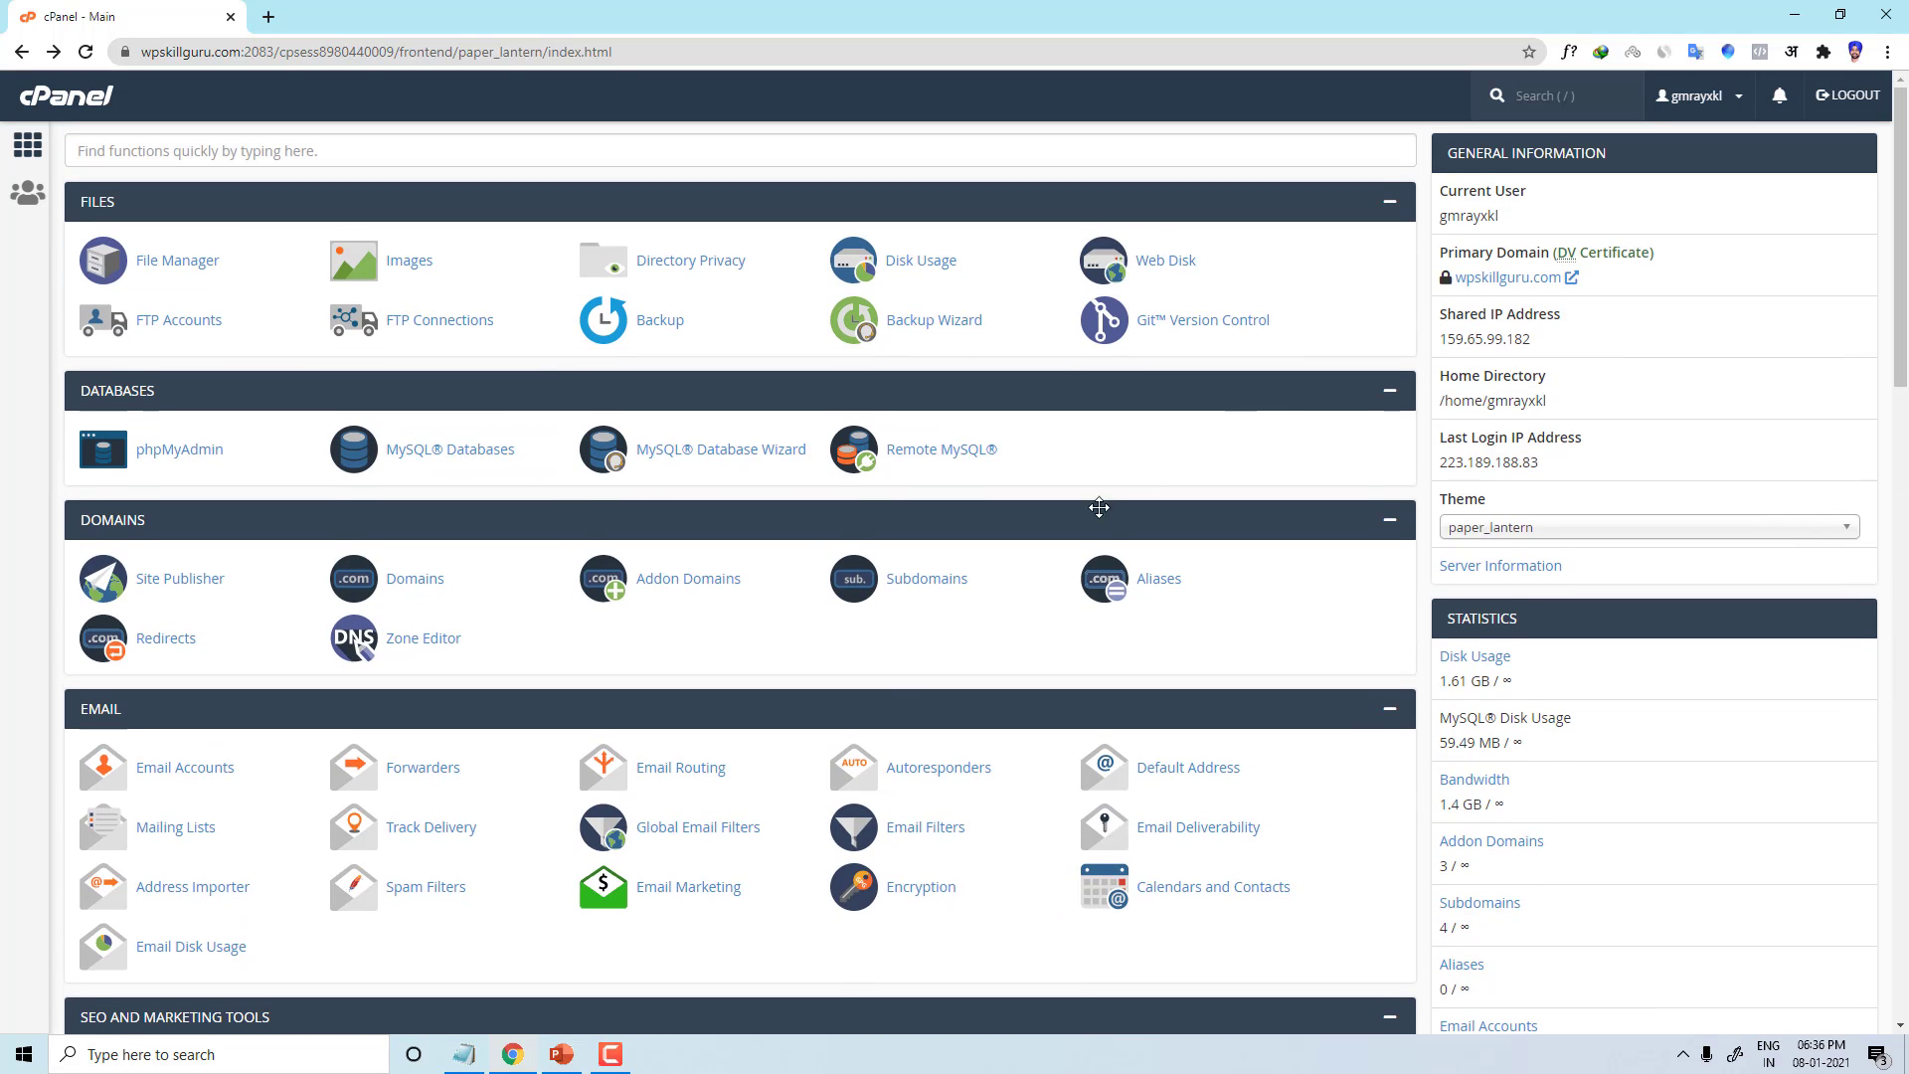
# Step: Scroll down the cPanel home page to the Softaculous Apps Installer section listing WordPress
pyautogui.scroll(-2, 506, 745)
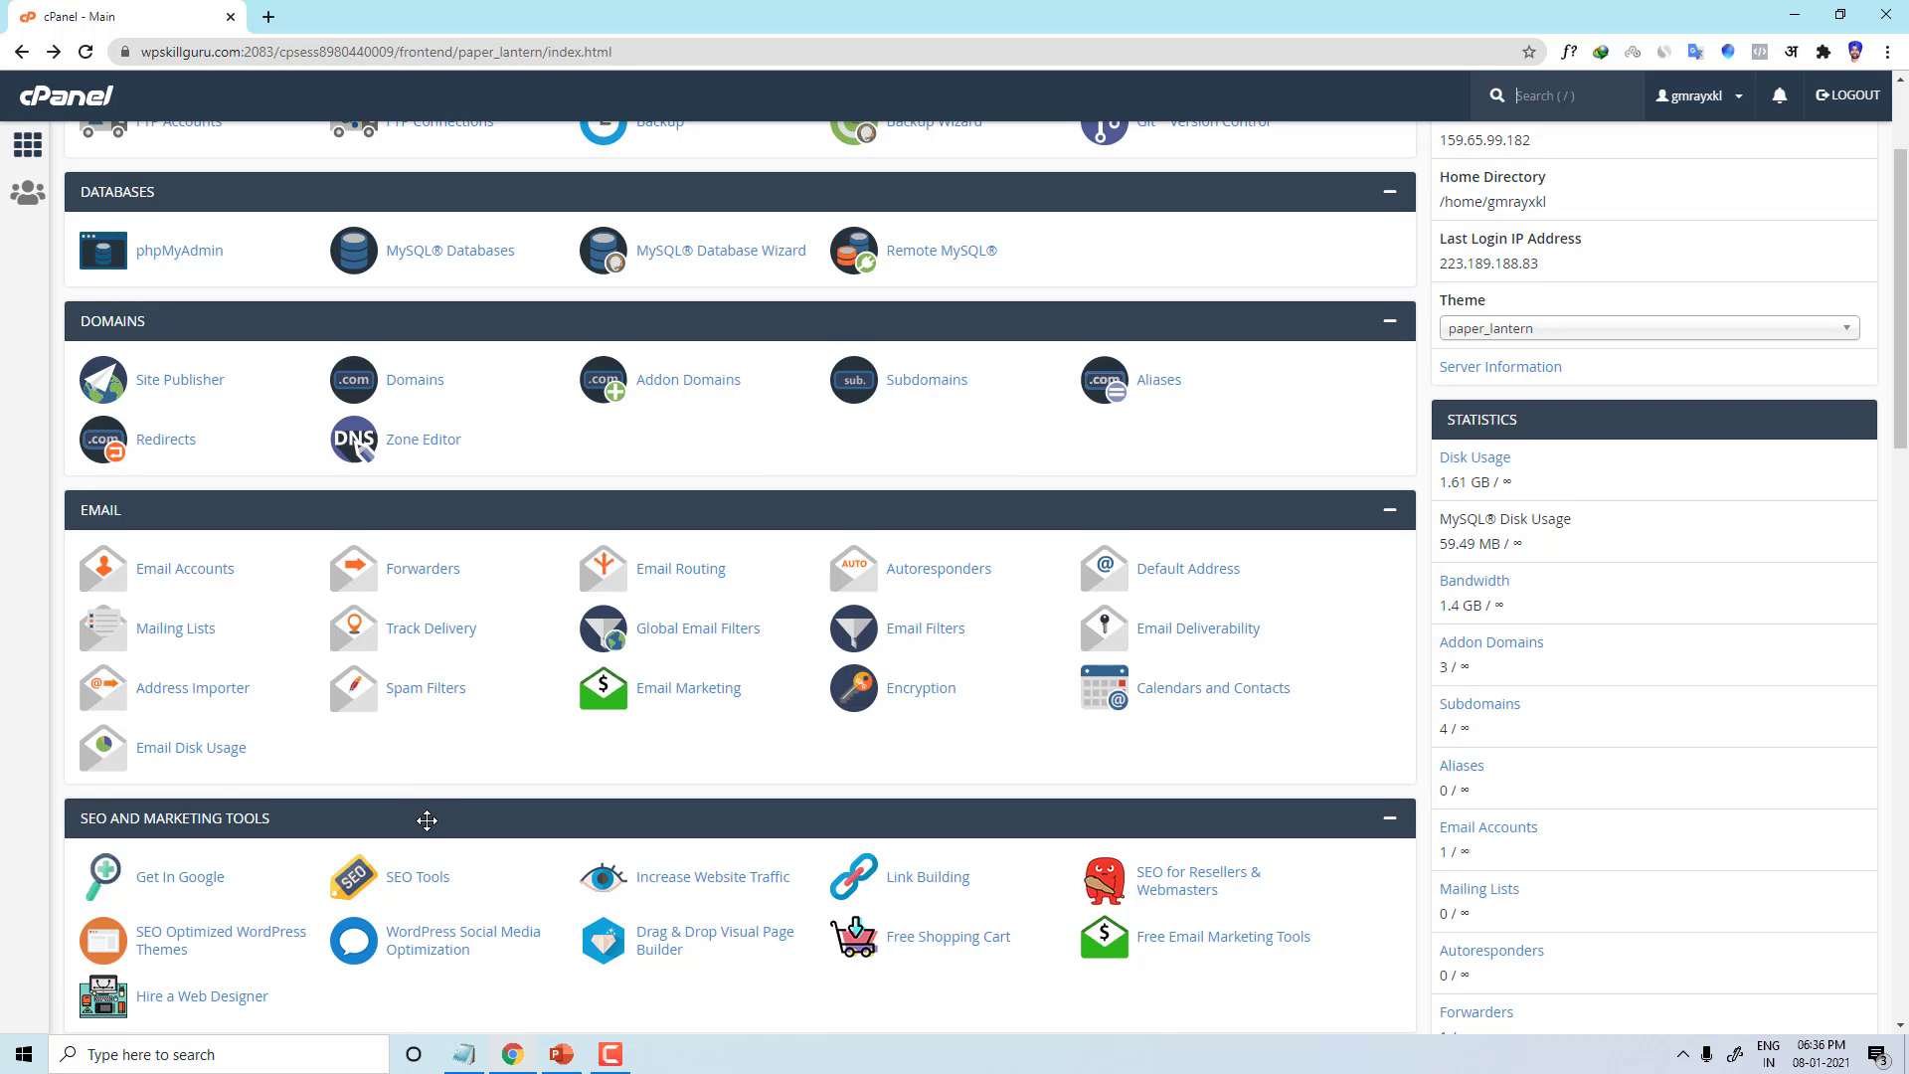
pyautogui.scroll(-13, 427, 819)
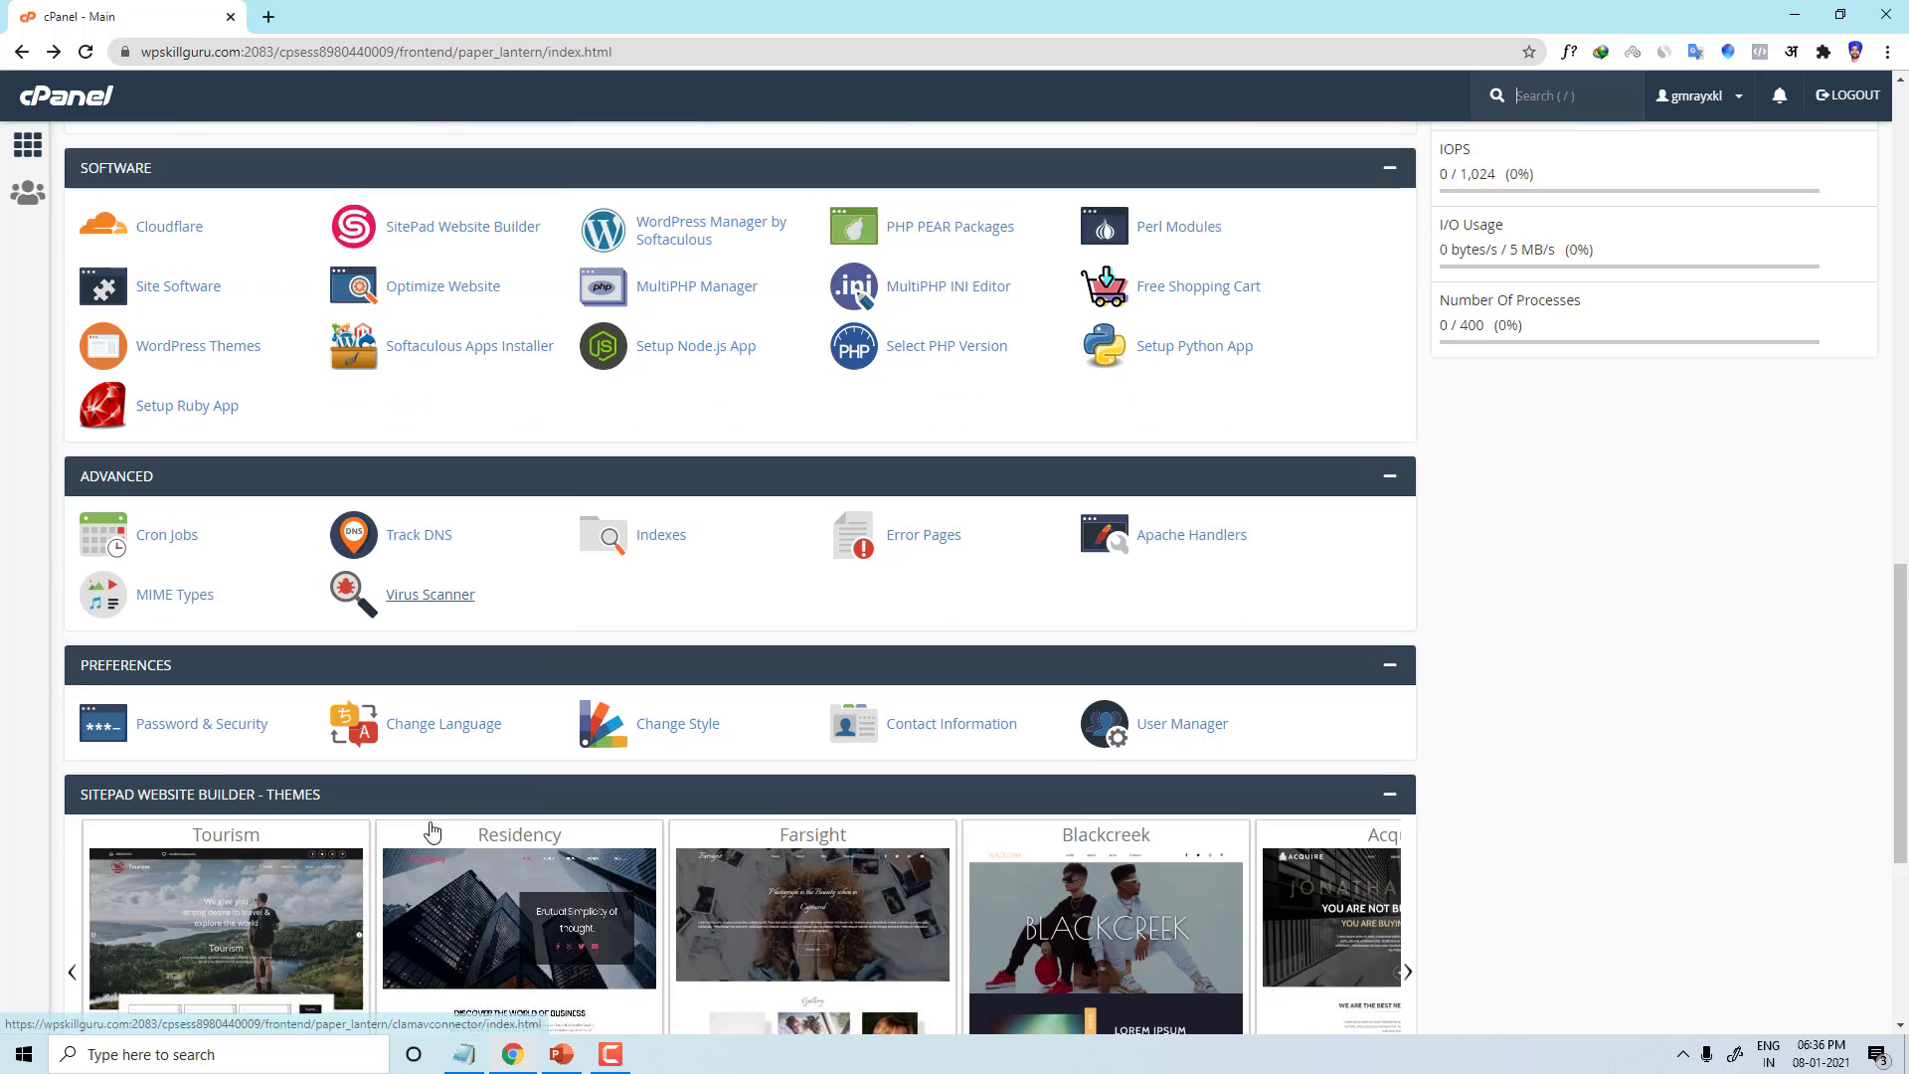
pyautogui.scroll(-2, 431, 830)
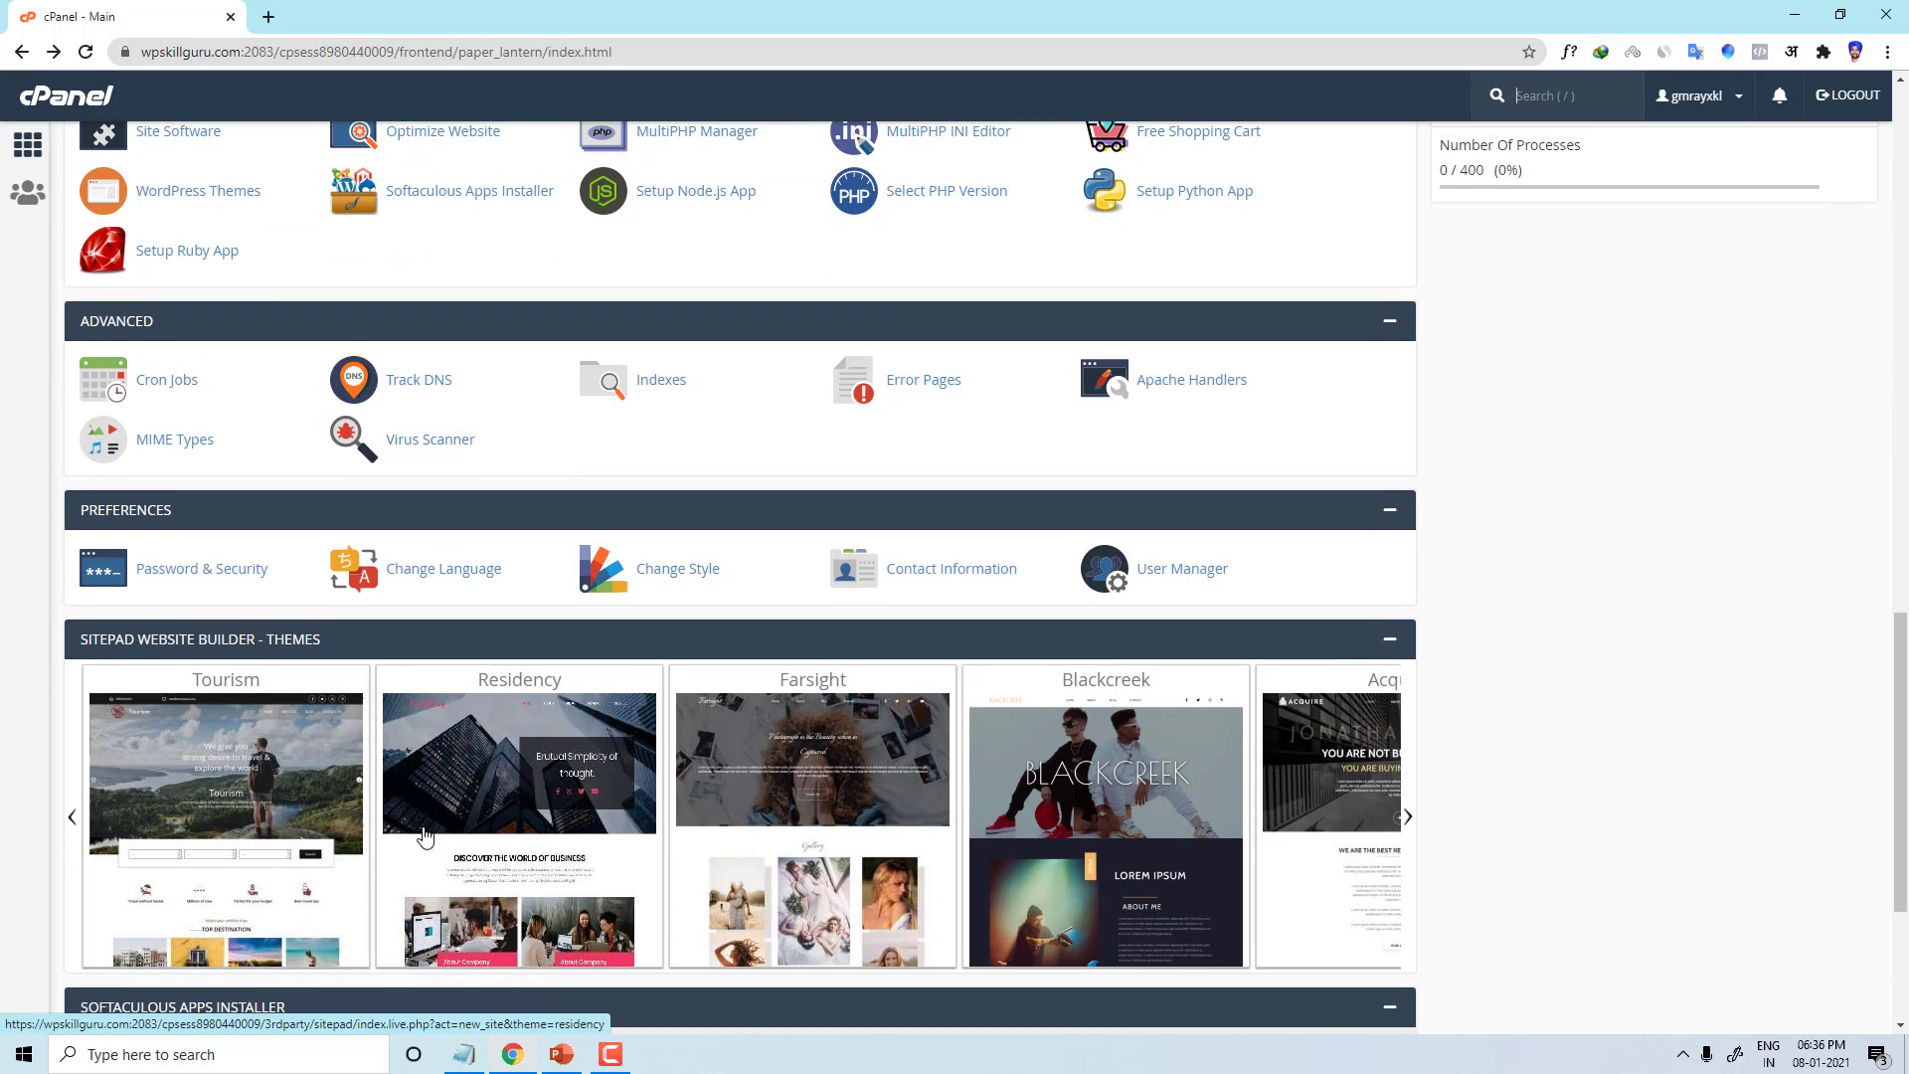
pyautogui.scroll(-4, 424, 835)
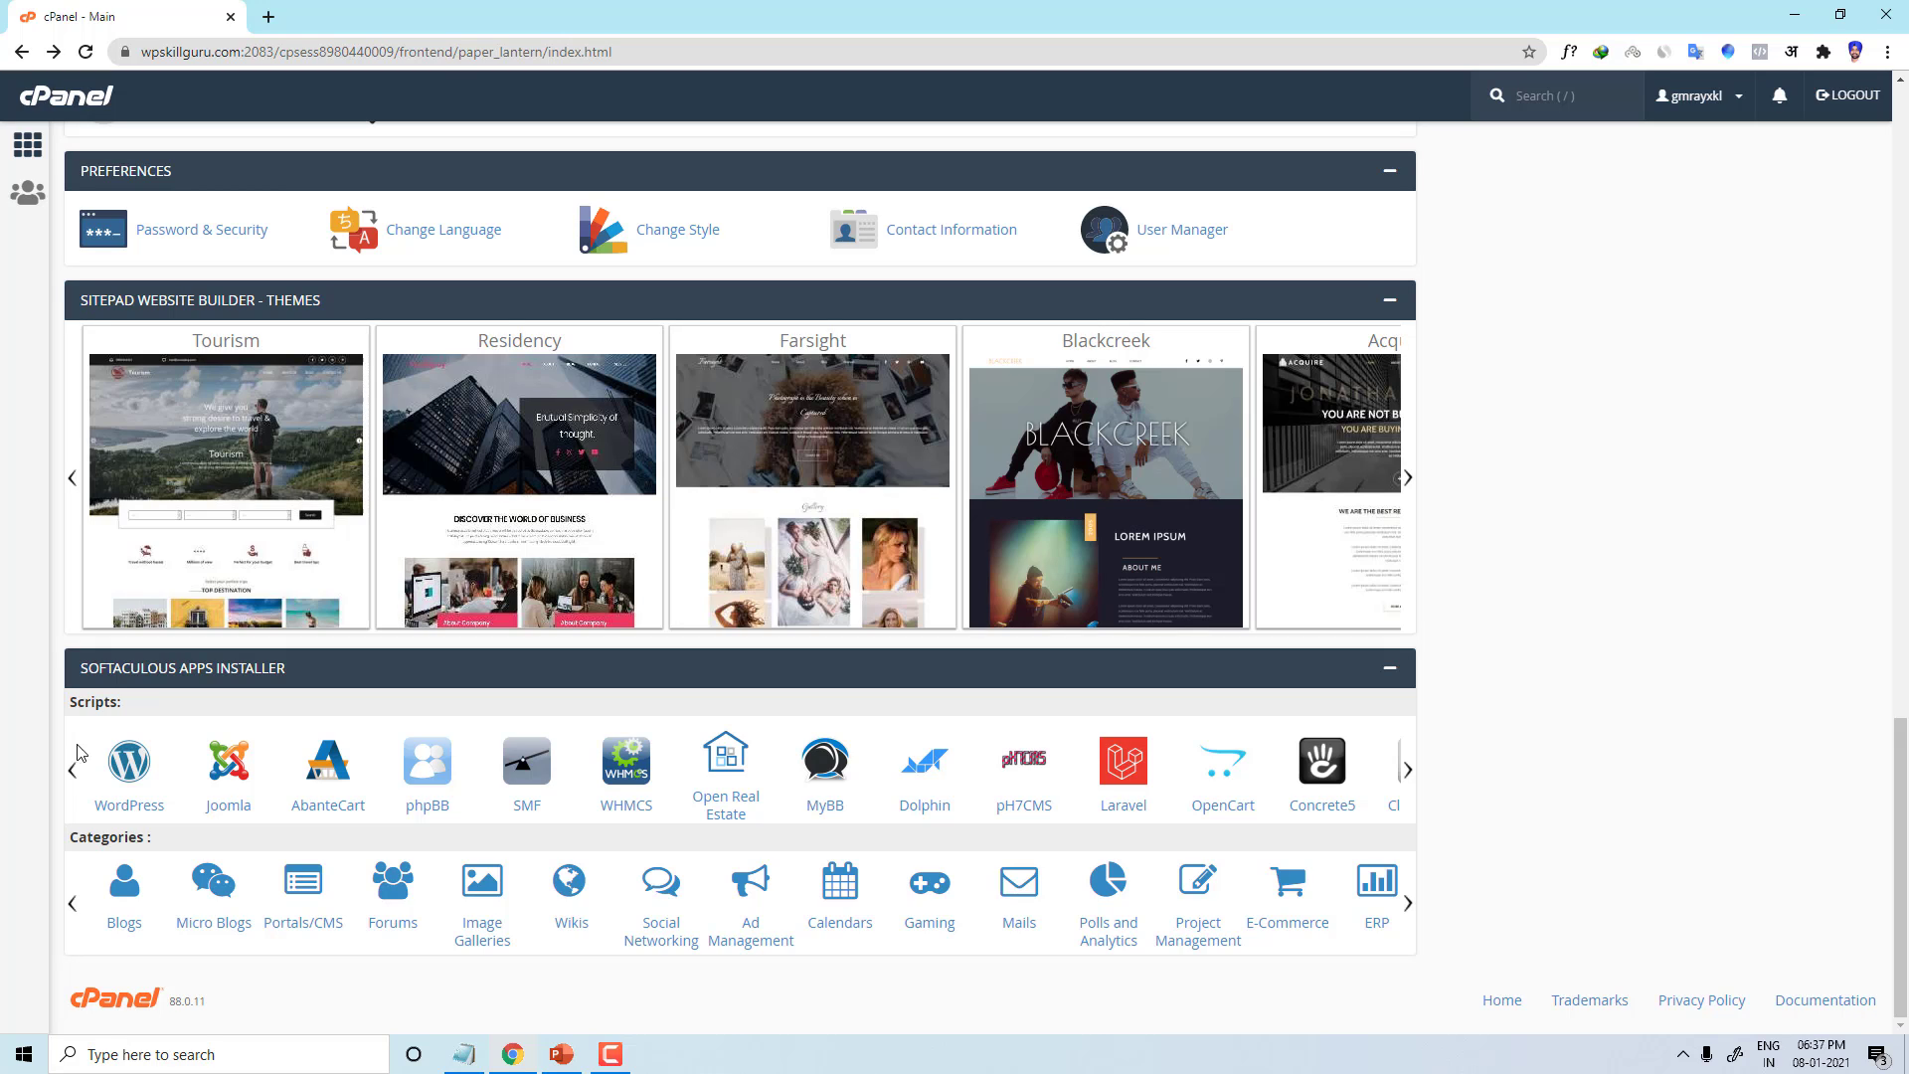
pyautogui.scroll(18, 1627, 672)
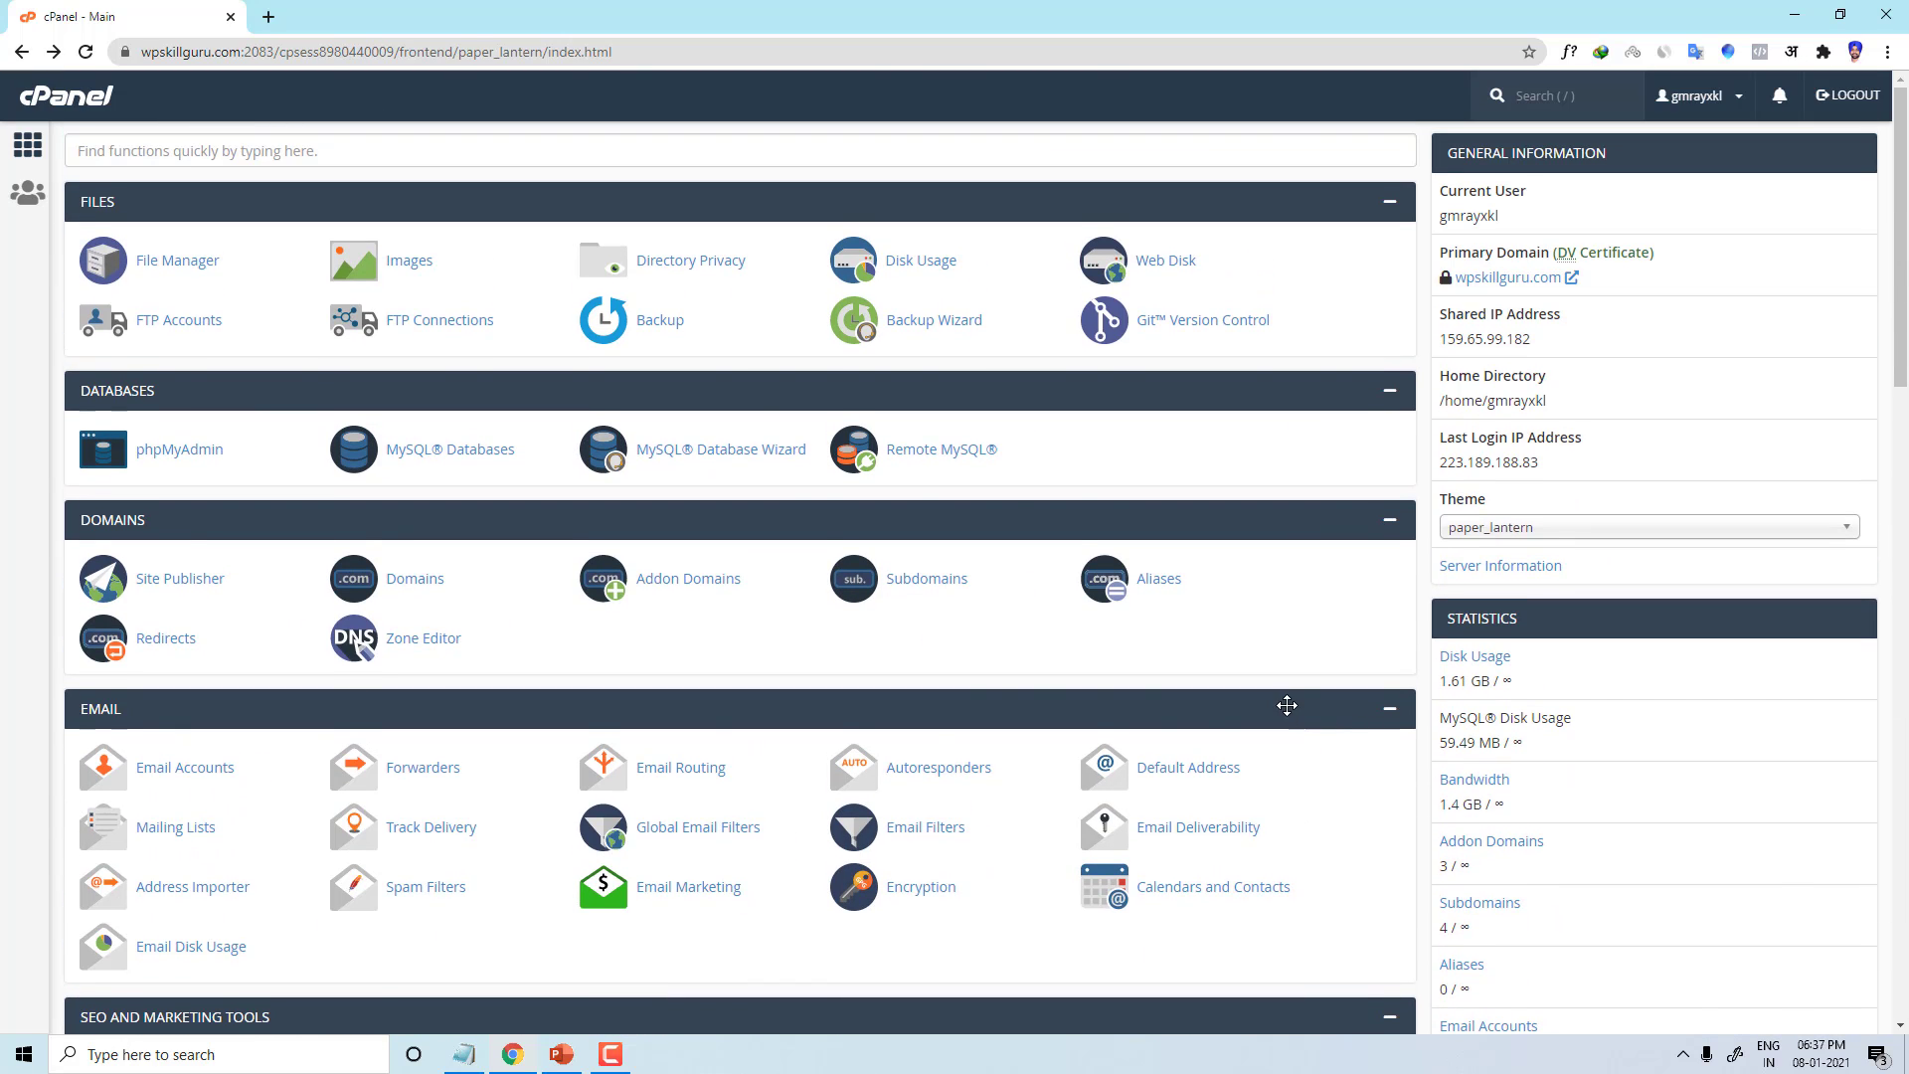
pyautogui.scroll(-20, 1092, 698)
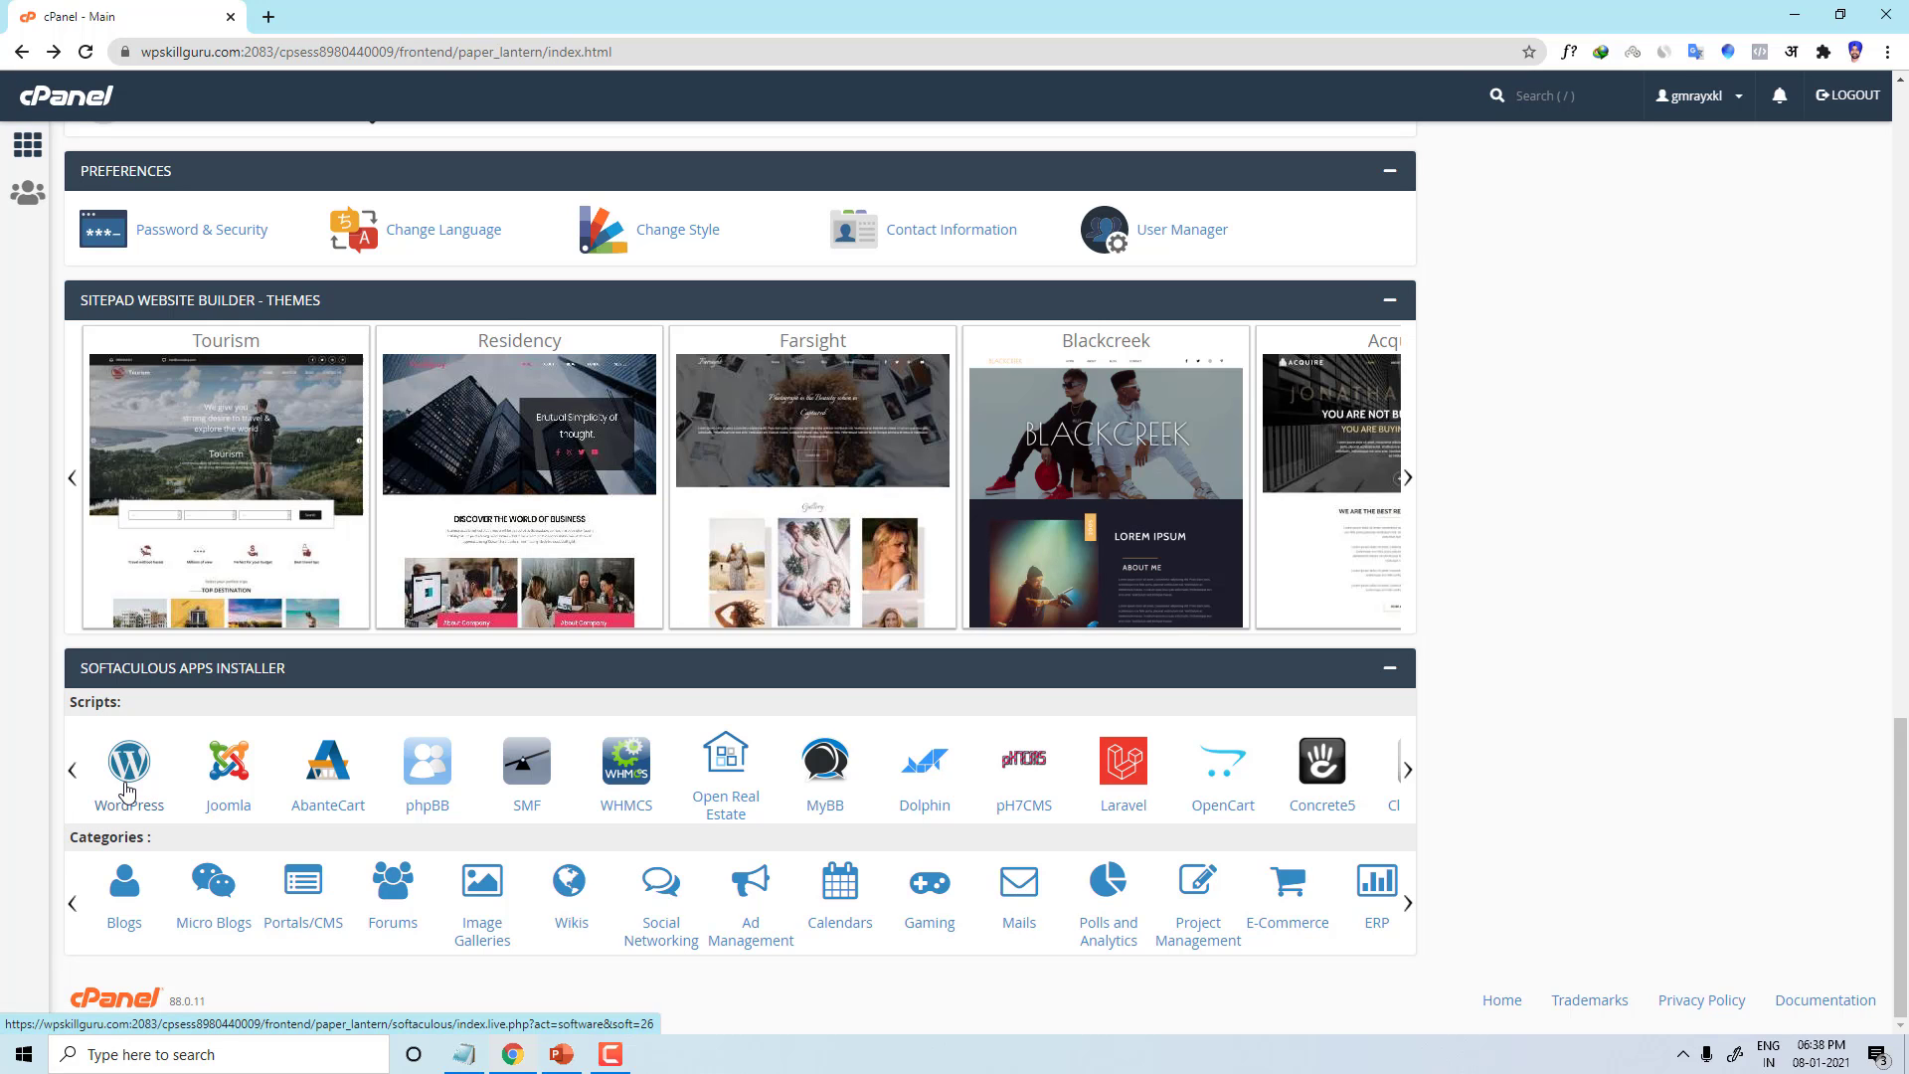
# Step: Open WordPress from the Softaculous scripts and start a new installation with Install Now
pyautogui.click(129, 782)
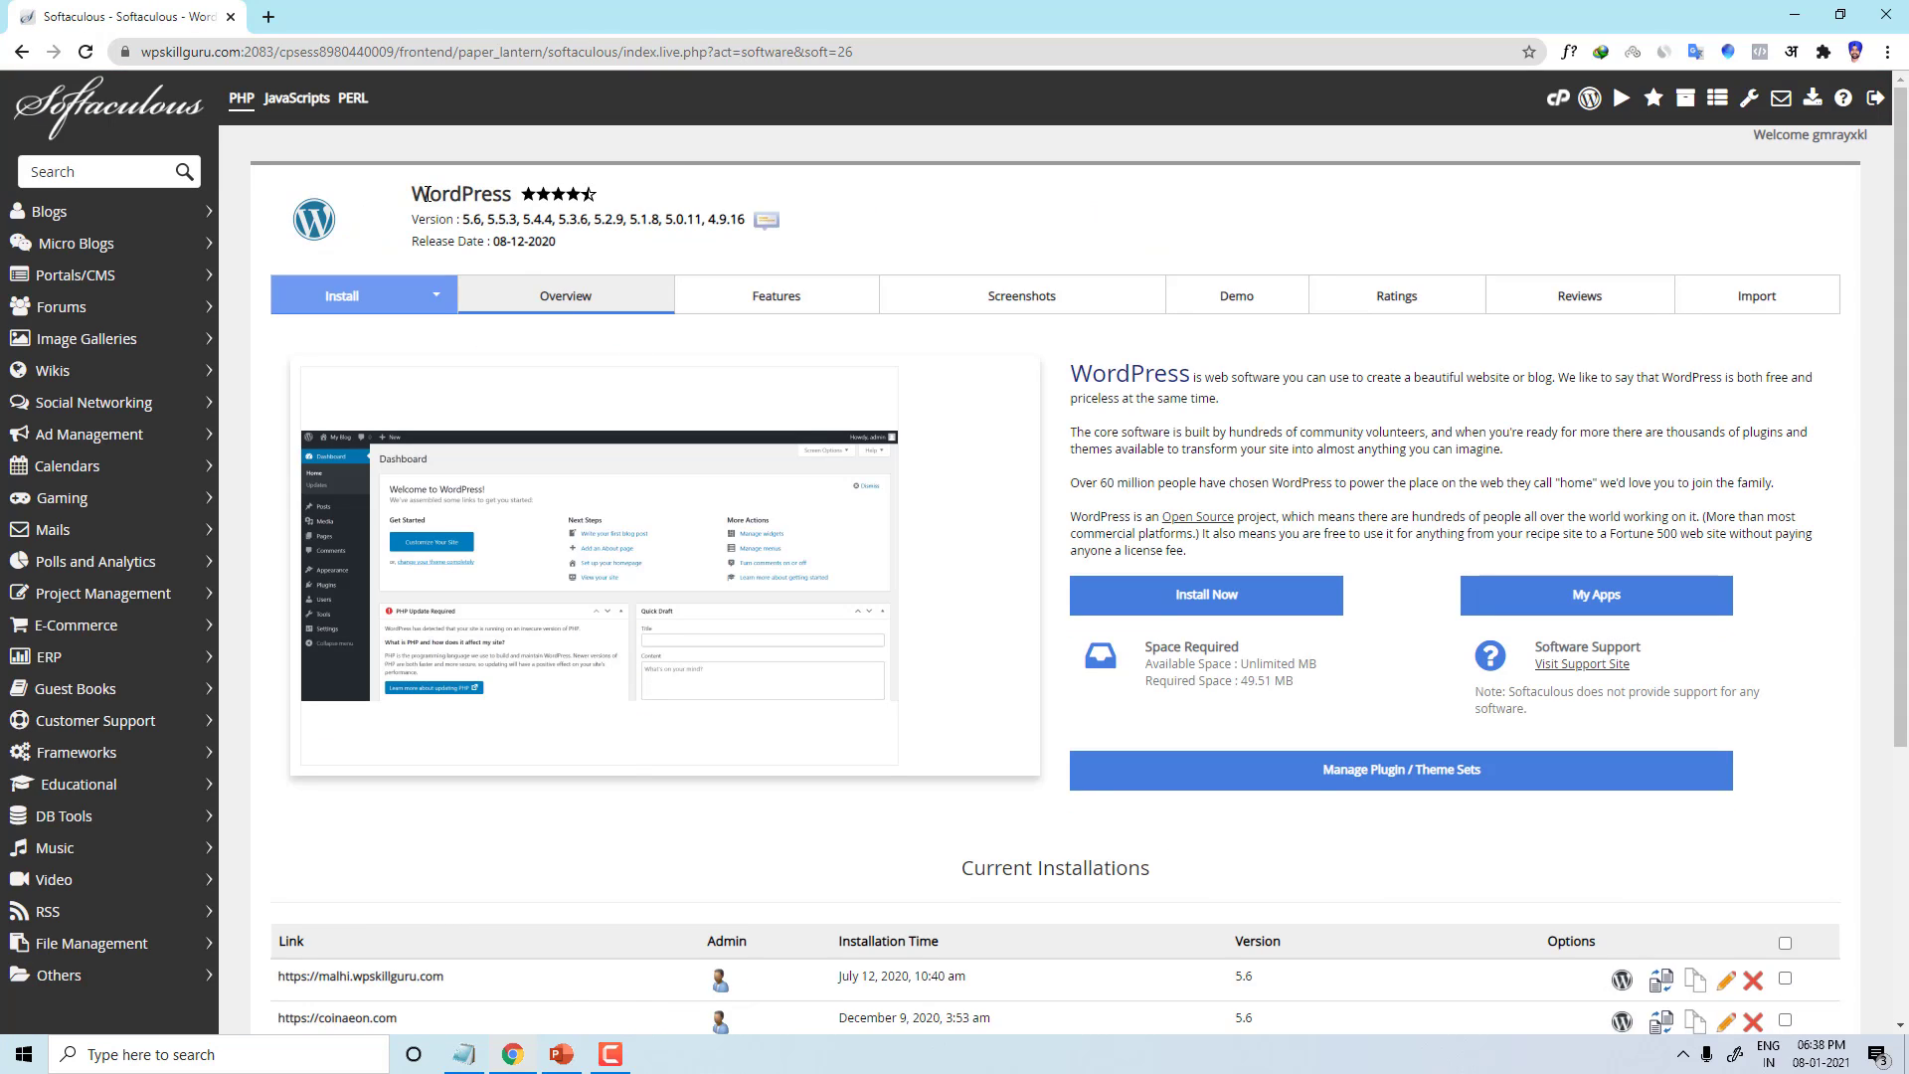
pyautogui.moveTo(413, 194); pyautogui.dragTo(683, 180)
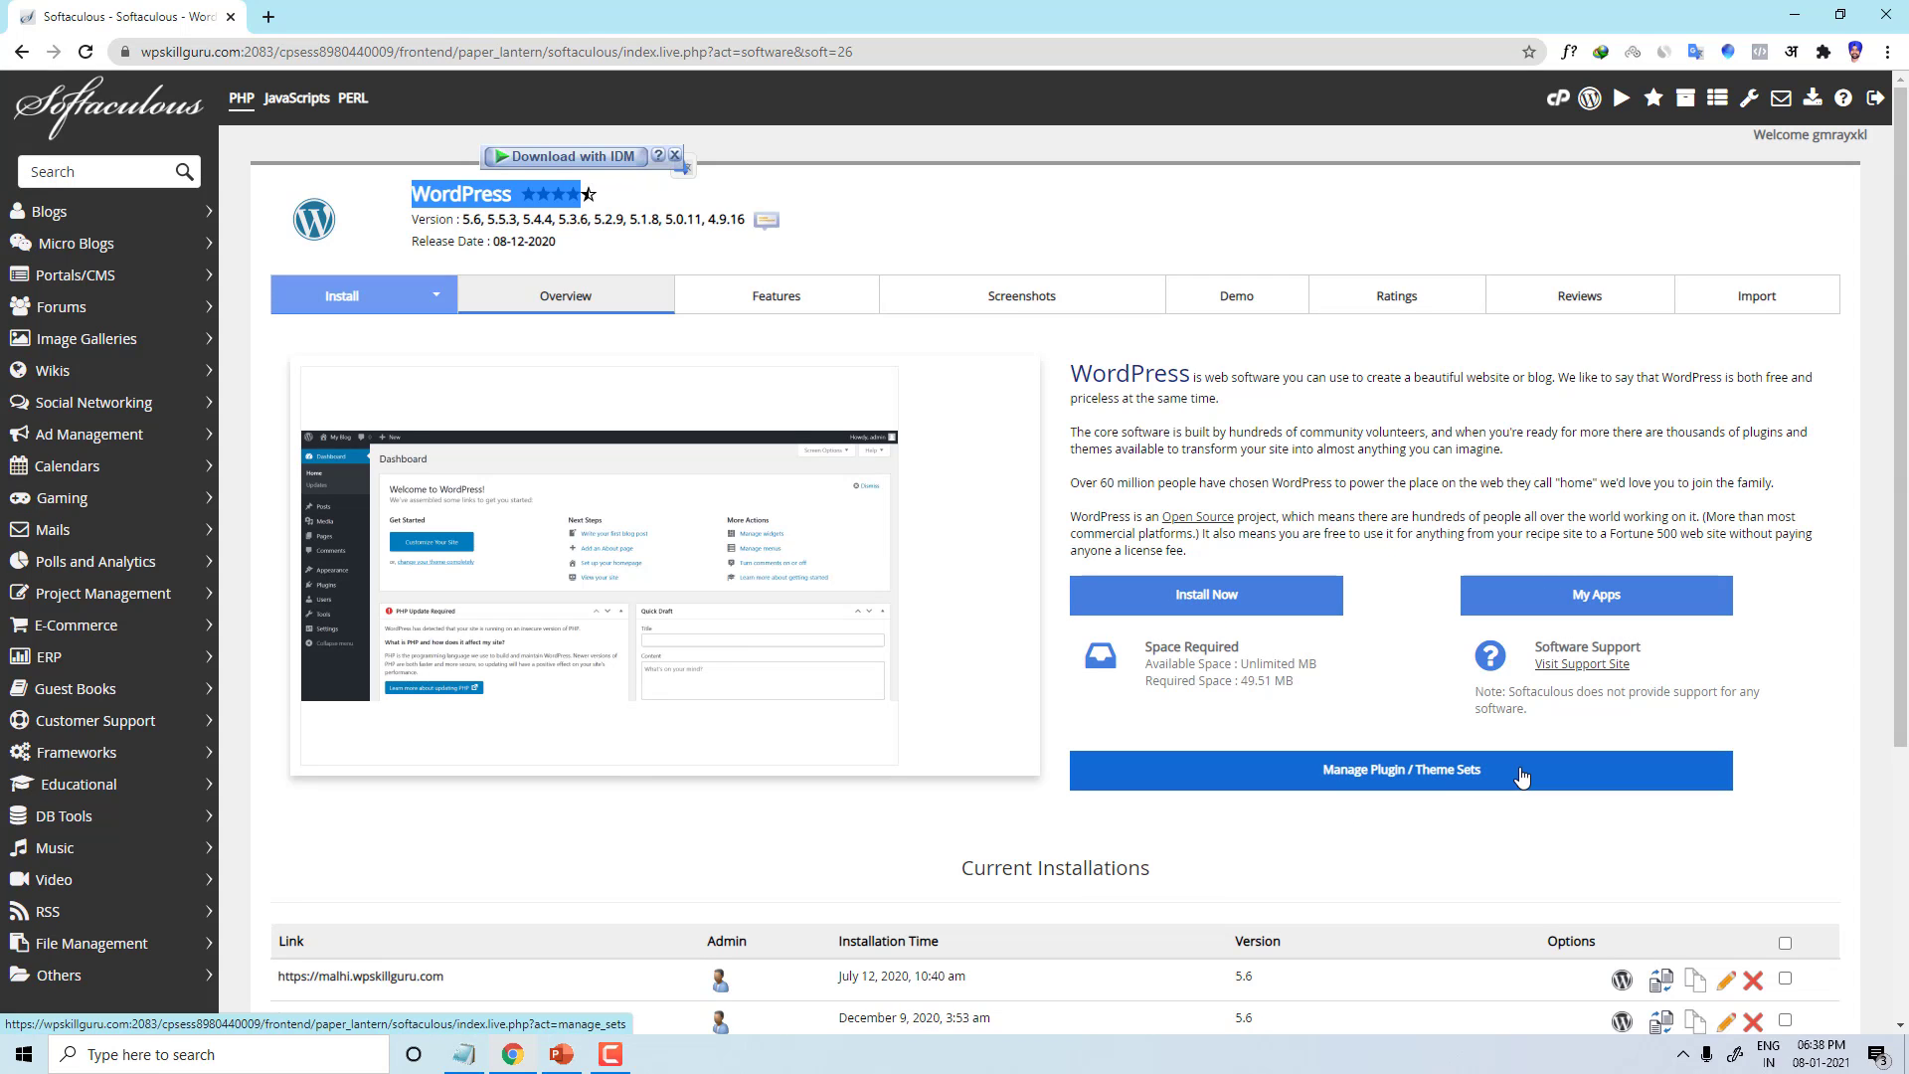
pyautogui.scroll(-4, 1366, 785)
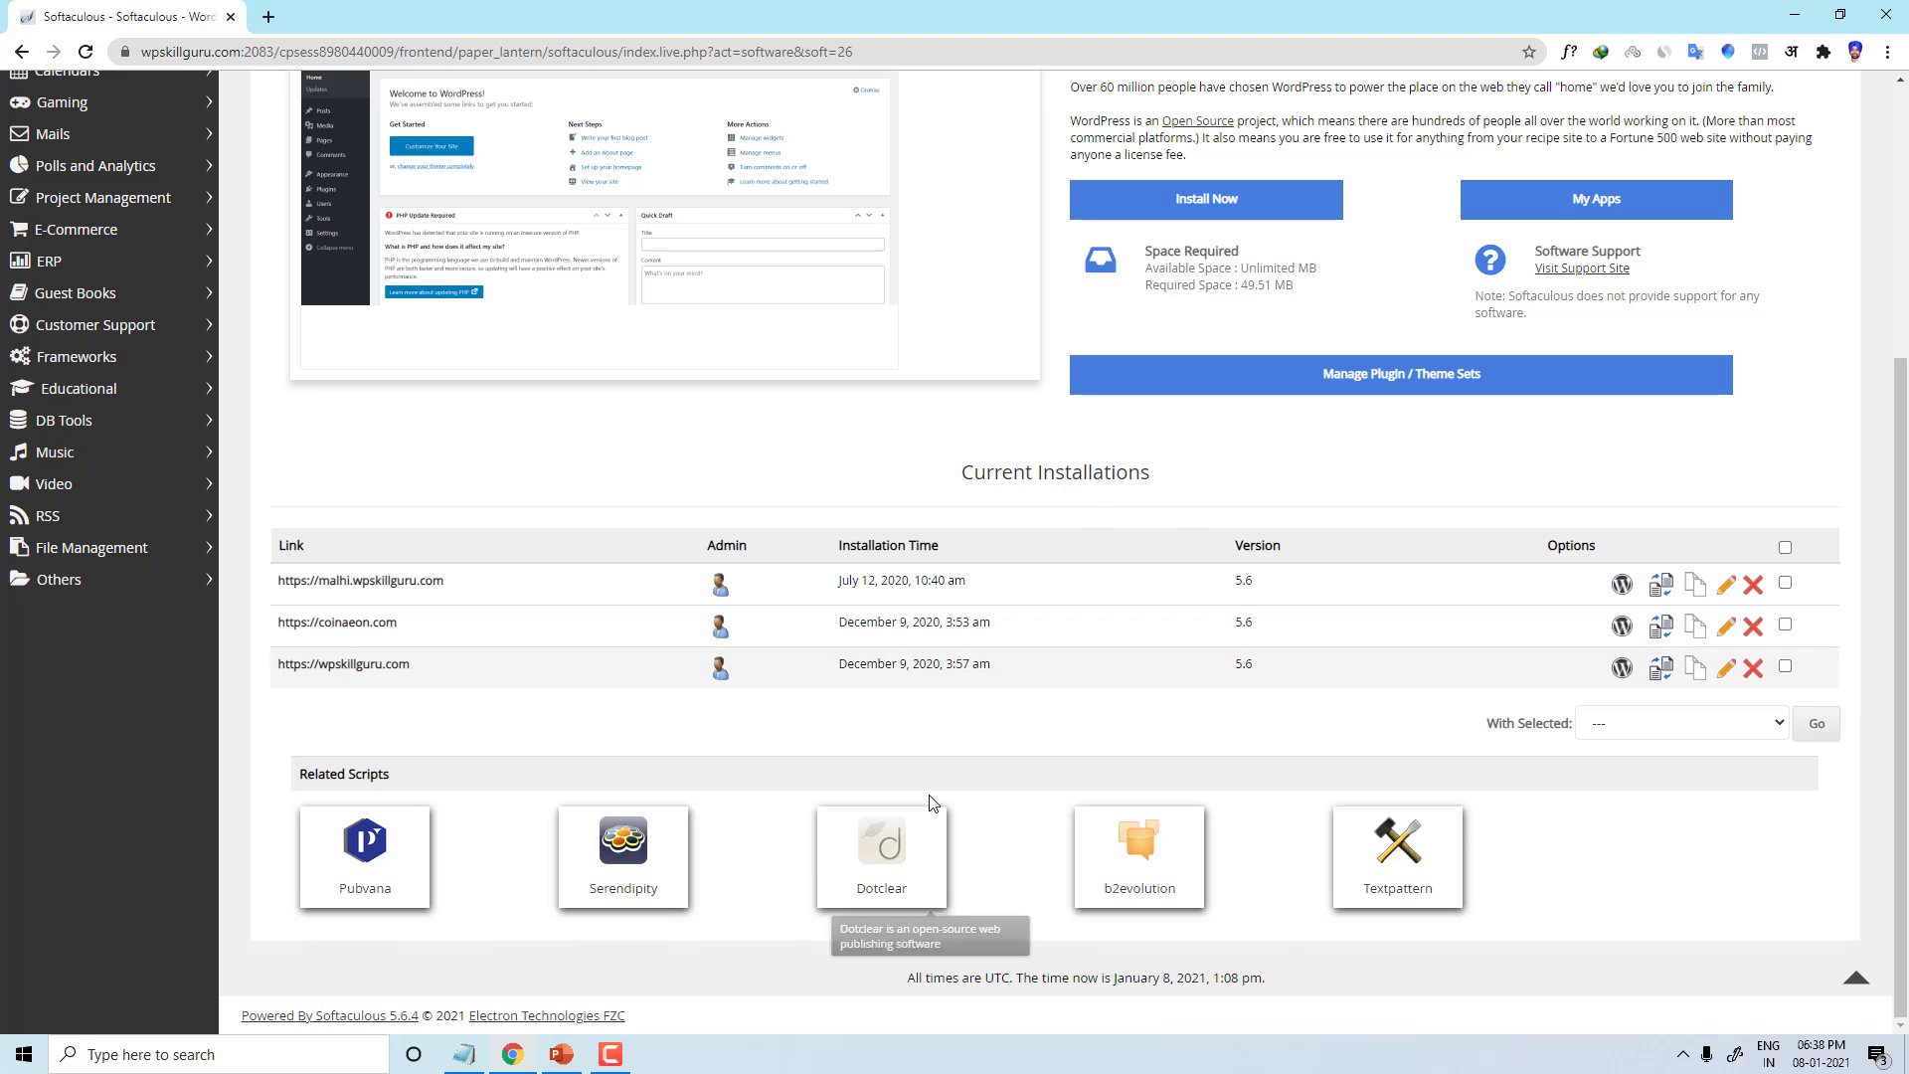
pyautogui.scroll(4, 935, 815)
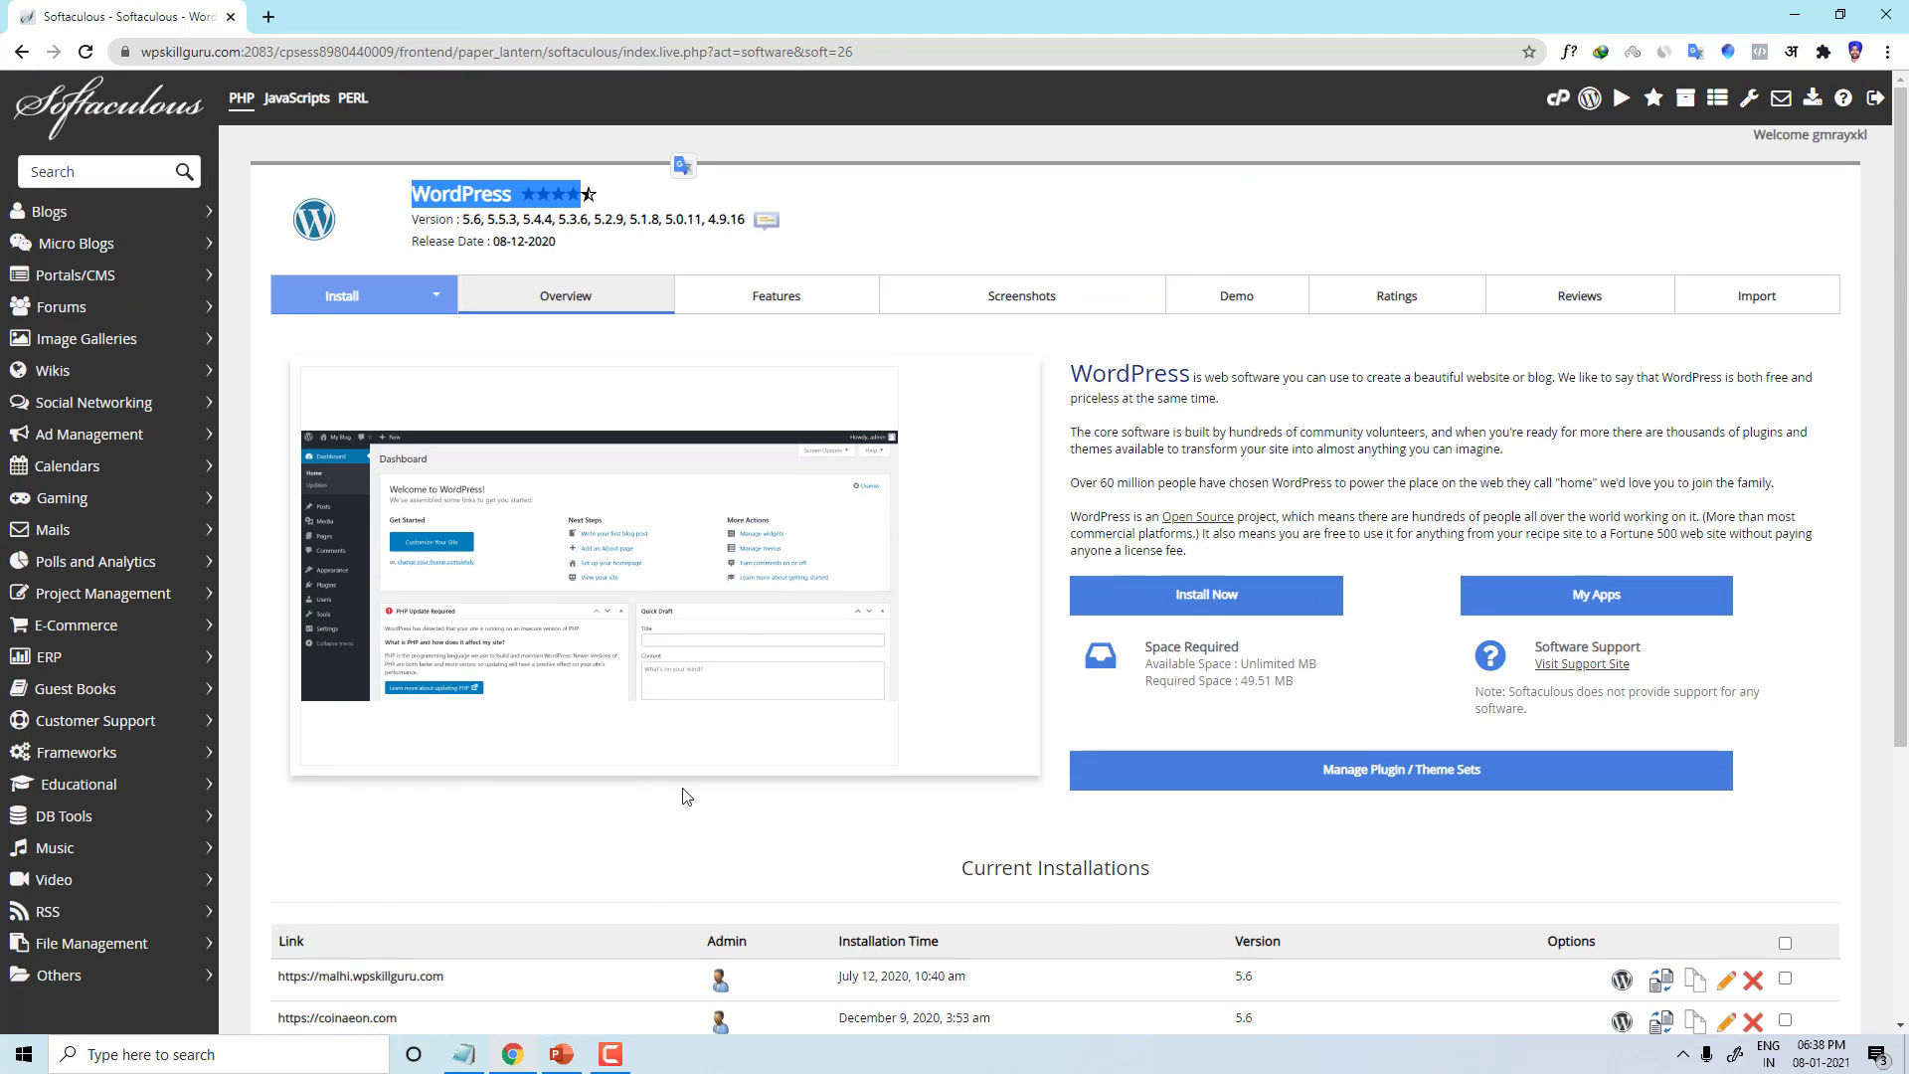
pyautogui.click(1201, 606)
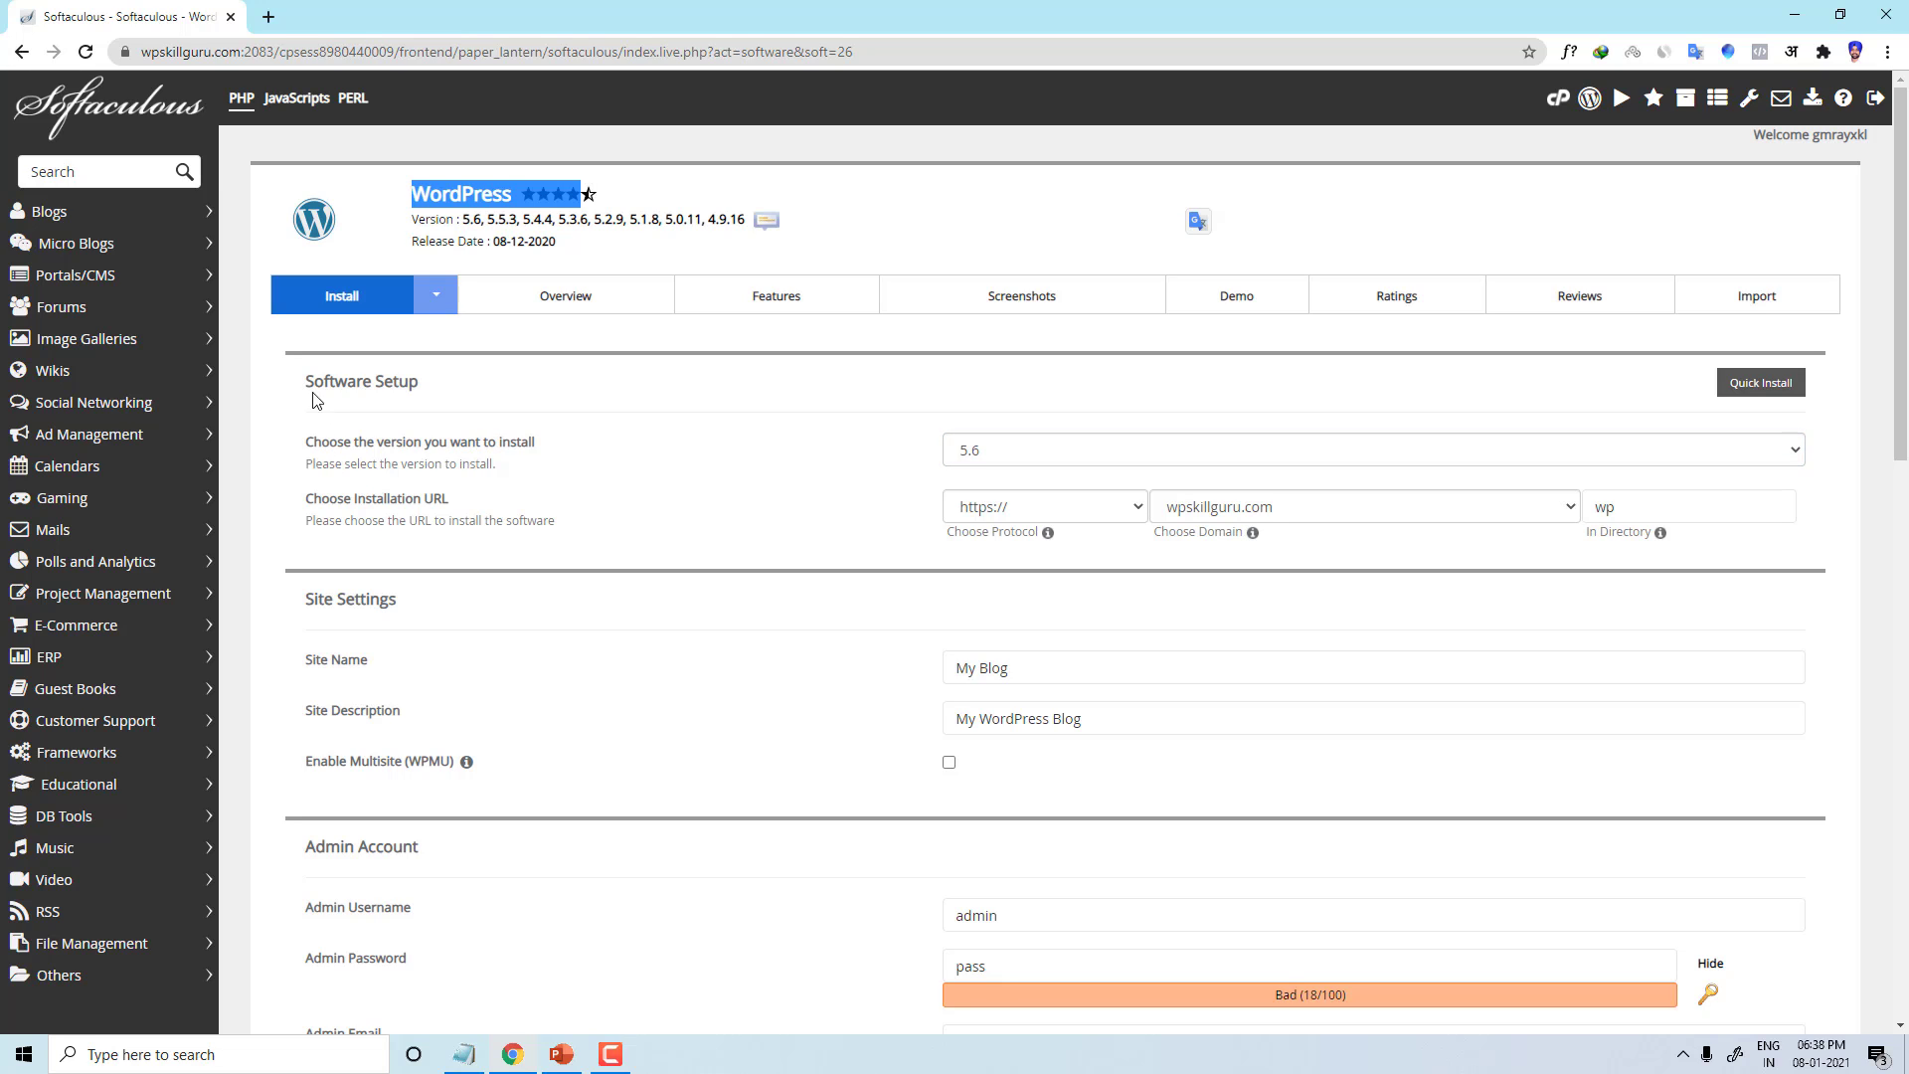
# Step: Keep WordPress version 5.6 and choose wpquickthemedev.com as the installation domain
pyautogui.moveTo(450, 386); pyautogui.dragTo(280, 390)
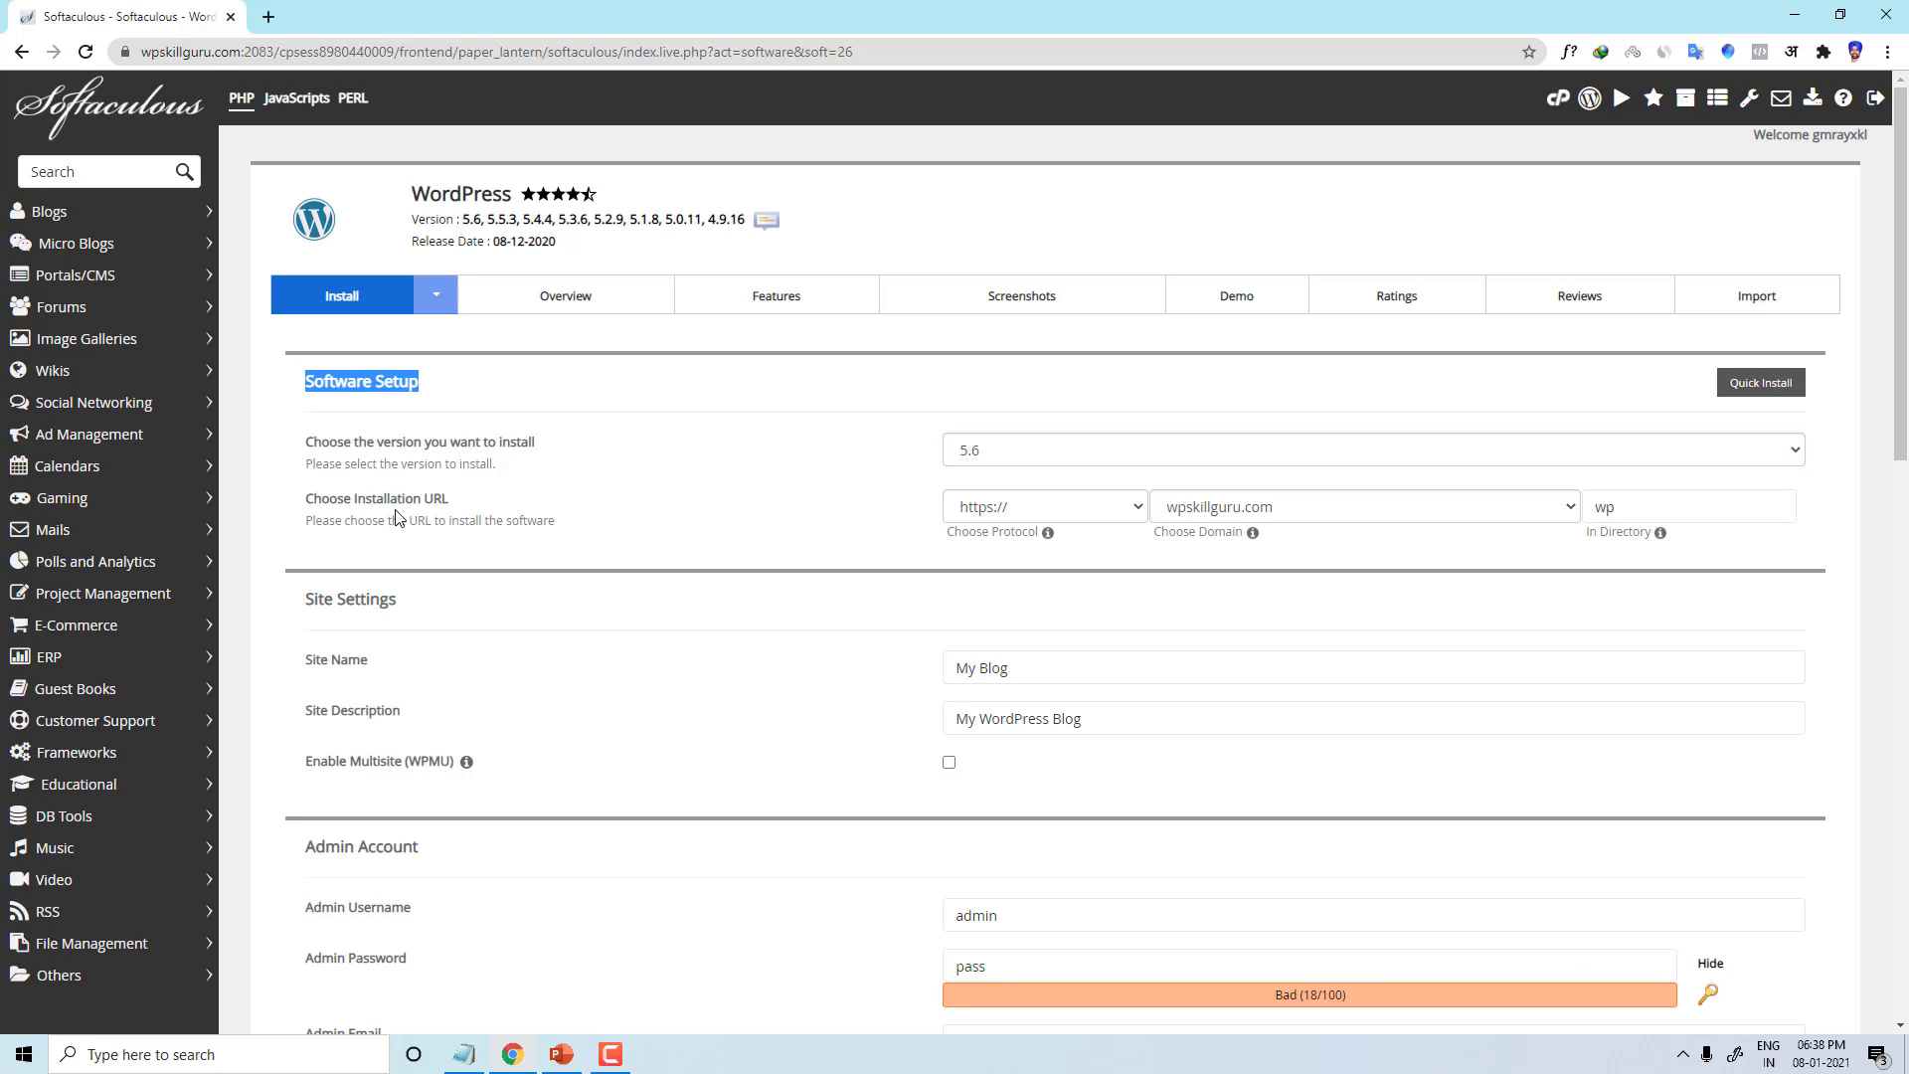
pyautogui.click(1059, 454)
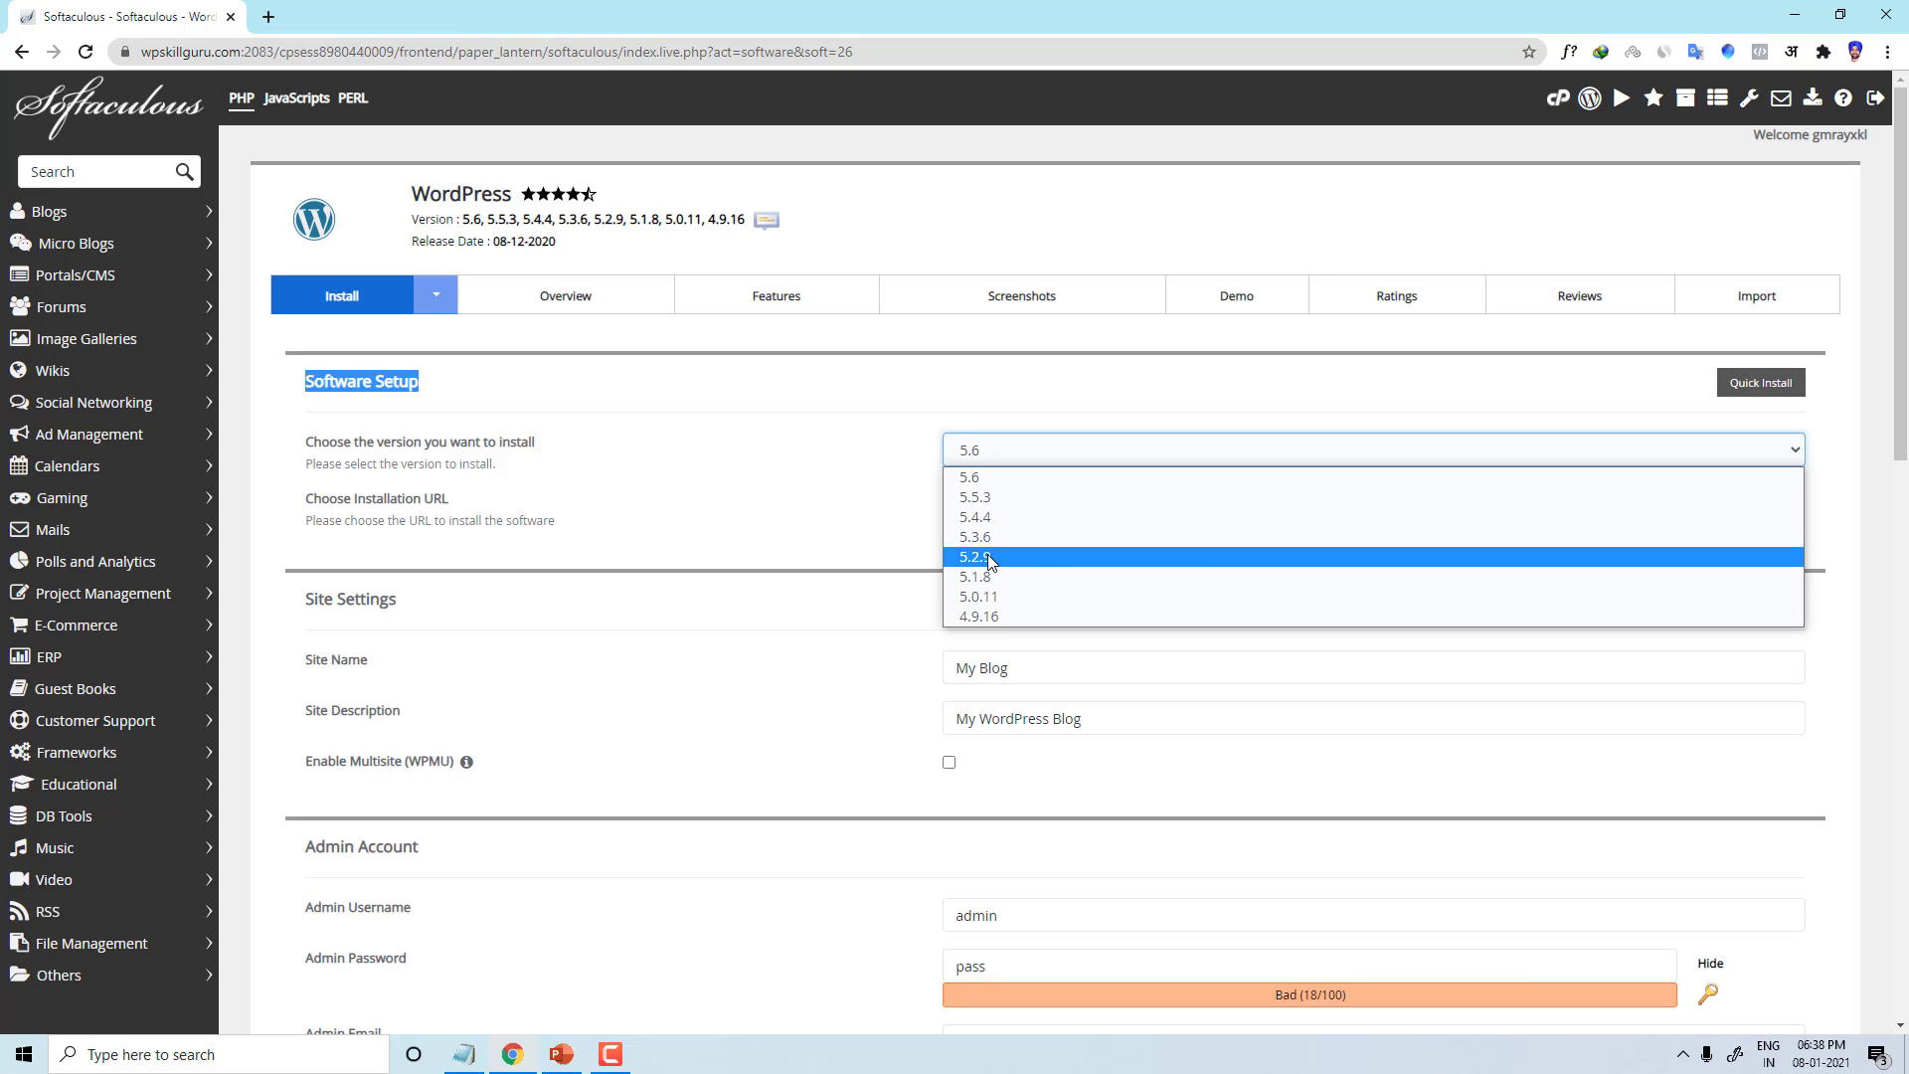
pyautogui.click(978, 477)
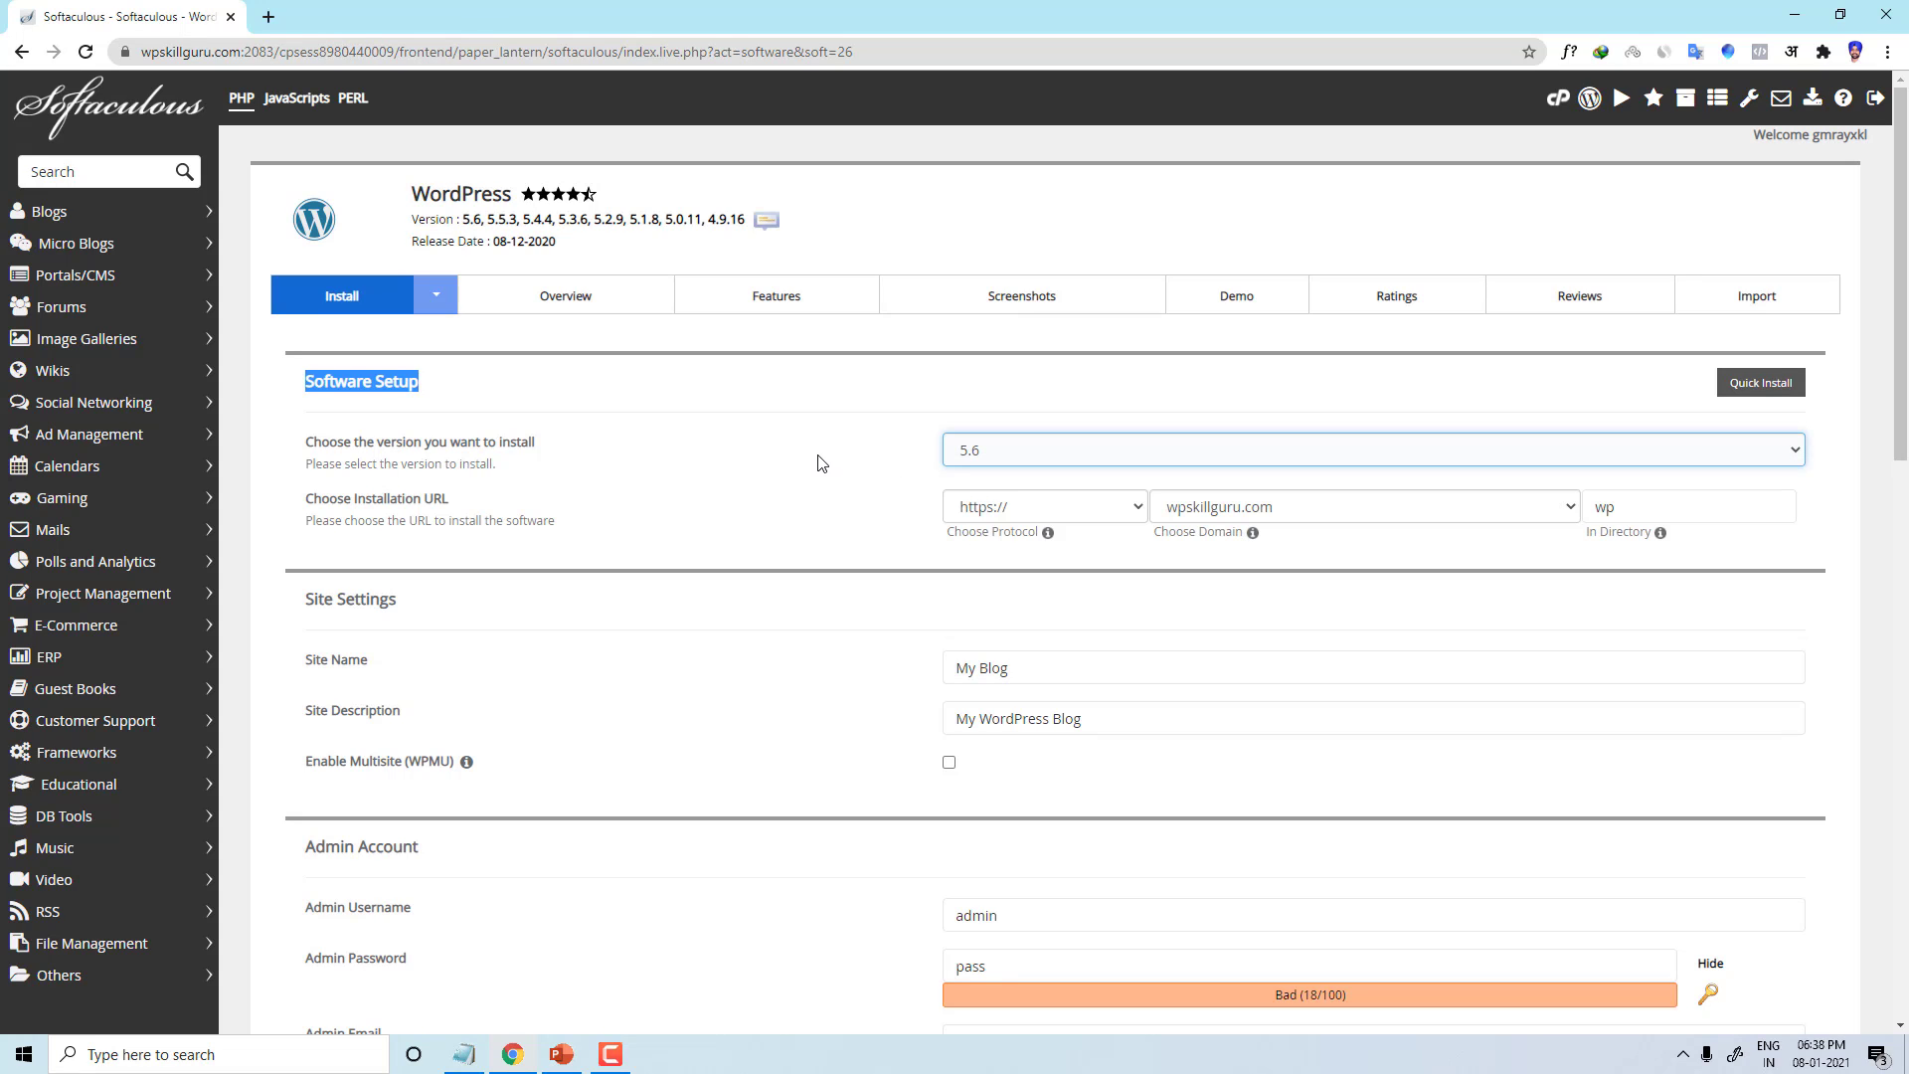
pyautogui.moveTo(456, 499); pyautogui.dragTo(305, 502)
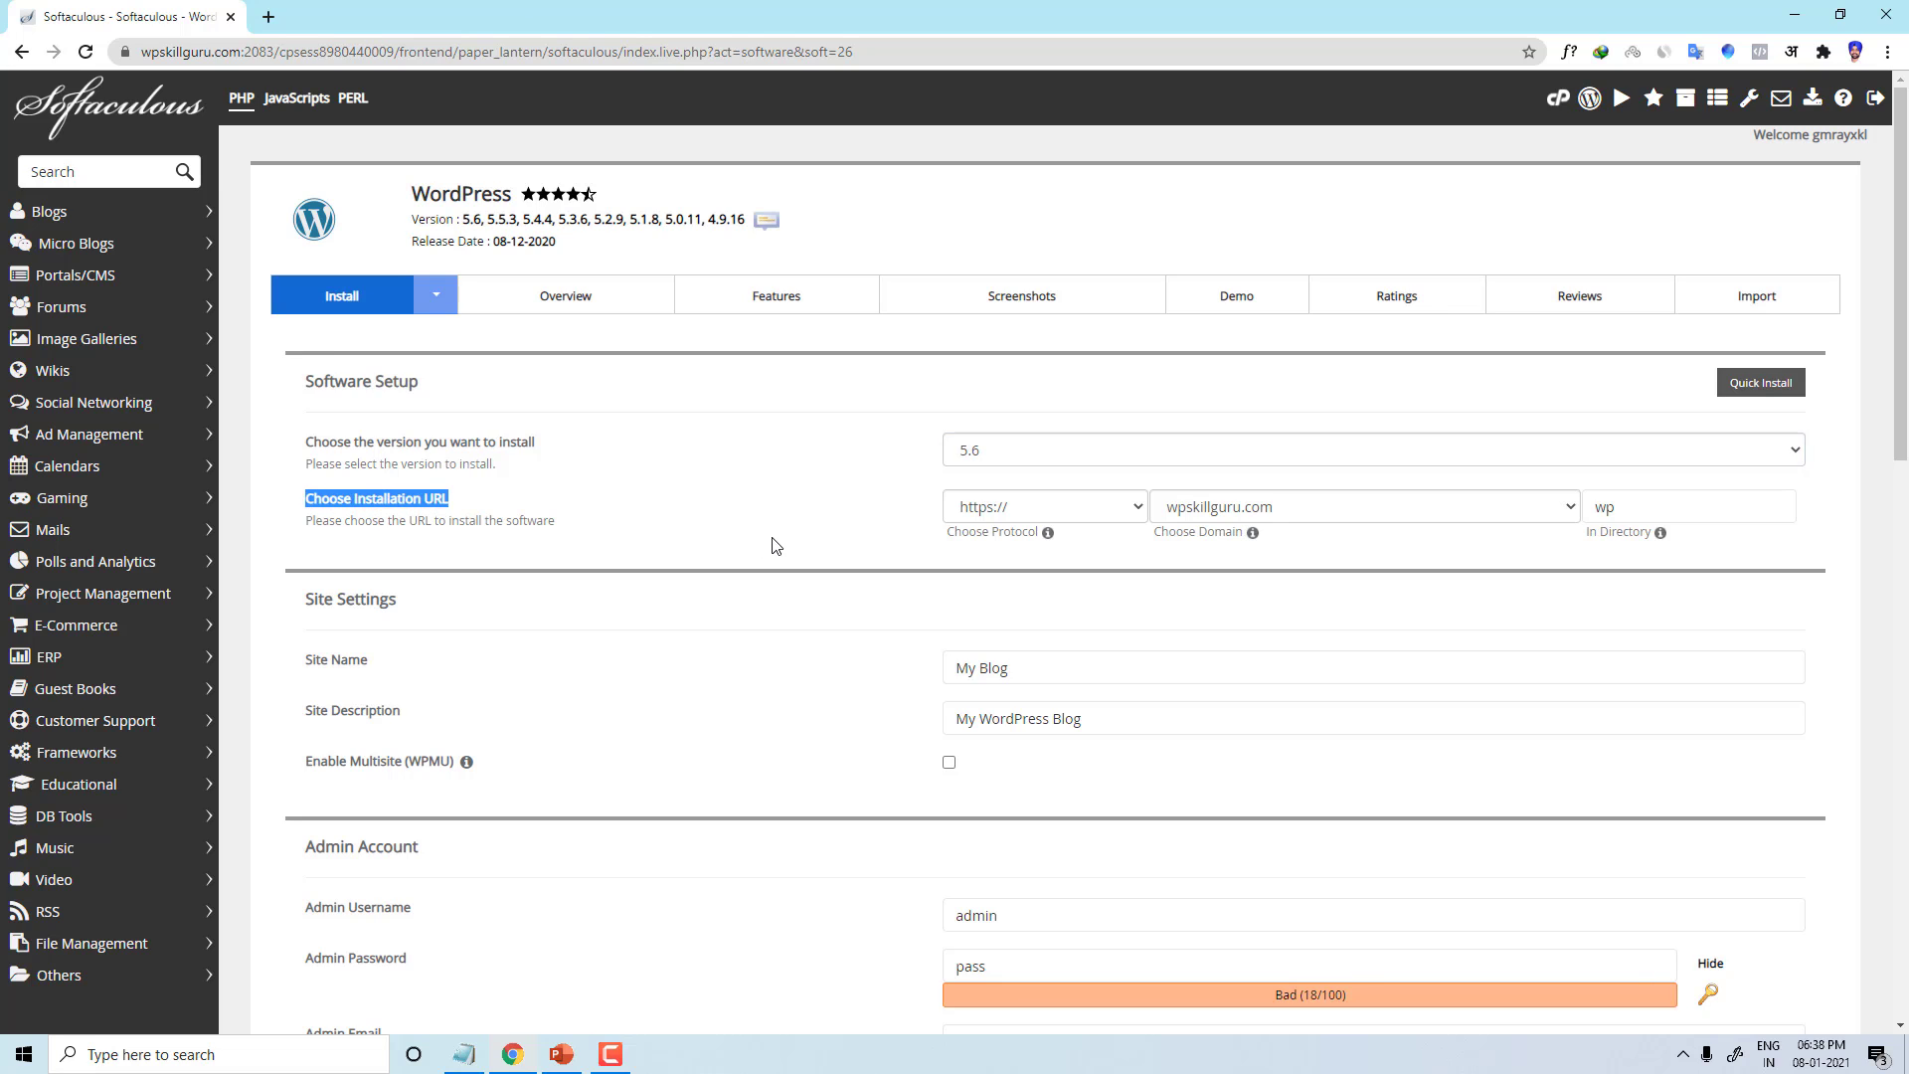
pyautogui.click(1302, 507)
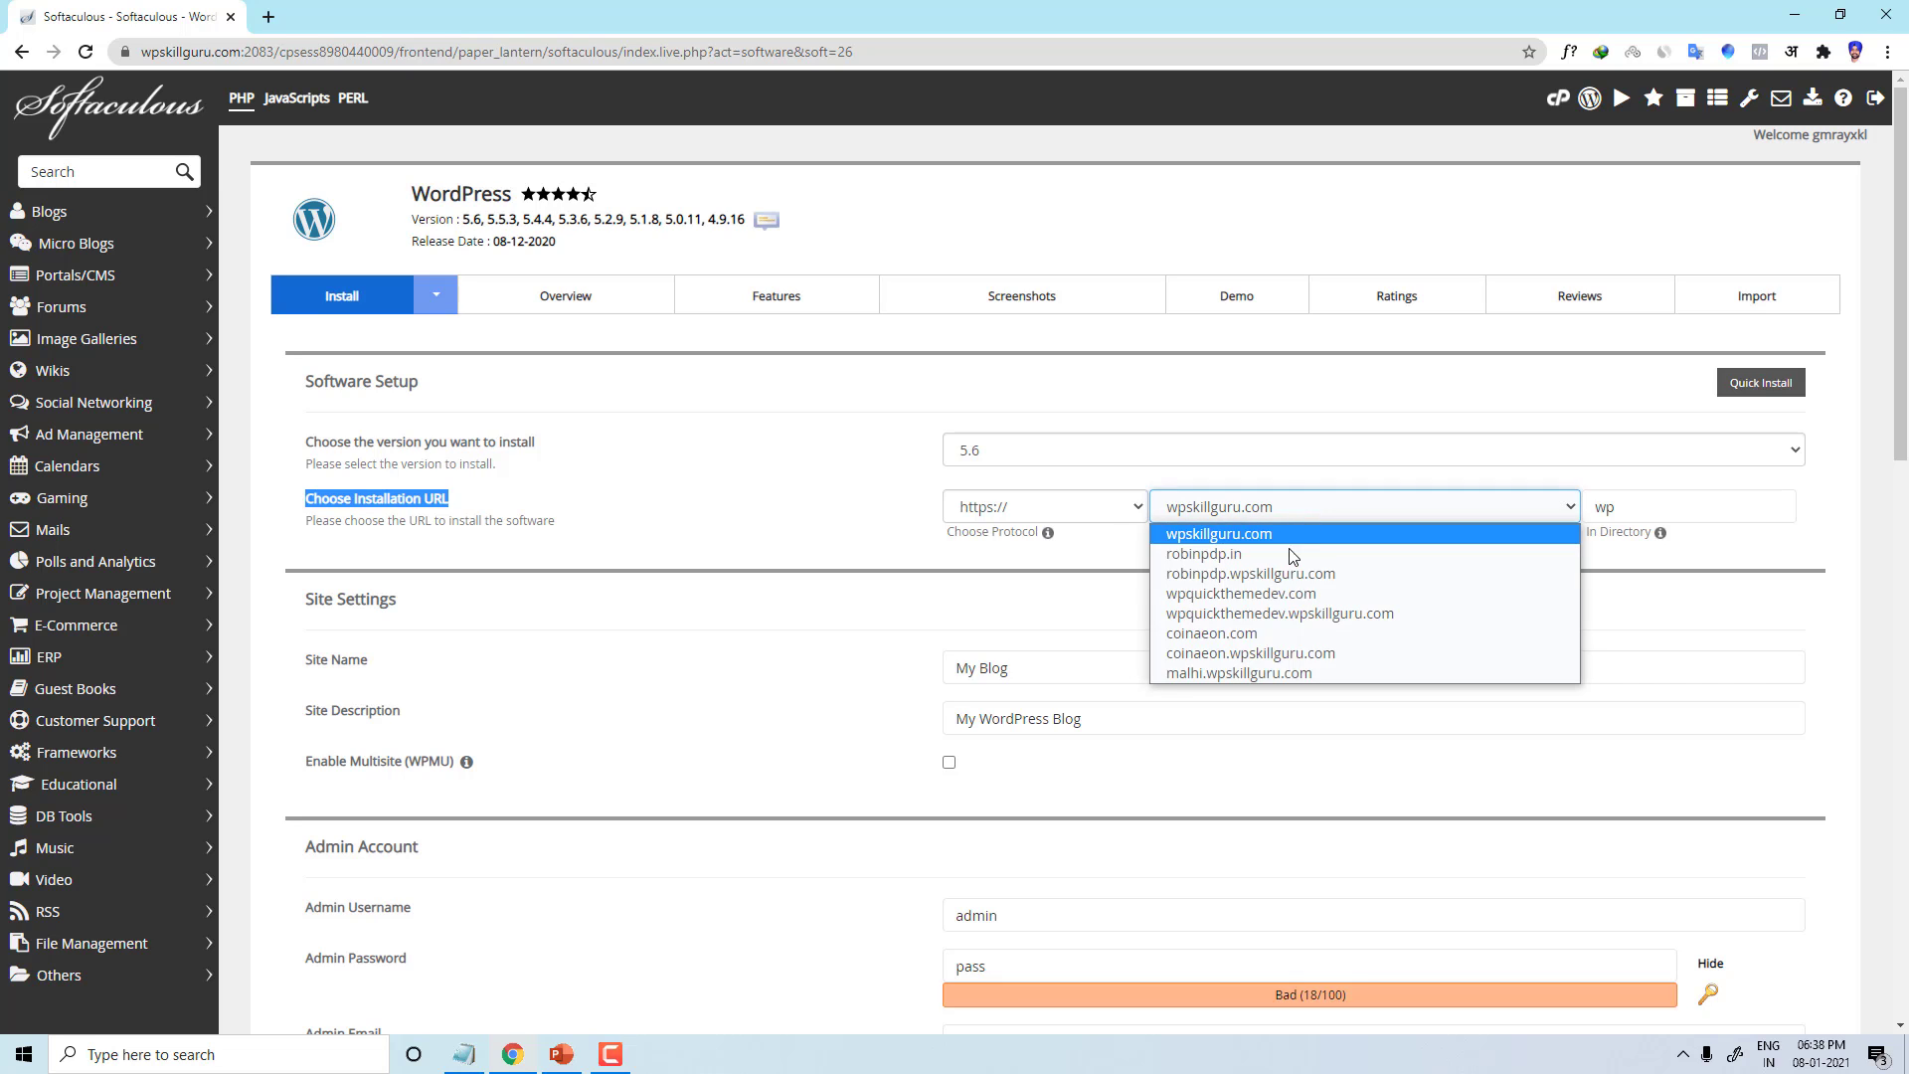
pyautogui.click(1241, 592)
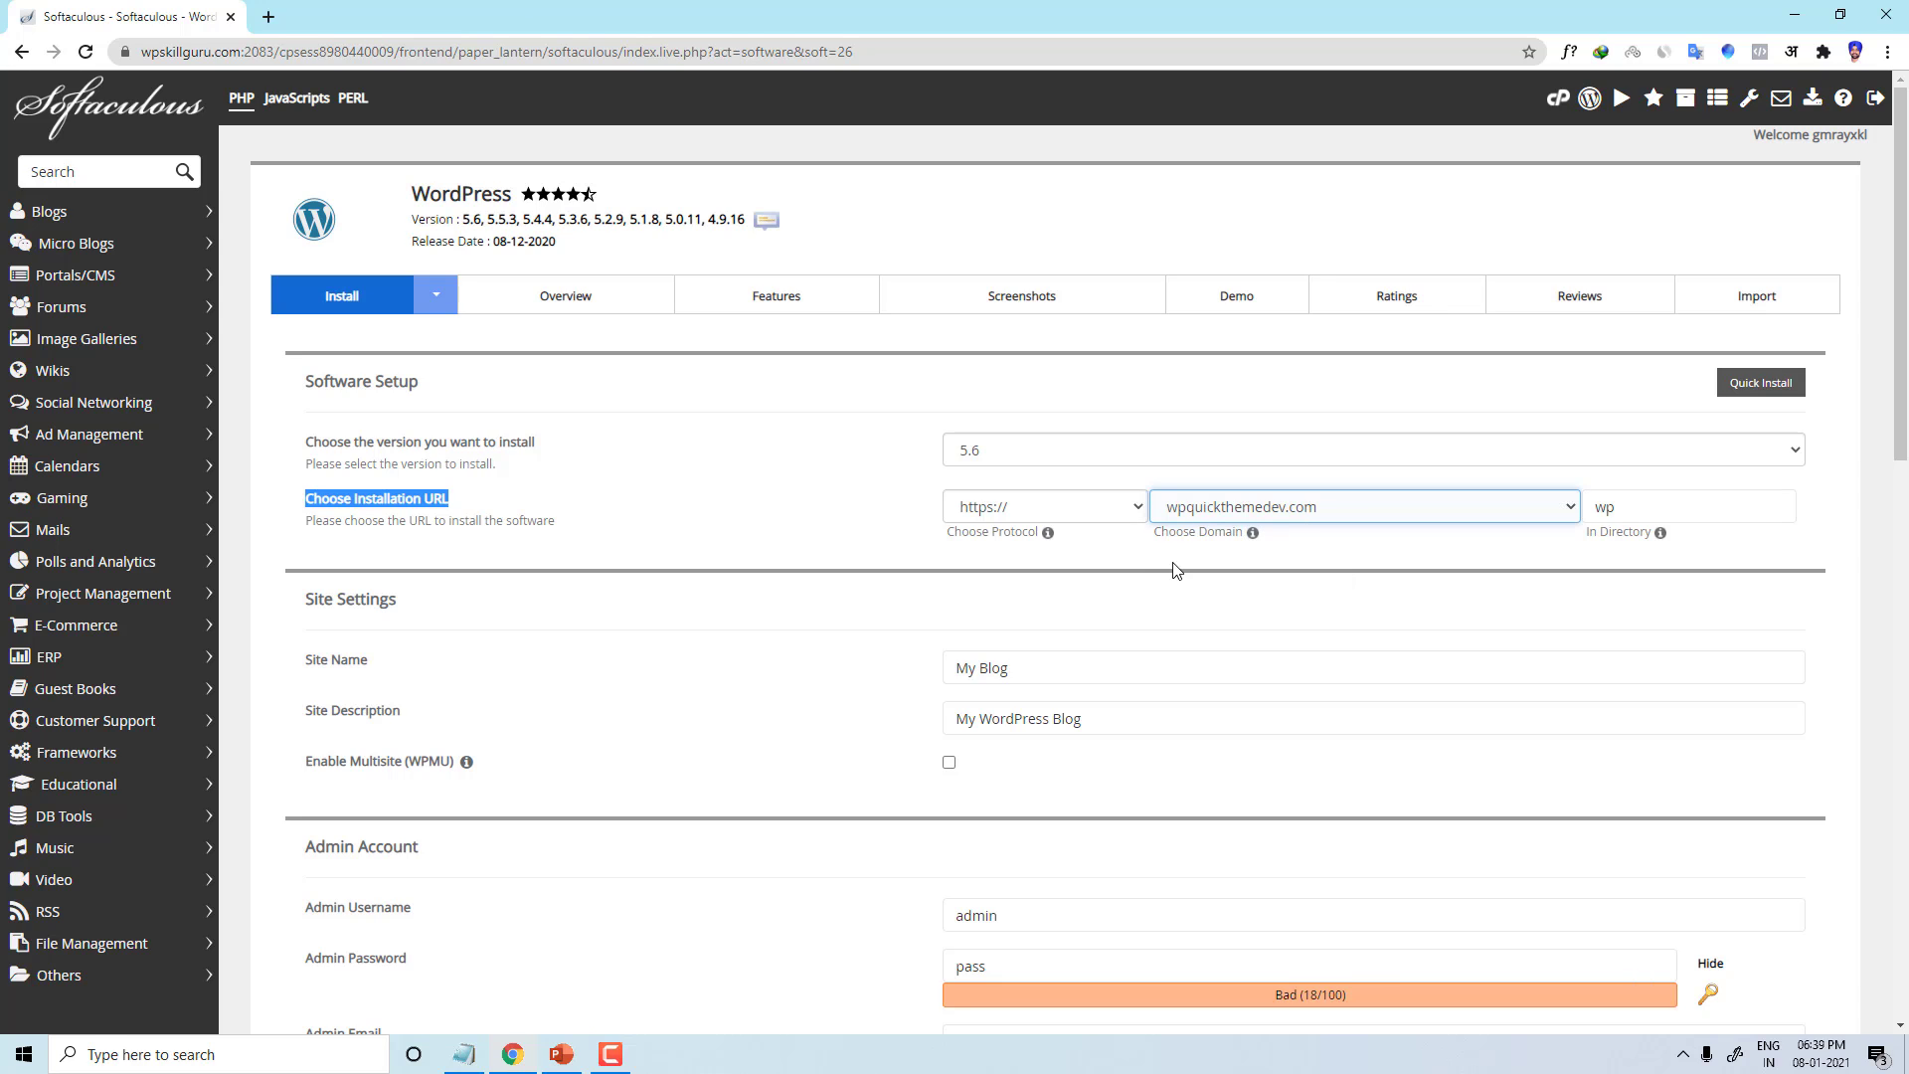
pyautogui.click(1054, 516)
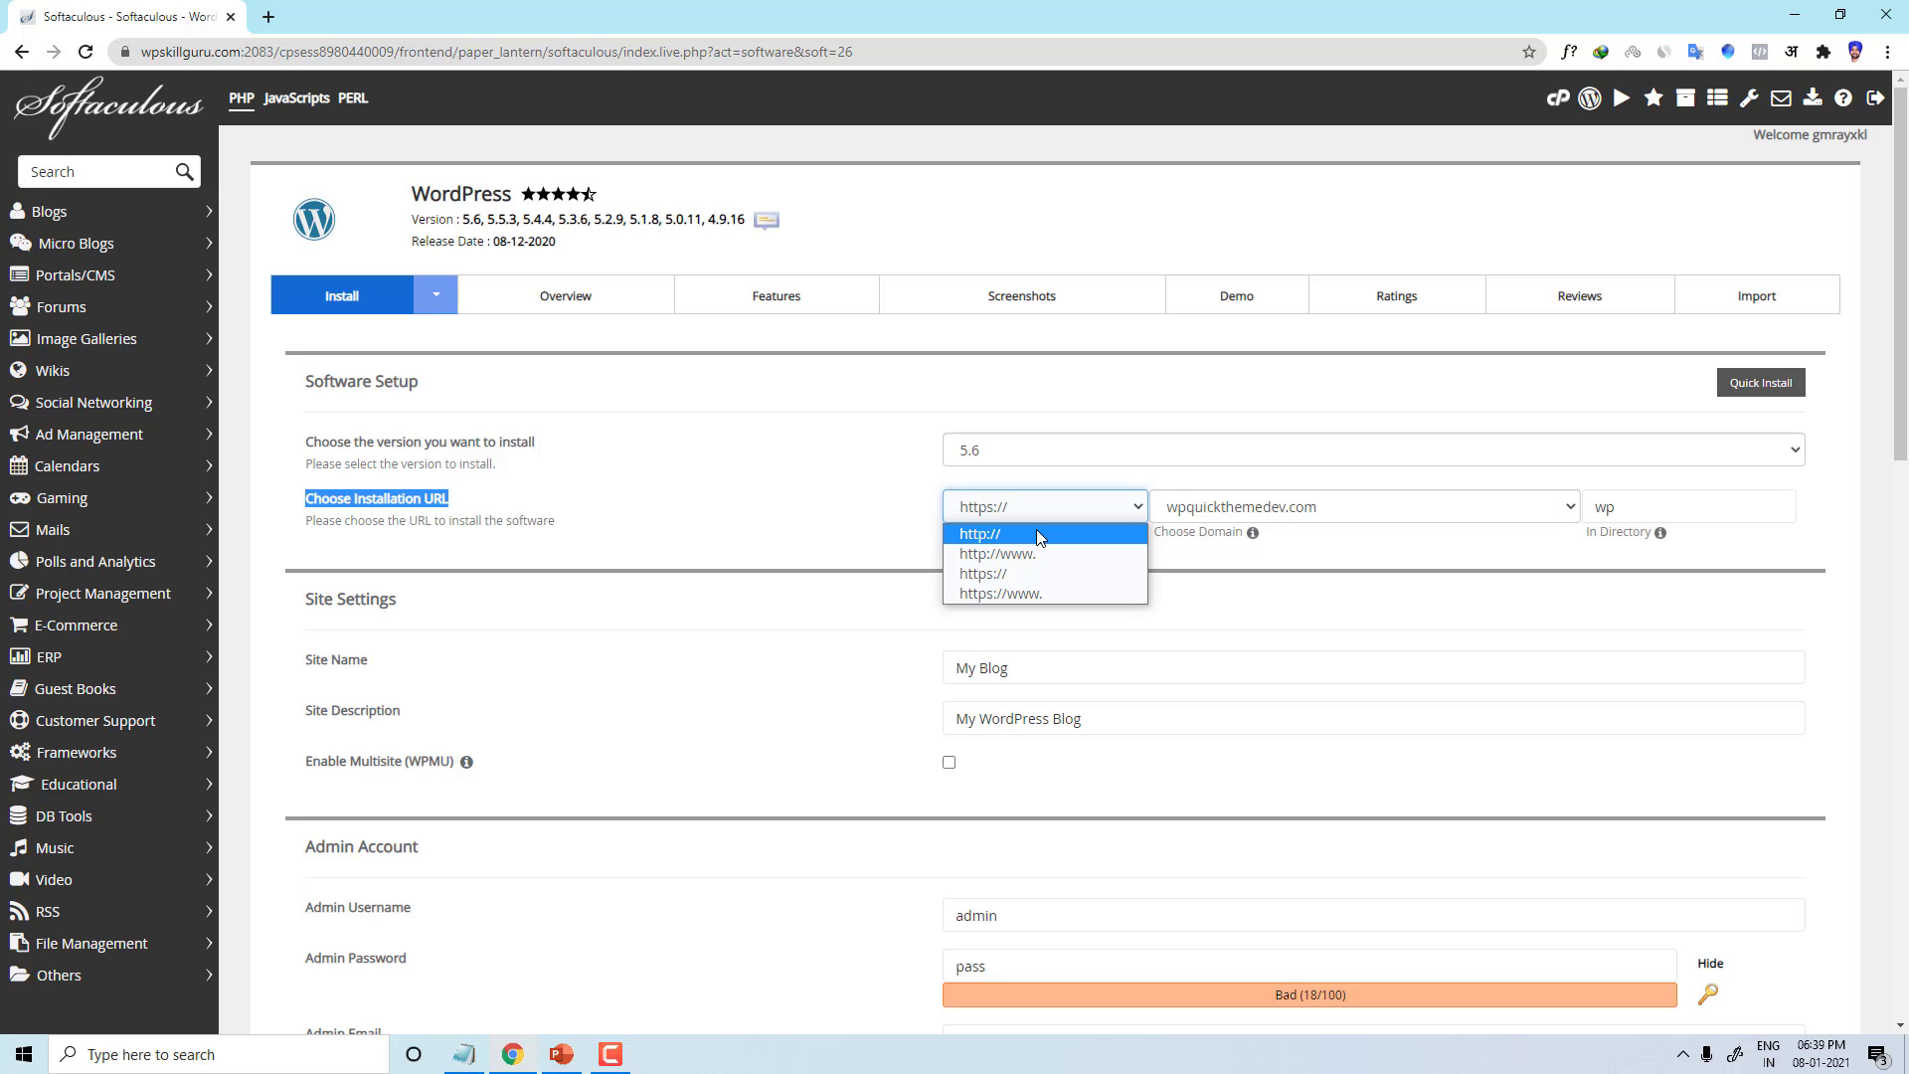
pyautogui.click(1007, 512)
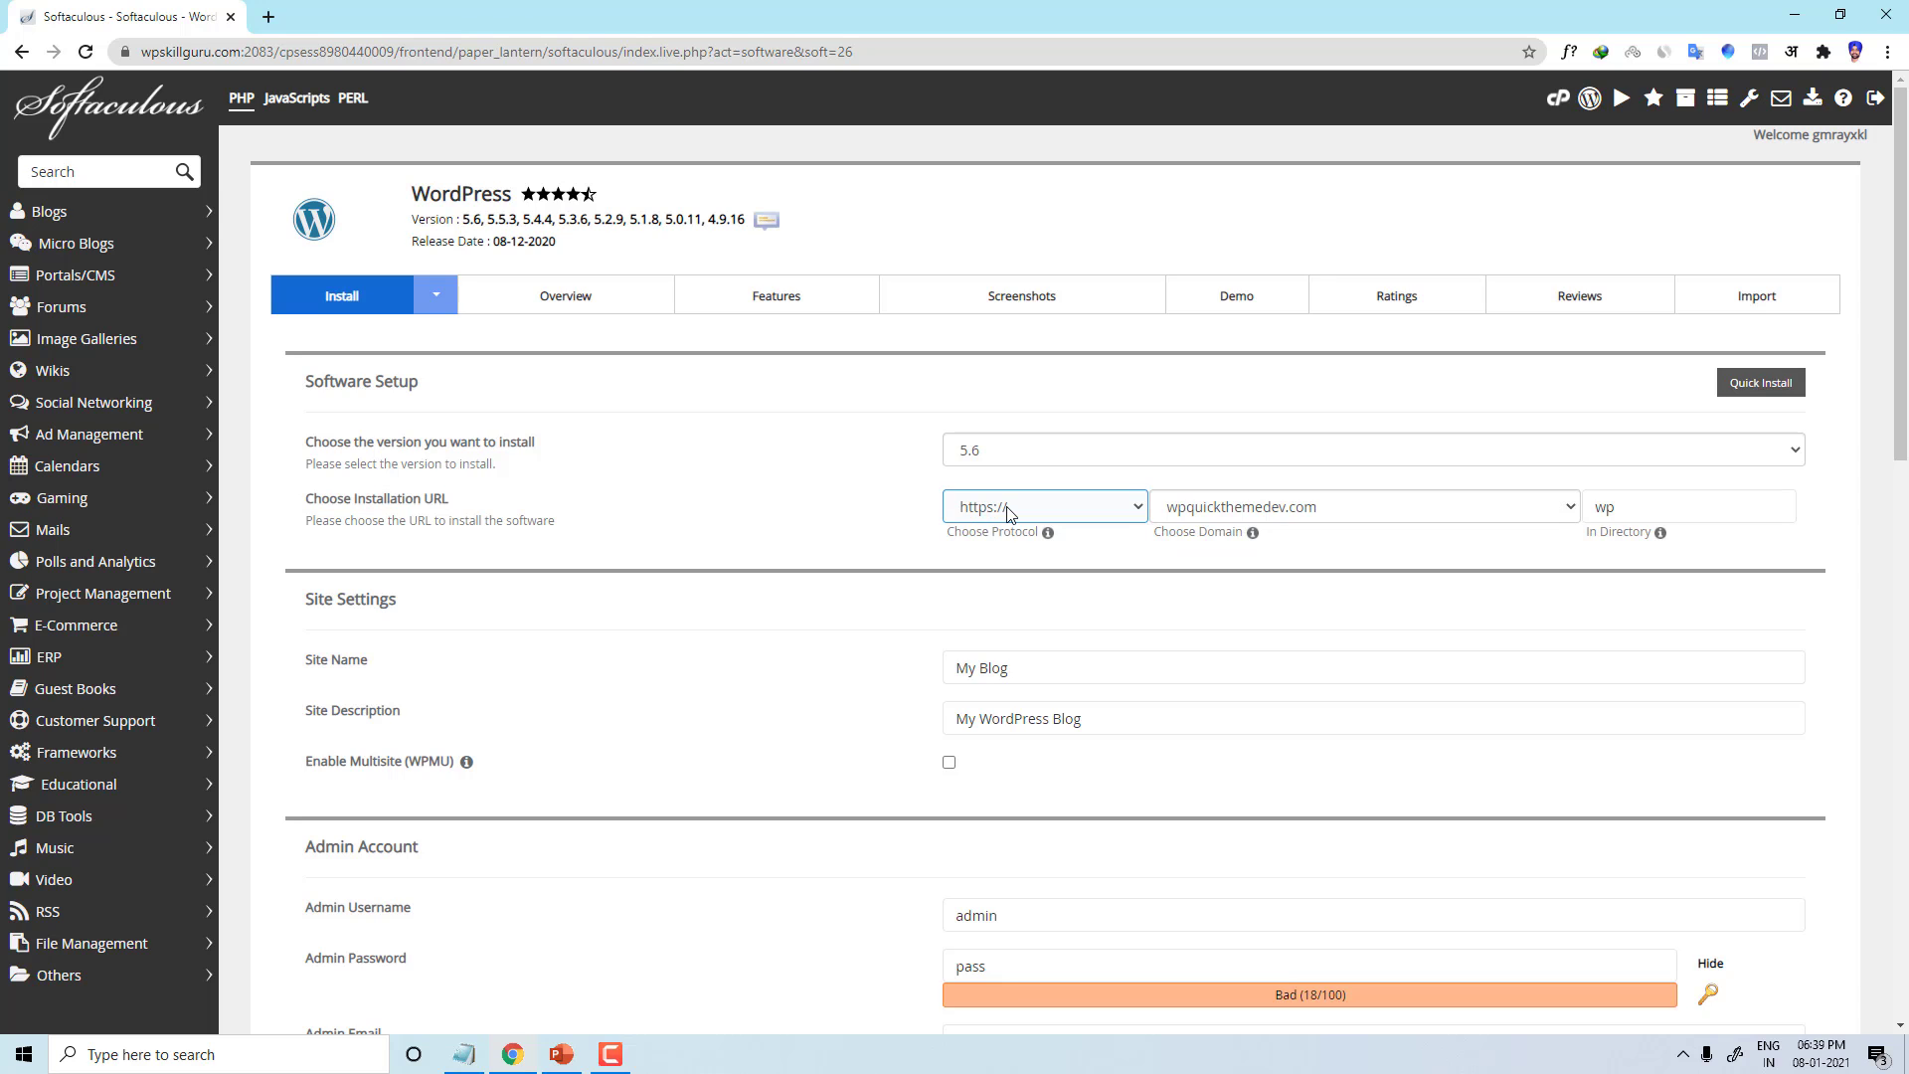
pyautogui.click(1007, 512)
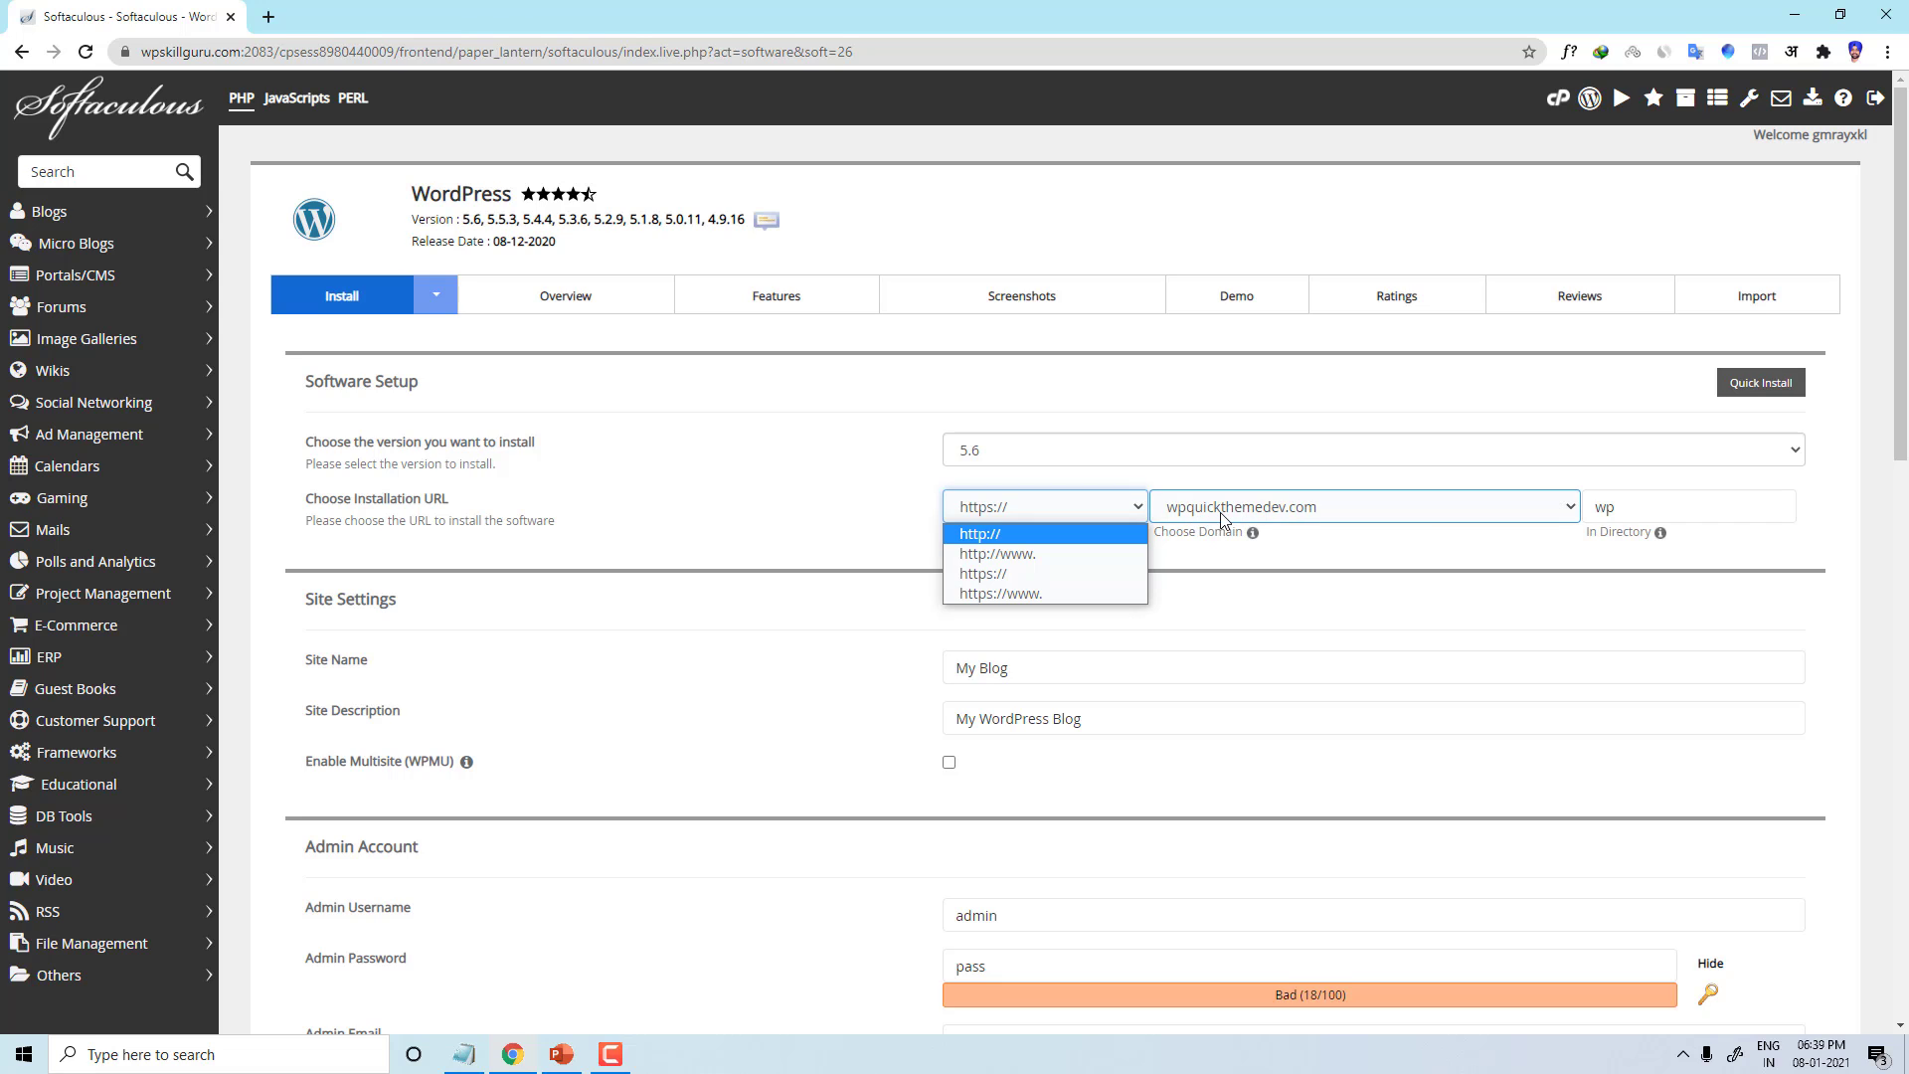
pyautogui.click(1029, 573)
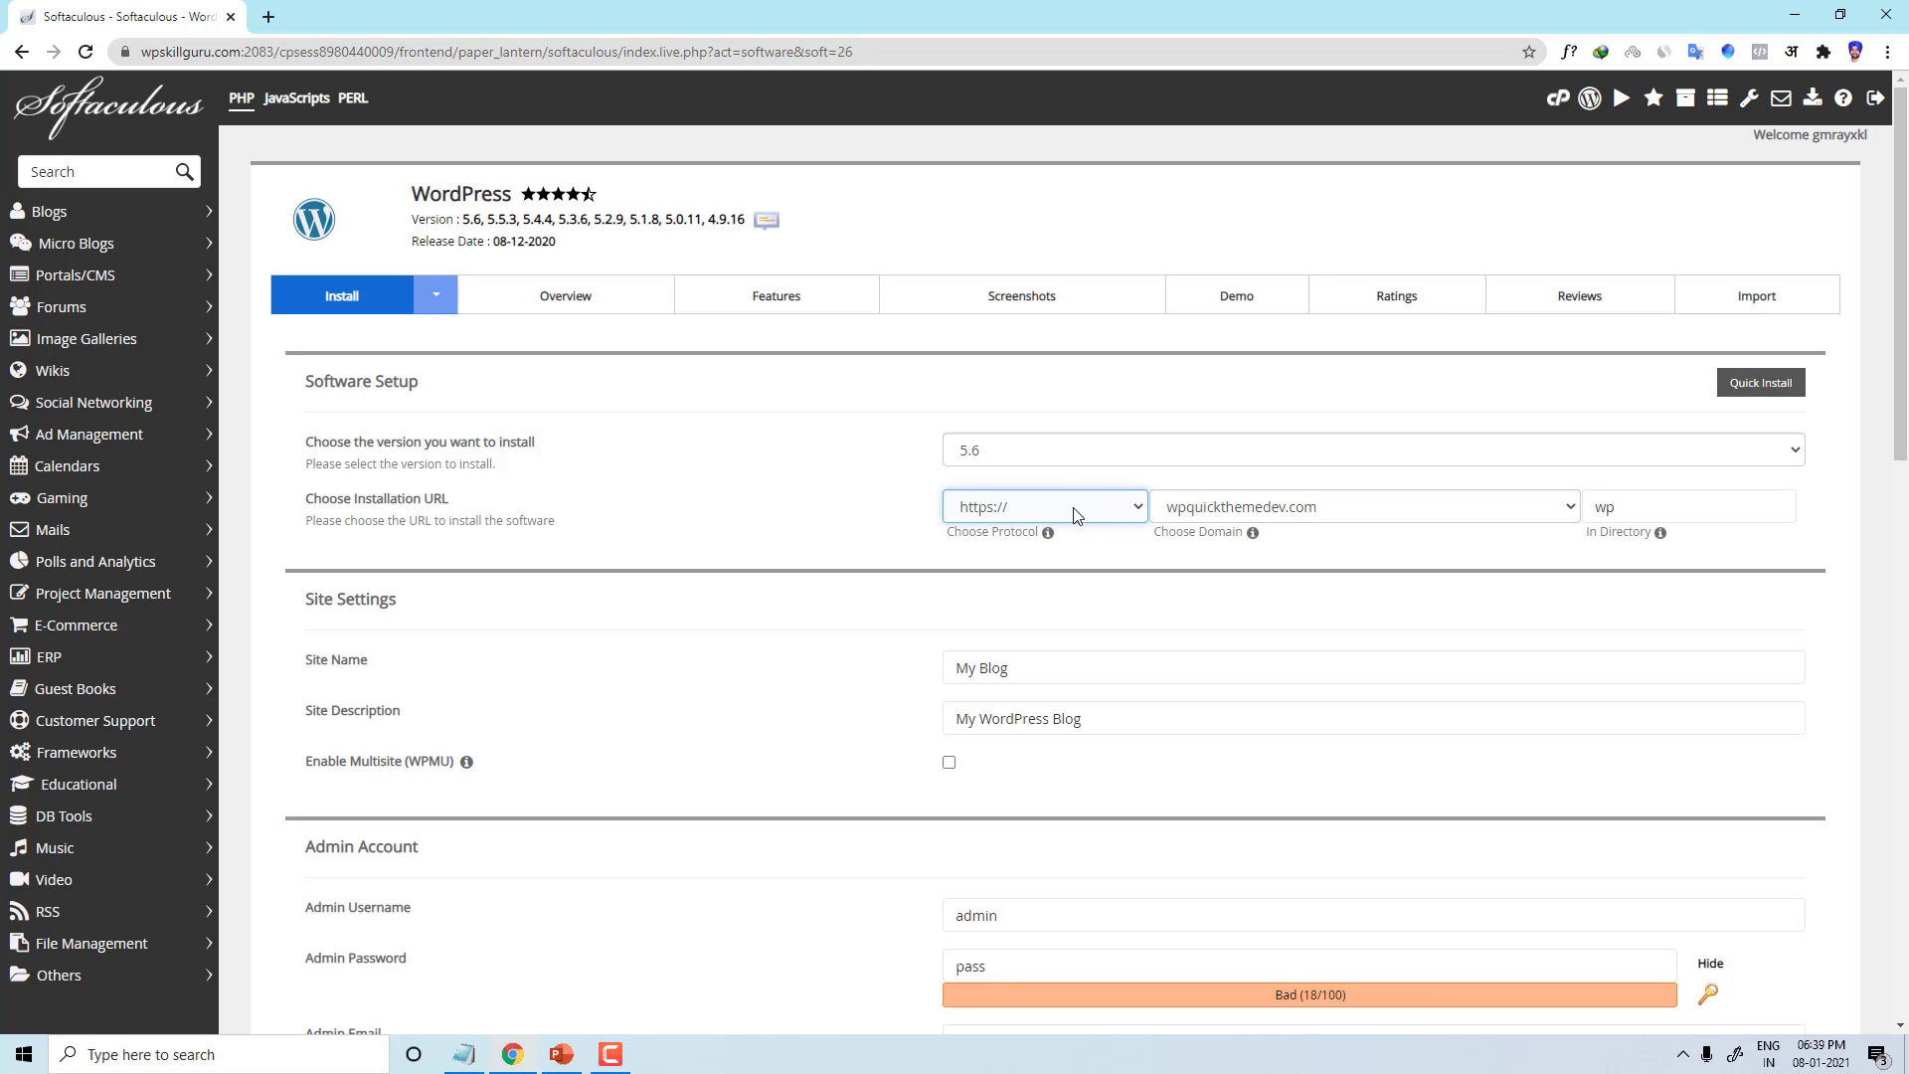
pyautogui.click(1067, 514)
pyautogui.click(1011, 538)
pyautogui.click(1040, 515)
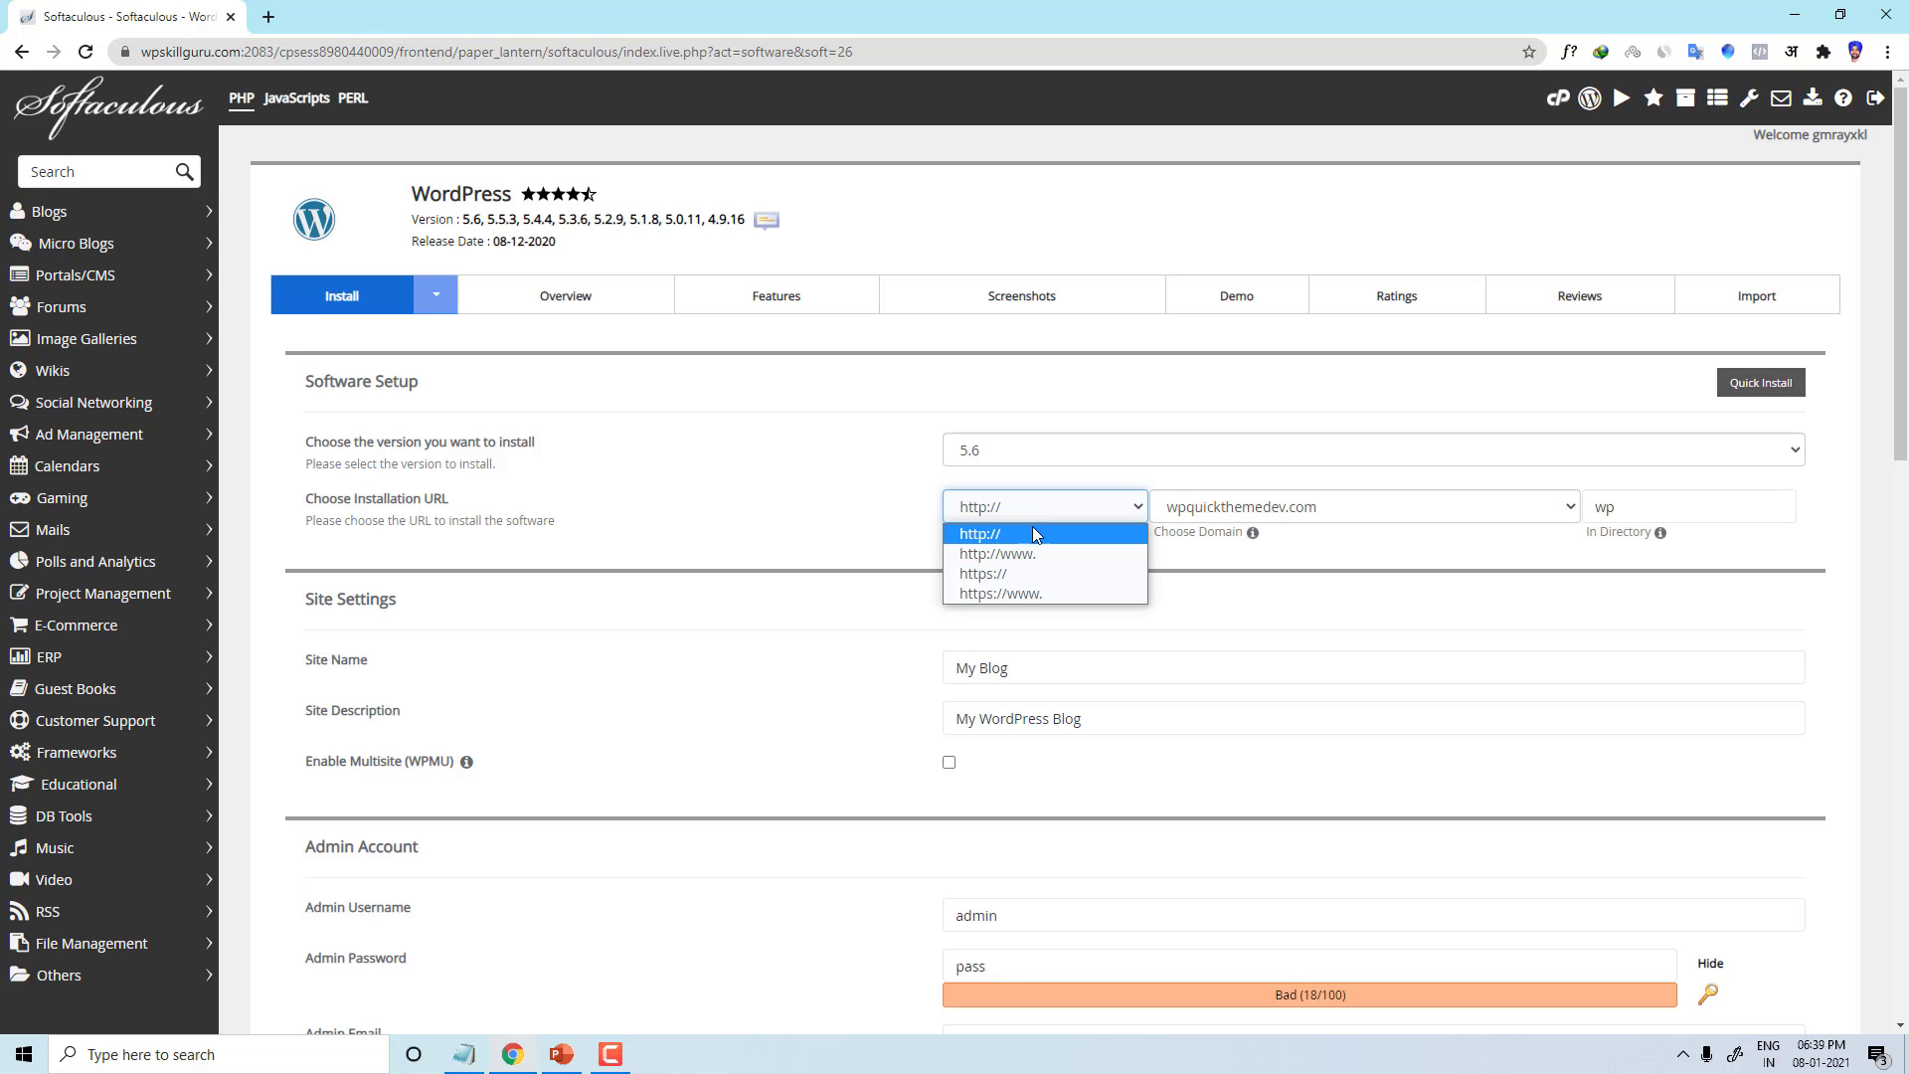
pyautogui.click(1010, 570)
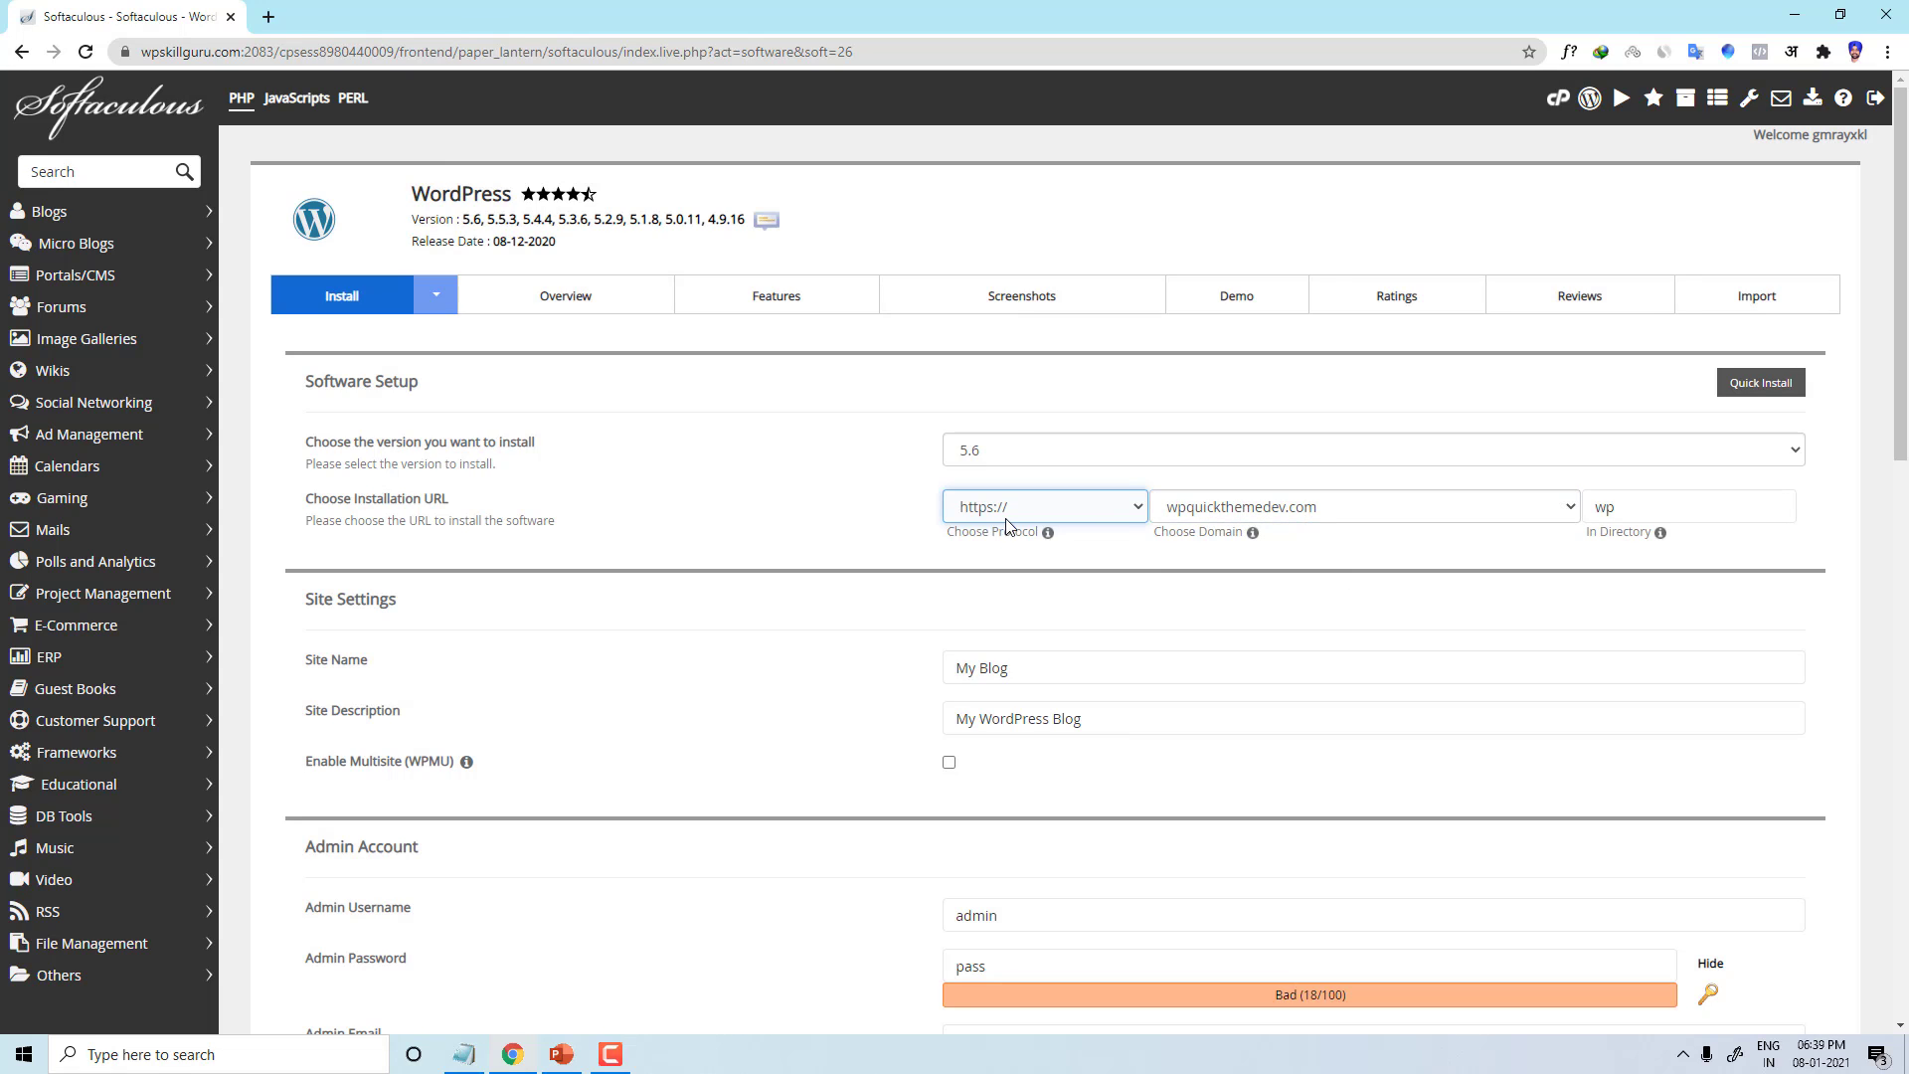
# Step: Select the wp name in the In Directory field, keeping wp as the install directory
pyautogui.click(1642, 509)
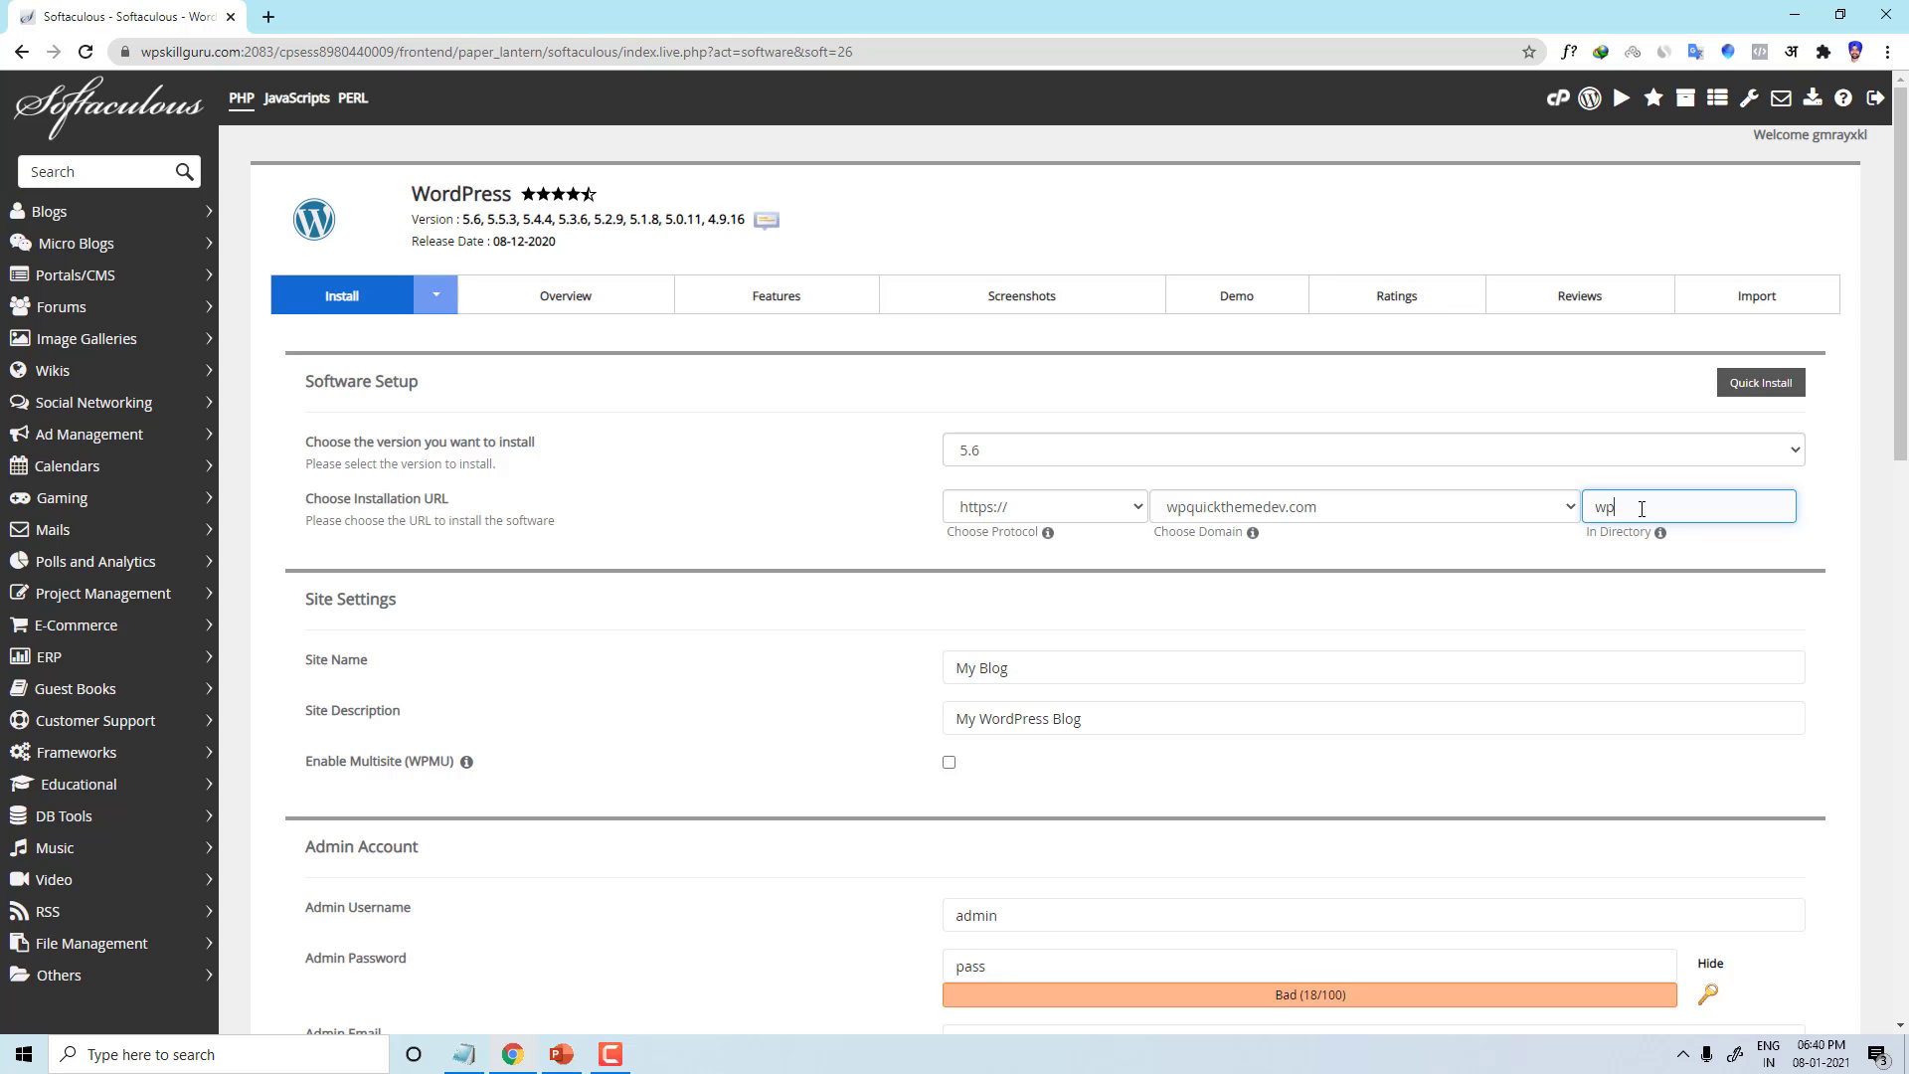
pyautogui.doubleClick(1621, 511)
pyautogui.scroll(-3, 1832, 563)
pyautogui.scroll(3, 1722, 496)
pyautogui.click(1645, 507)
pyautogui.doubleClick(1645, 507)
pyautogui.scroll(-10, 990, 798)
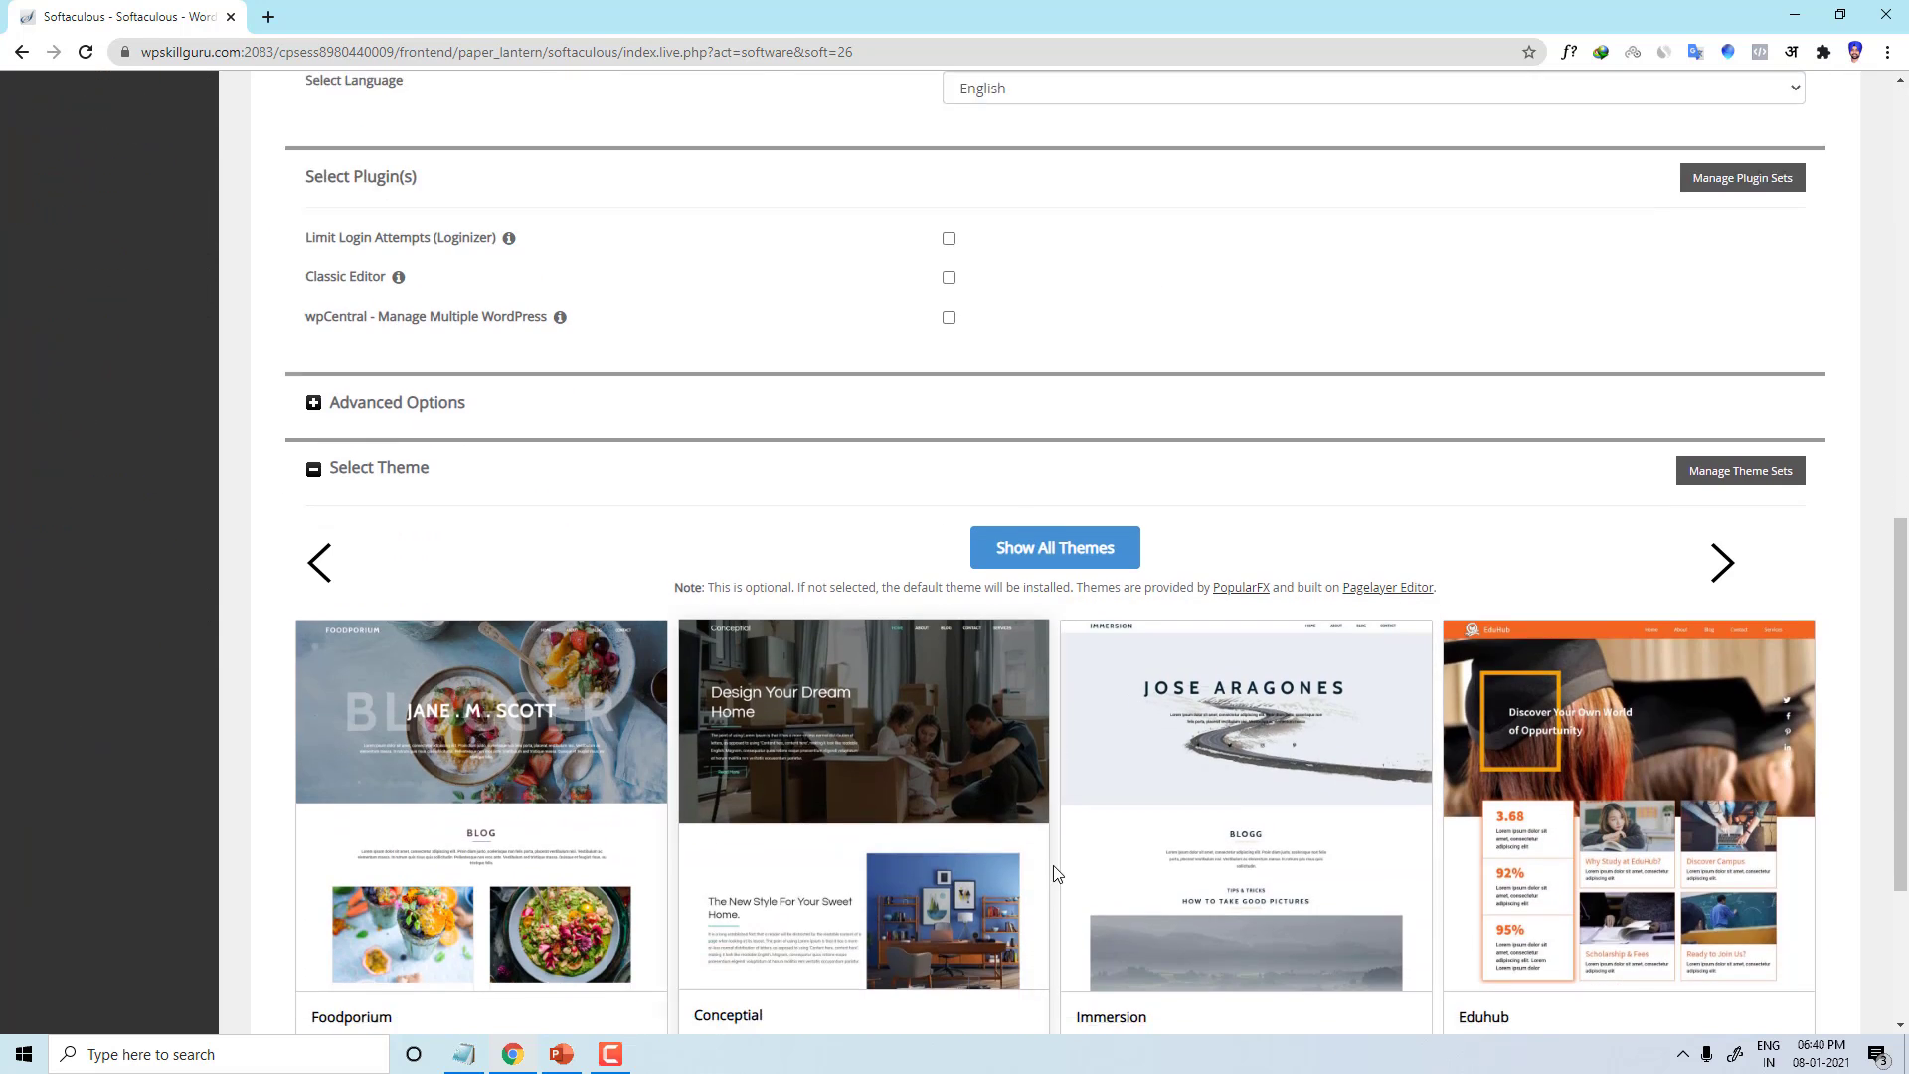
pyautogui.scroll(10, 1054, 869)
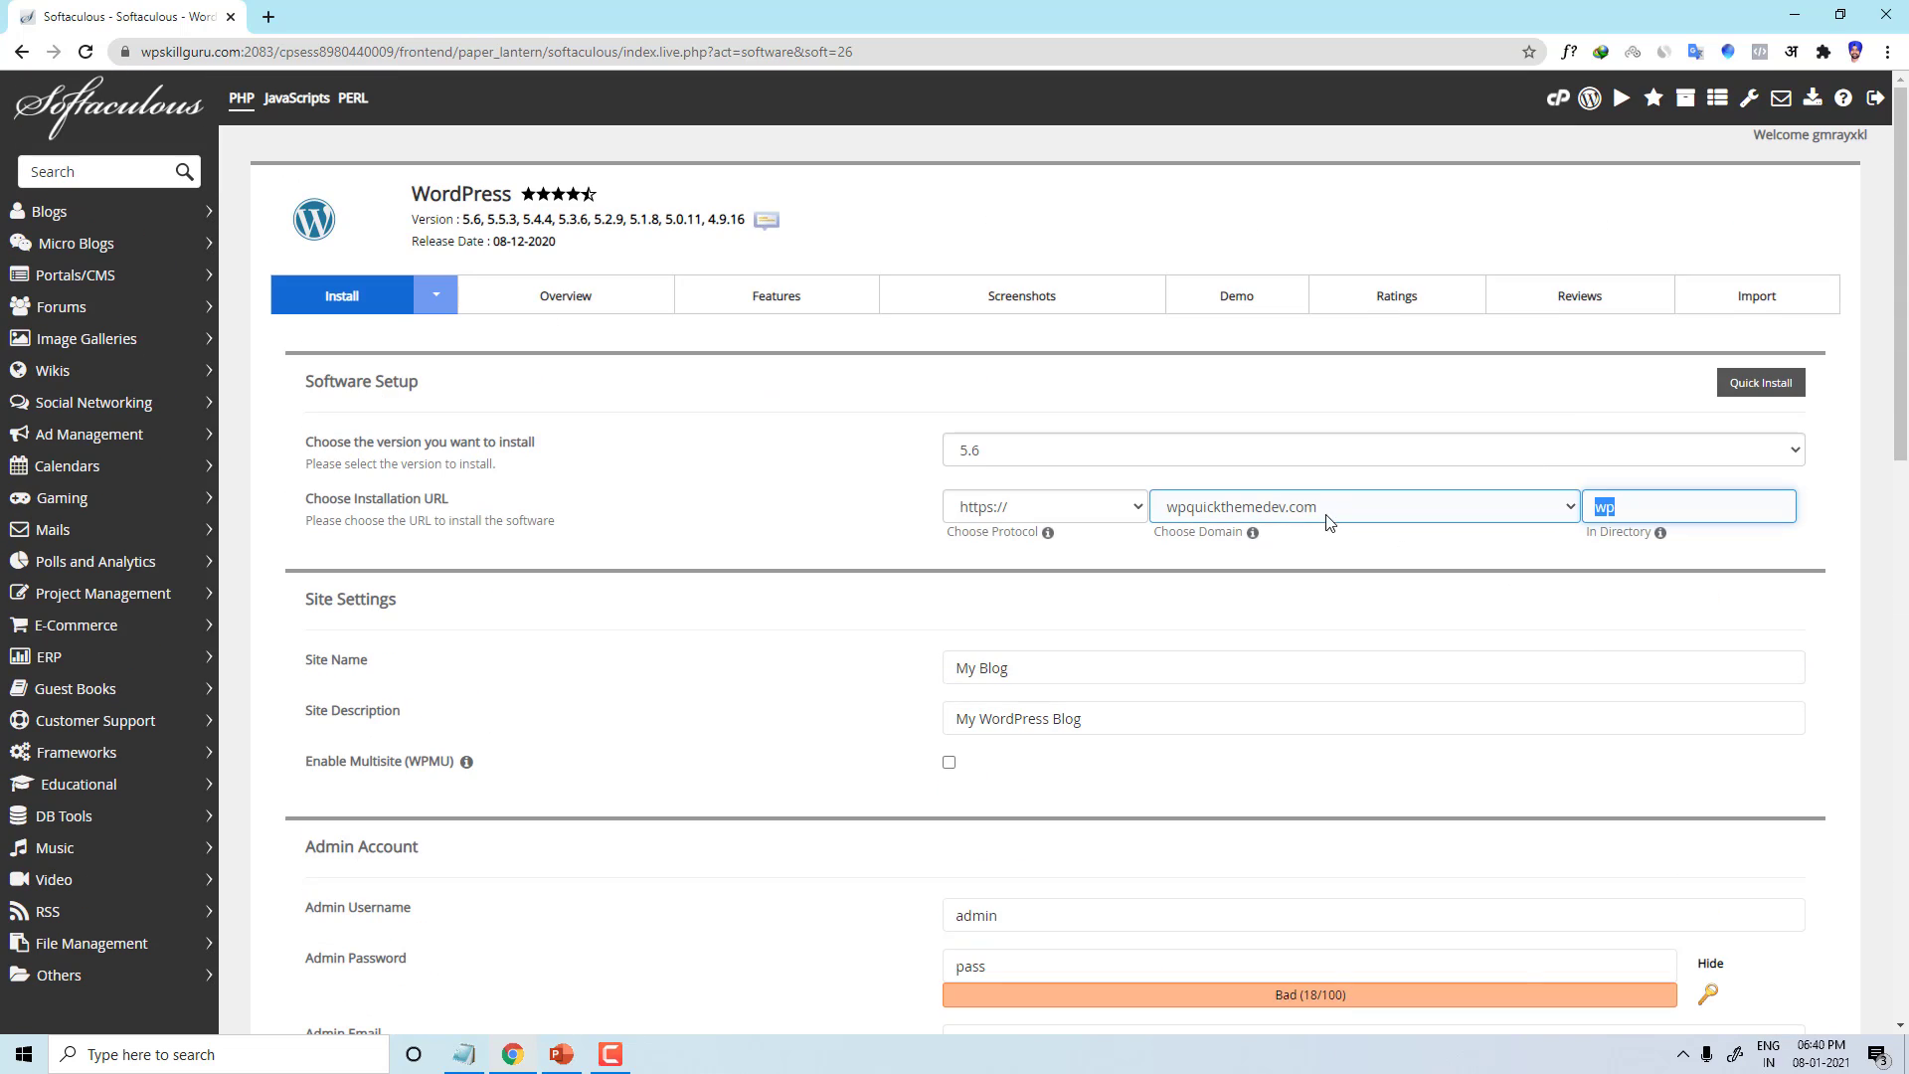
pyautogui.click(274, 28)
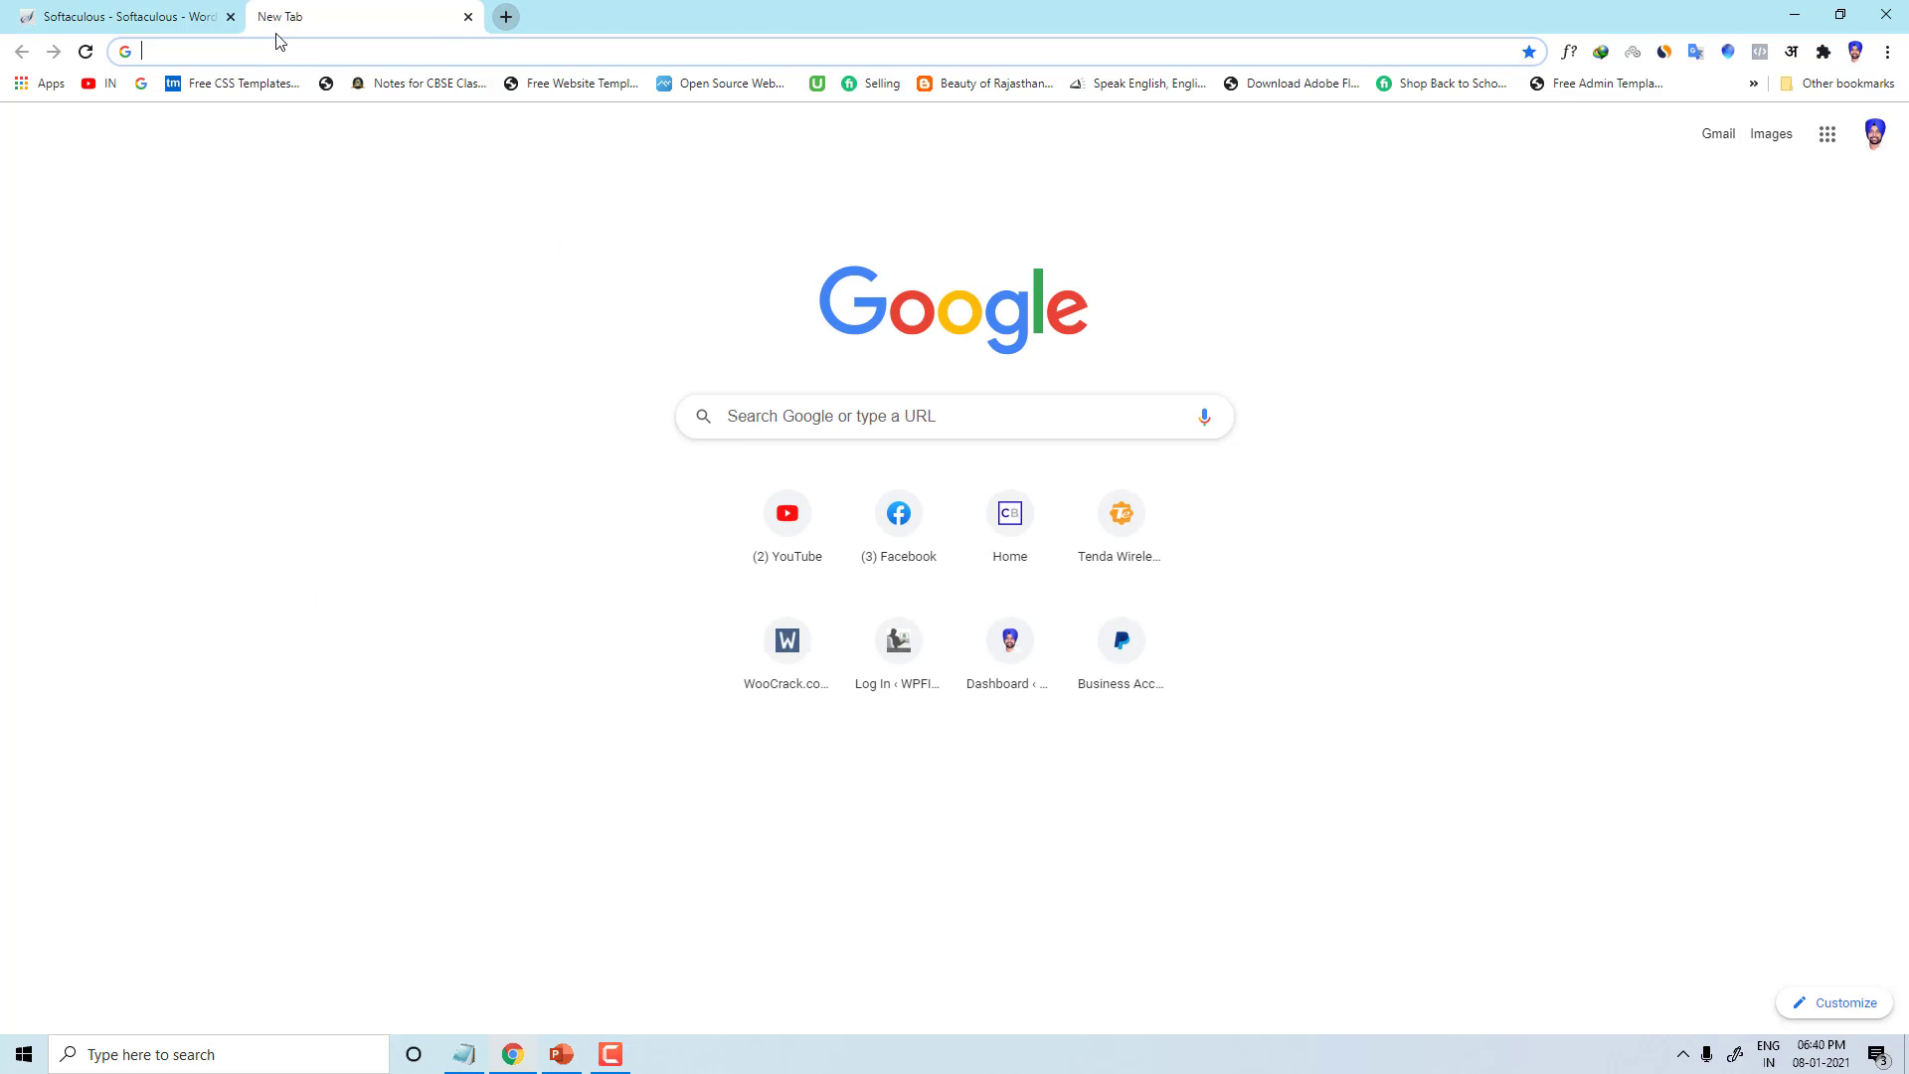
pyautogui.write('wp')
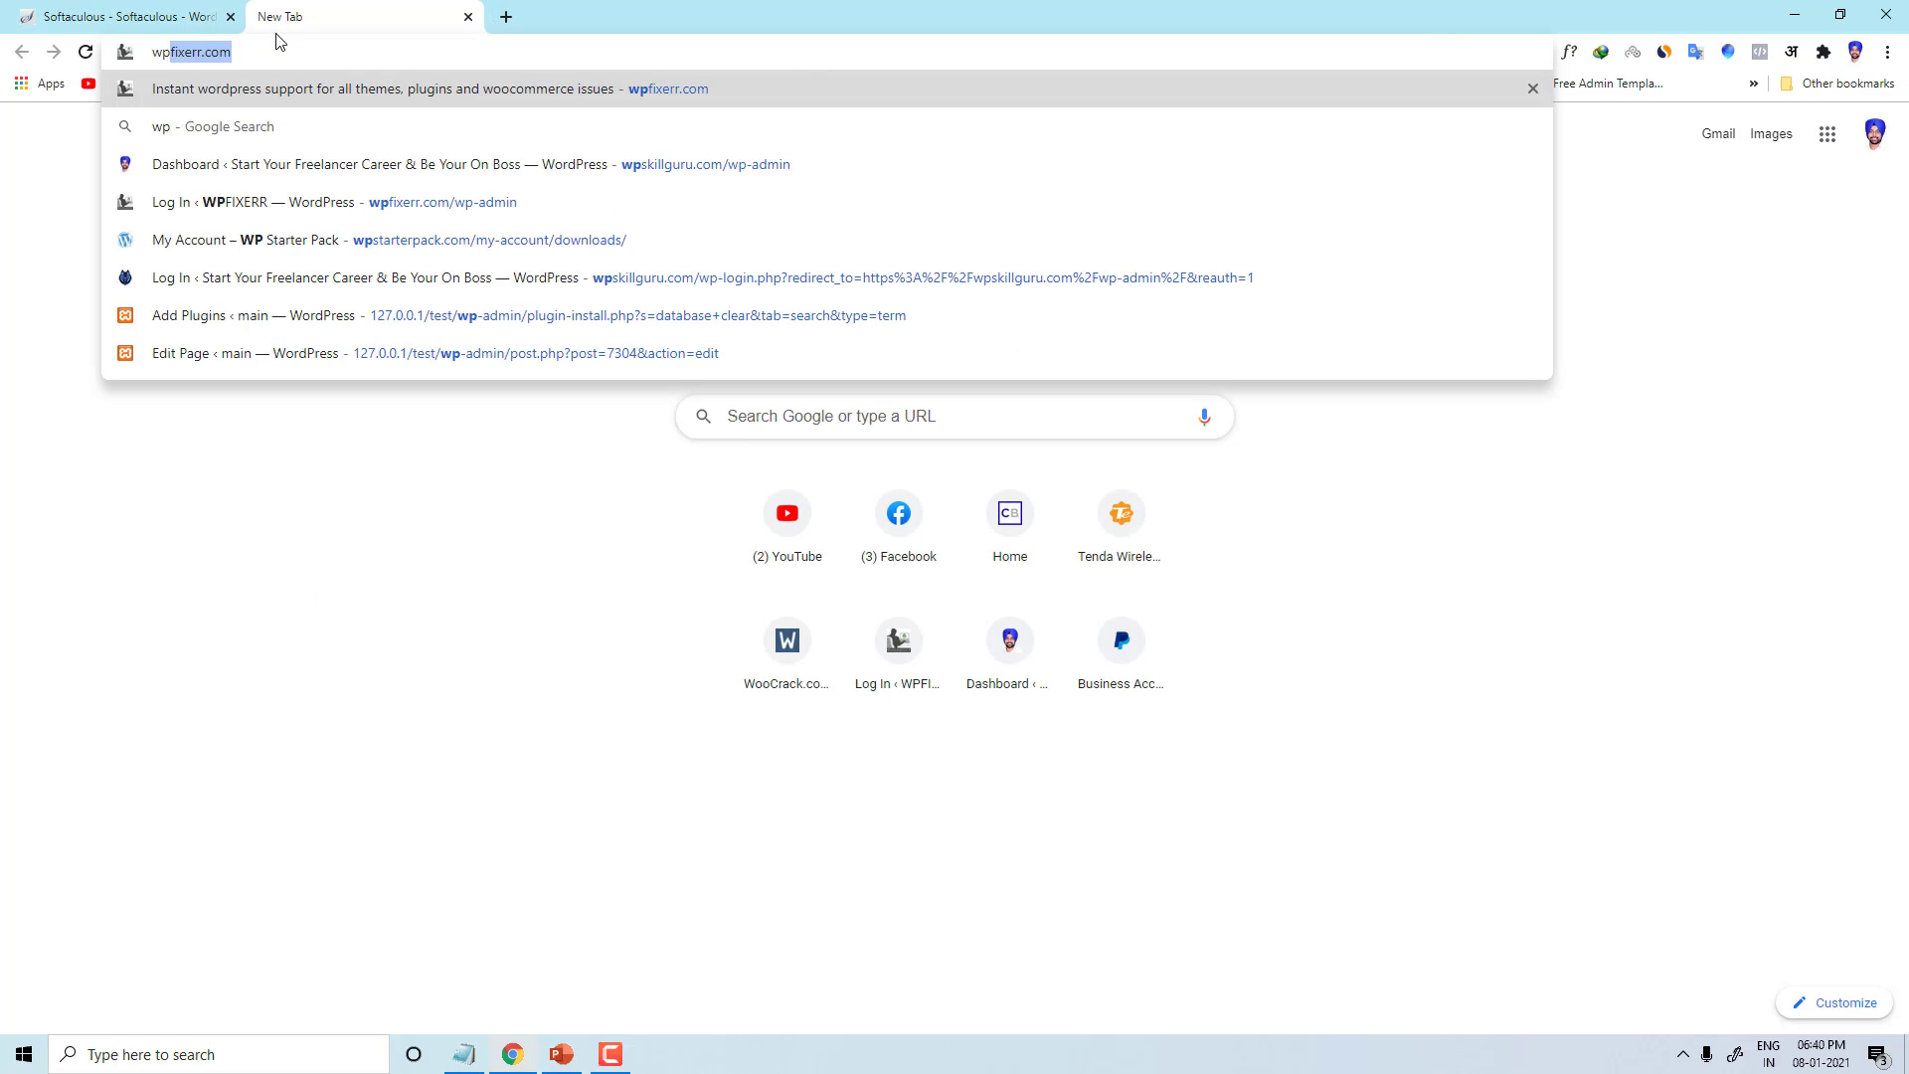
pyautogui.write('quickthemedev.com')
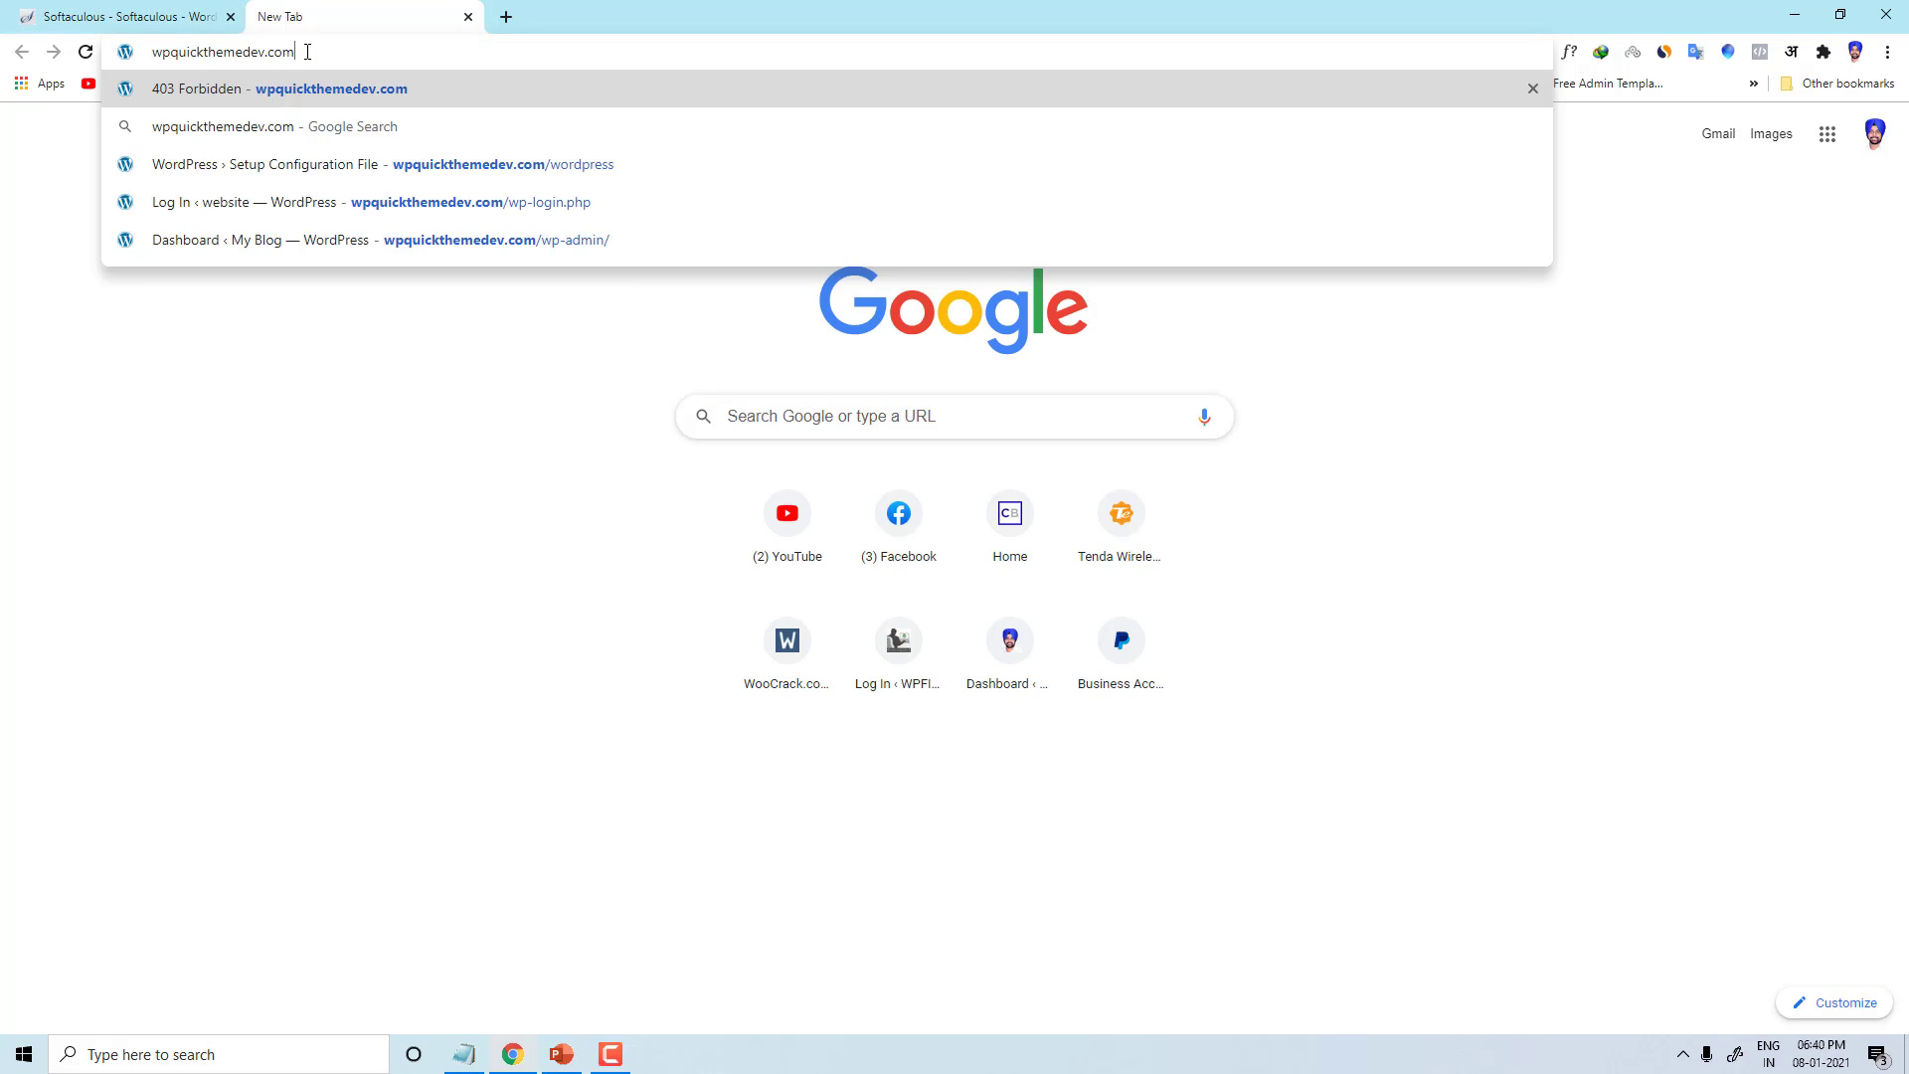
pyautogui.click(129, 16)
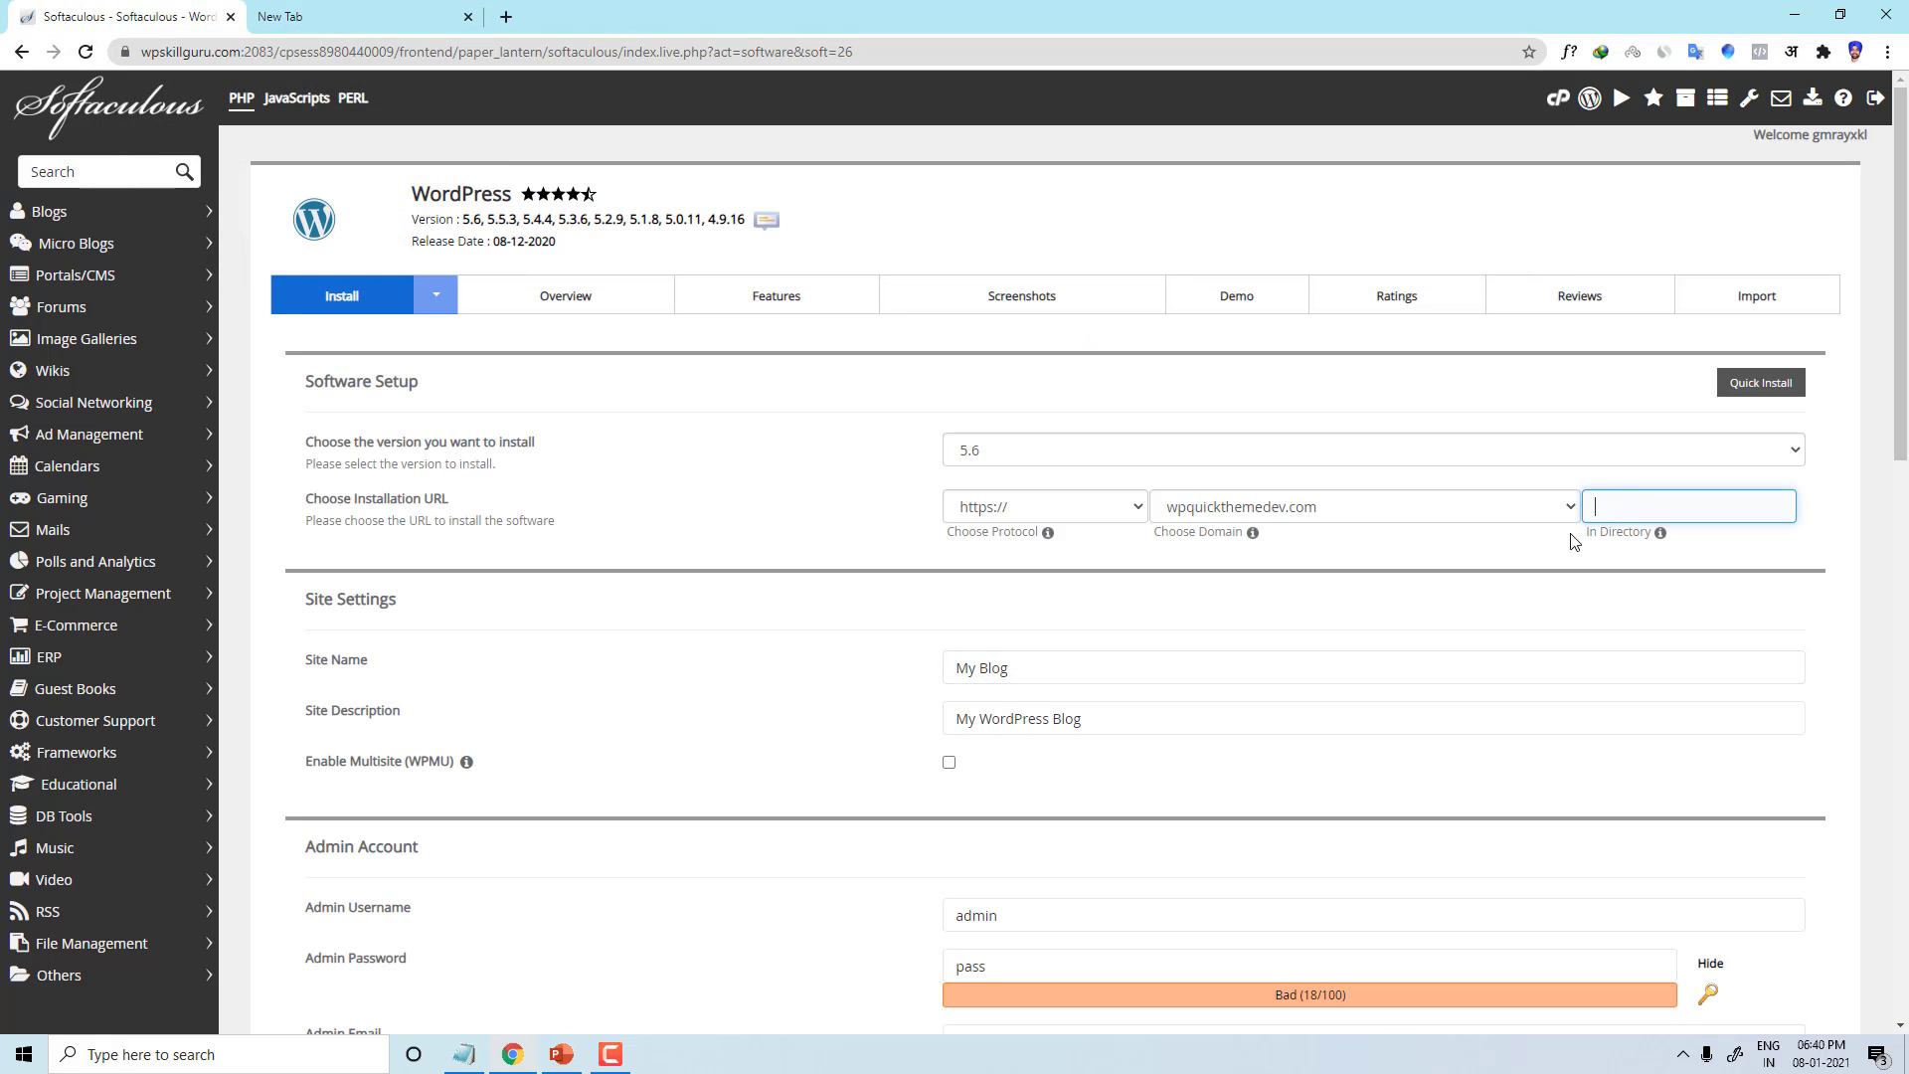
pyautogui.click(390, 12)
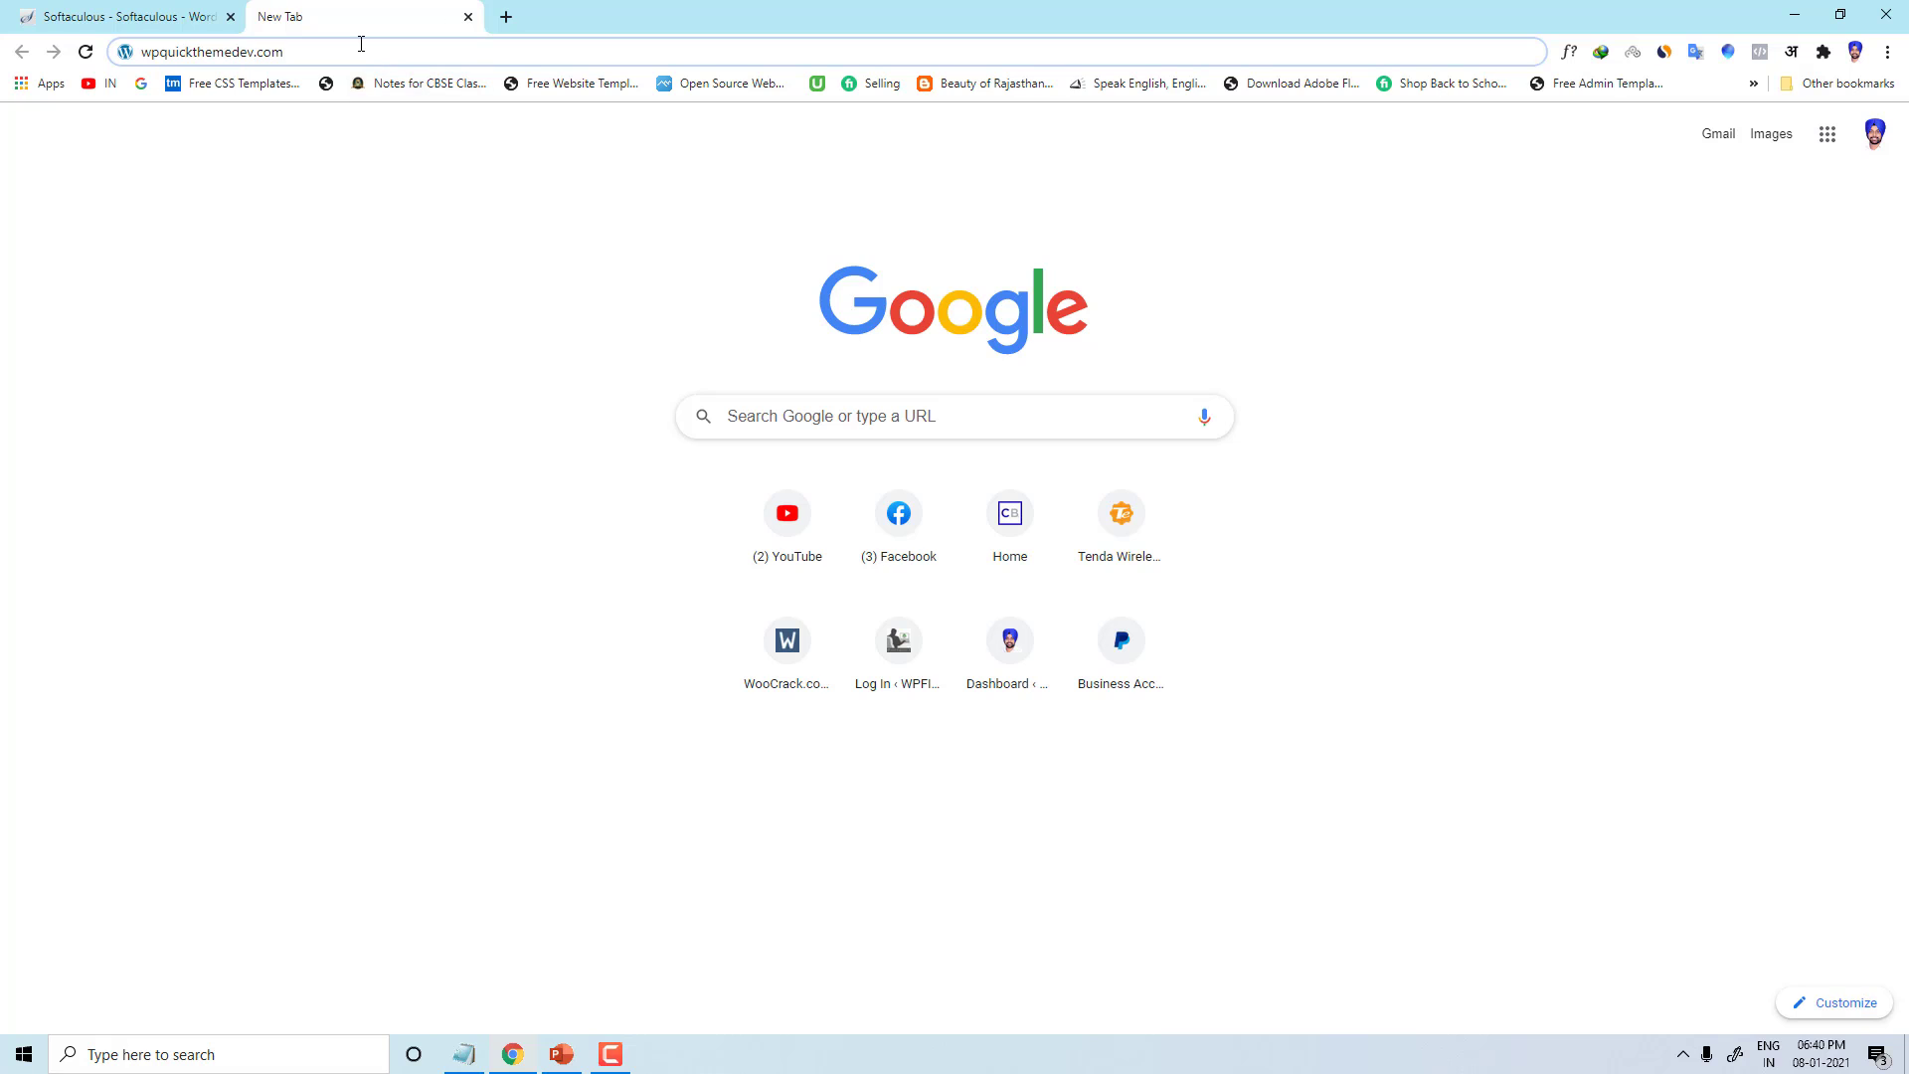
pyautogui.write('/wp')
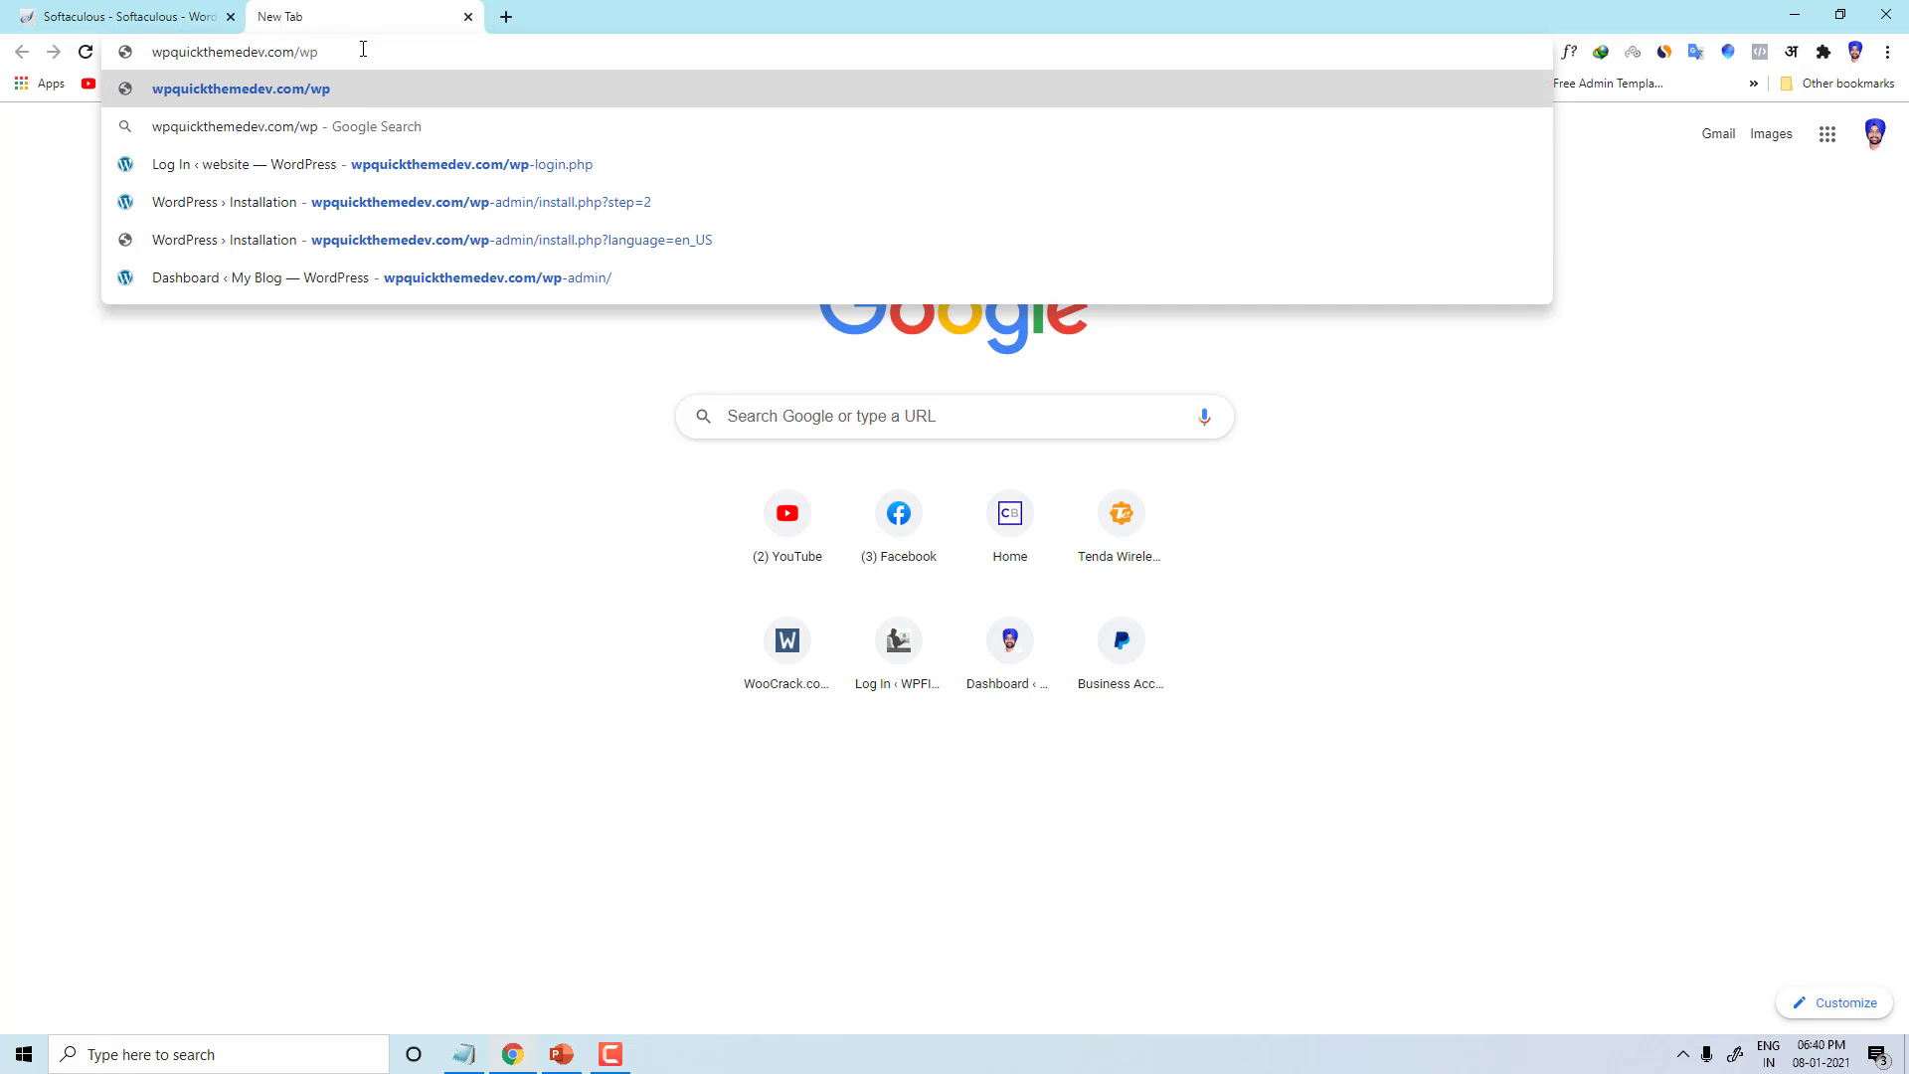
pyautogui.moveTo(340, 51); pyautogui.dragTo(137, 43)
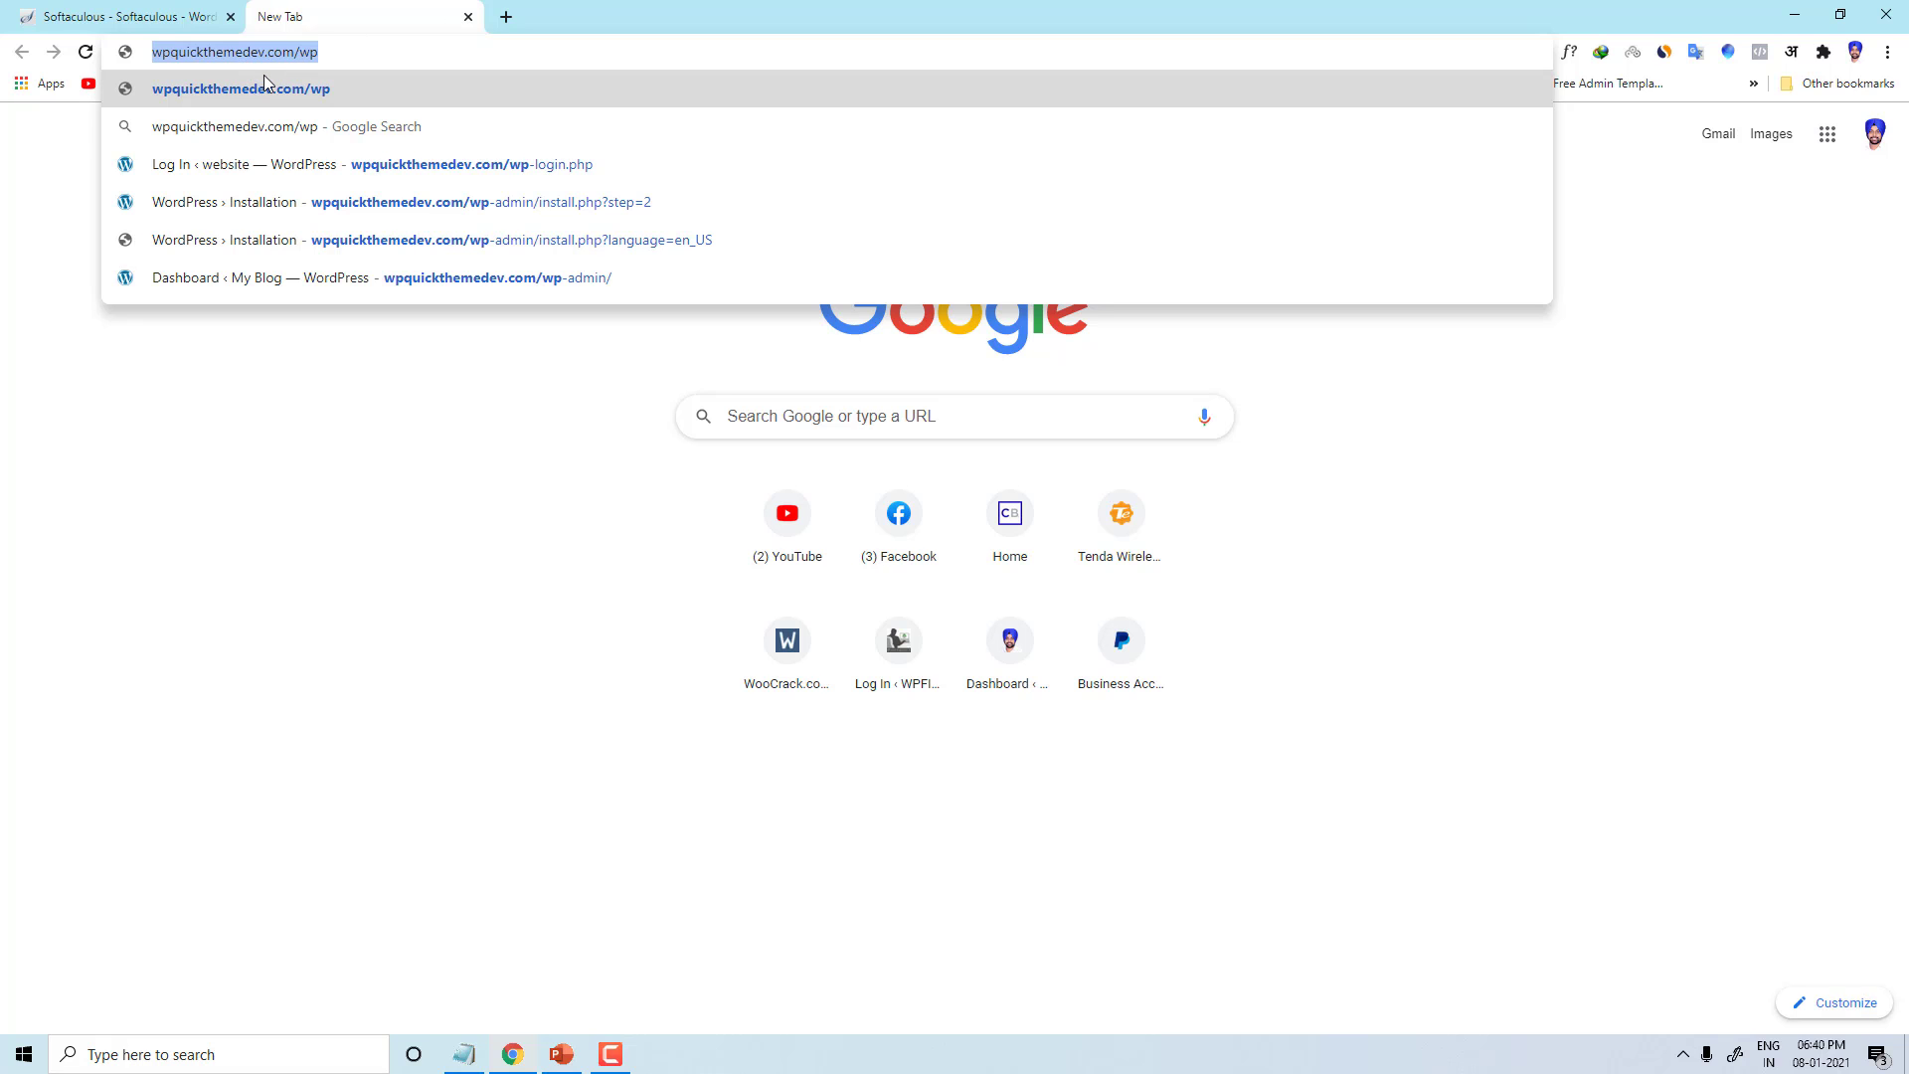
pyautogui.hotkey('ctrl', 'Tab')
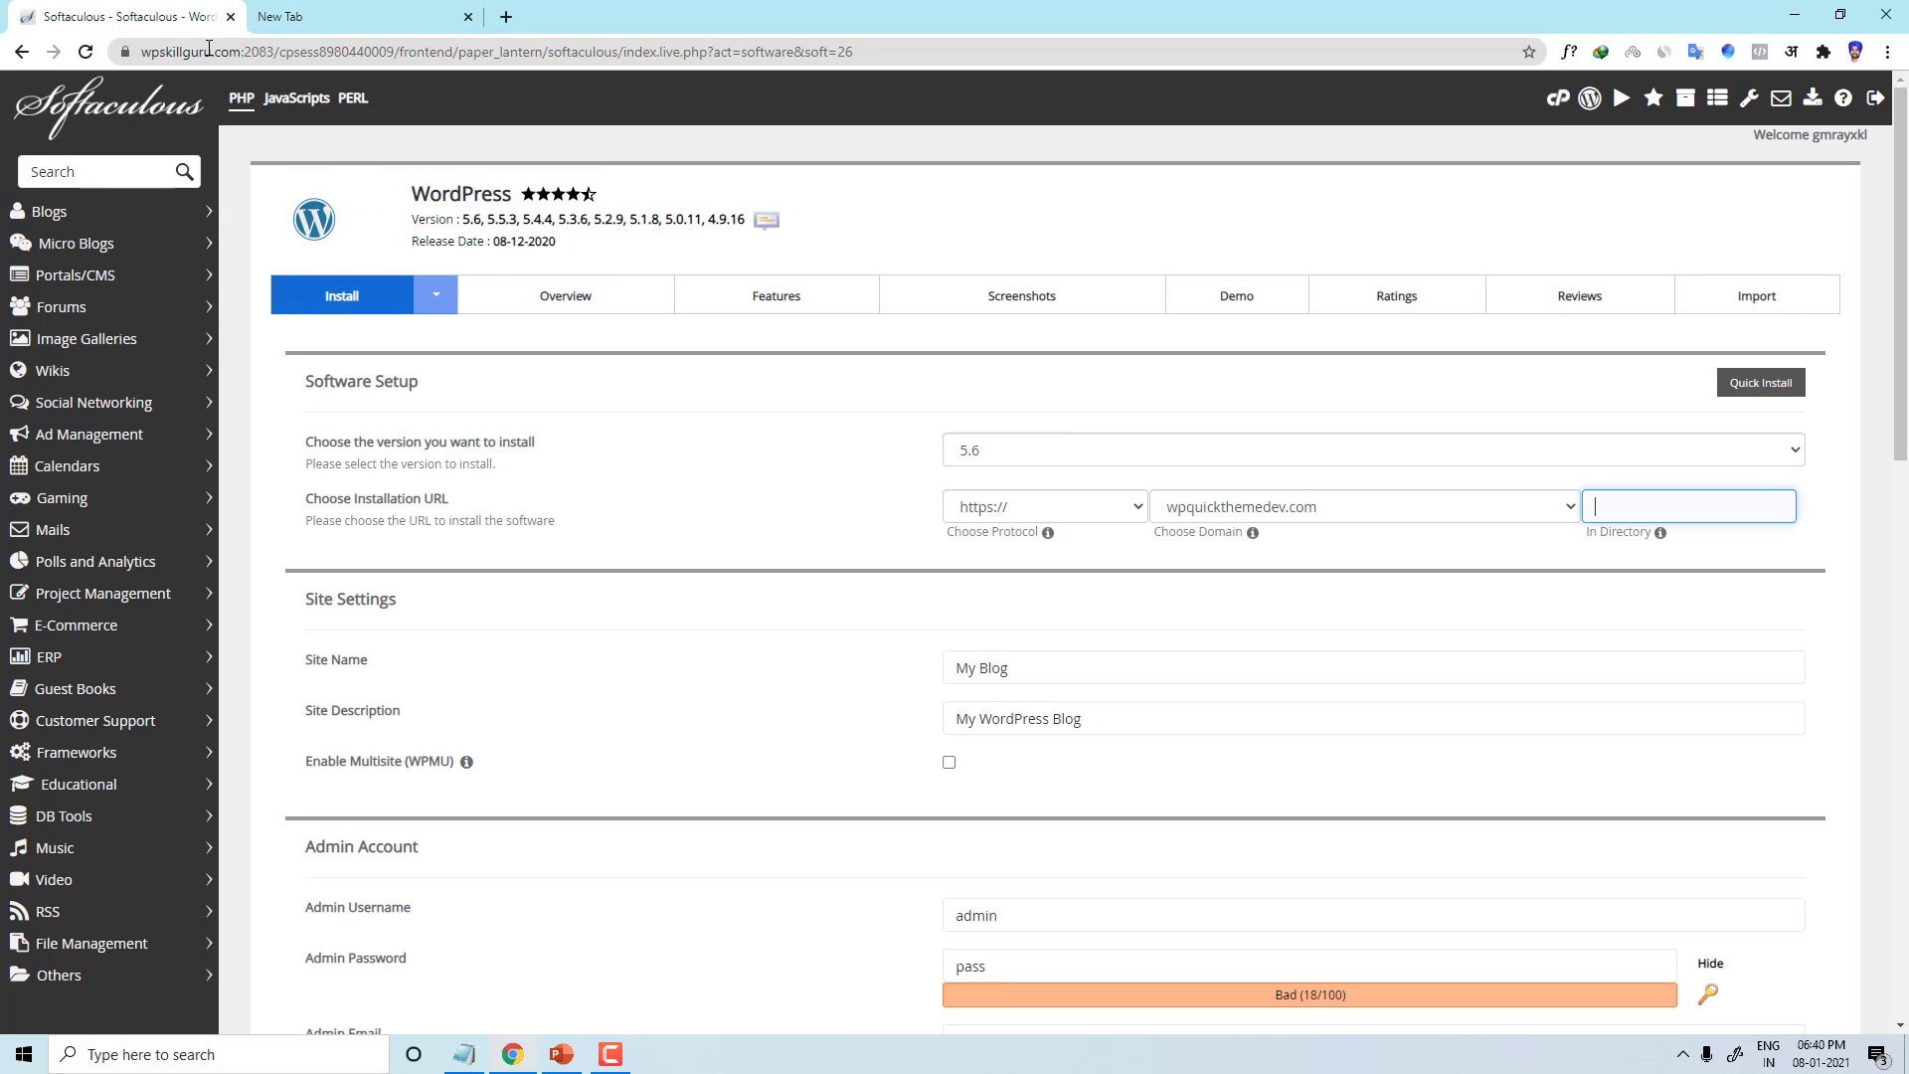
pyautogui.click(1604, 507)
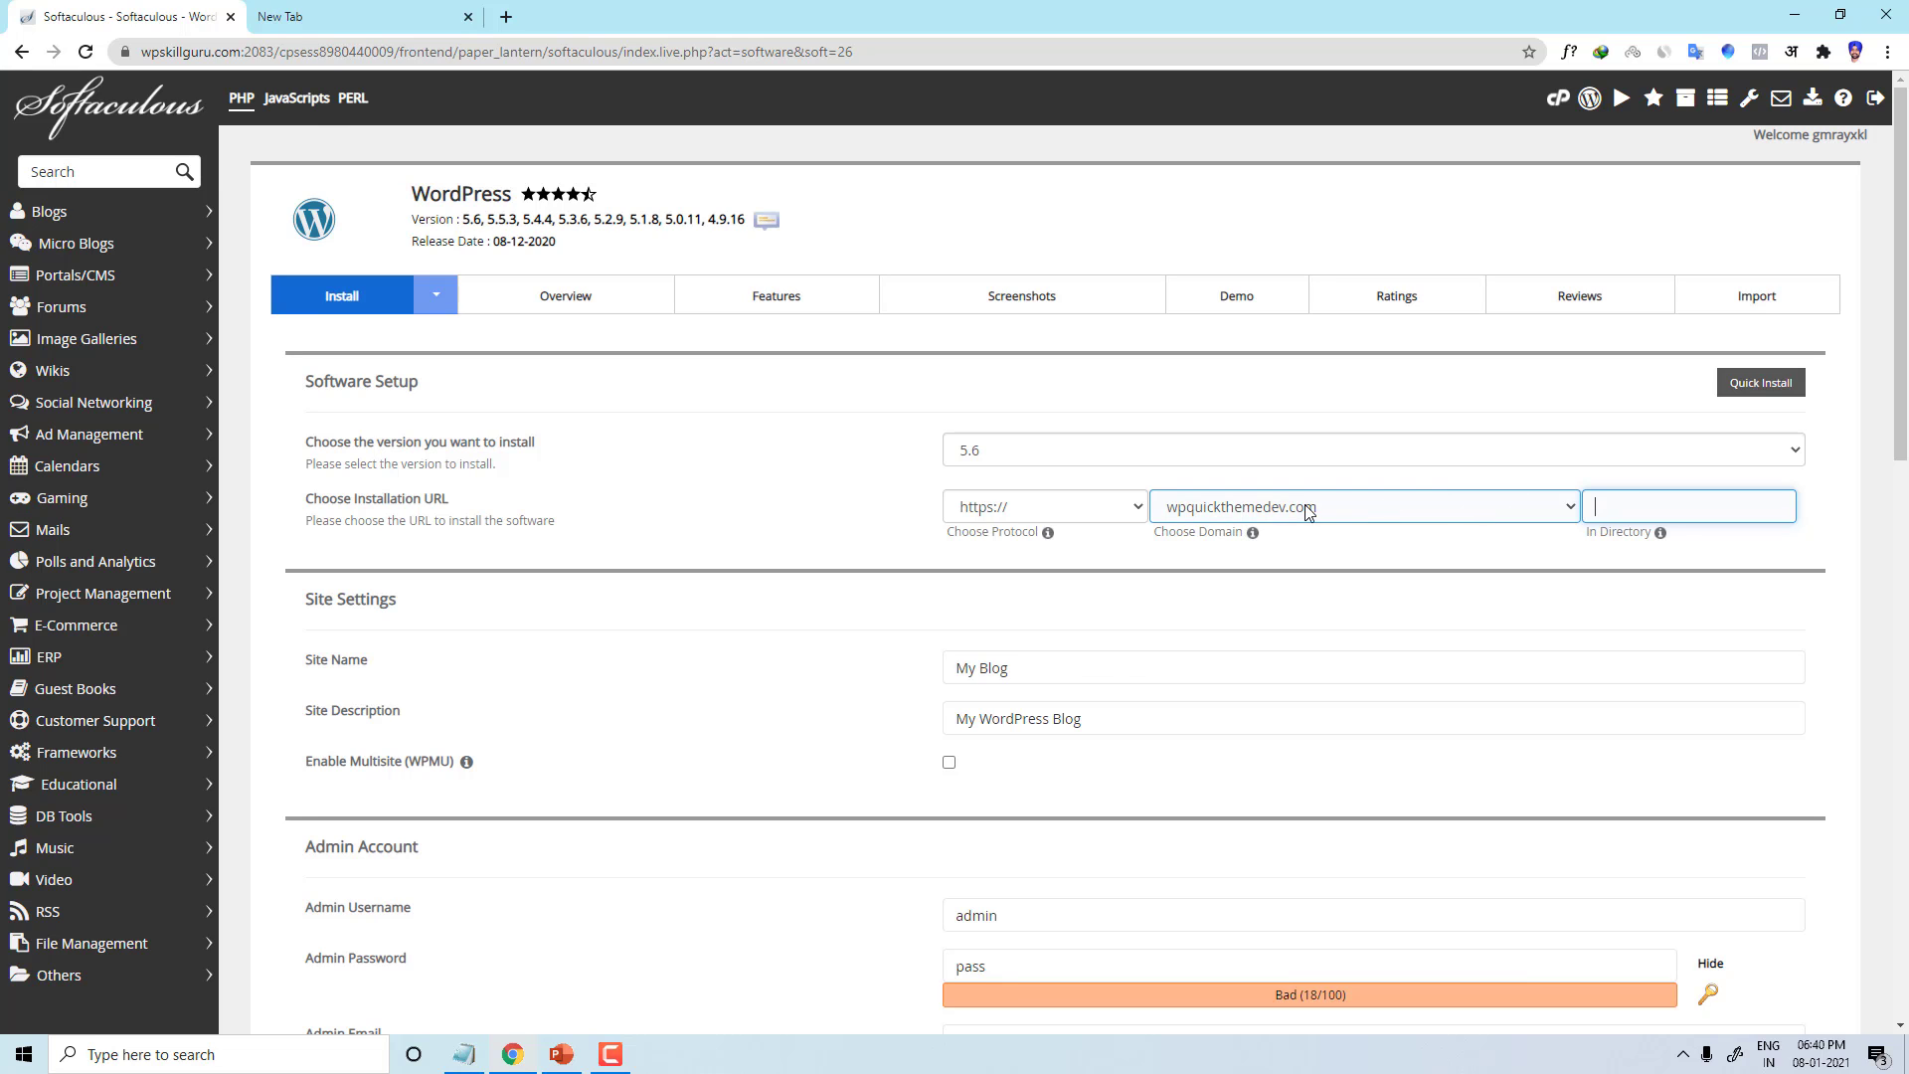
pyautogui.click(298, 17)
pyautogui.doubleClick(294, 52)
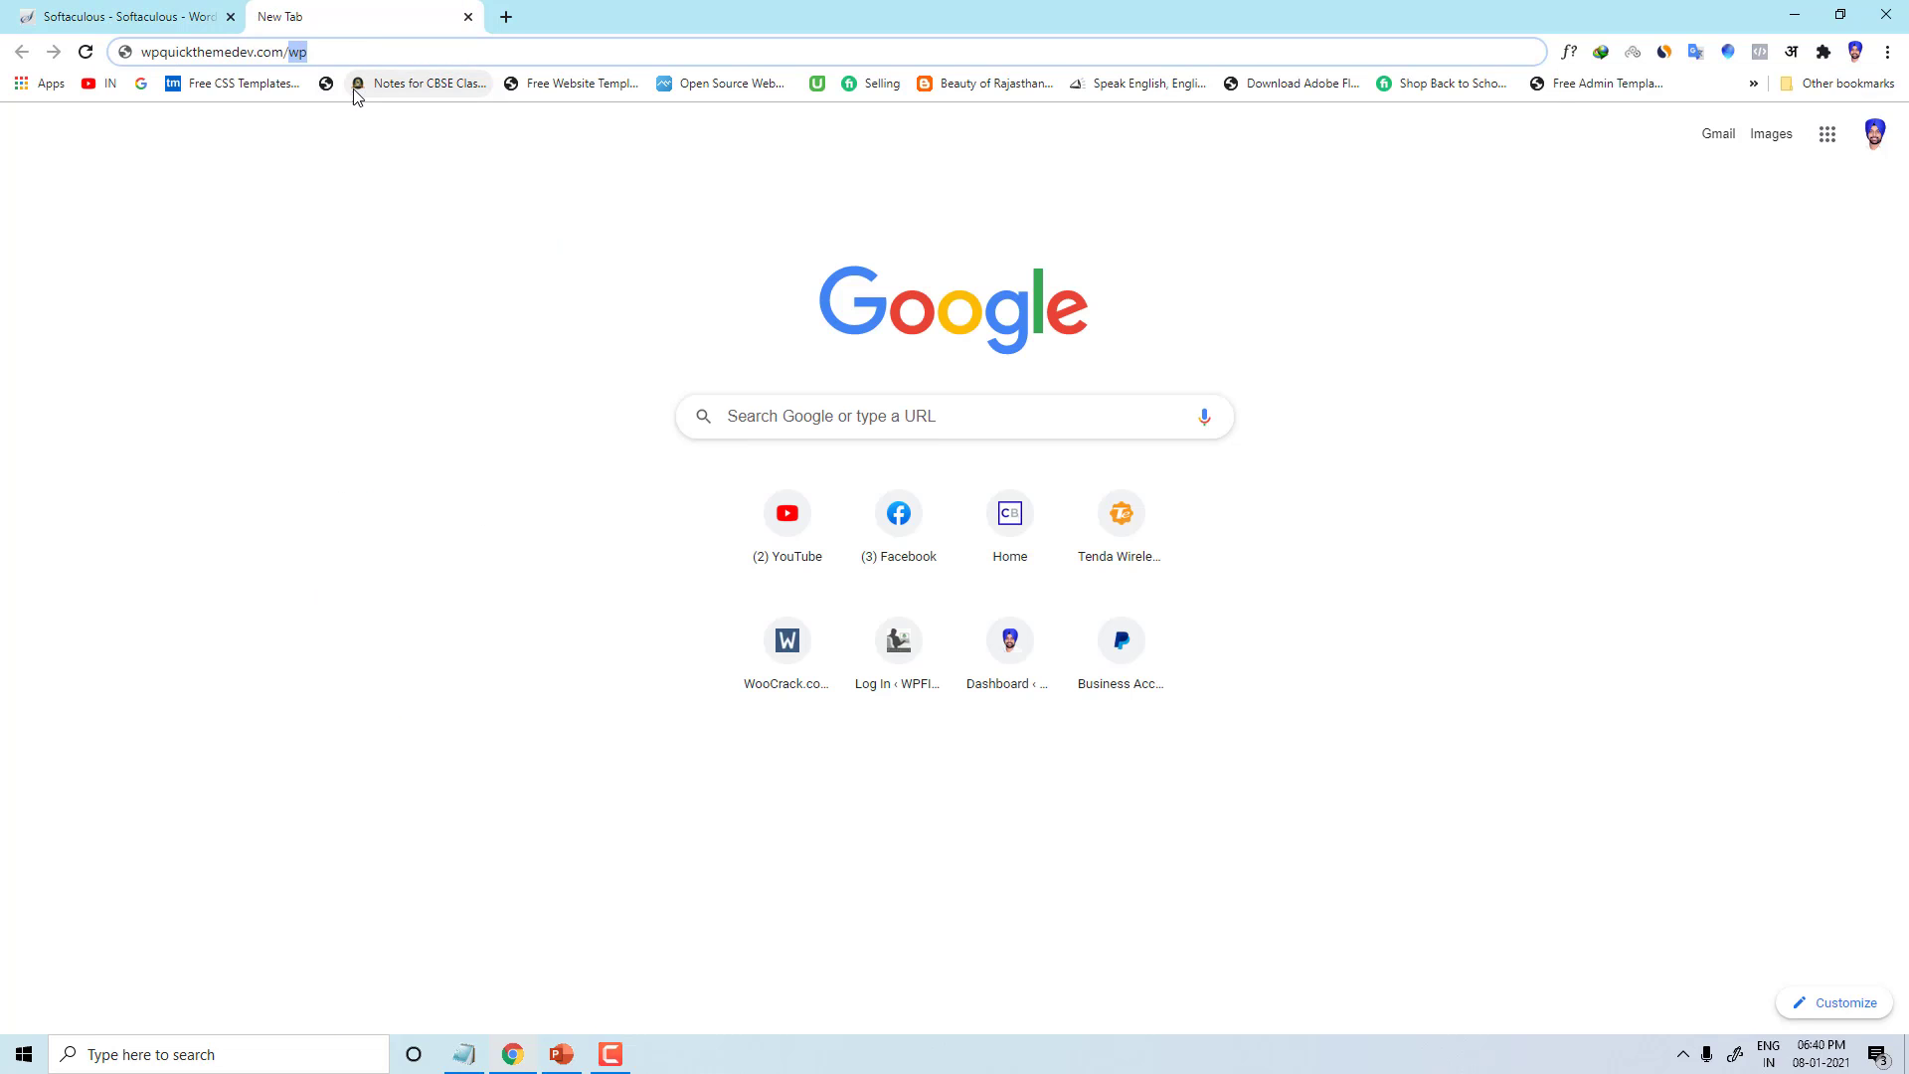
pyautogui.press('BackSpace')
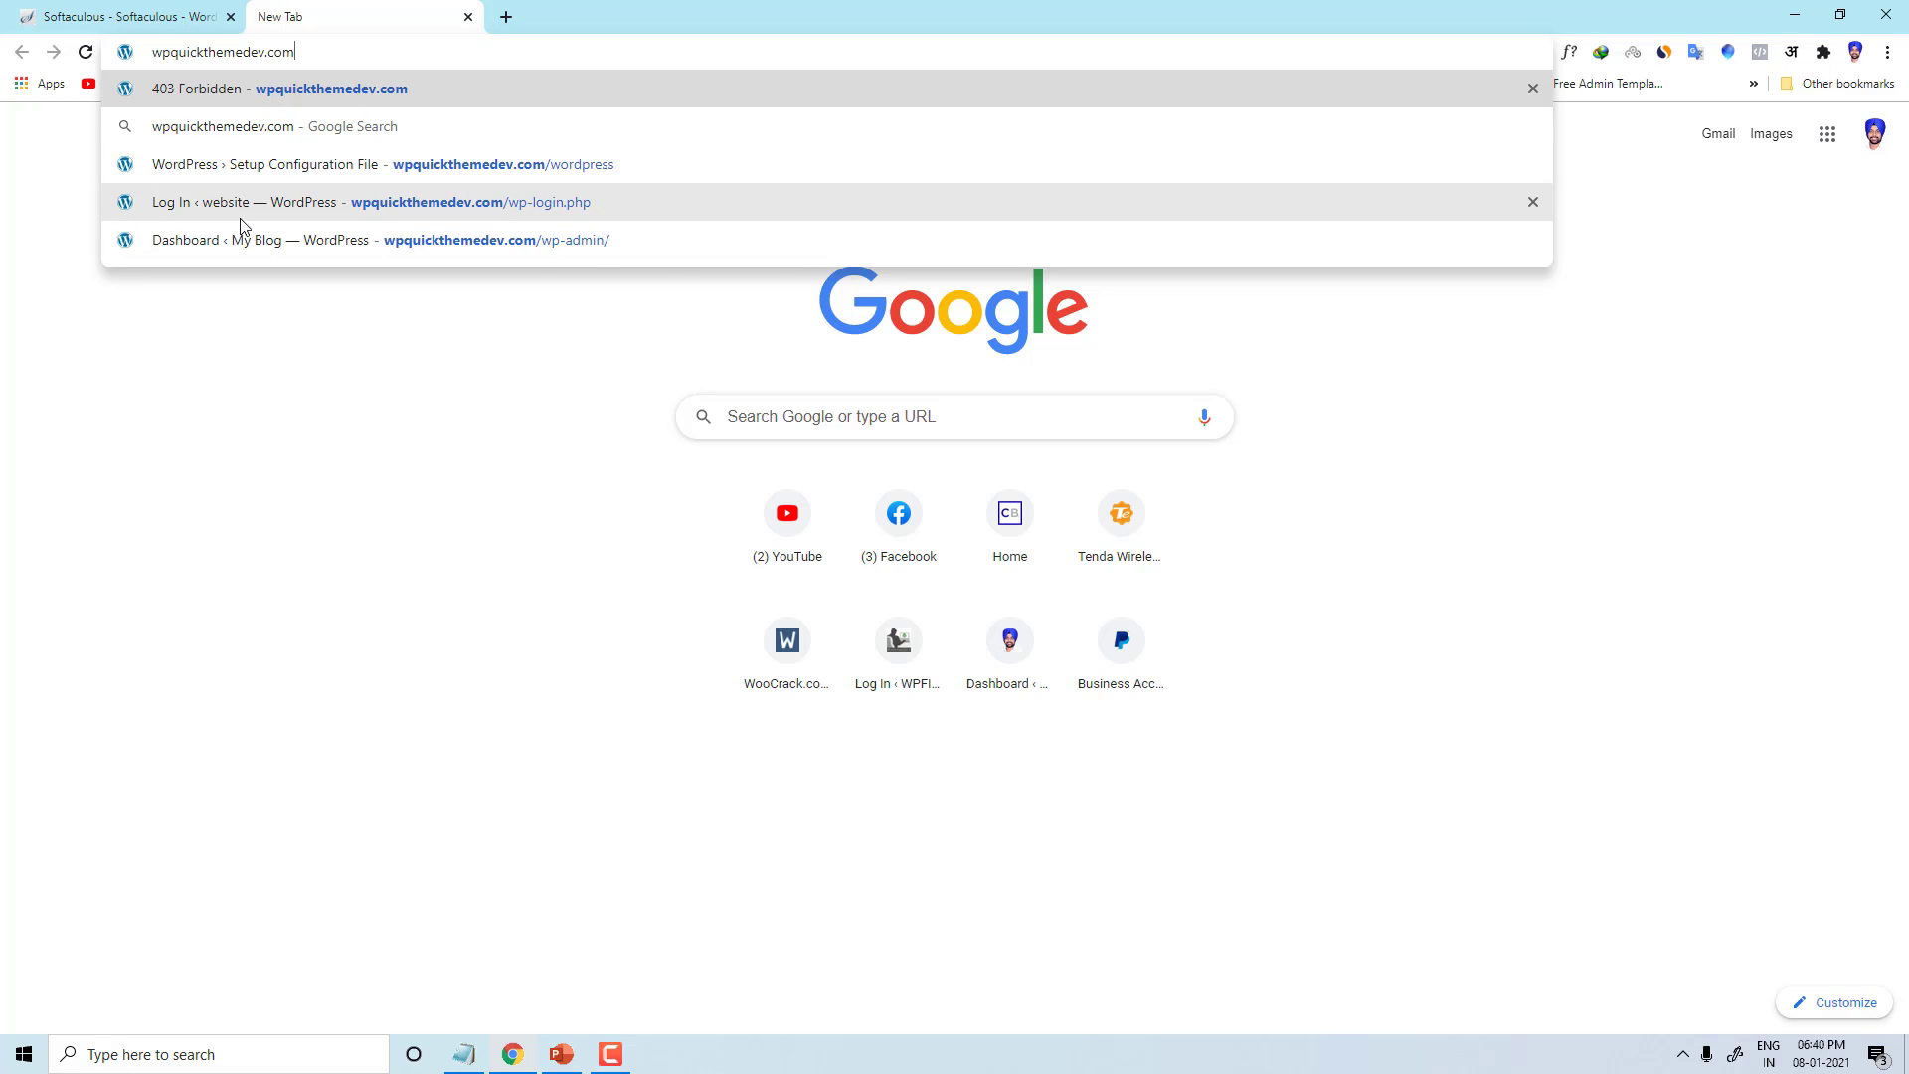
pyautogui.click(147, 14)
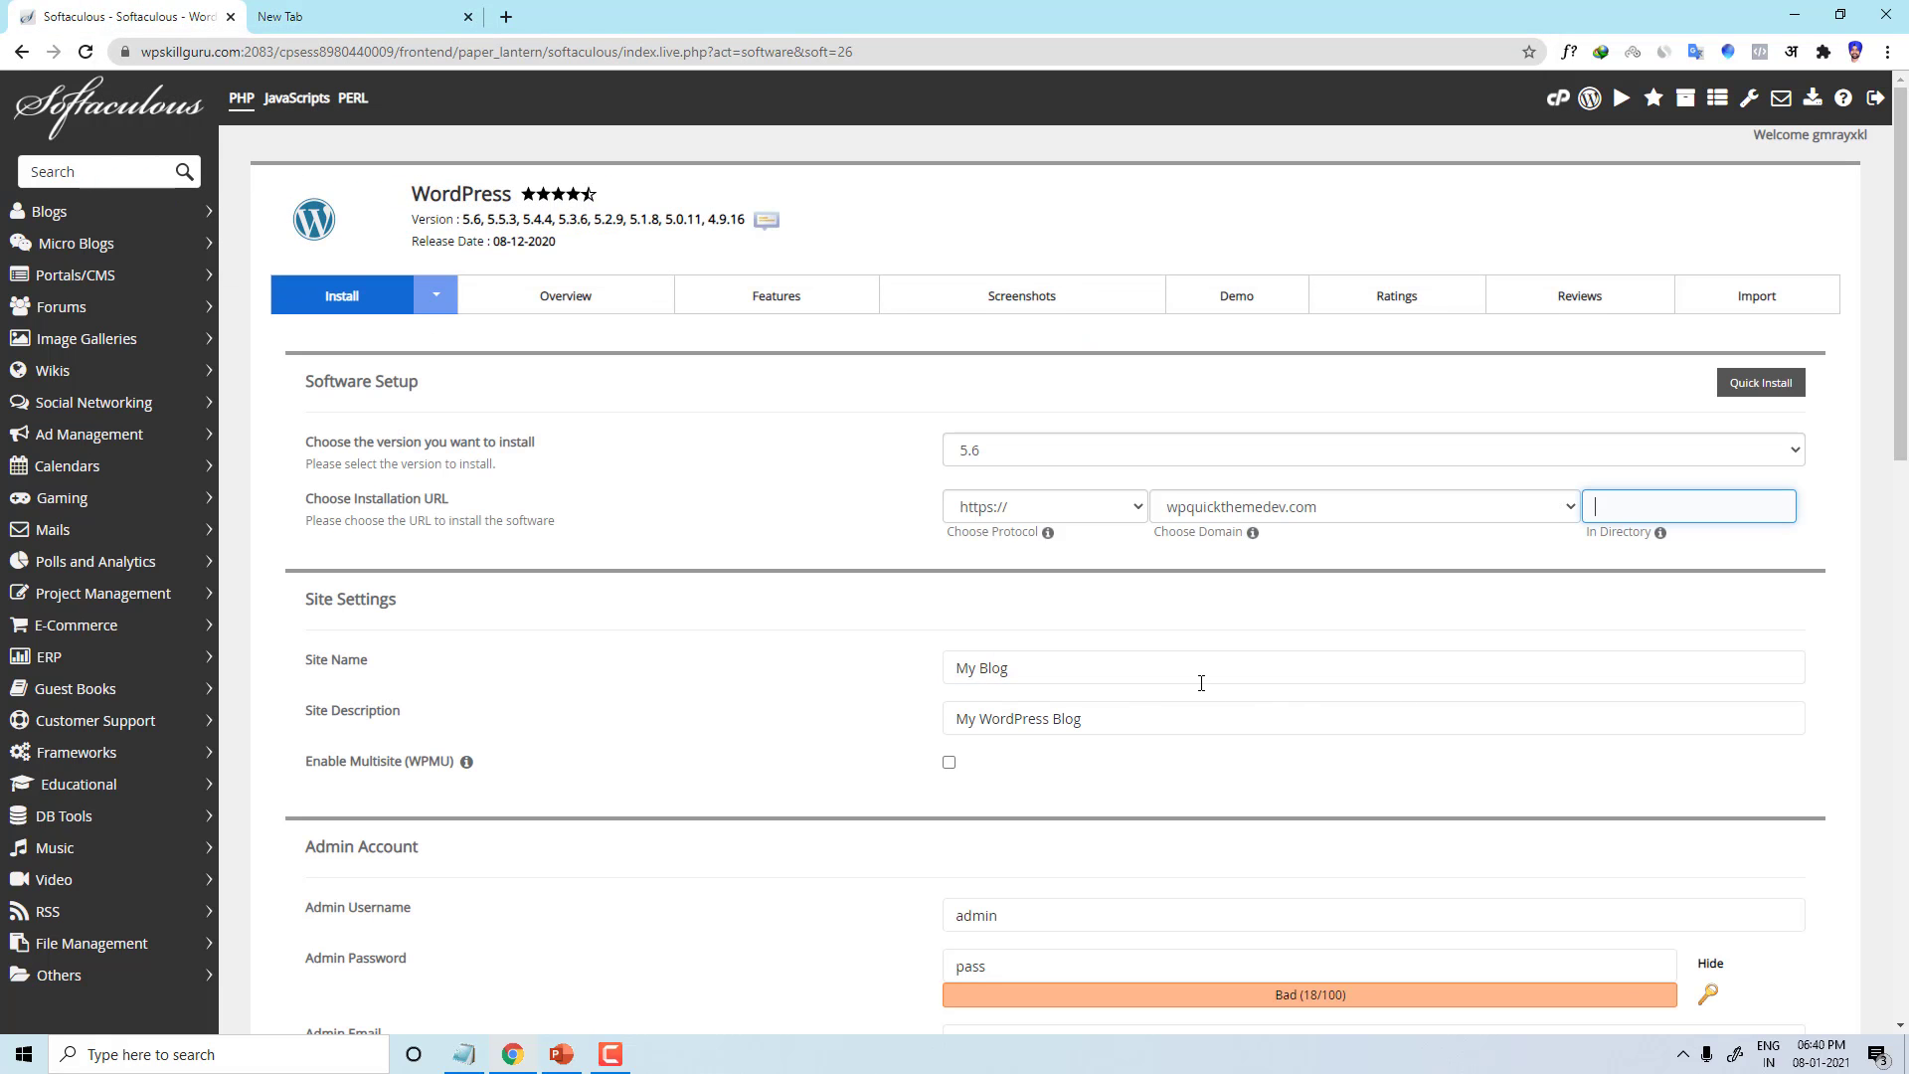
# Step: Replace the site name My Blog with 'My website', leaving the description My WordPress Blog
pyautogui.scroll(-3, 1201, 683)
pyautogui.moveTo(305, 300); pyautogui.dragTo(345, 300)
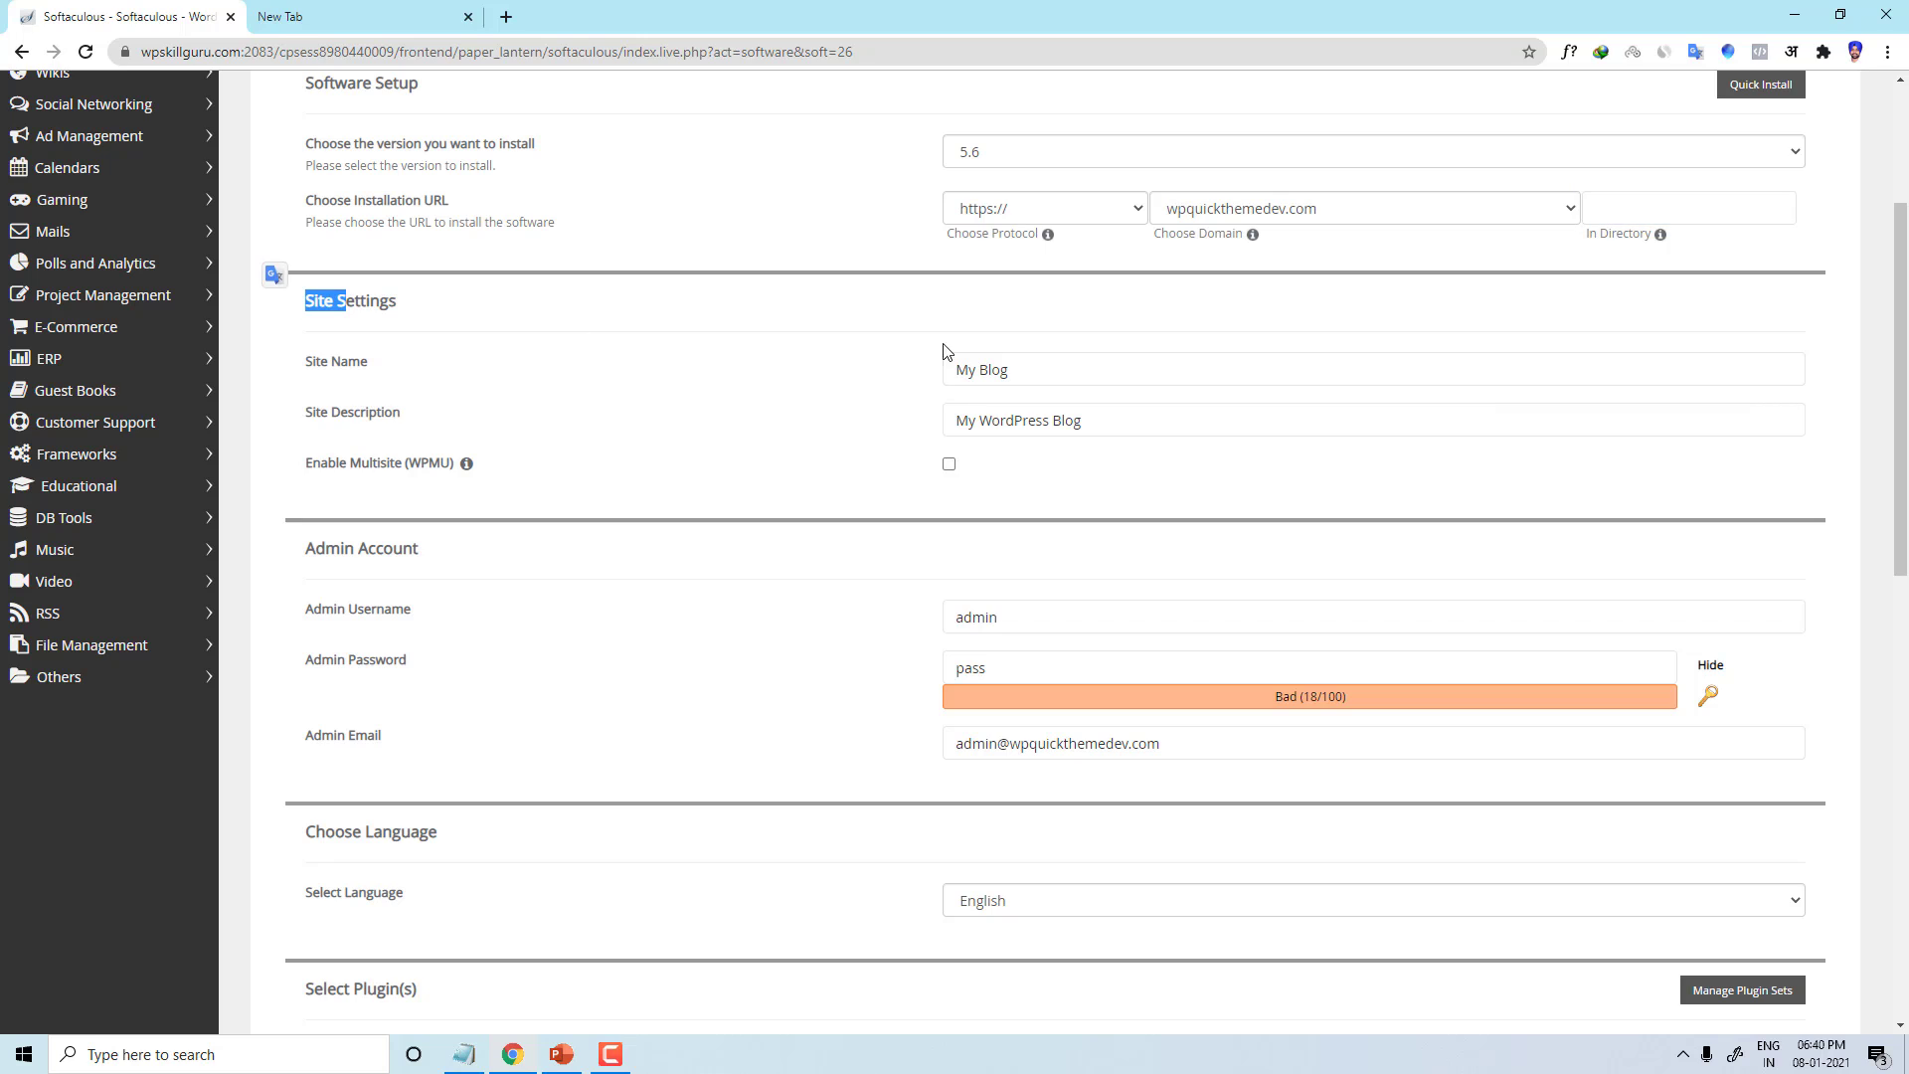
pyautogui.tripleClick(947, 360)
pyautogui.write('M')
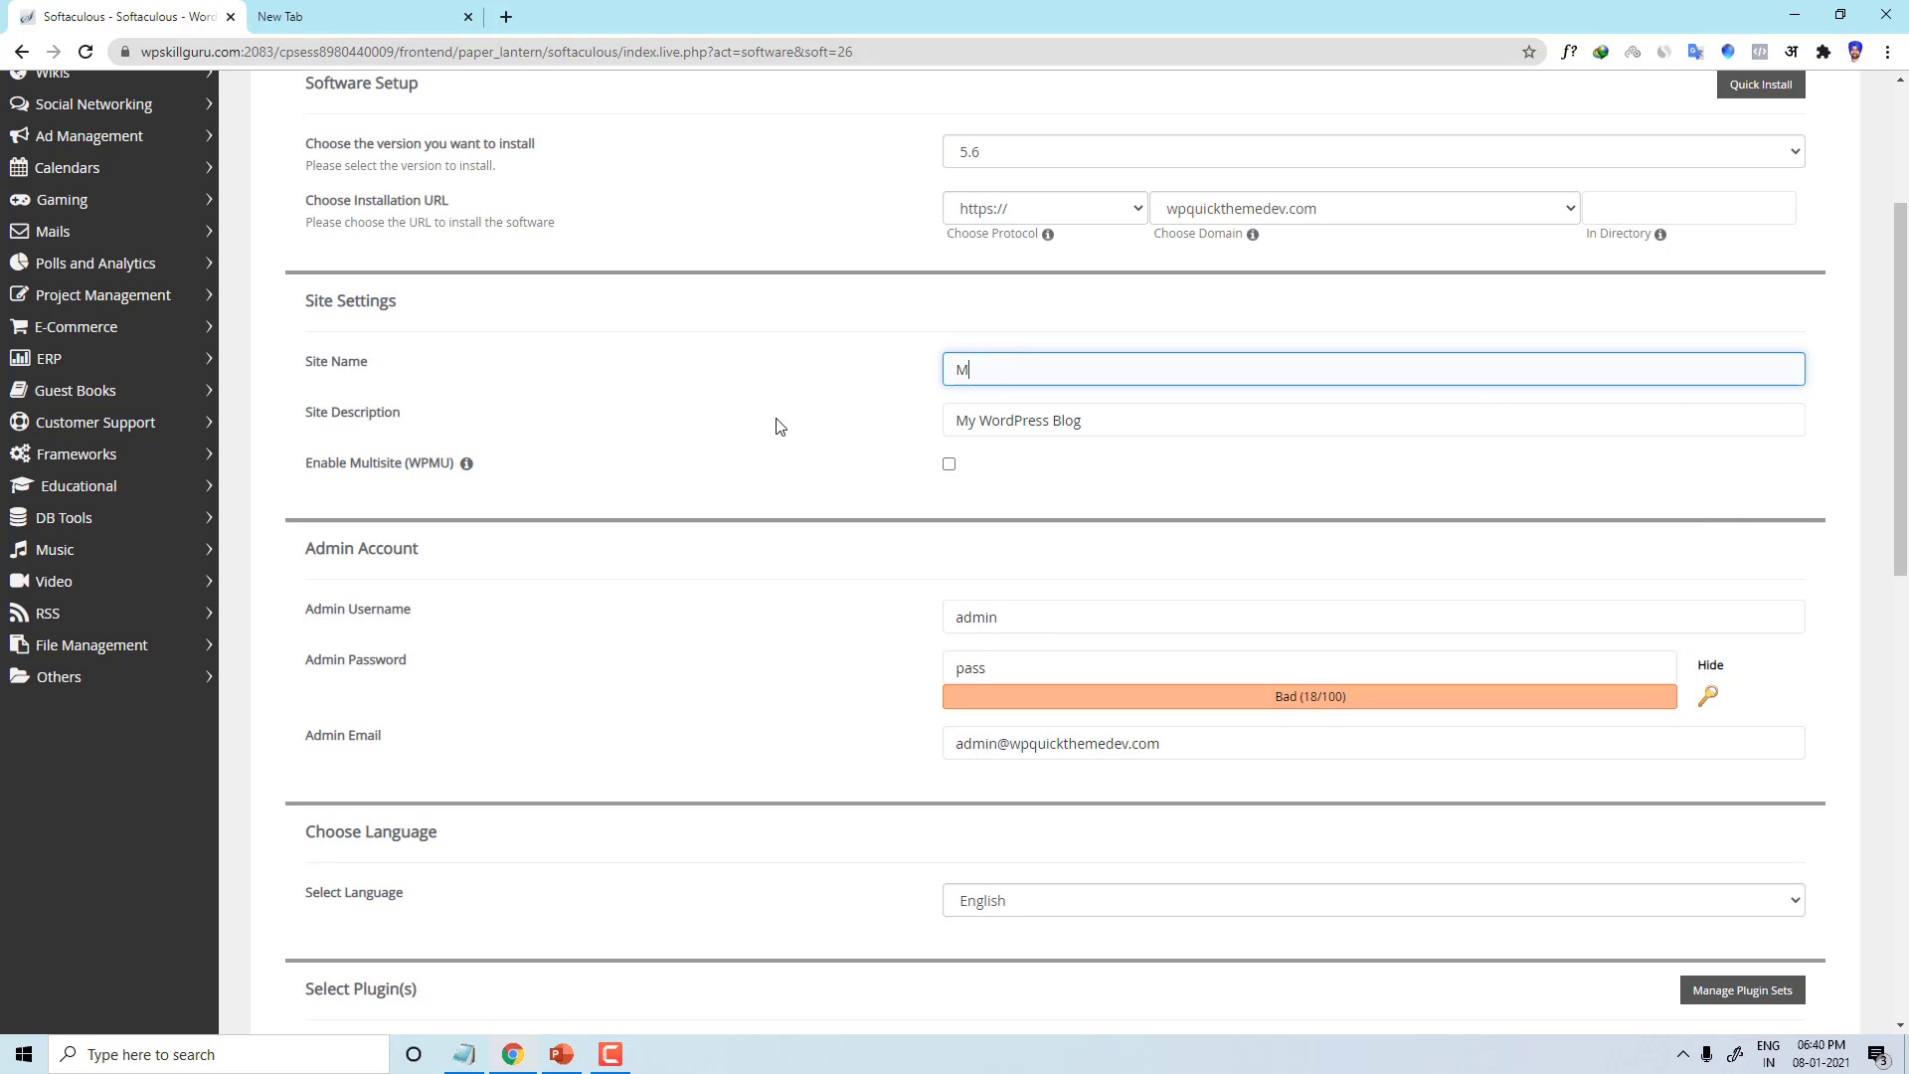
pyautogui.write('y website')
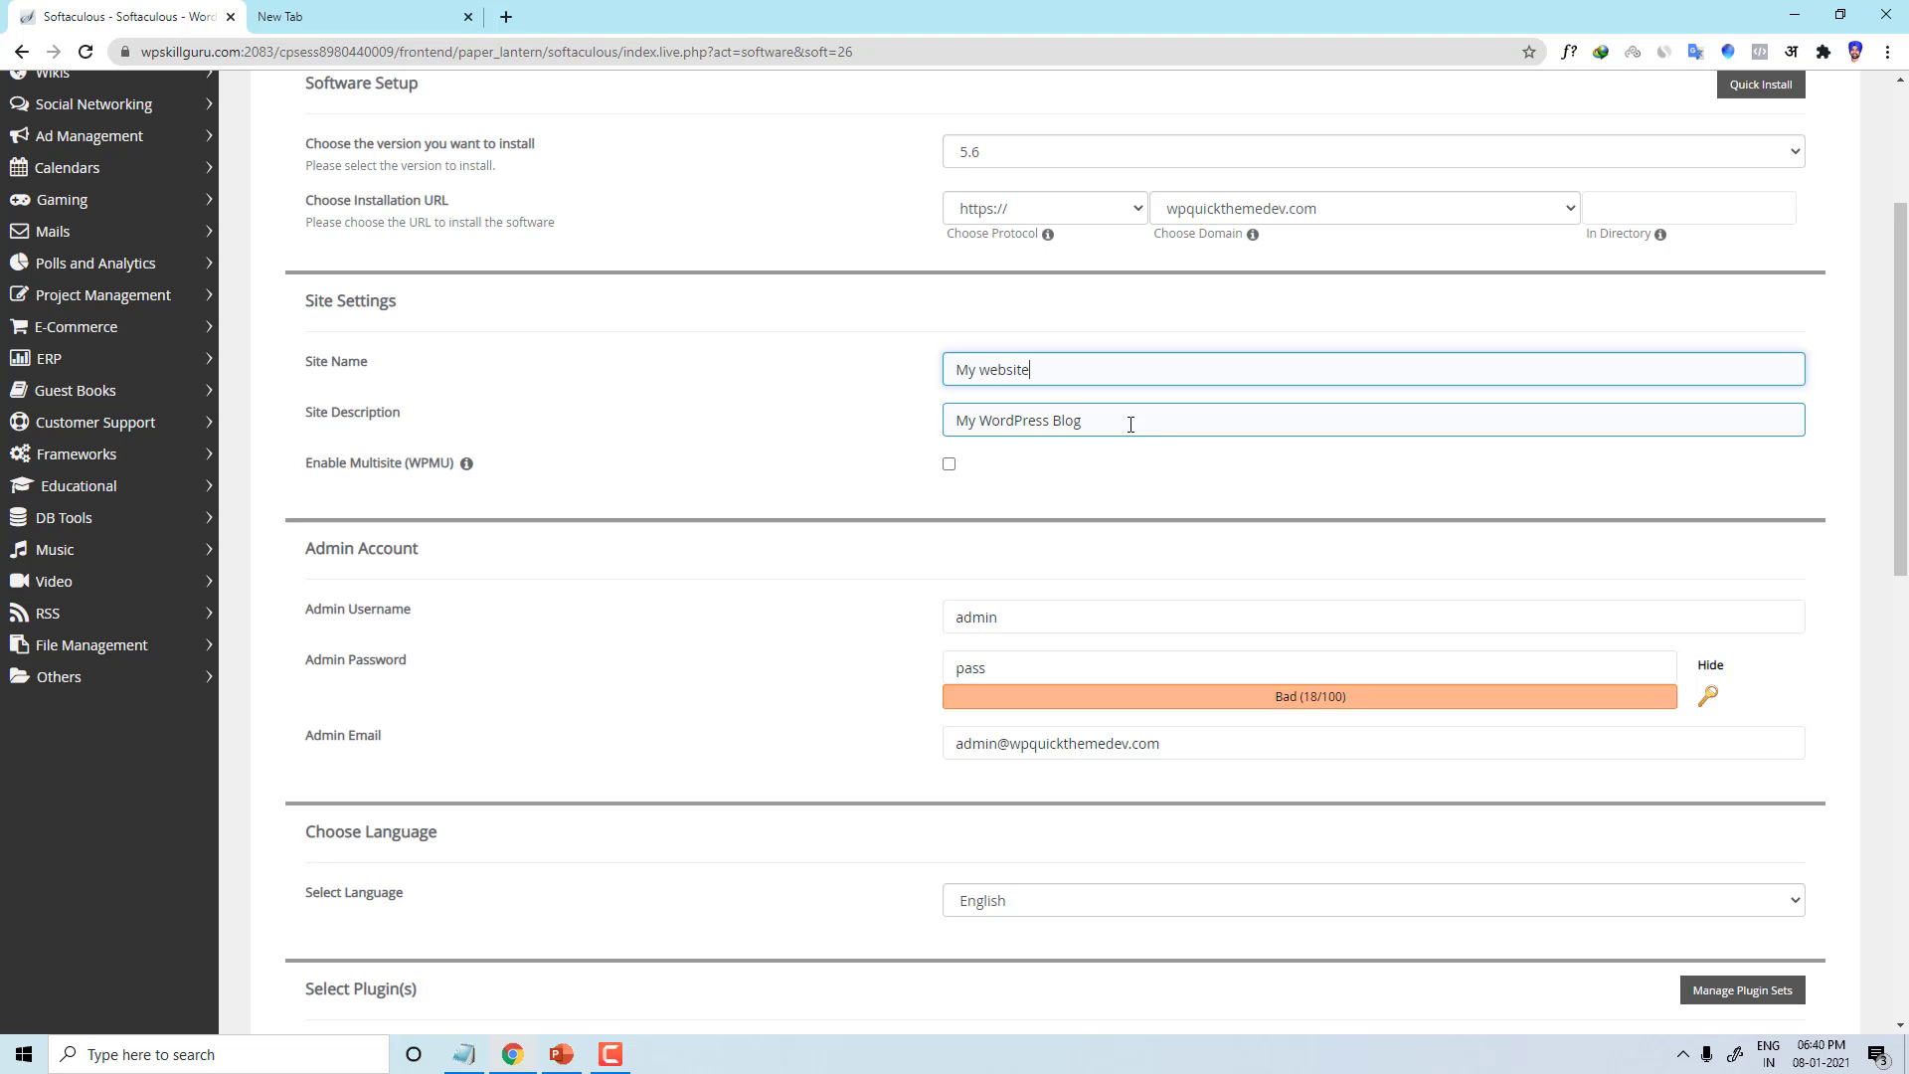
pyautogui.moveTo(1130, 424); pyautogui.dragTo(886, 430)
pyautogui.click(868, 453)
pyautogui.scroll(-4, 795, 487)
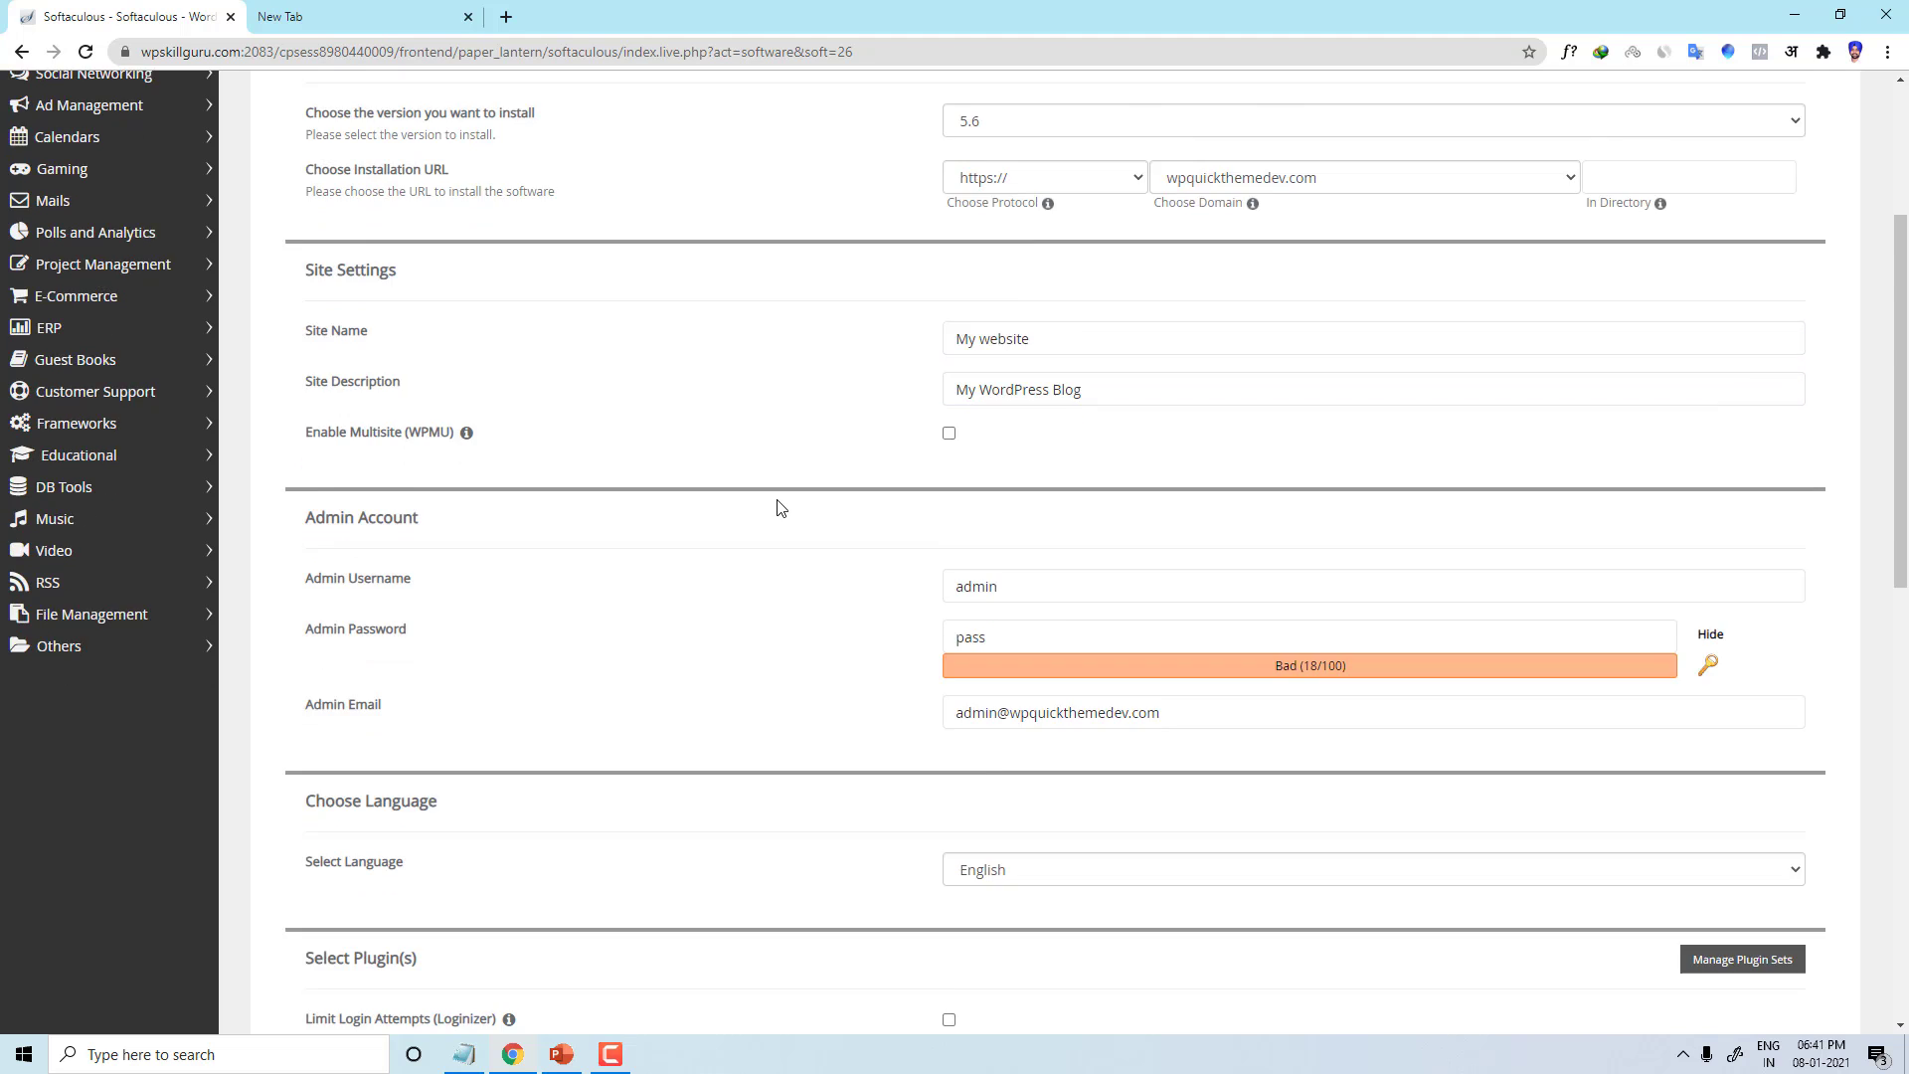
pyautogui.scroll(3, 838, 433)
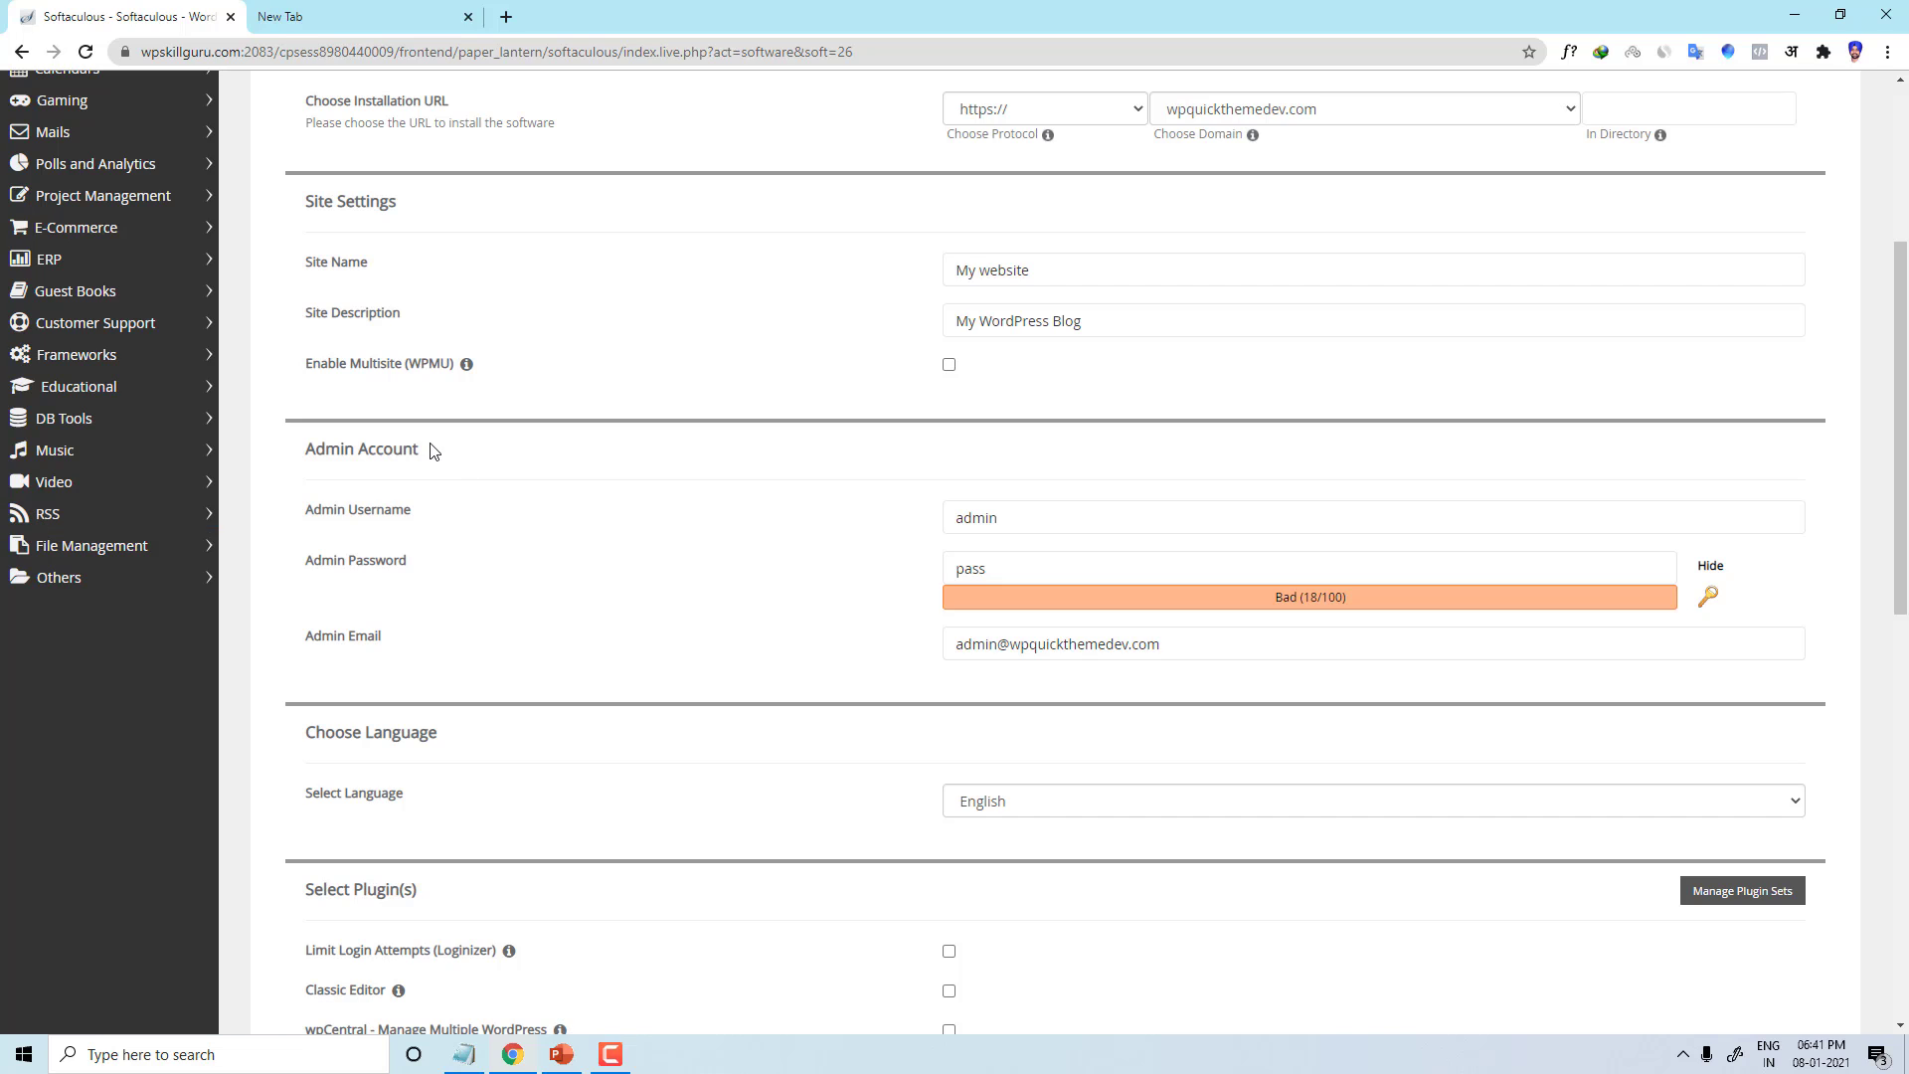
# Step: Change the admin username from admin to demouser
pyautogui.doubleClick(984, 517)
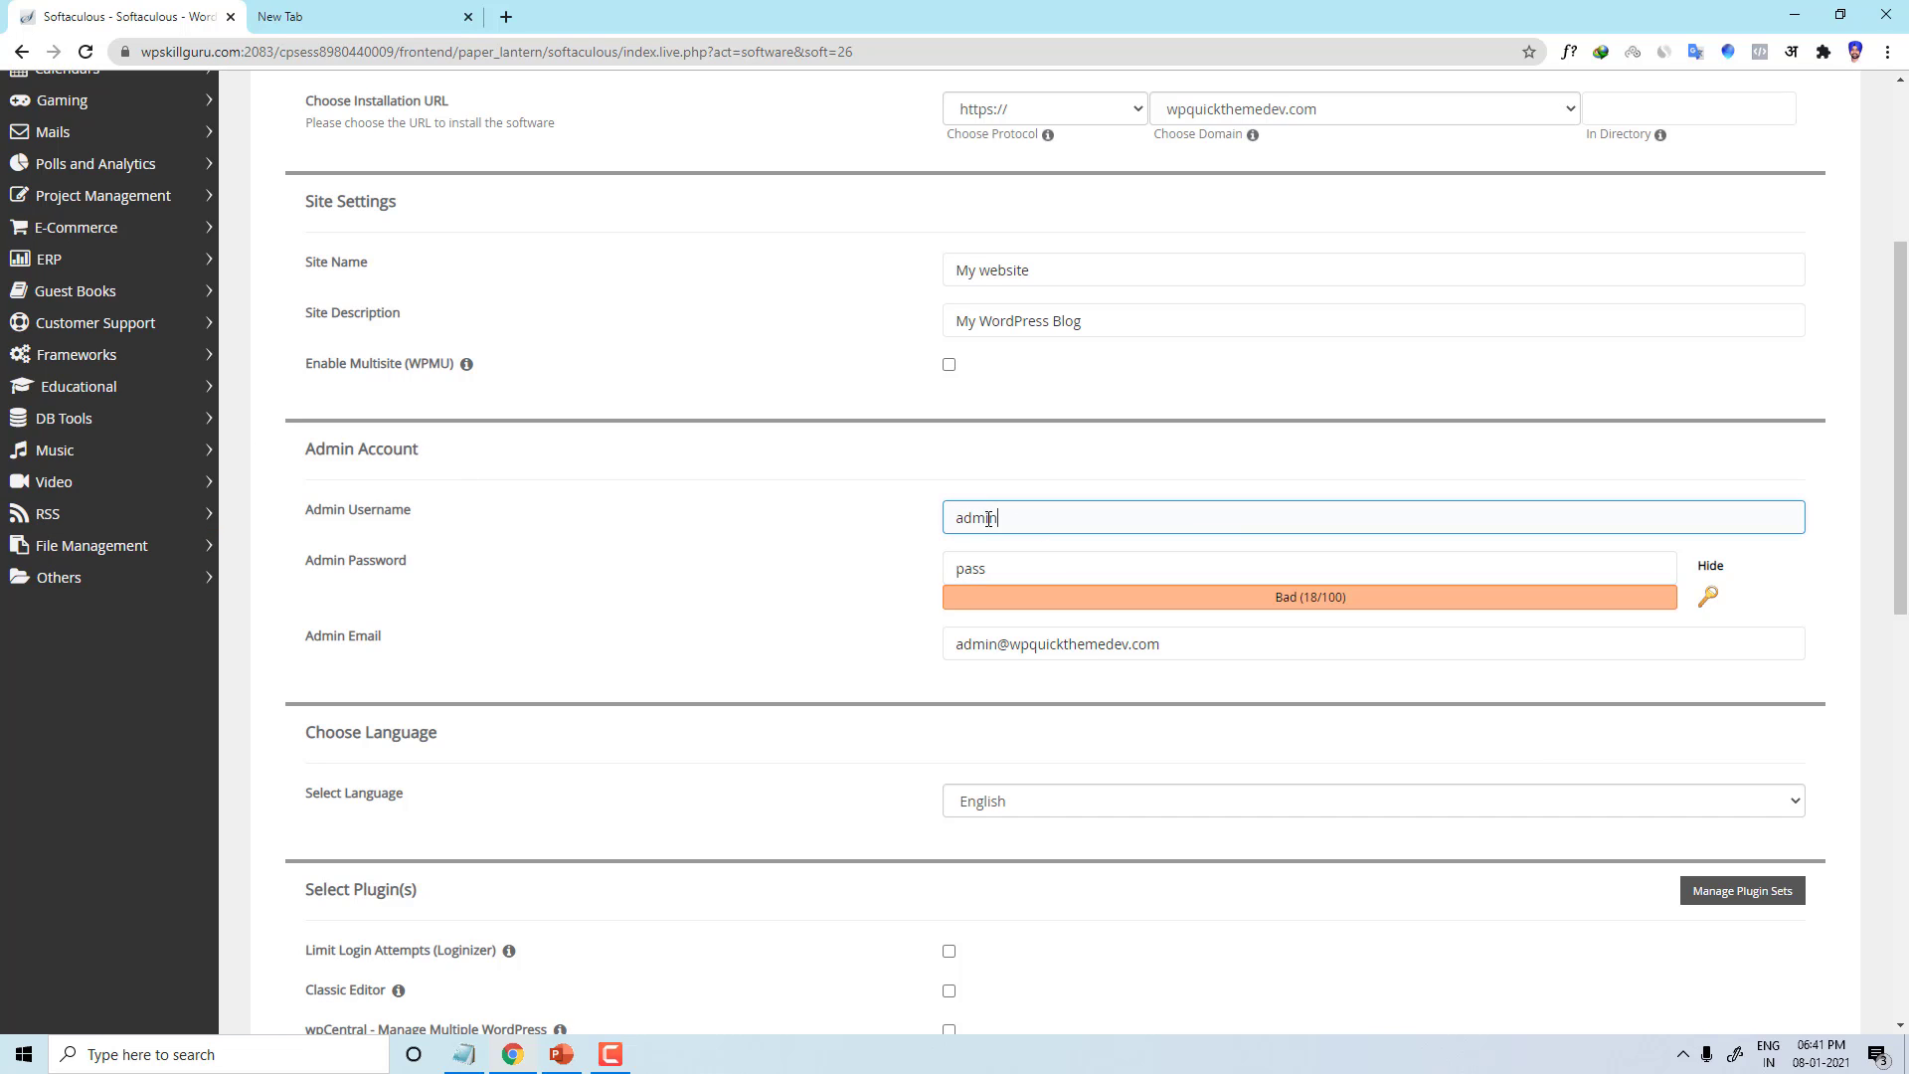
pyautogui.press('BackSpace')
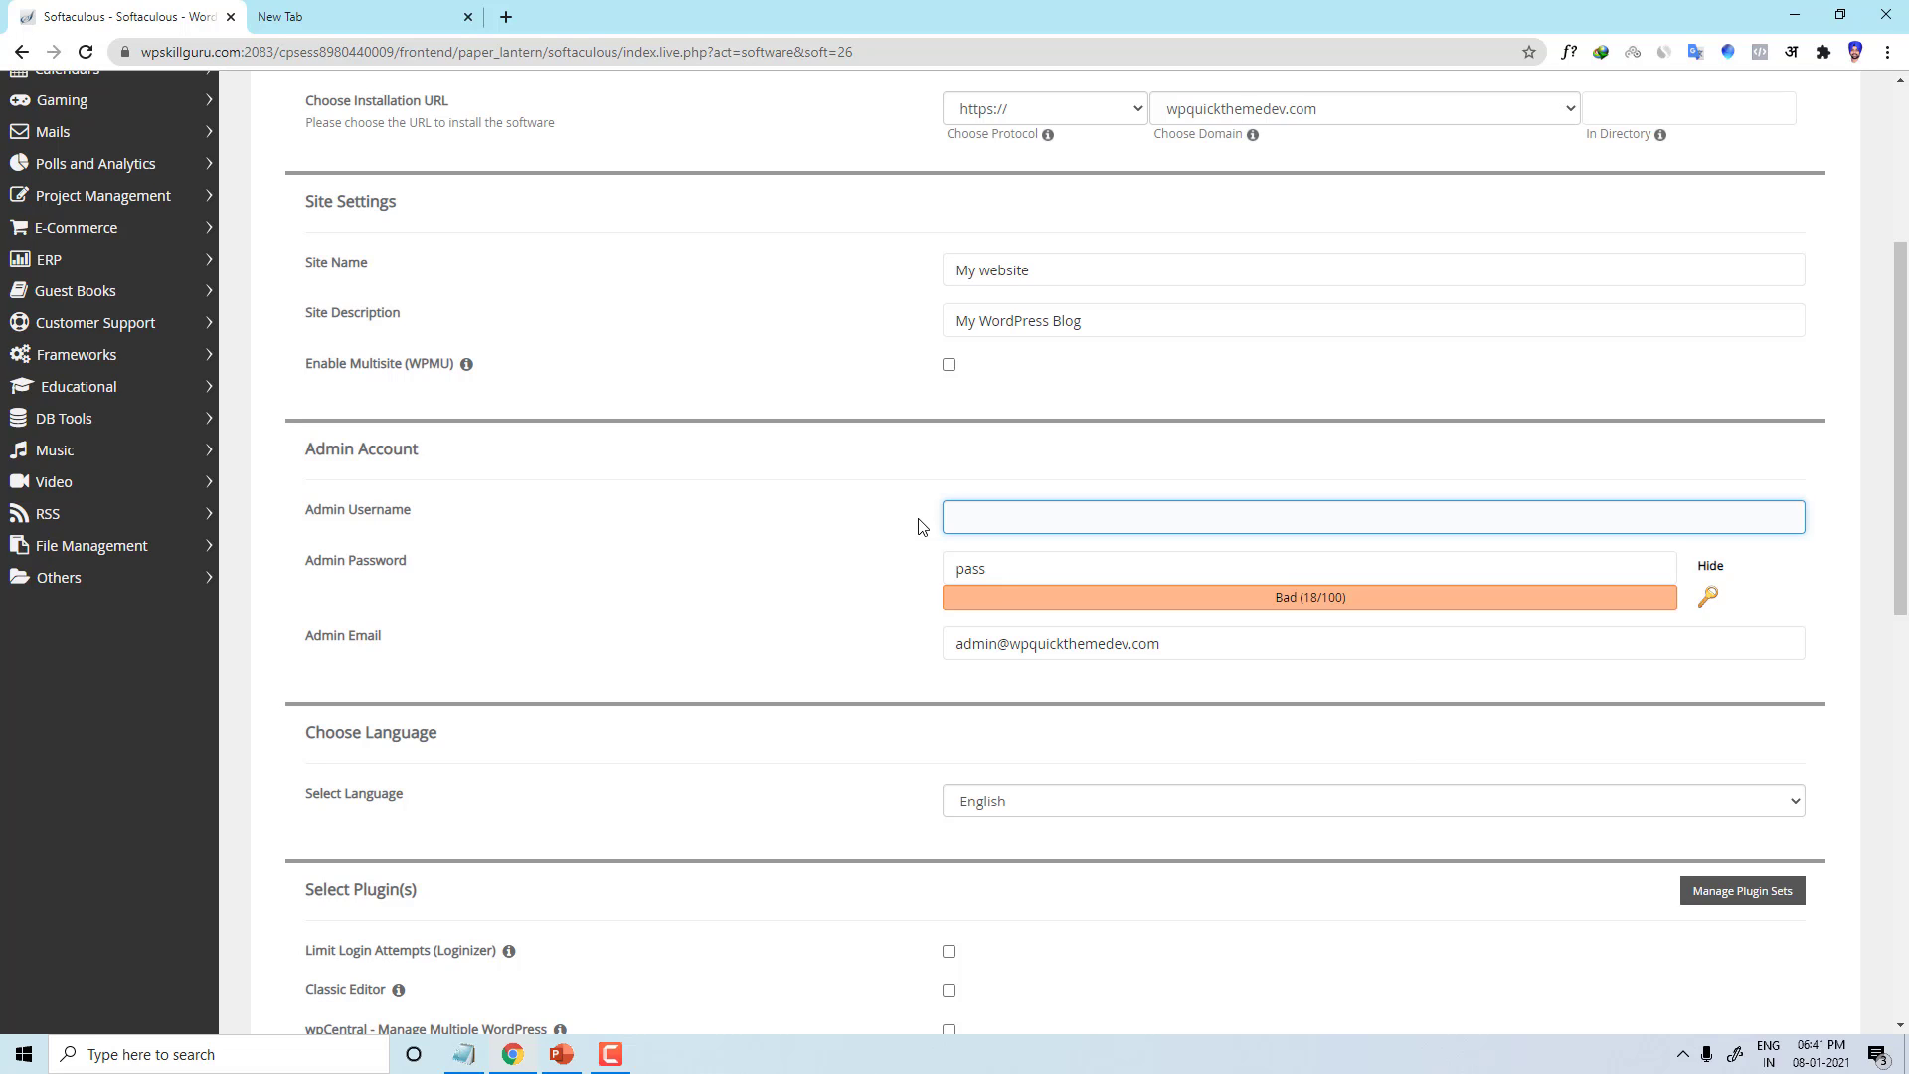
pyautogui.write('demouser')
# Step: Replace the default admin password with a masked strong password rated 58/100
pyautogui.click(1043, 578)
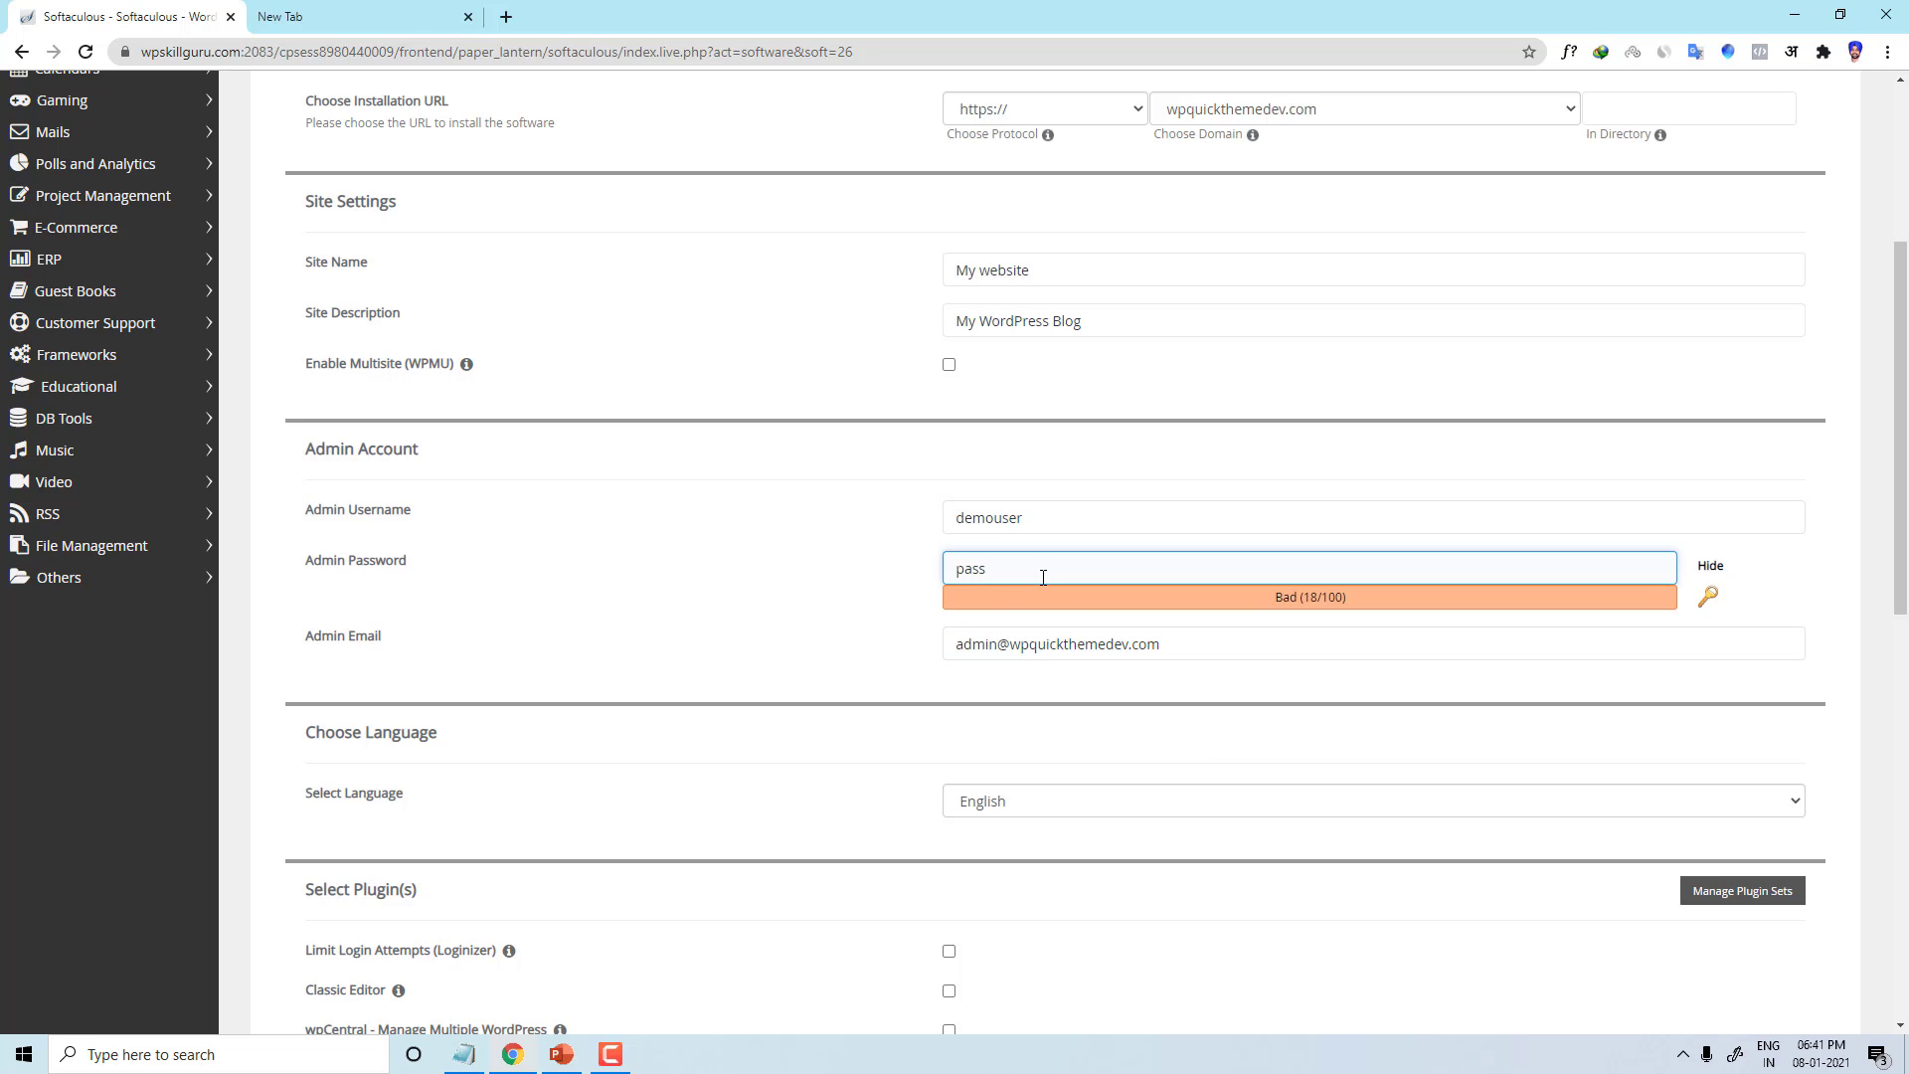
pyautogui.press('BackSpace')
pyautogui.press('BackSpace')
pyautogui.press('BackSpace')
pyautogui.press('BackSpace')
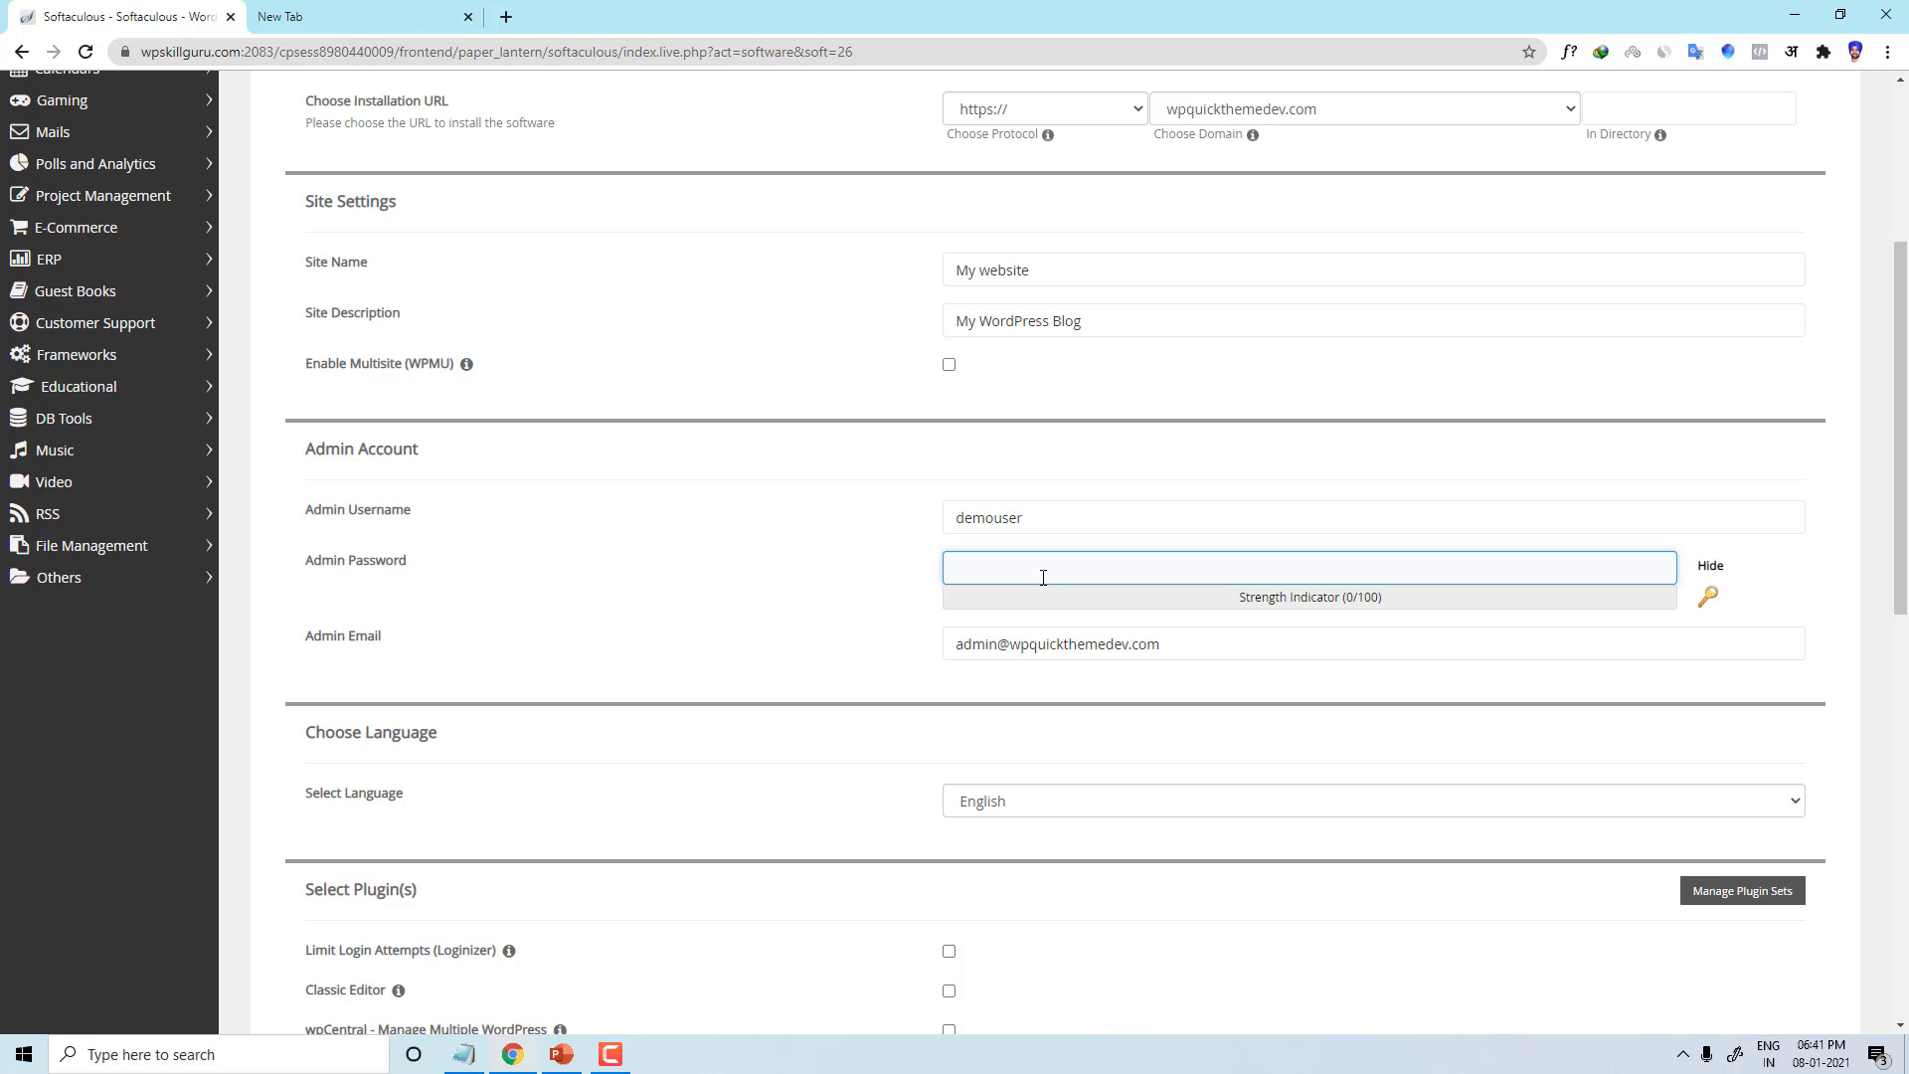
pyautogui.click(1708, 564)
pyautogui.click(1309, 574)
pyautogui.write('••••••')
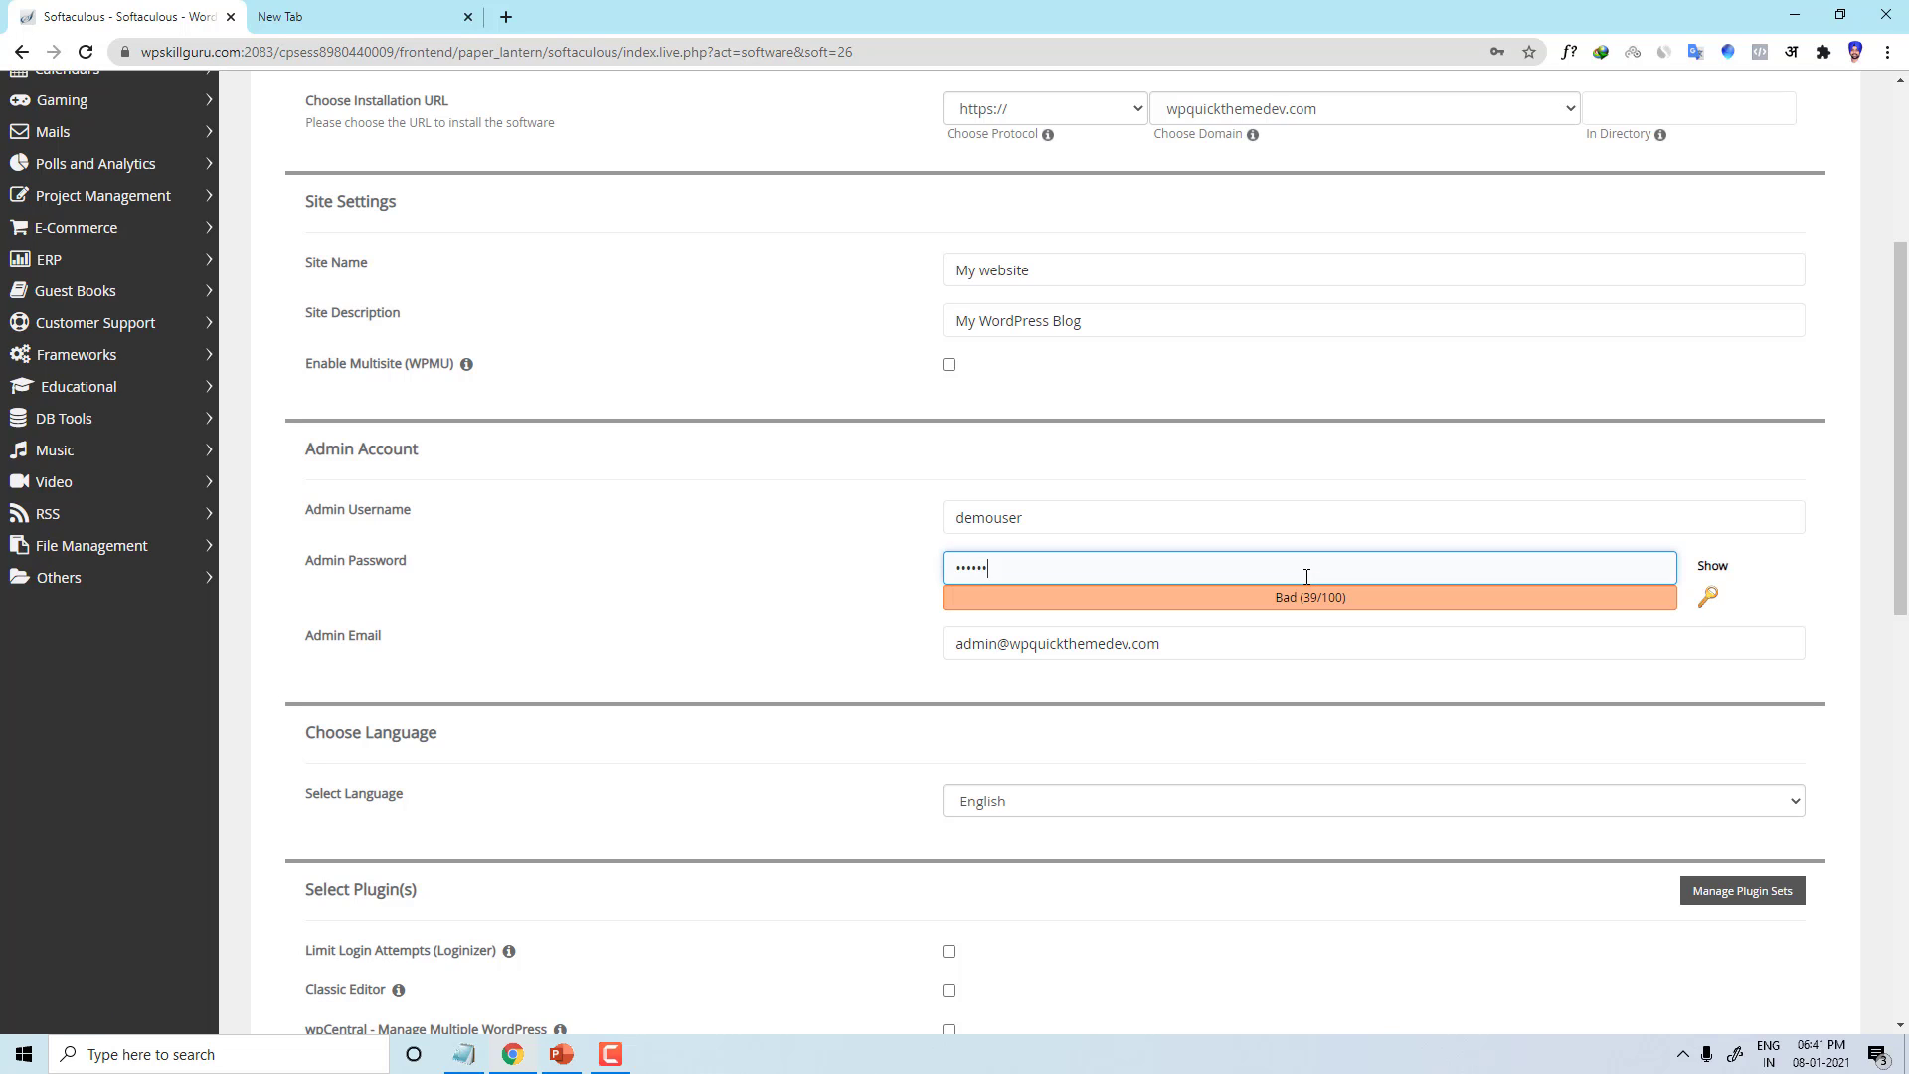
pyautogui.write('•••')
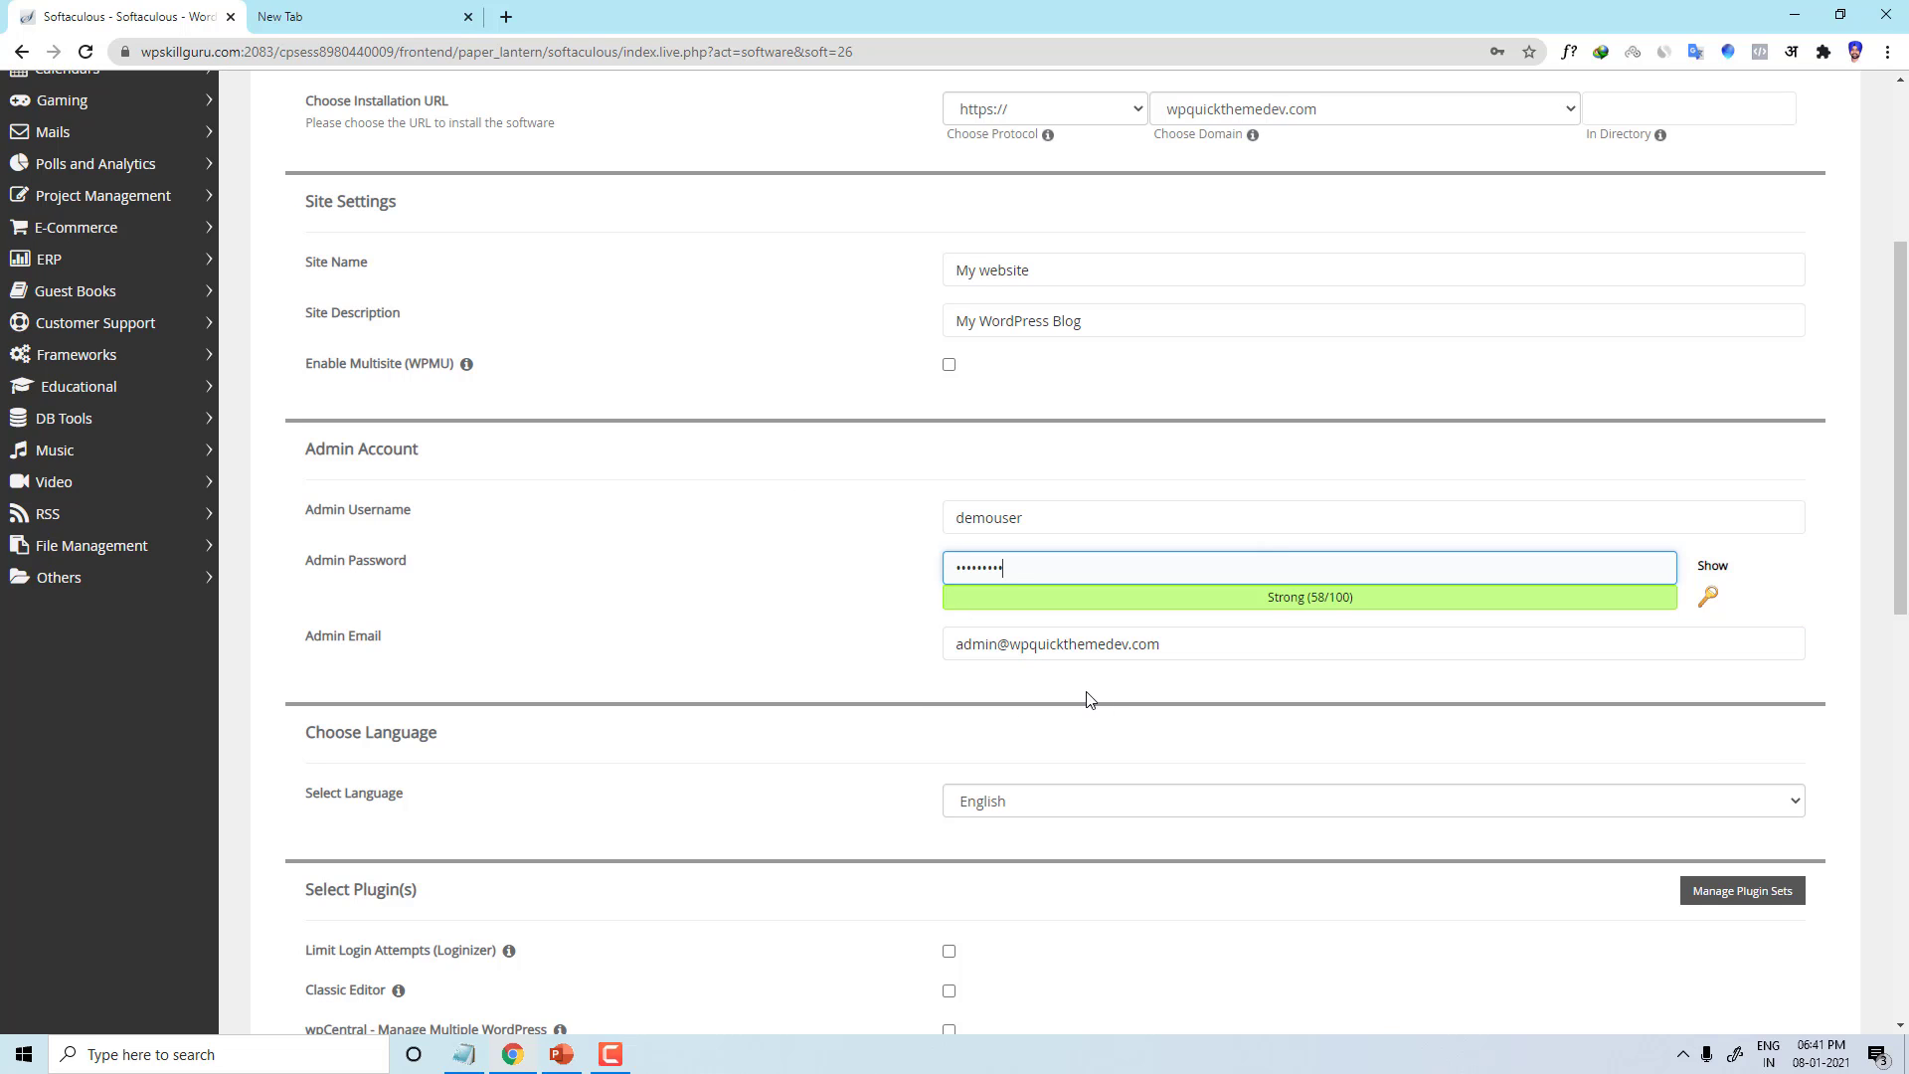
pyautogui.click(1024, 641)
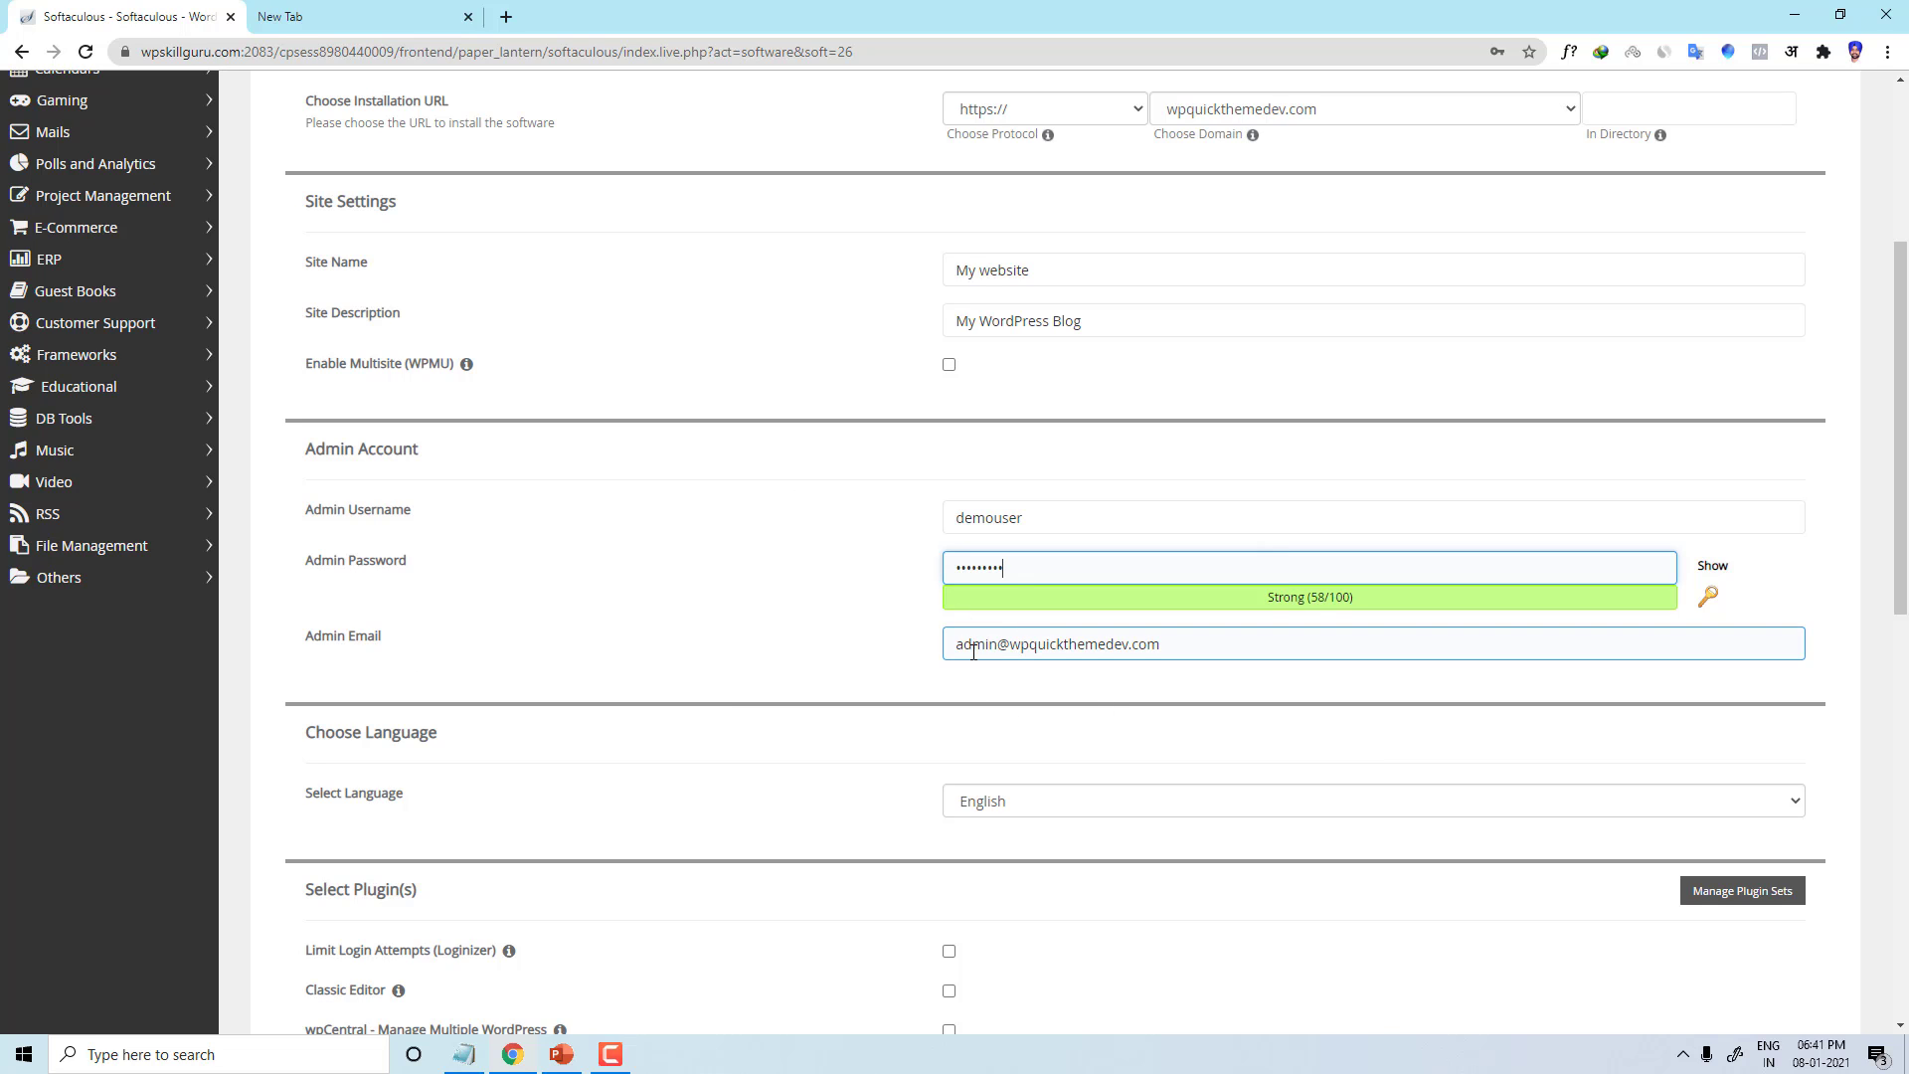
pyautogui.moveTo(973, 651); pyautogui.dragTo(1286, 636)
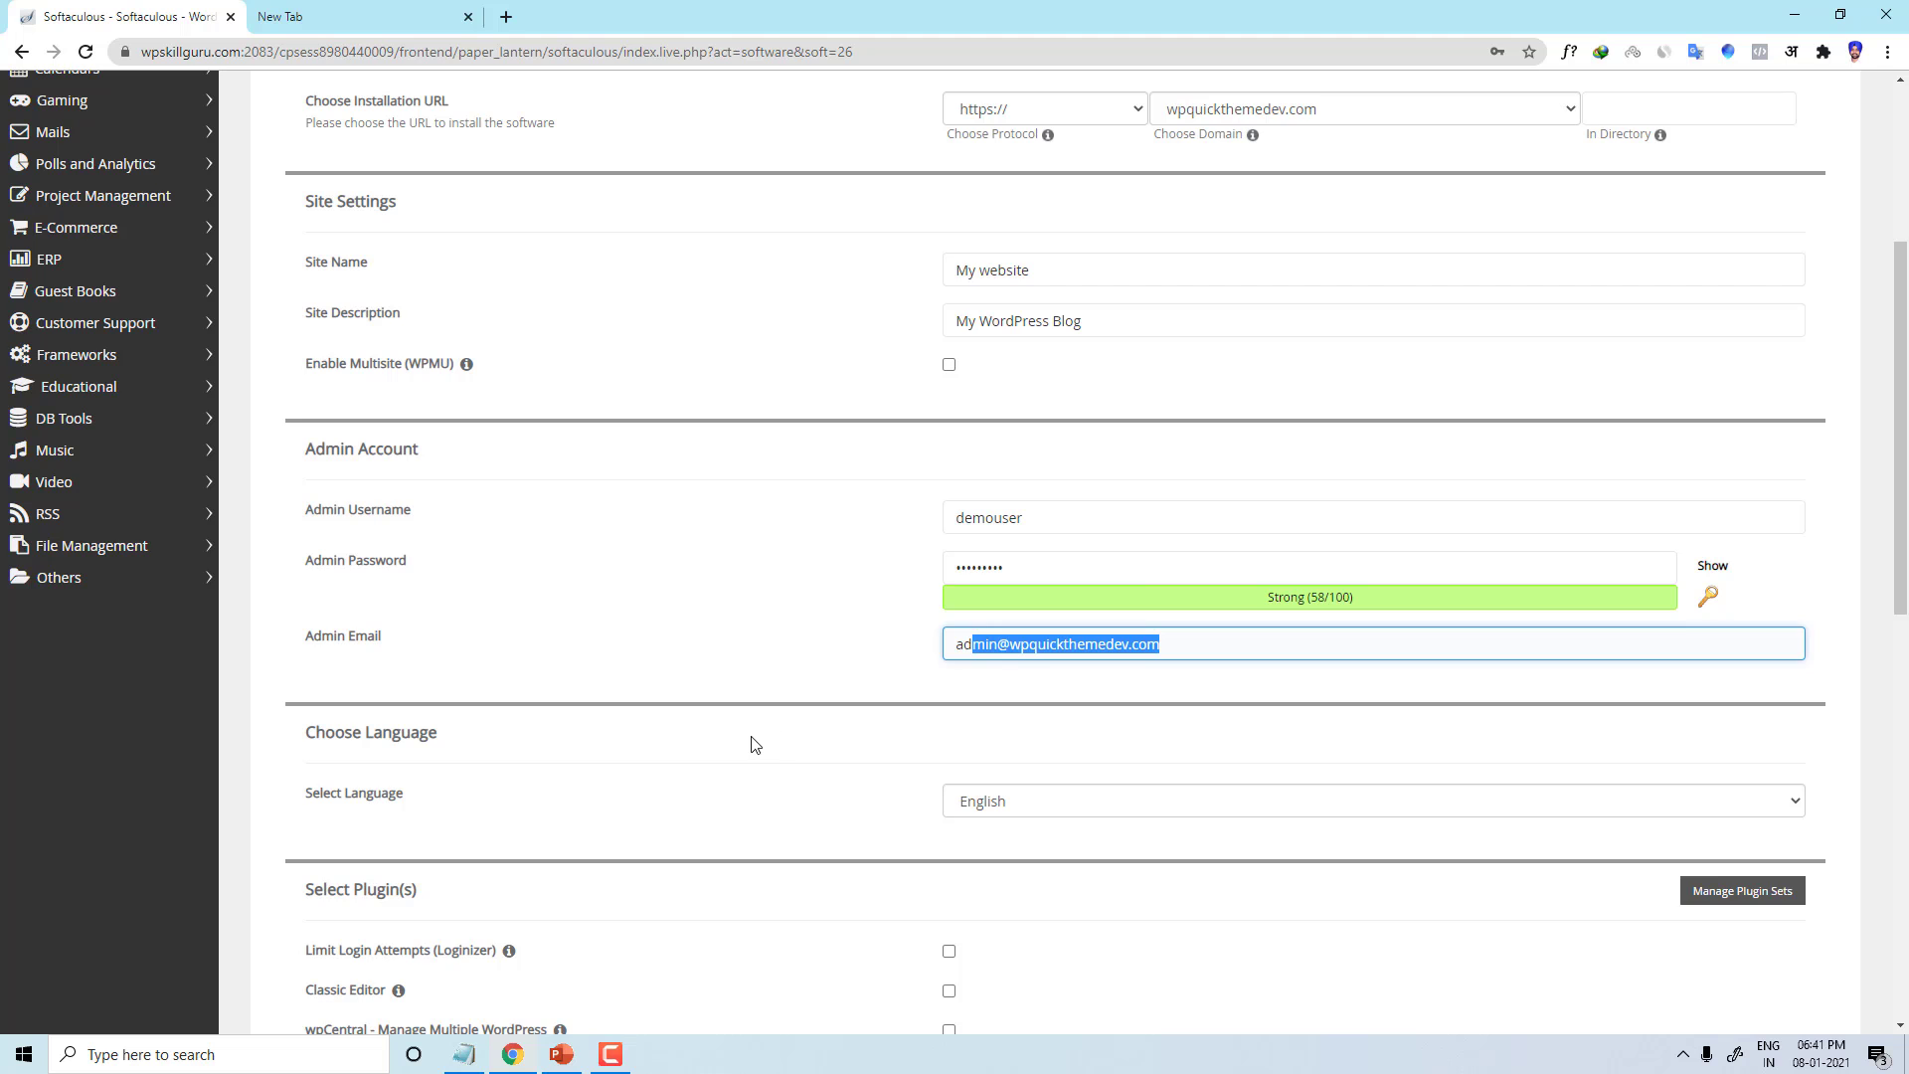
# Step: Tick the Limit Login Attempts (Loginizer) and Classic Editor plugins, leaving wpCentral unchecked
pyautogui.scroll(-2, 753, 745)
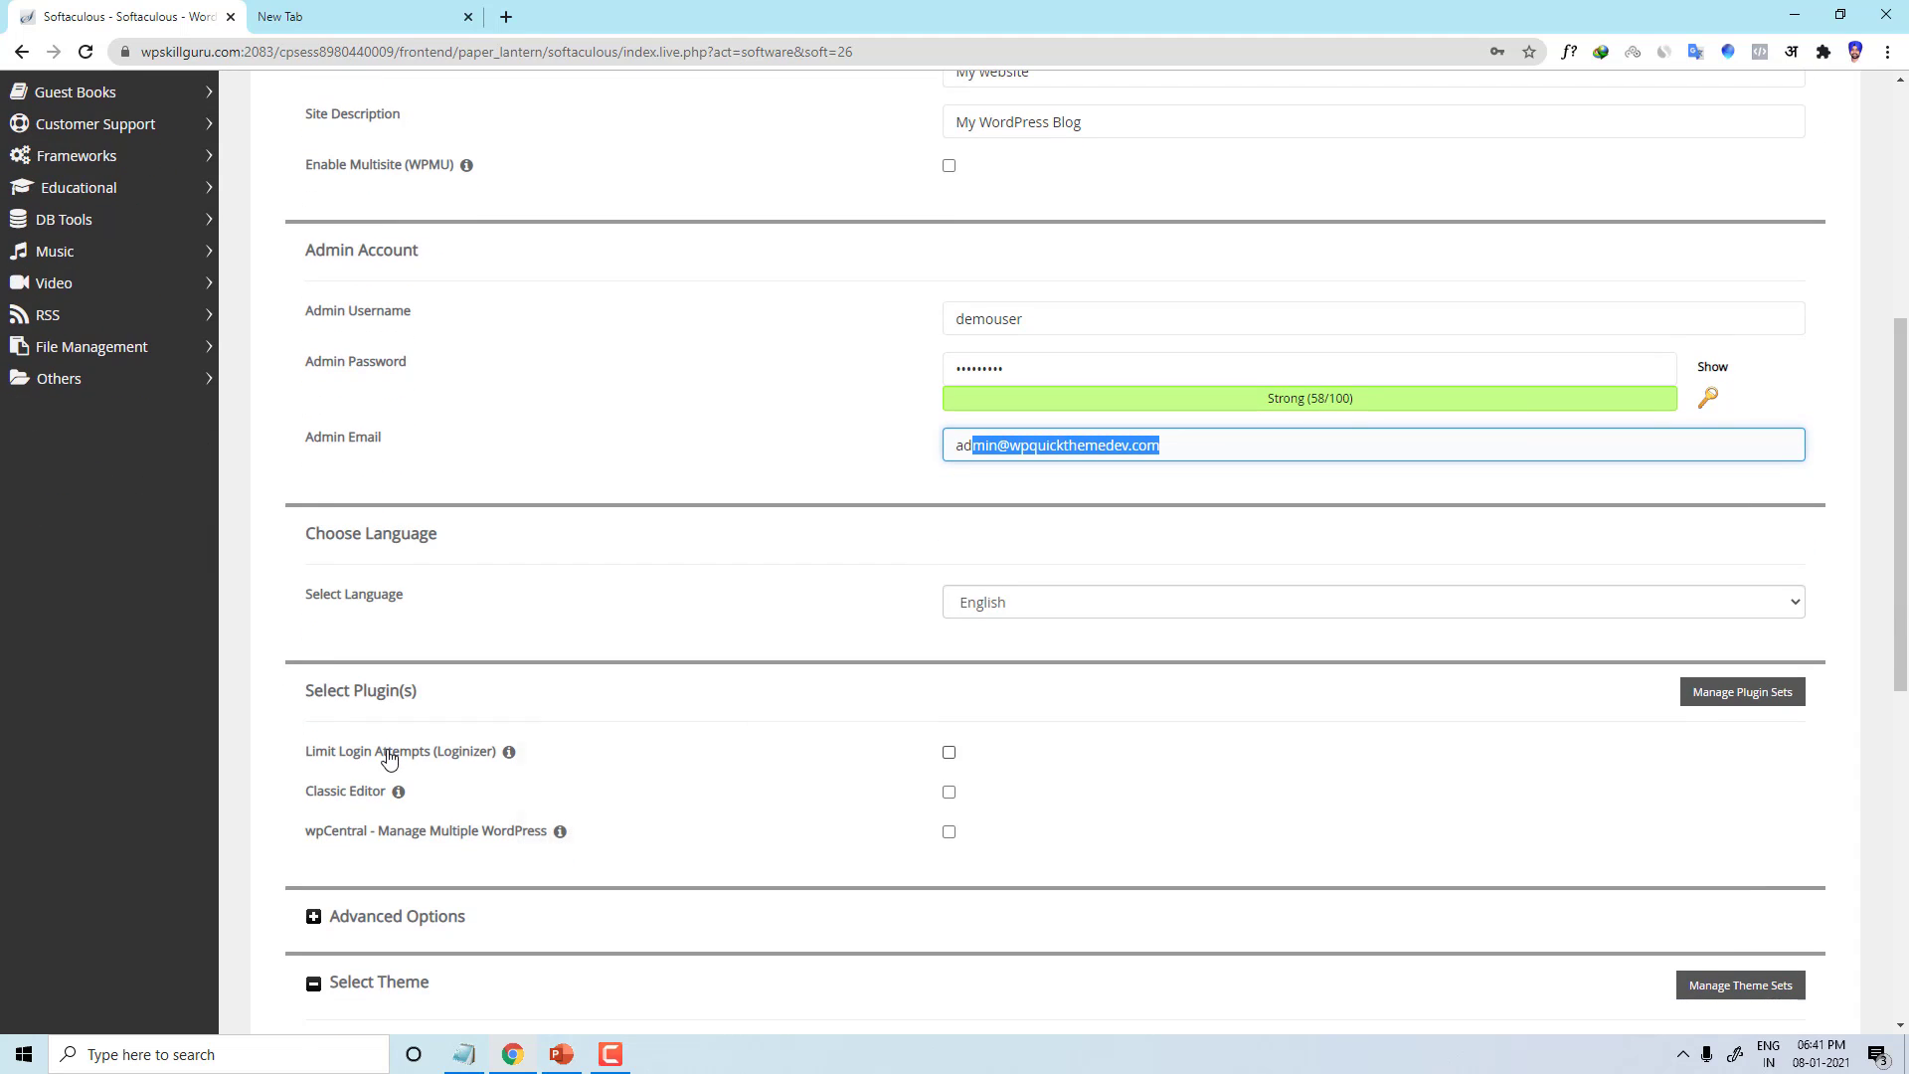
pyautogui.scroll(-2, 489, 702)
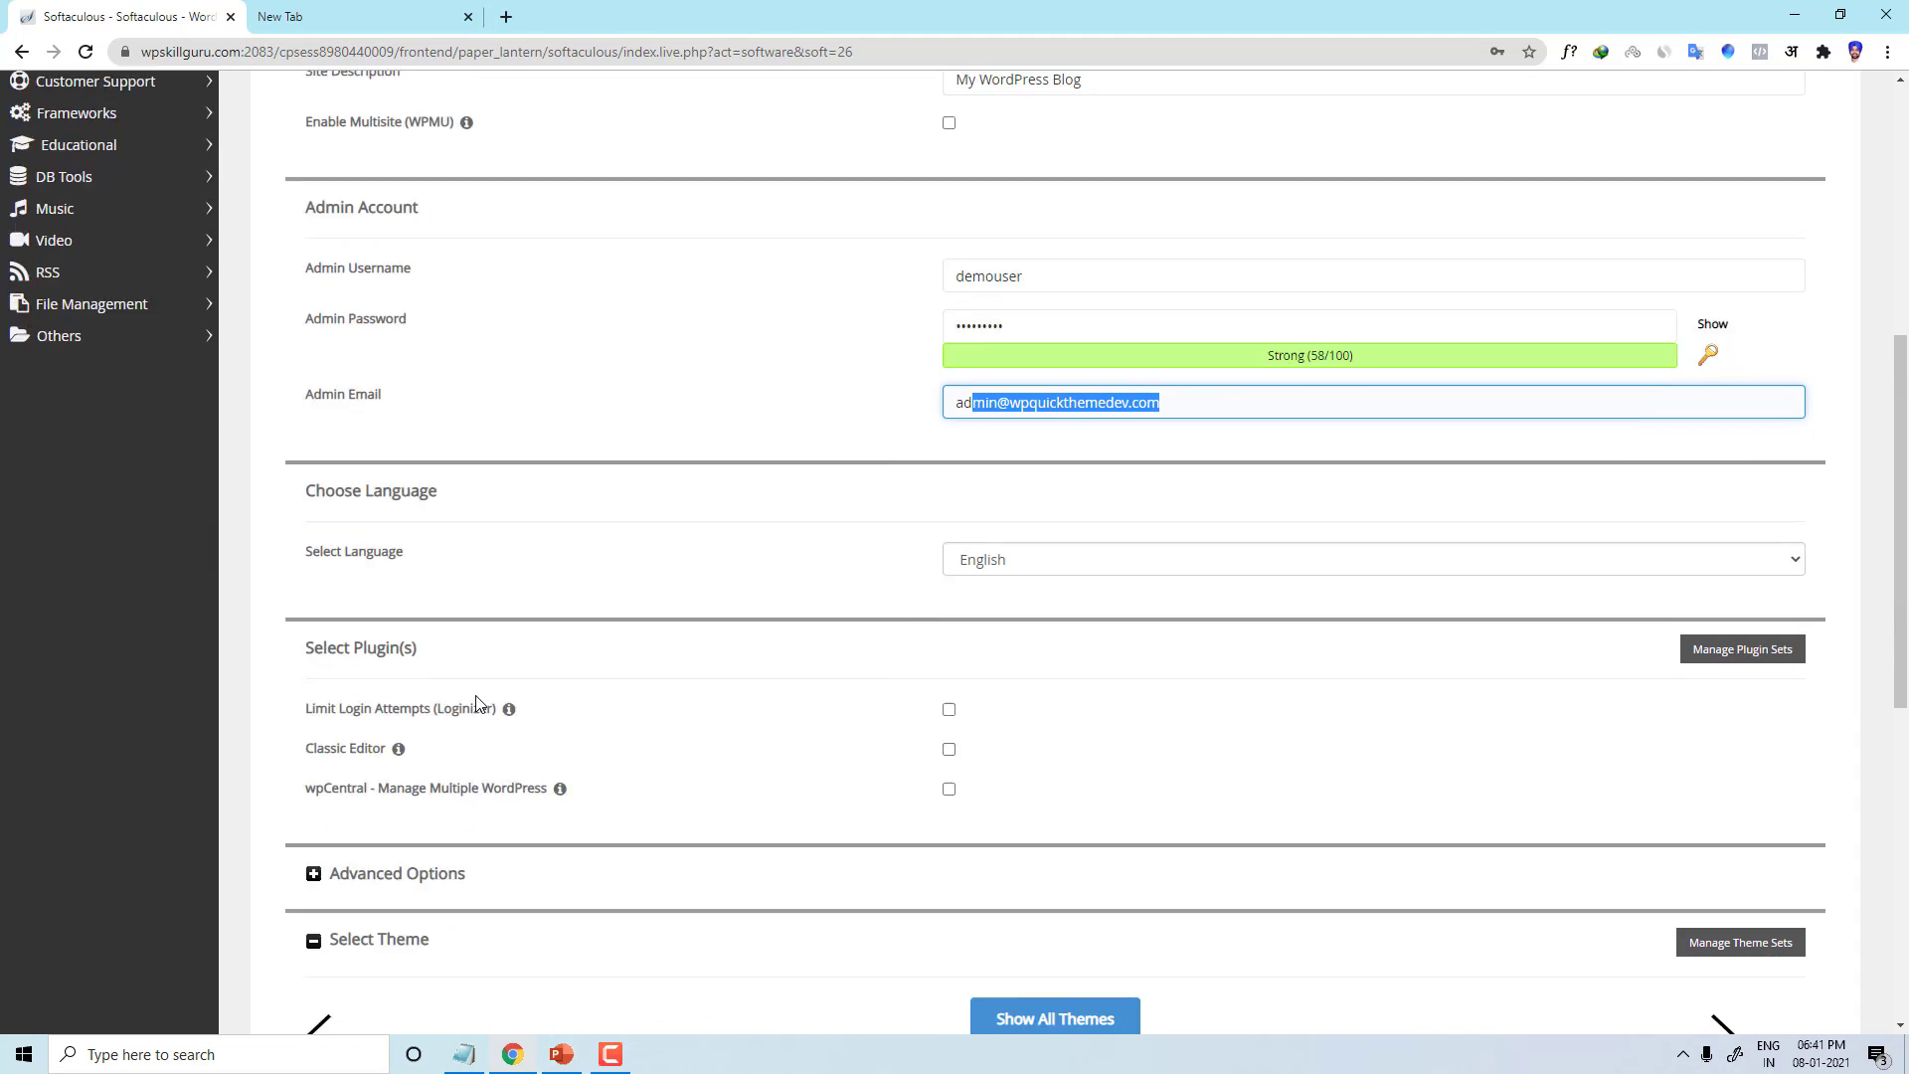
pyautogui.click(948, 552)
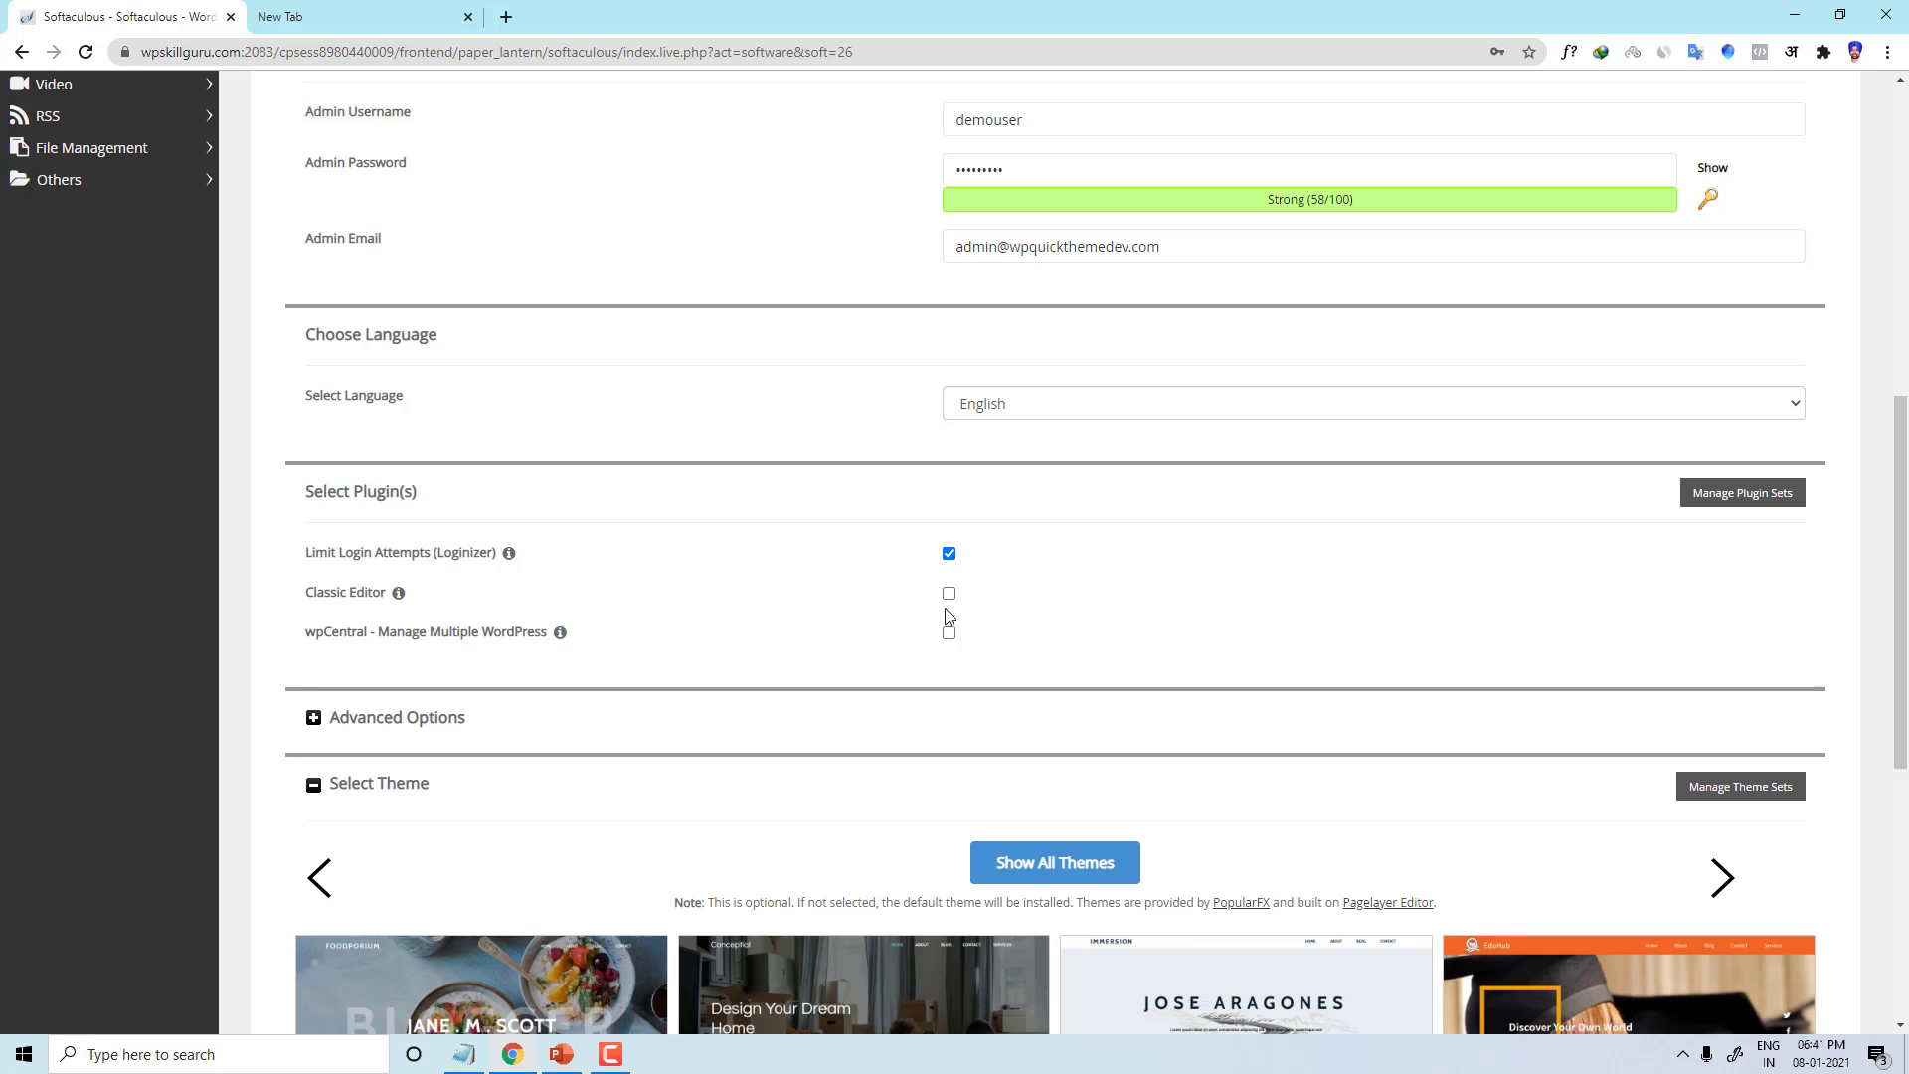
pyautogui.click(948, 592)
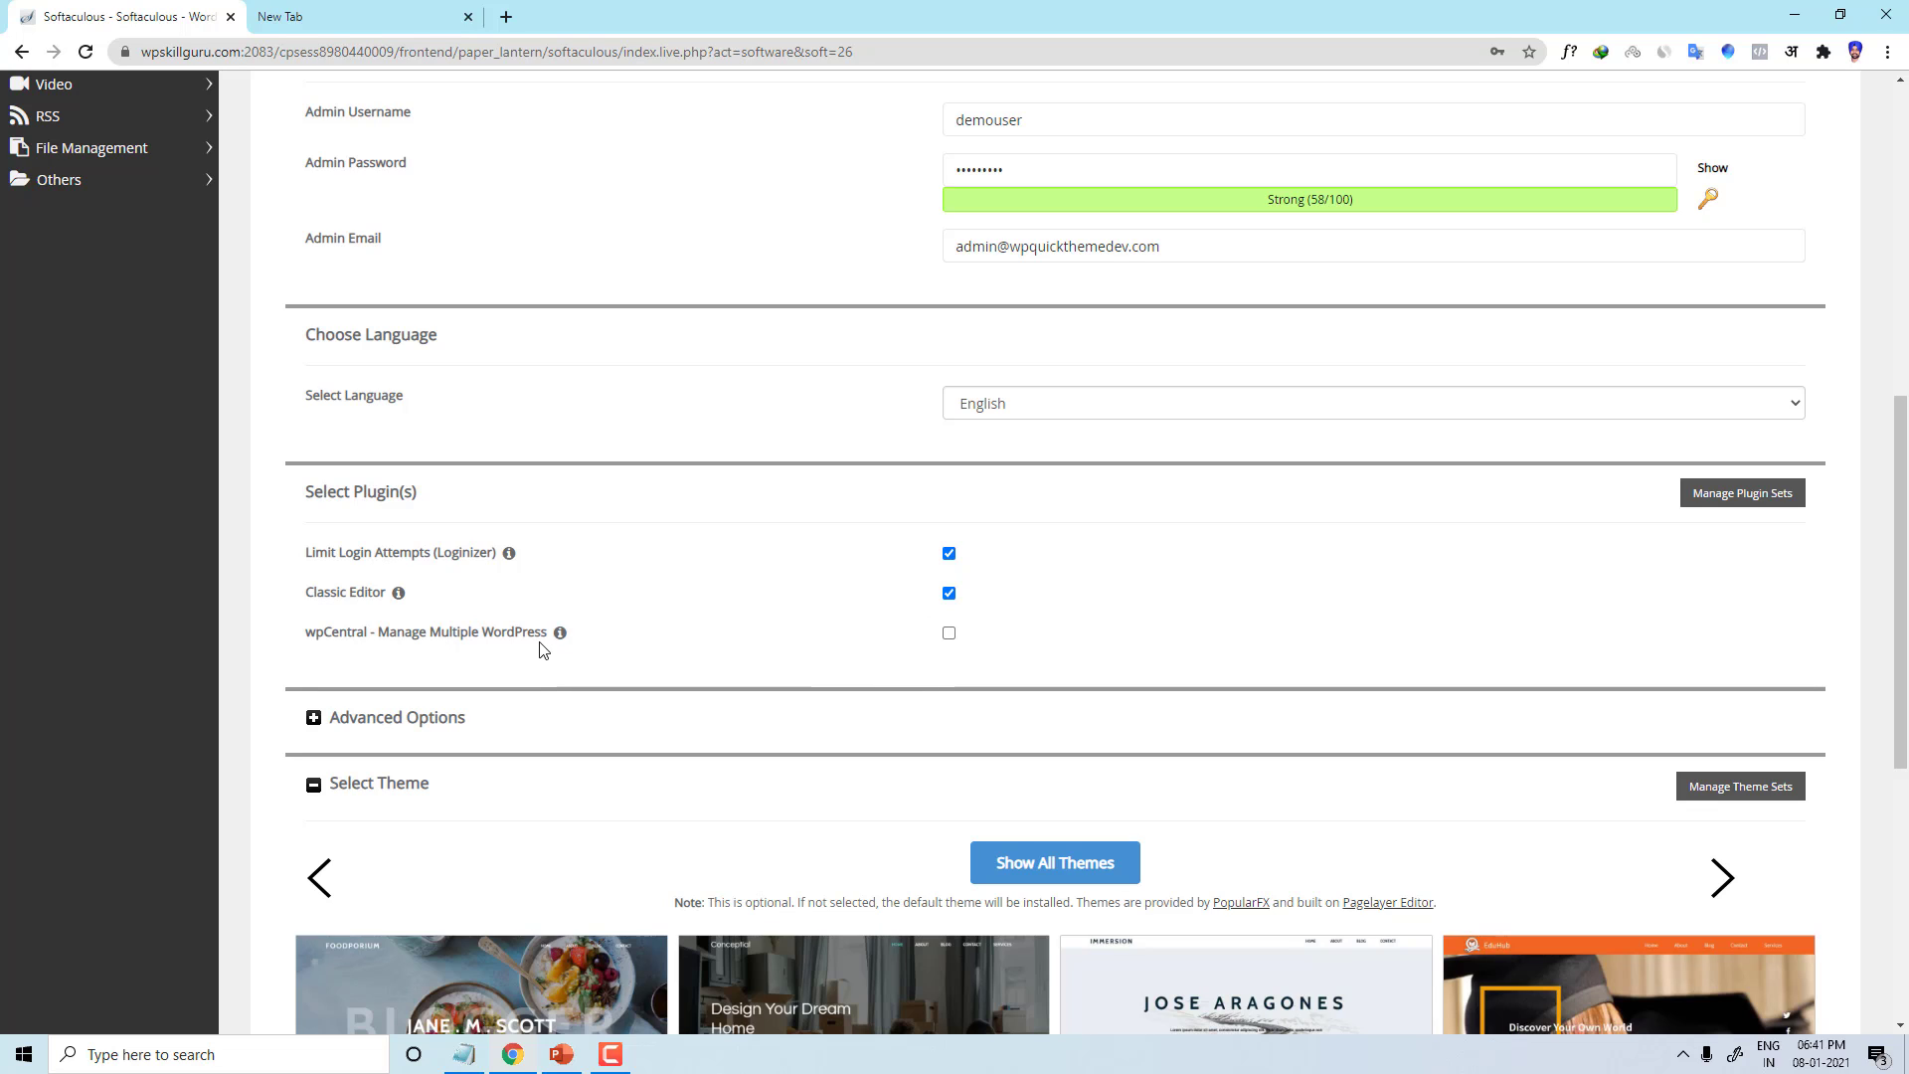
pyautogui.scroll(-2, 664, 647)
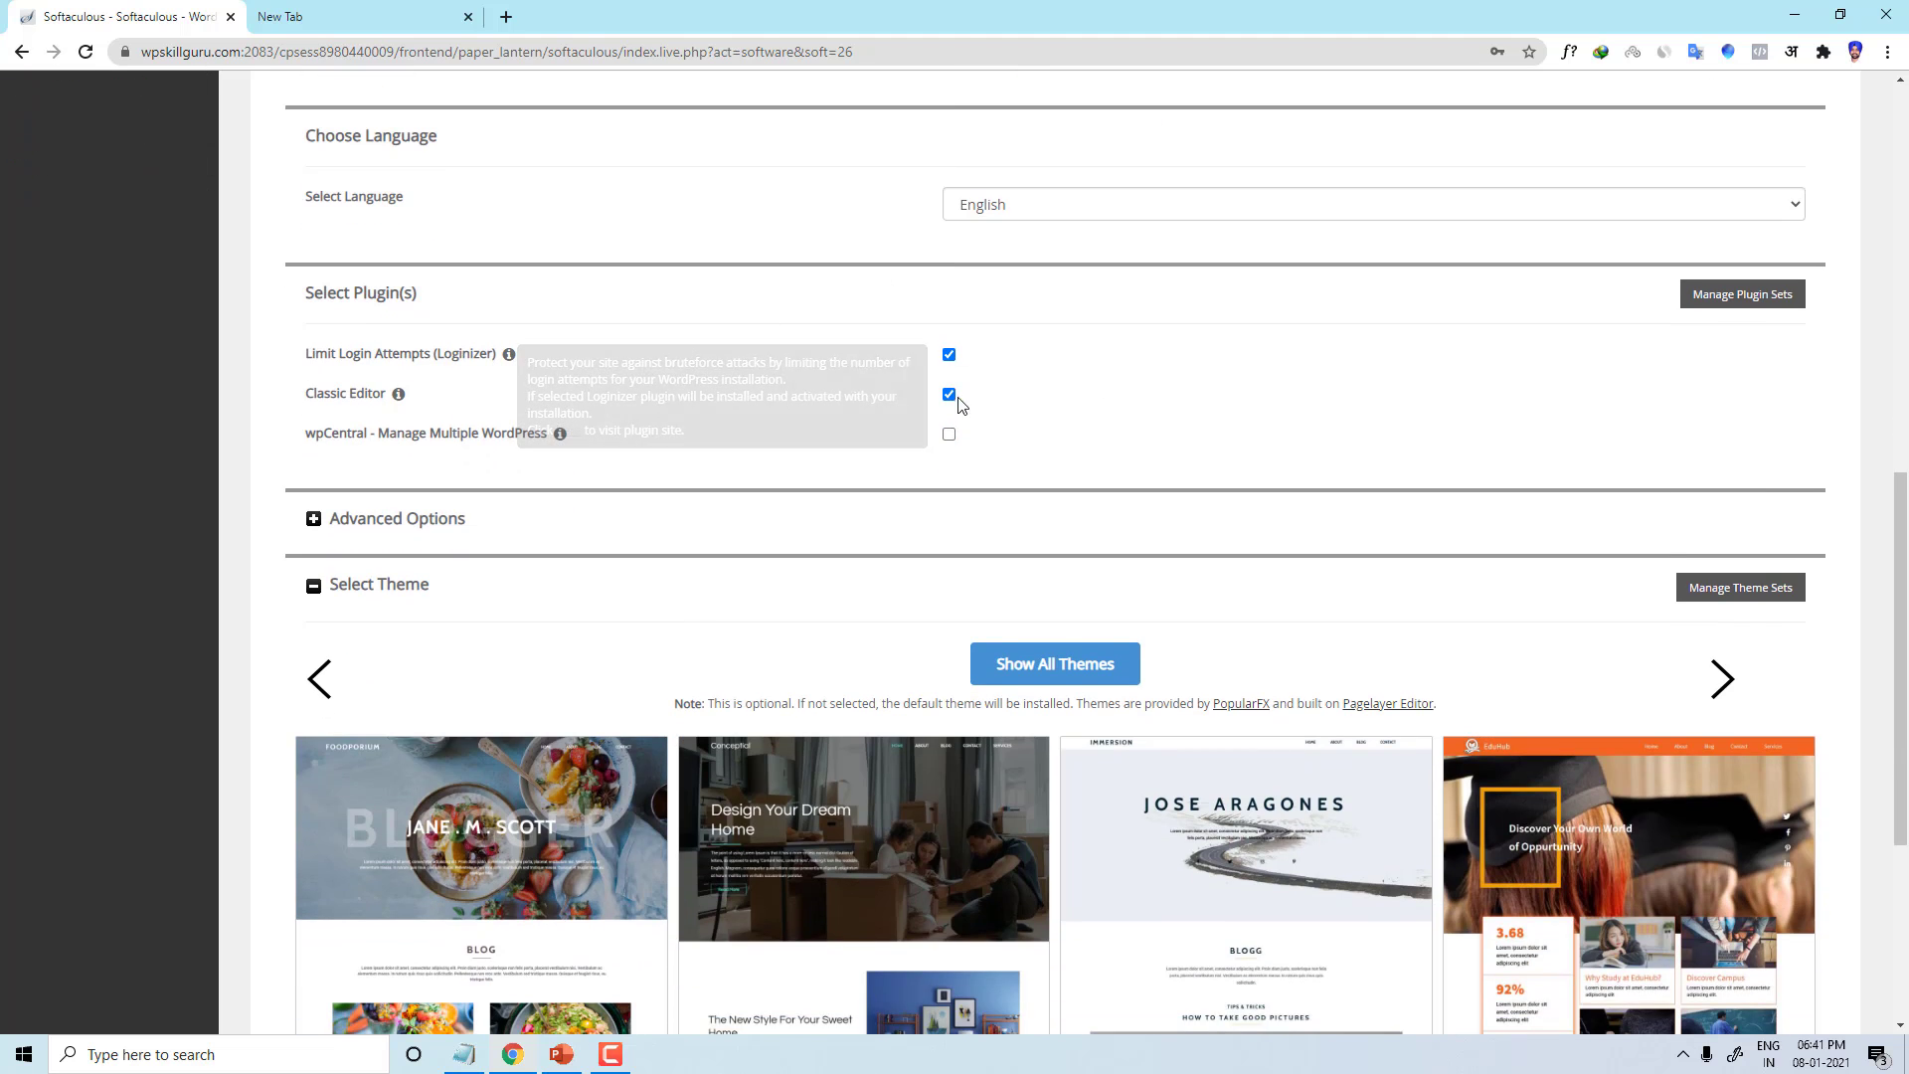
pyautogui.click(357, 531)
pyautogui.click(374, 519)
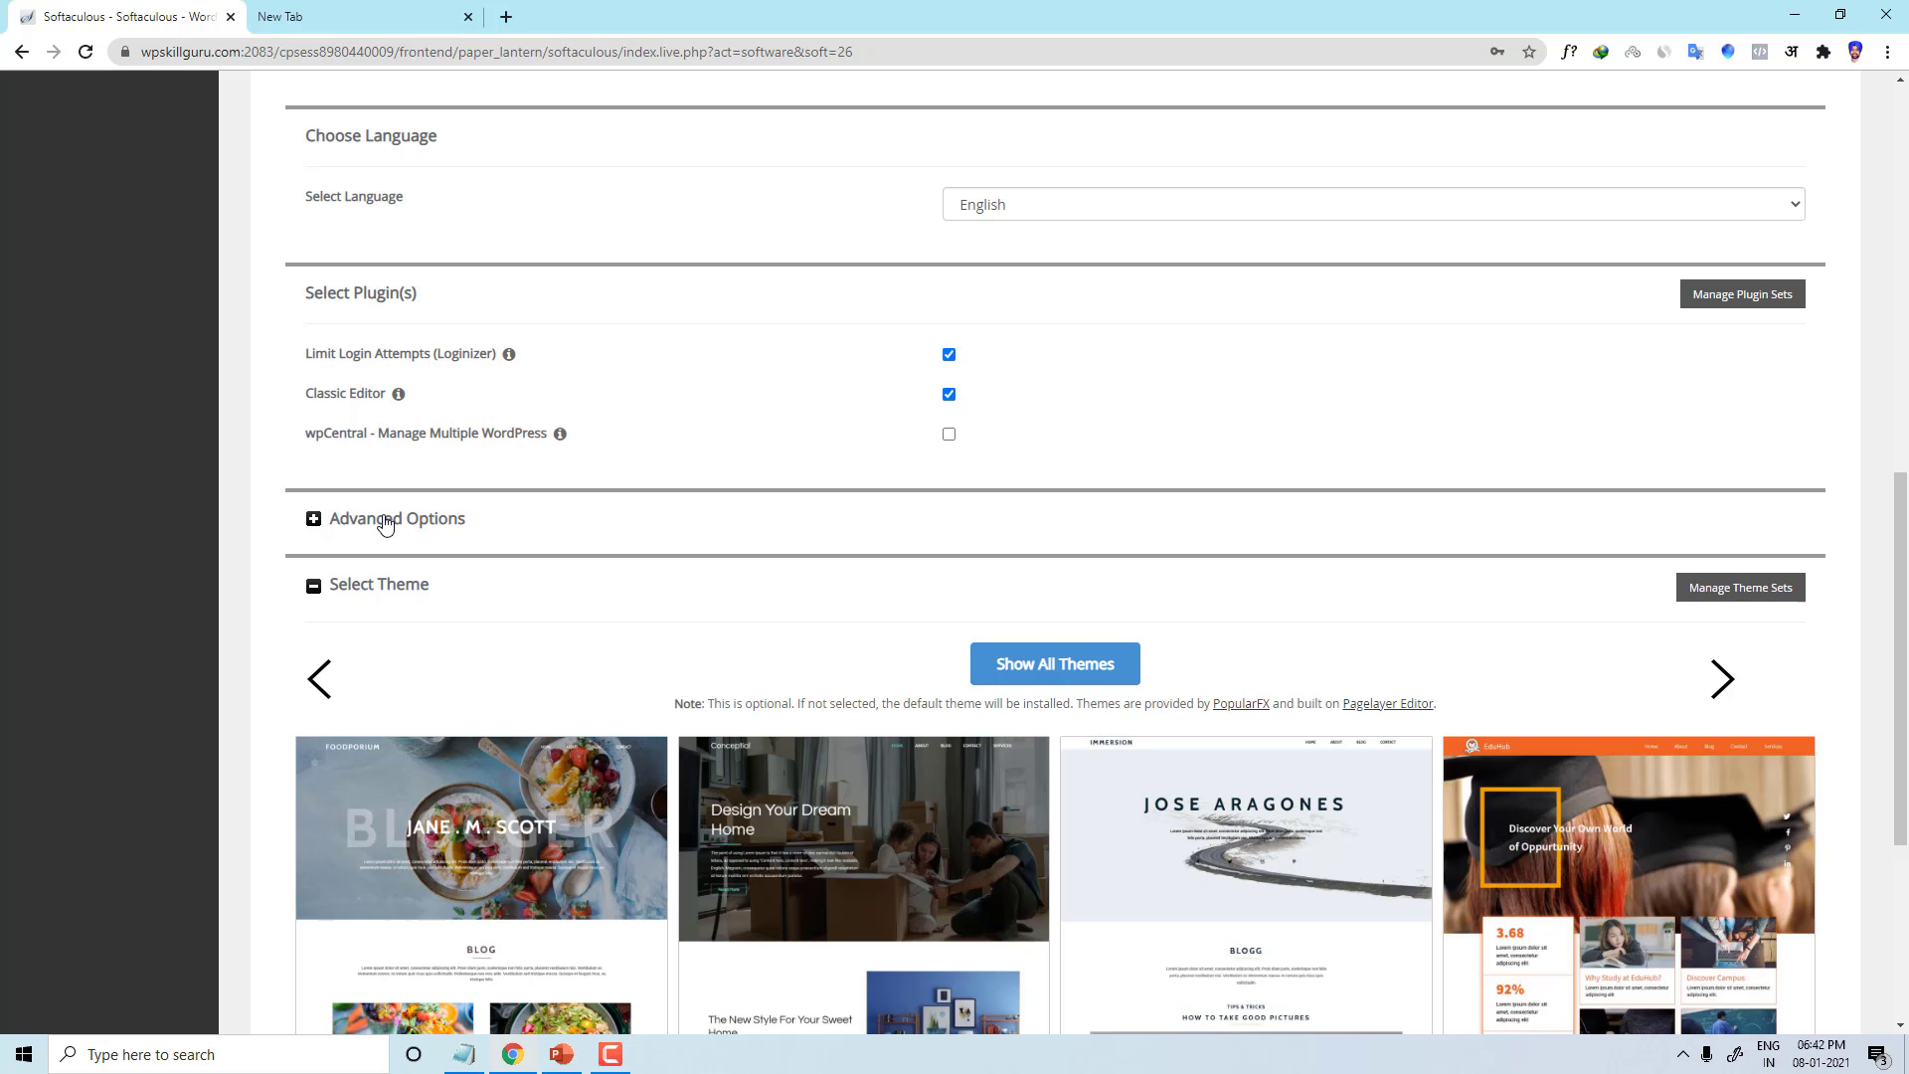
# Step: In Advanced Options, try a new database name, then restore the default wp179
pyautogui.click(385, 519)
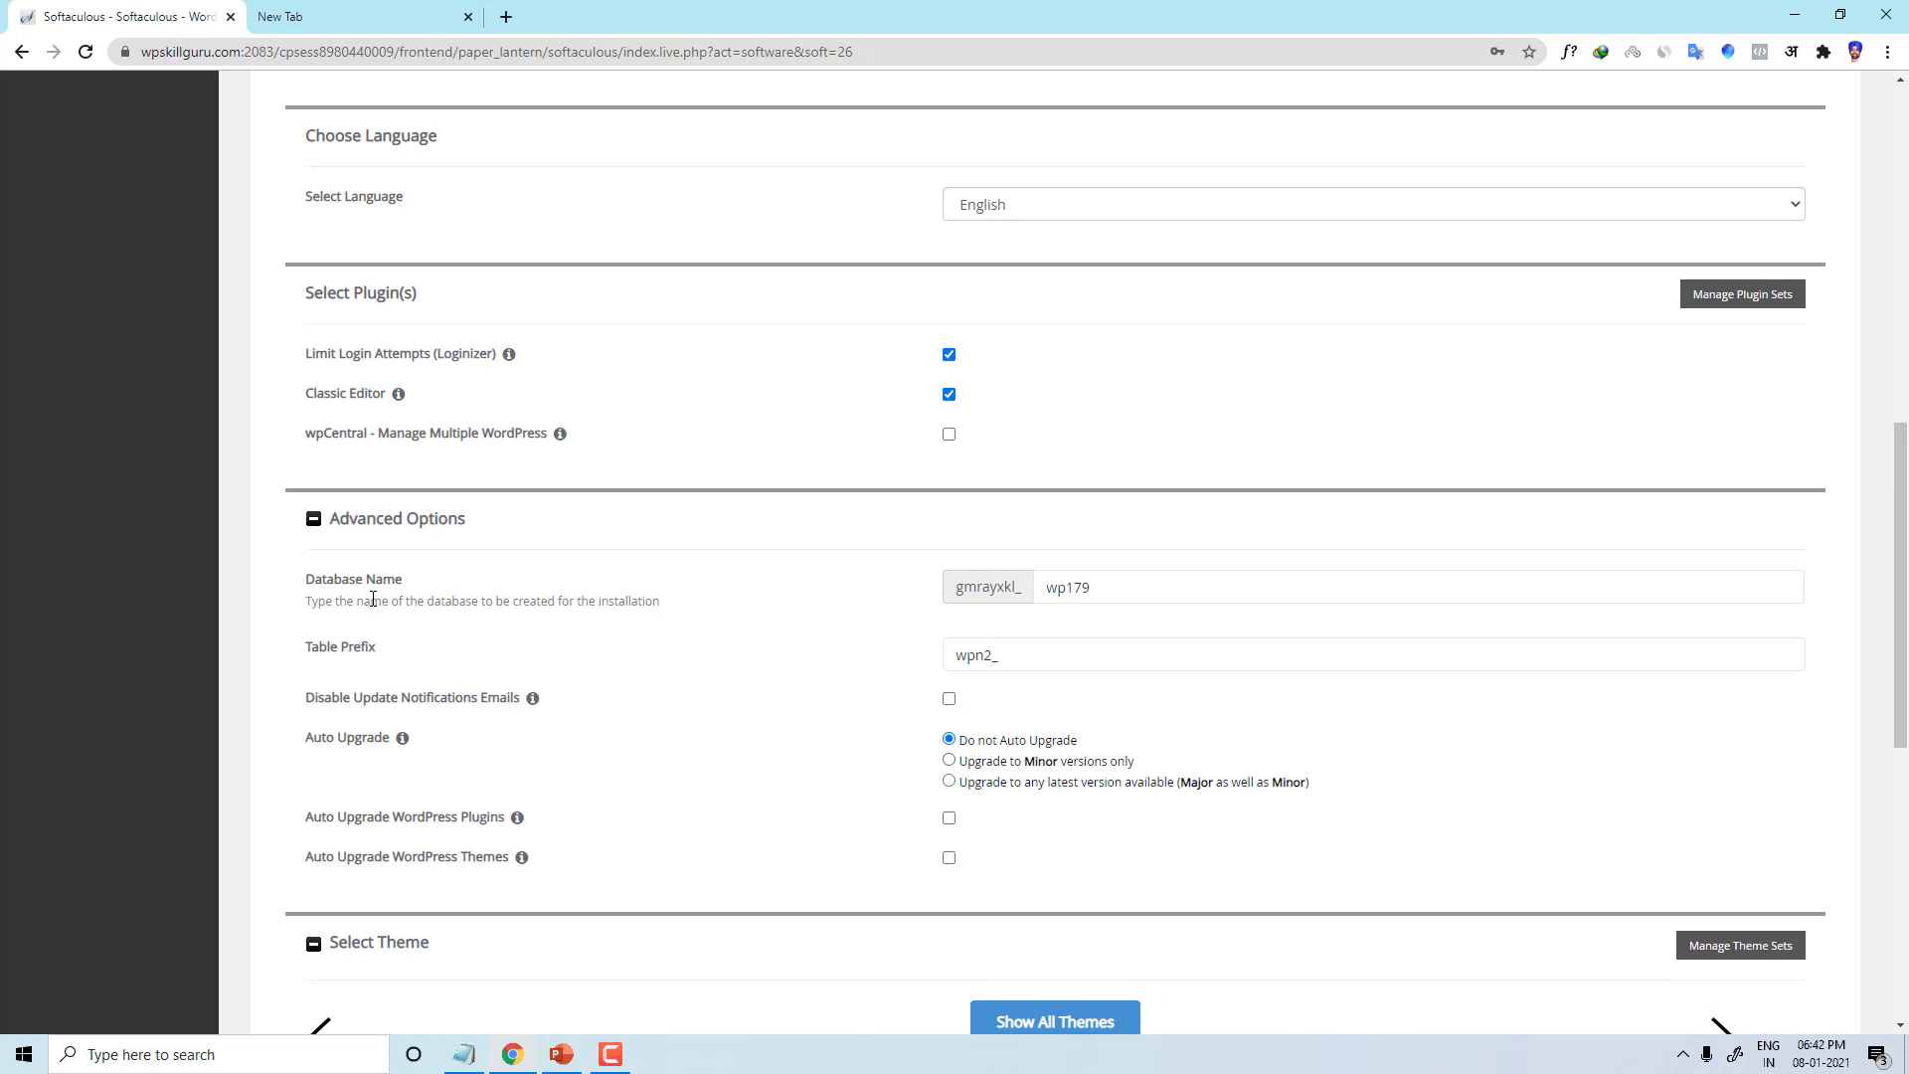
pyautogui.moveTo(403, 580); pyautogui.dragTo(298, 89)
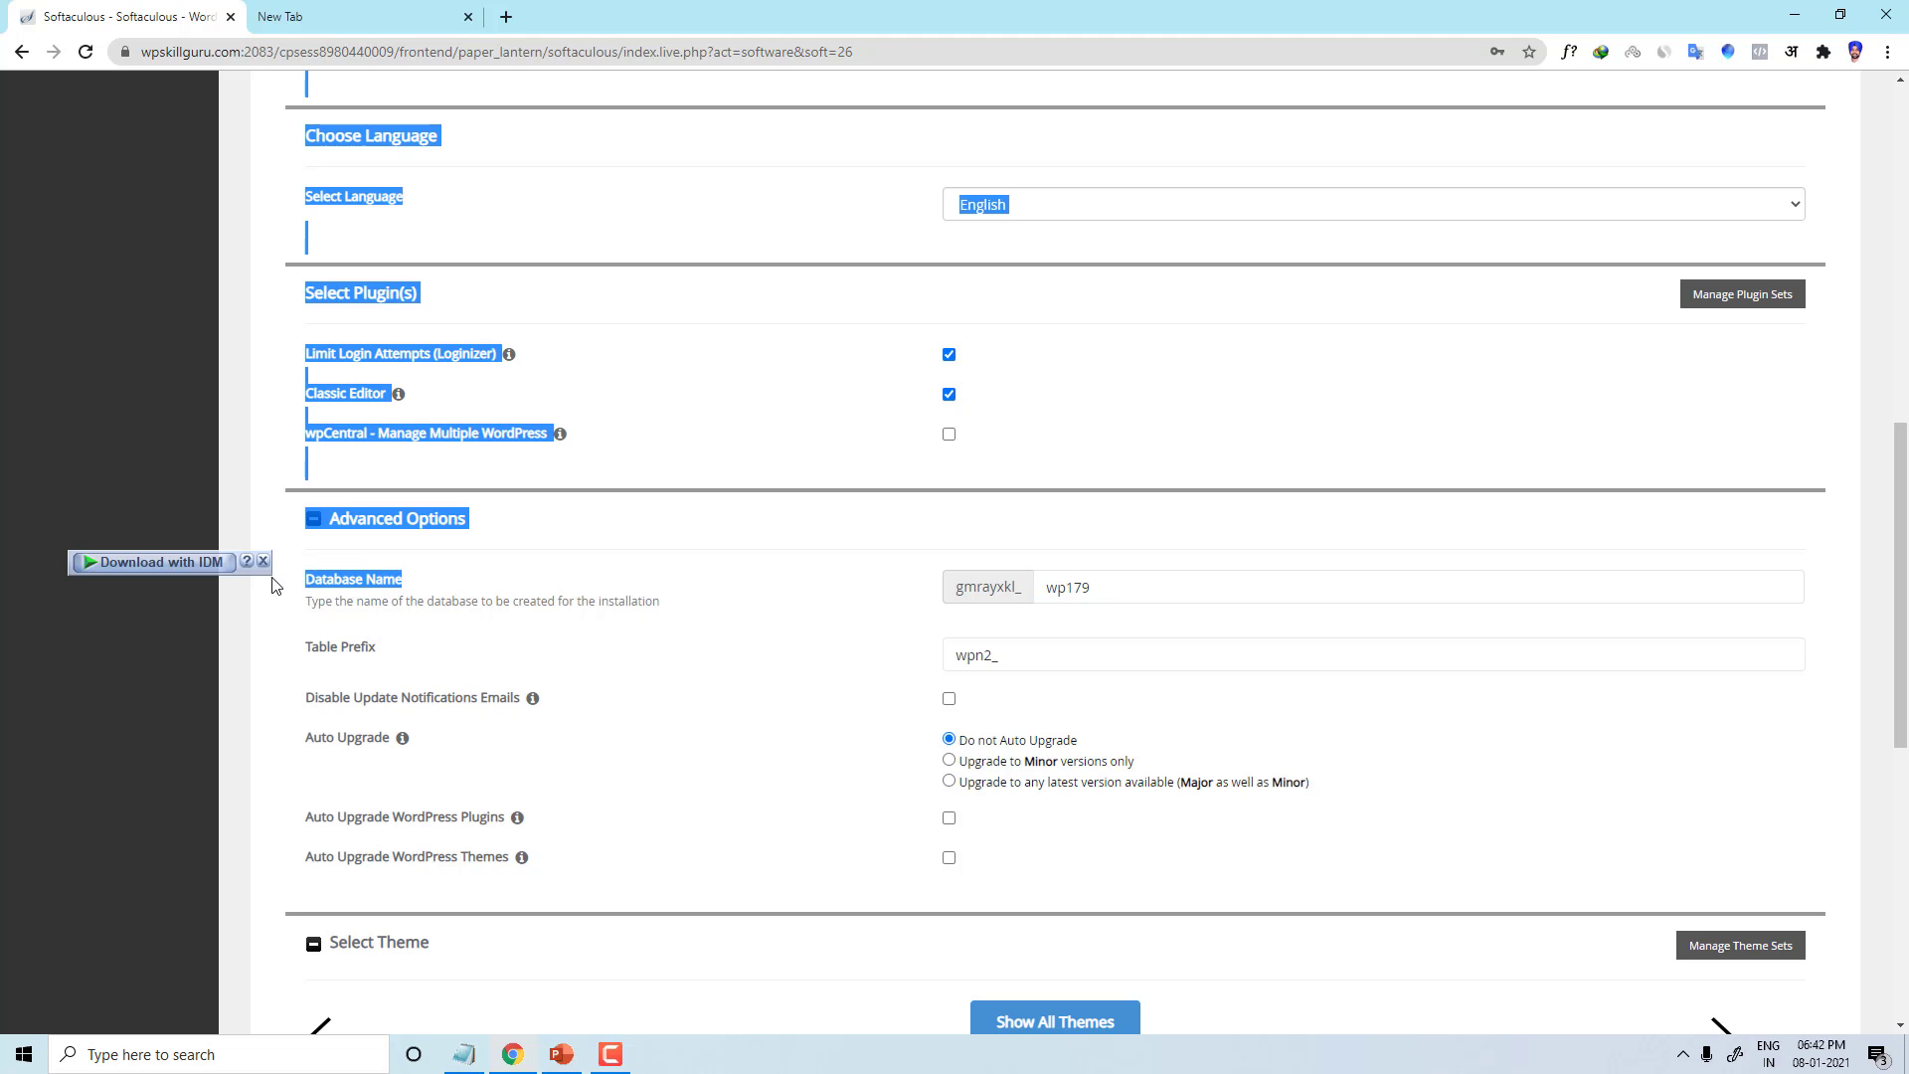
pyautogui.click(675, 580)
pyautogui.click(1056, 593)
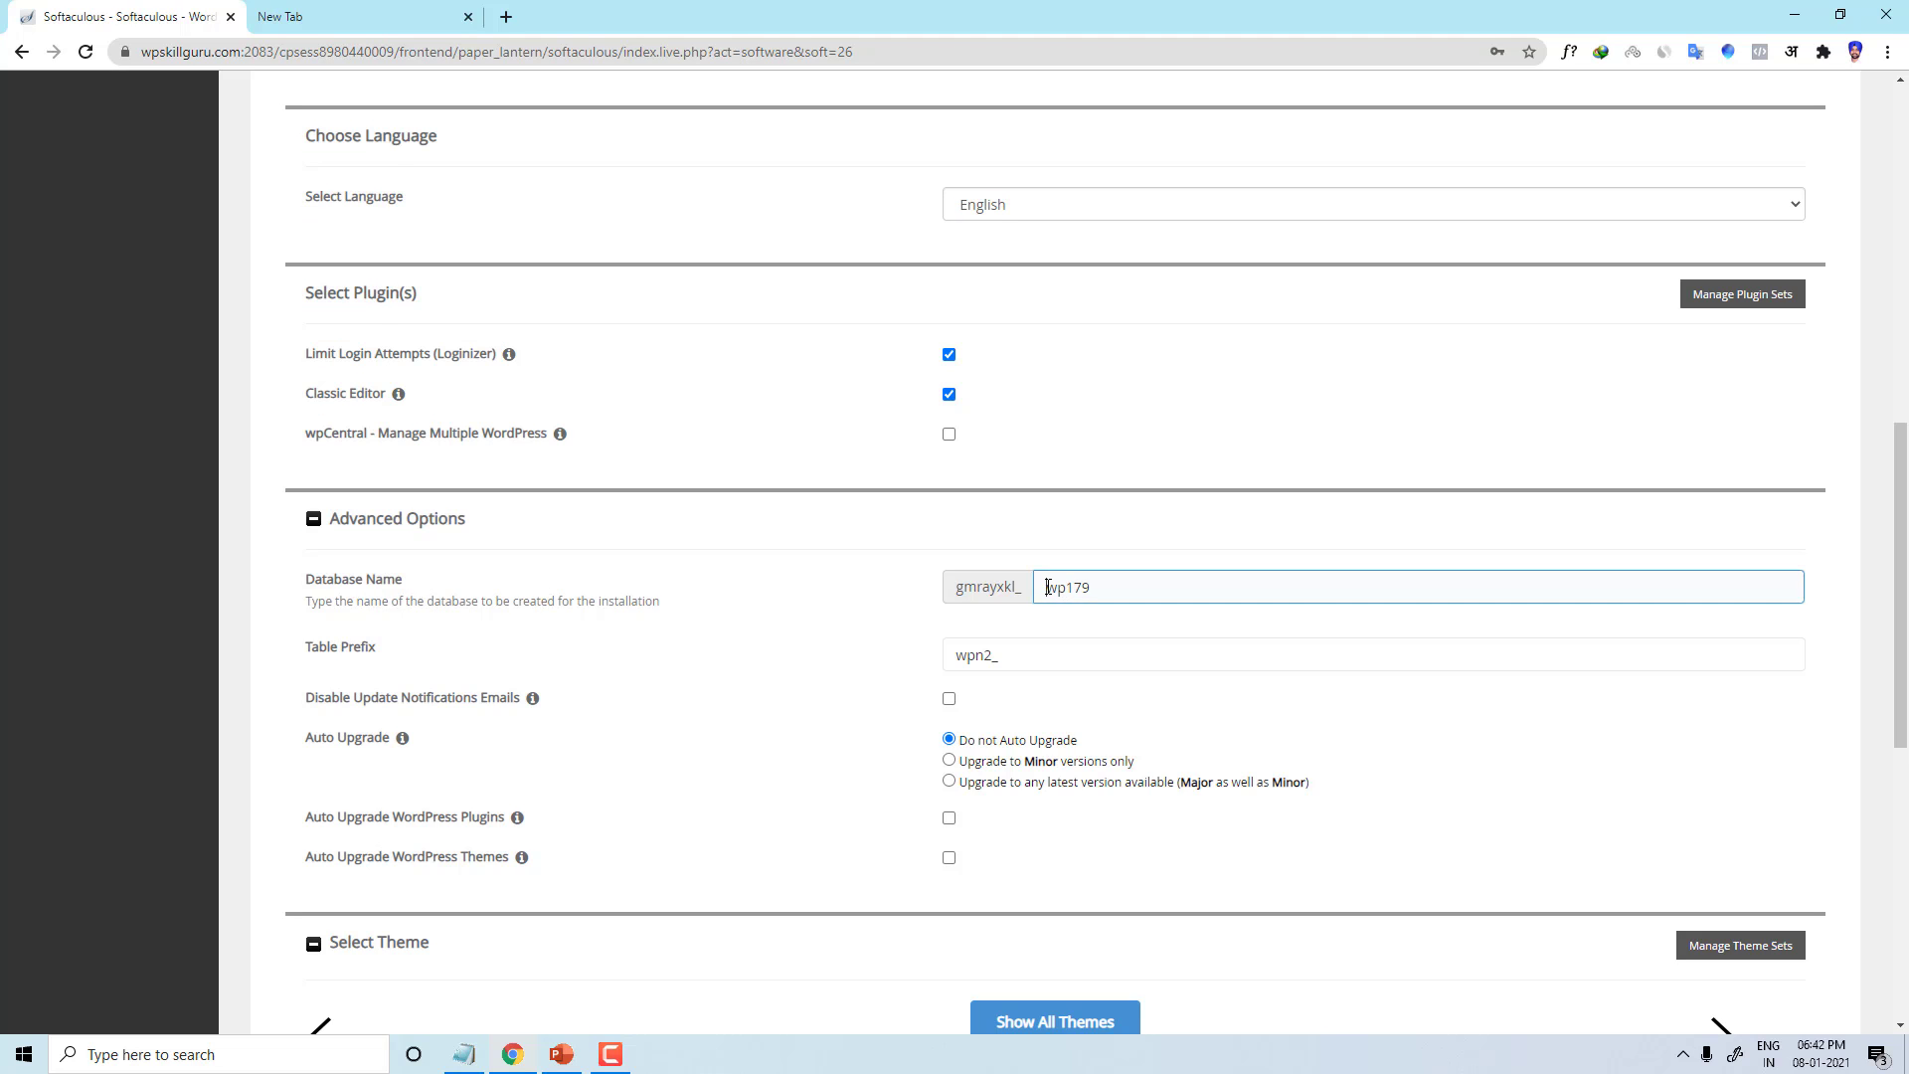
pyautogui.moveTo(1048, 588); pyautogui.dragTo(1110, 583)
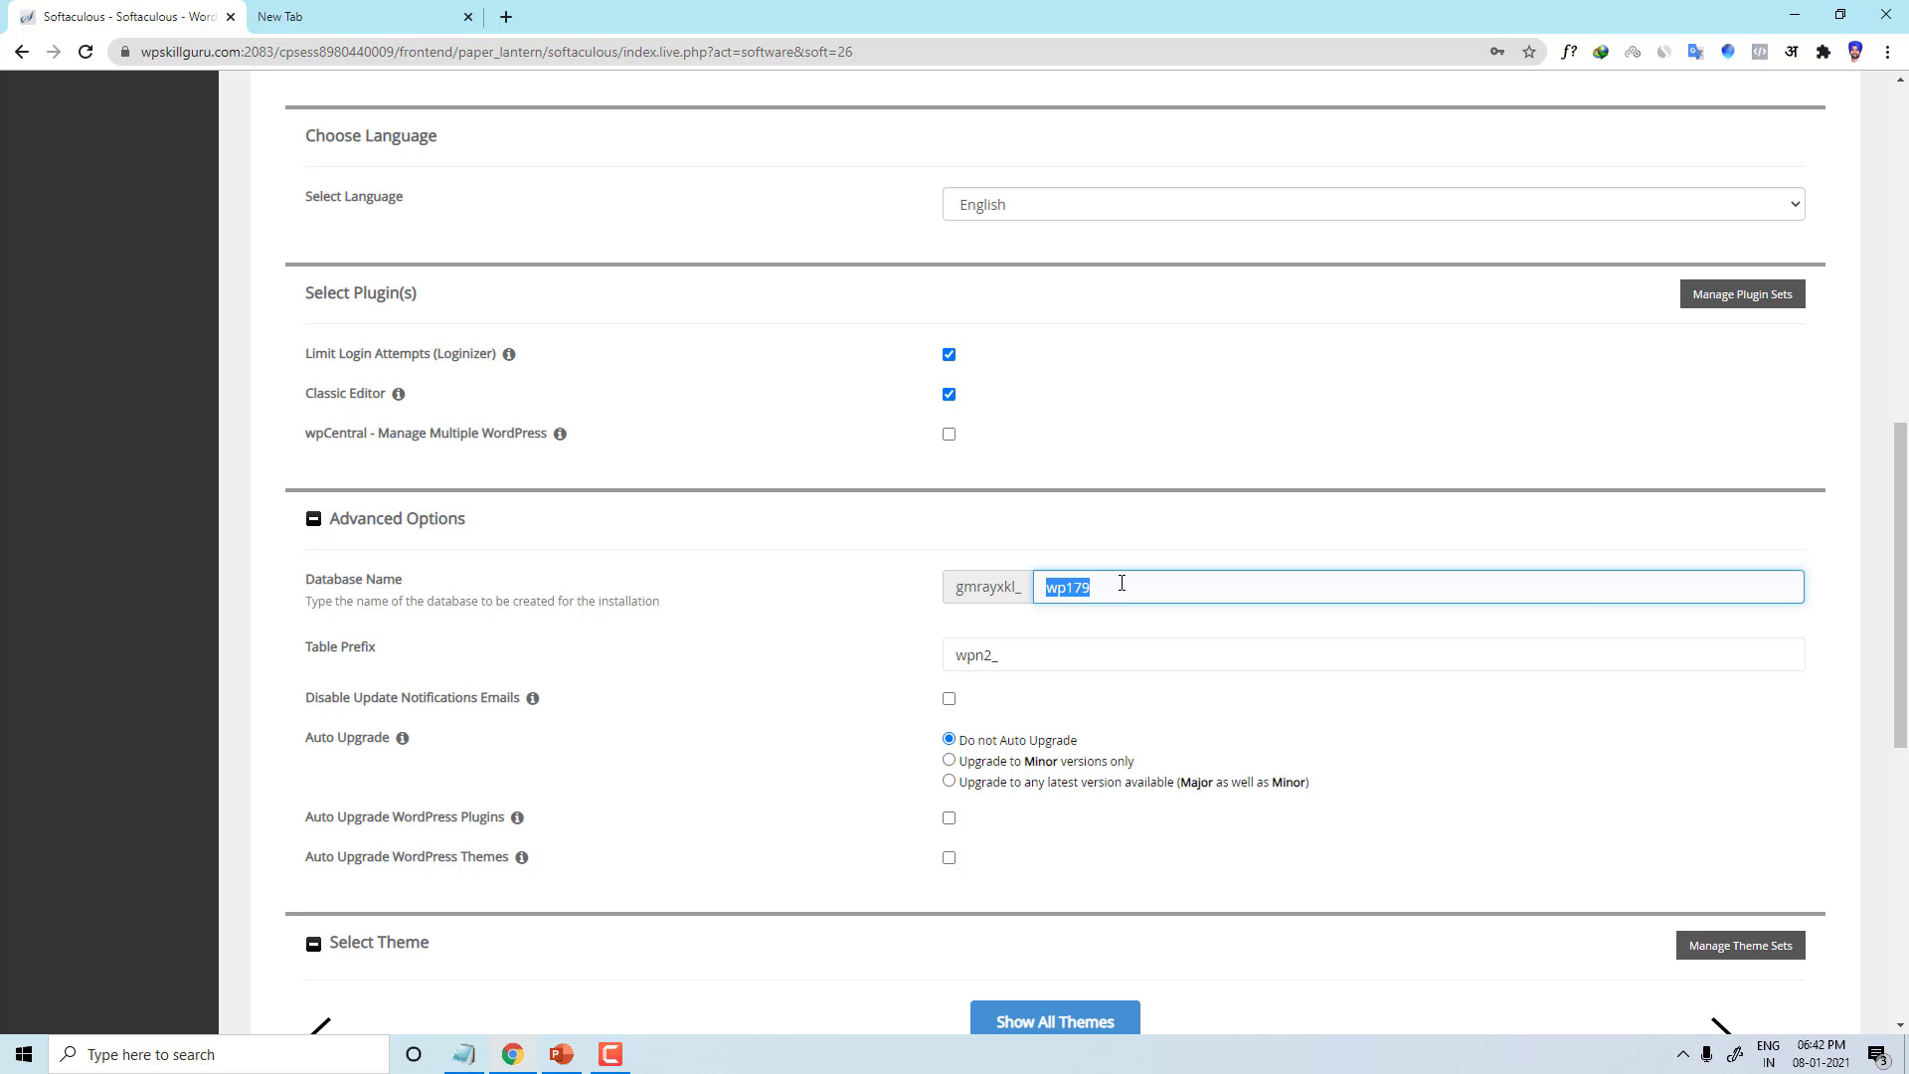
pyautogui.write('myzxzz54')
pyautogui.press('BackSpace')
pyautogui.press('BackSpace')
pyautogui.press('BackSpace')
pyautogui.press('BackSpace')
pyautogui.press('BackSpace')
pyautogui.press('BackSpace')
pyautogui.press('BackSpace')
pyautogui.press('BackSpace')
pyautogui.write('myzxzz545')
pyautogui.hotkey('ctrl', 'z')
pyautogui.click(838, 695)
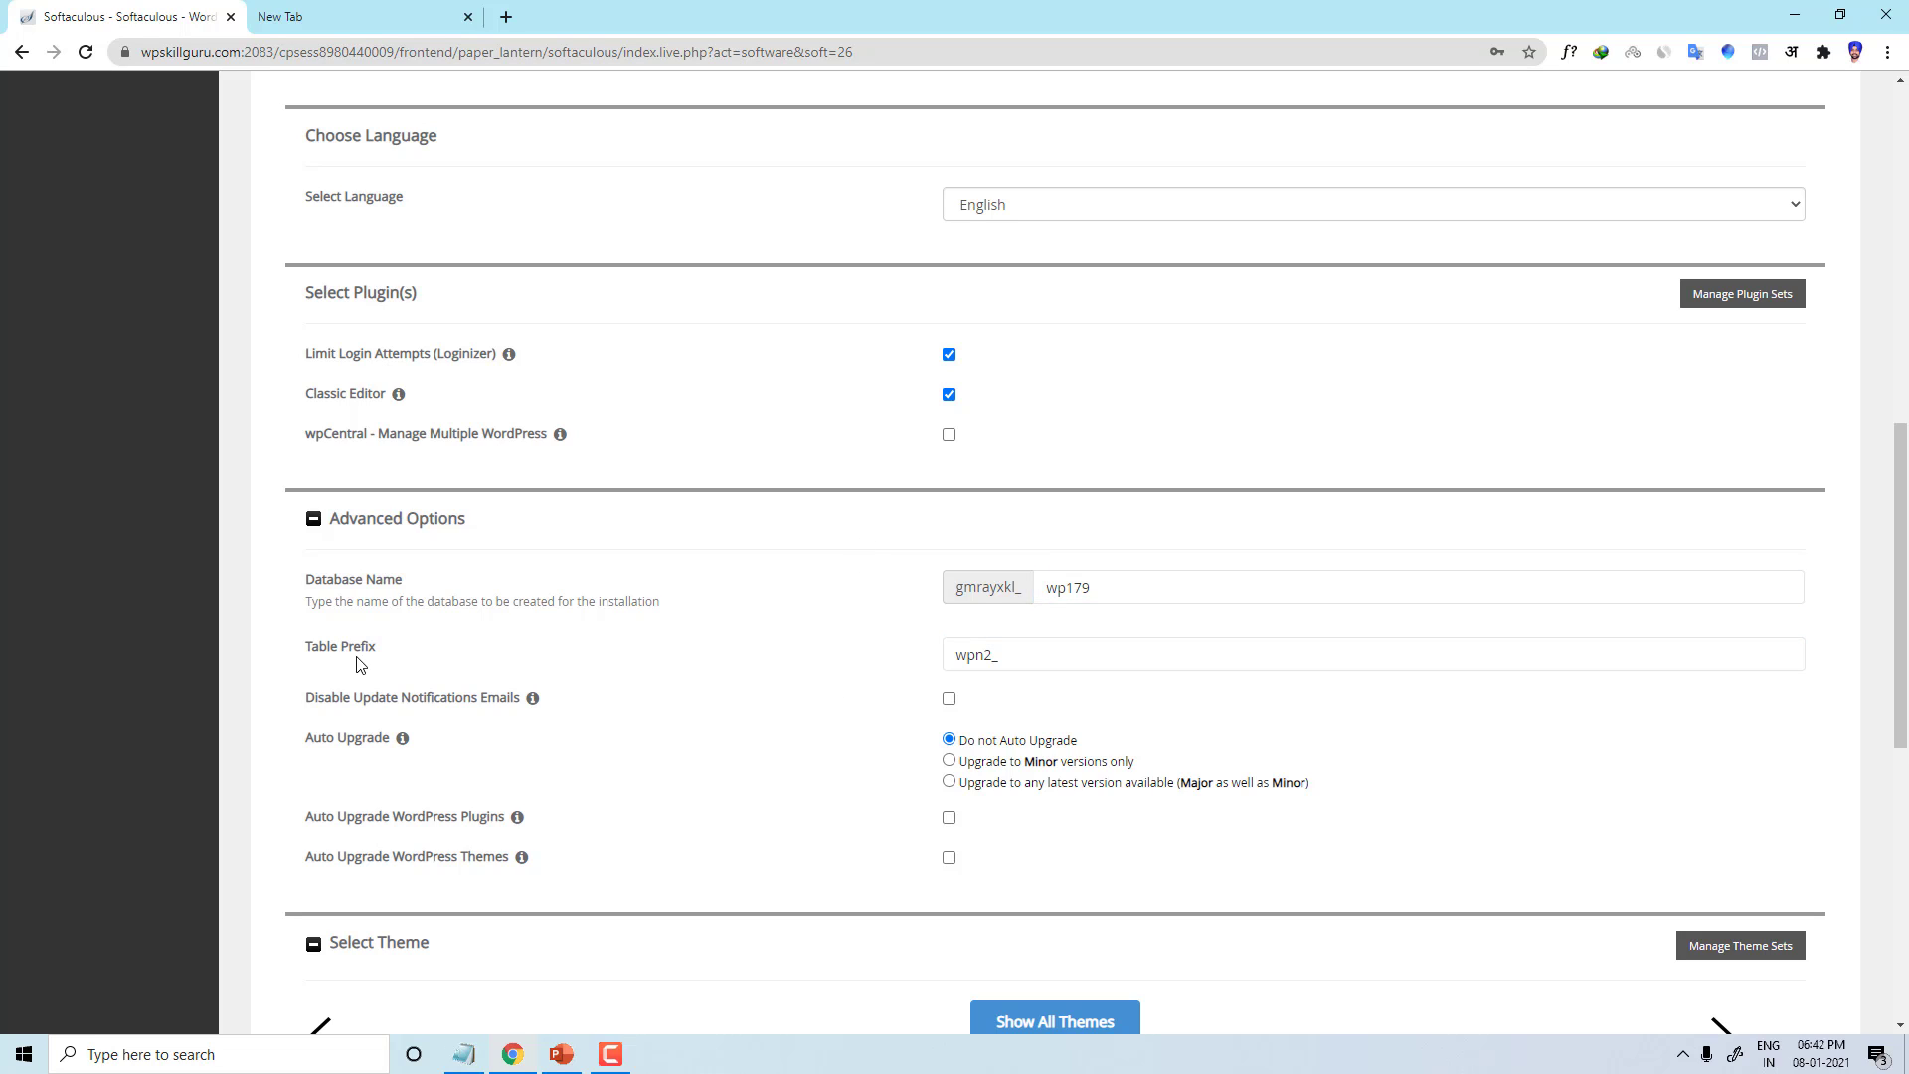
# Step: Change the table prefix from wpn2_ to bal_
pyautogui.click(988, 656)
pyautogui.moveTo(992, 655); pyautogui.dragTo(952, 657)
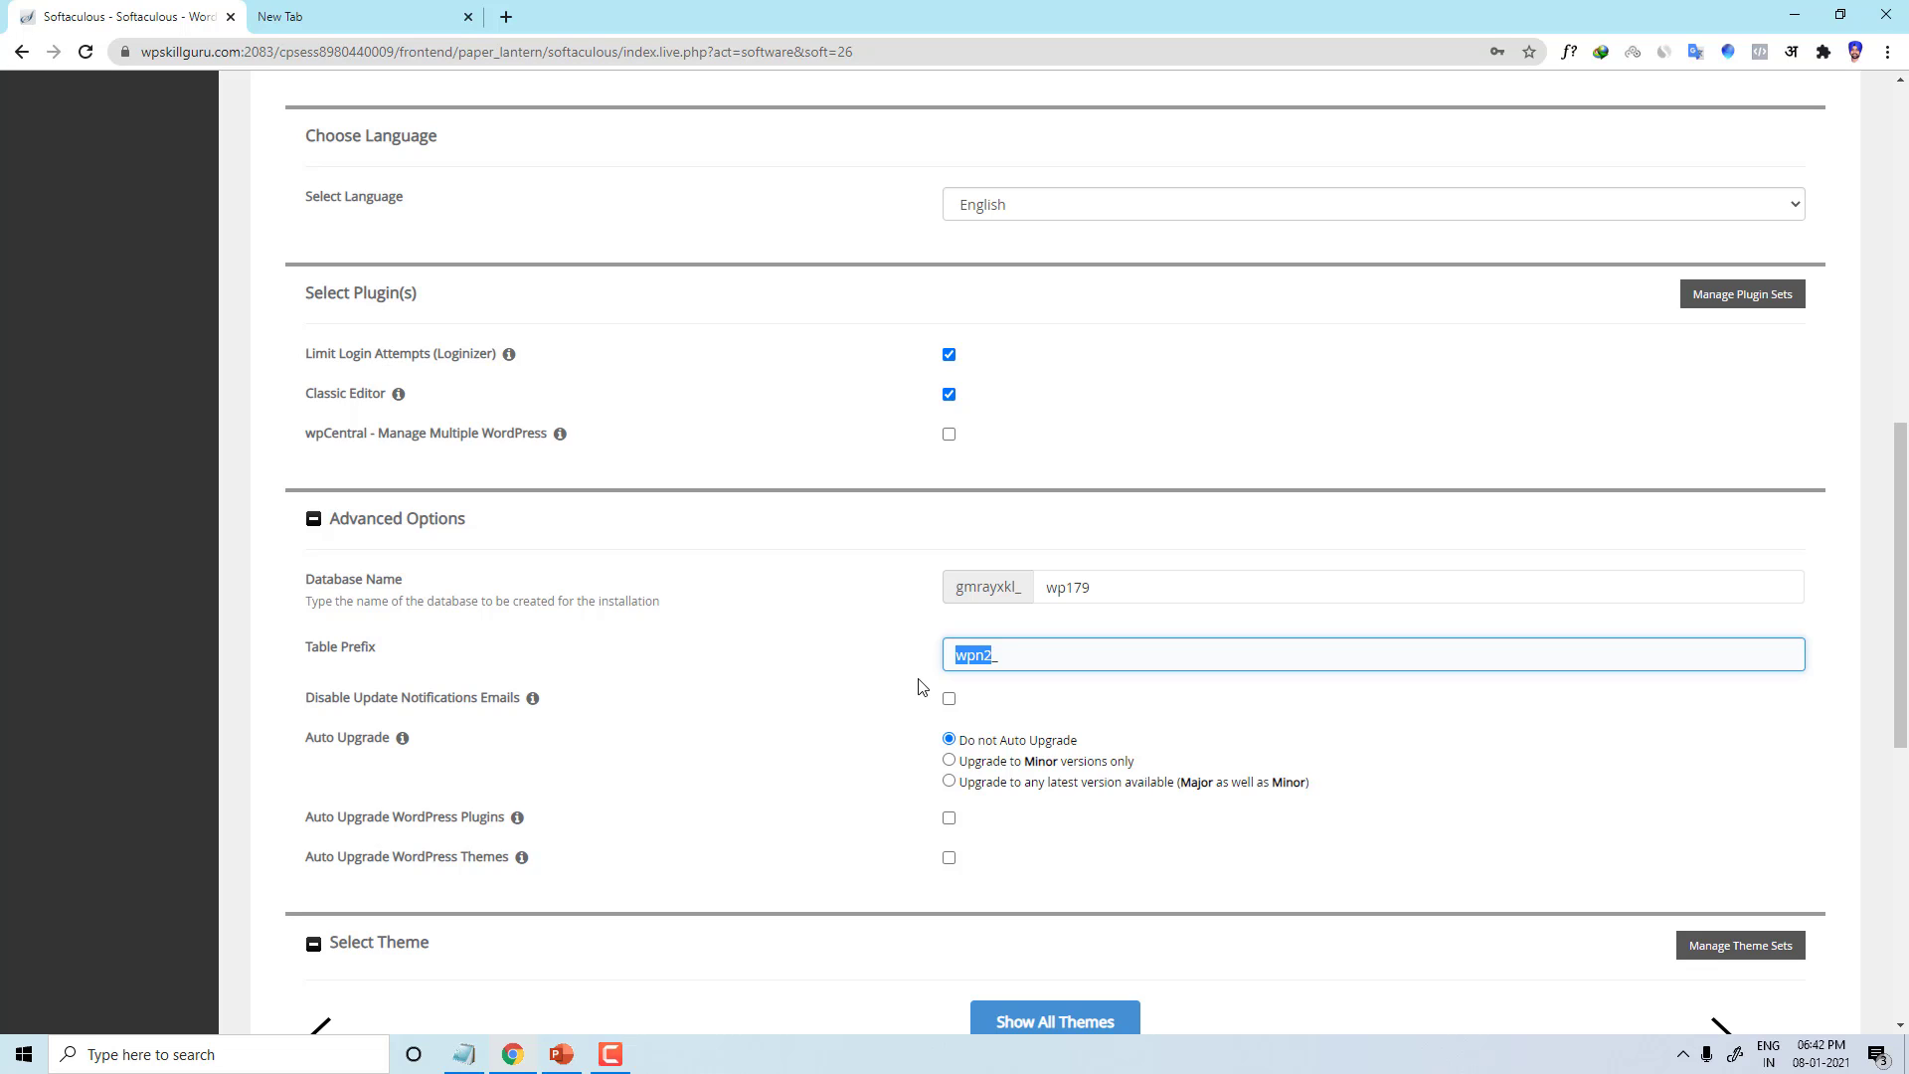
pyautogui.write('Ba')
pyautogui.write('bal_')
pyautogui.click(966, 705)
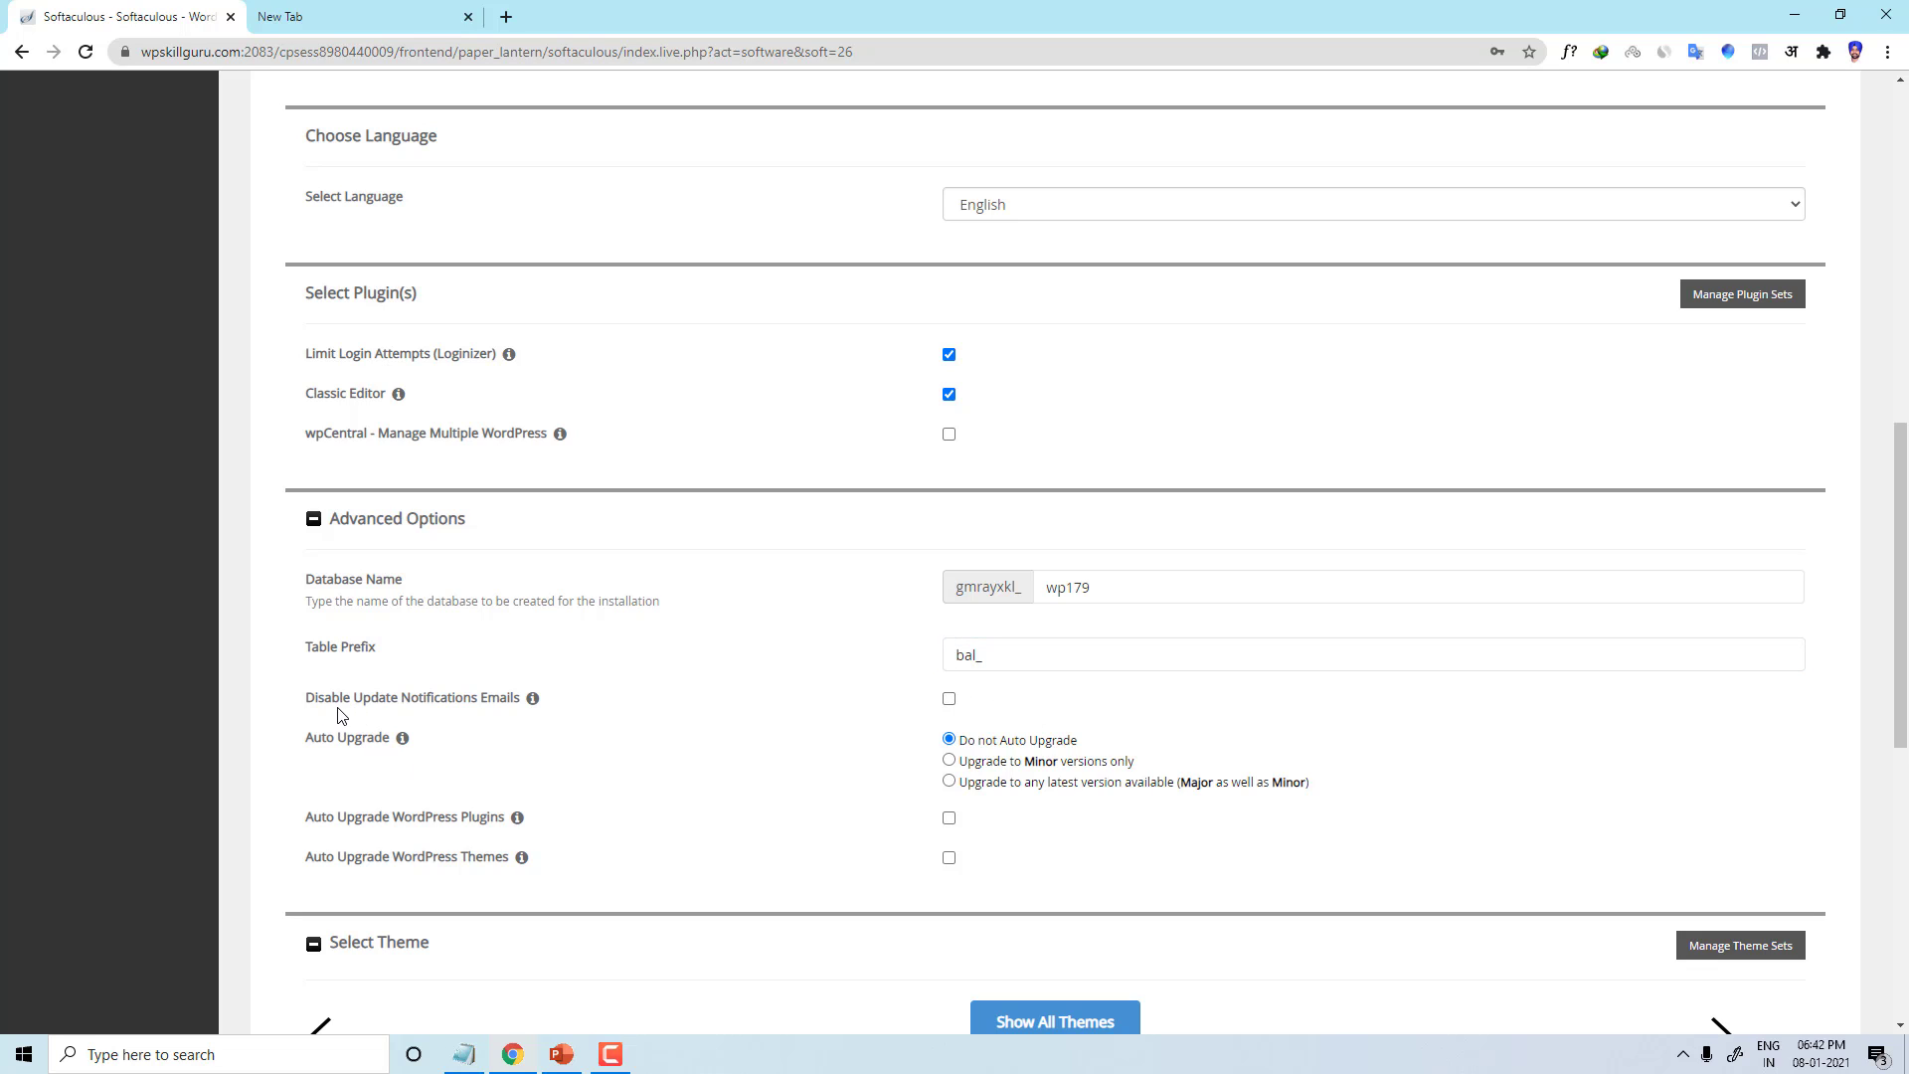
pyautogui.moveTo(532, 698)
pyautogui.scroll(1, 1049, 398)
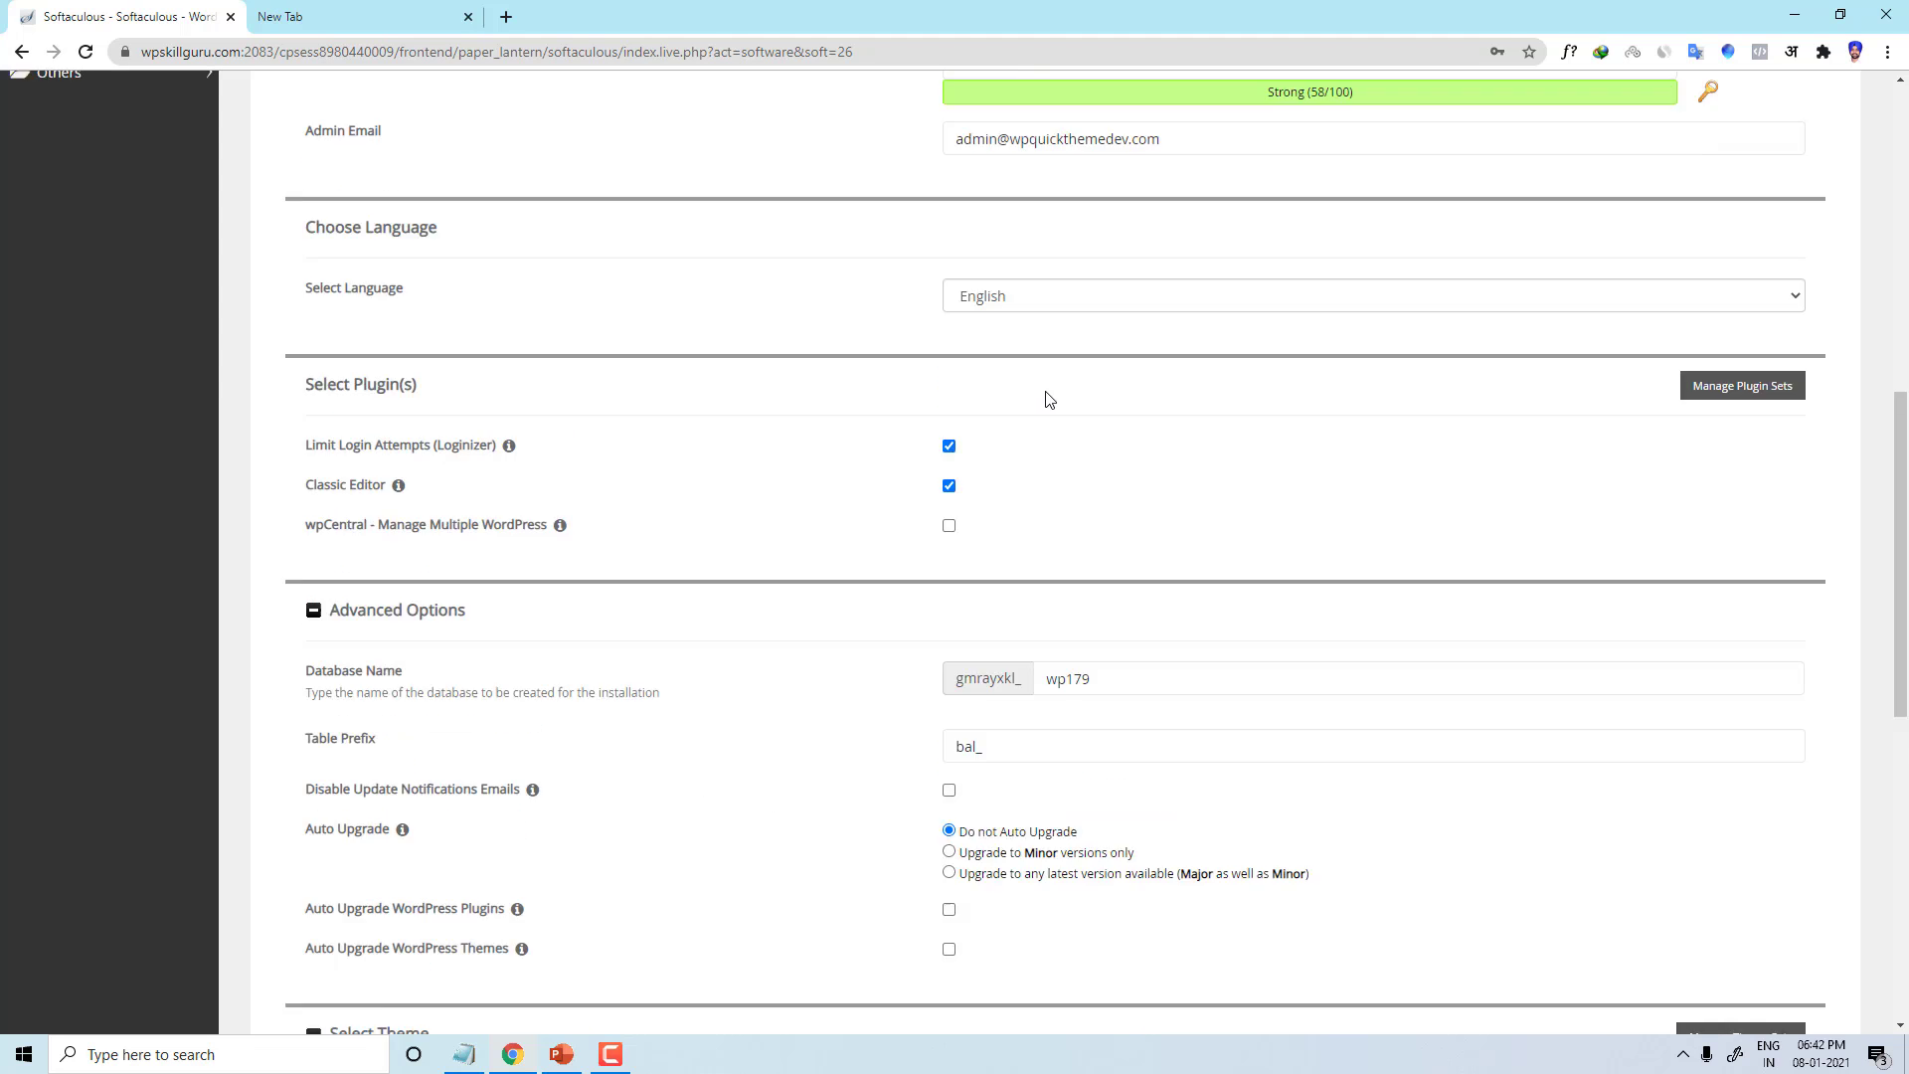
pyautogui.scroll(3, 1034, 467)
pyautogui.scroll(-10, 1034, 467)
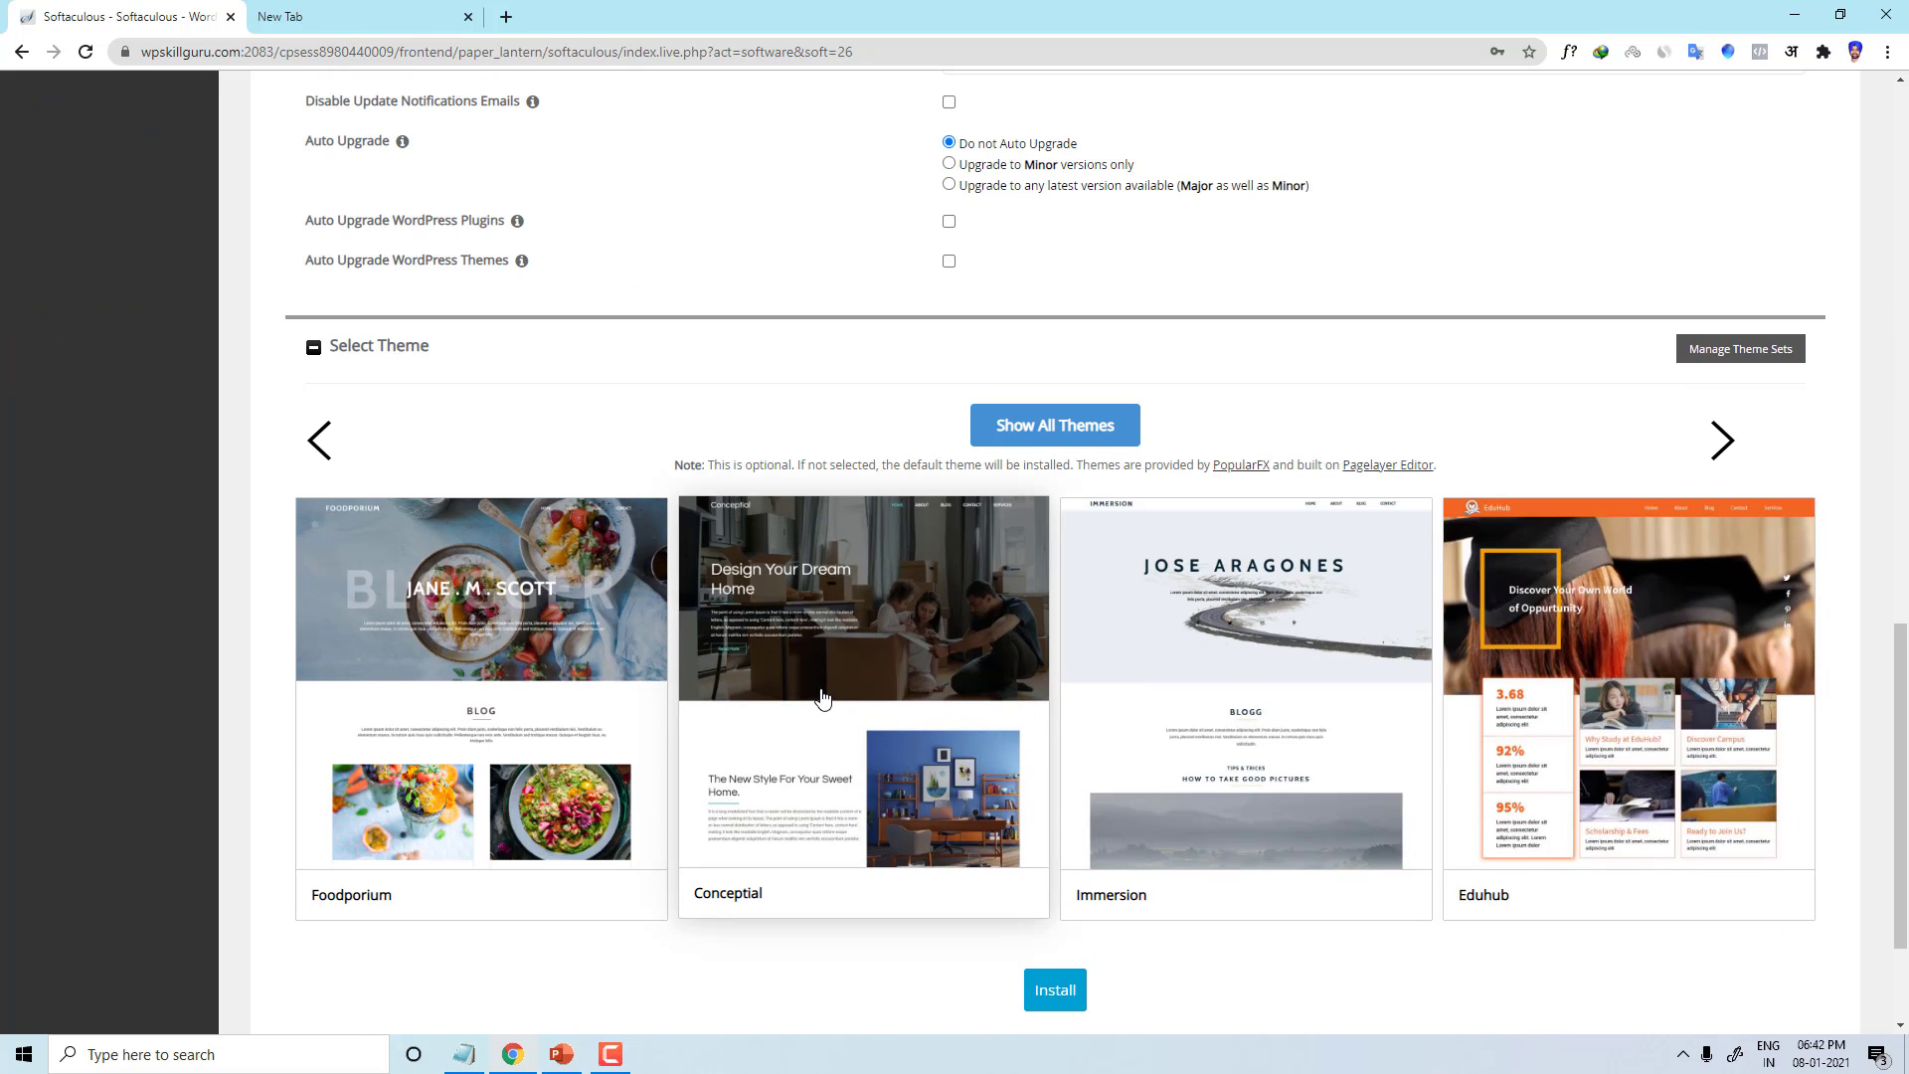
pyautogui.scroll(4, 813, 669)
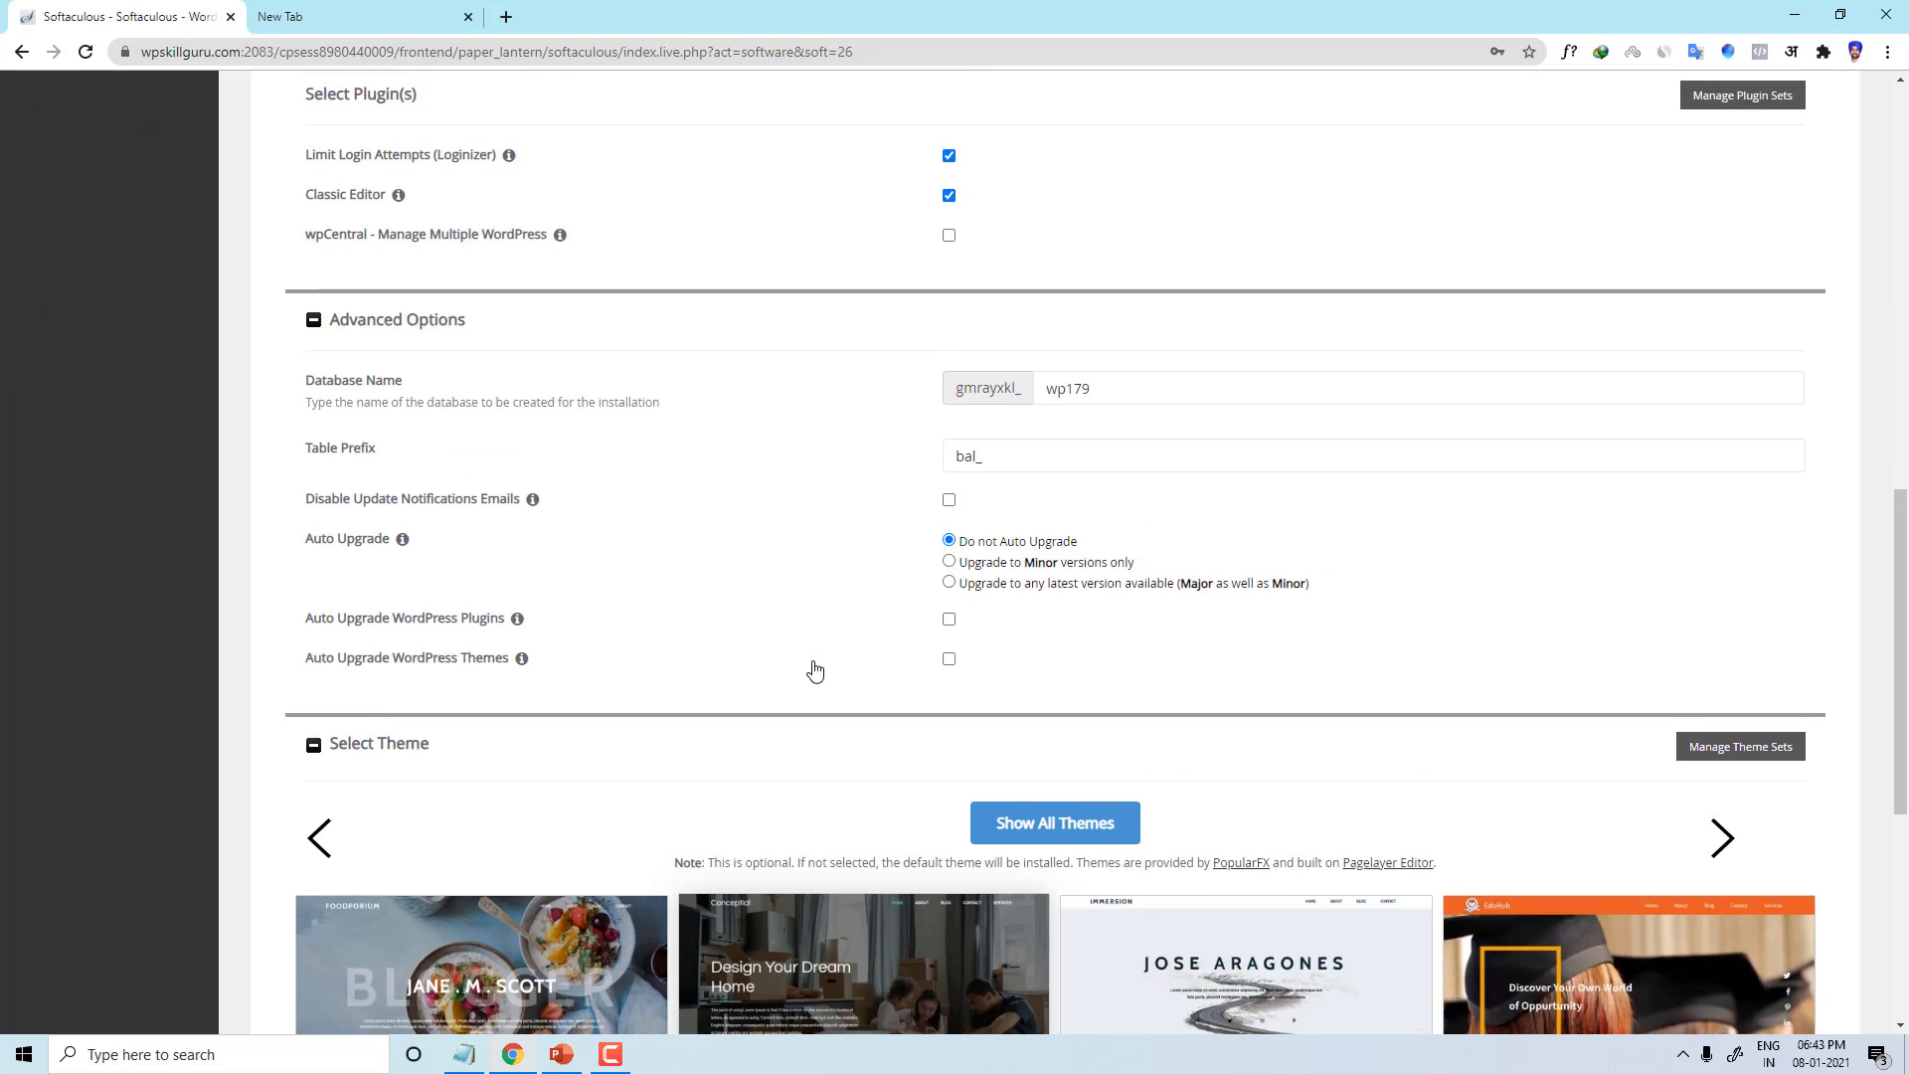
pyautogui.scroll(3, 815, 670)
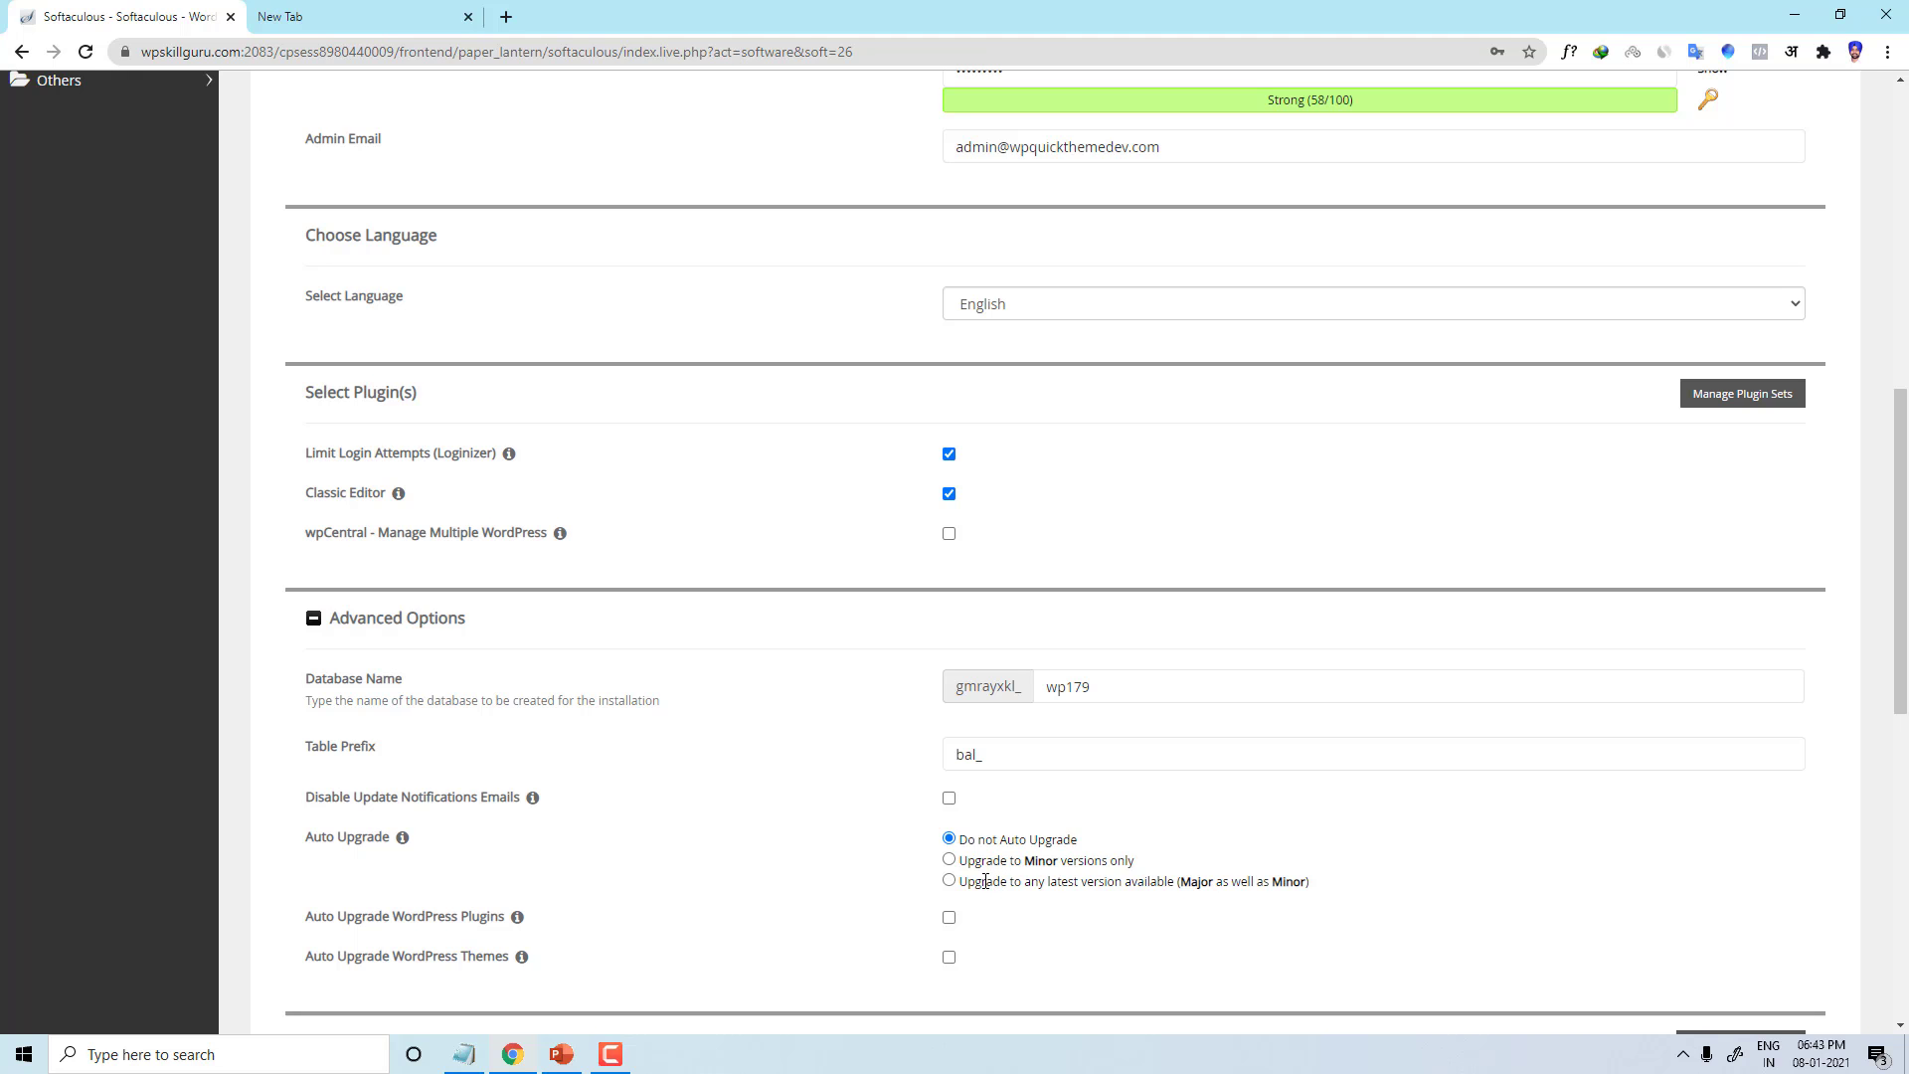
pyautogui.scroll(-3, 984, 882)
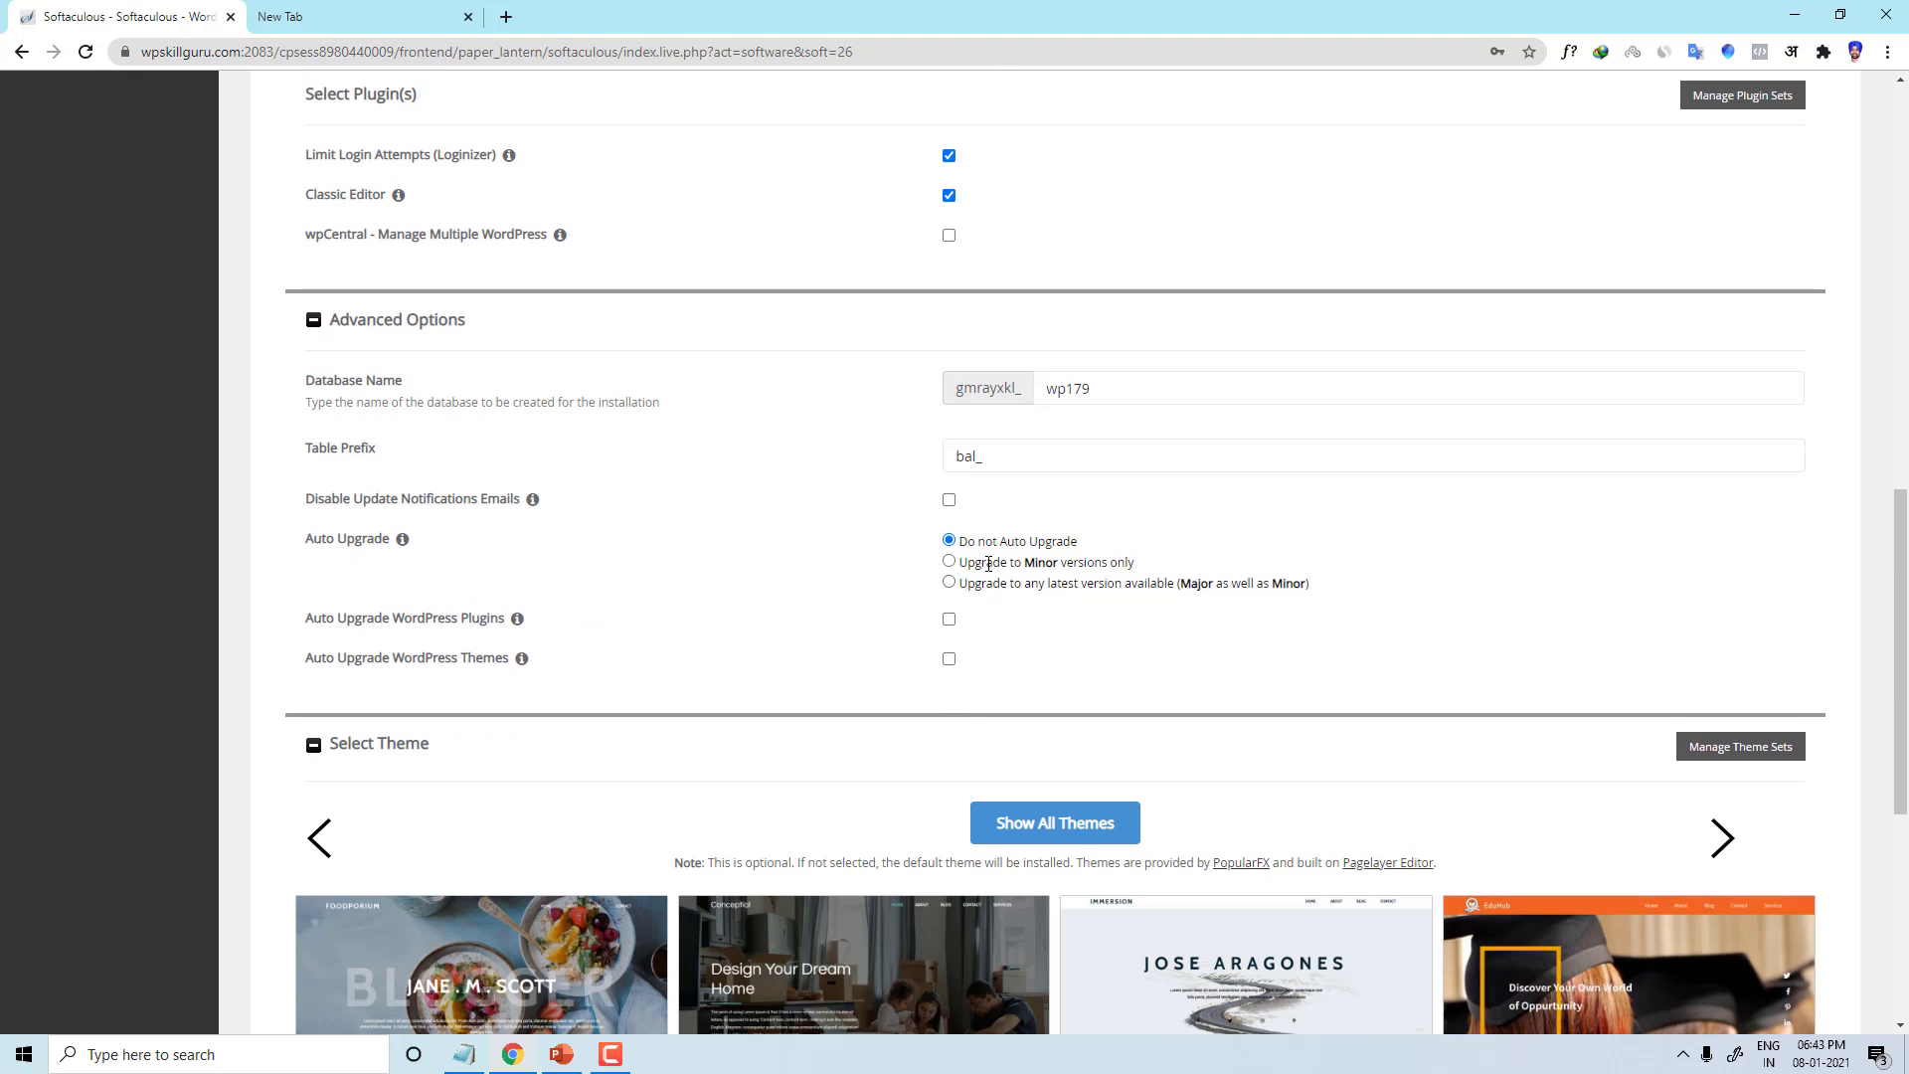
pyautogui.click(948, 583)
pyautogui.click(949, 562)
pyautogui.click(949, 583)
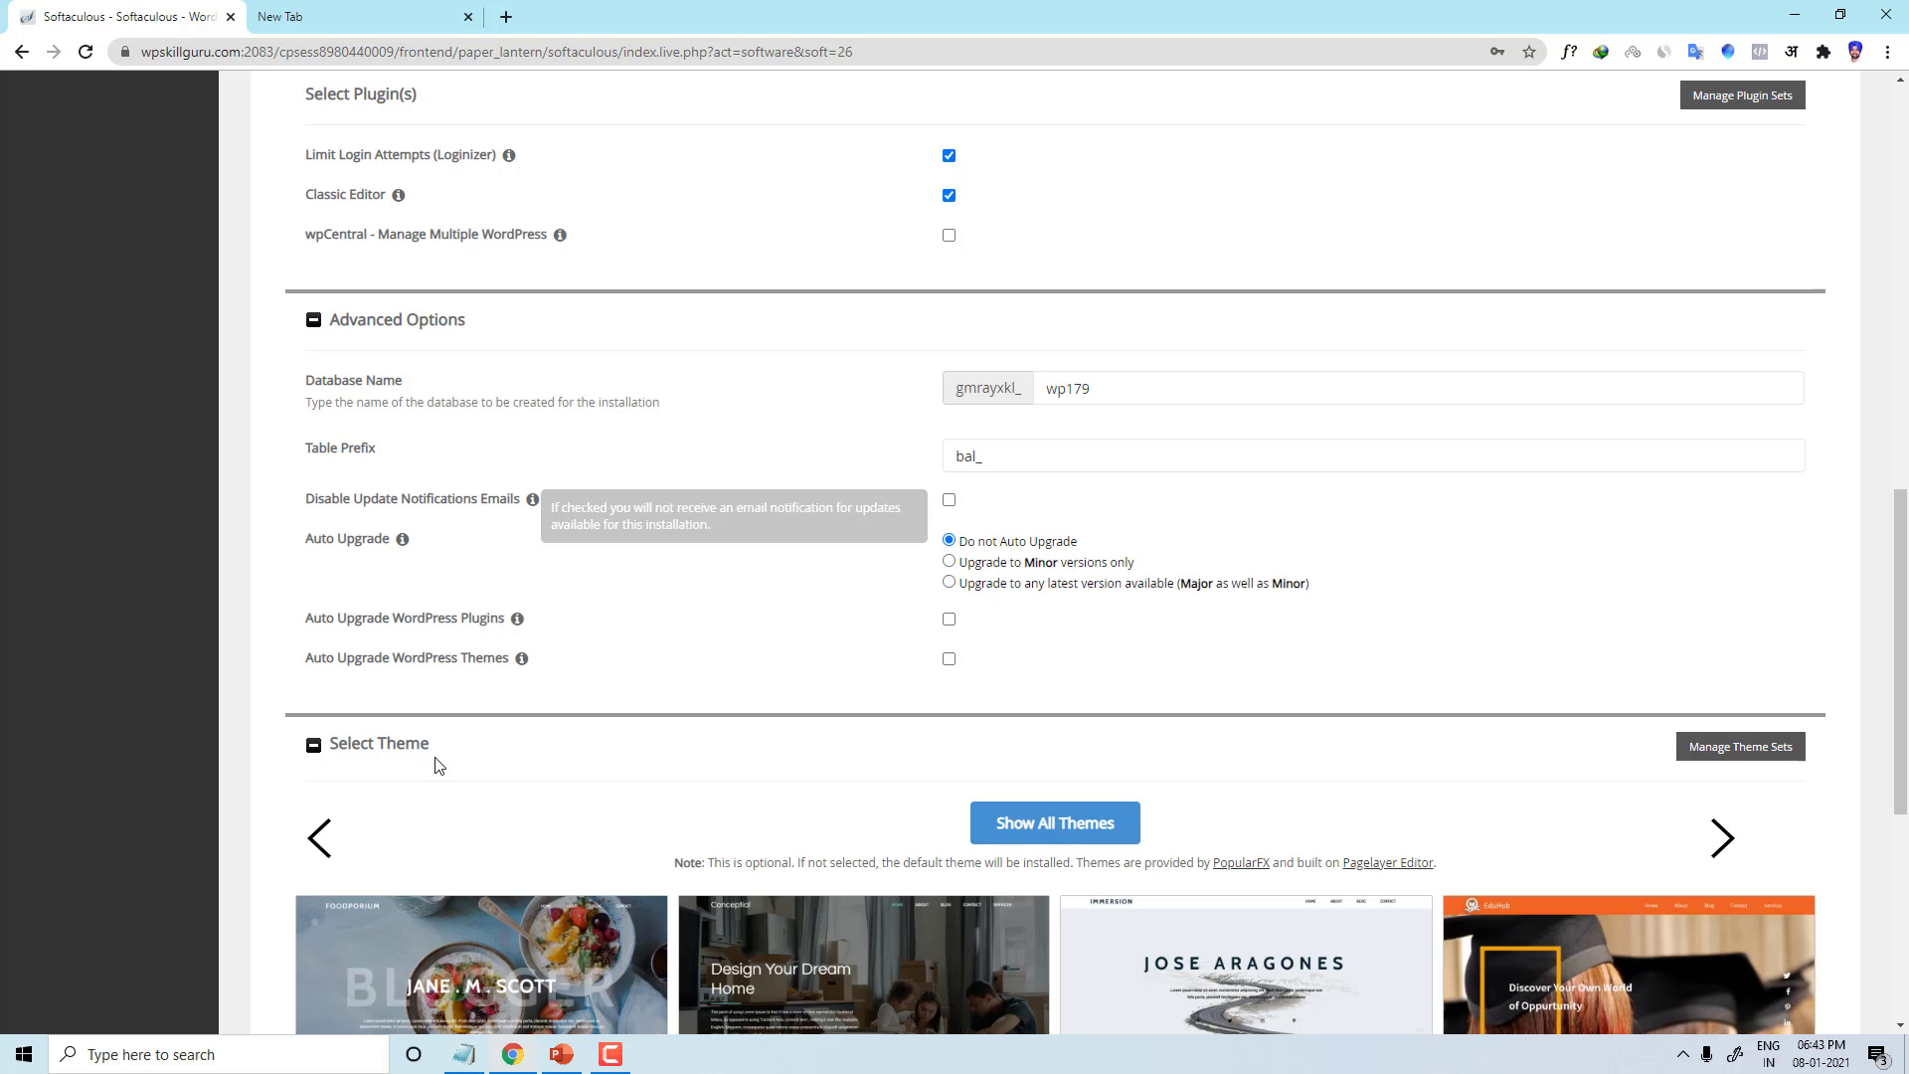
pyautogui.click(949, 659)
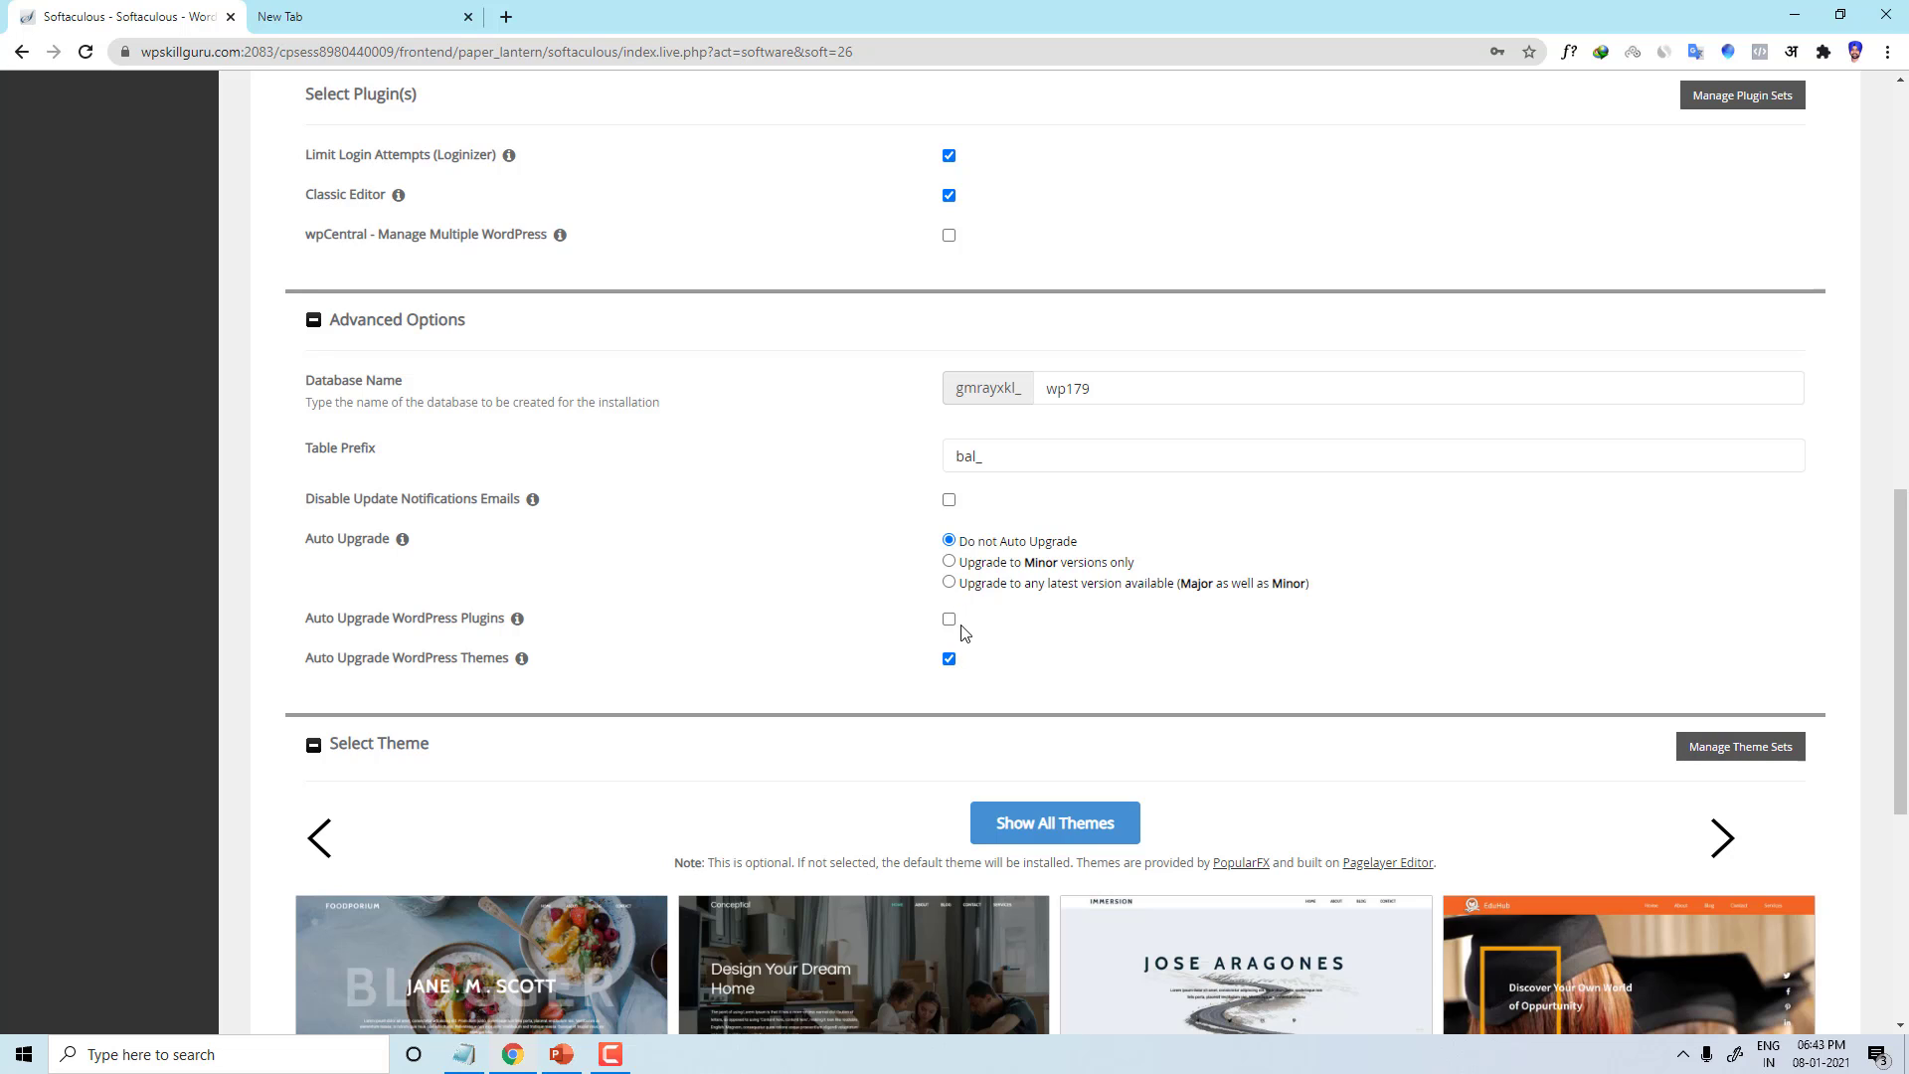
pyautogui.click(950, 619)
pyautogui.click(949, 619)
pyautogui.click(949, 659)
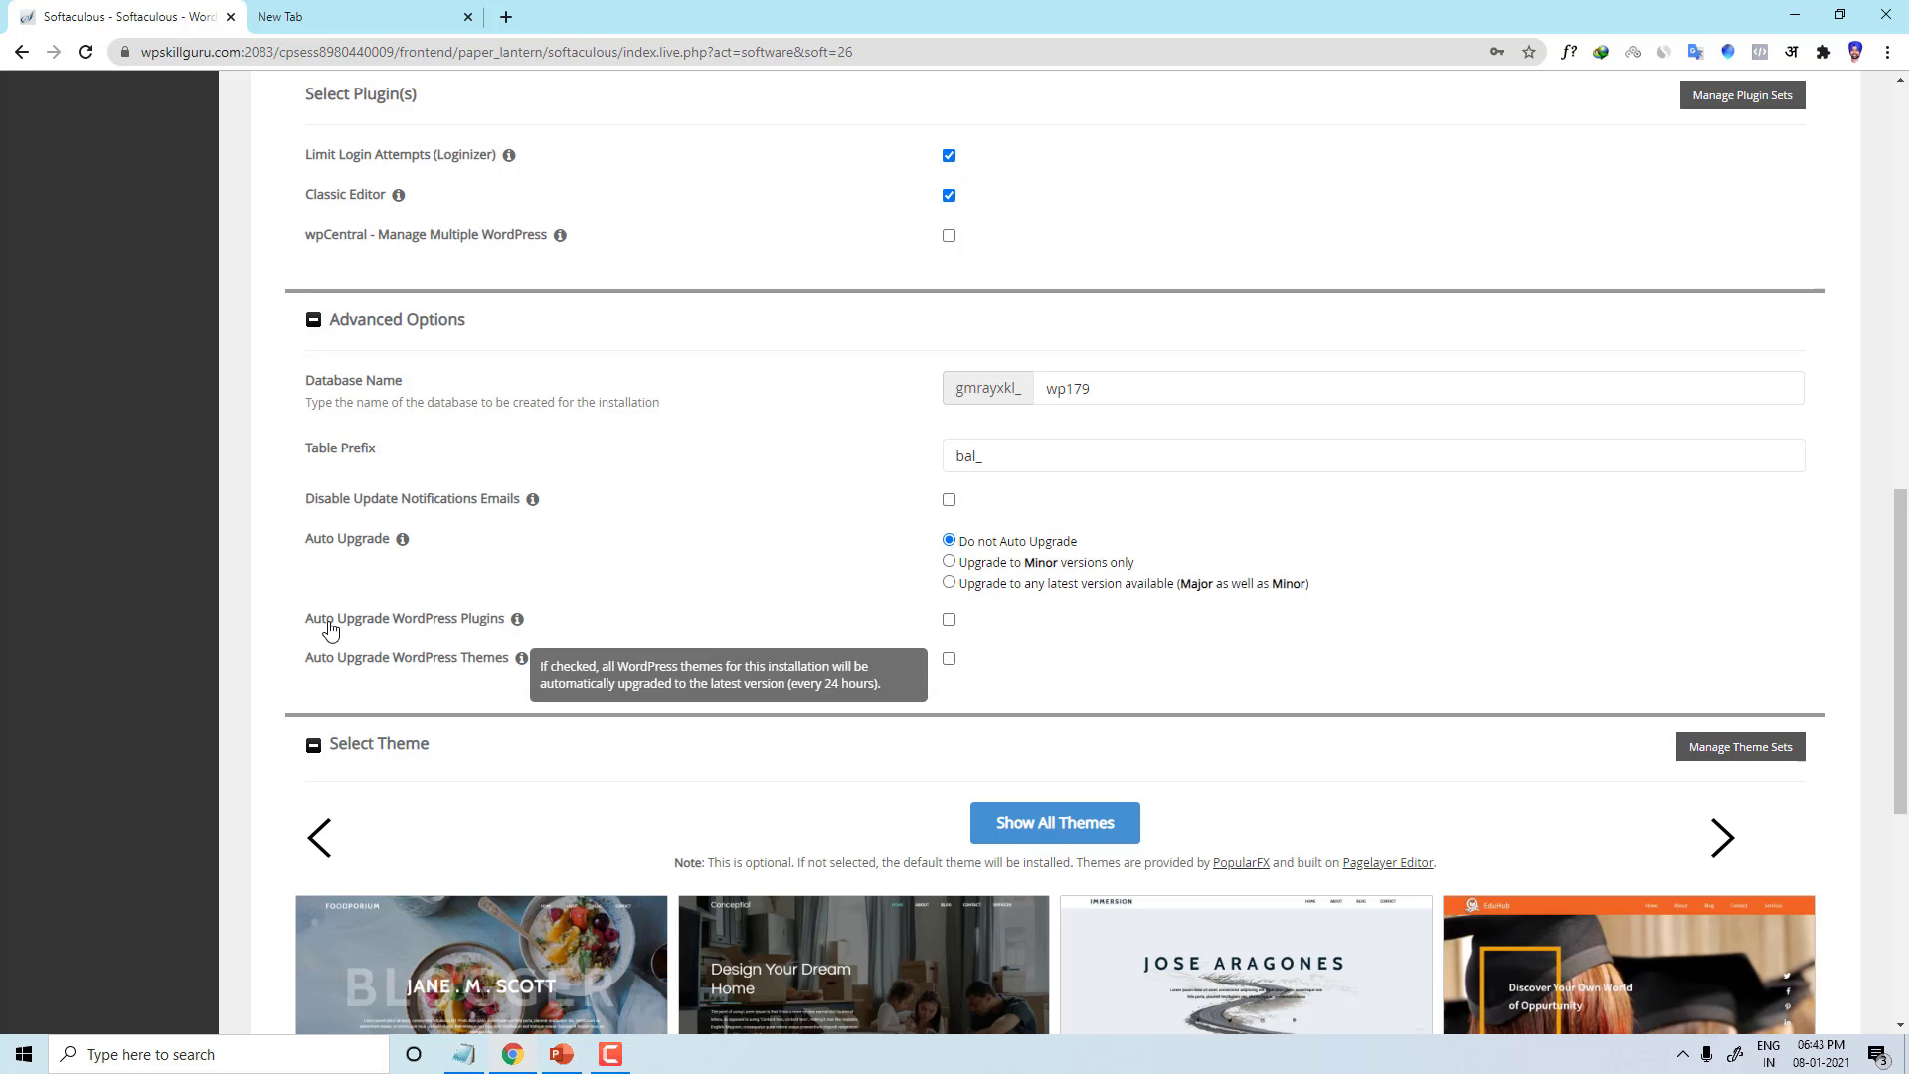
pyautogui.scroll(-4, 537, 666)
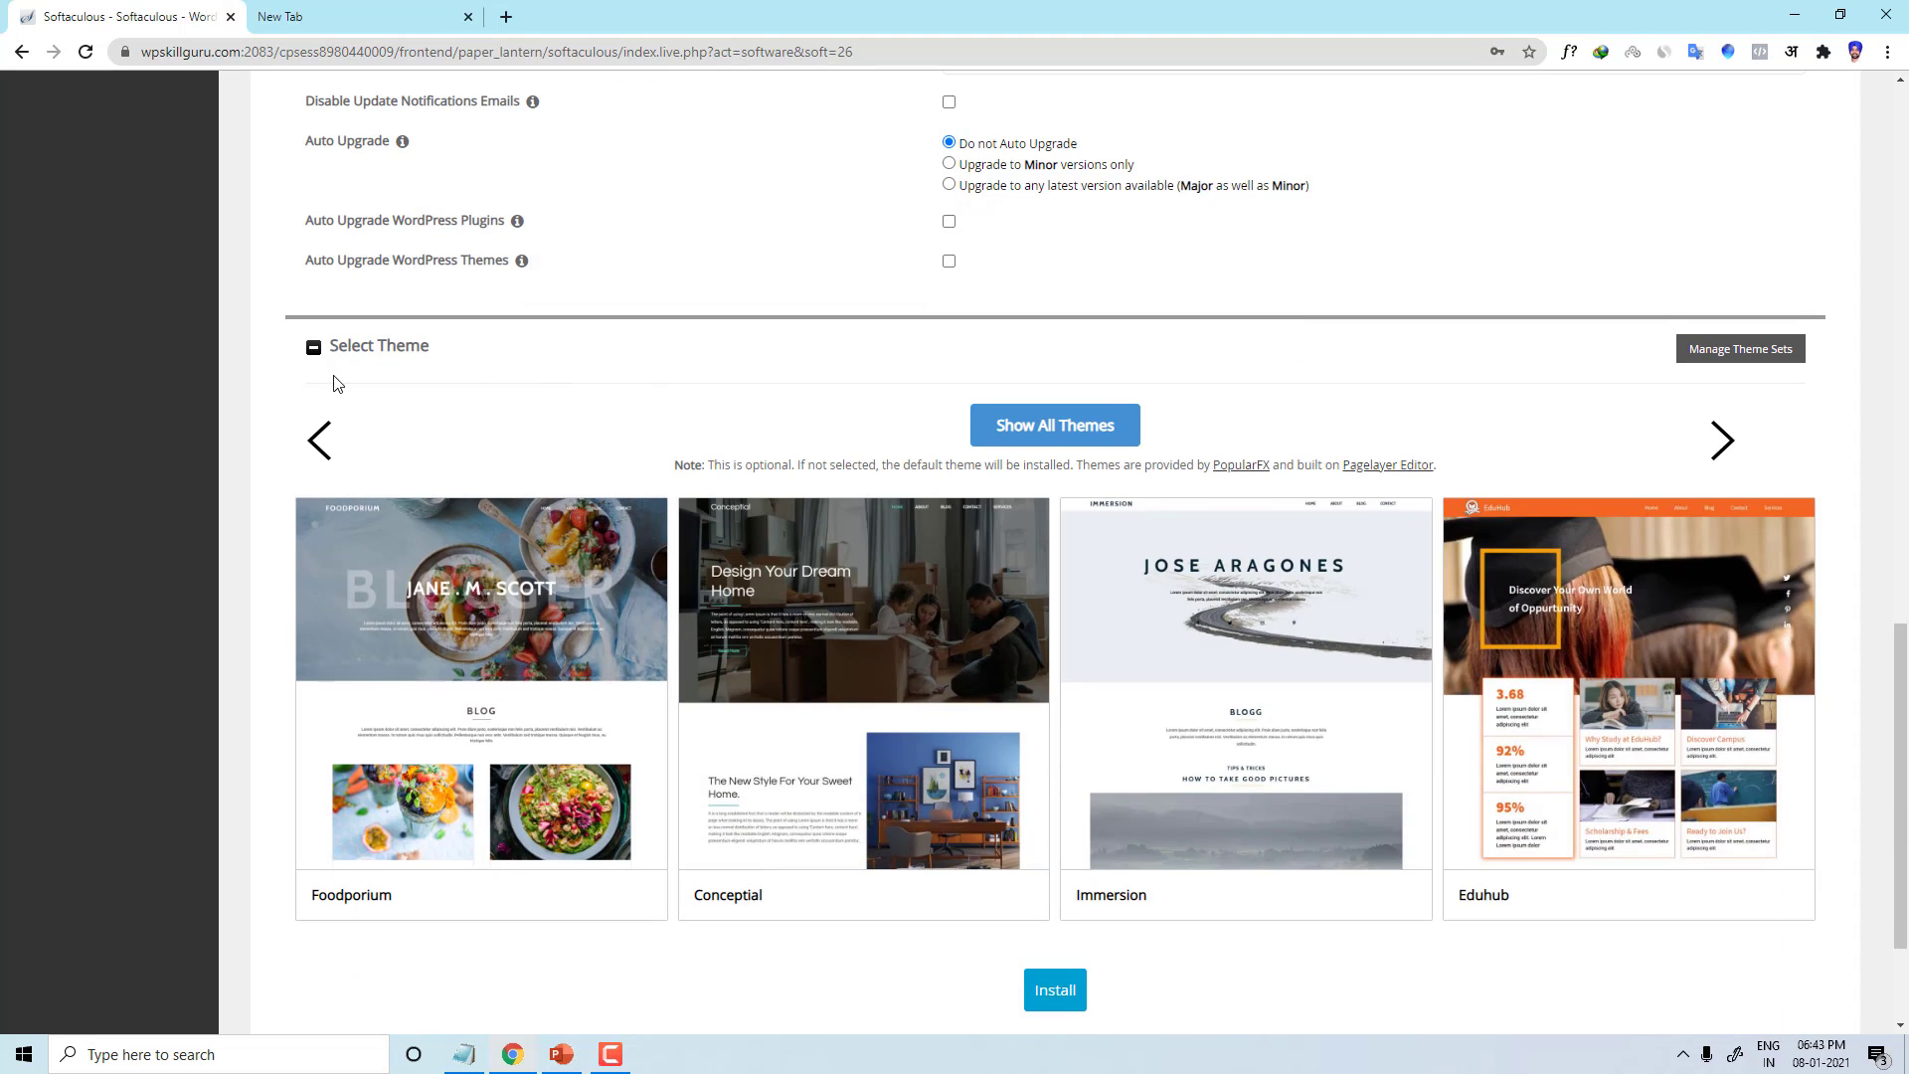
pyautogui.scroll(-1, 557, 648)
pyautogui.scroll(-2, 556, 648)
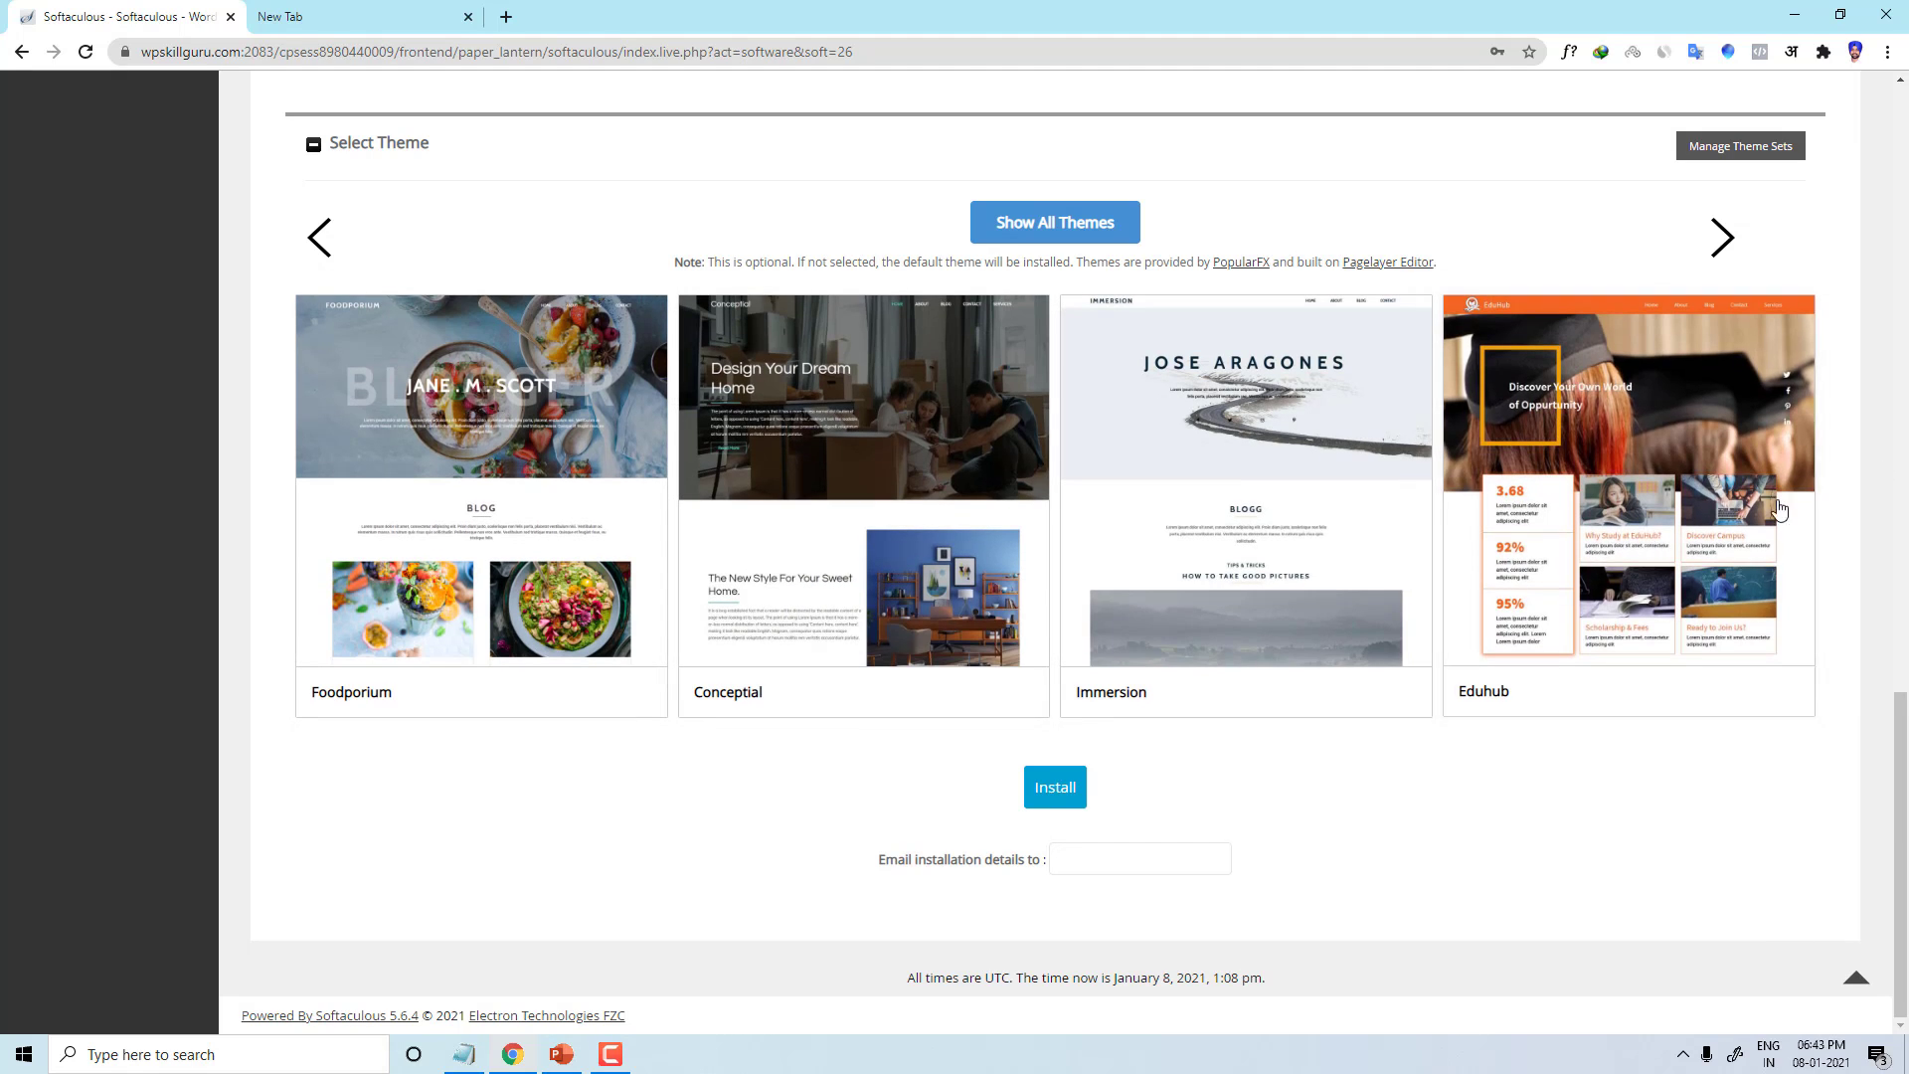
# Step: Preview the Conceptial theme and select it for the installation
pyautogui.click(860, 497)
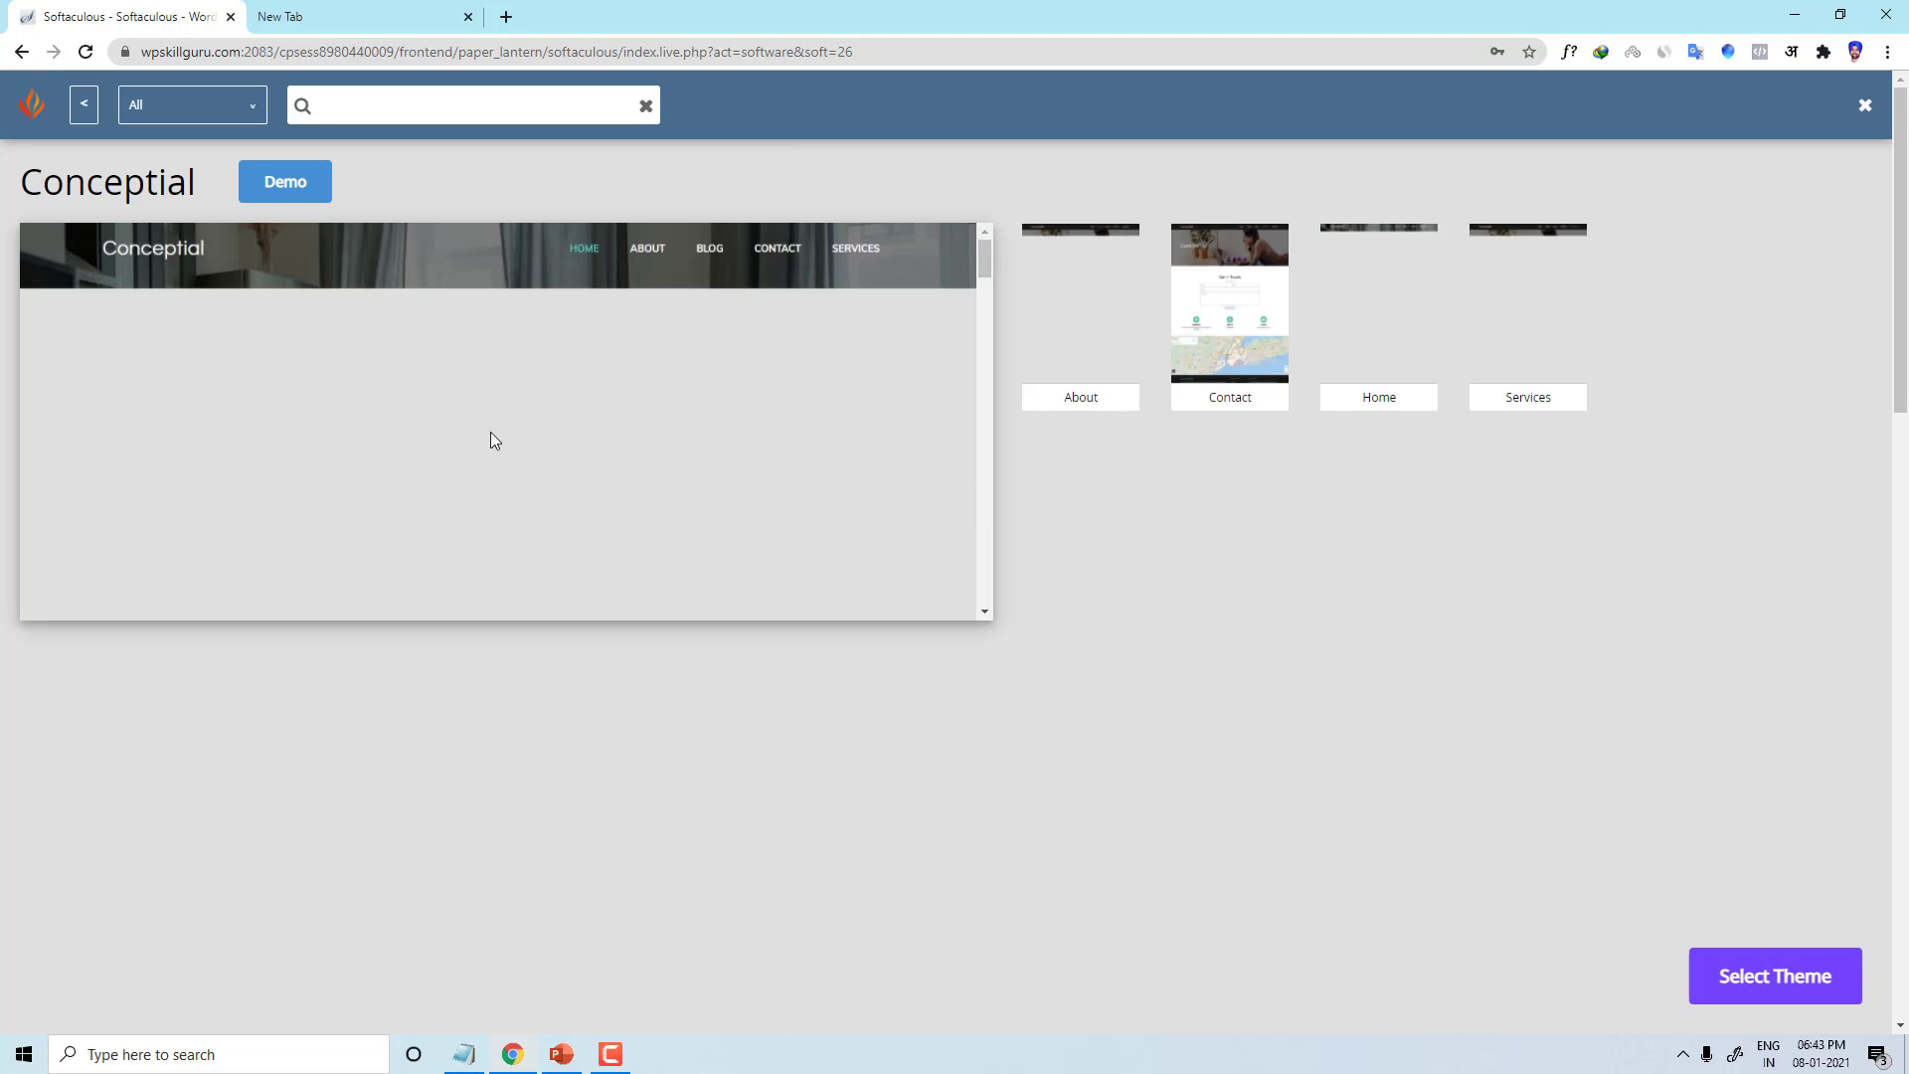
pyautogui.click(1775, 976)
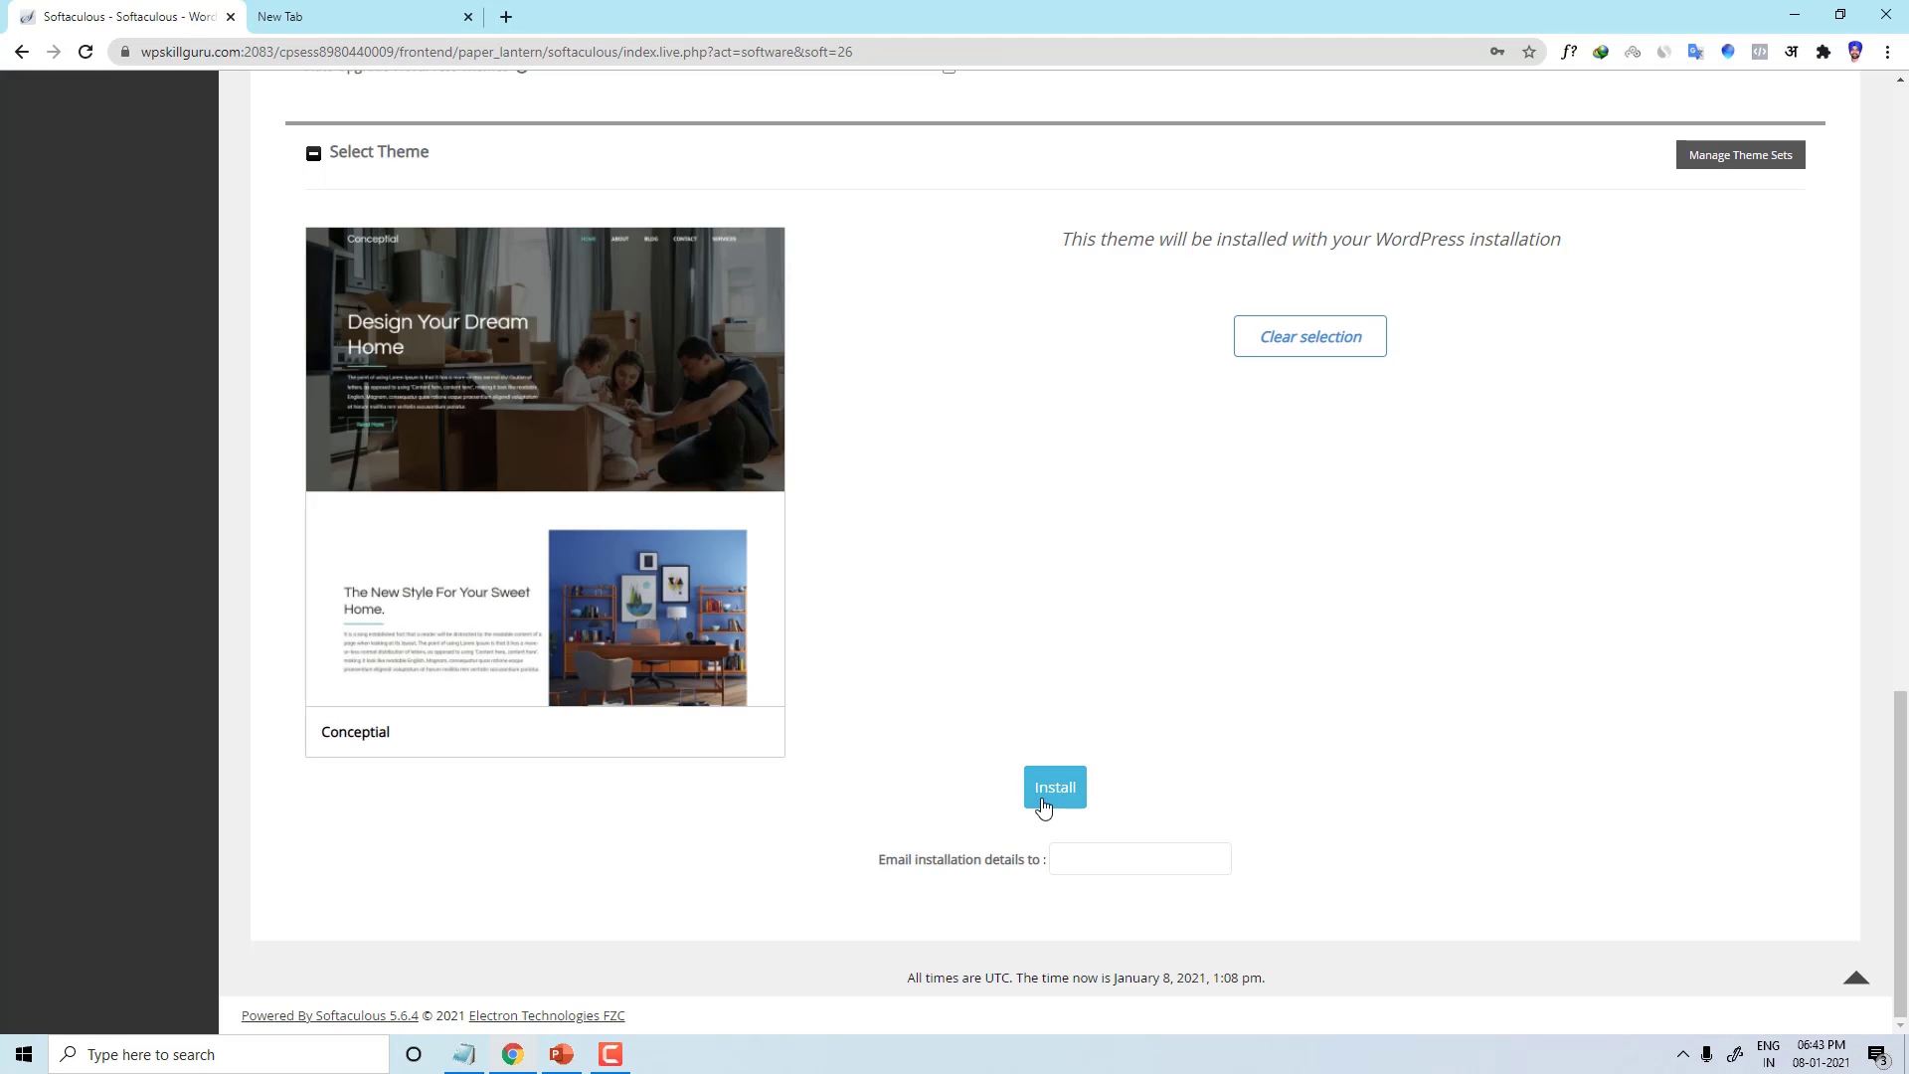
pyautogui.scroll(4, 742, 597)
pyautogui.scroll(-4, 868, 767)
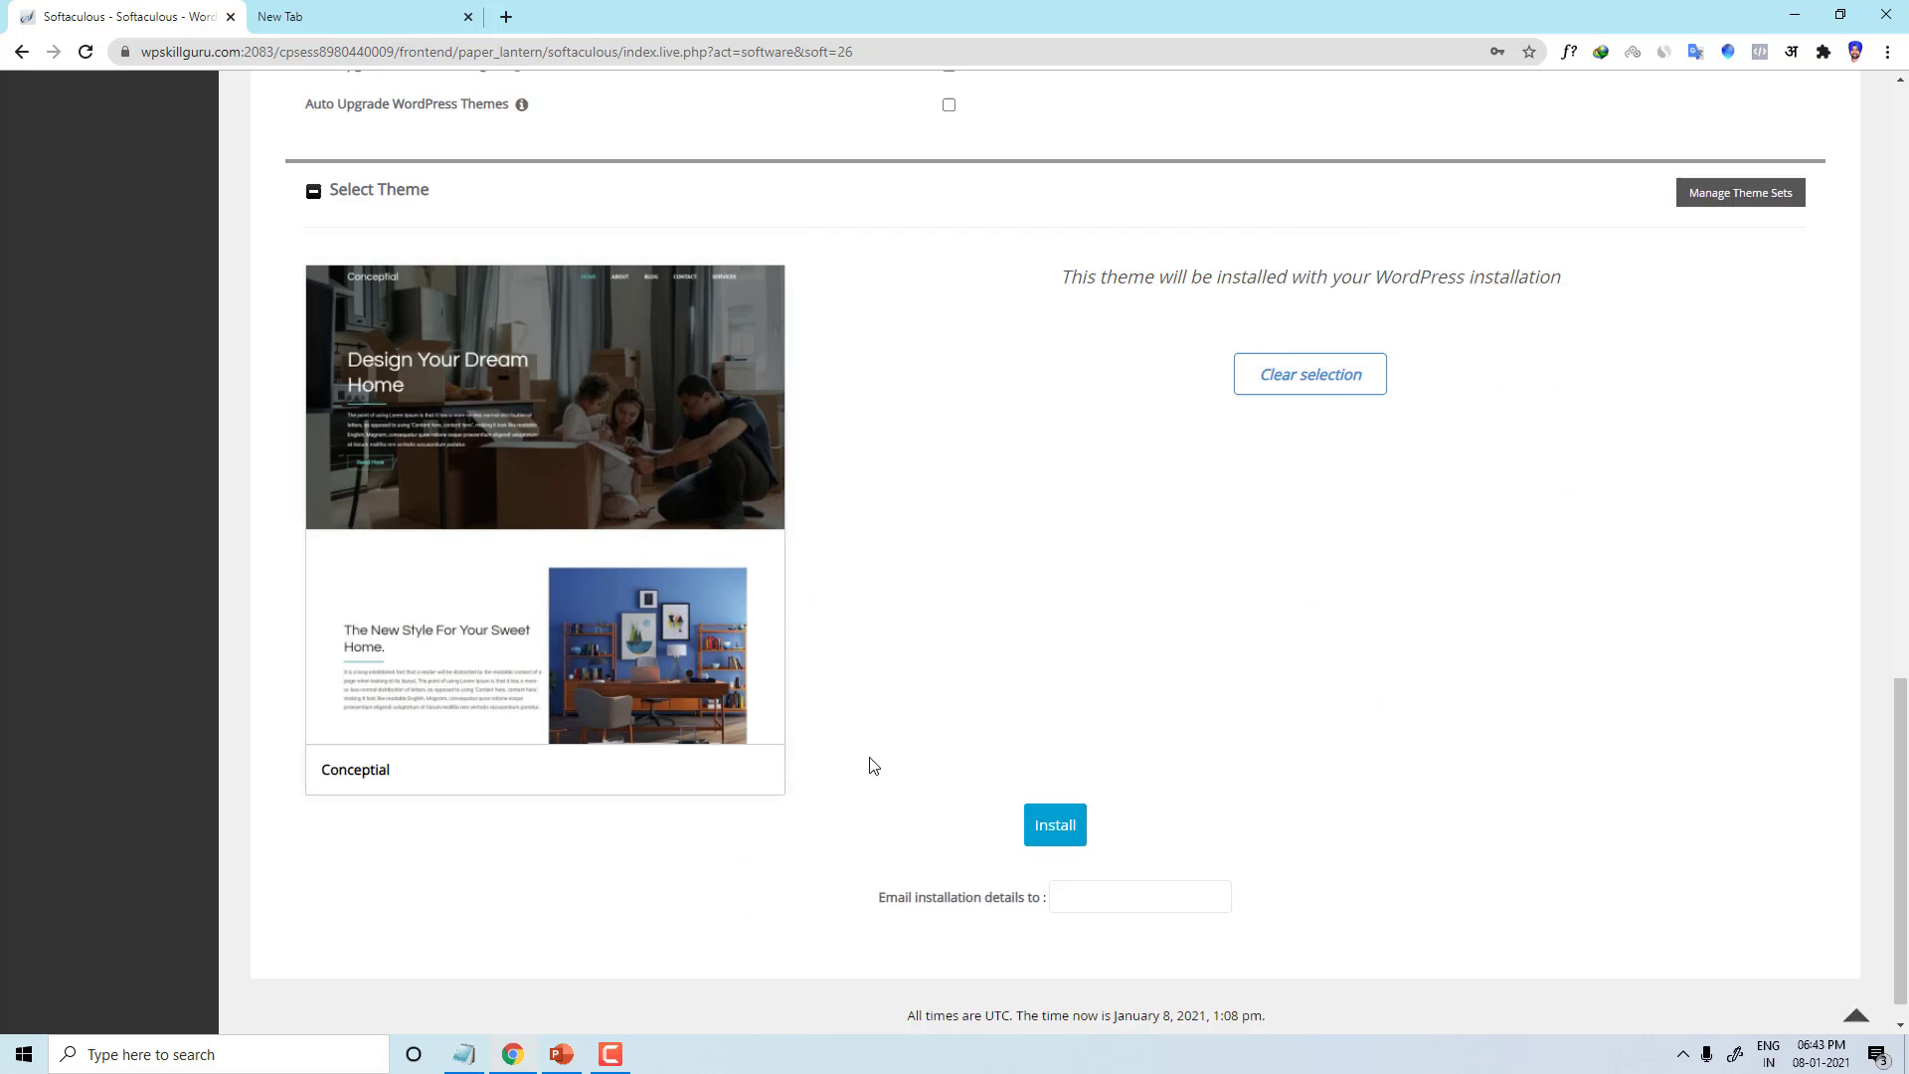
# Step: Fill the 'Email installation details to' field with a saved e-mail address
pyautogui.click(1080, 786)
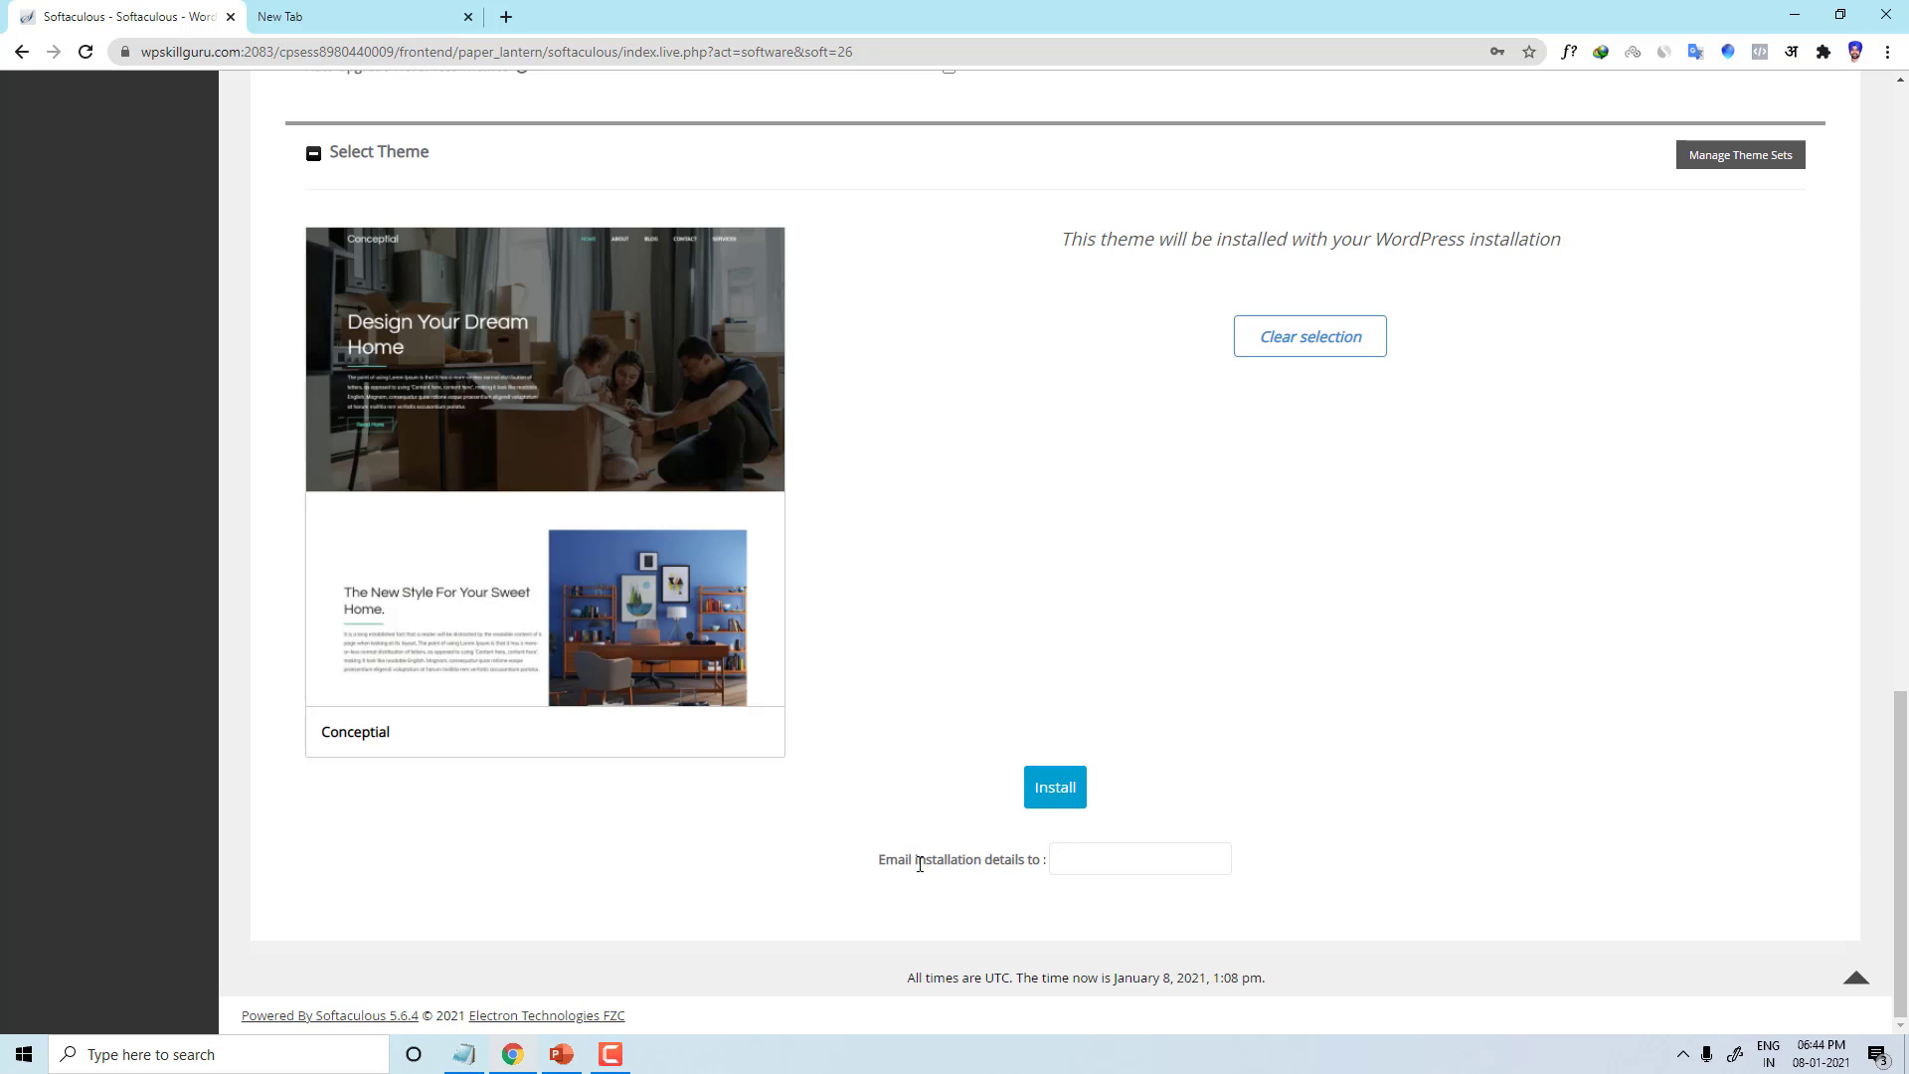
pyautogui.moveTo(920, 864); pyautogui.dragTo(1024, 863)
pyautogui.click(1115, 867)
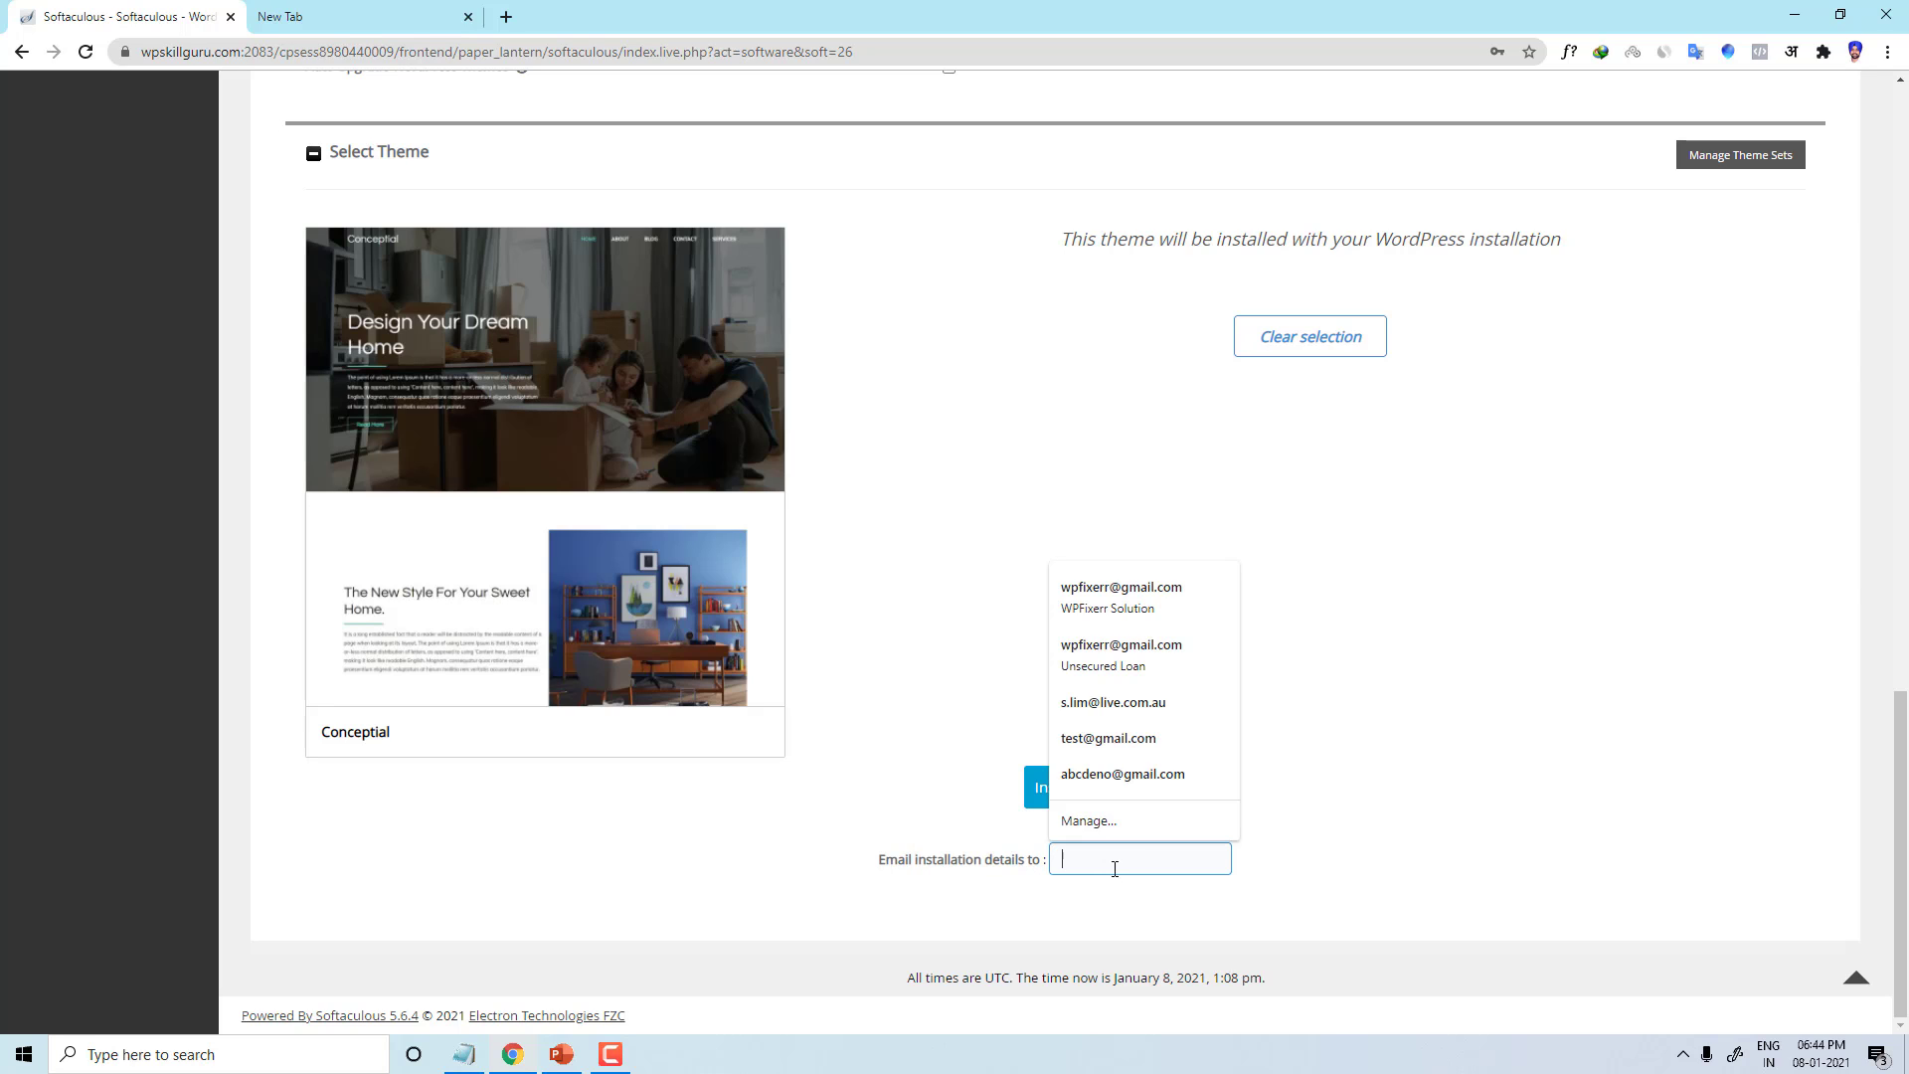
pyautogui.click(1442, 814)
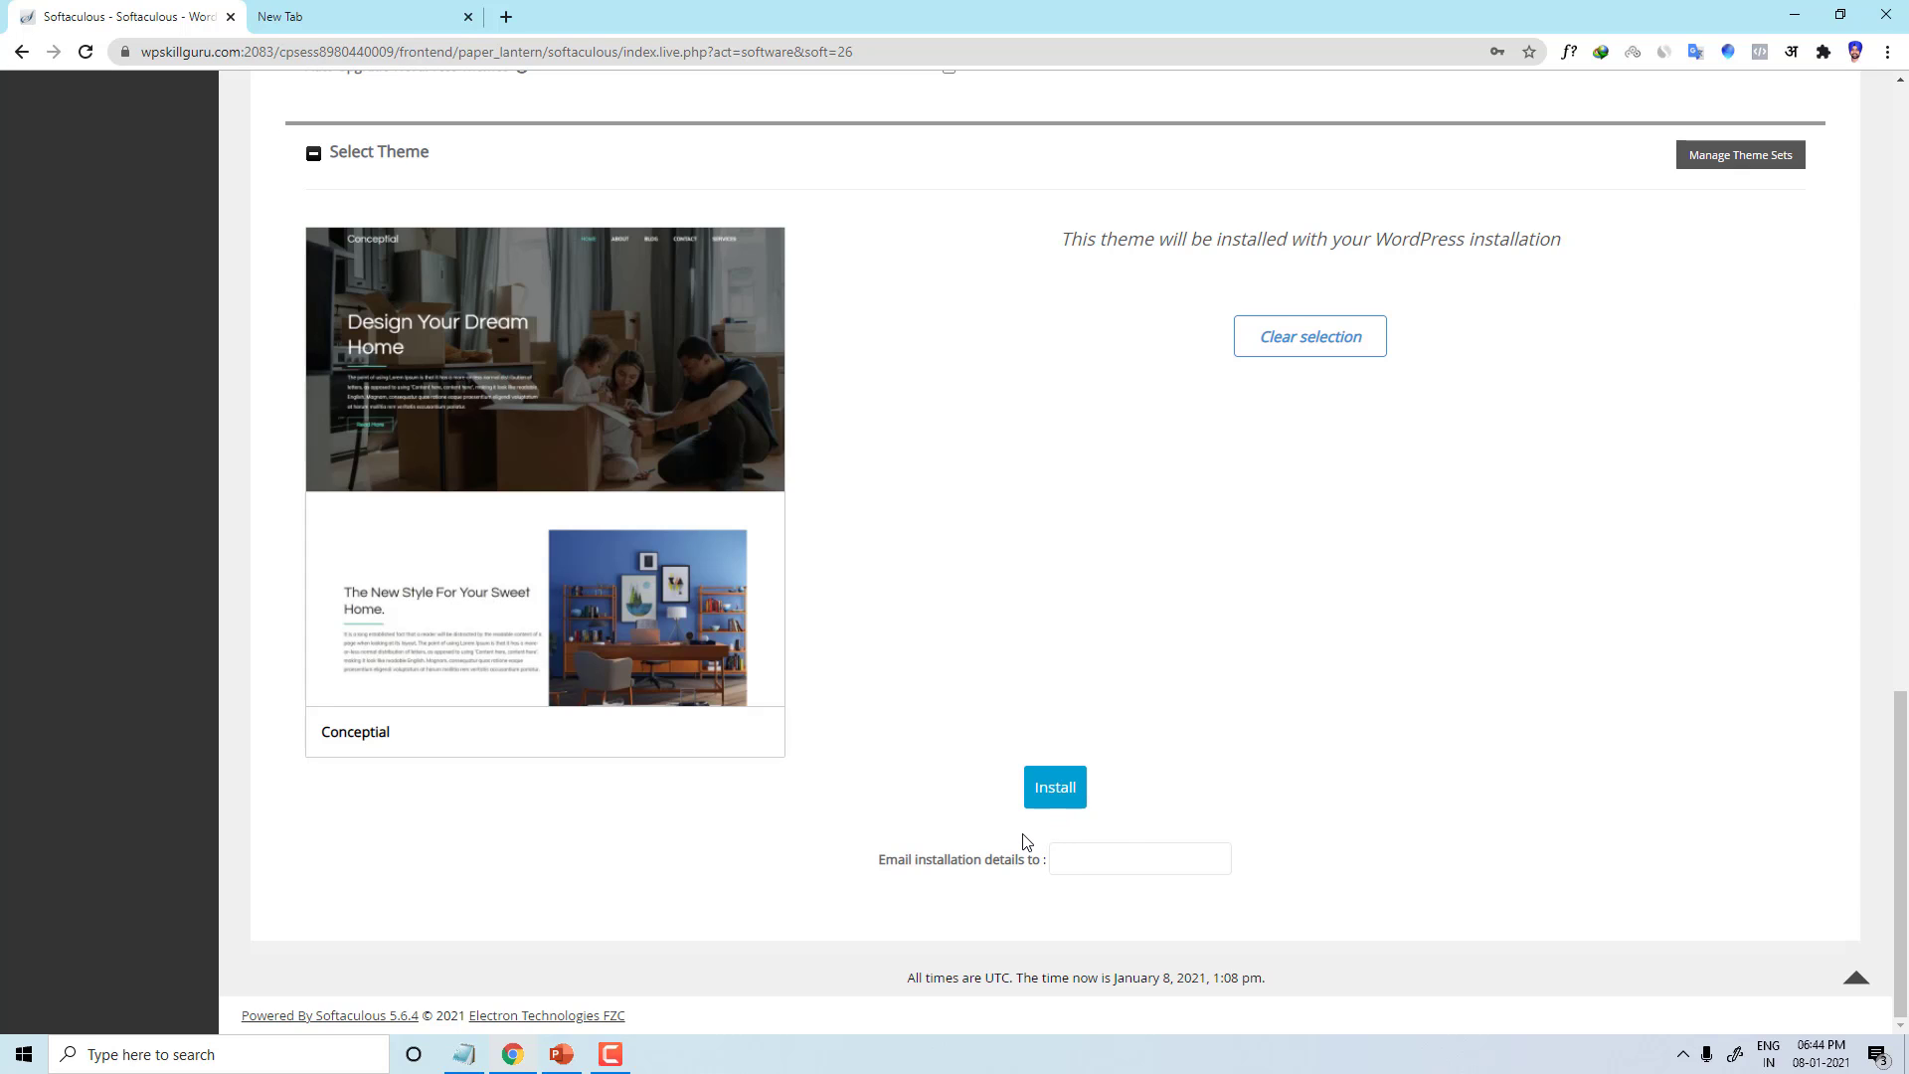
pyautogui.click(1093, 858)
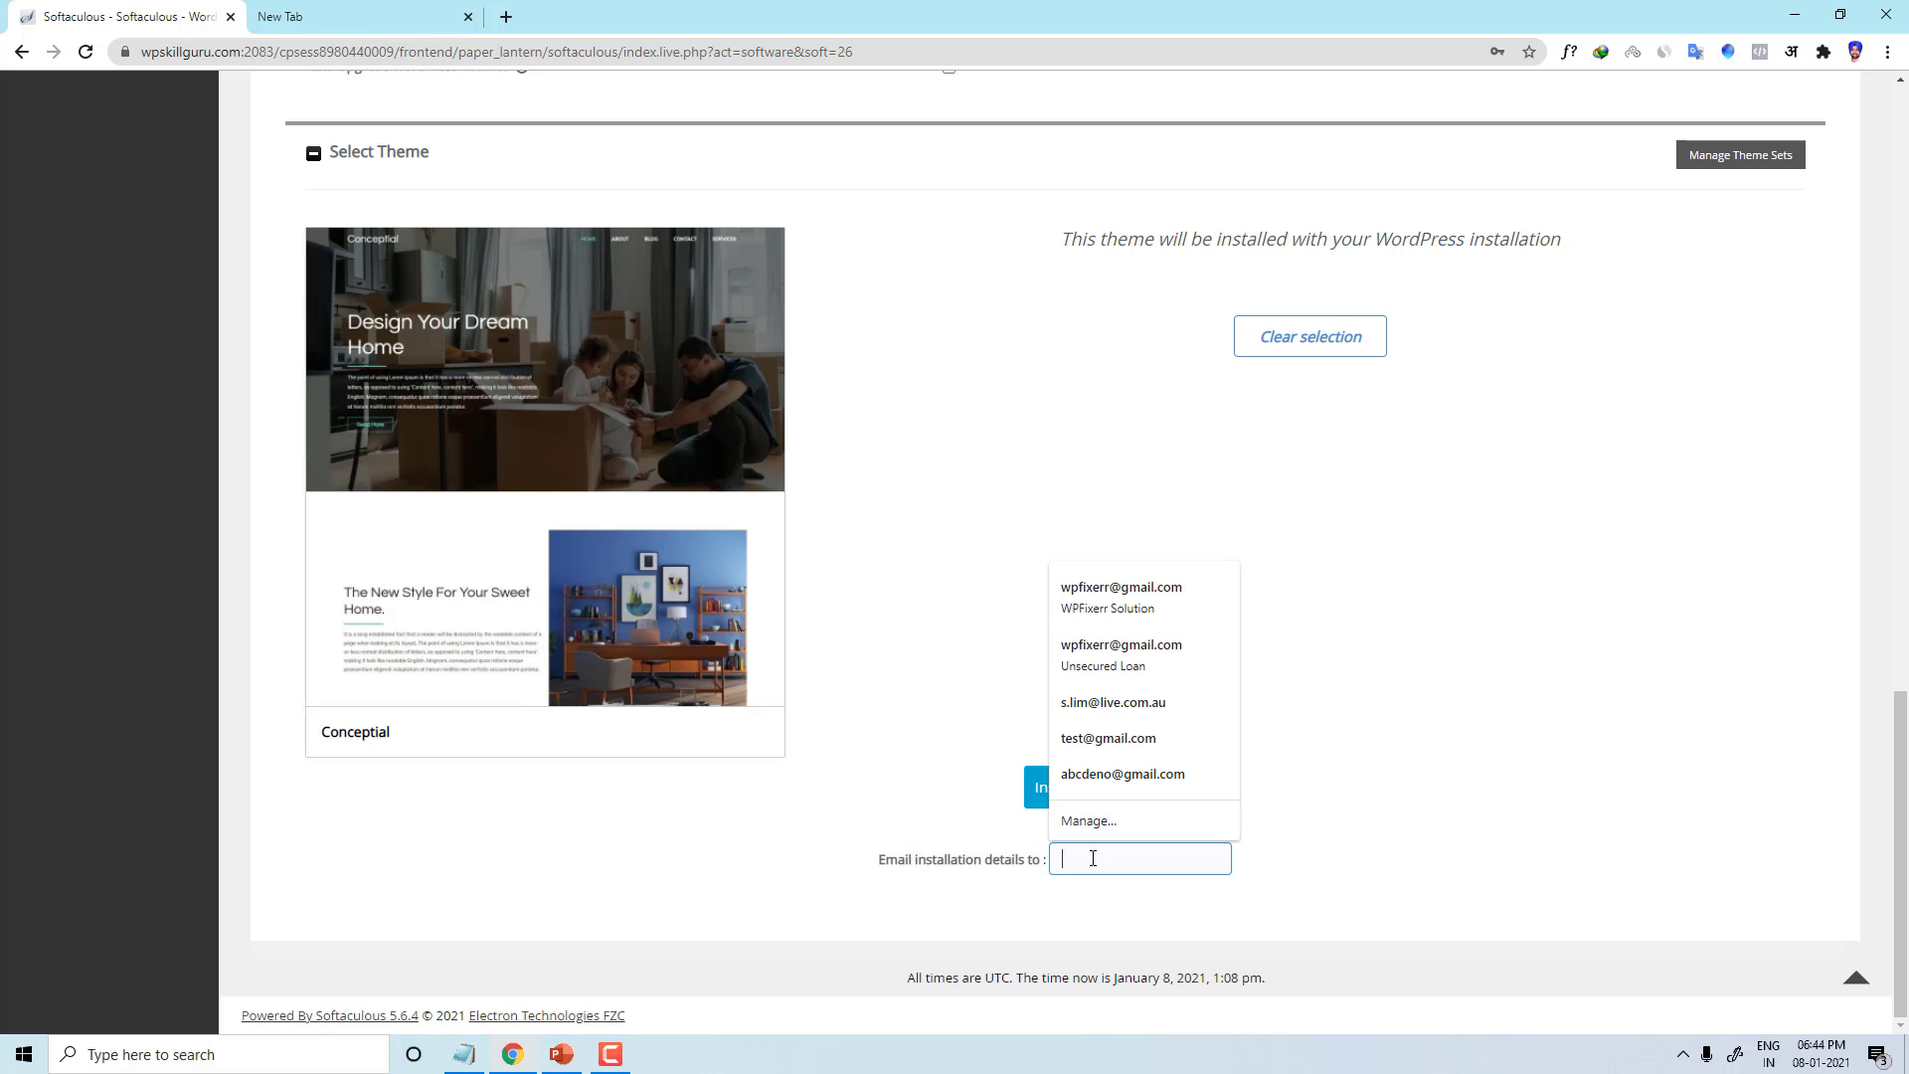
pyautogui.click(1099, 609)
# Step: Run the WordPress installation and dismiss the browser's save-password prompt until success appears
pyautogui.click(1055, 790)
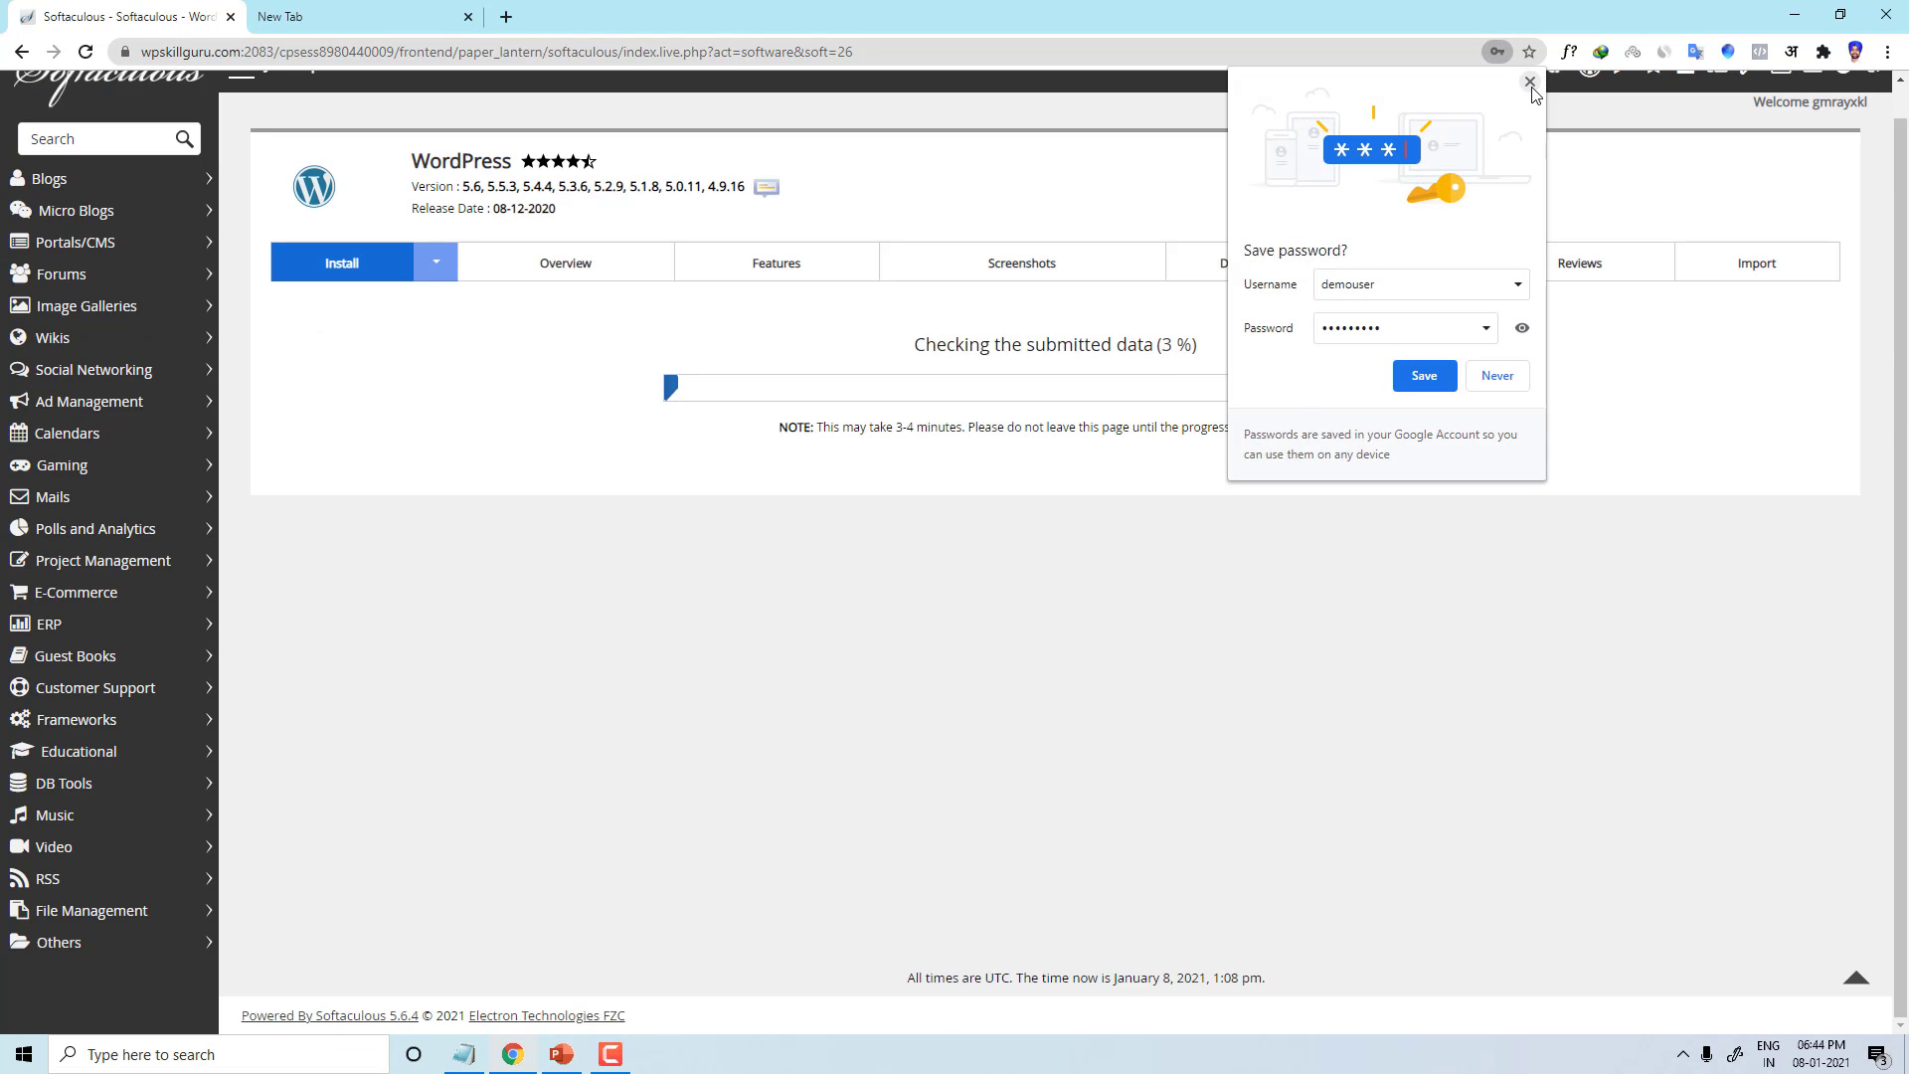
pyautogui.click(1419, 378)
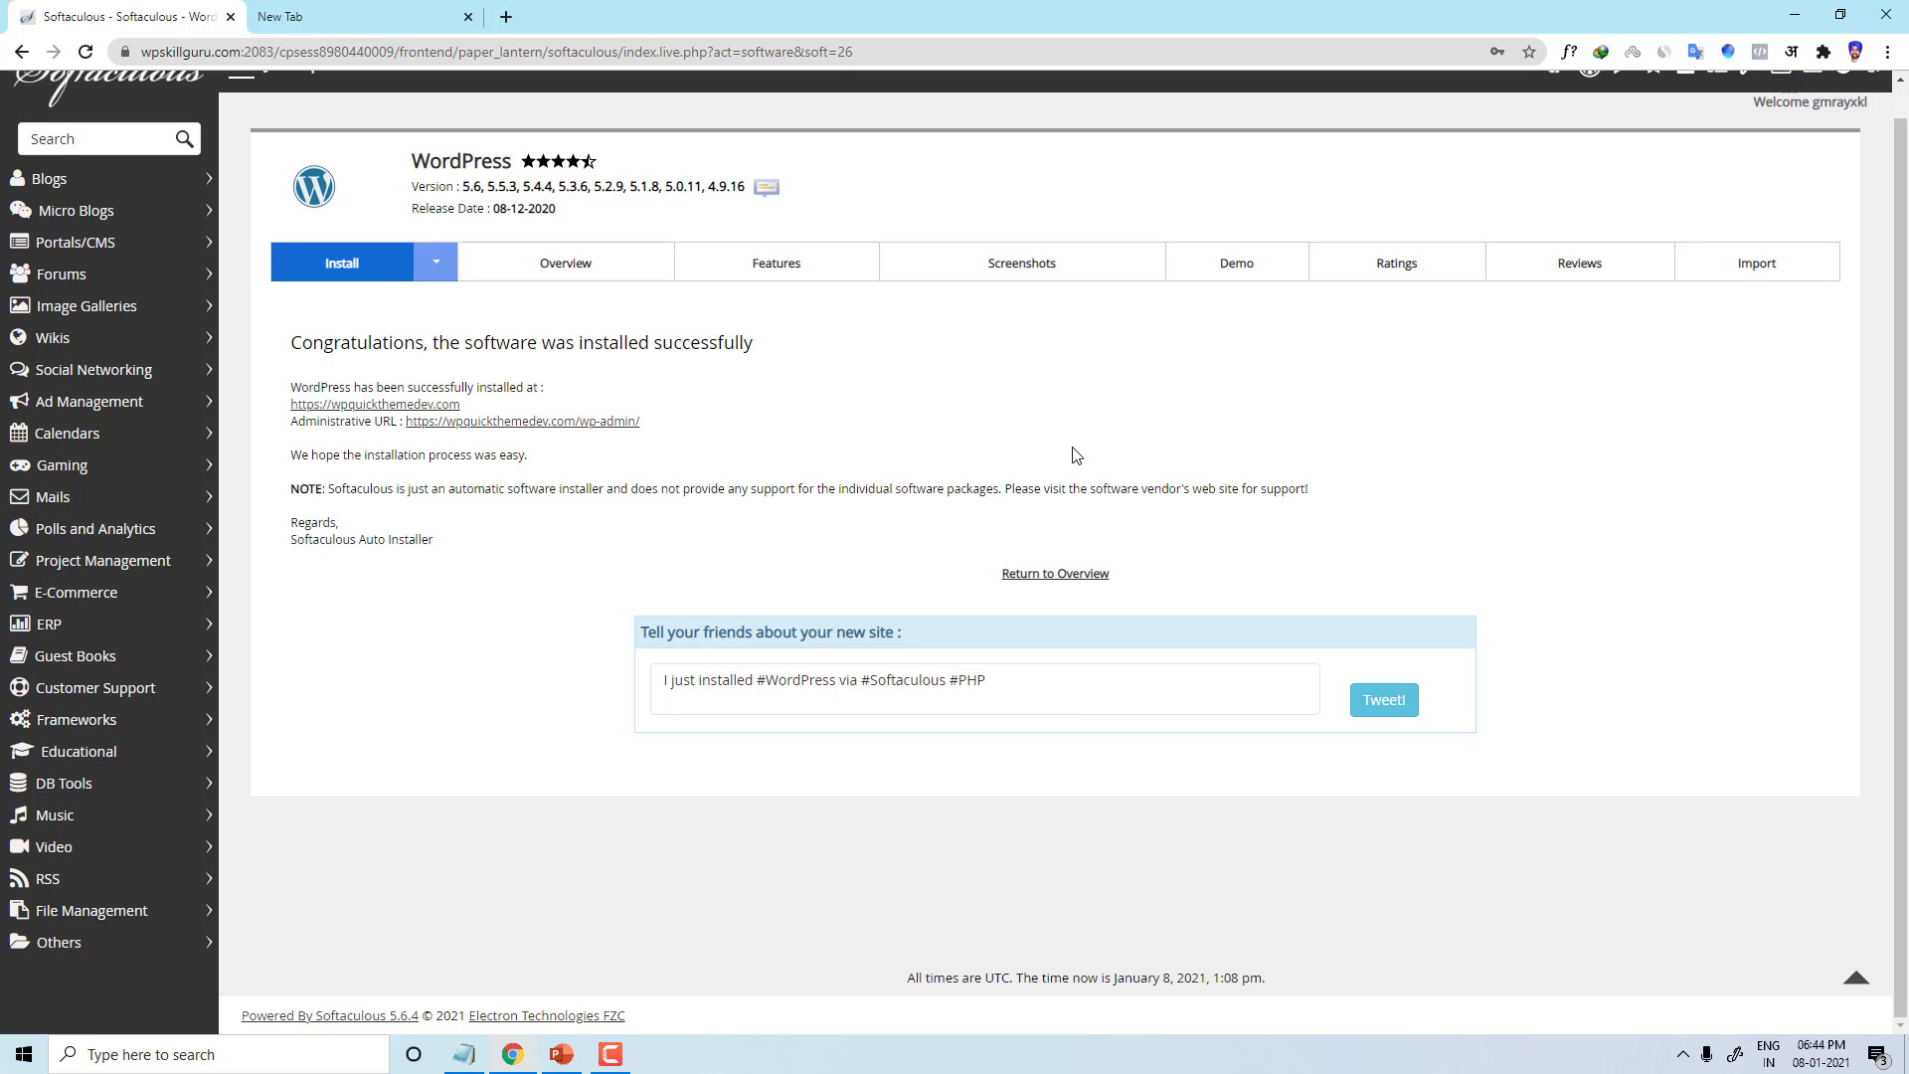
# Step: Open the new wpquickthemedev.com site in its own tab and scroll through it
pyautogui.rightClick(384, 405)
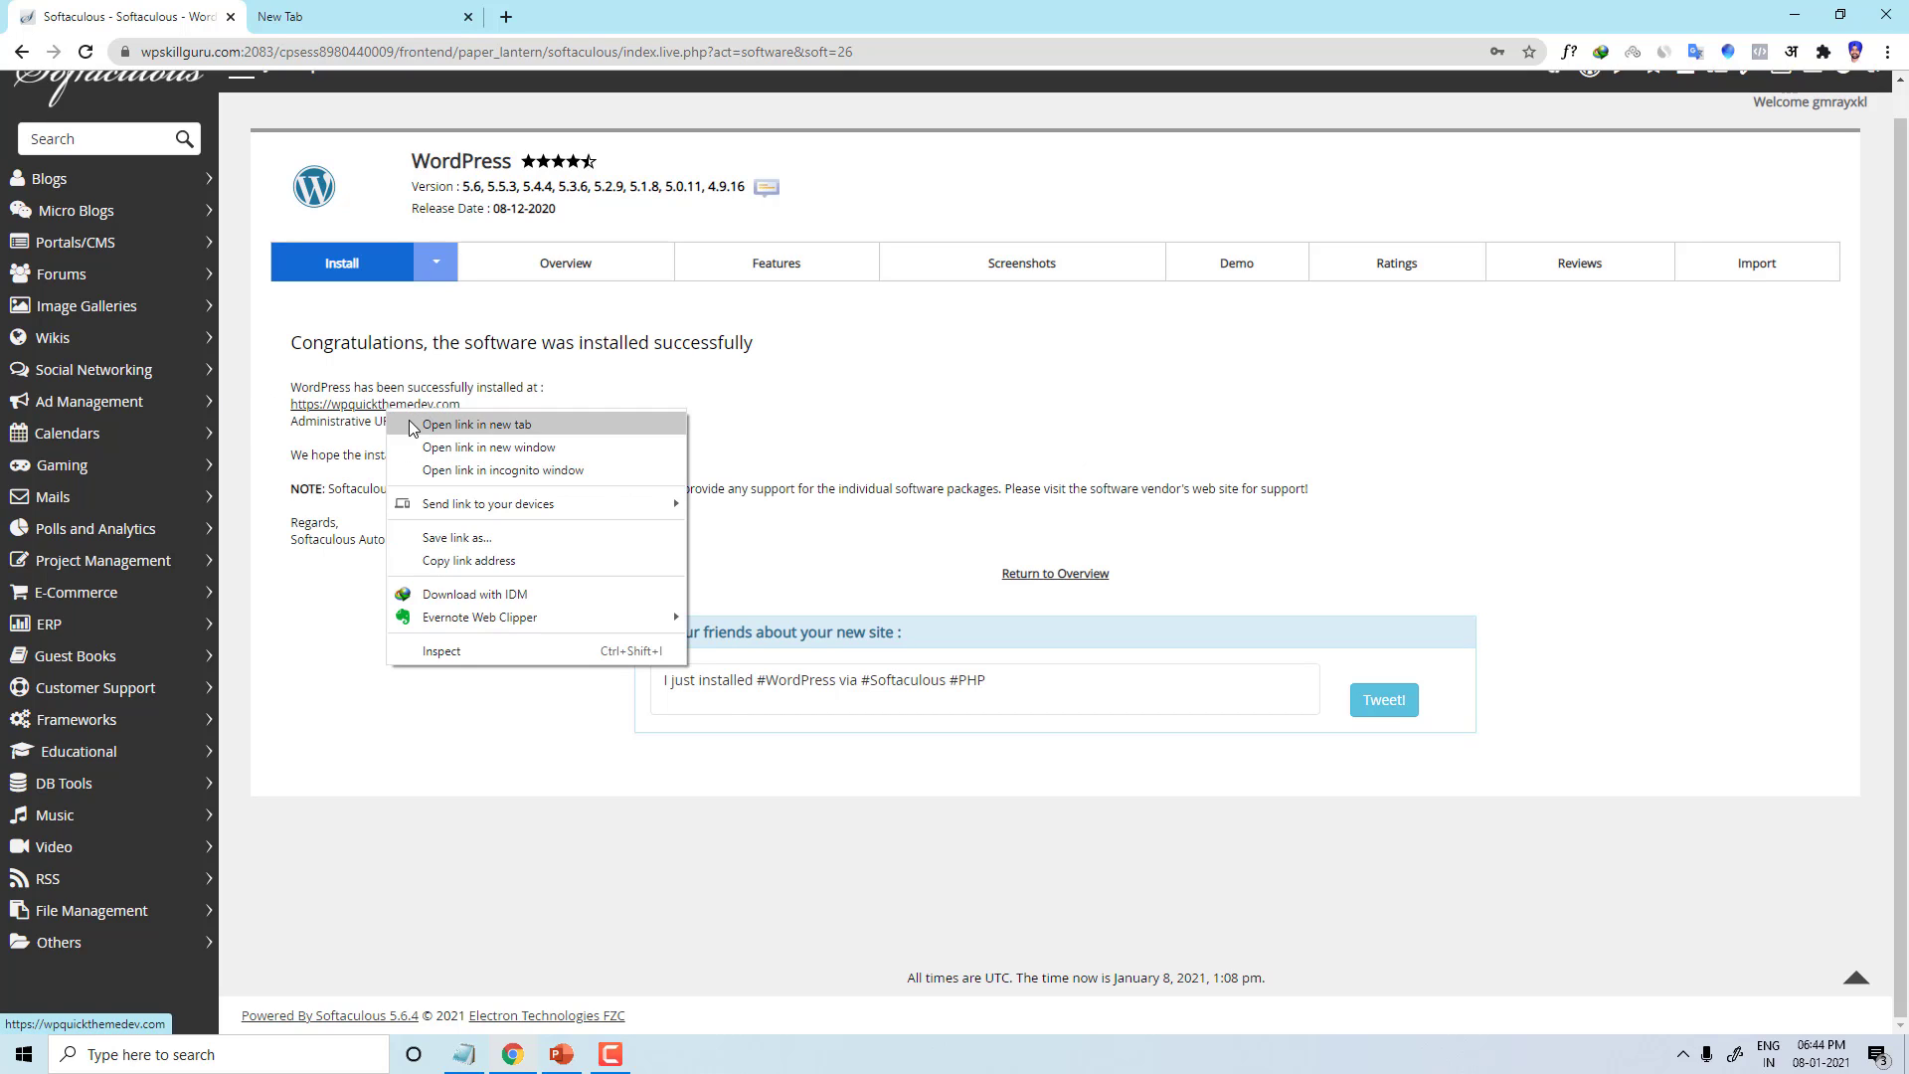
pyautogui.click(438, 422)
pyautogui.click(413, 8)
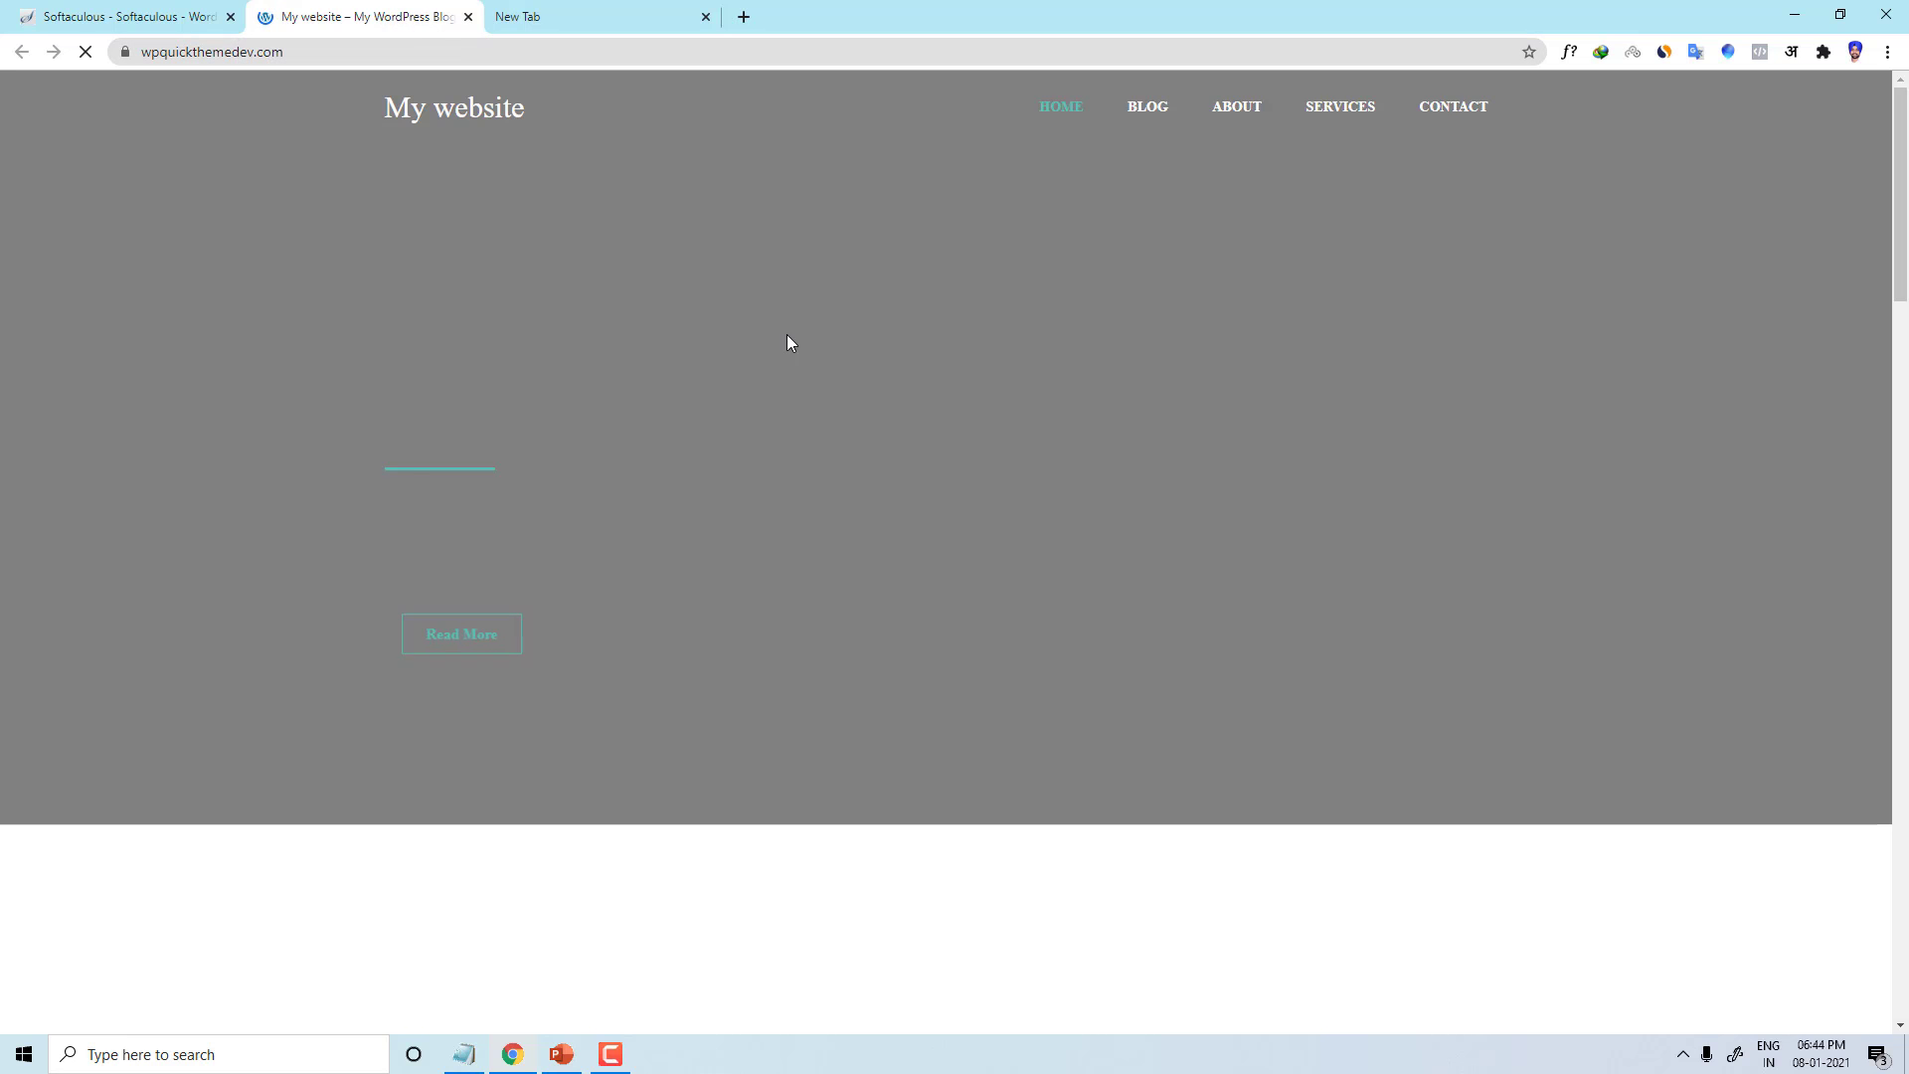
pyautogui.scroll(-20, 726, 450)
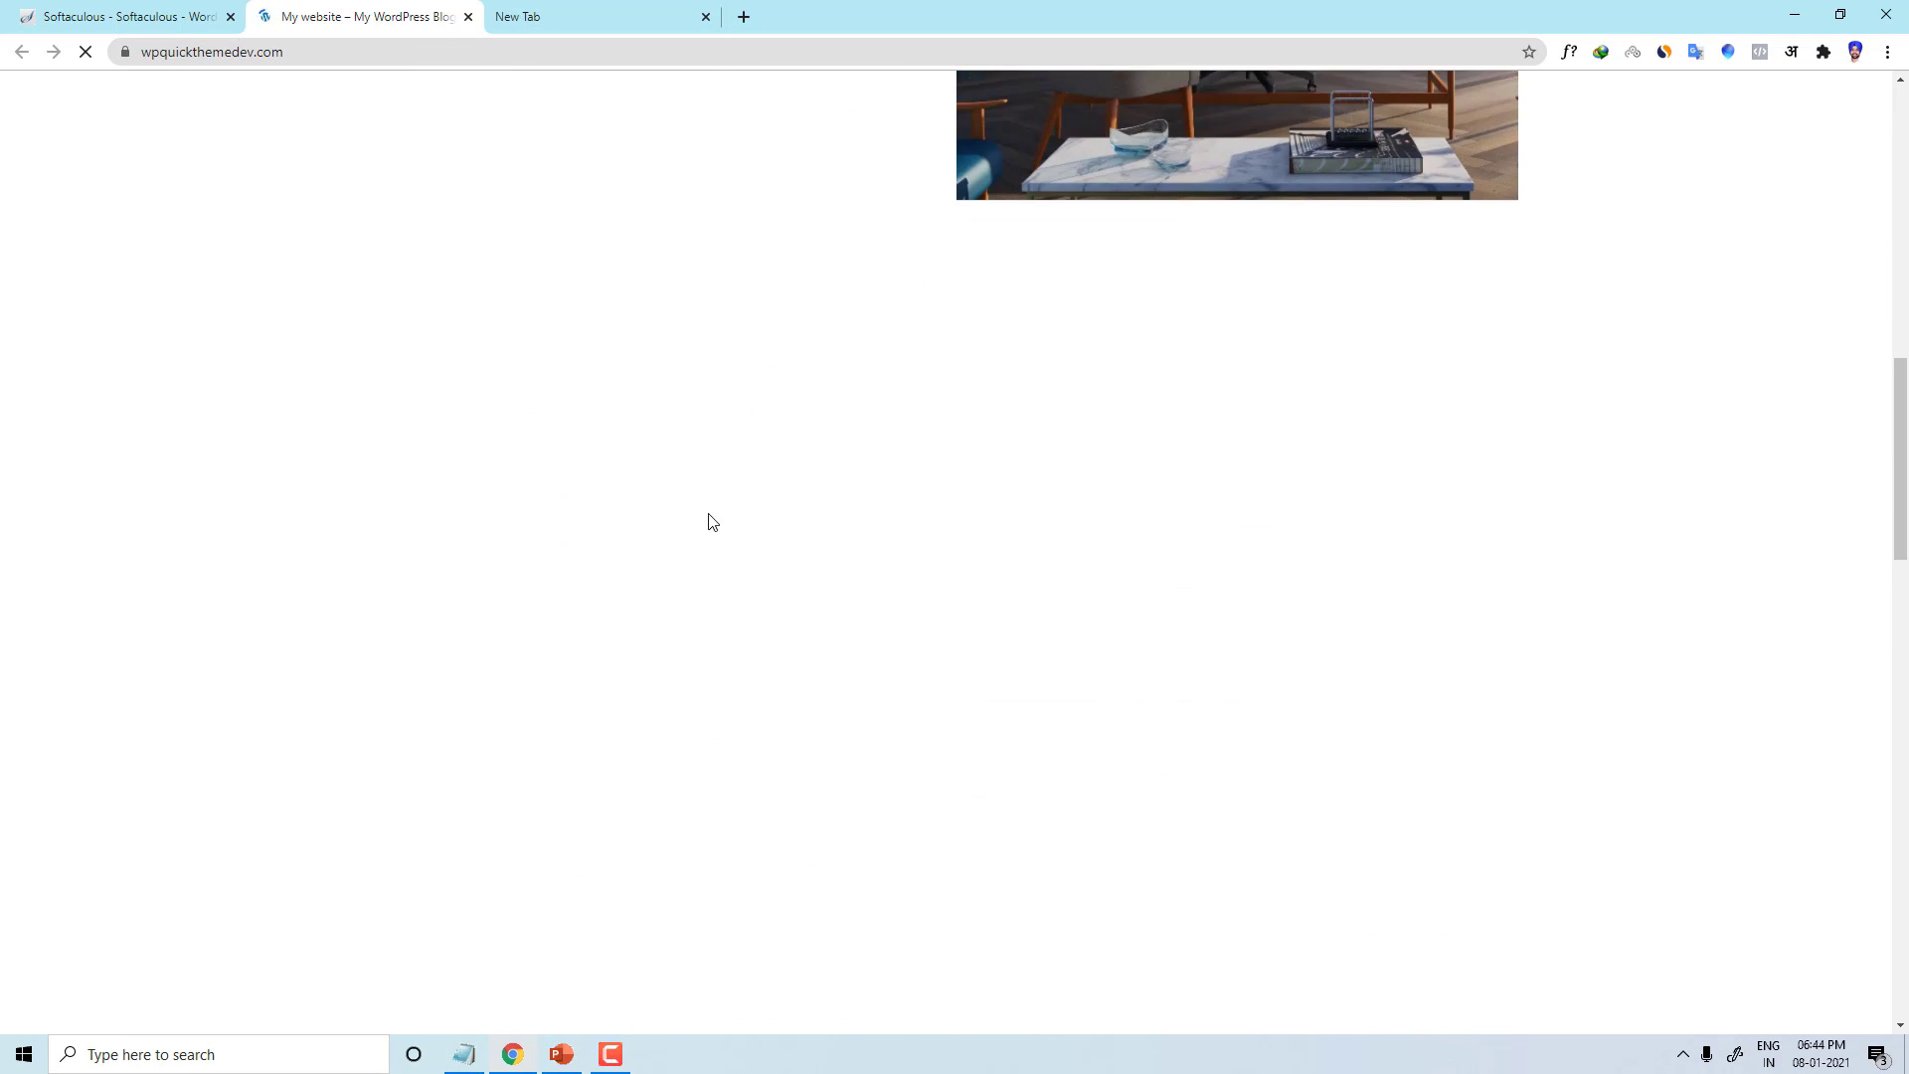
pyautogui.scroll(-5, 704, 567)
pyautogui.scroll(20, 704, 577)
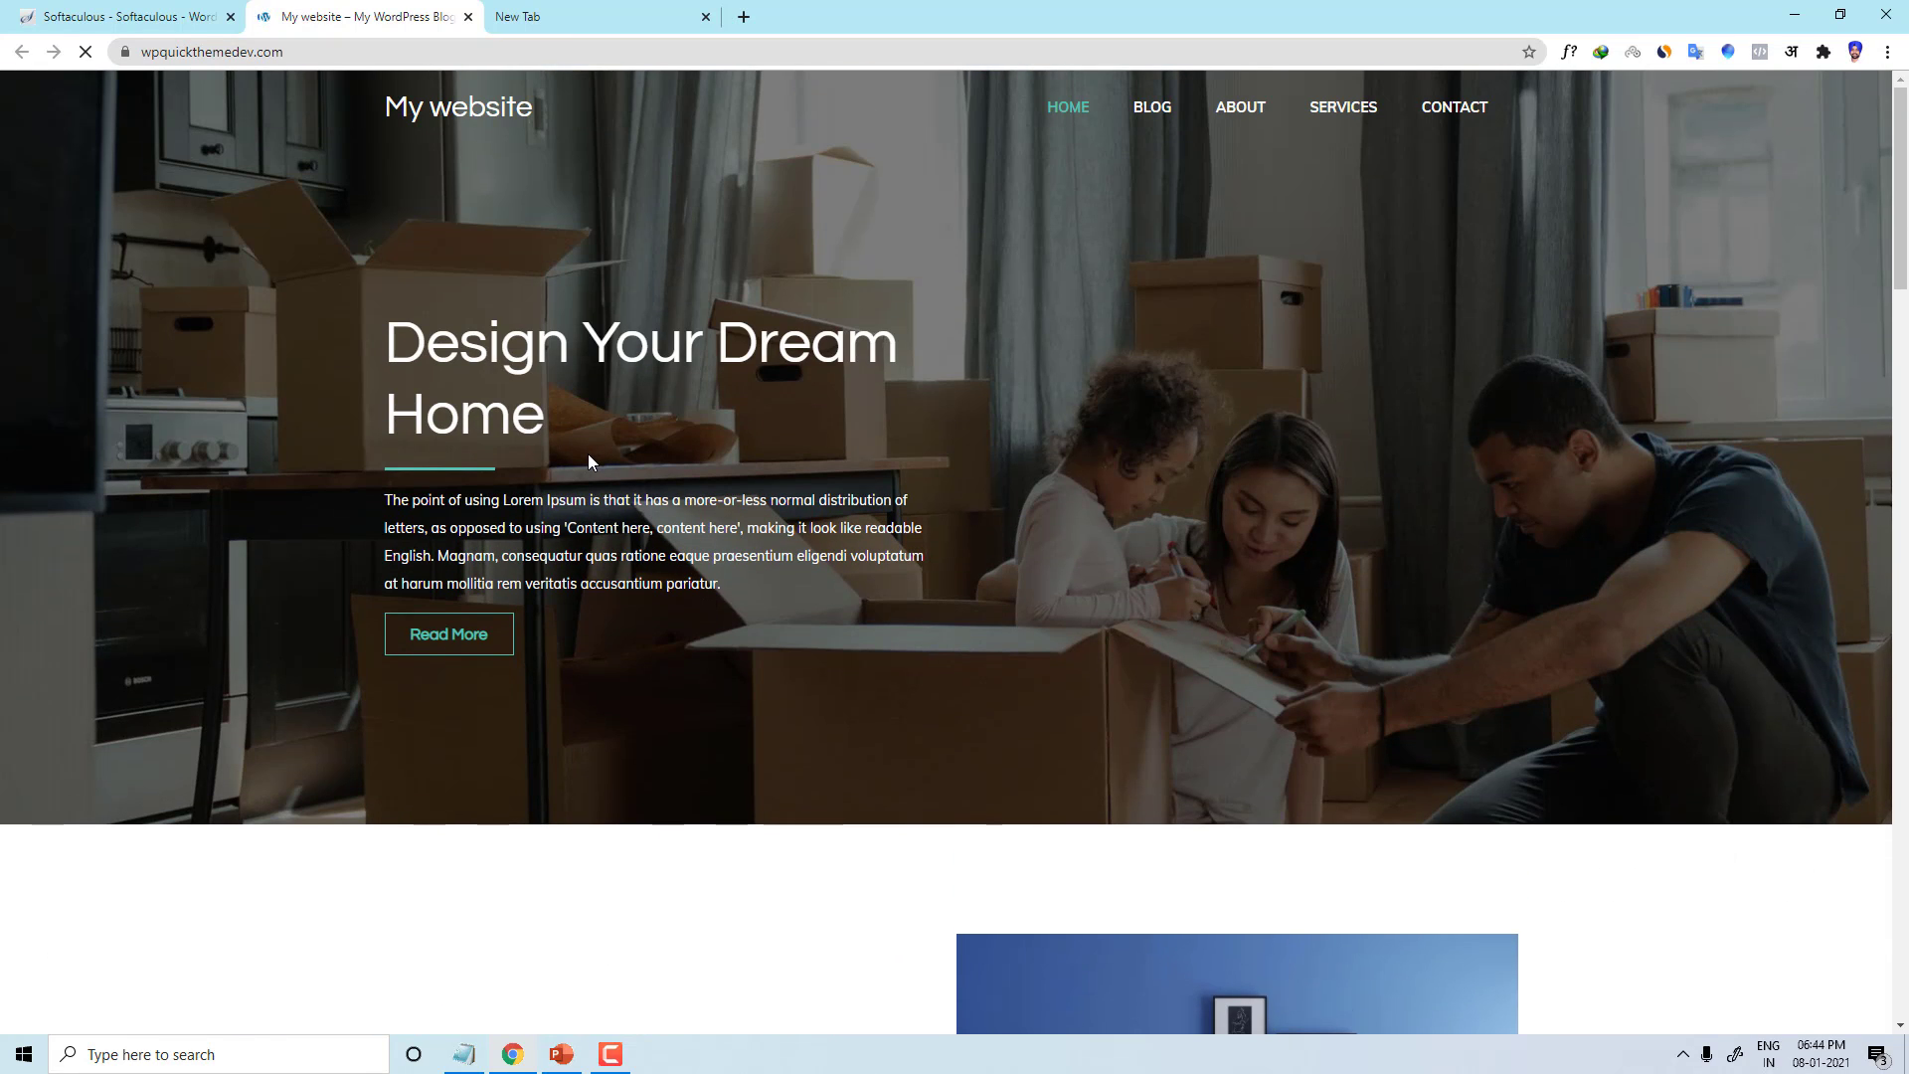
pyautogui.scroll(-13, 587, 454)
# Step: Open the WordPress admin dashboard in a new tab, then return to the top of the success page
pyautogui.click(136, 10)
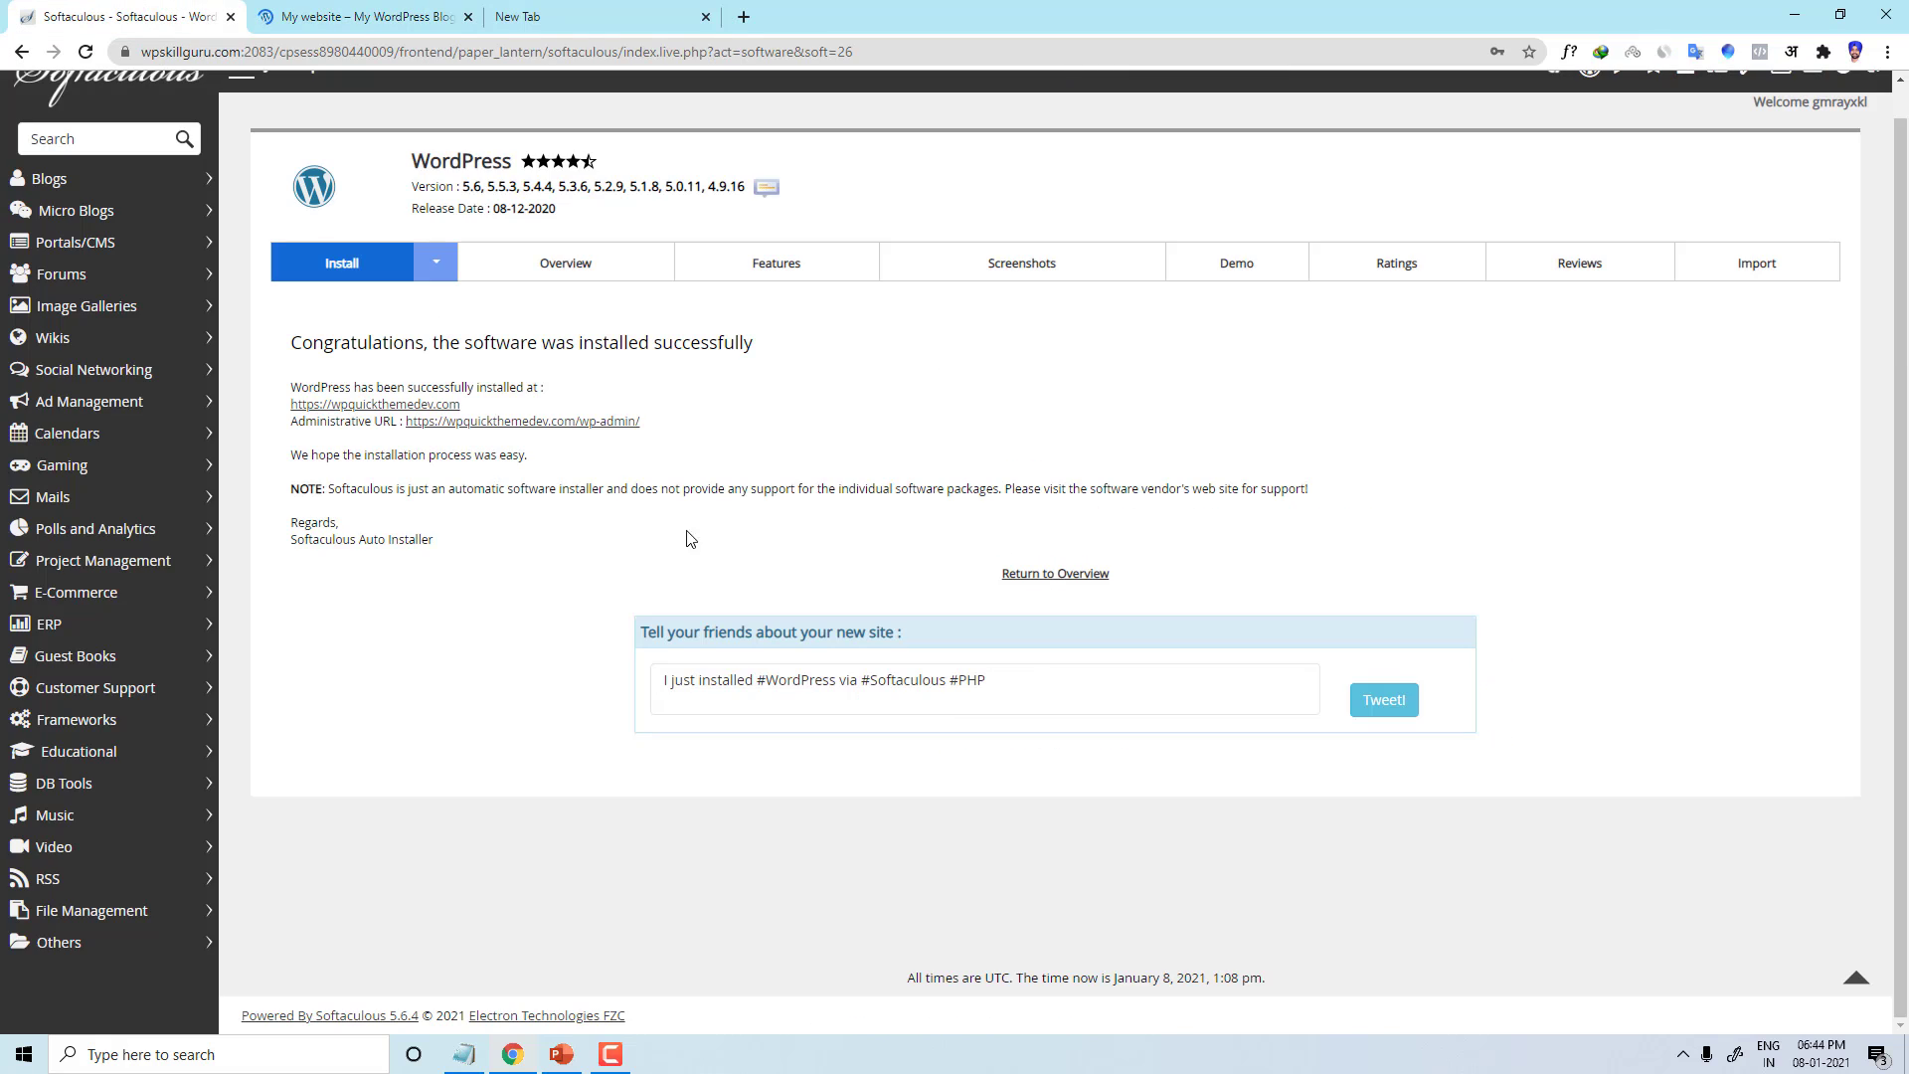
pyautogui.rightClick(509, 423)
pyautogui.click(541, 440)
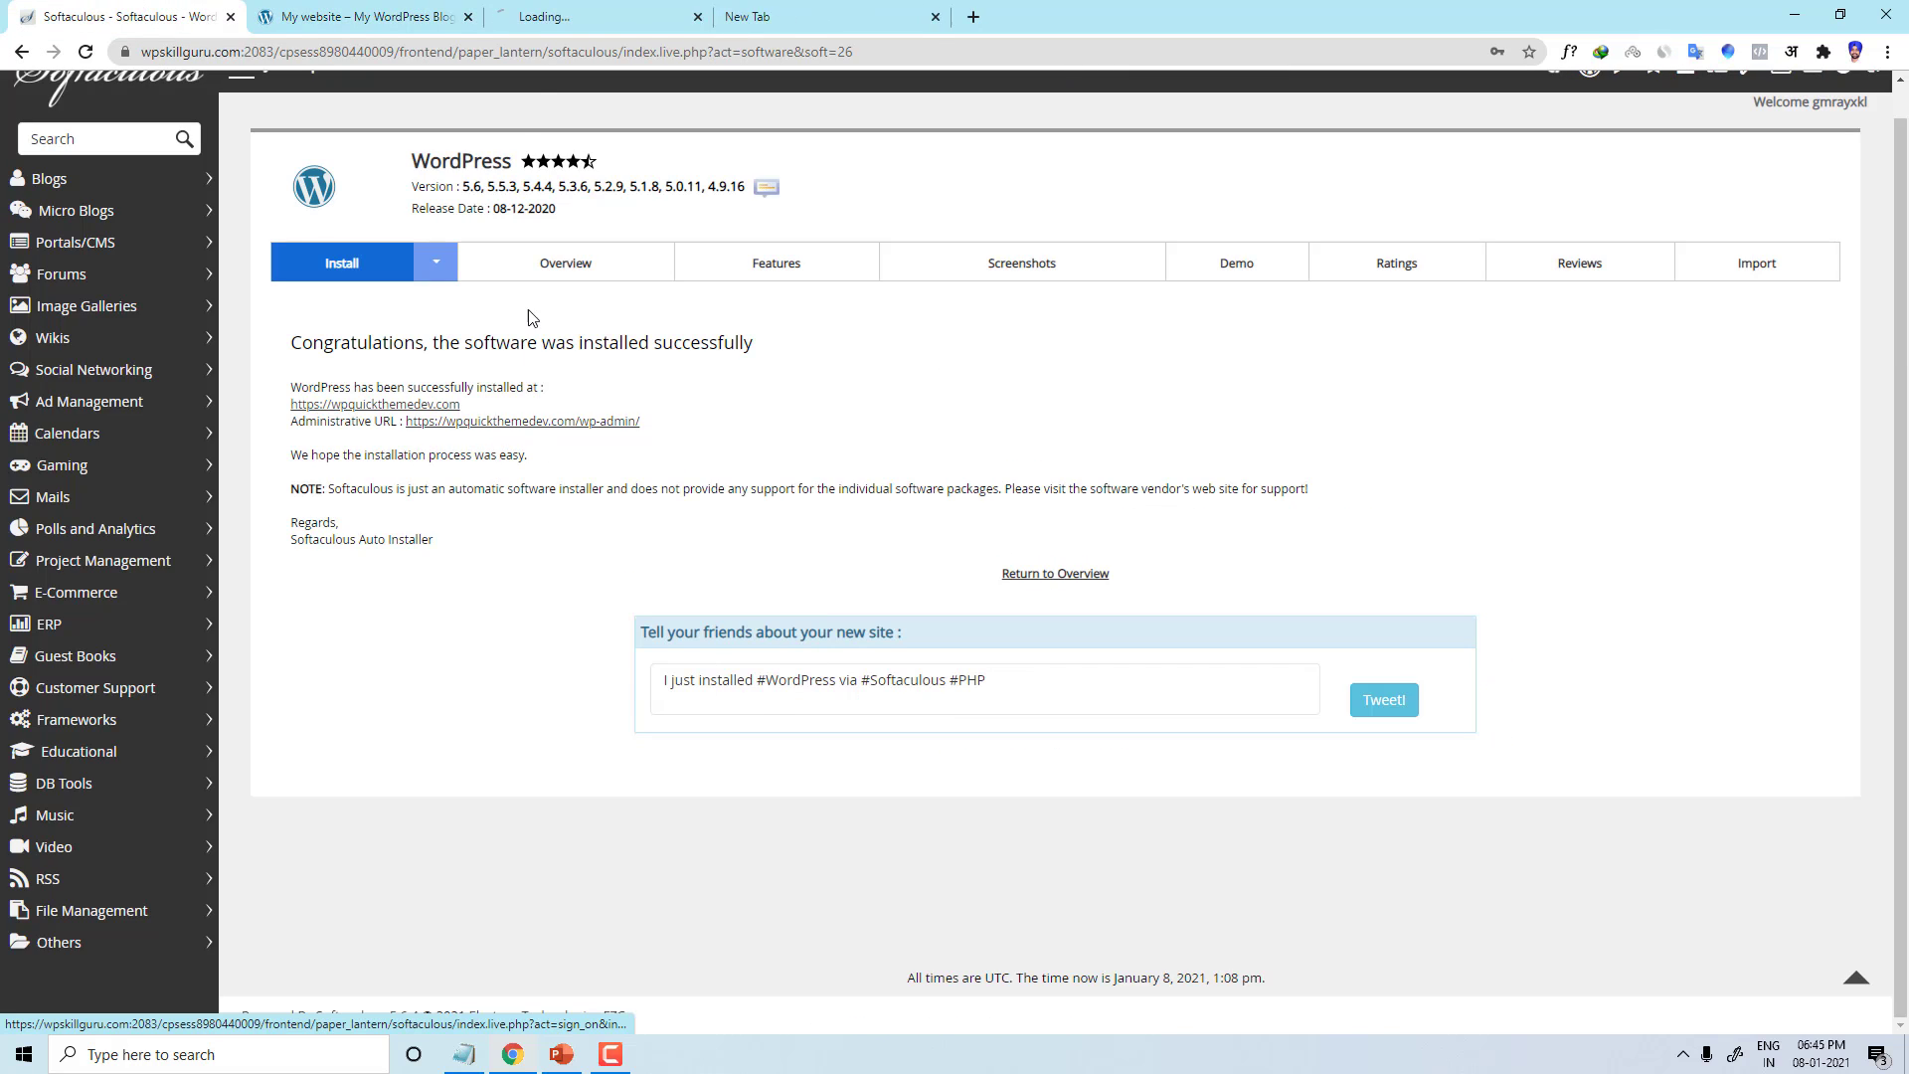
pyautogui.click(596, 9)
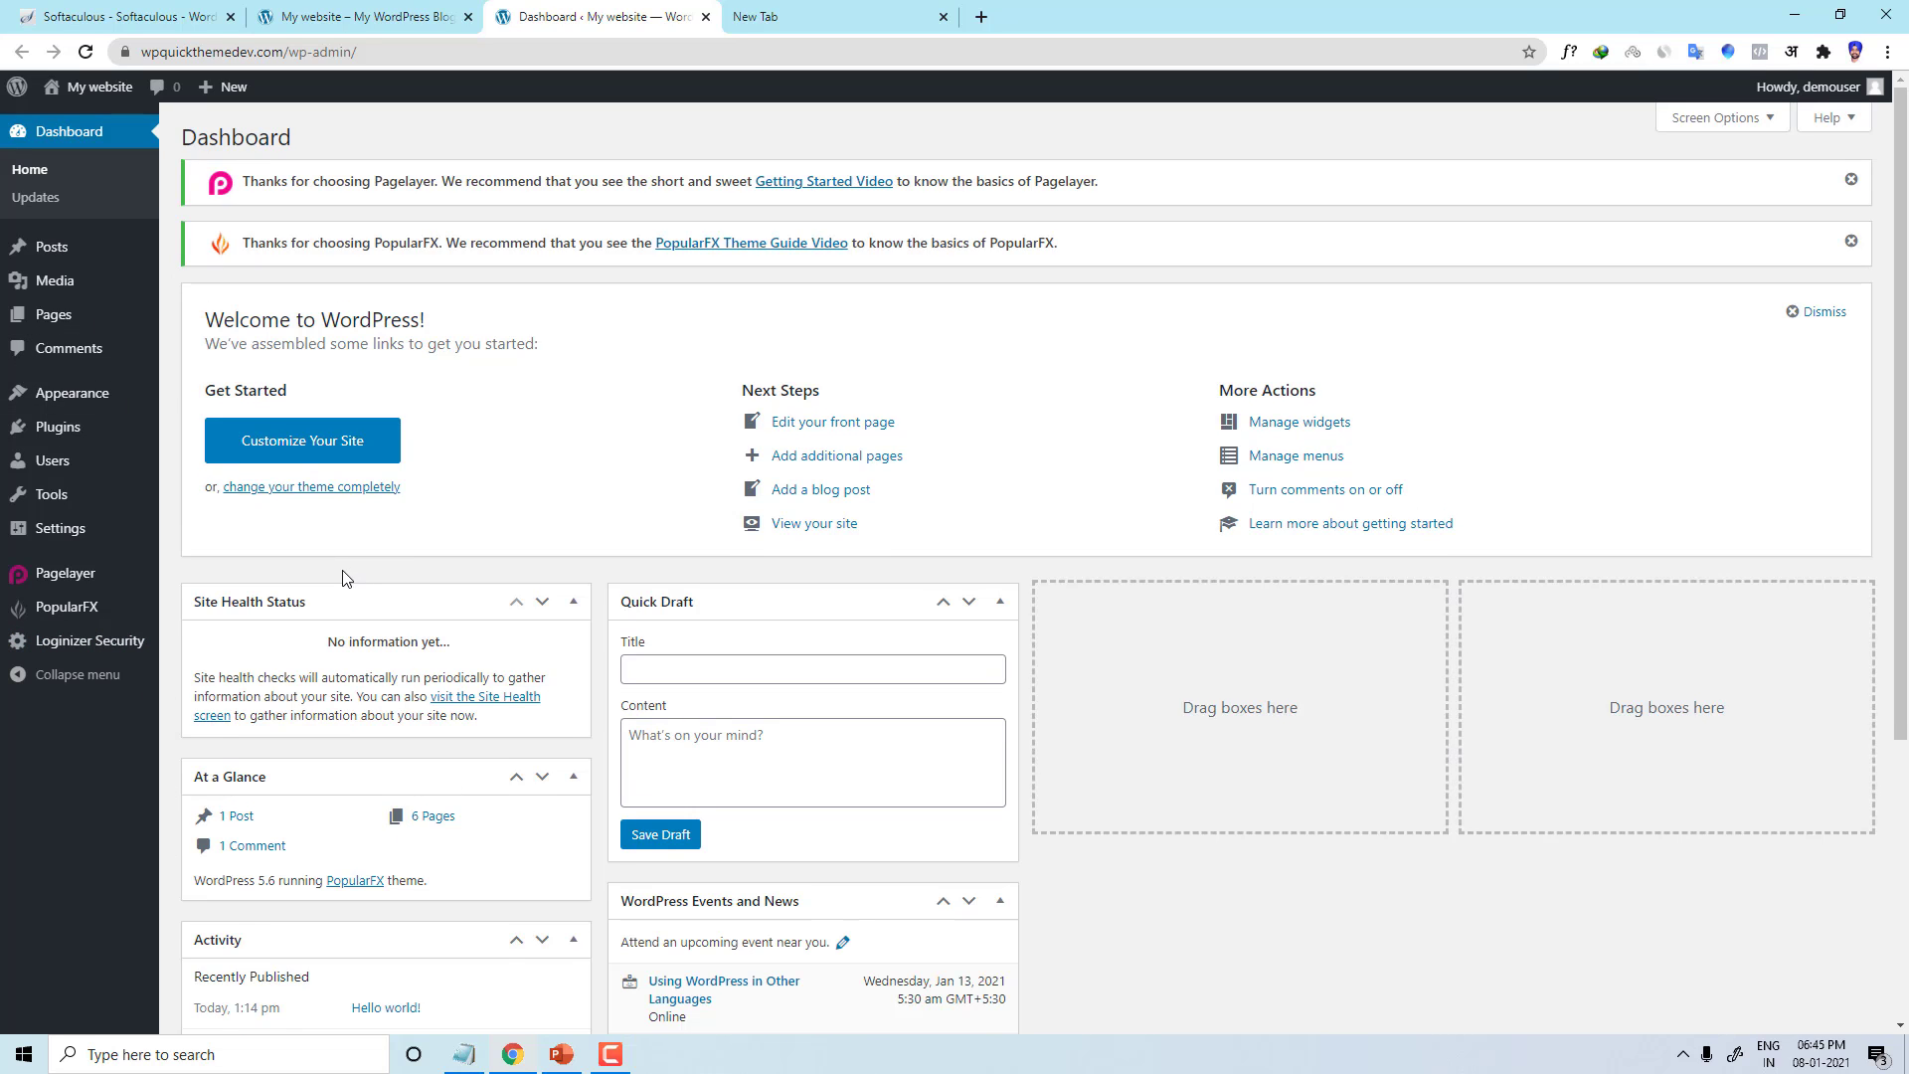
pyautogui.click(449, 10)
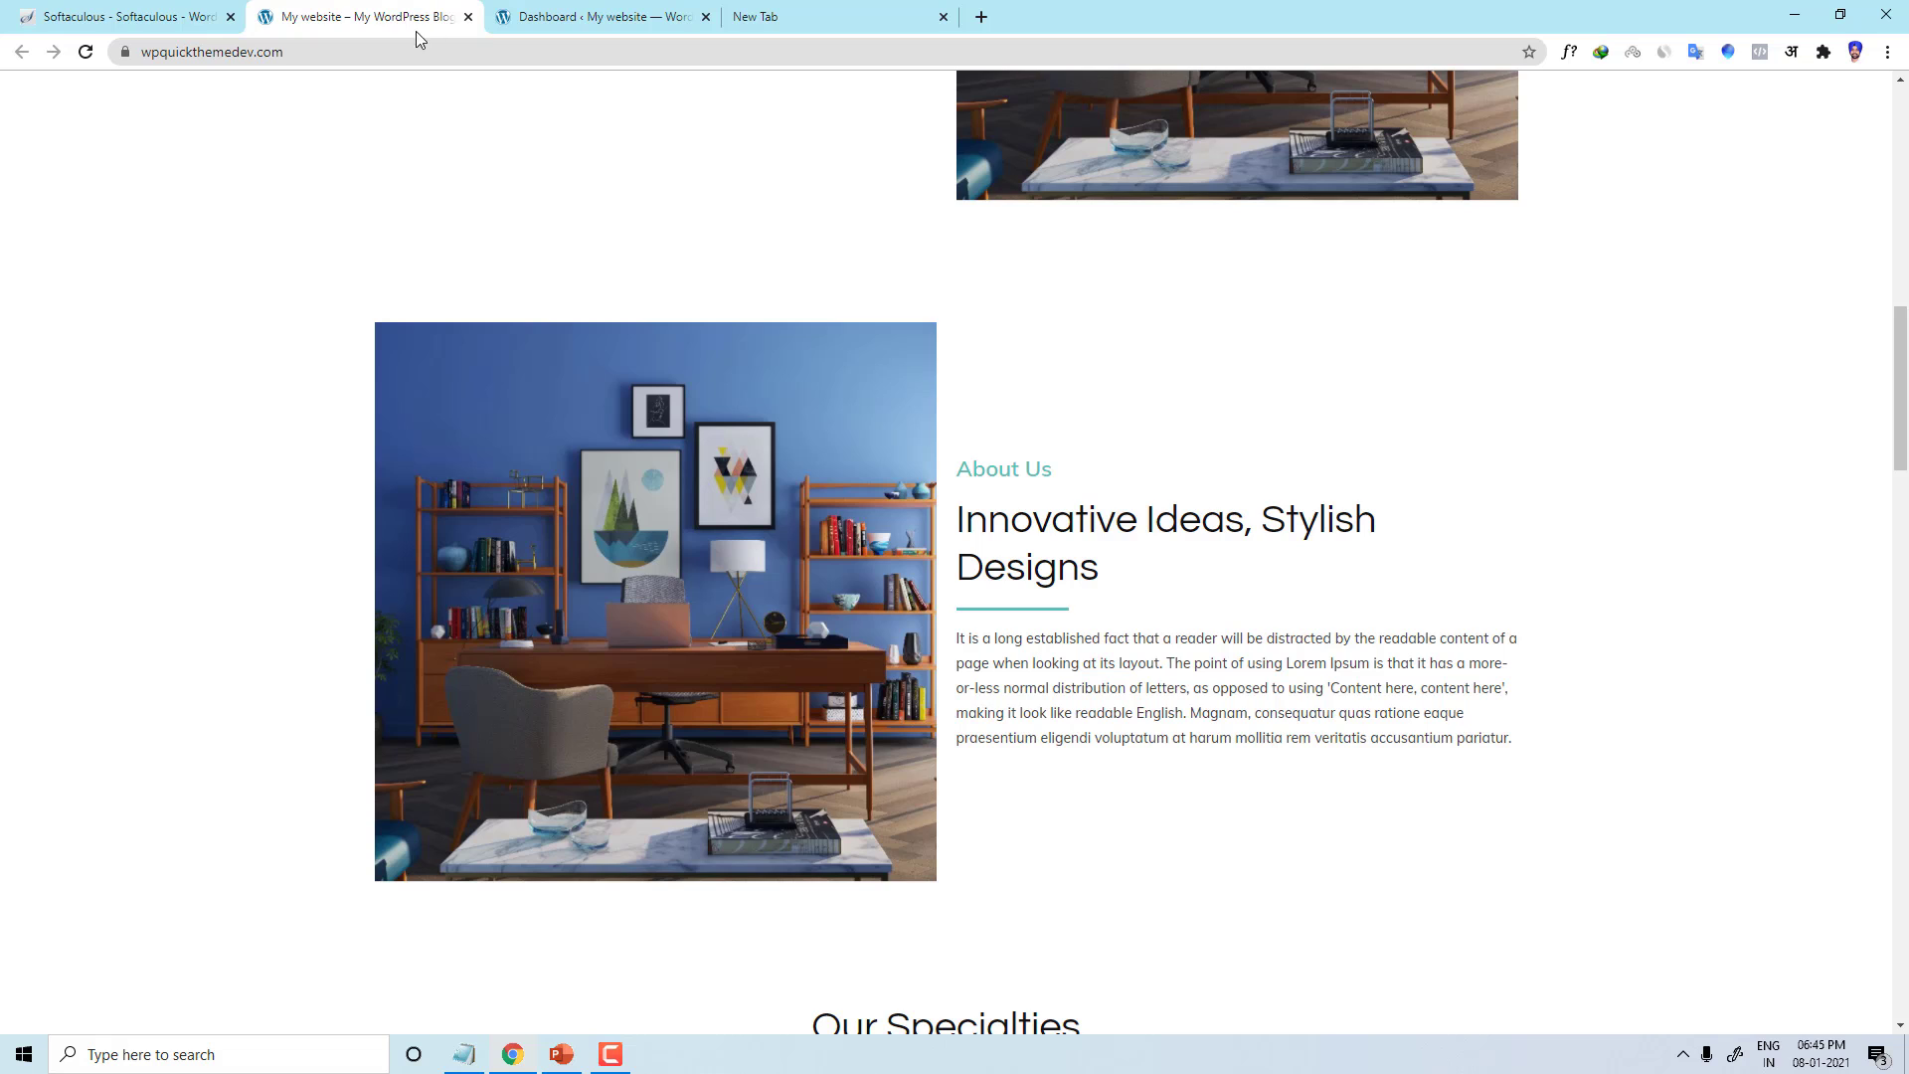
pyautogui.click(169, 12)
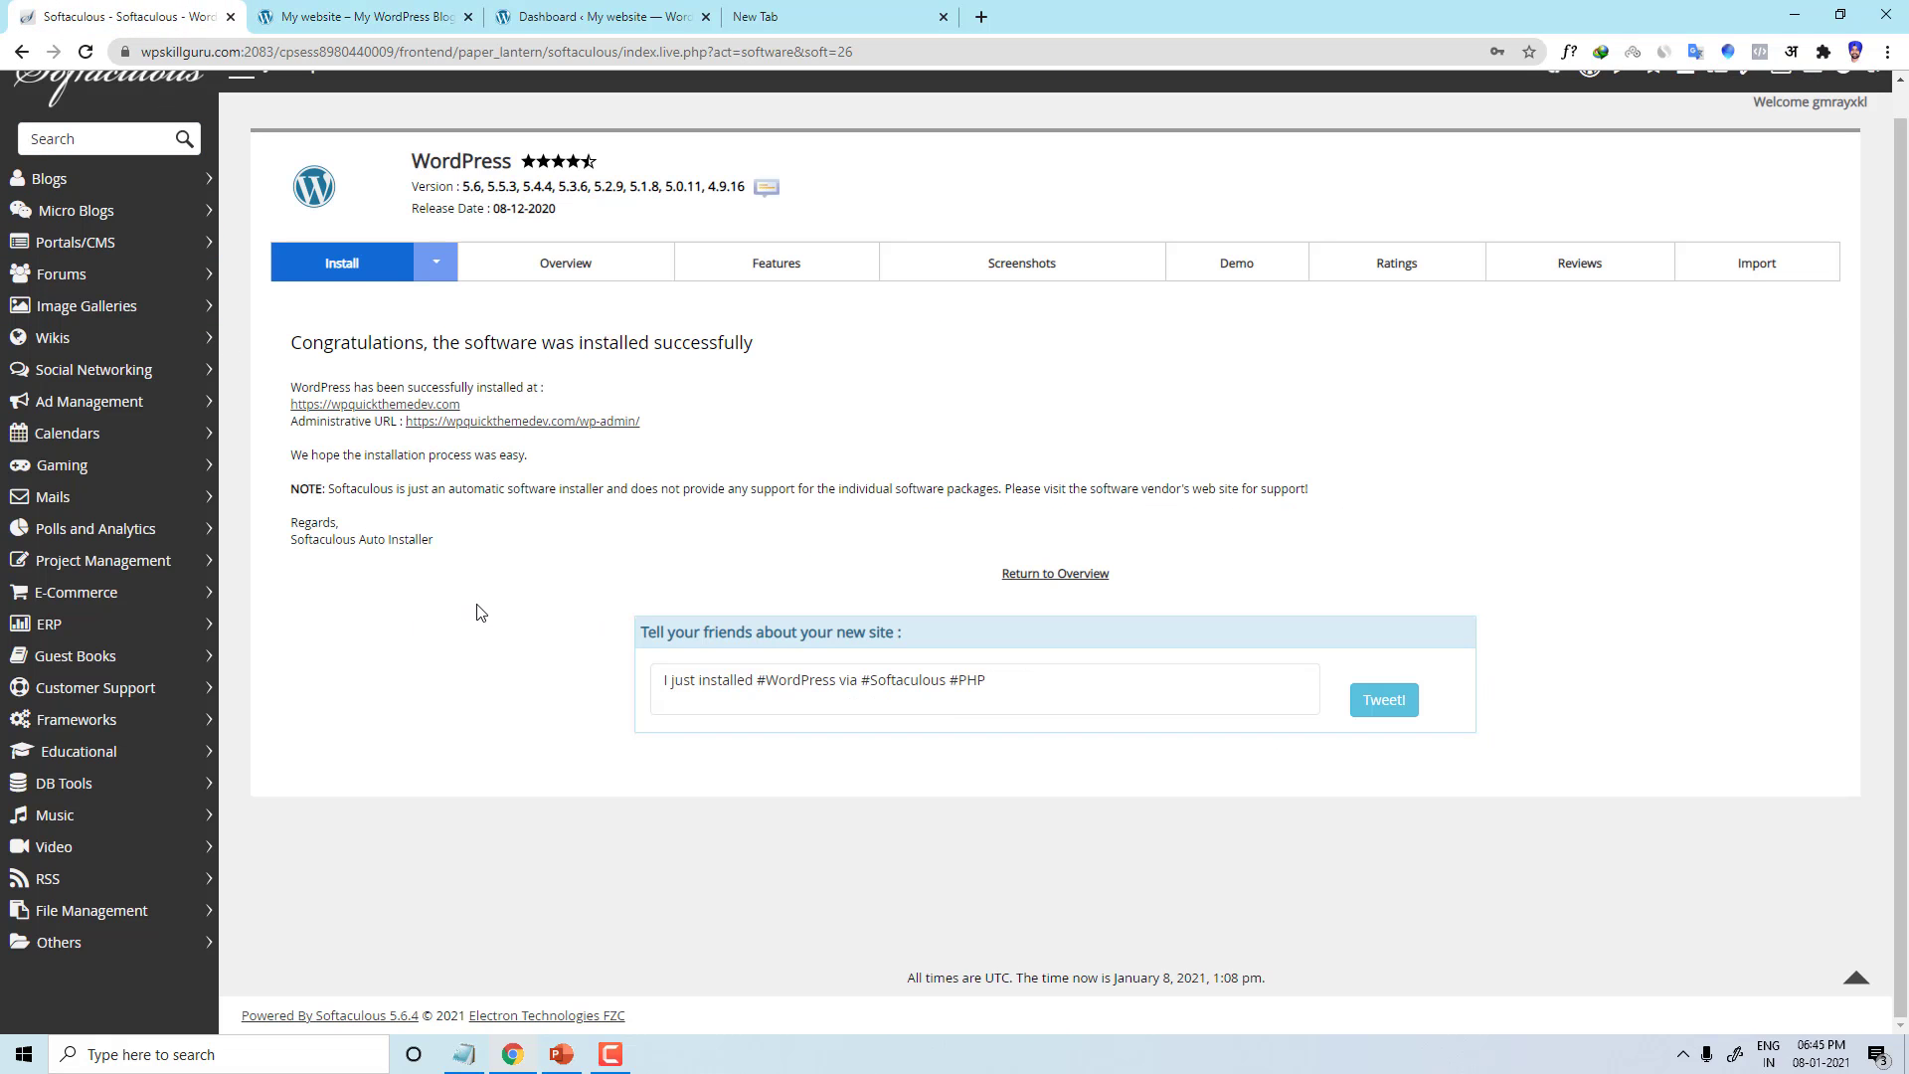
pyautogui.scroll(1, 348, 408)
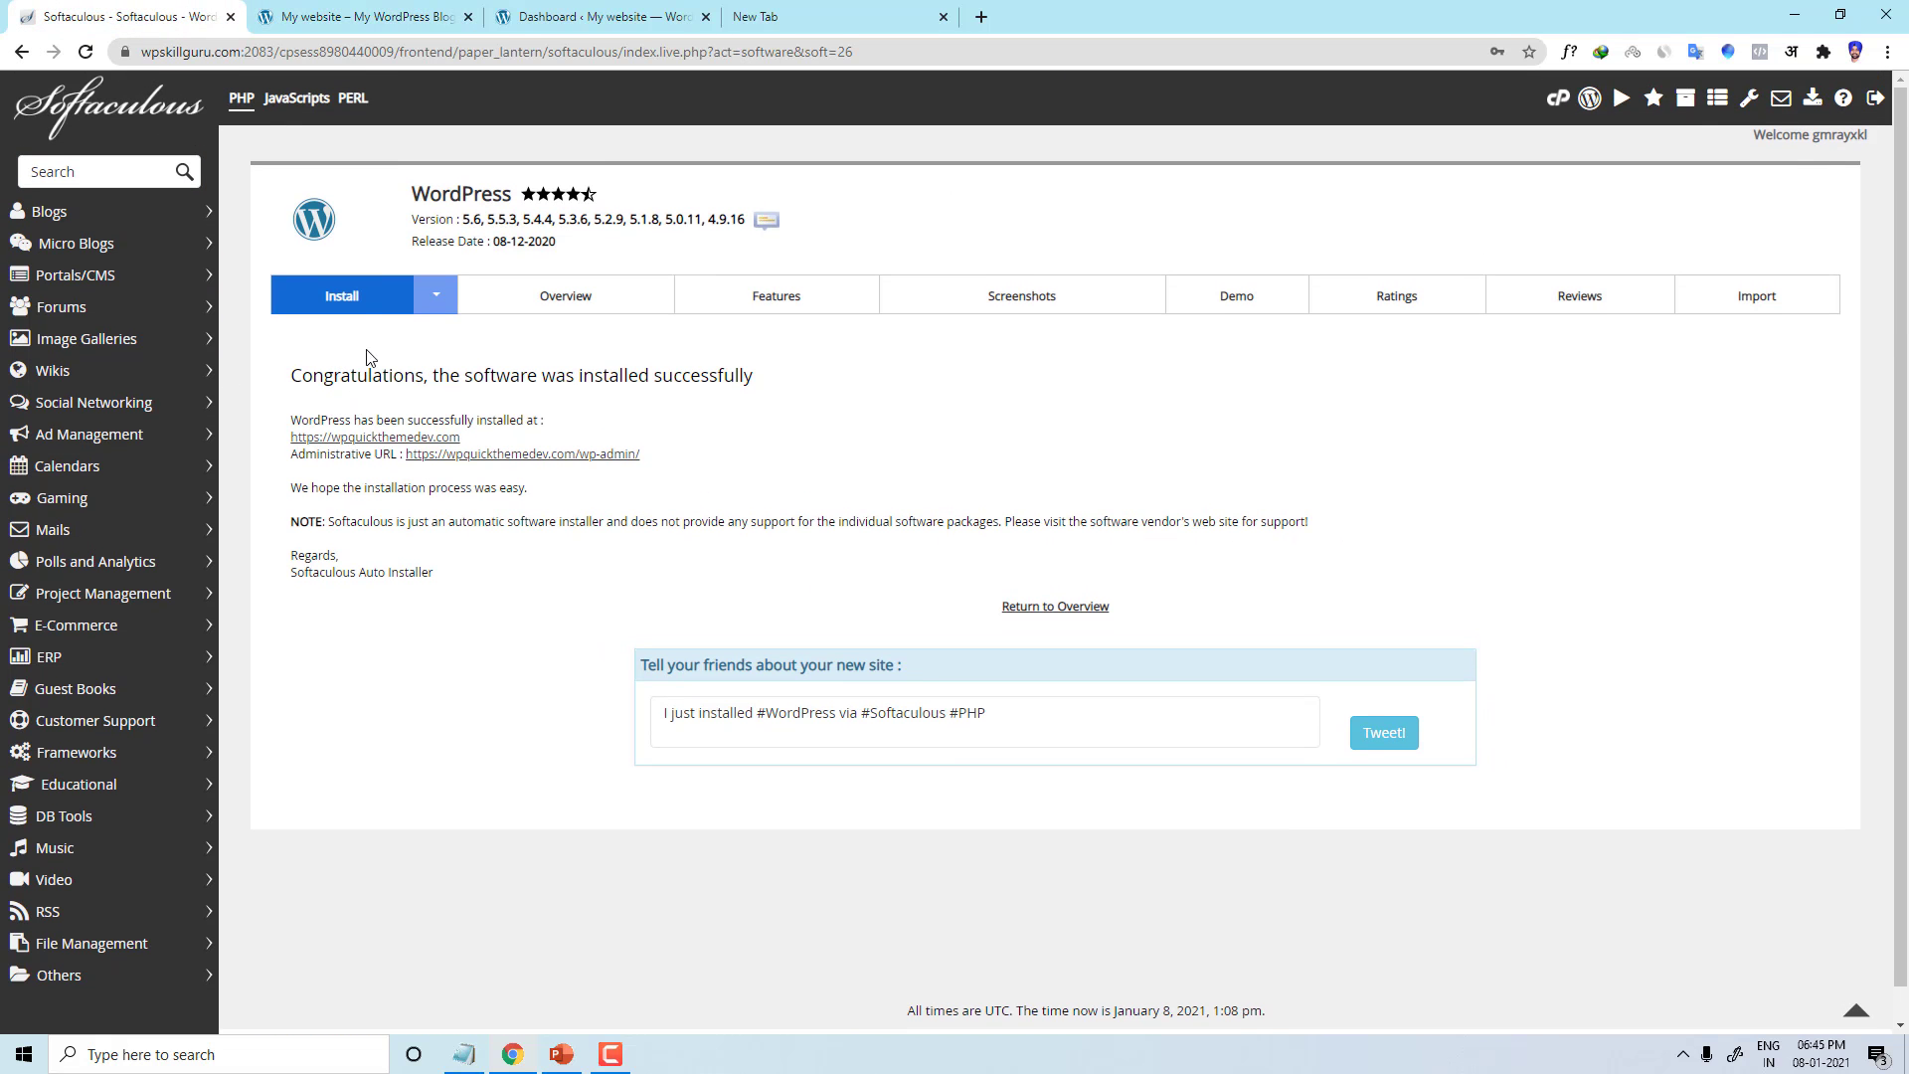
# Step: Remove the wpquickthemedev.com WordPress installation from Softaculous Current Installations
pyautogui.click(1552, 103)
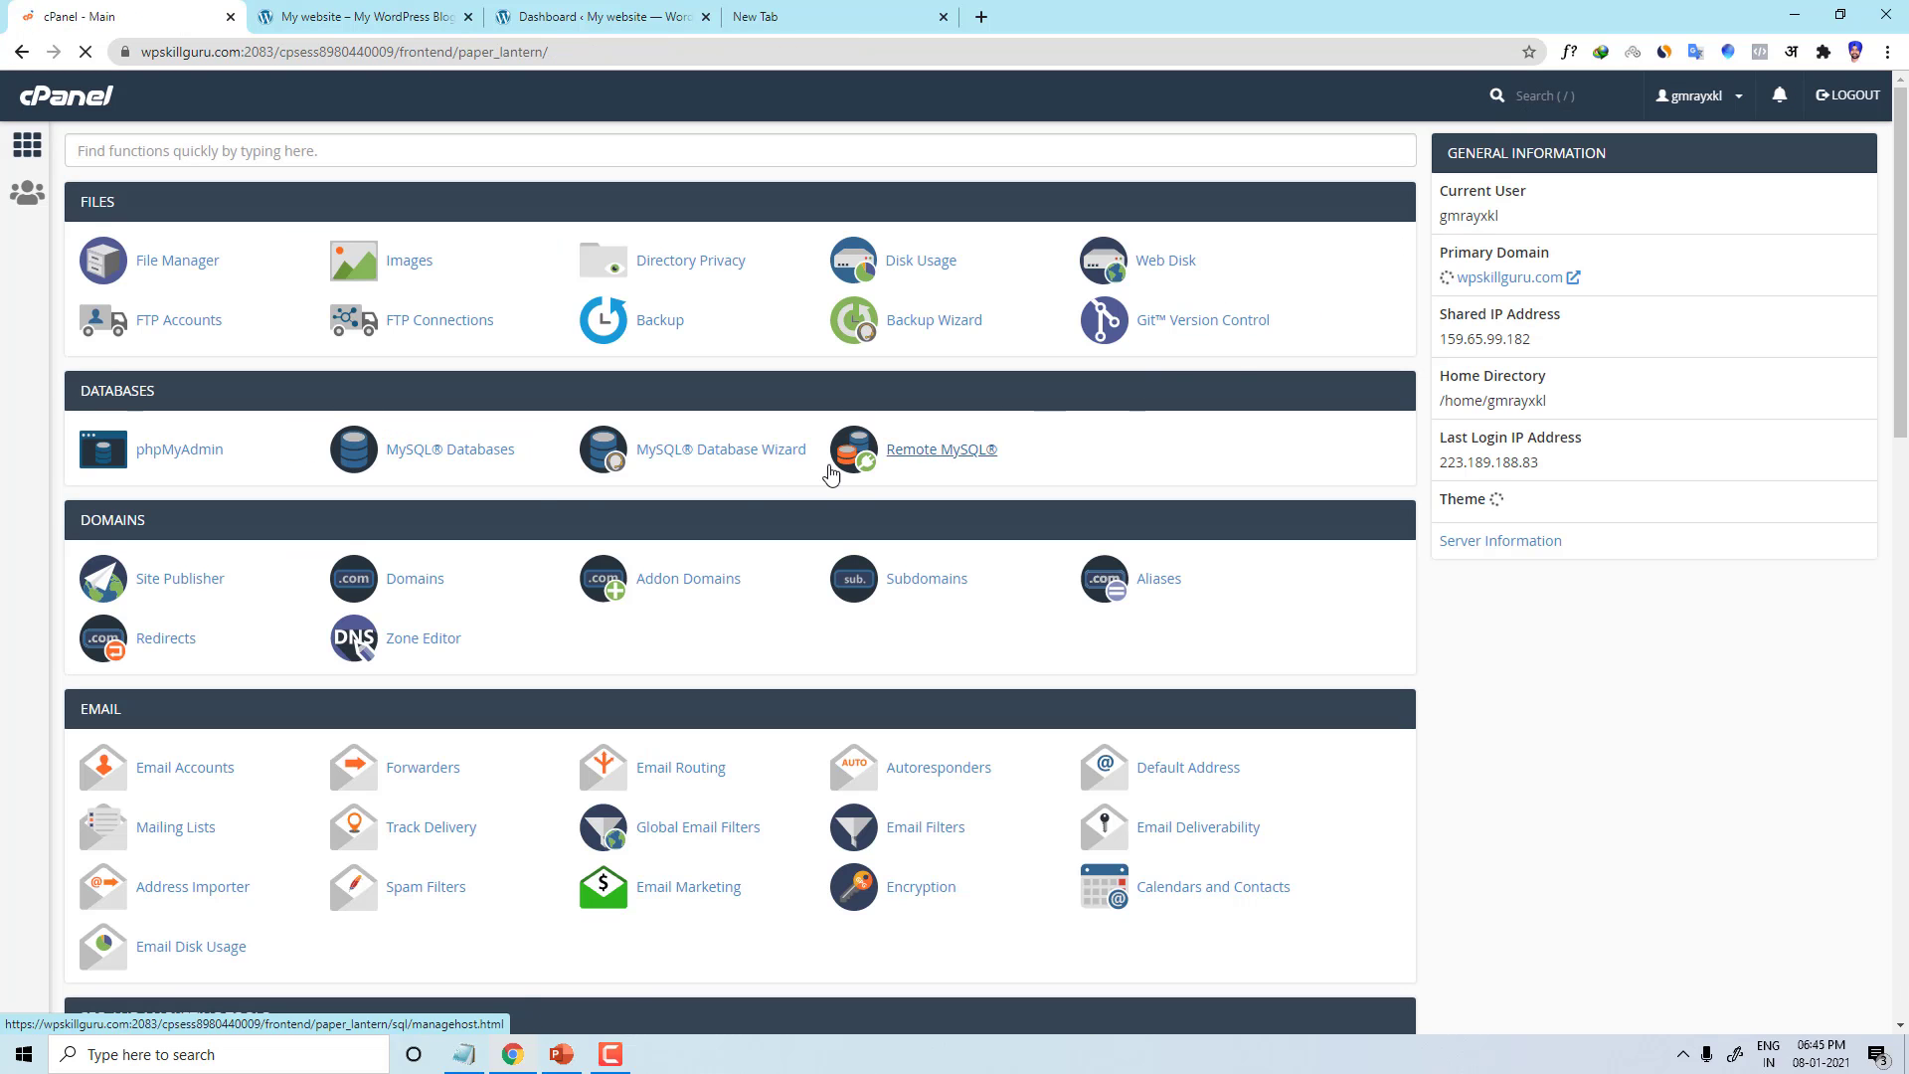
pyautogui.scroll(-4, 303, 785)
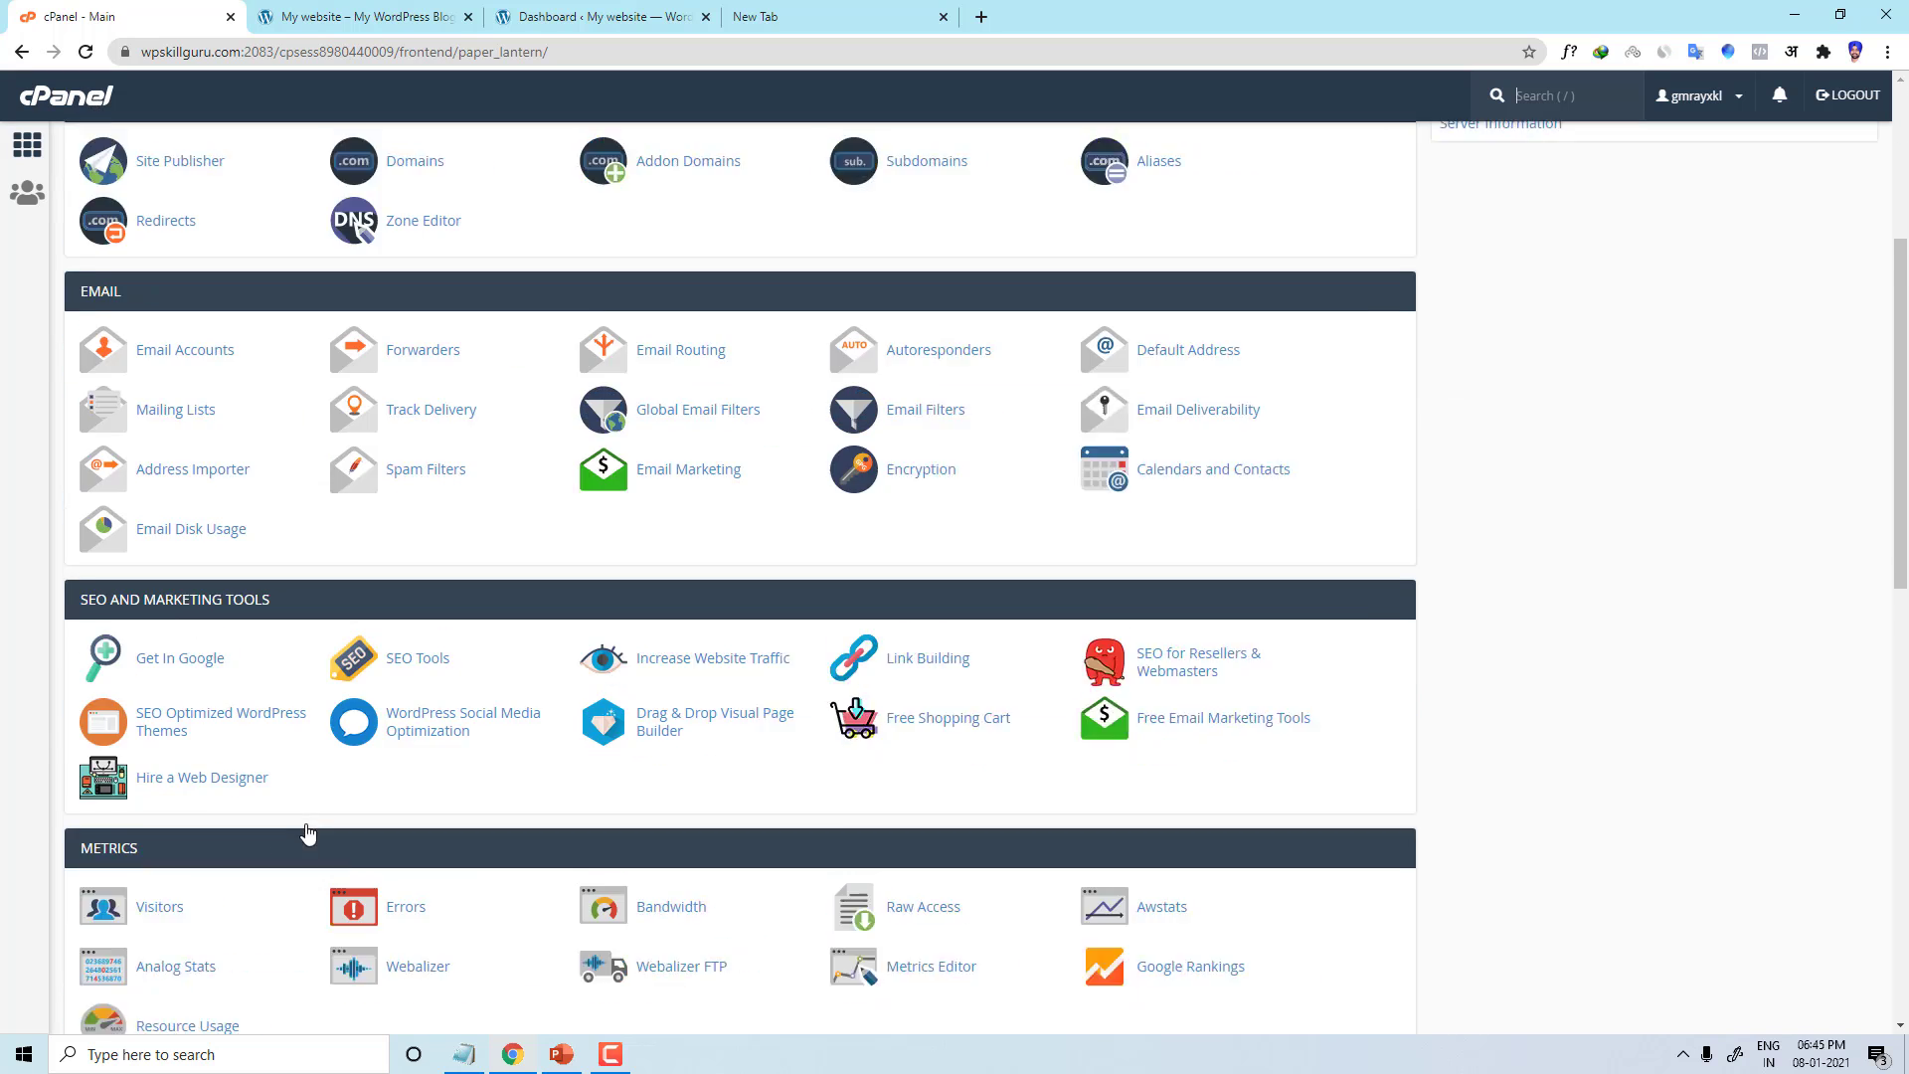
pyautogui.scroll(-15, 303, 820)
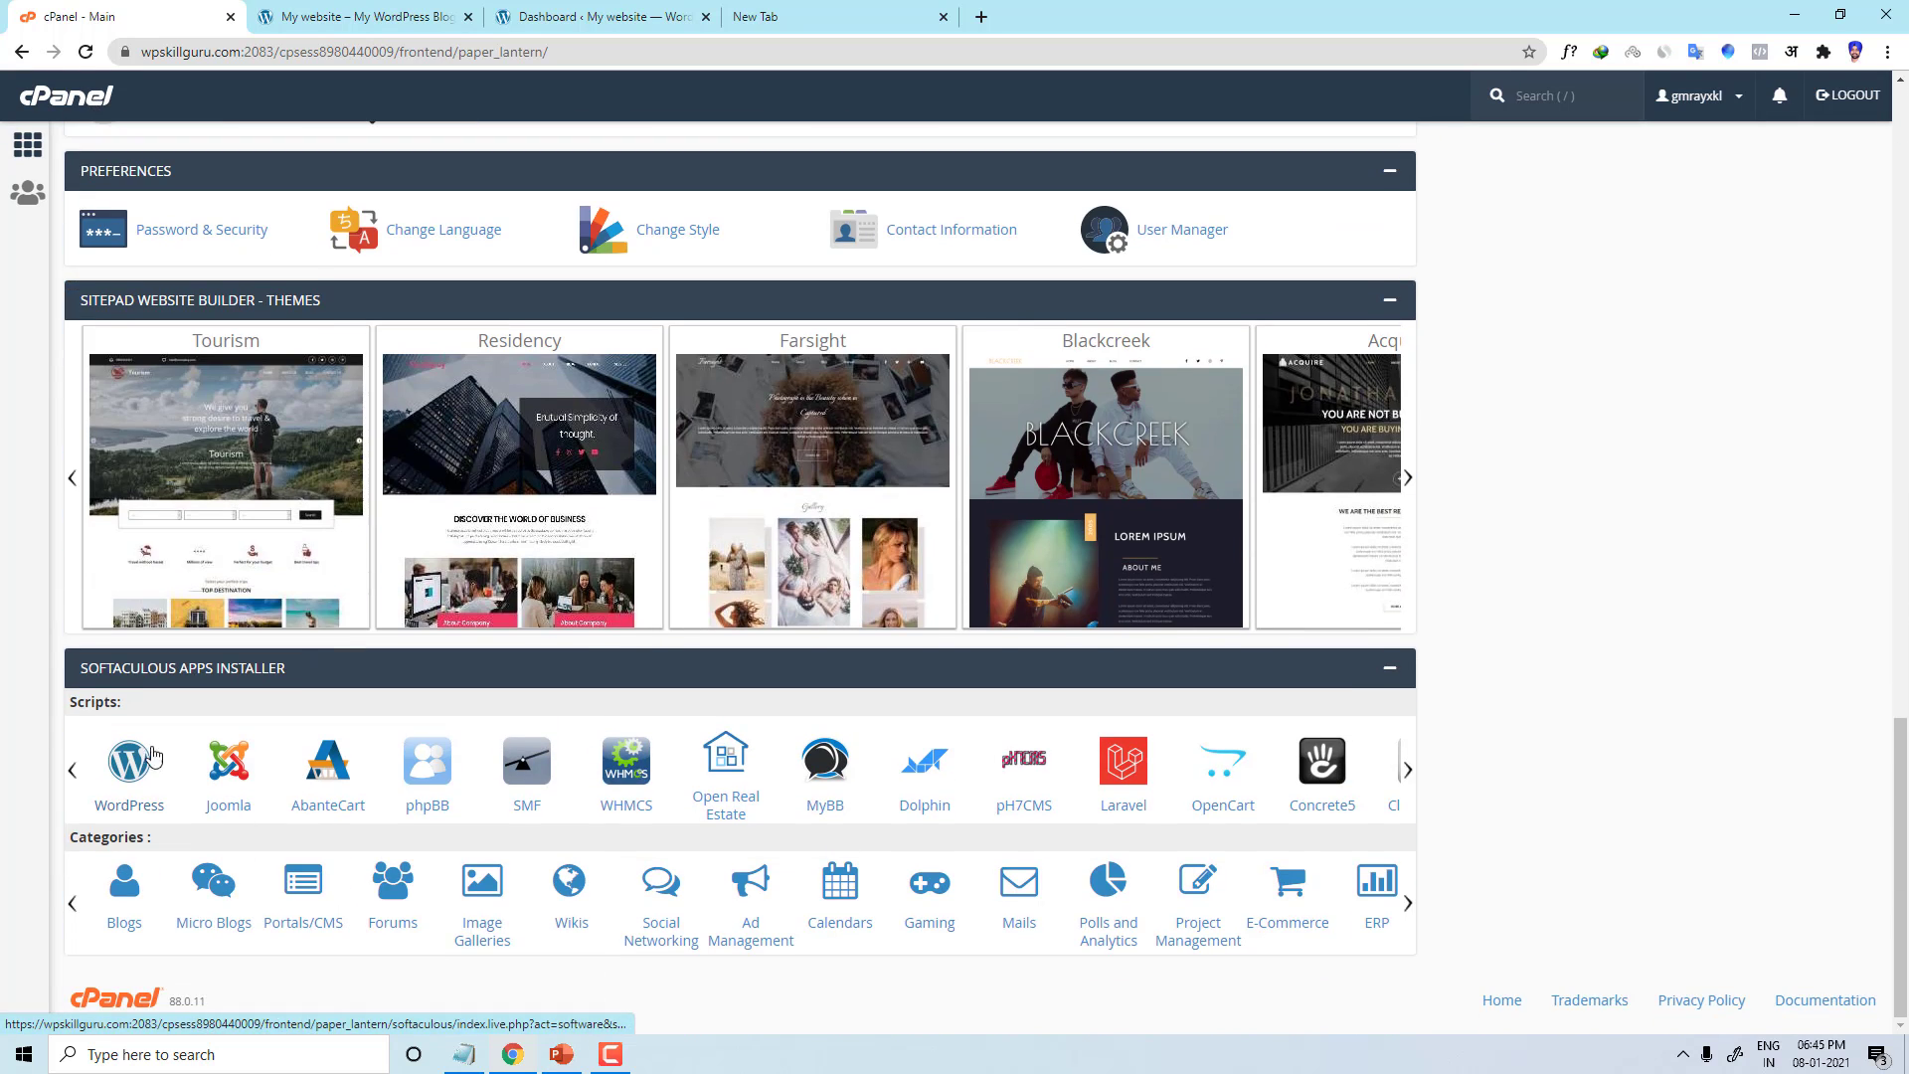
pyautogui.click(139, 765)
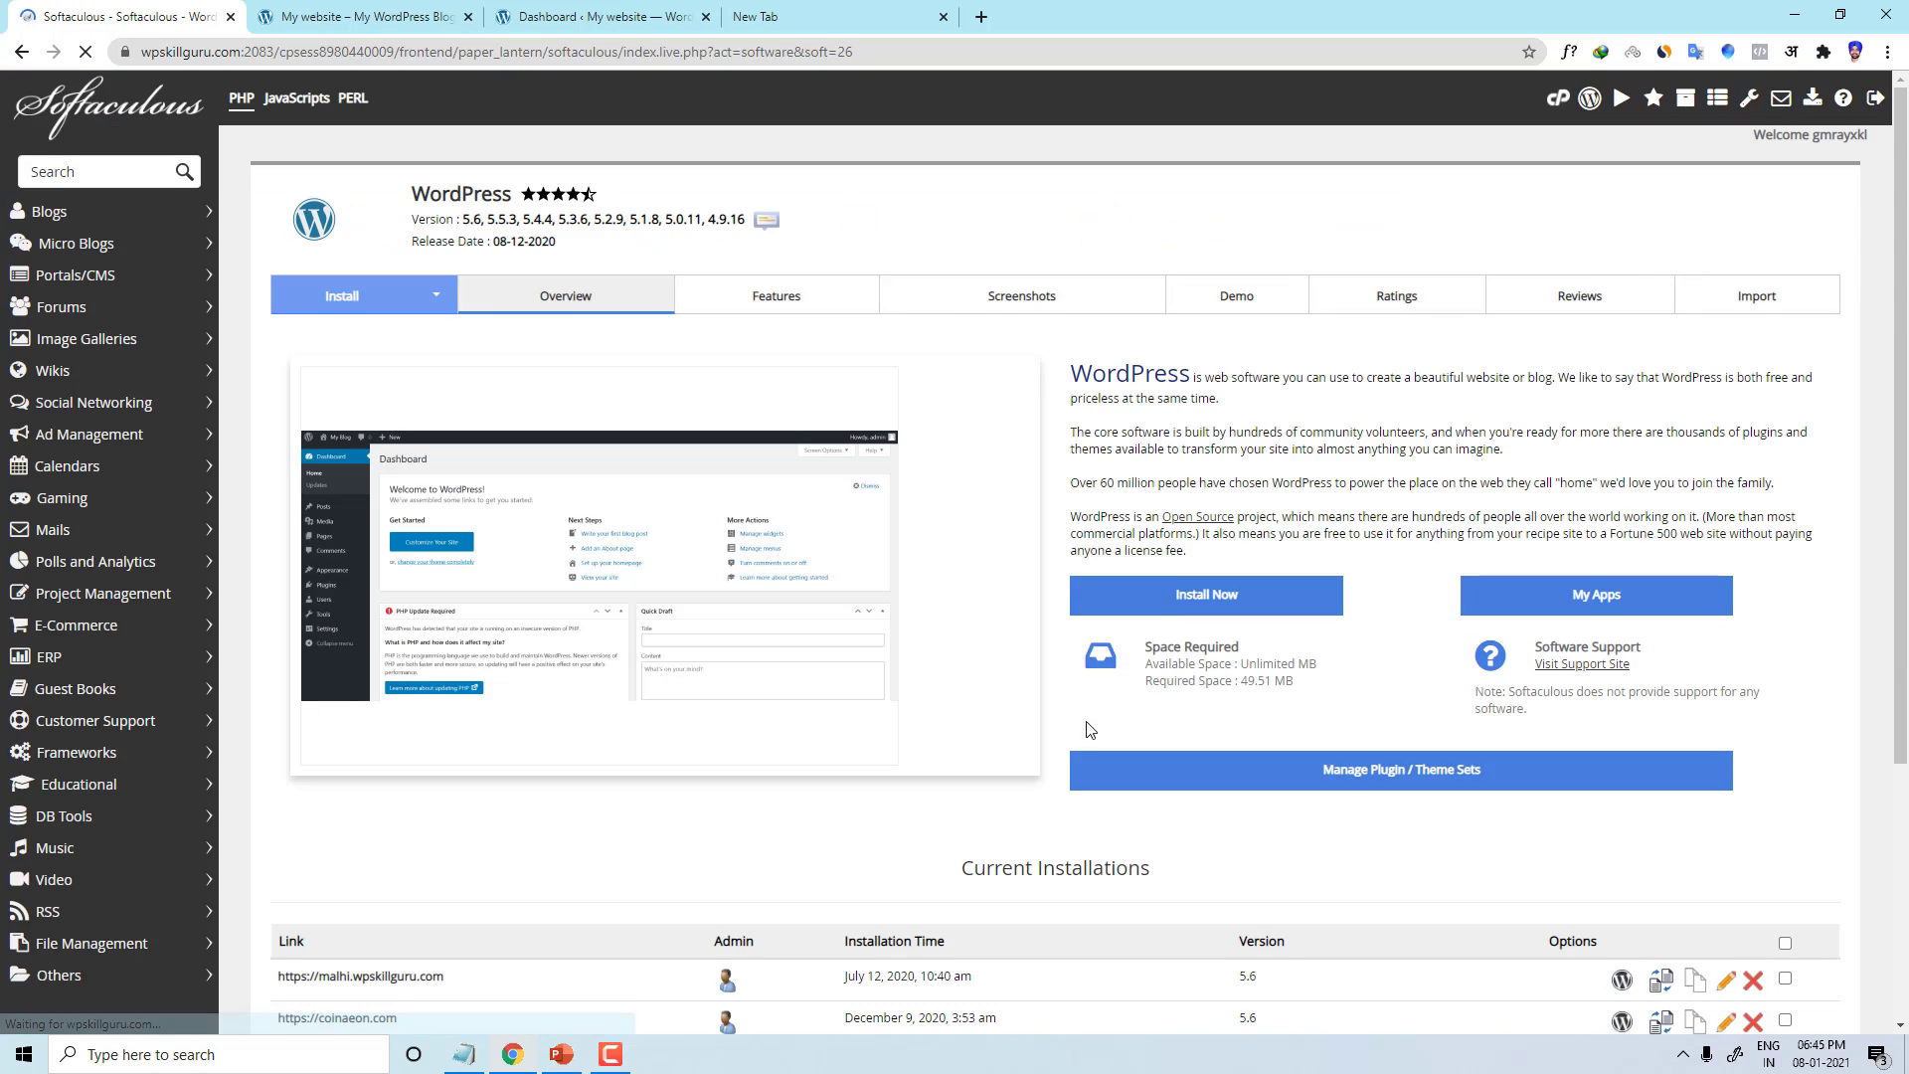
pyautogui.scroll(-5, 1086, 718)
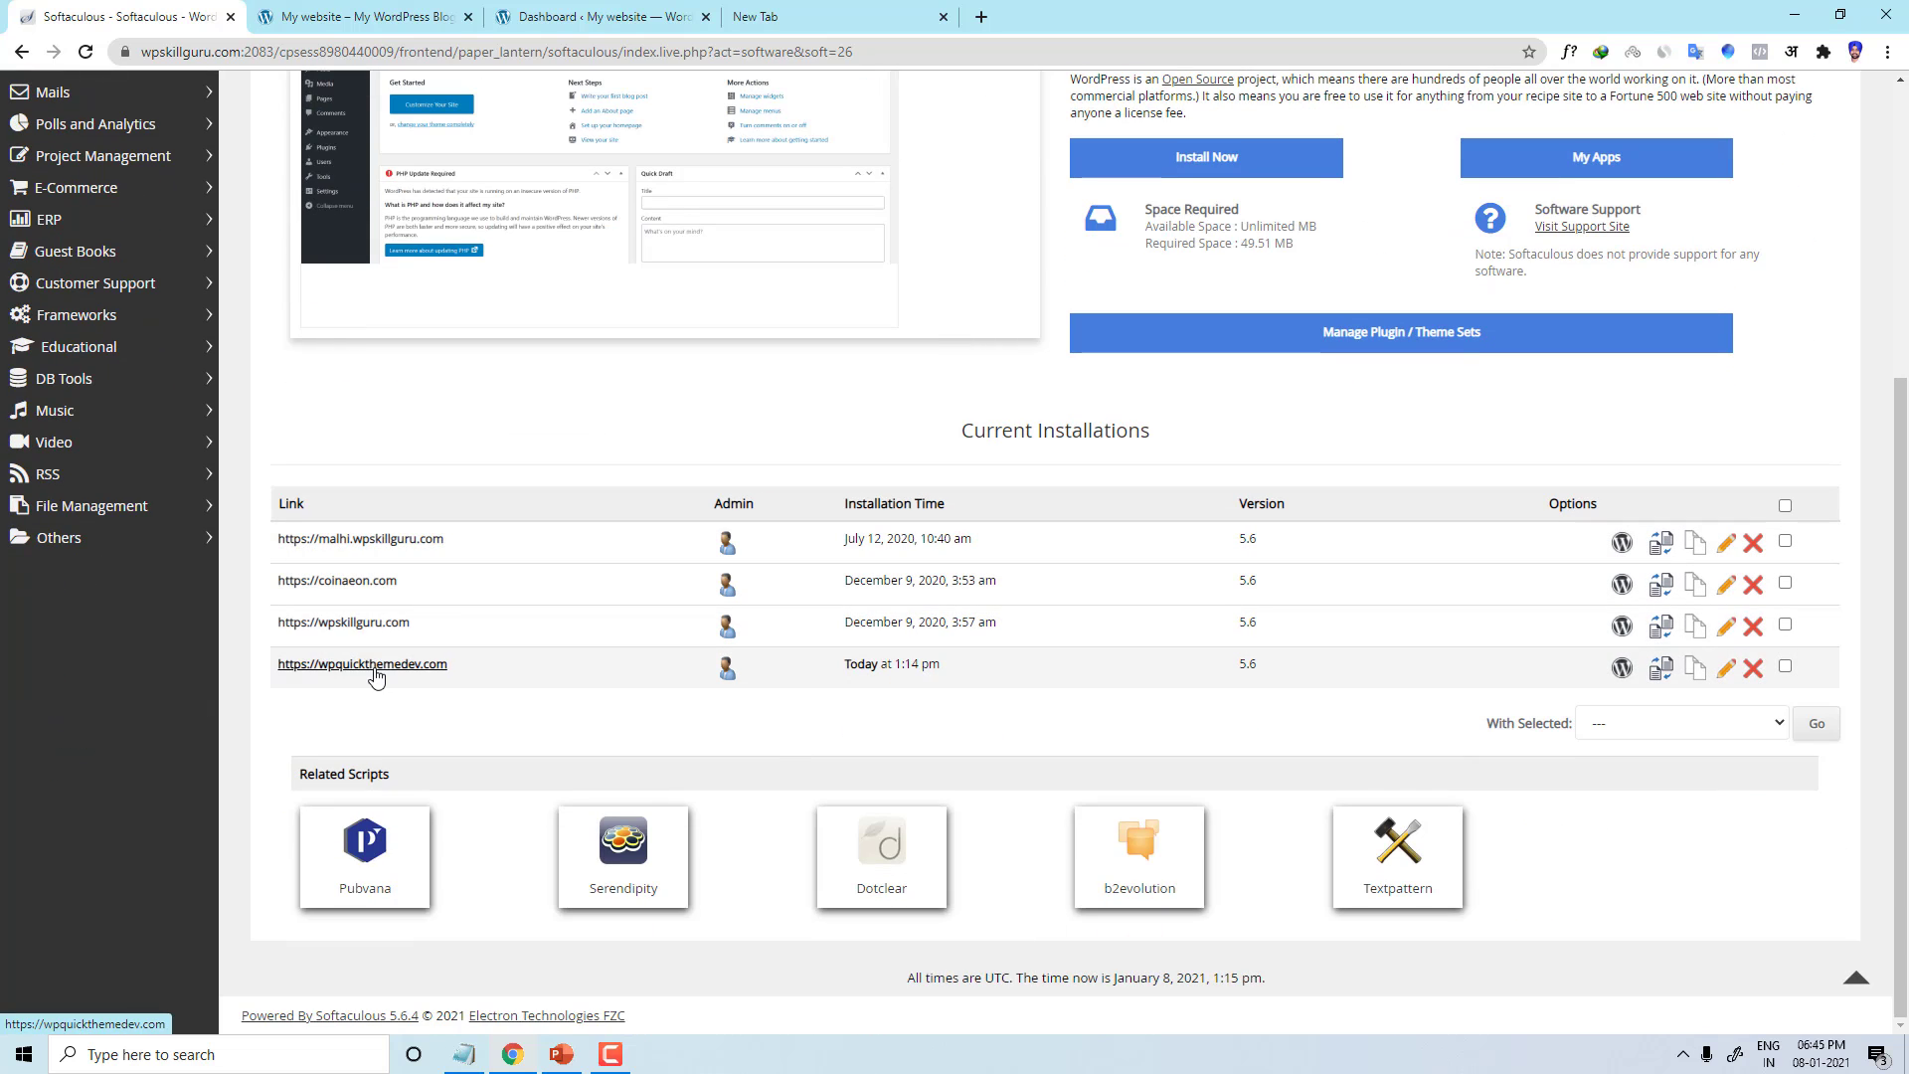
pyautogui.click(1751, 676)
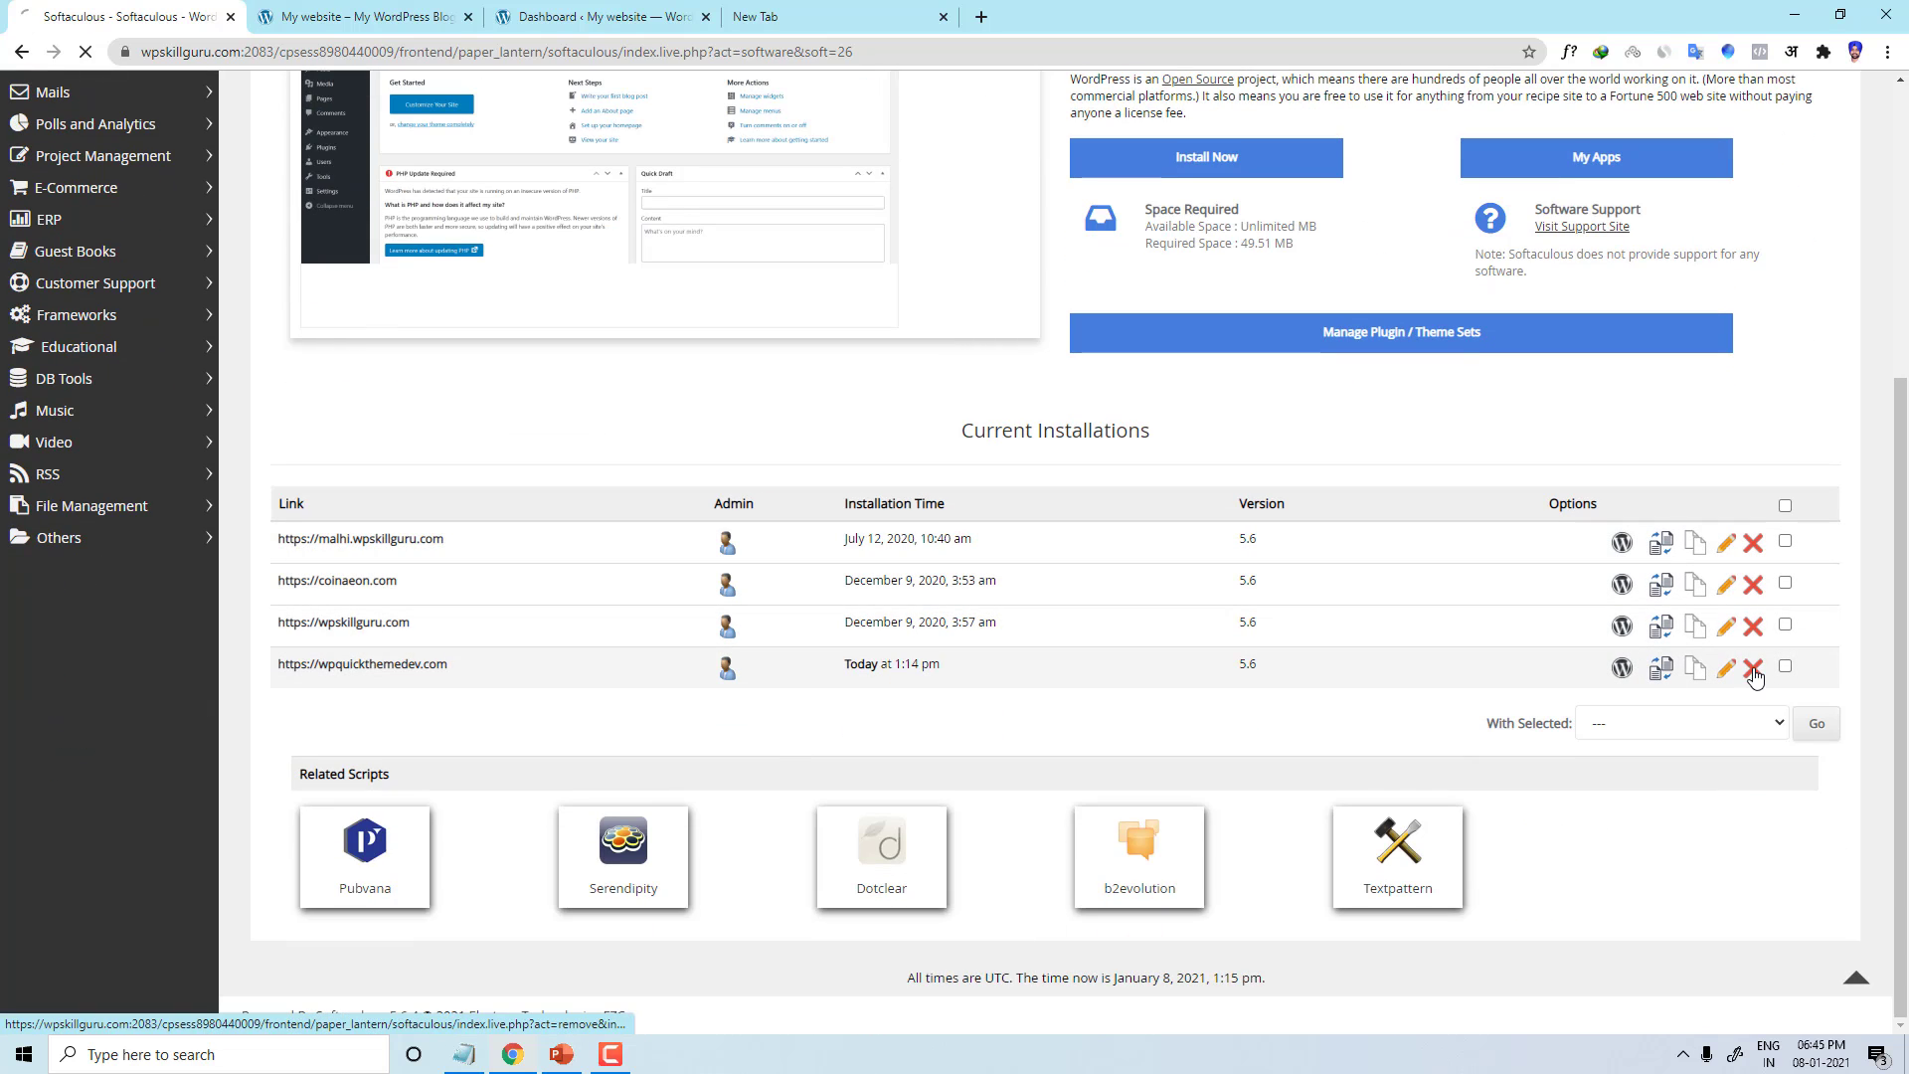
pyautogui.click(1068, 928)
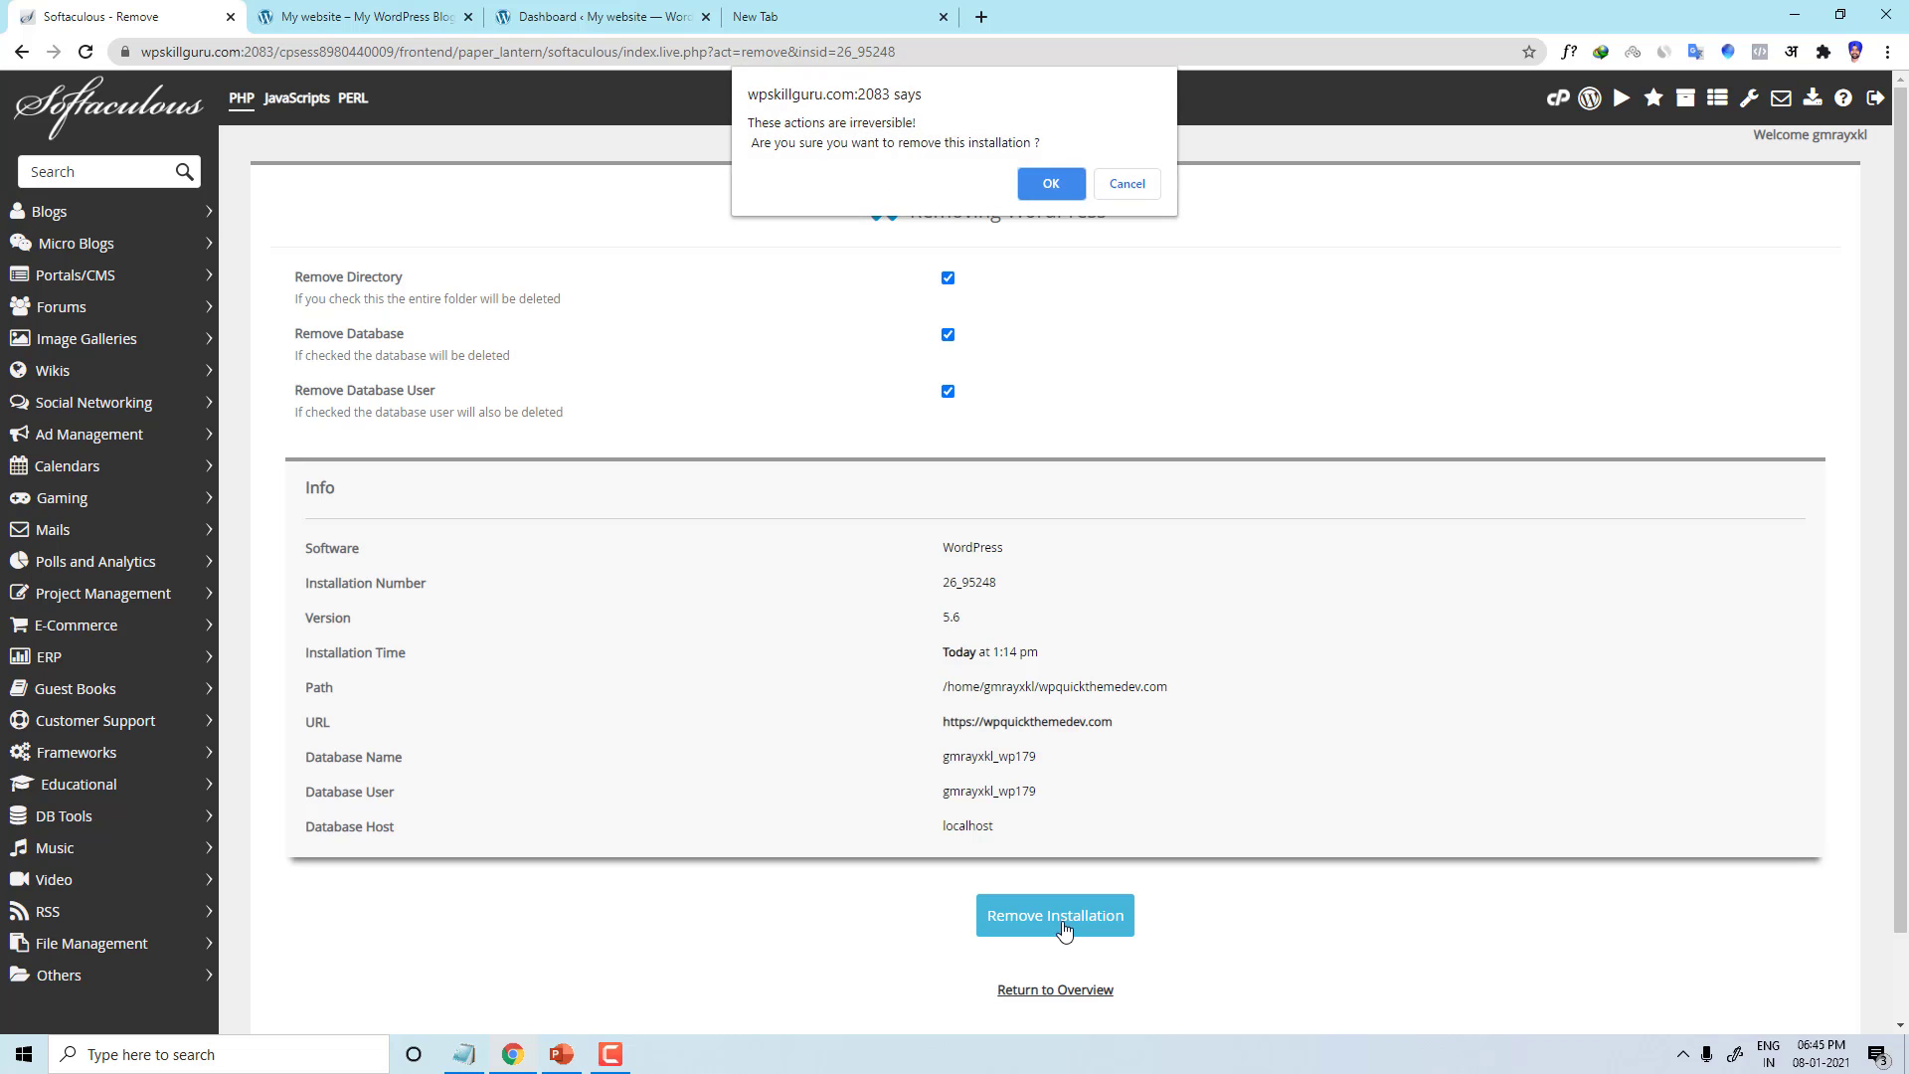
pyautogui.click(1044, 180)
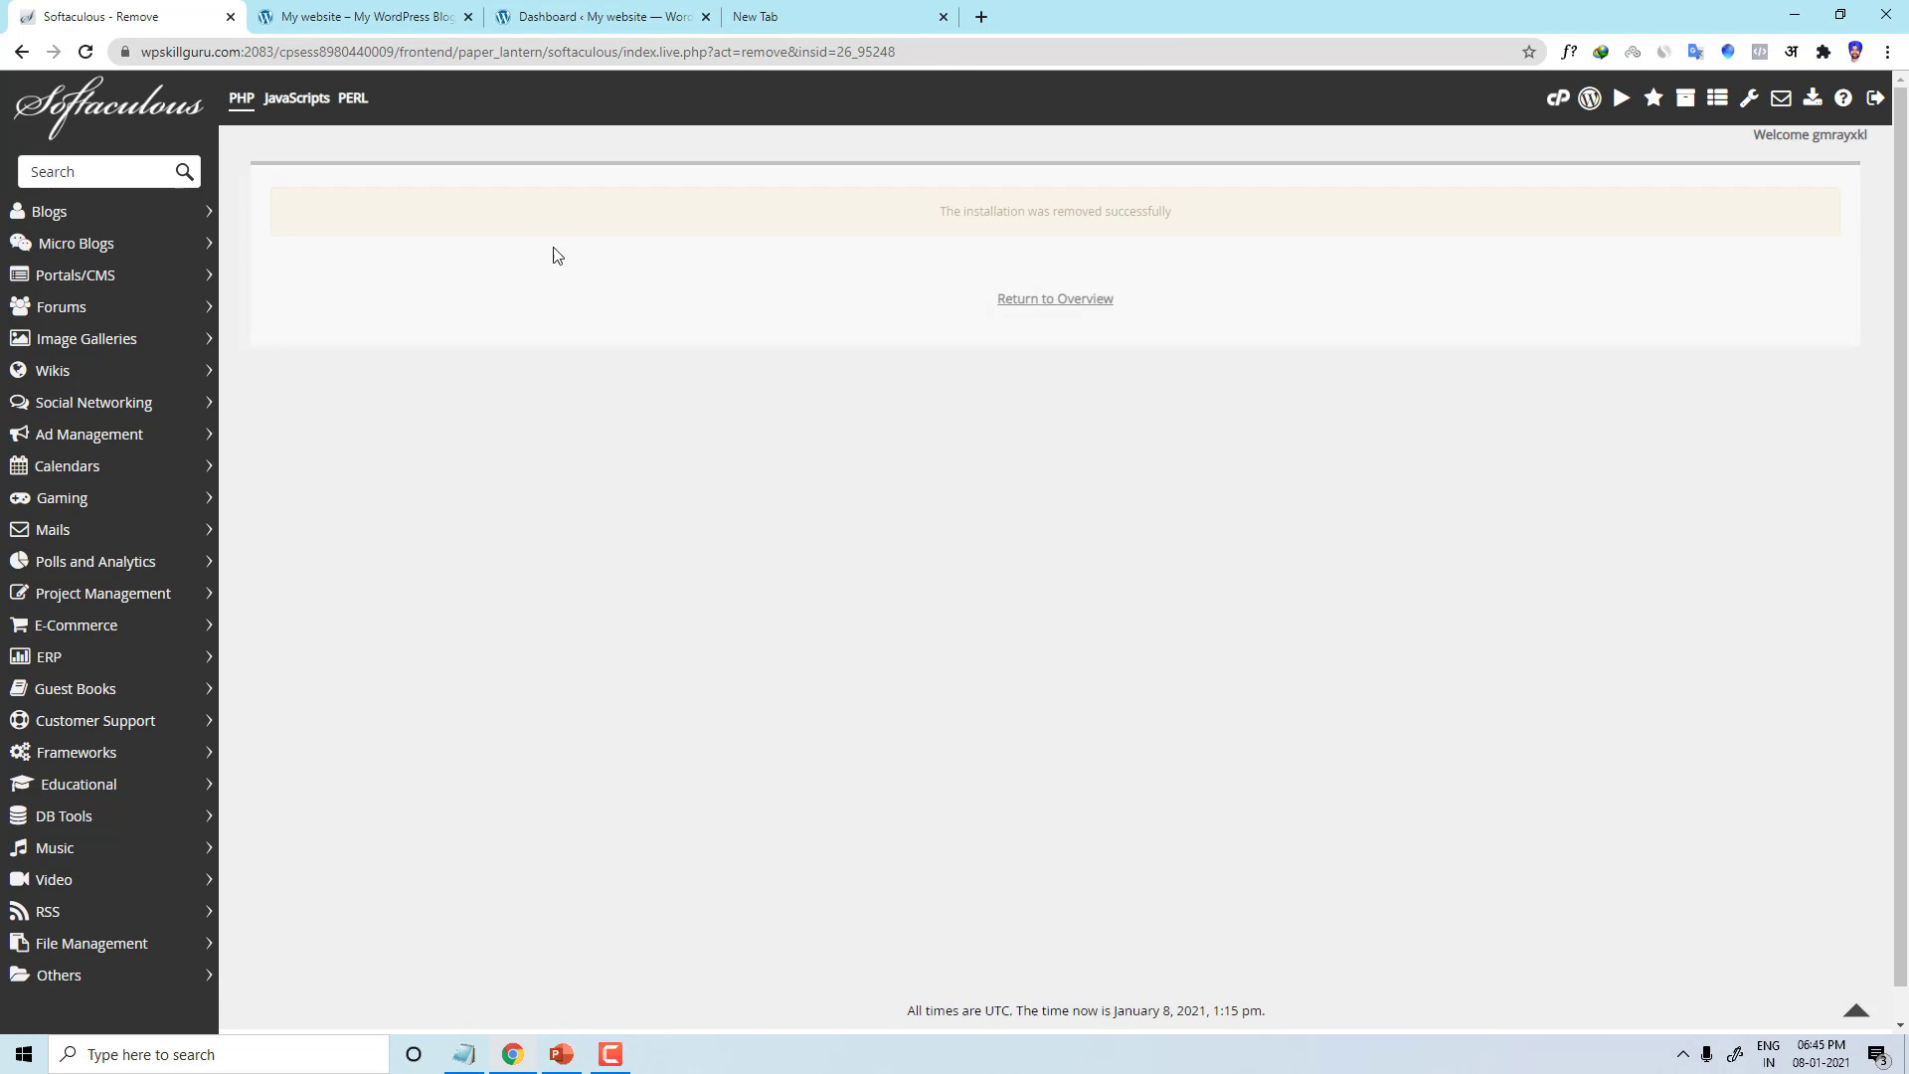
# Step: Reload the site tab to confirm 403 Forbidden, then go back to the WordPress overview
pyautogui.click(345, 18)
pyautogui.click(88, 53)
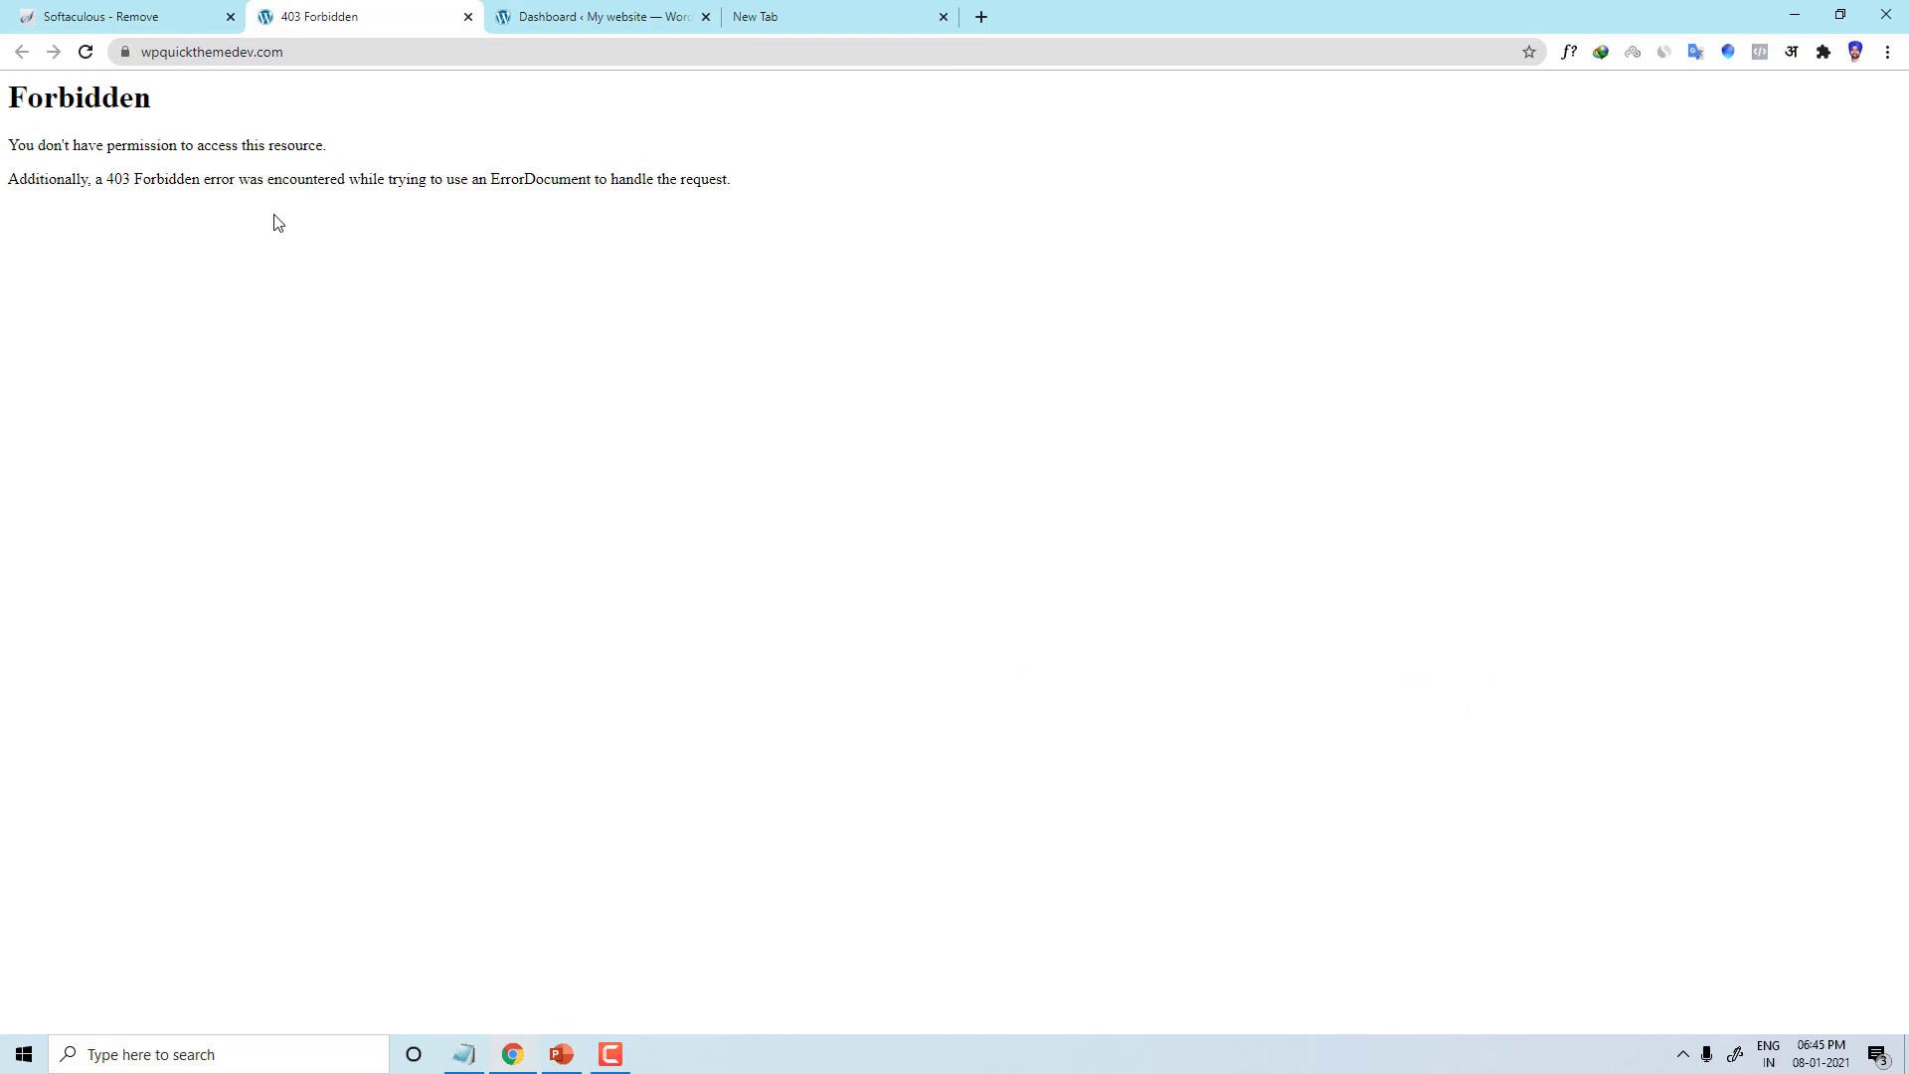
pyautogui.click(158, 10)
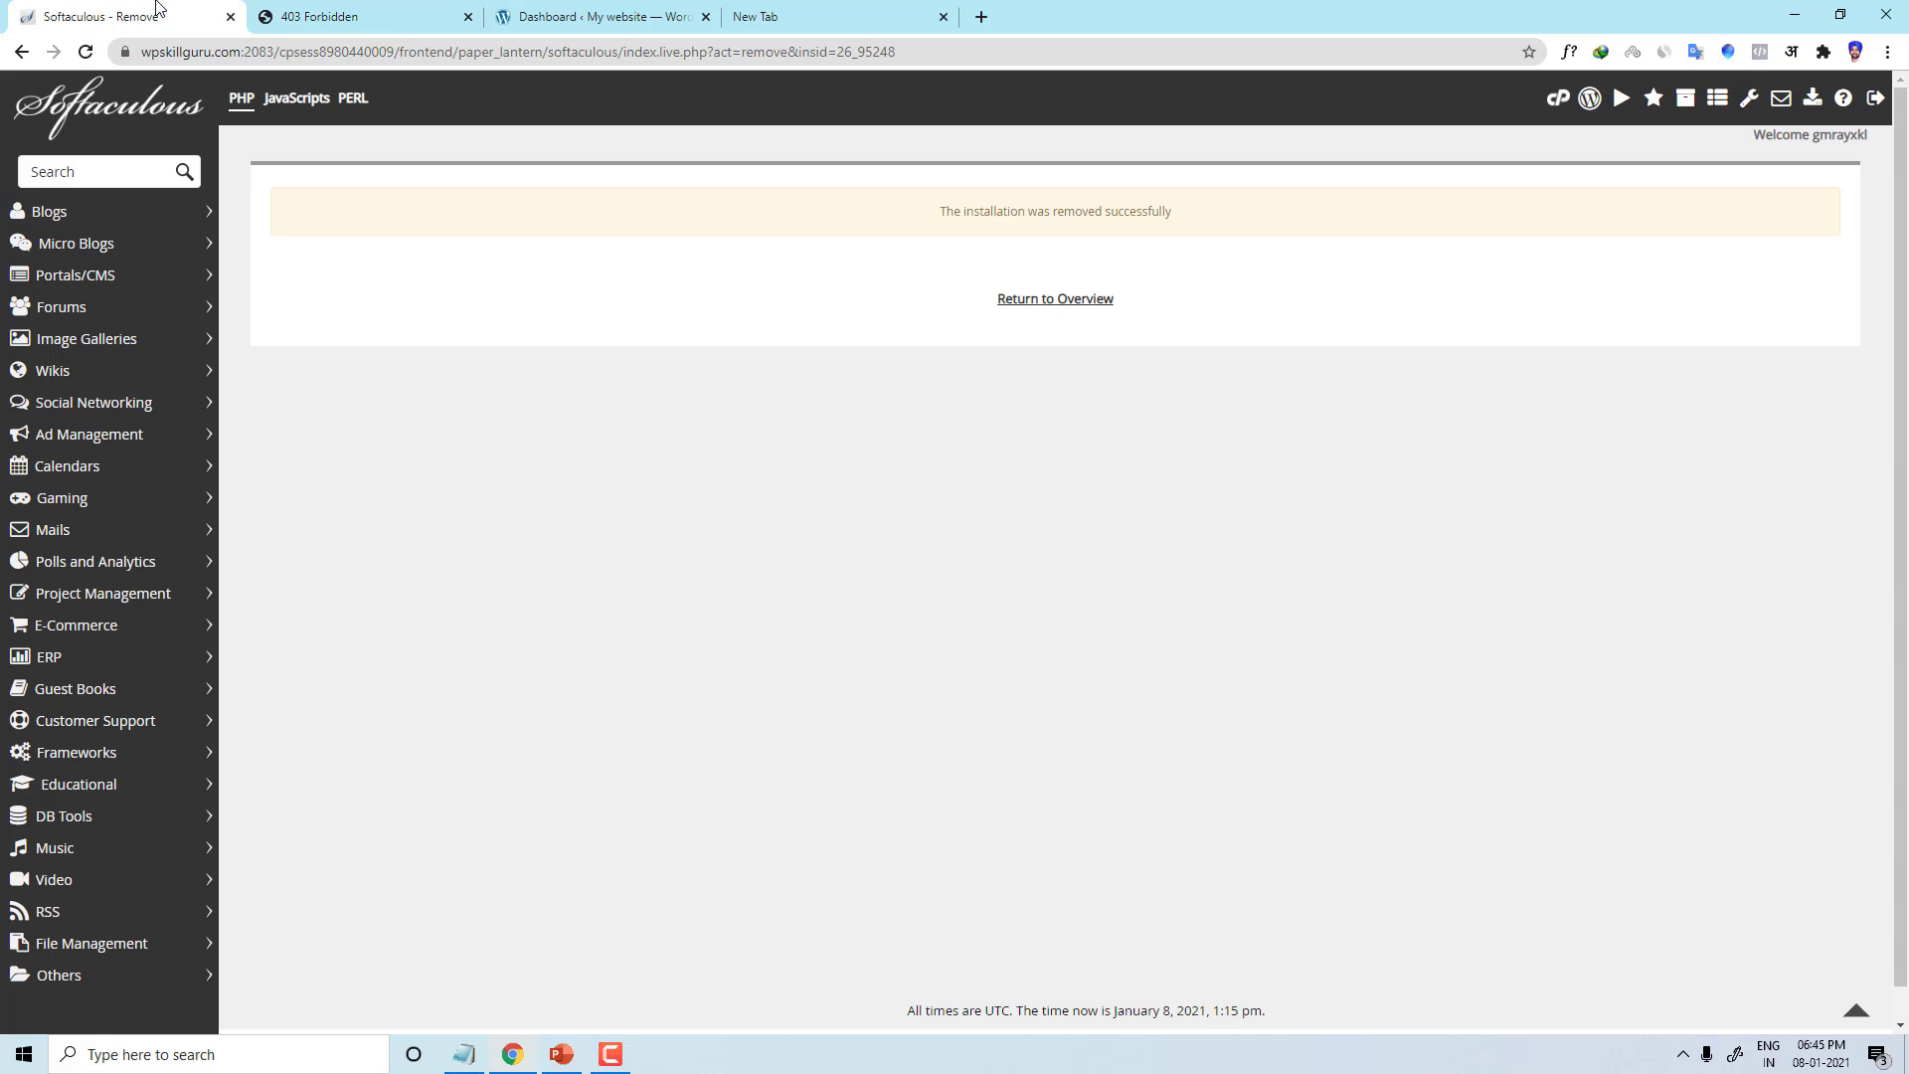
pyautogui.click(1083, 298)
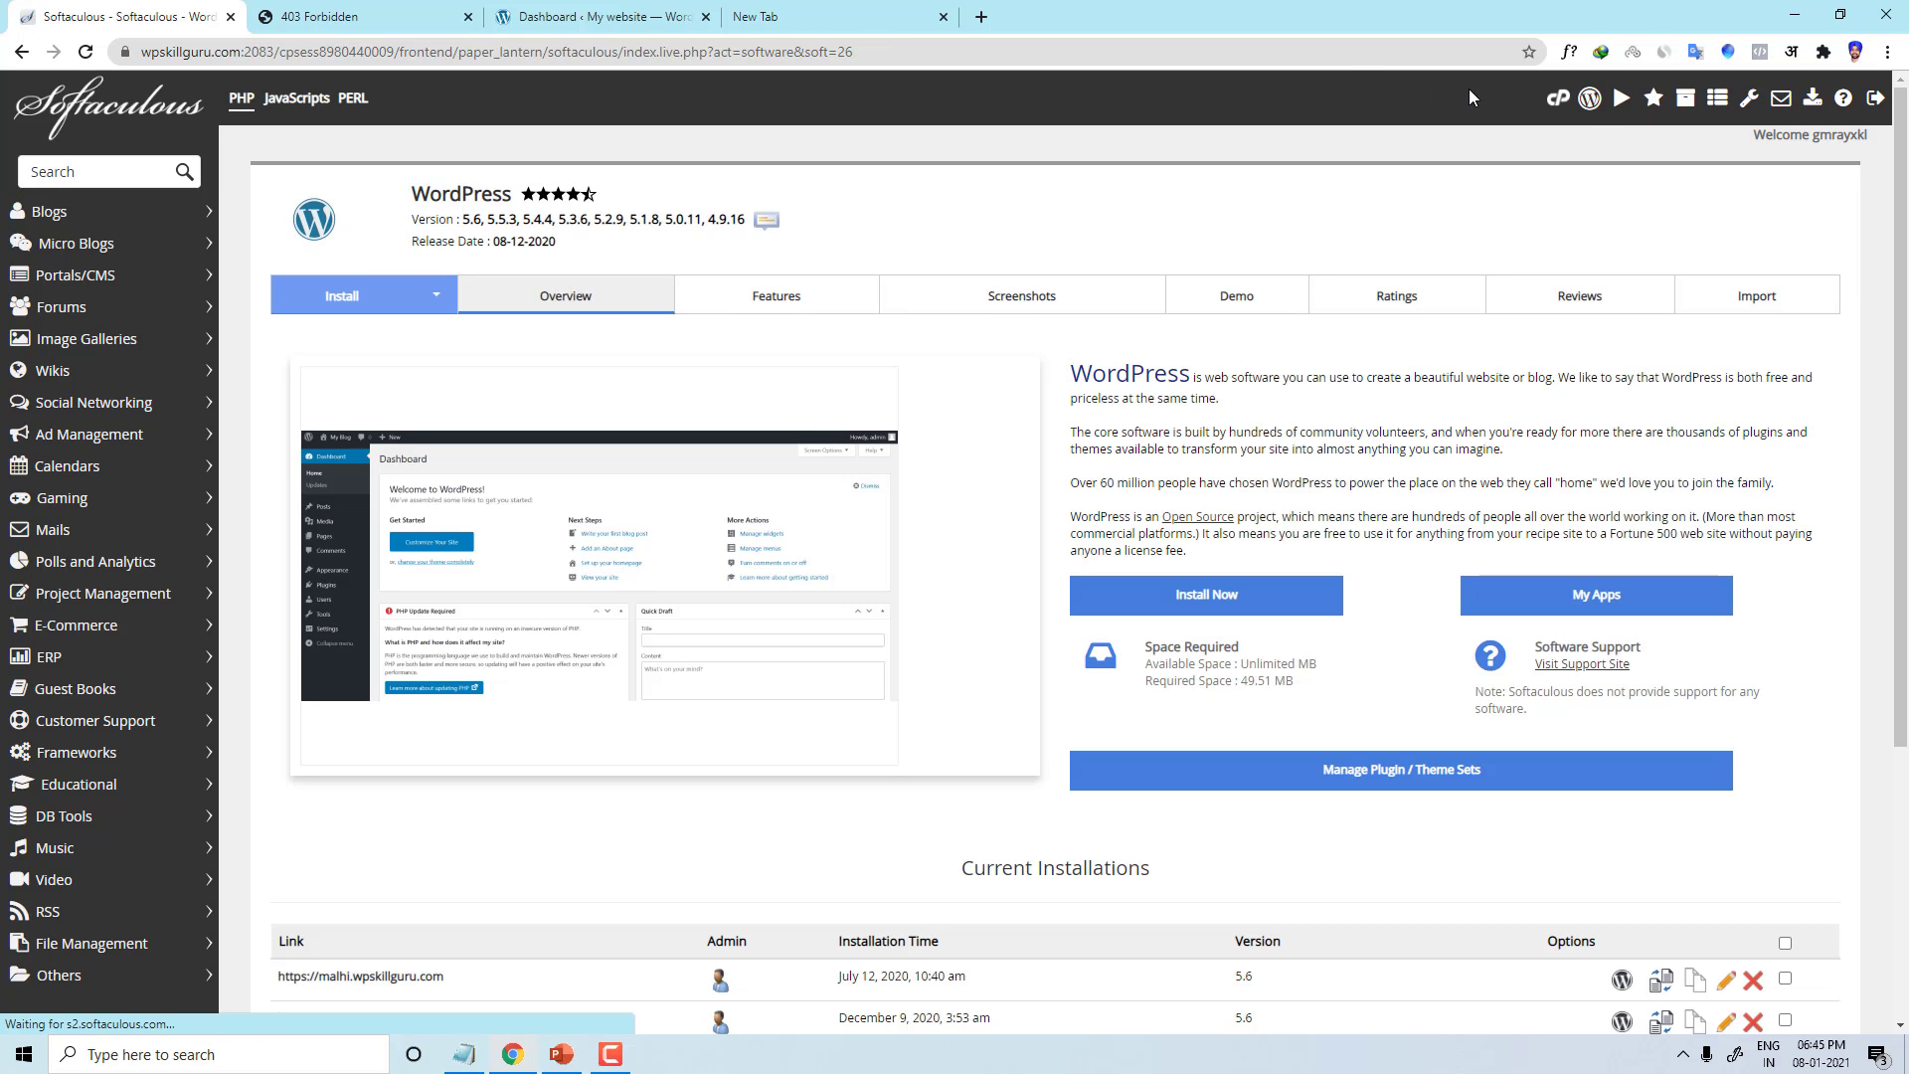
# Step: Close the 403 Forbidden and WordPress Dashboard tabs
pyautogui.click(1555, 100)
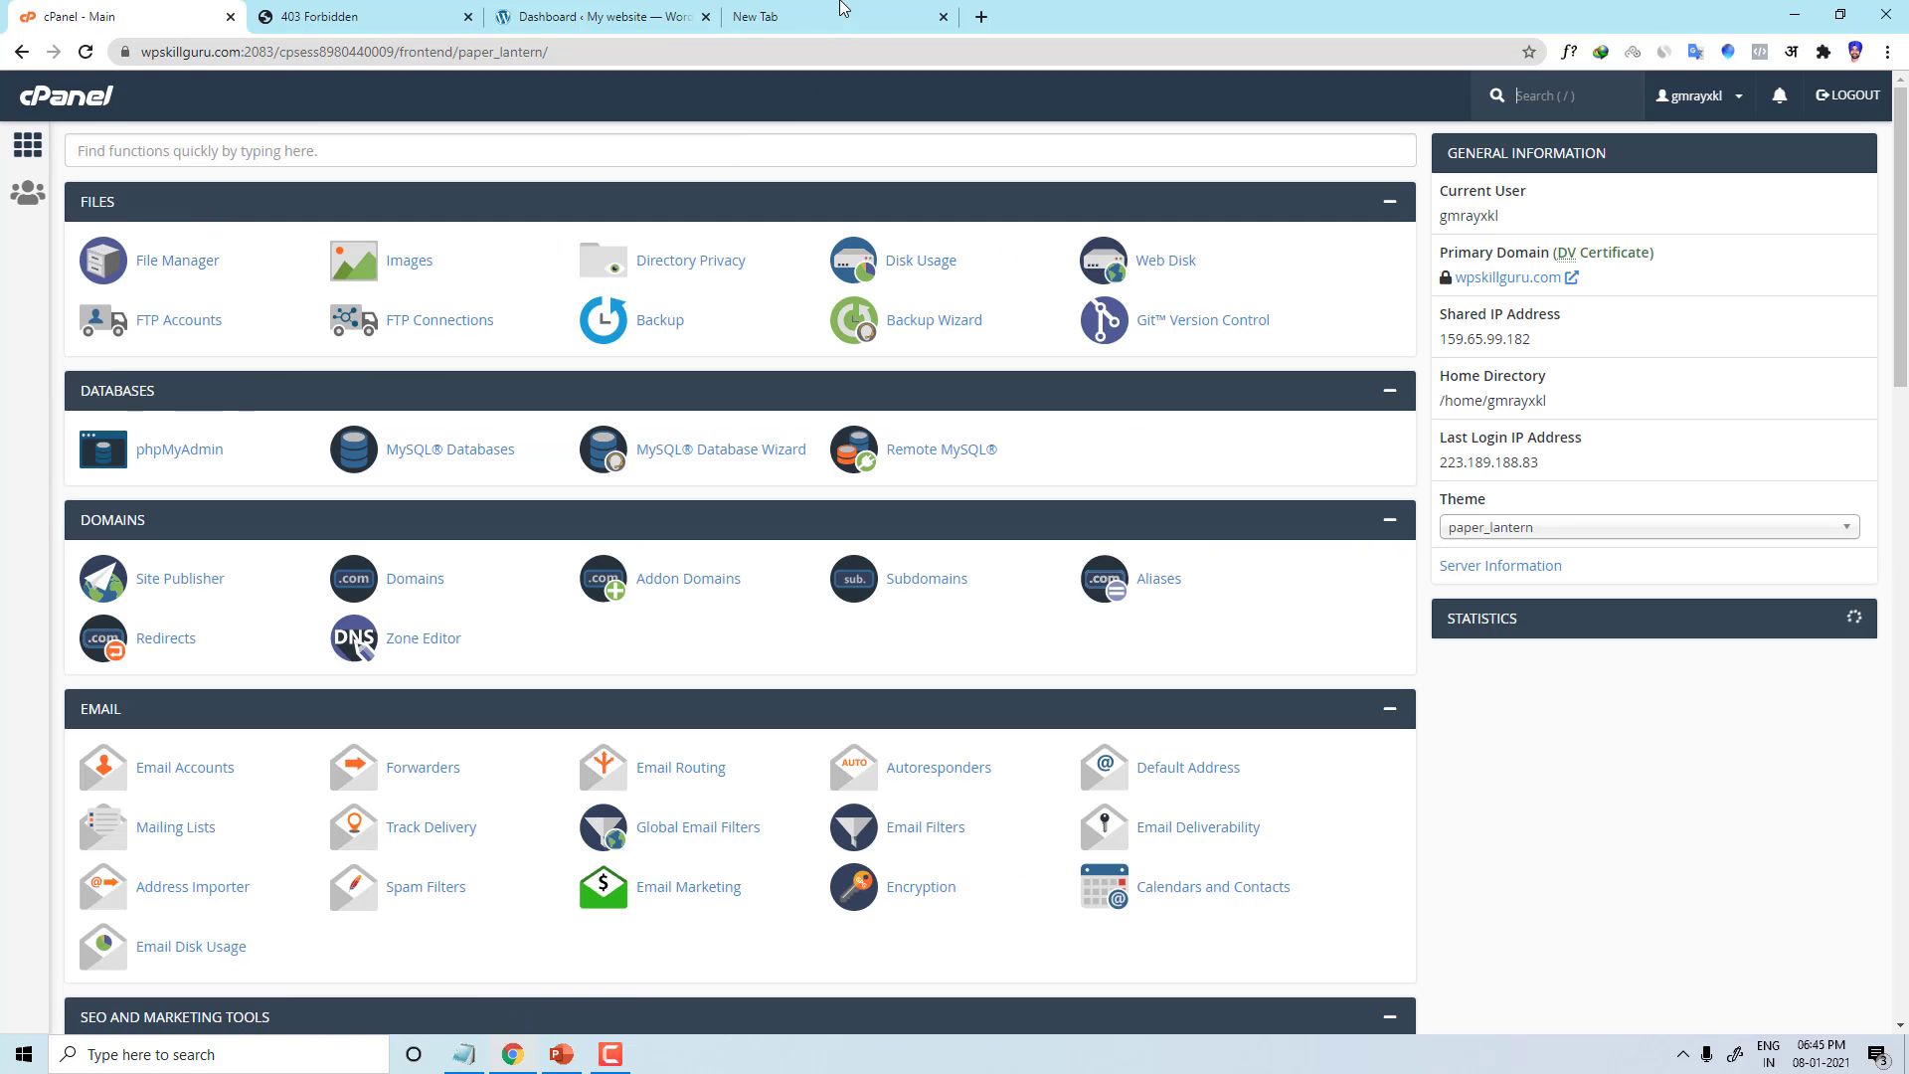
pyautogui.click(841, 13)
pyautogui.click(427, 16)
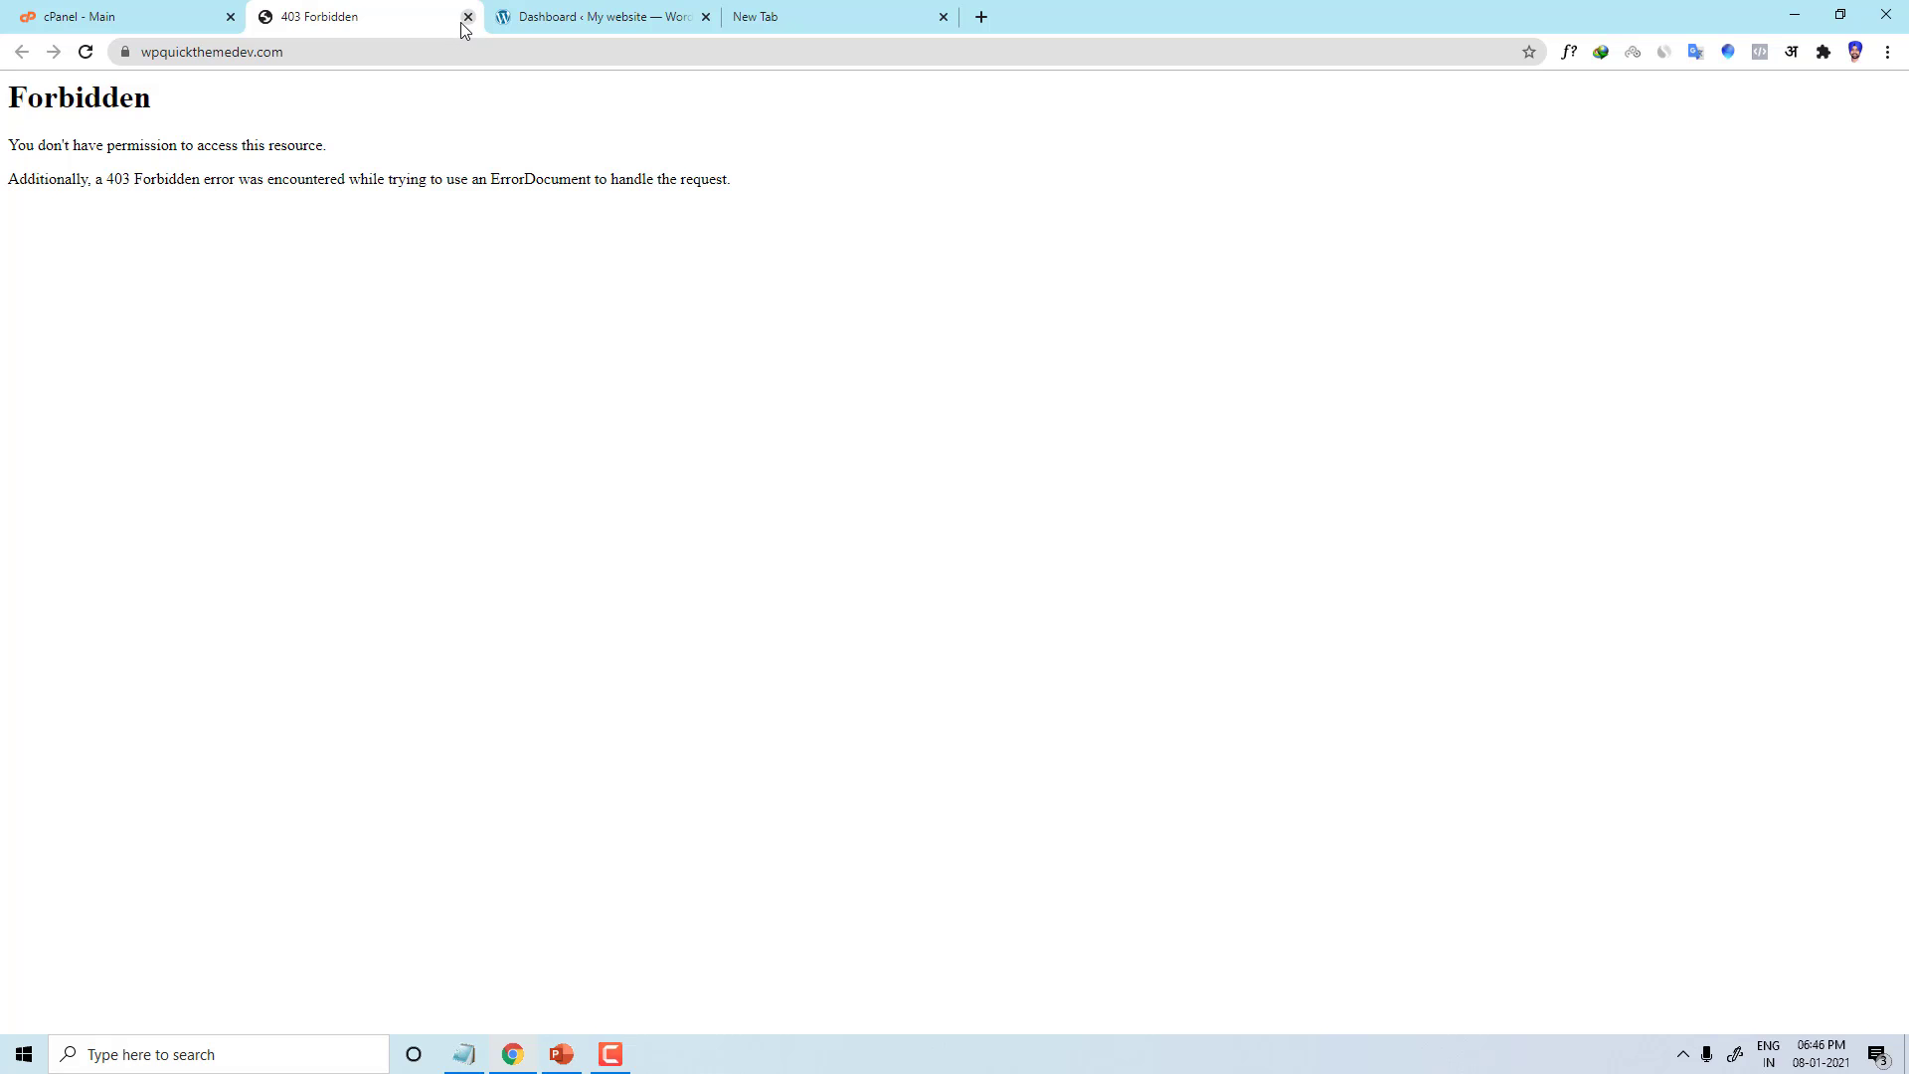
pyautogui.click(467, 17)
pyautogui.click(468, 17)
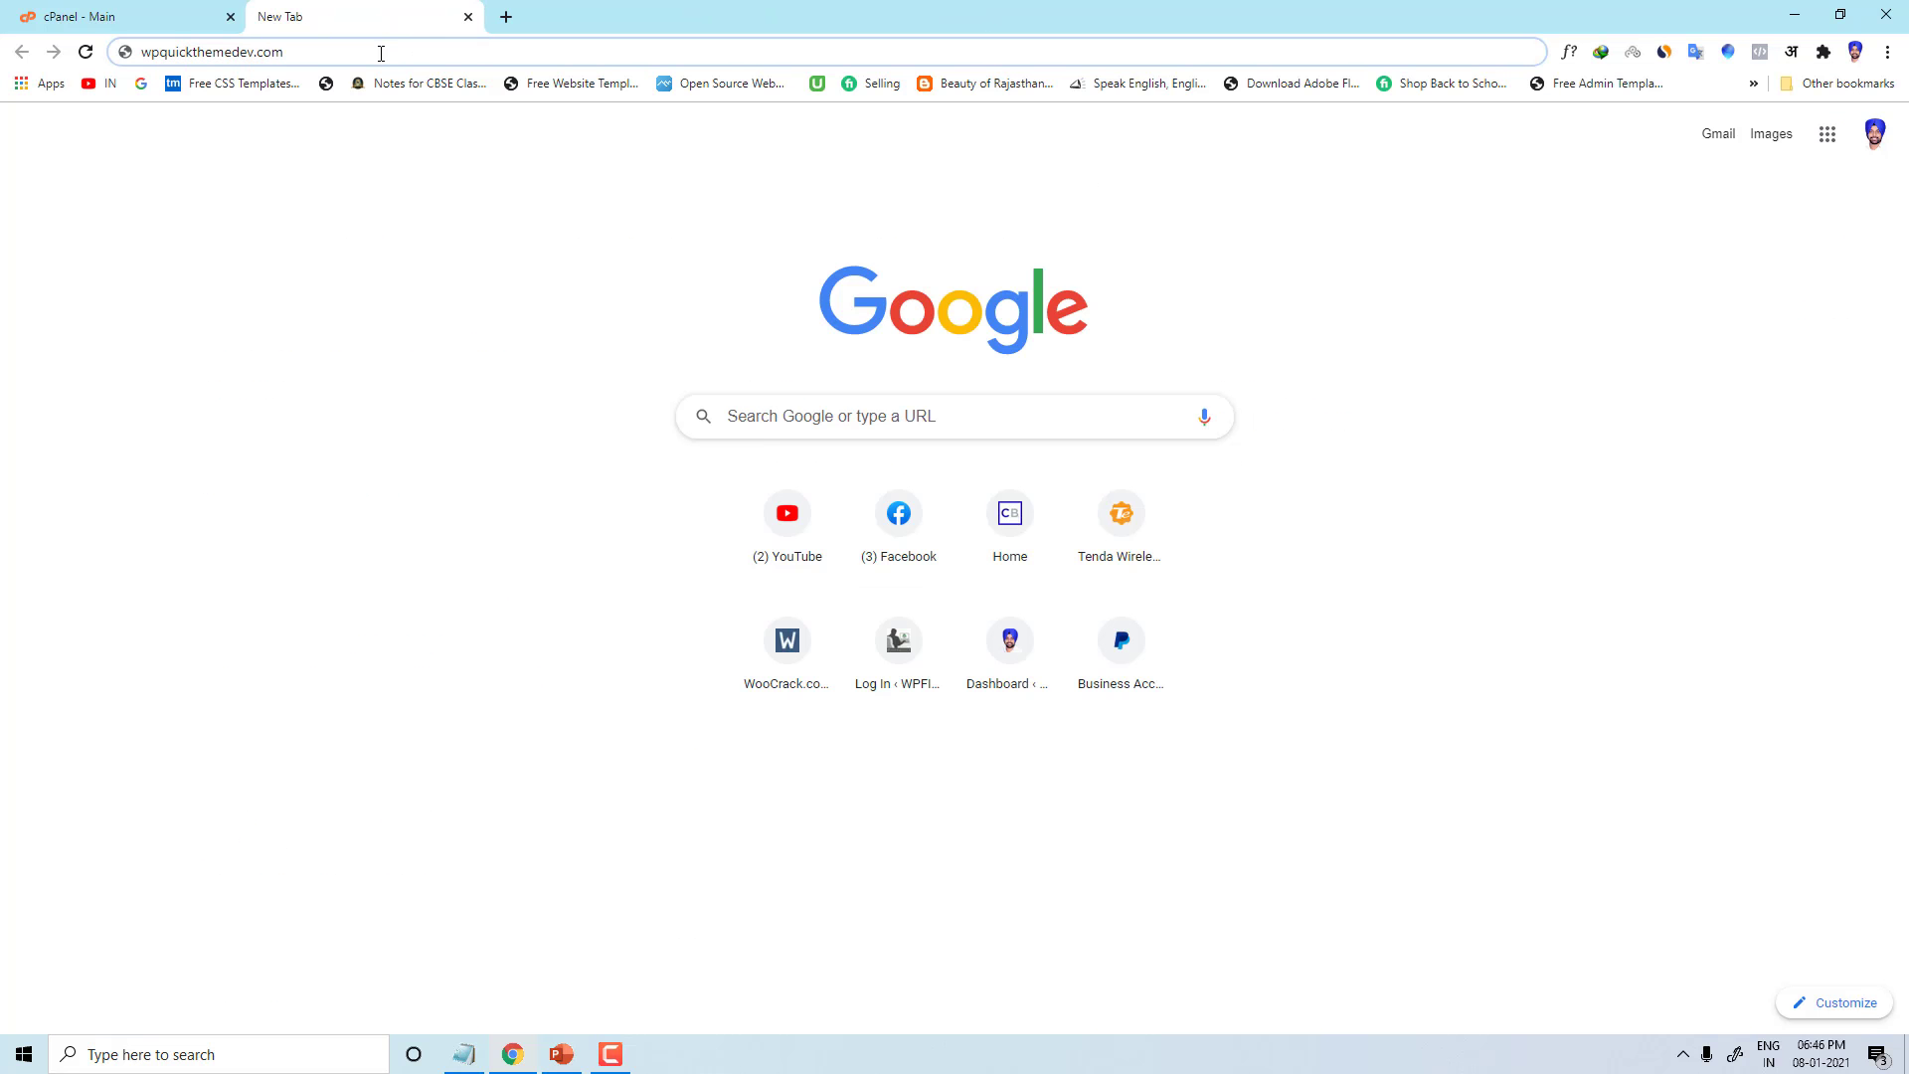
# Step: Search Google for 'wordpress download' from the address bar
pyautogui.click(381, 53)
pyautogui.write('wo')
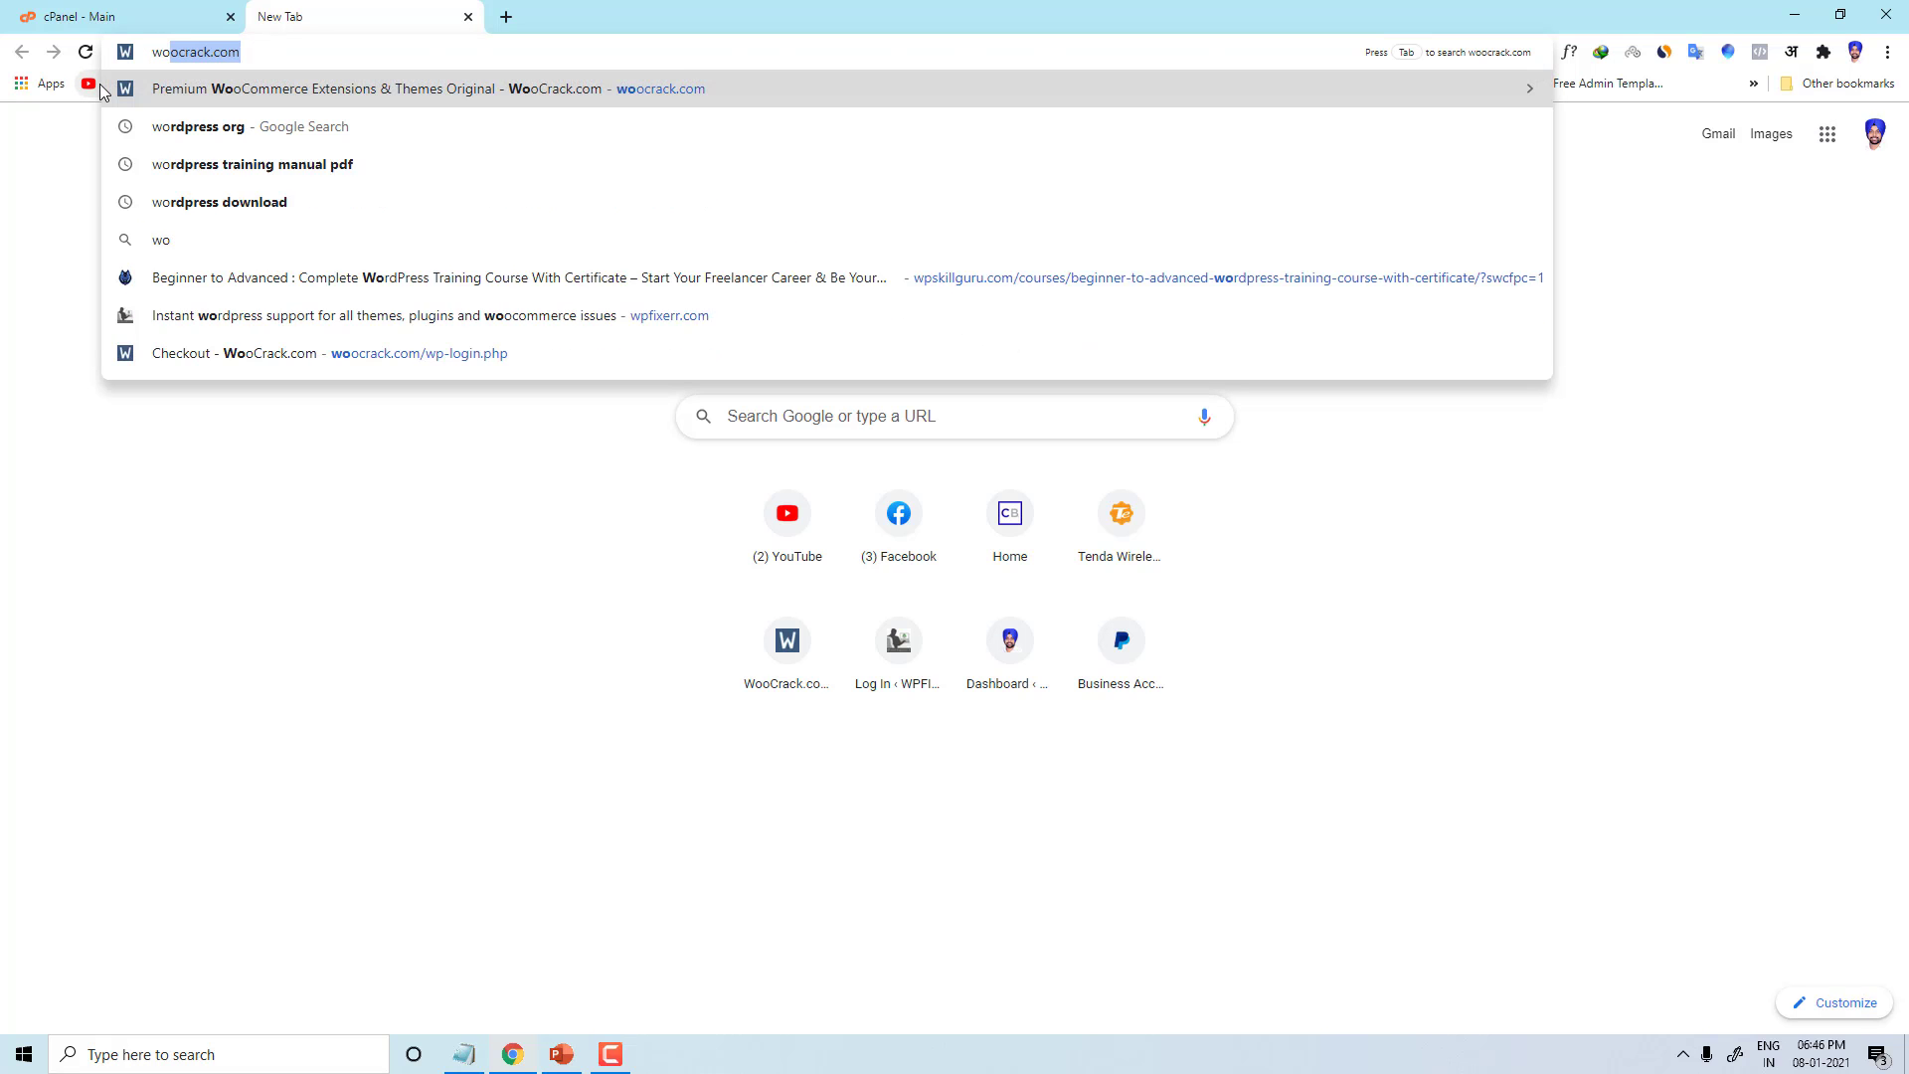
pyautogui.write('rdpress d')
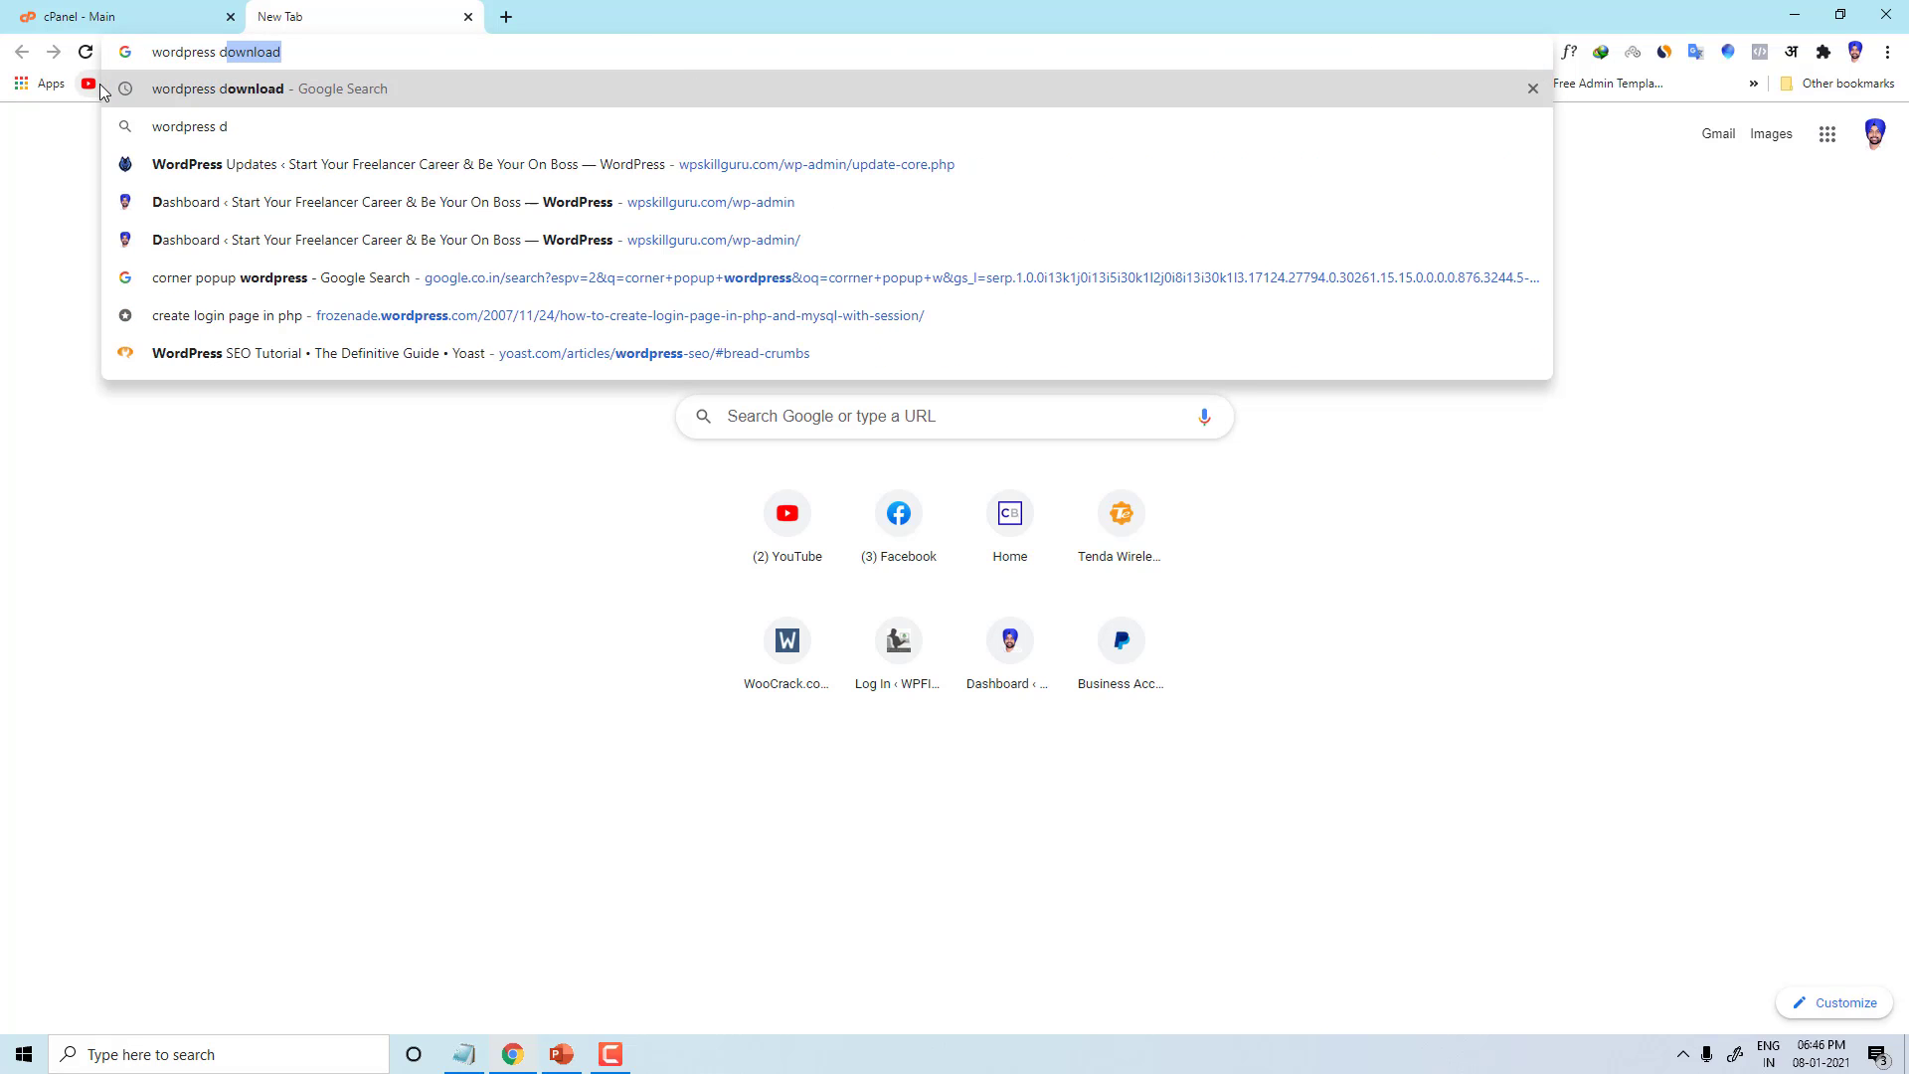
pyautogui.write('ownload')
pyautogui.press('Return')
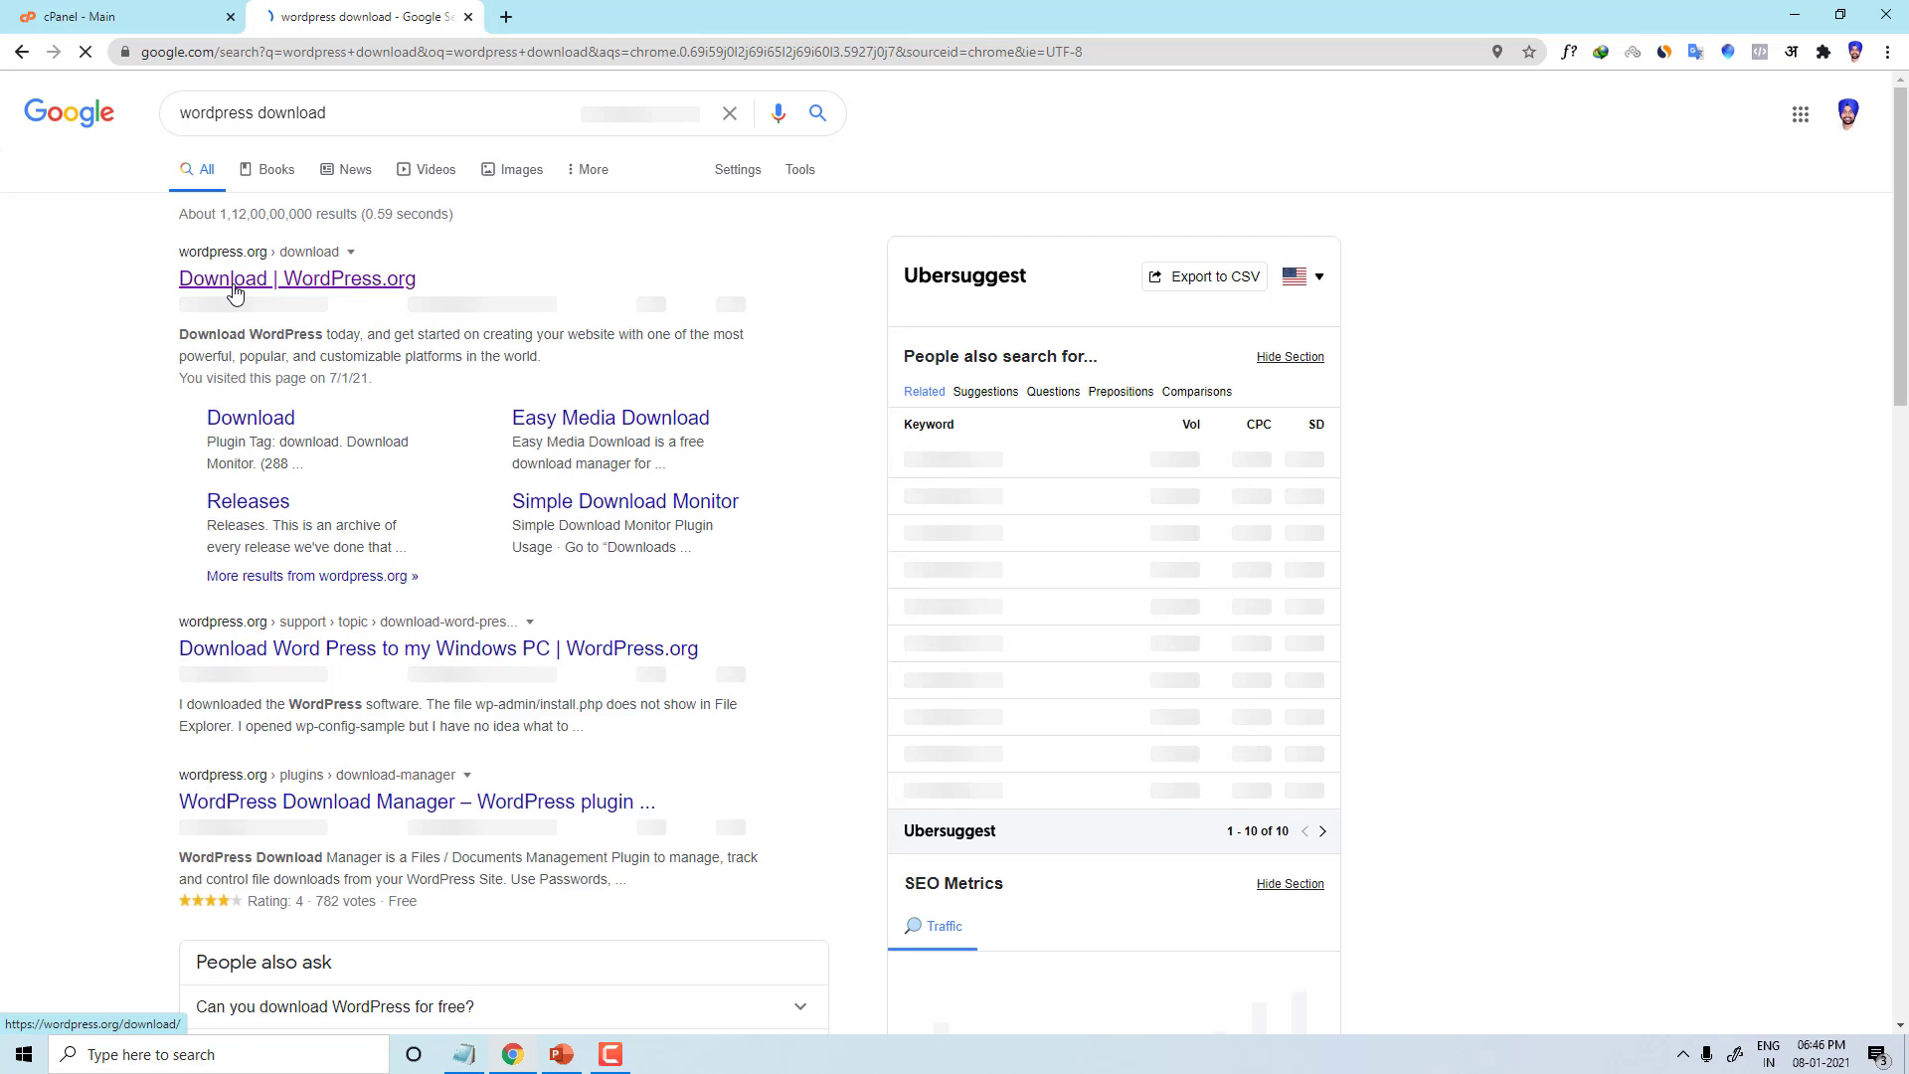
# Step: Download wordpress-5.6.zip from WordPress.org, overwriting the earlier copy, and go back to cPanel home
pyautogui.click(234, 289)
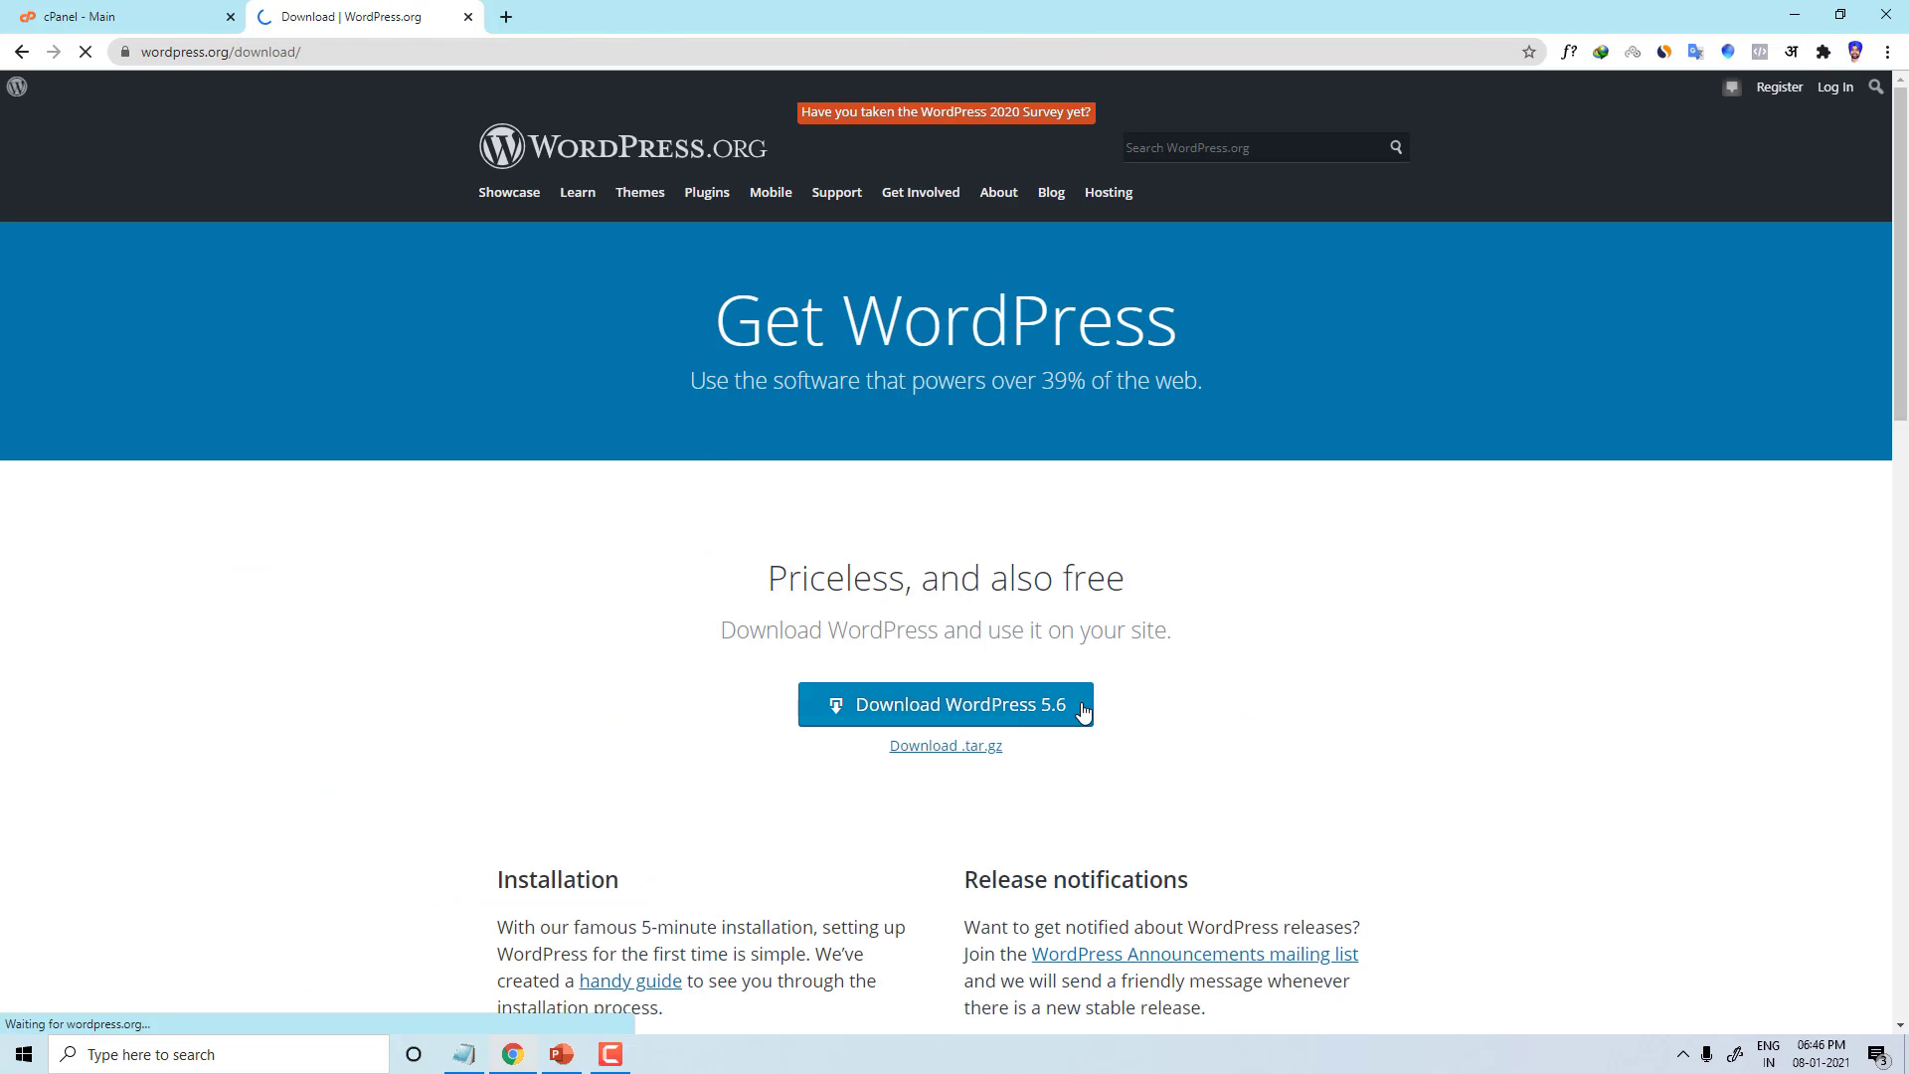
pyautogui.click(866, 727)
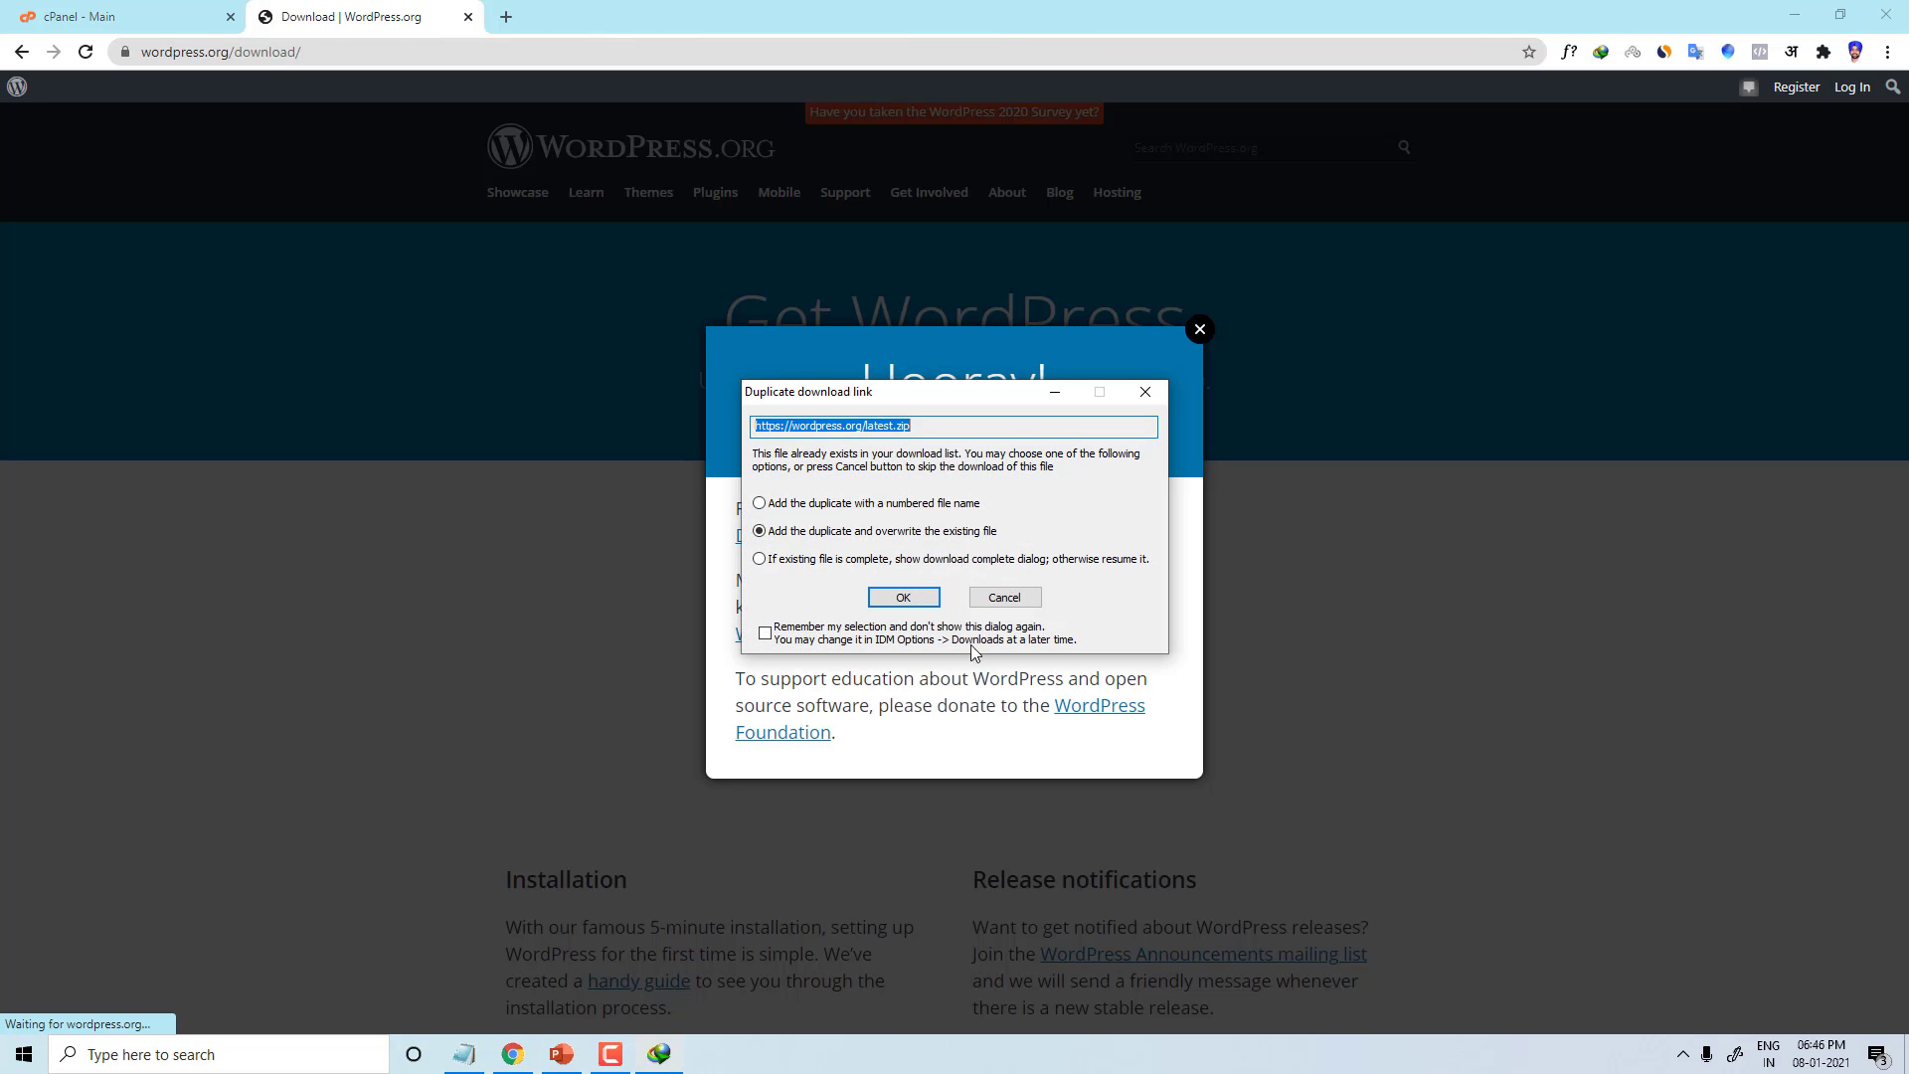
pyautogui.click(904, 600)
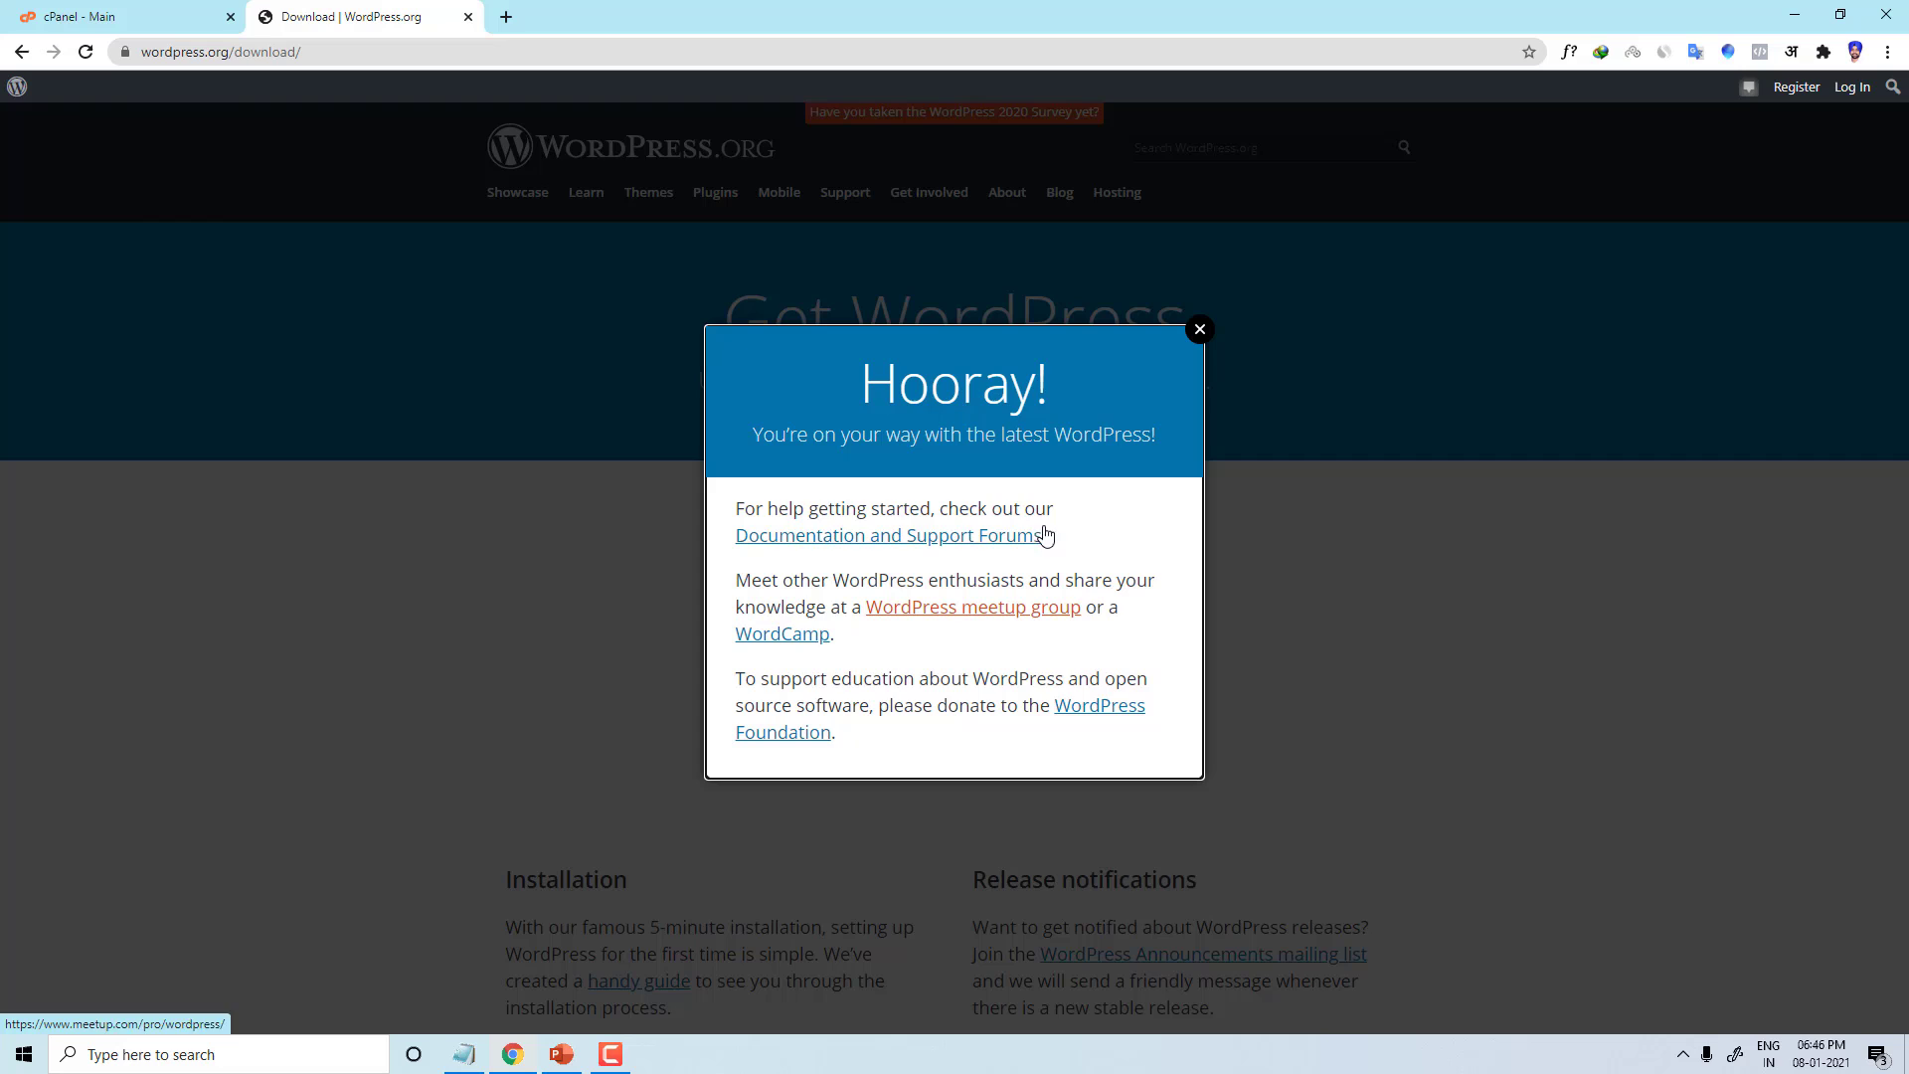
pyautogui.click(1199, 329)
pyautogui.click(955, 616)
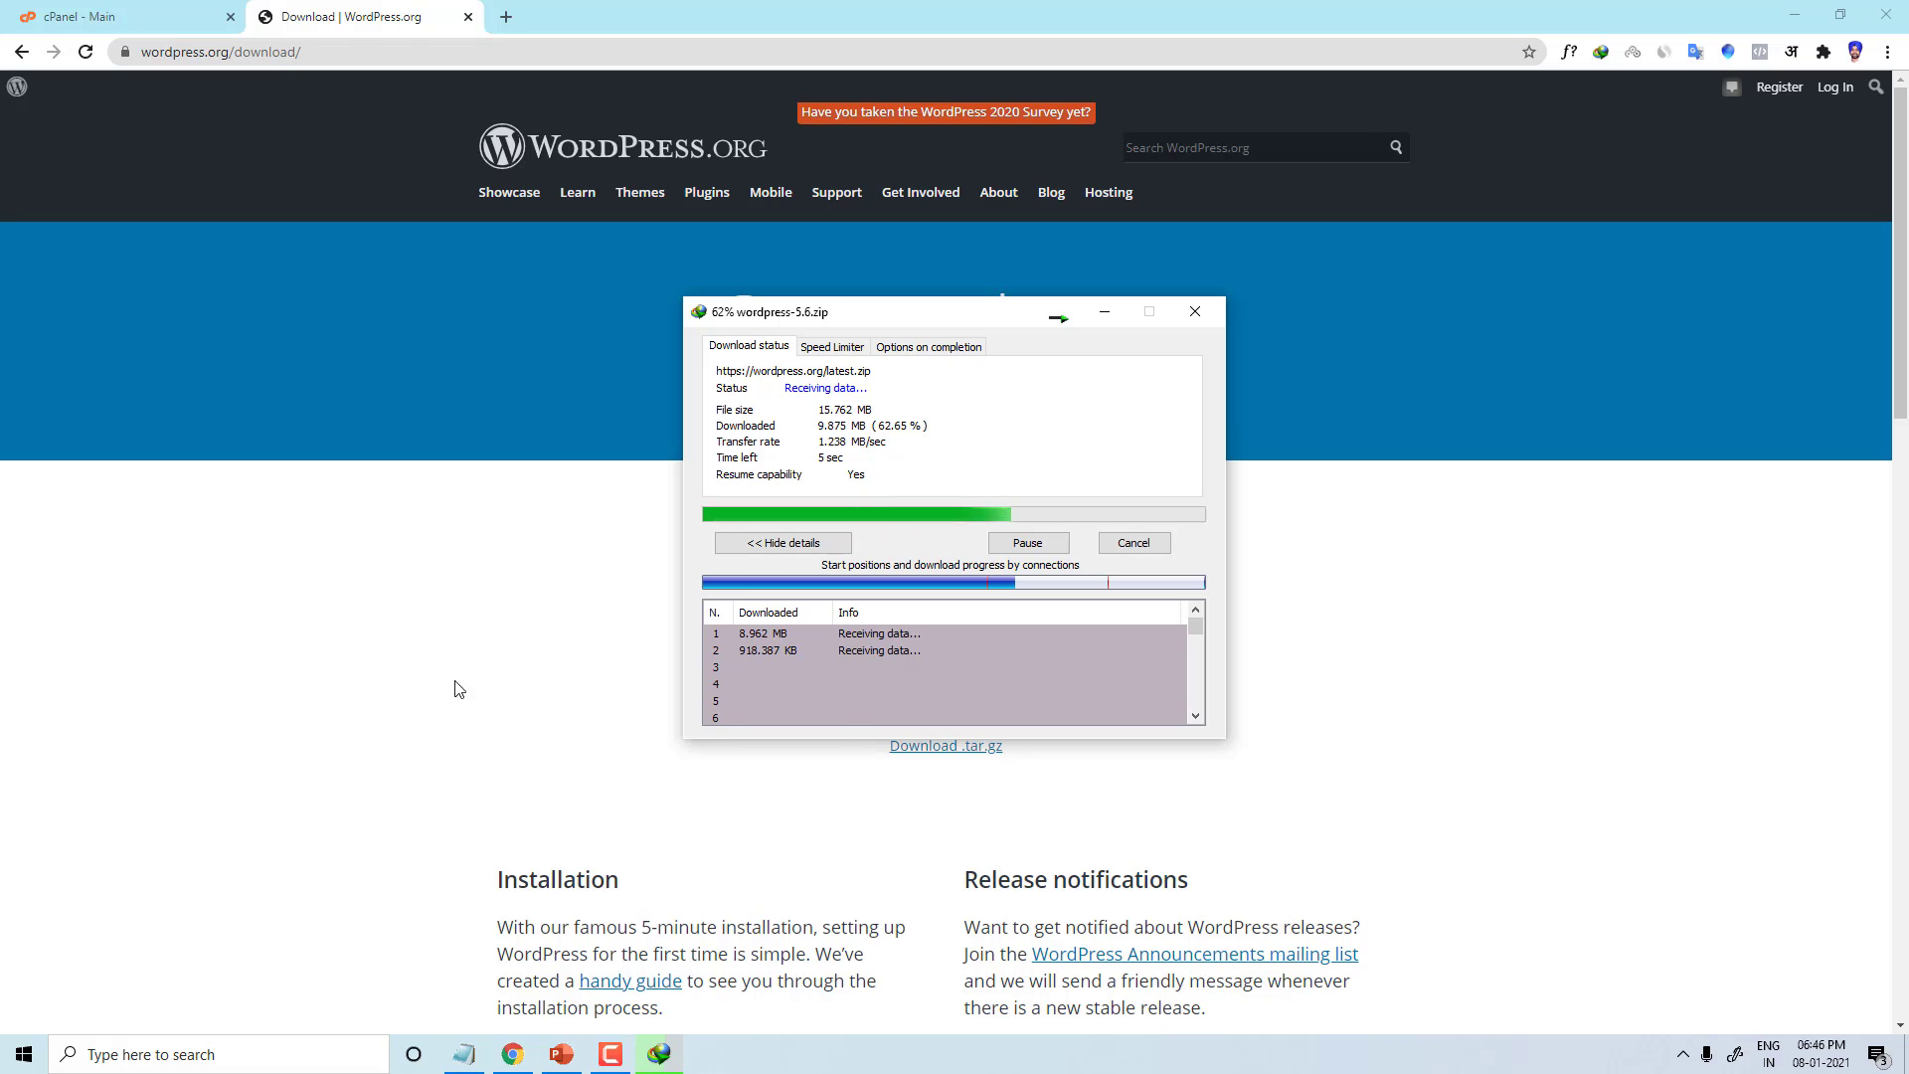
pyautogui.click(143, 12)
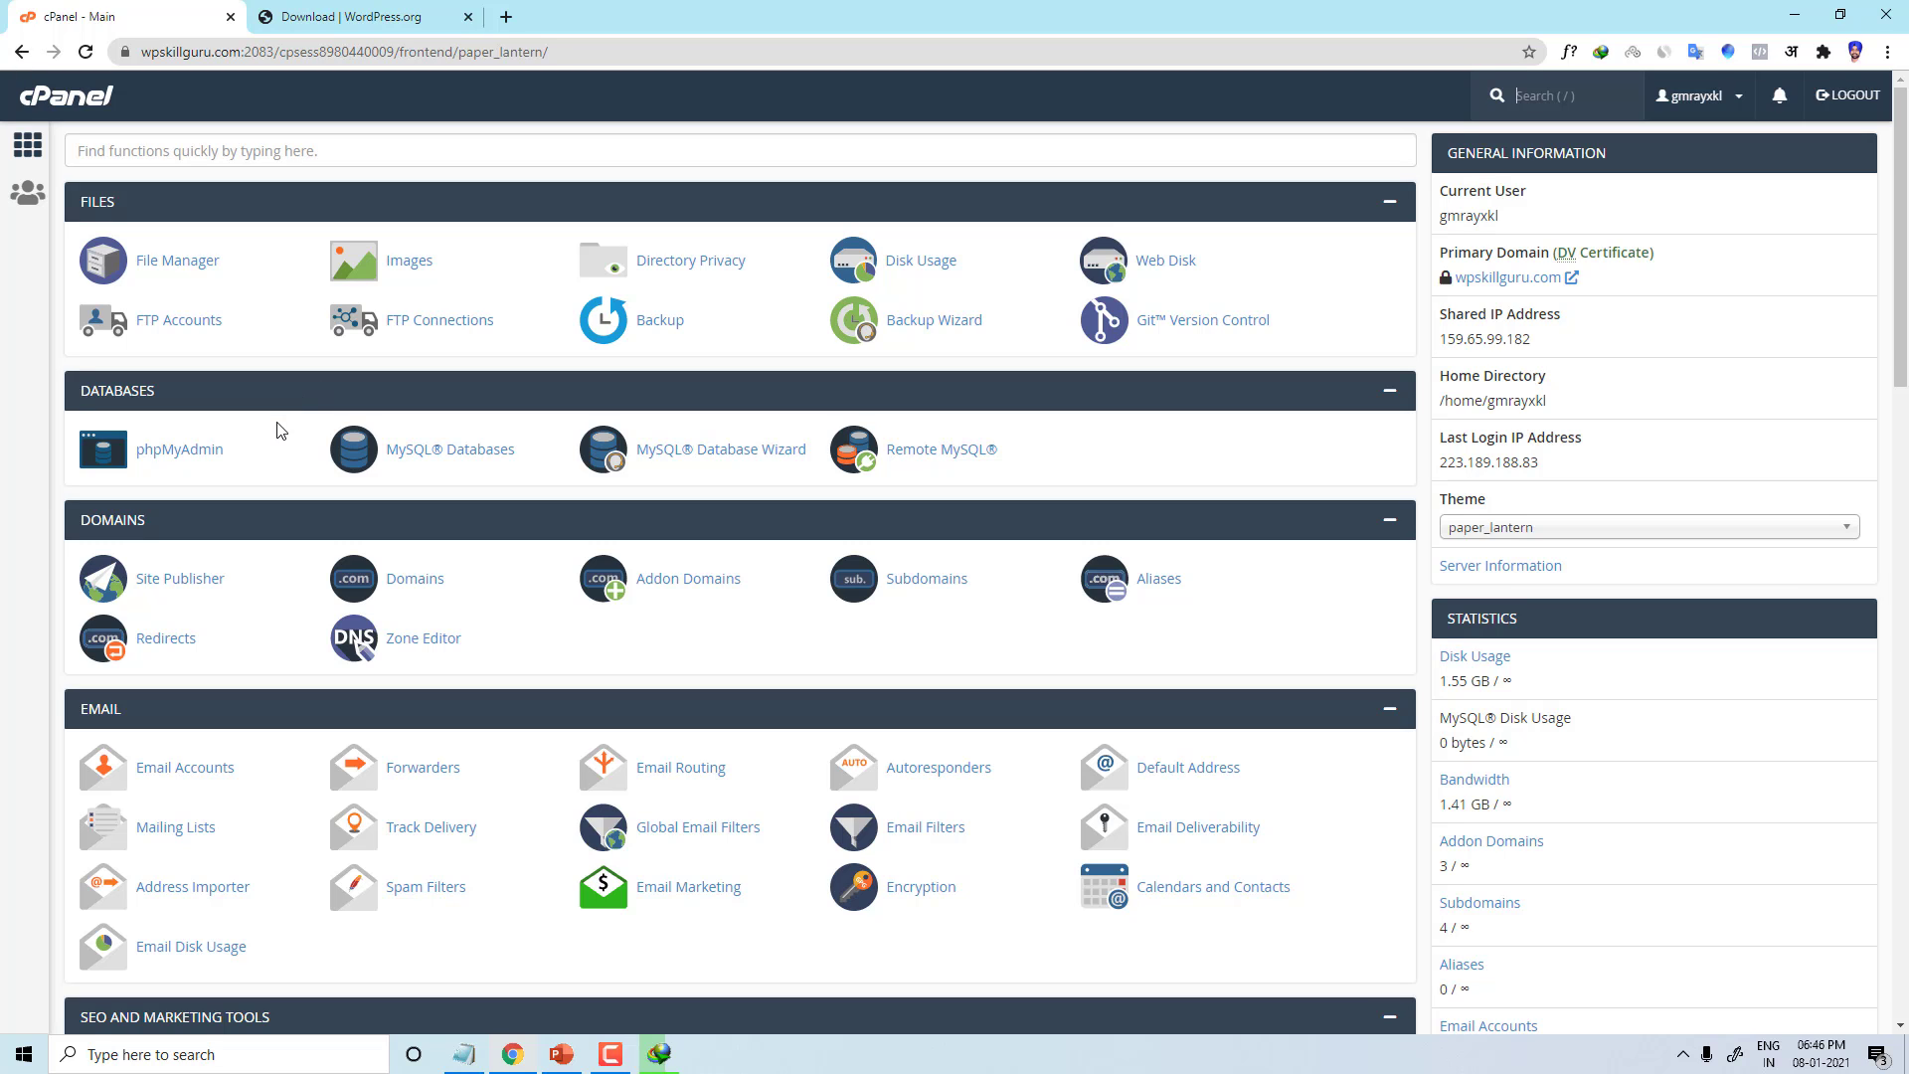
# Step: Upload wordpress-5.6.zip through File Manager's Upload page
pyautogui.click(192, 265)
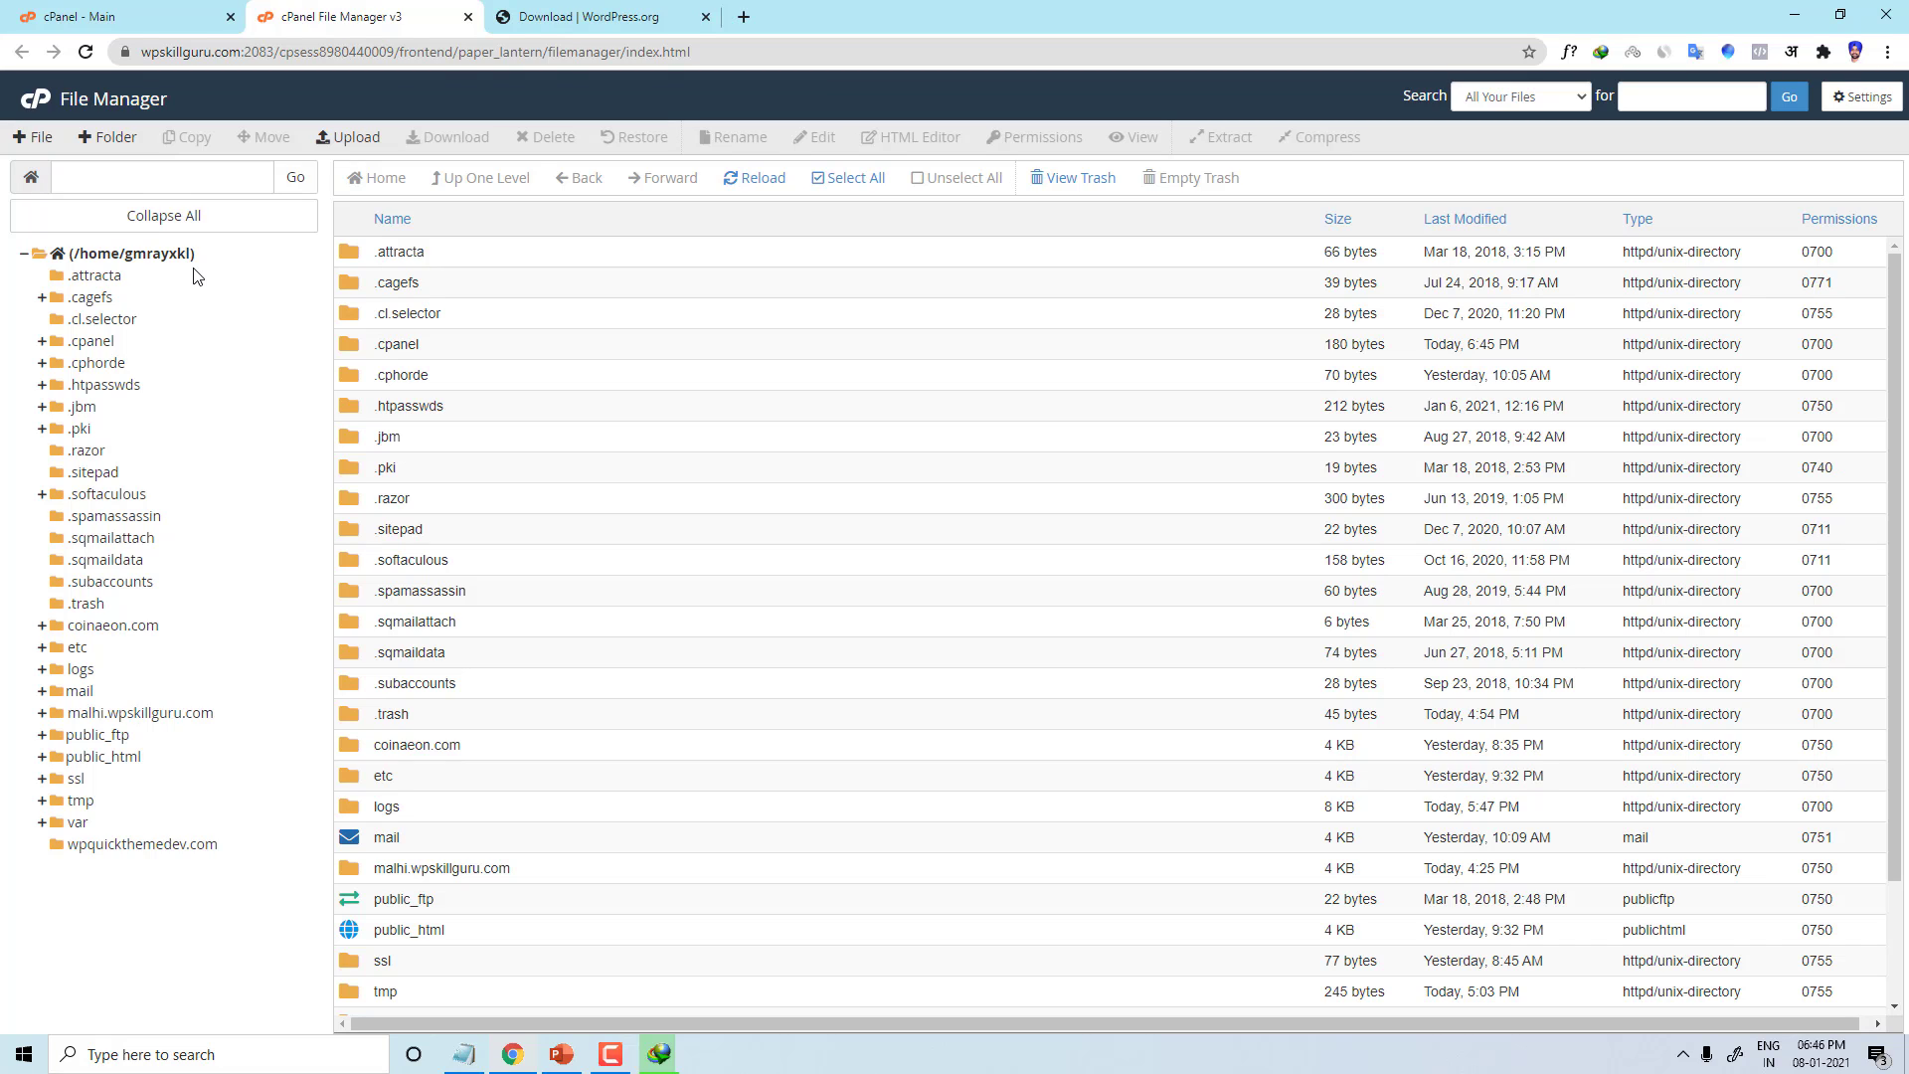
pyautogui.click(348, 138)
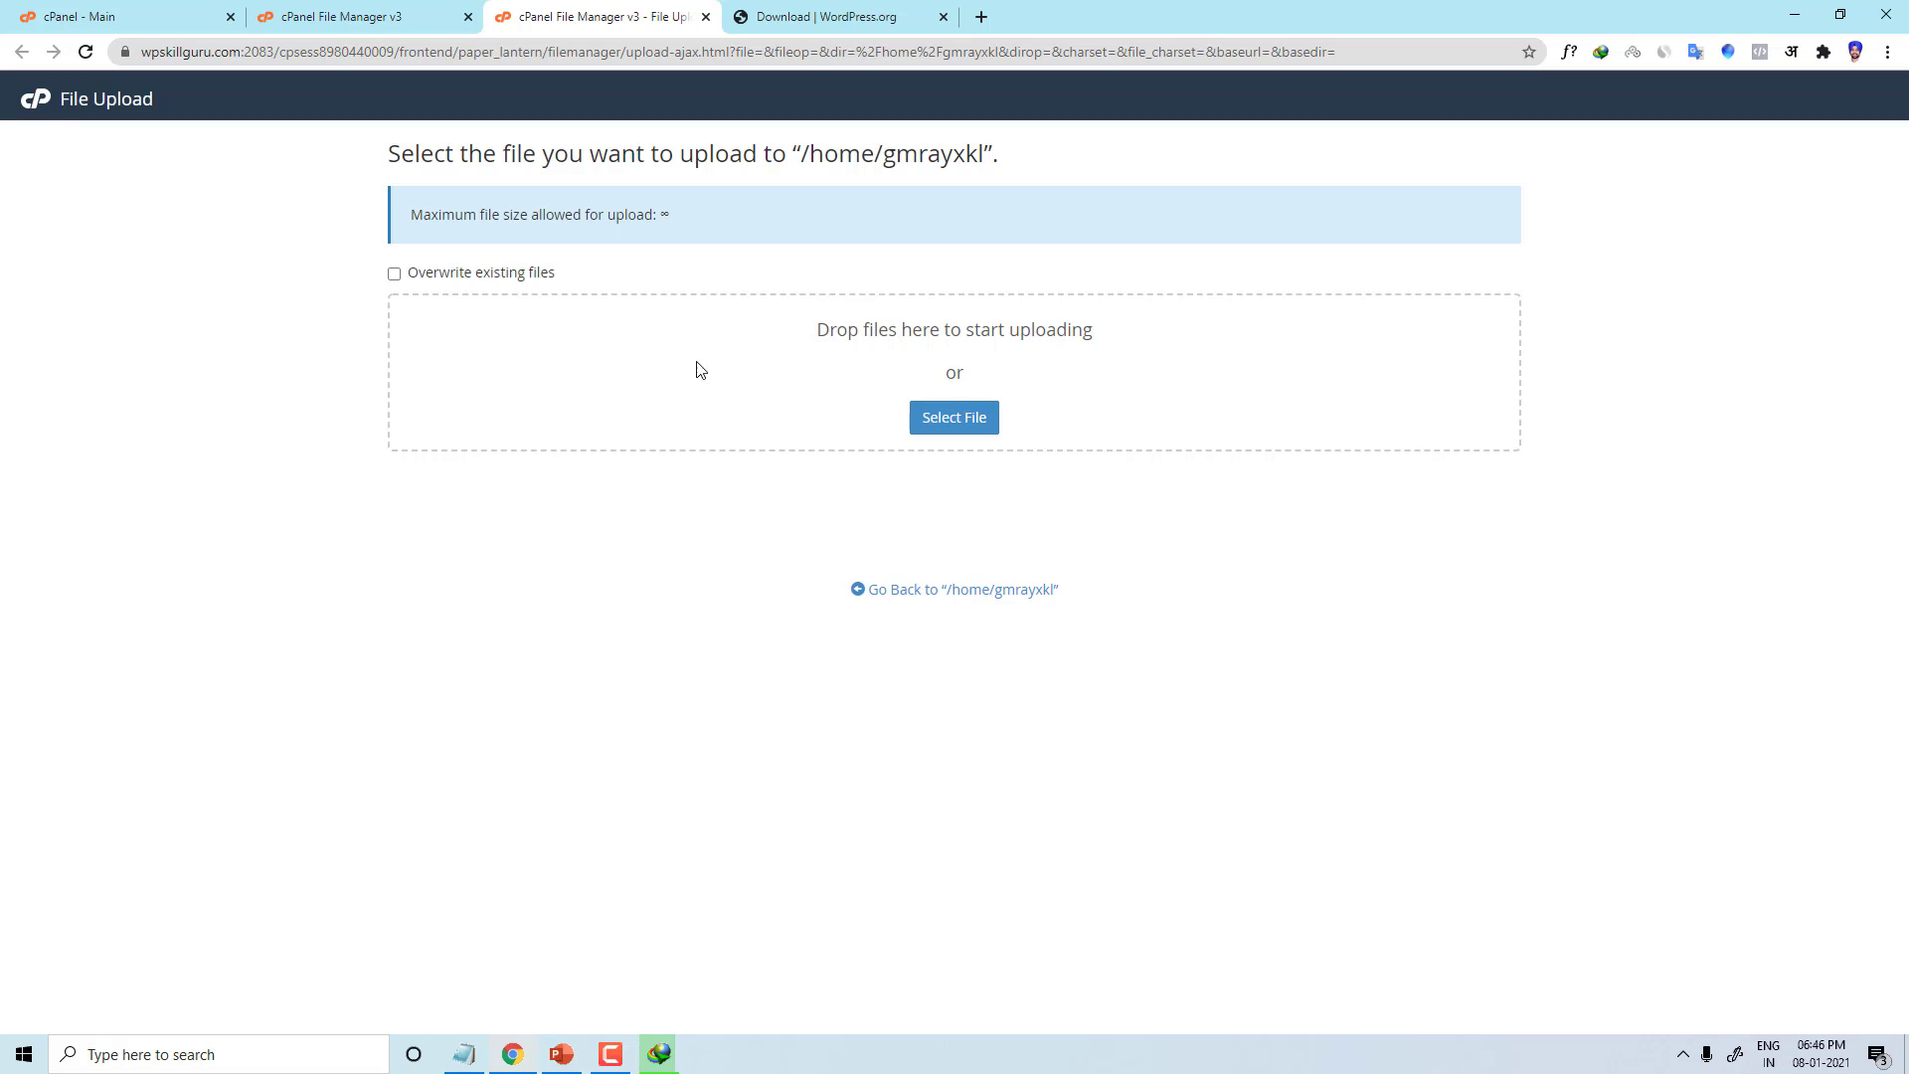
pyautogui.click(954, 417)
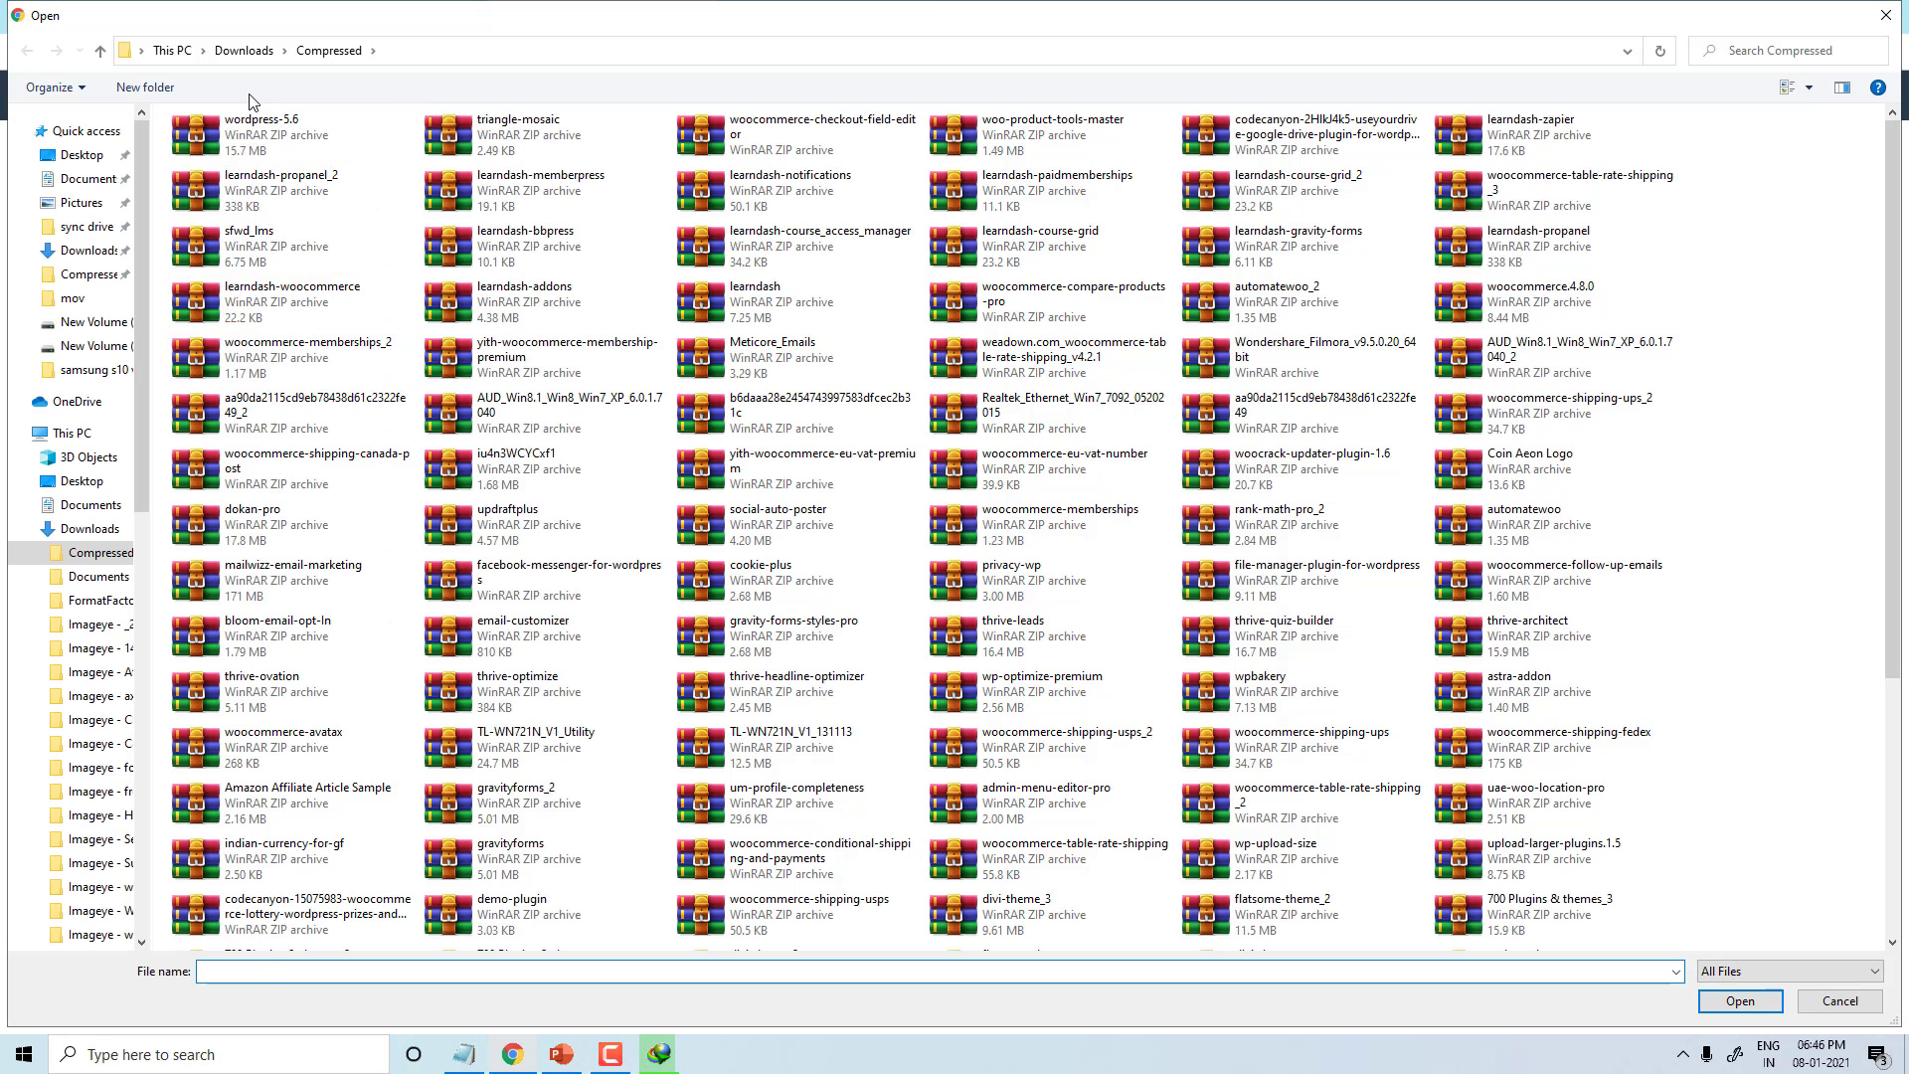
pyautogui.click(269, 130)
pyautogui.click(1740, 1000)
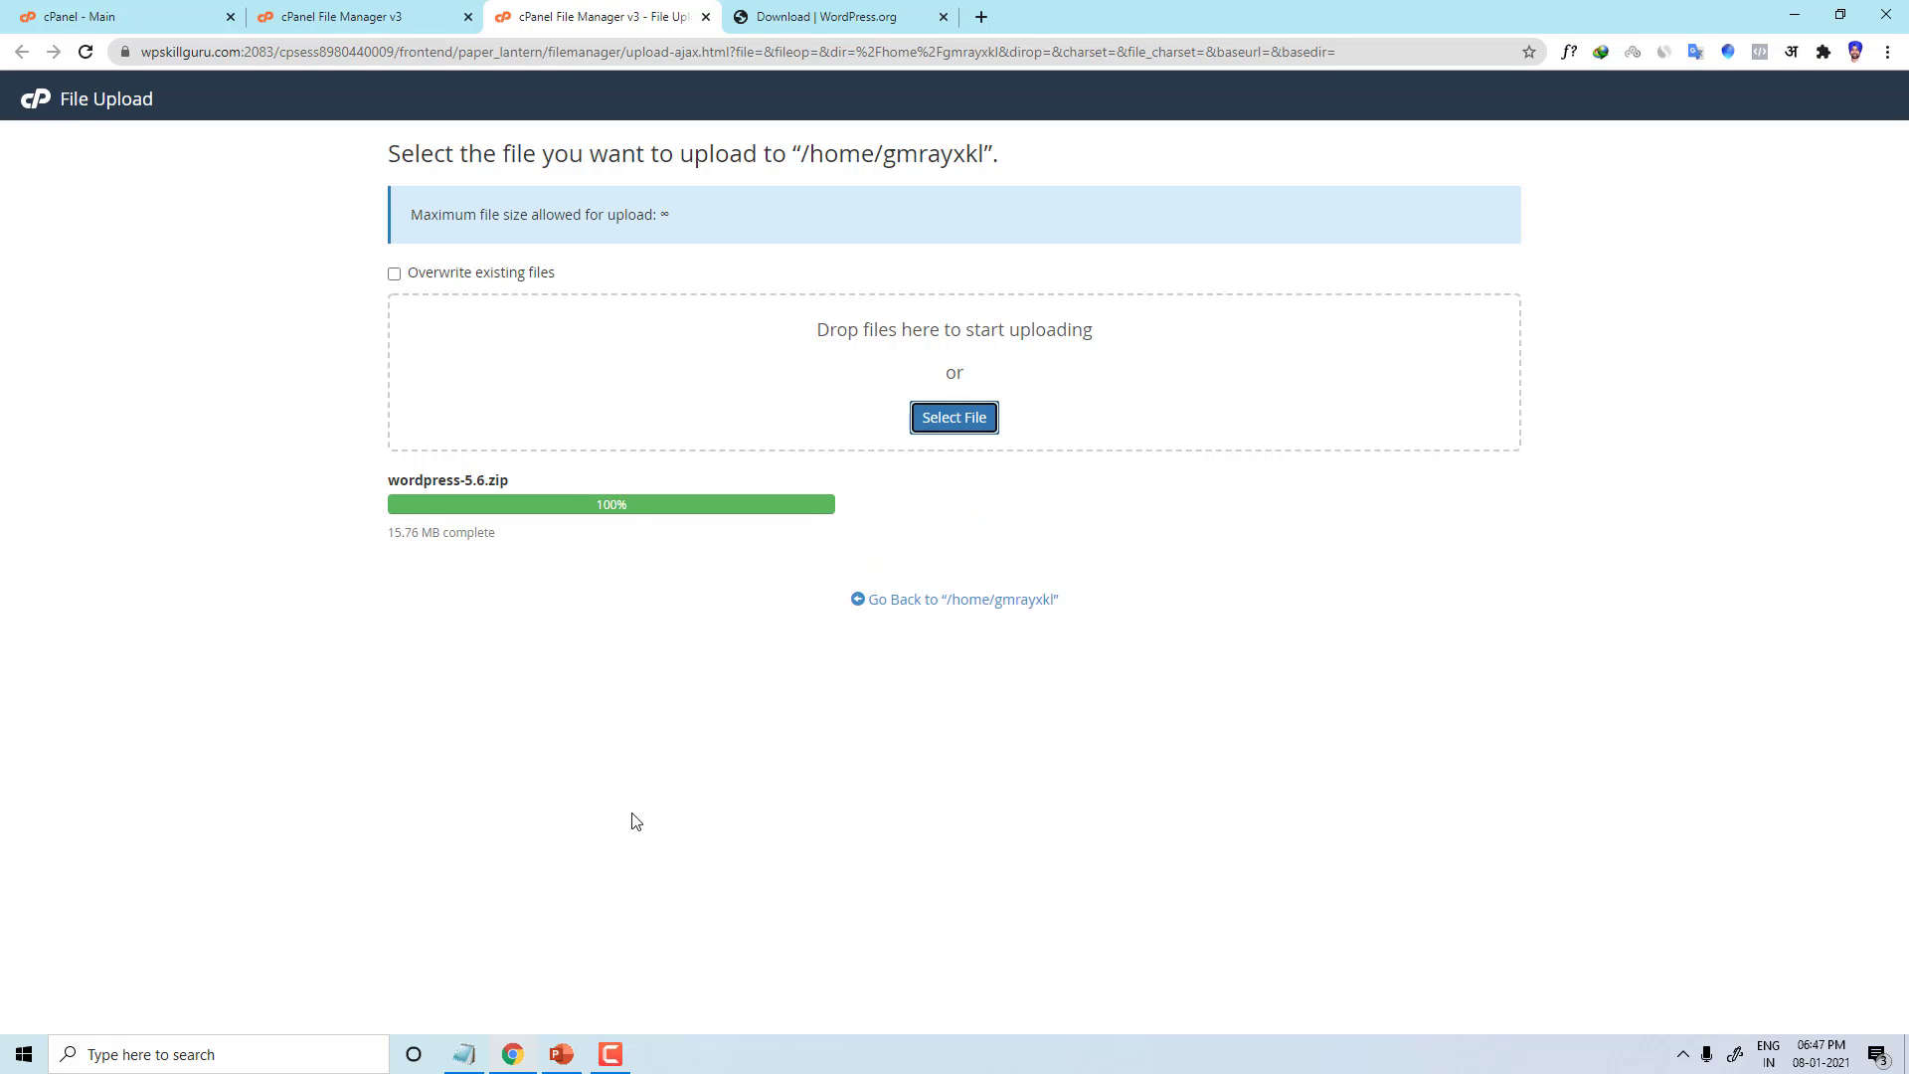
# Step: Open the wpquickthemedev.com folder and refresh it to show the uploaded zip
pyautogui.click(939, 605)
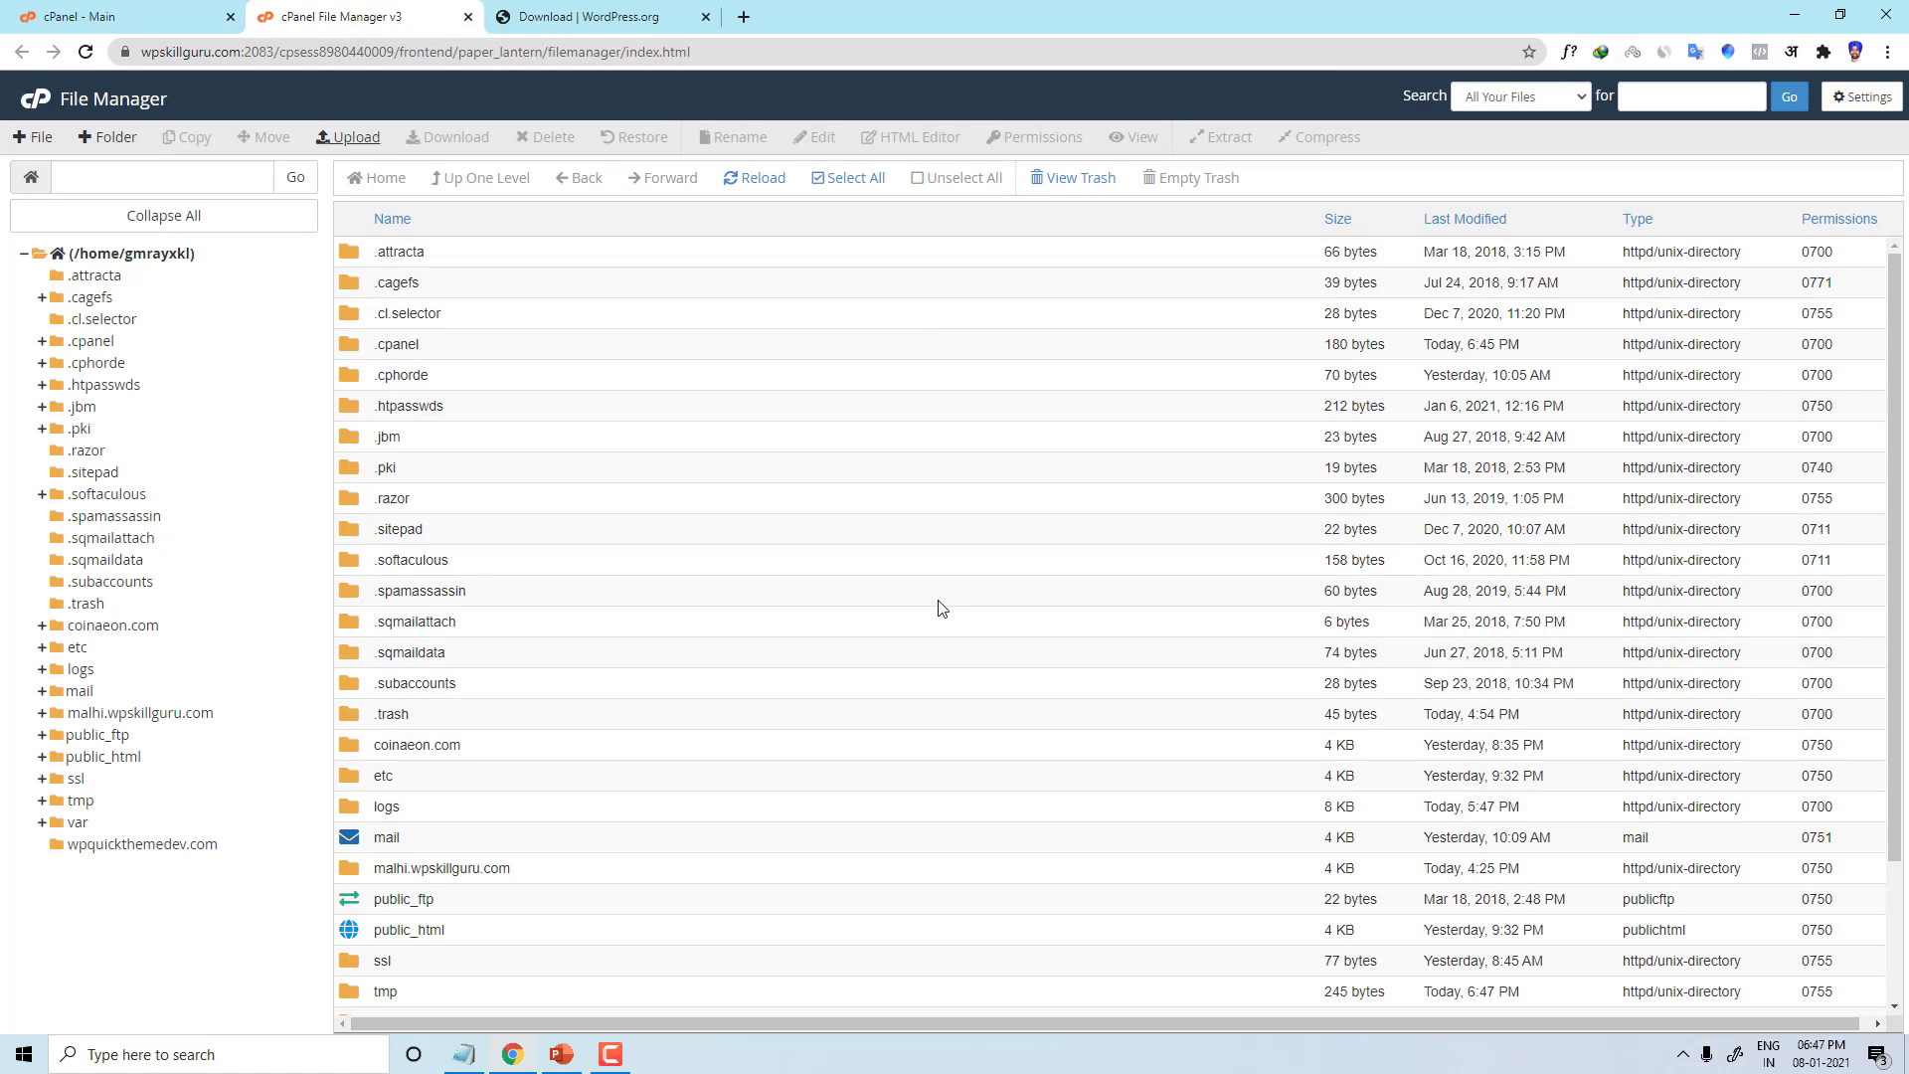
pyautogui.scroll(-3, 562, 750)
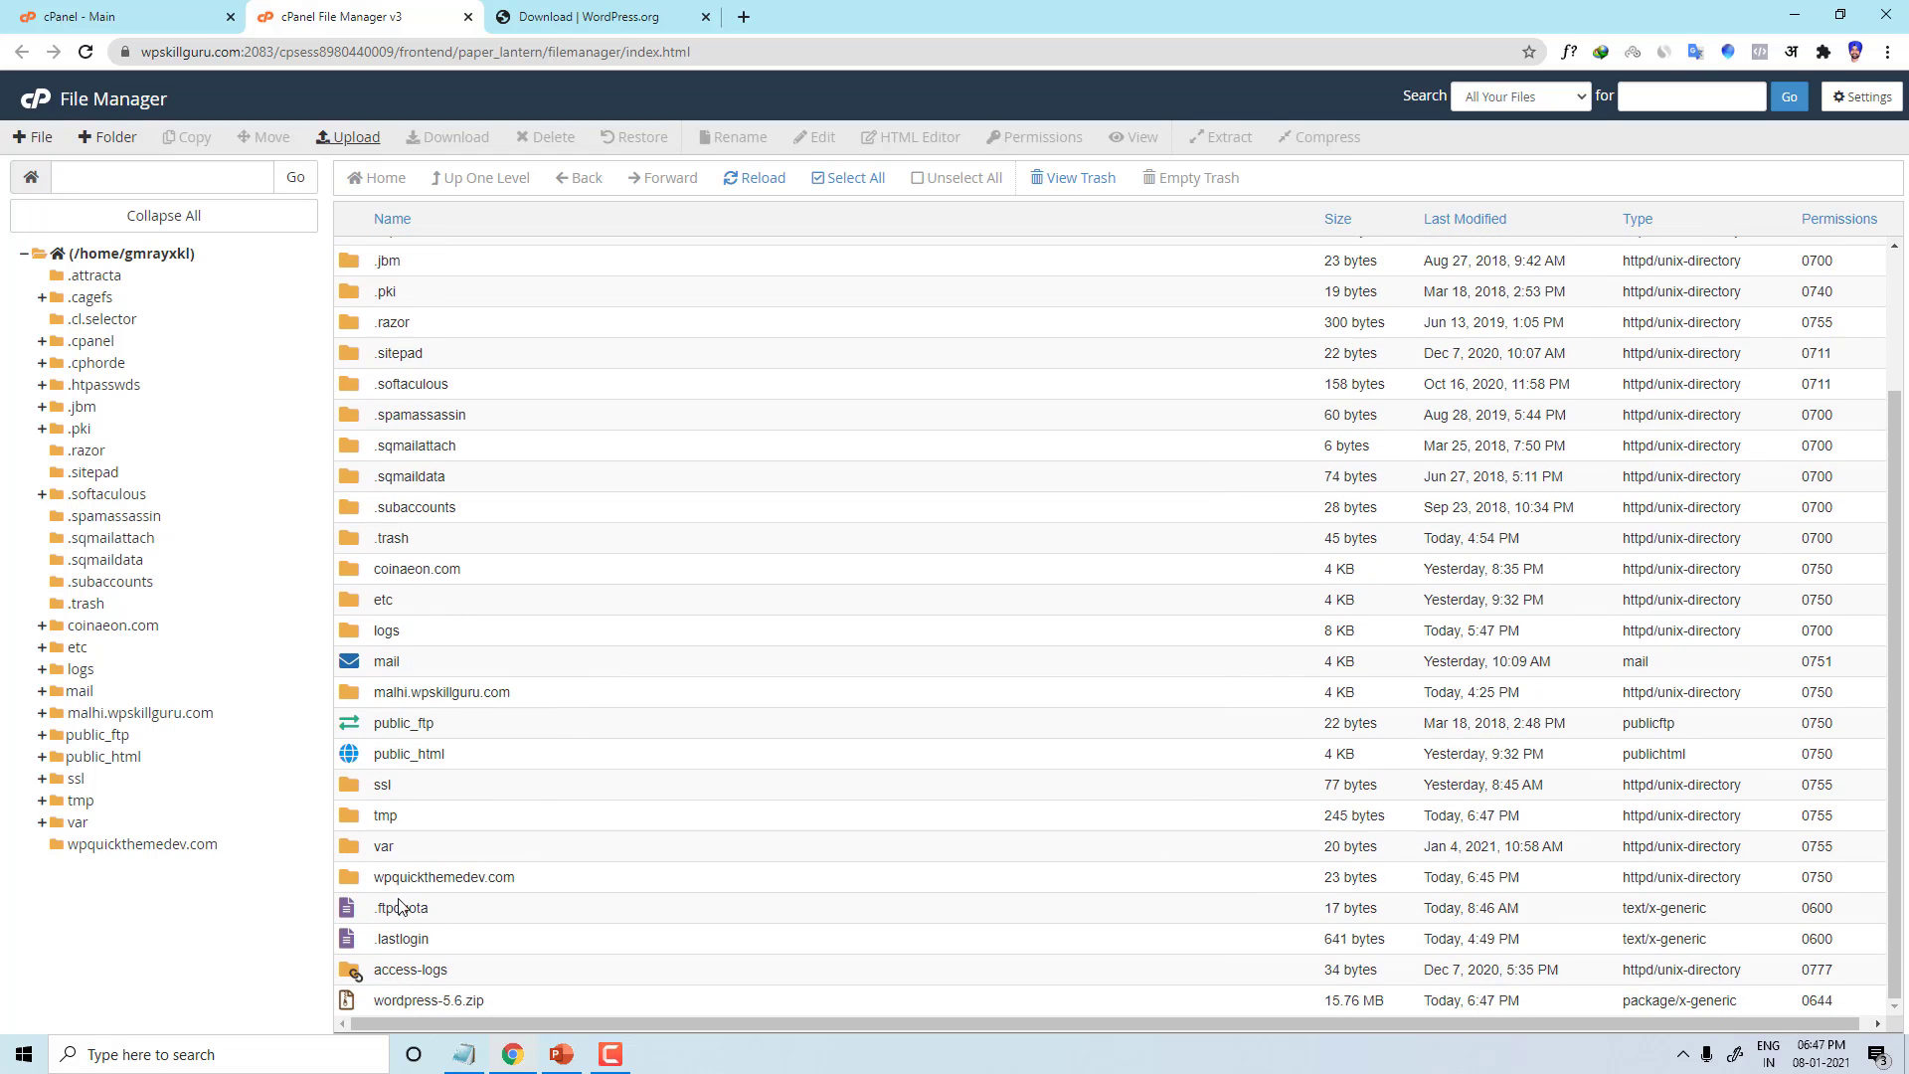
pyautogui.doubleClick(349, 881)
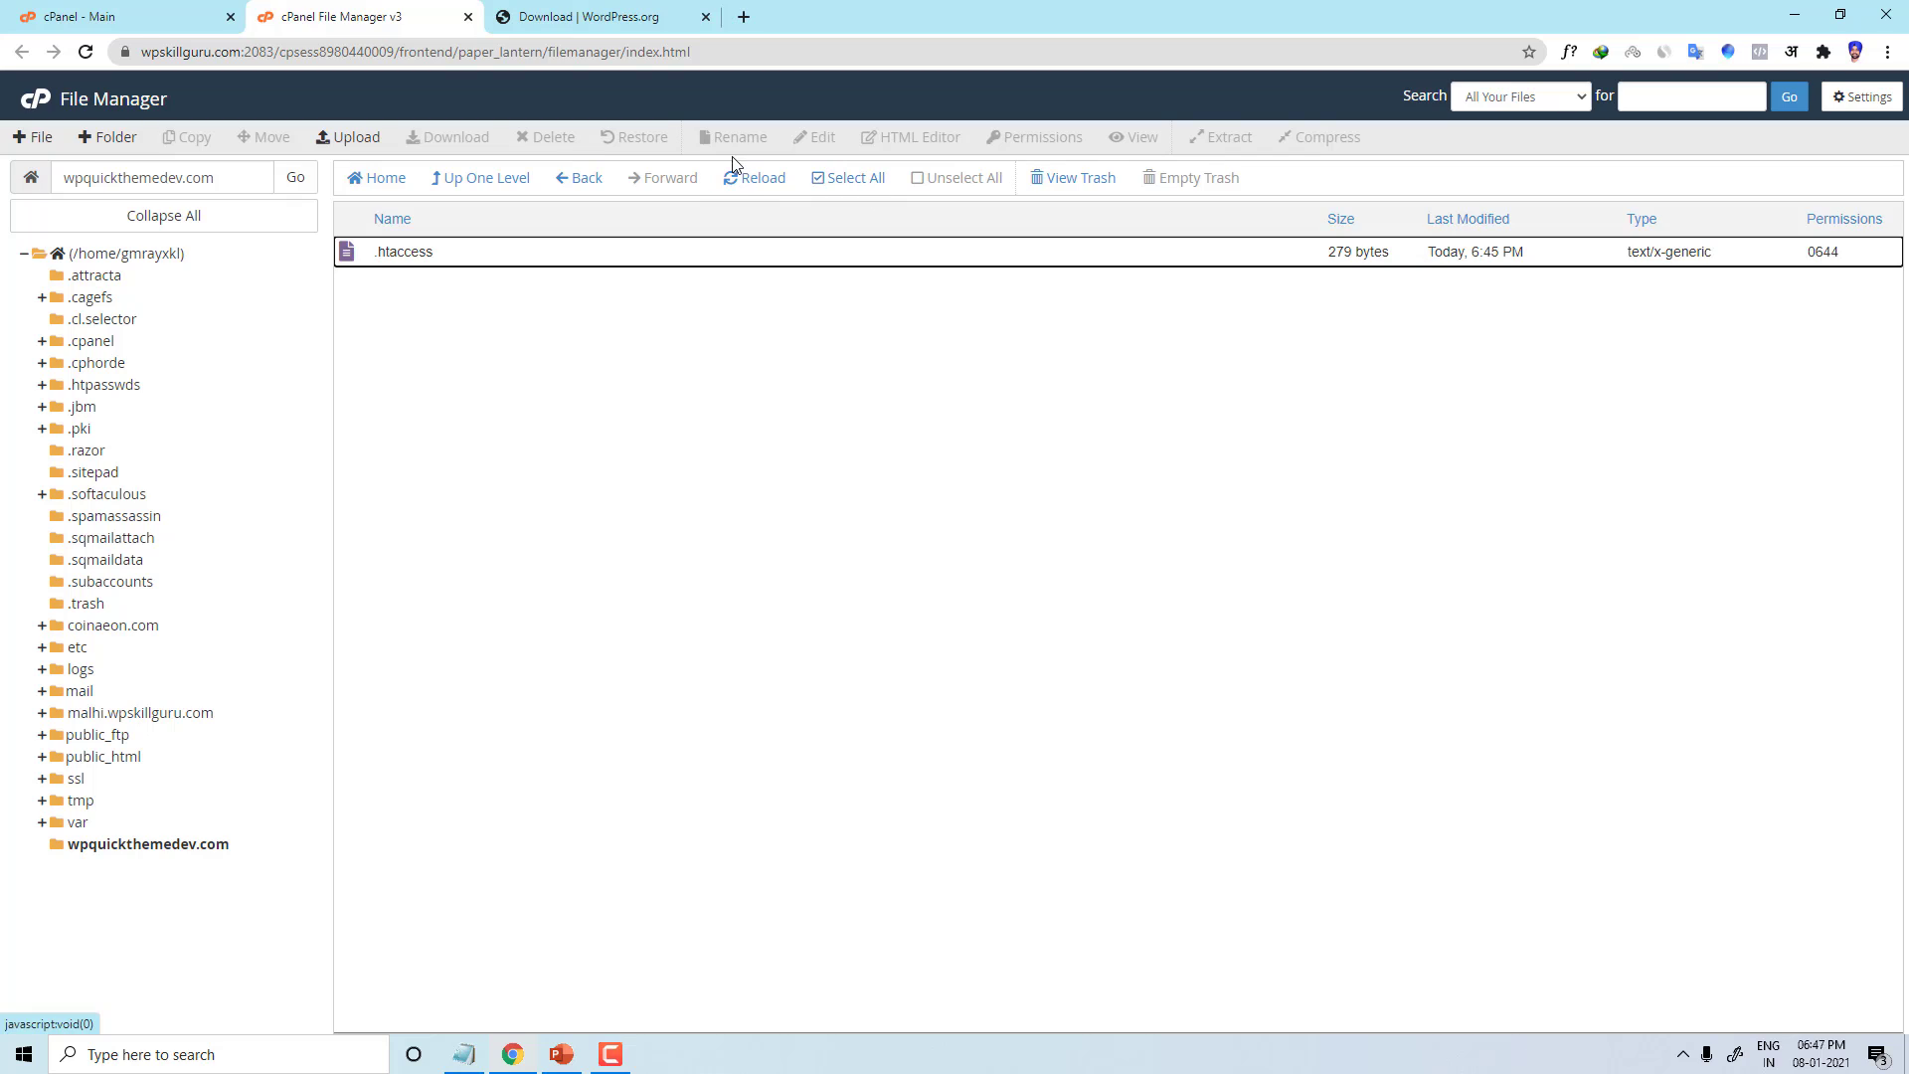
pyautogui.click(748, 181)
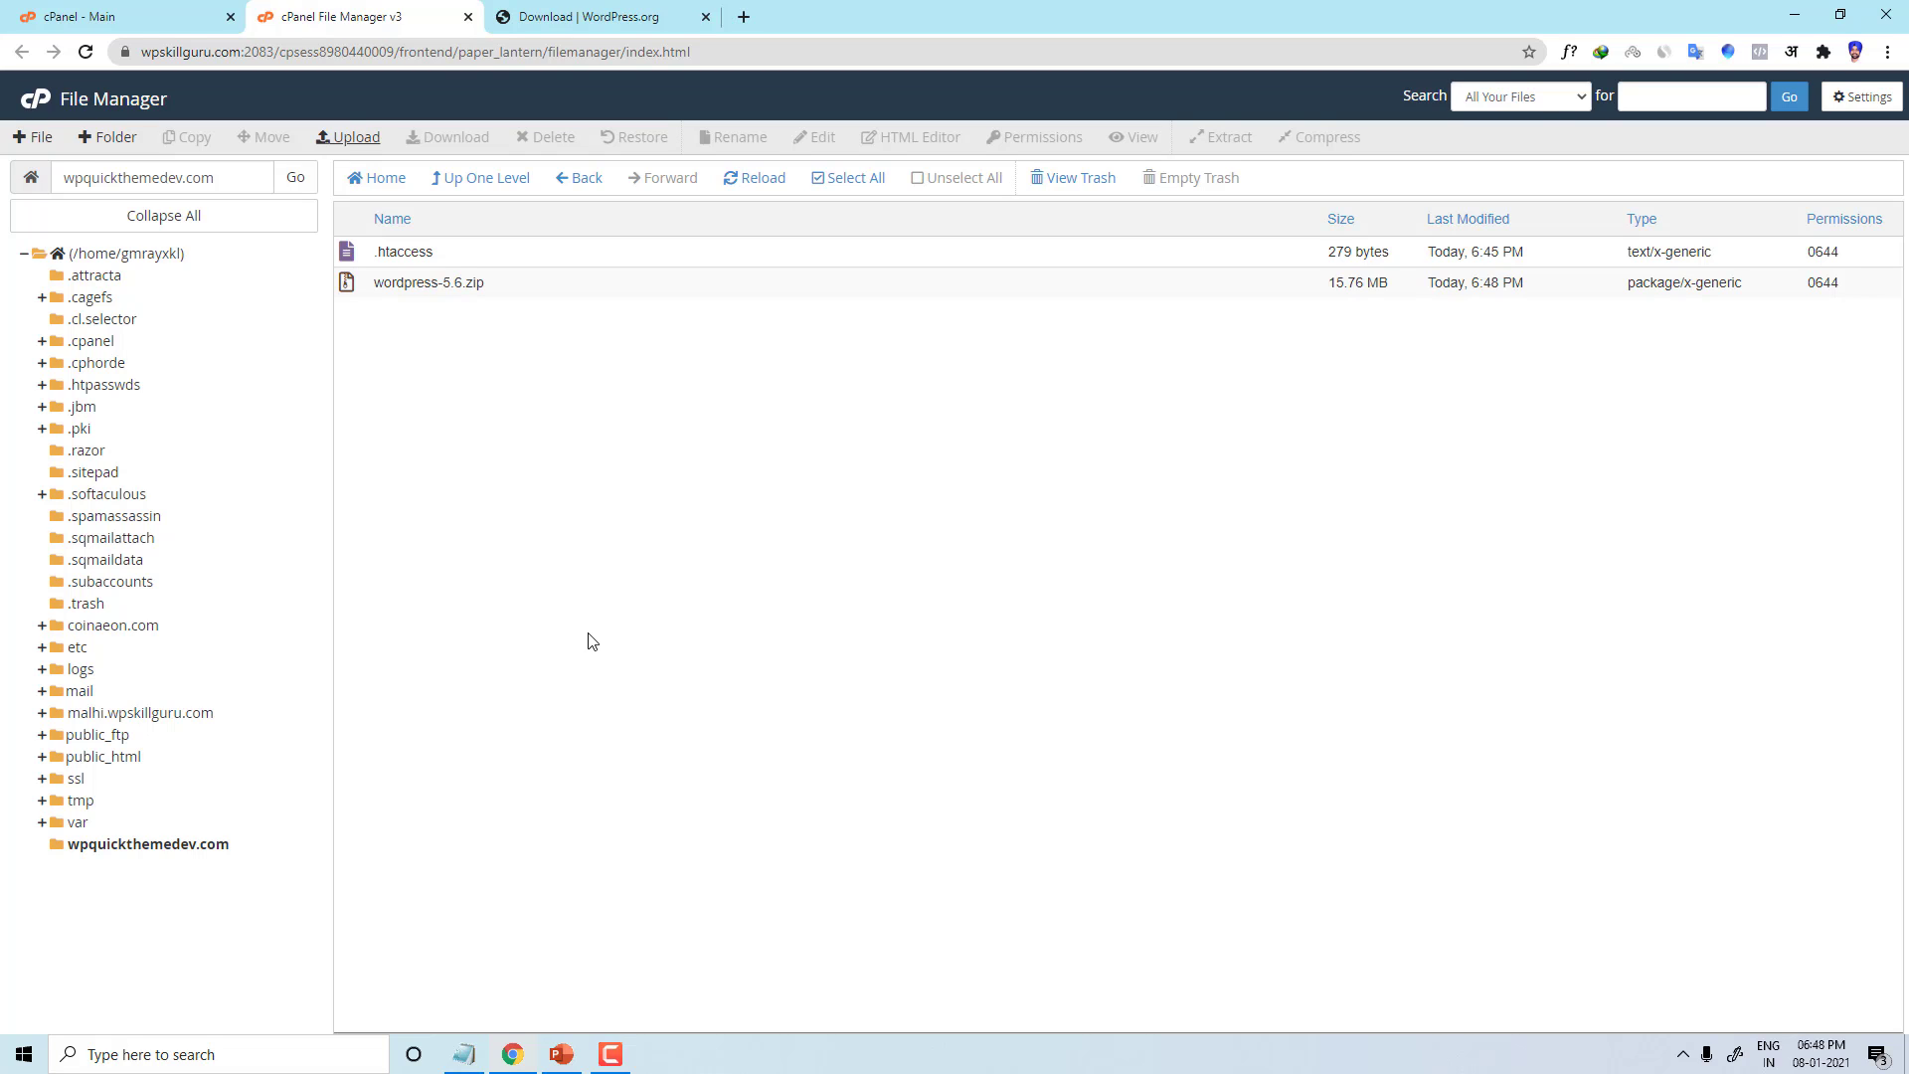
# Step: Delete .htaccess with 'Skip the trash' ticked, then select wordpress-5.6.zip
pyautogui.doubleClick(386, 253)
pyautogui.click(348, 257)
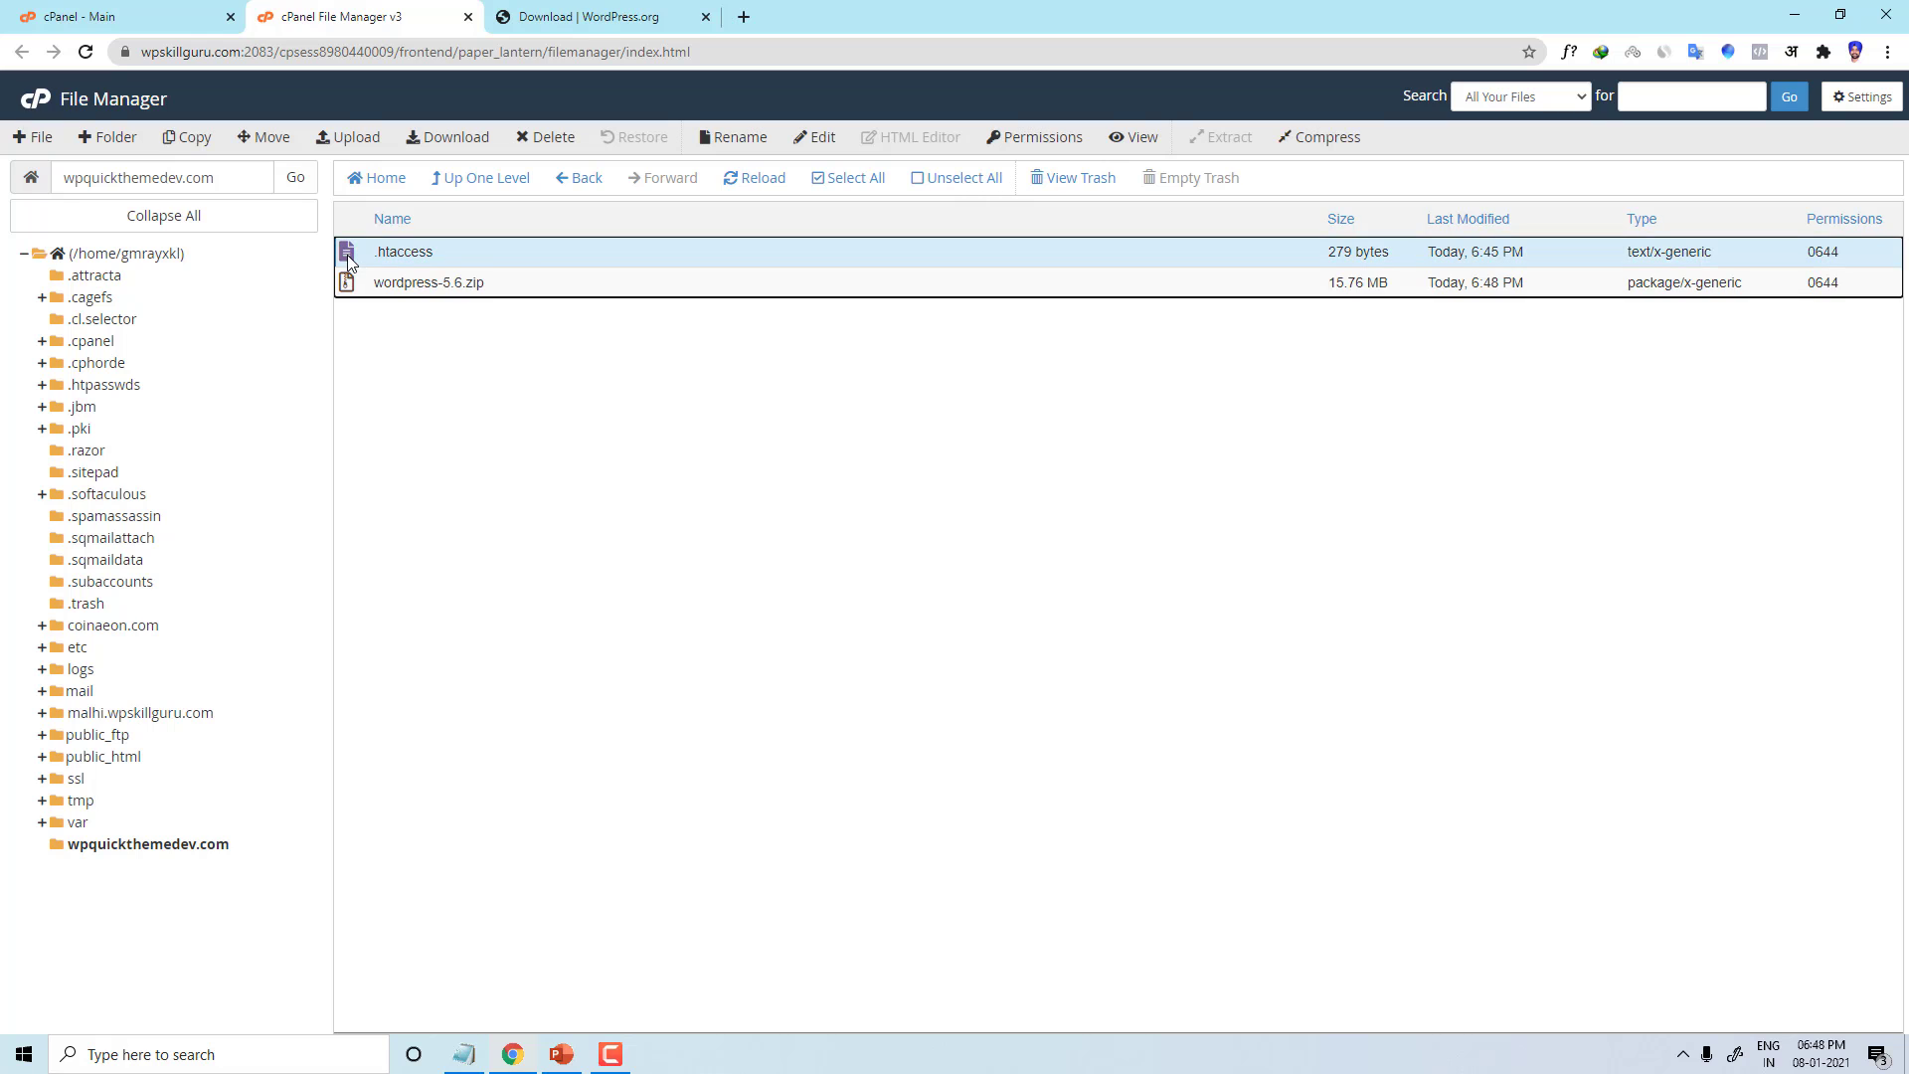
pyautogui.rightClick(626, 260)
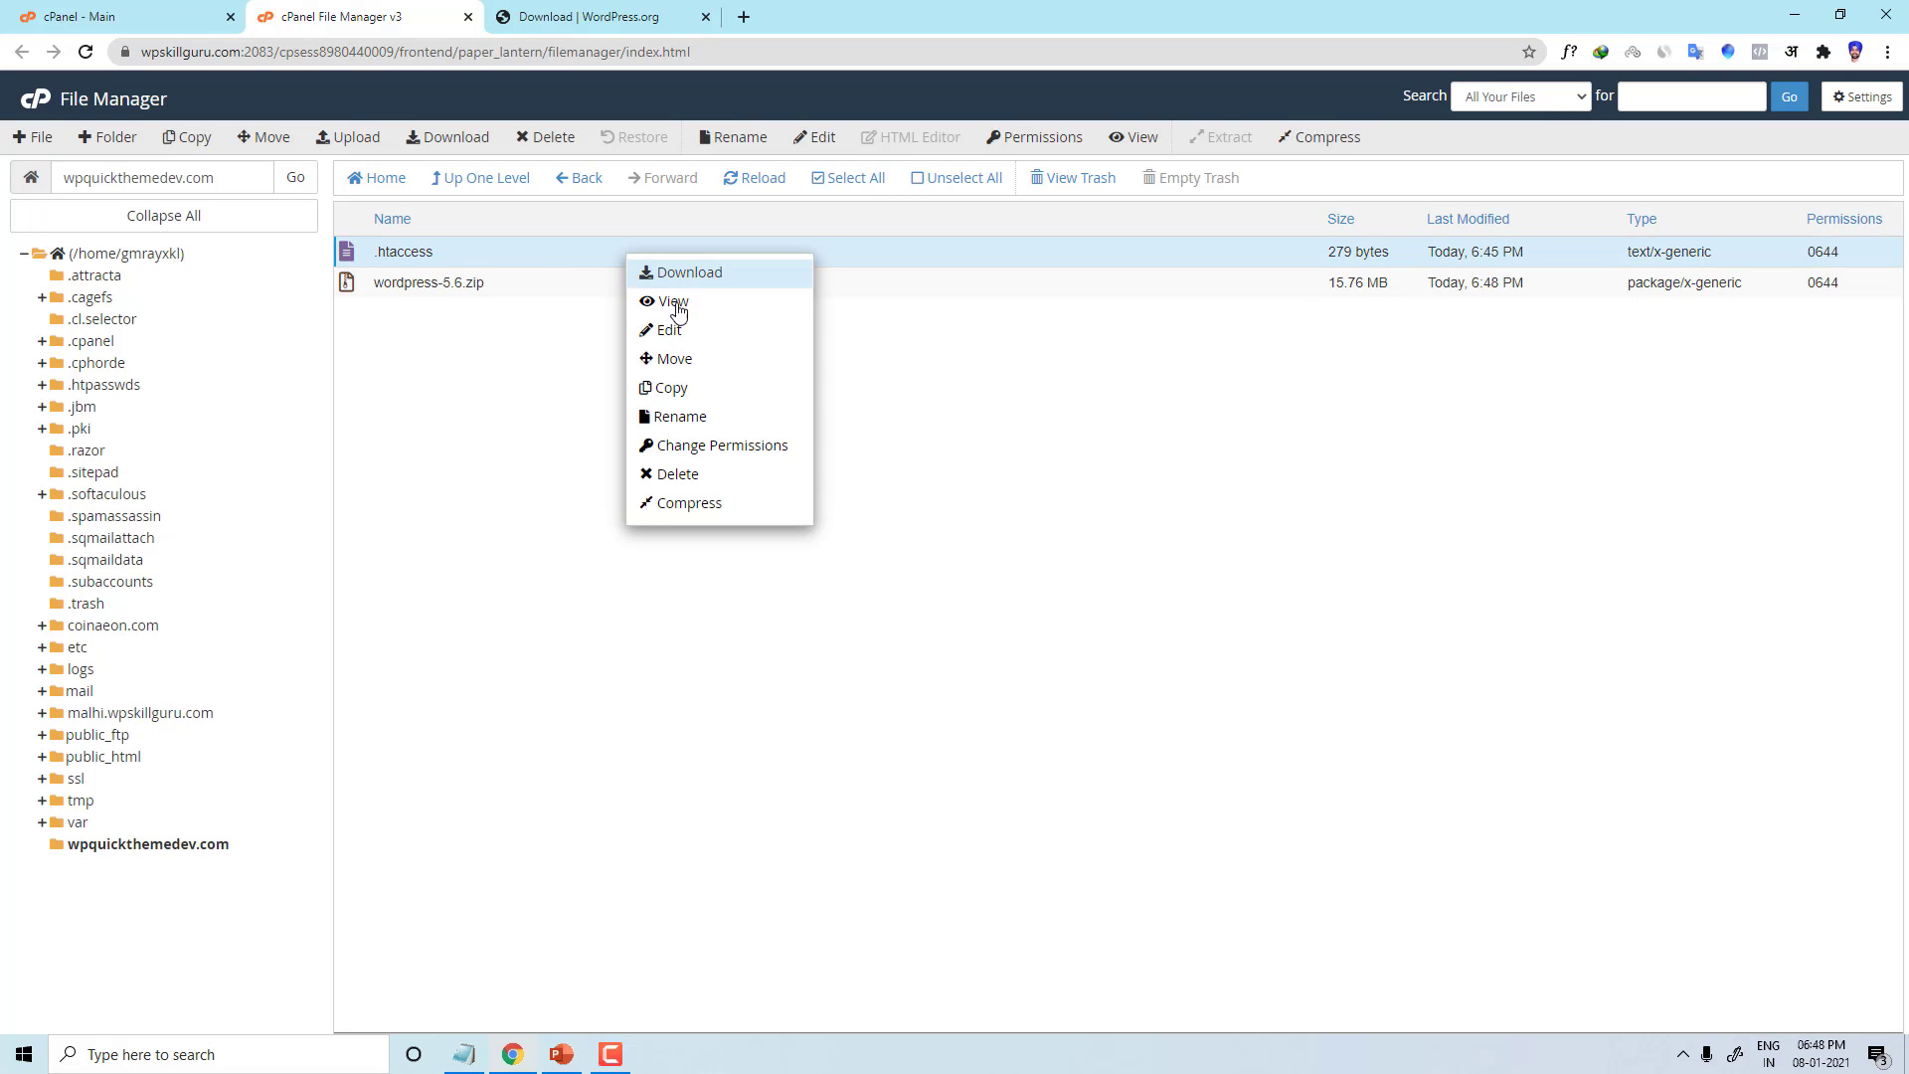
pyautogui.click(676, 474)
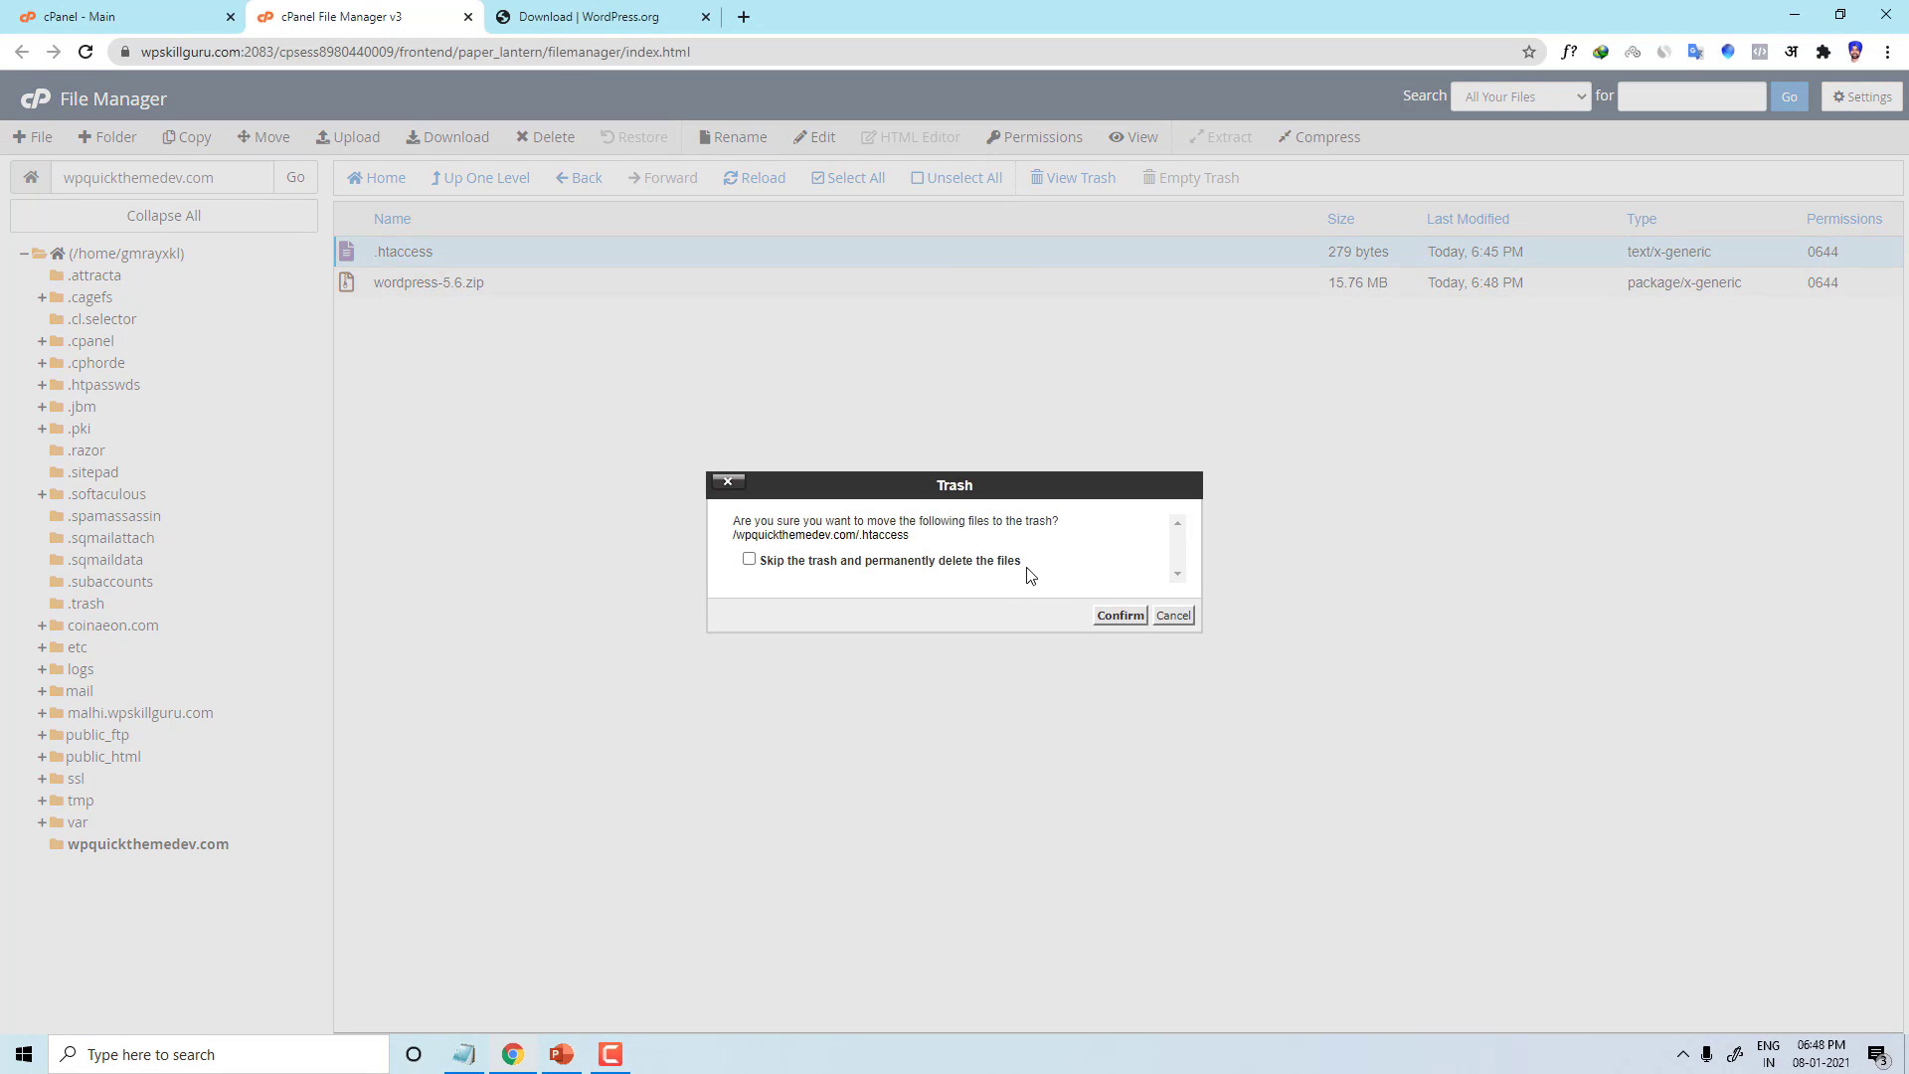
pyautogui.click(1007, 564)
pyautogui.click(1115, 616)
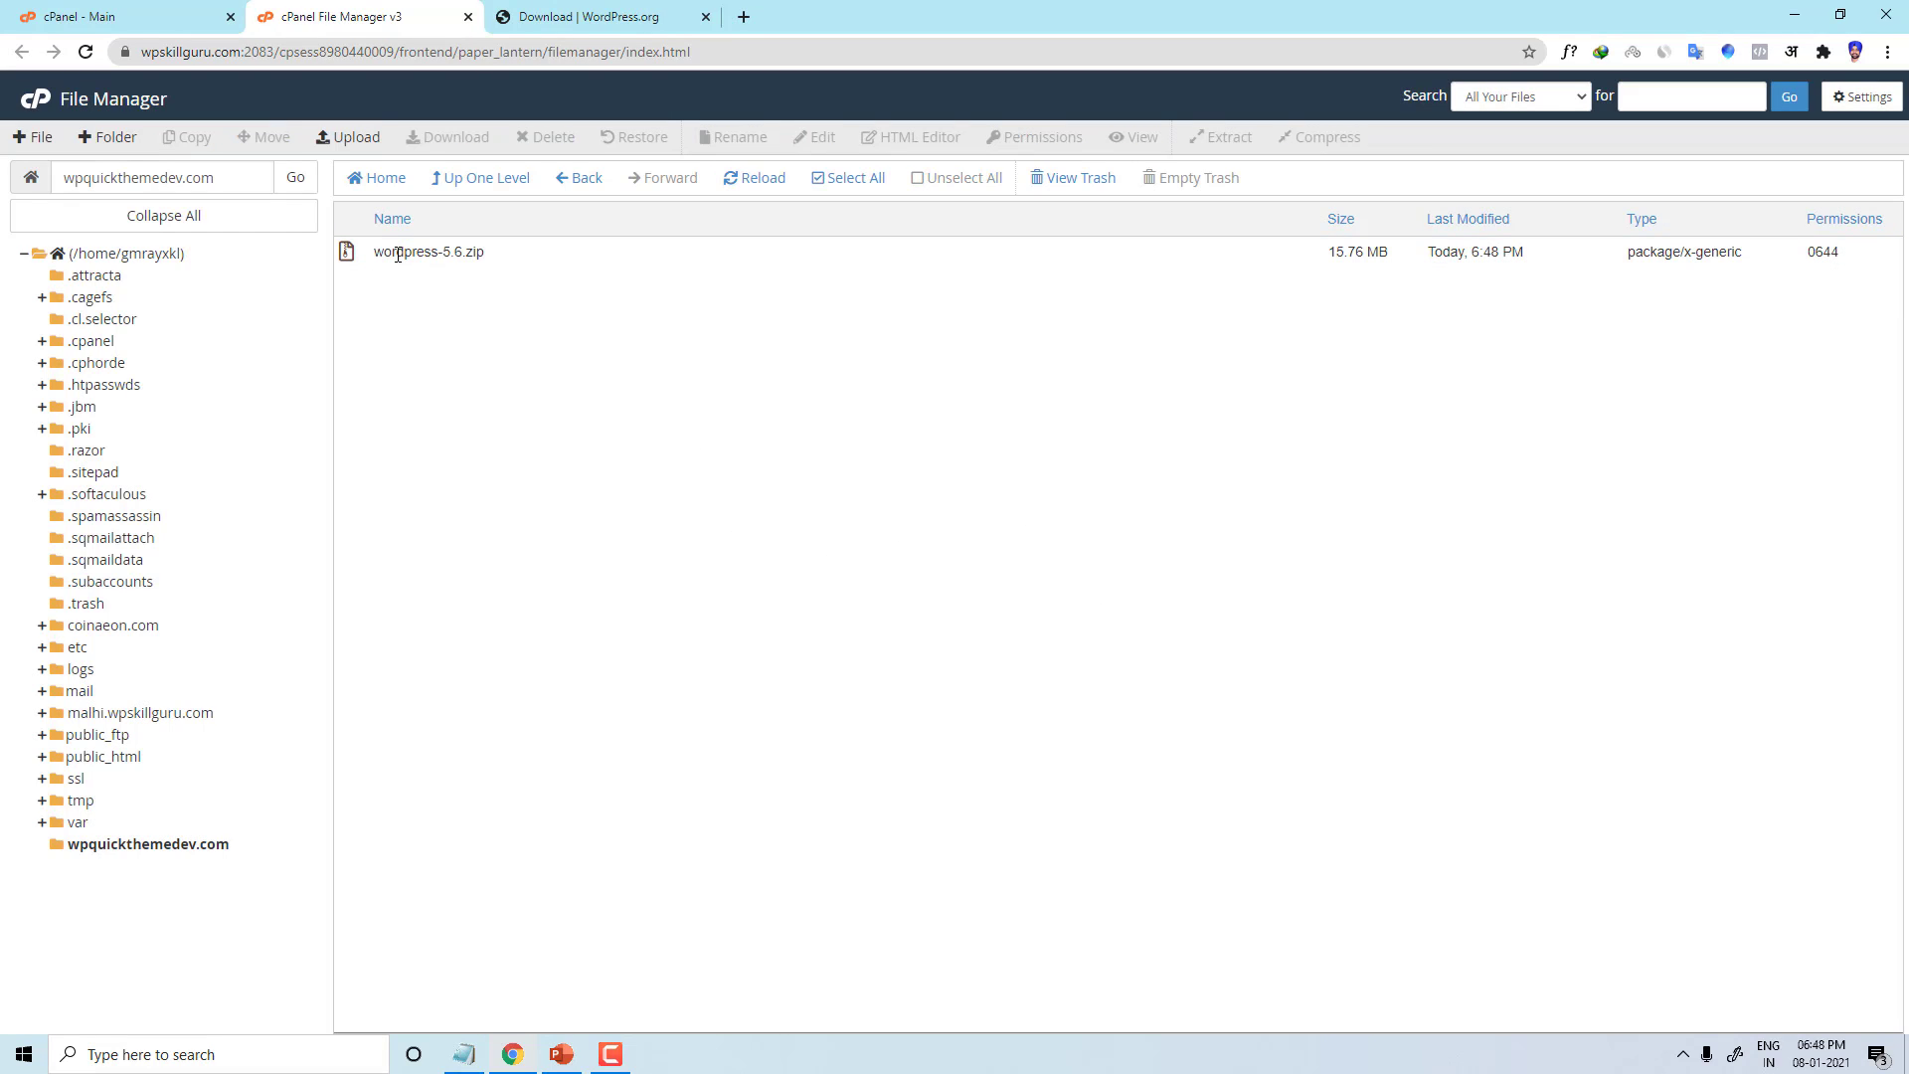
pyautogui.click(398, 266)
pyautogui.click(425, 259)
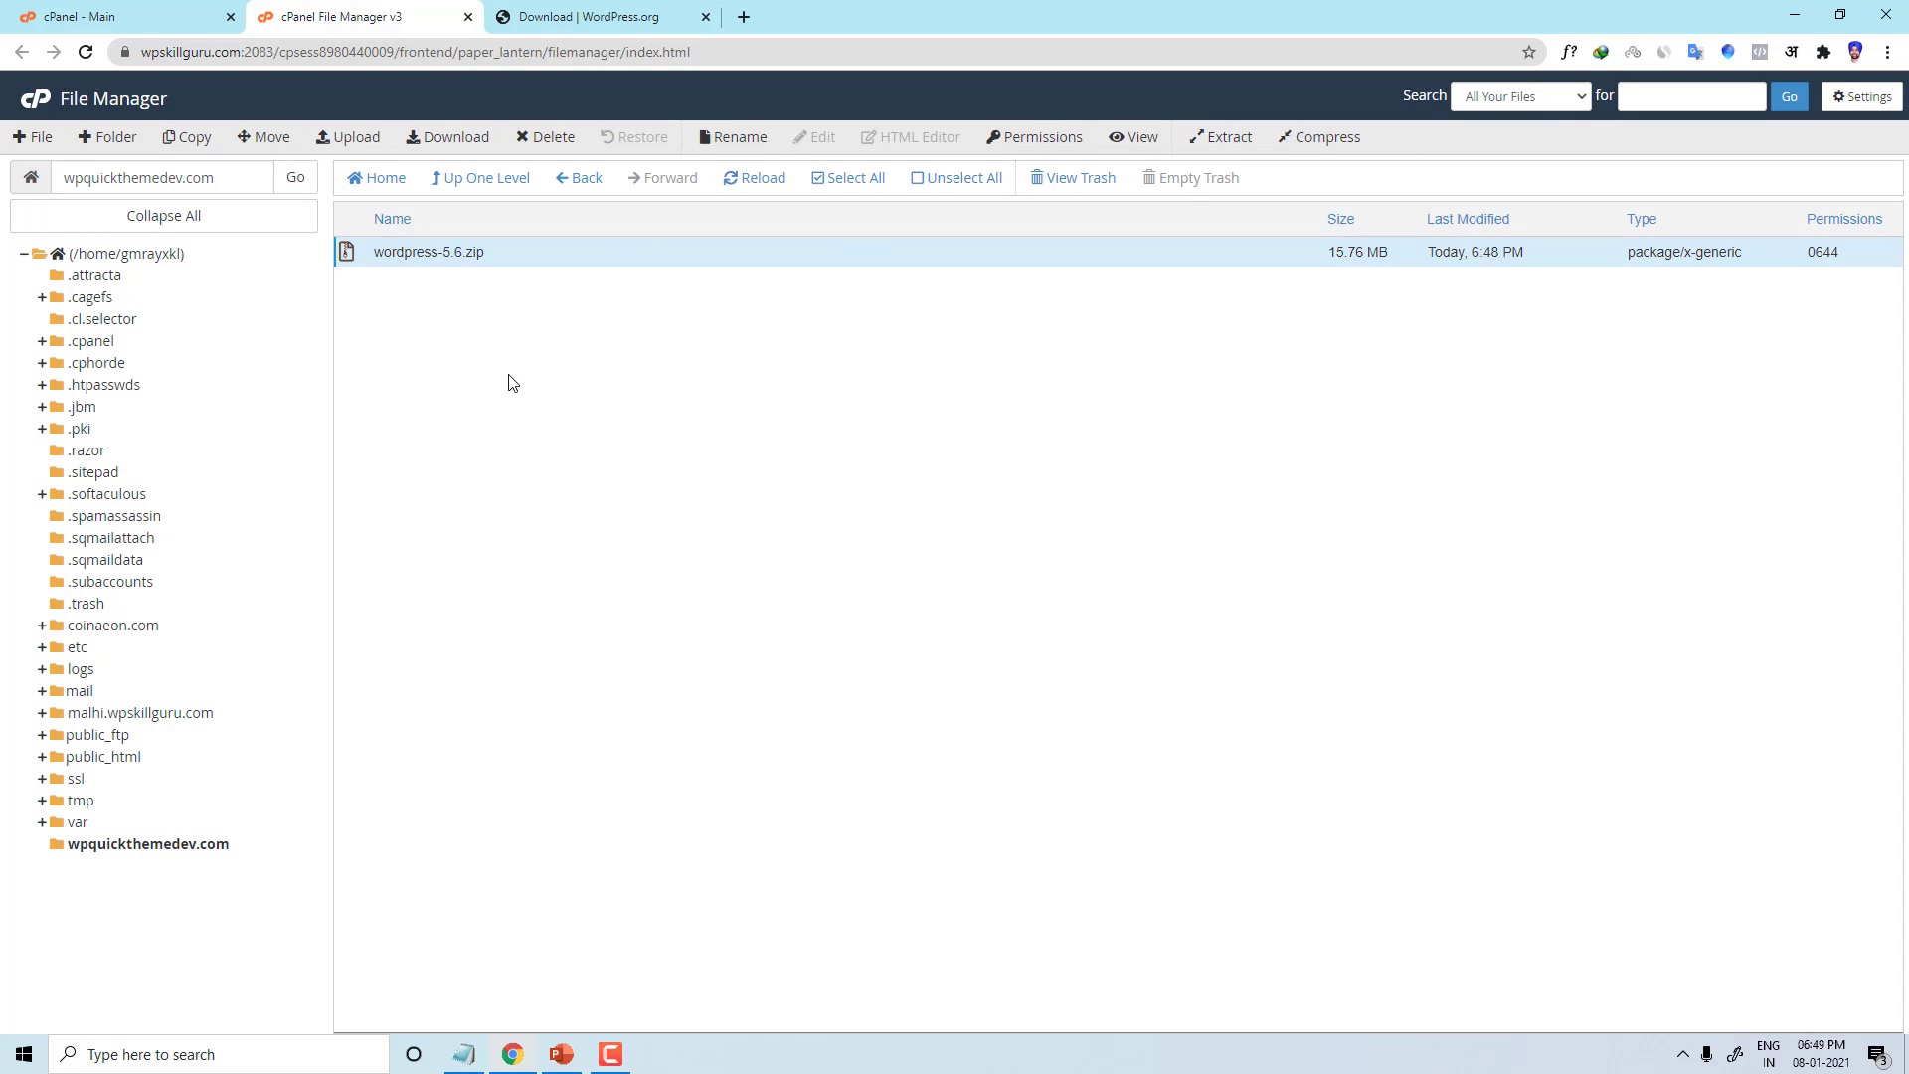
# Step: Extract wordpress-5.6.zip into /wpquickthemedev.com and refresh to show the new wordpress folder
pyautogui.rightClick(431, 257)
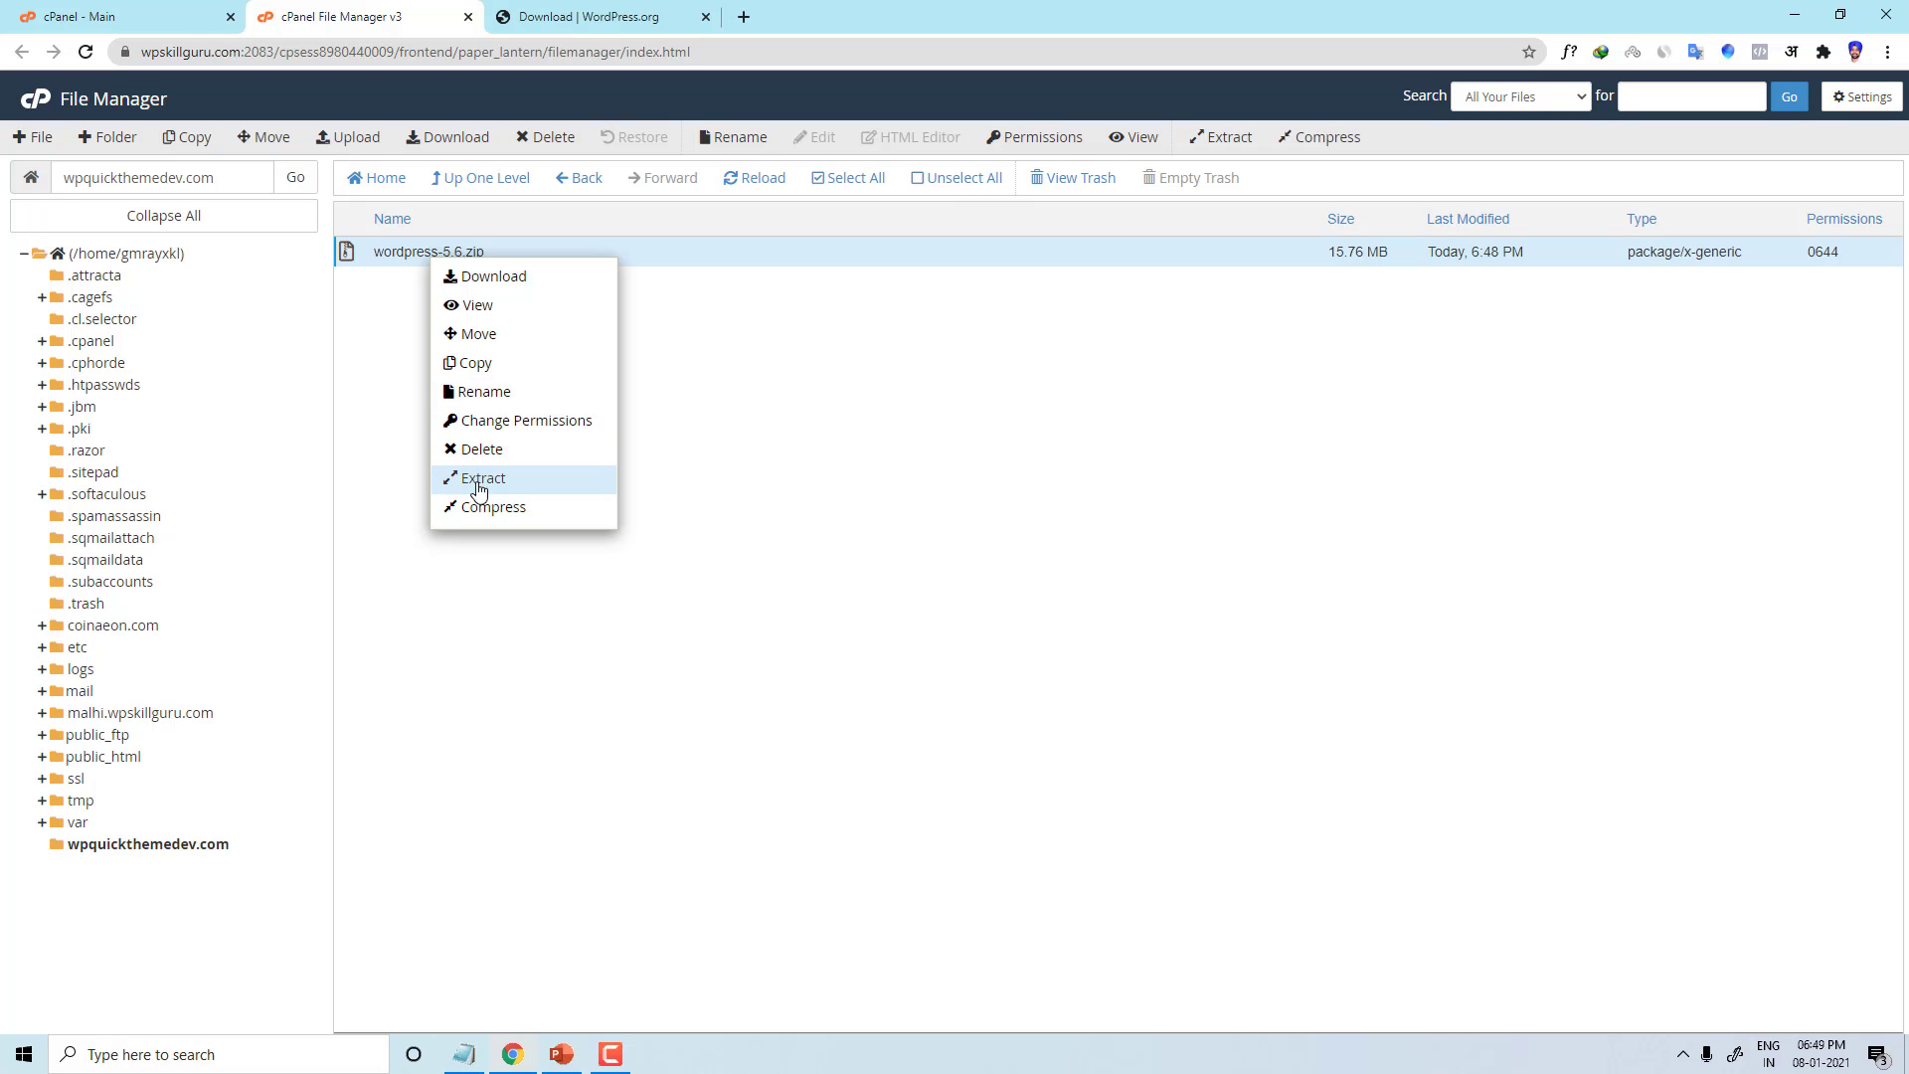
pyautogui.click(712, 503)
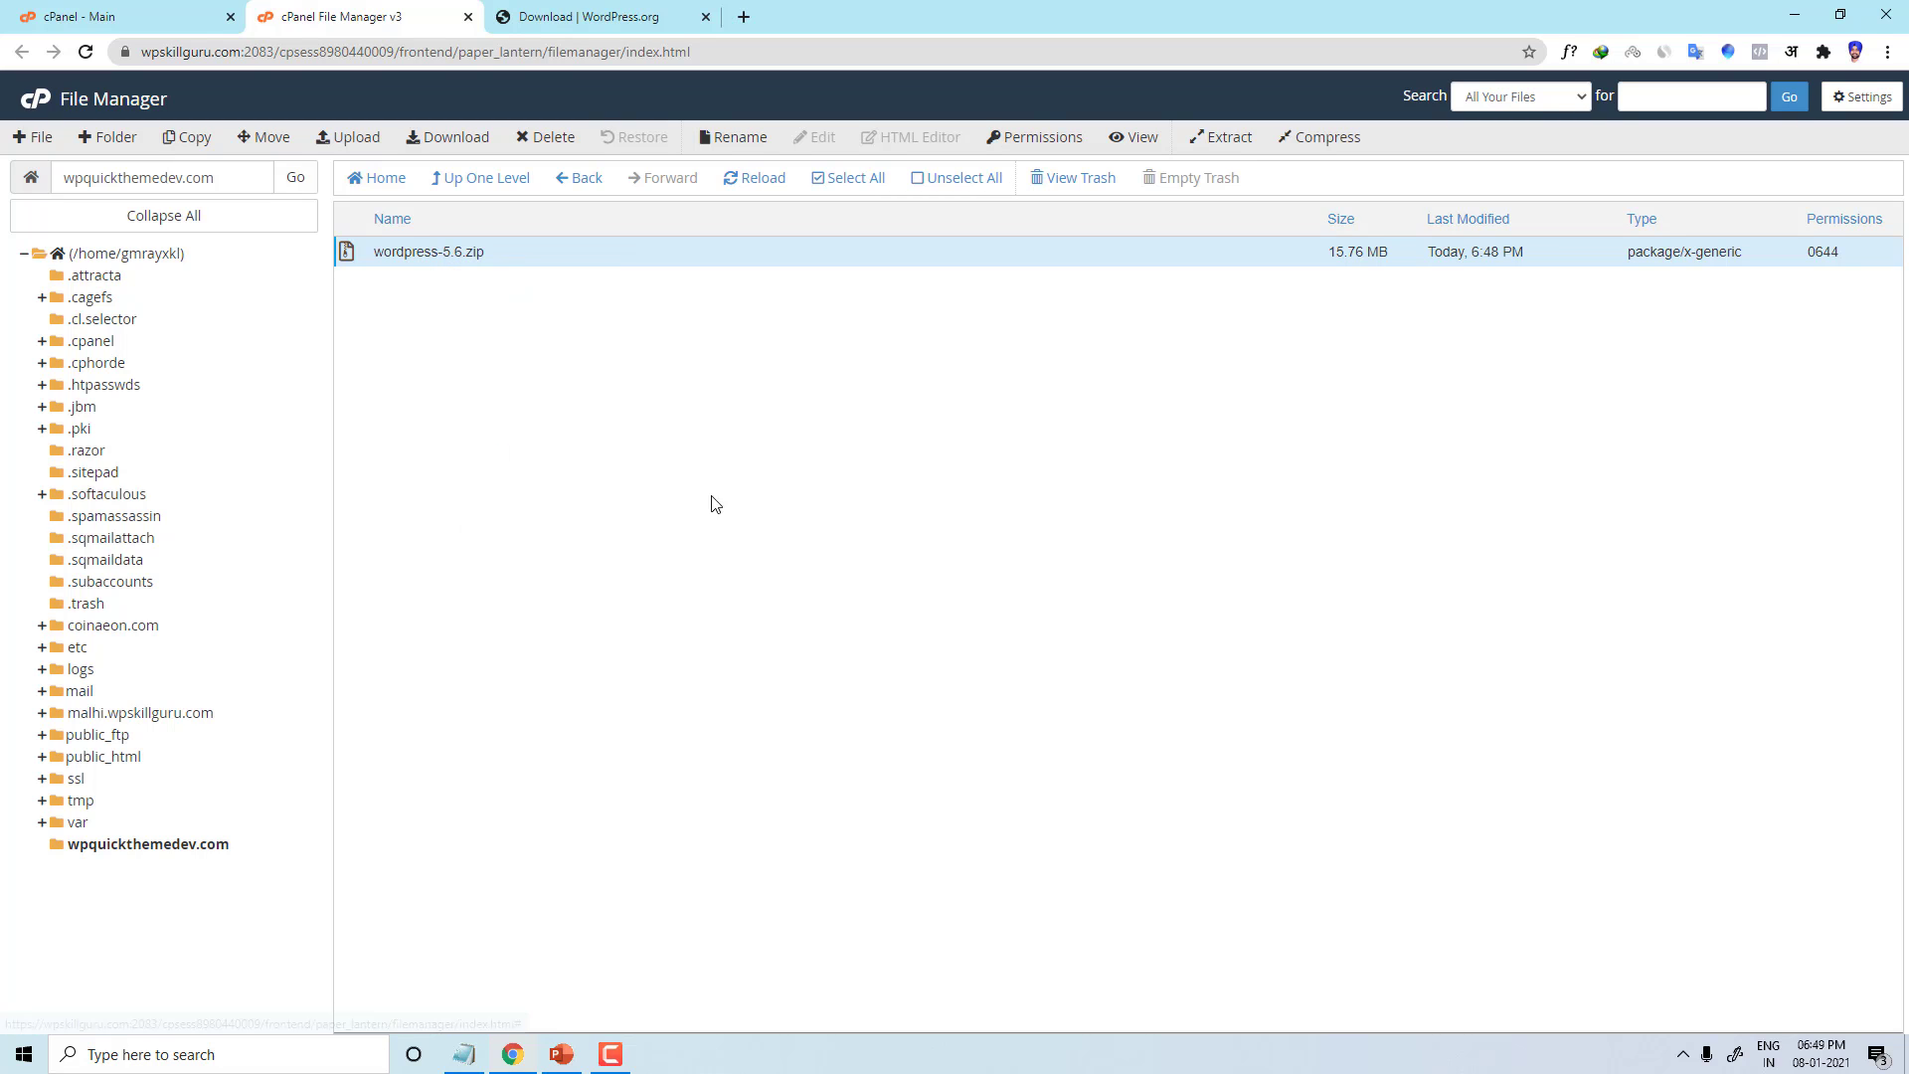
pyautogui.rightClick(498, 268)
pyautogui.click(547, 481)
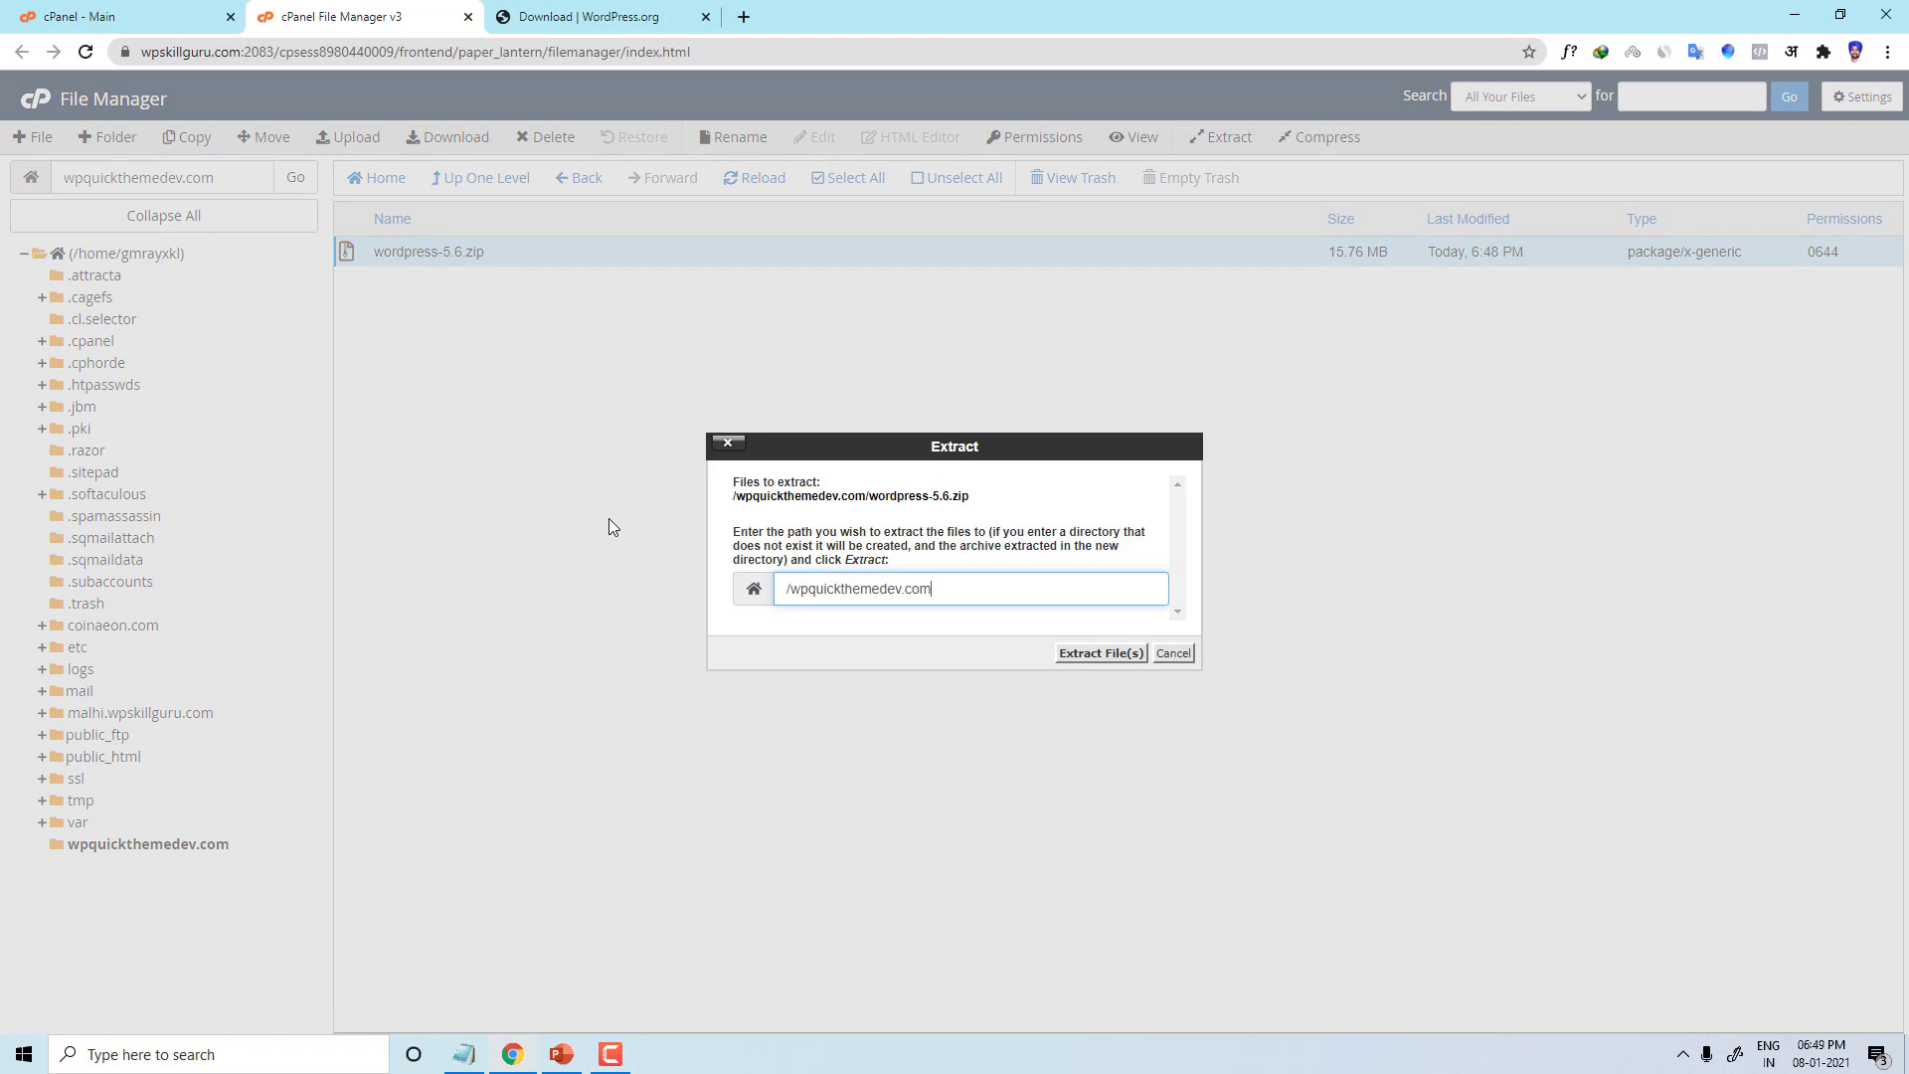
pyautogui.click(1078, 657)
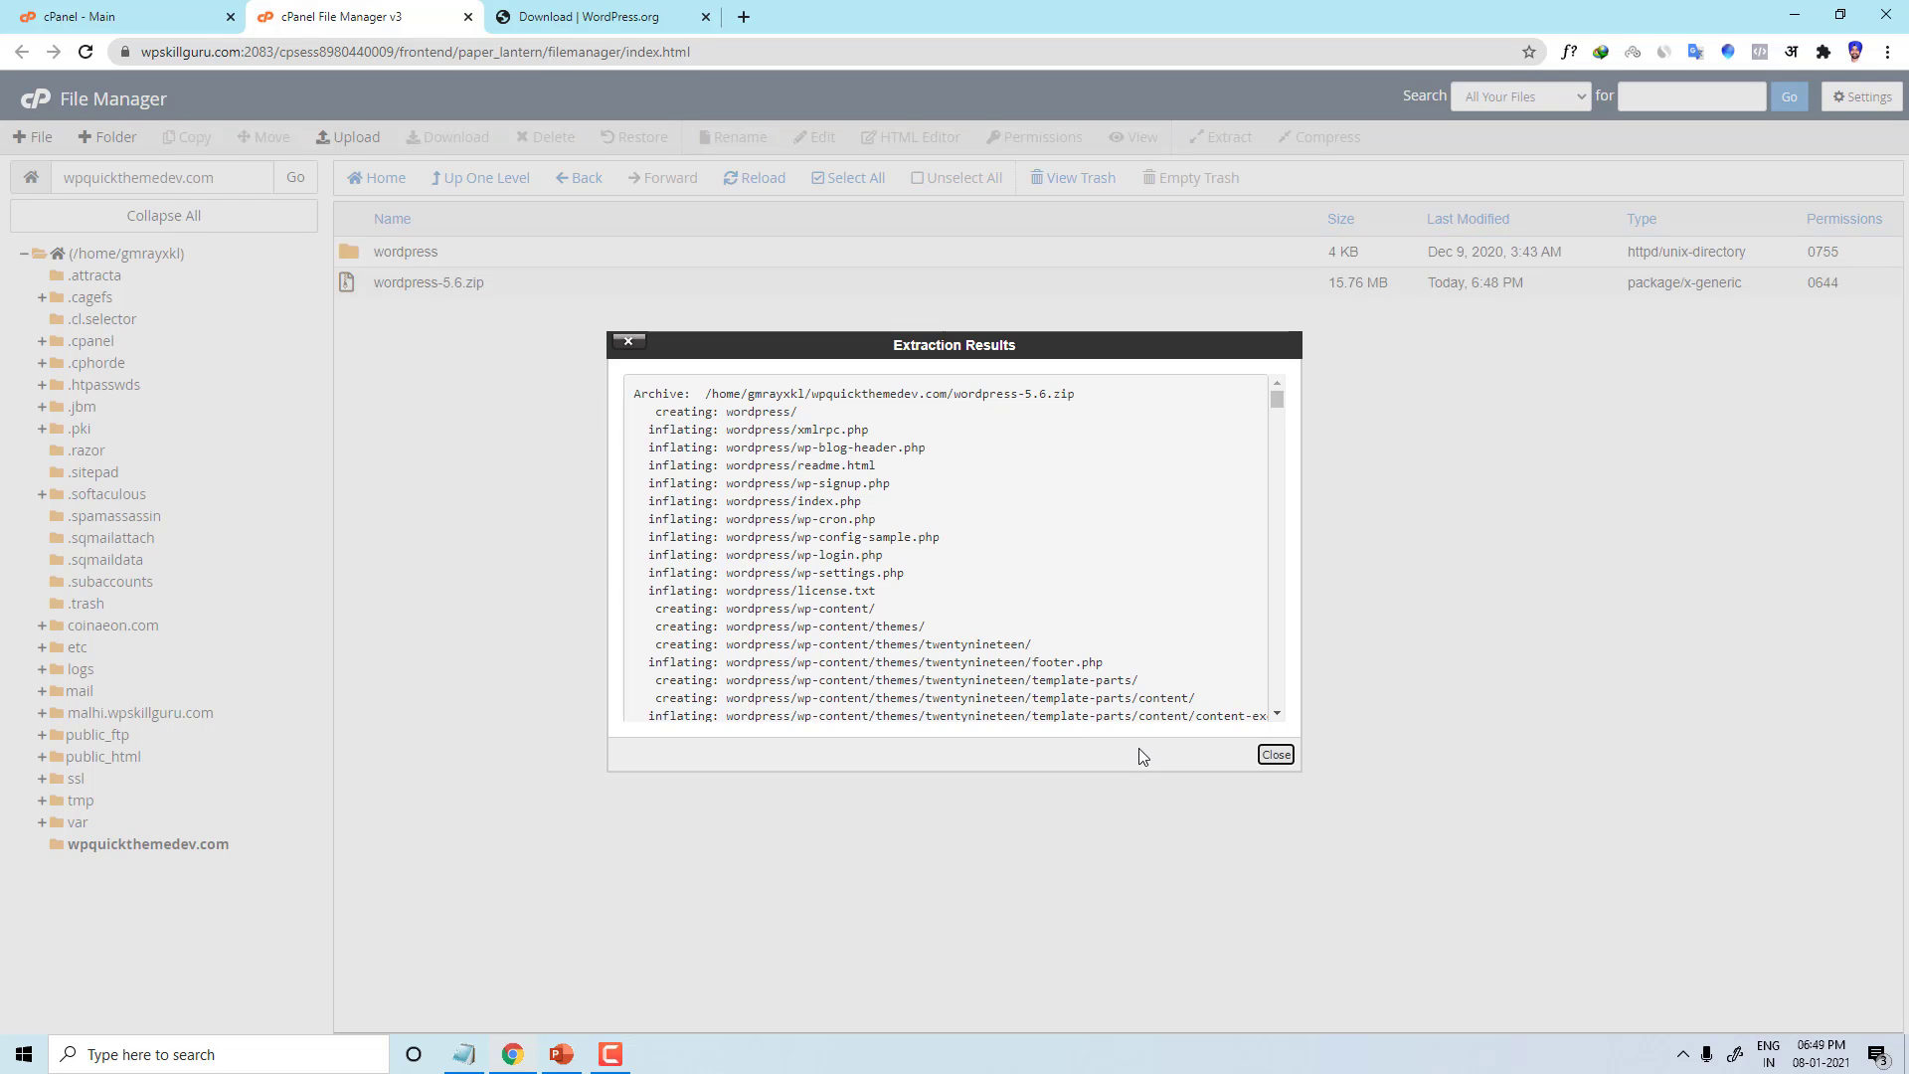
pyautogui.click(1272, 754)
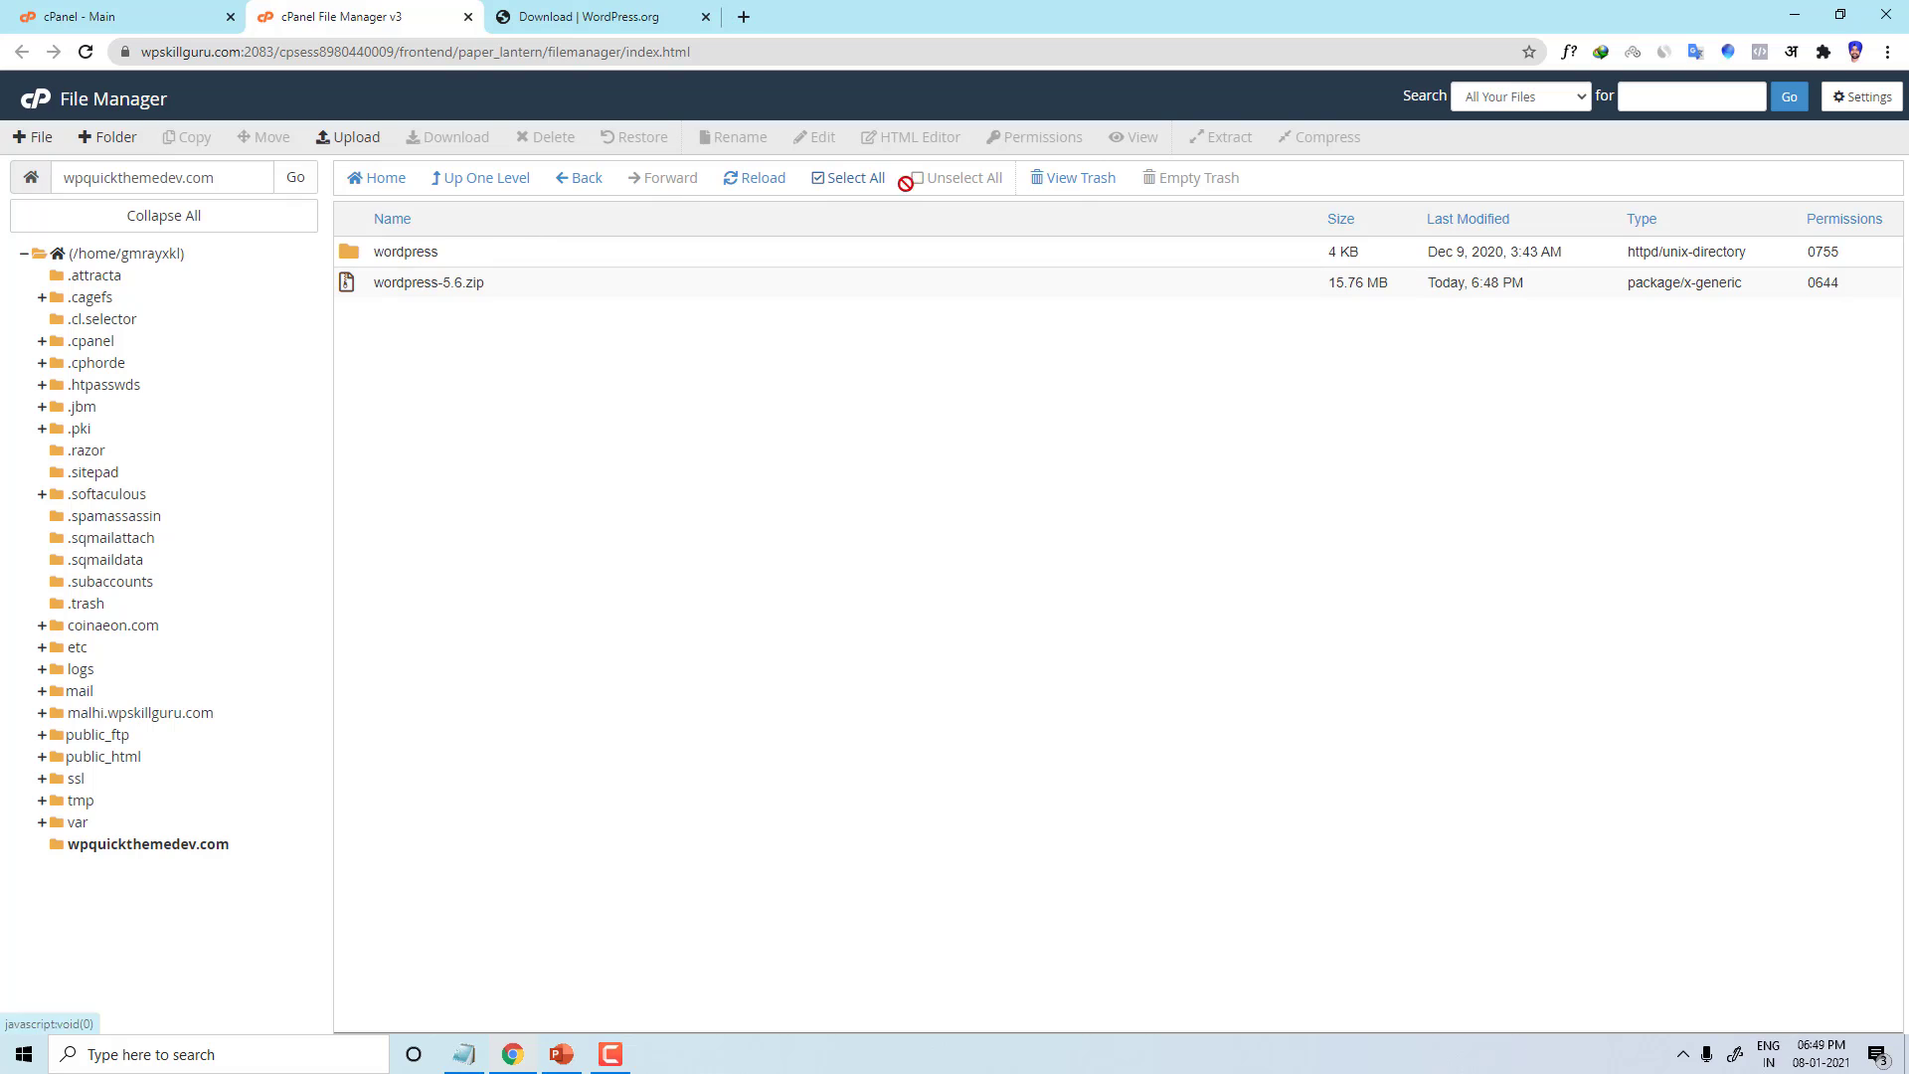
pyautogui.click(758, 178)
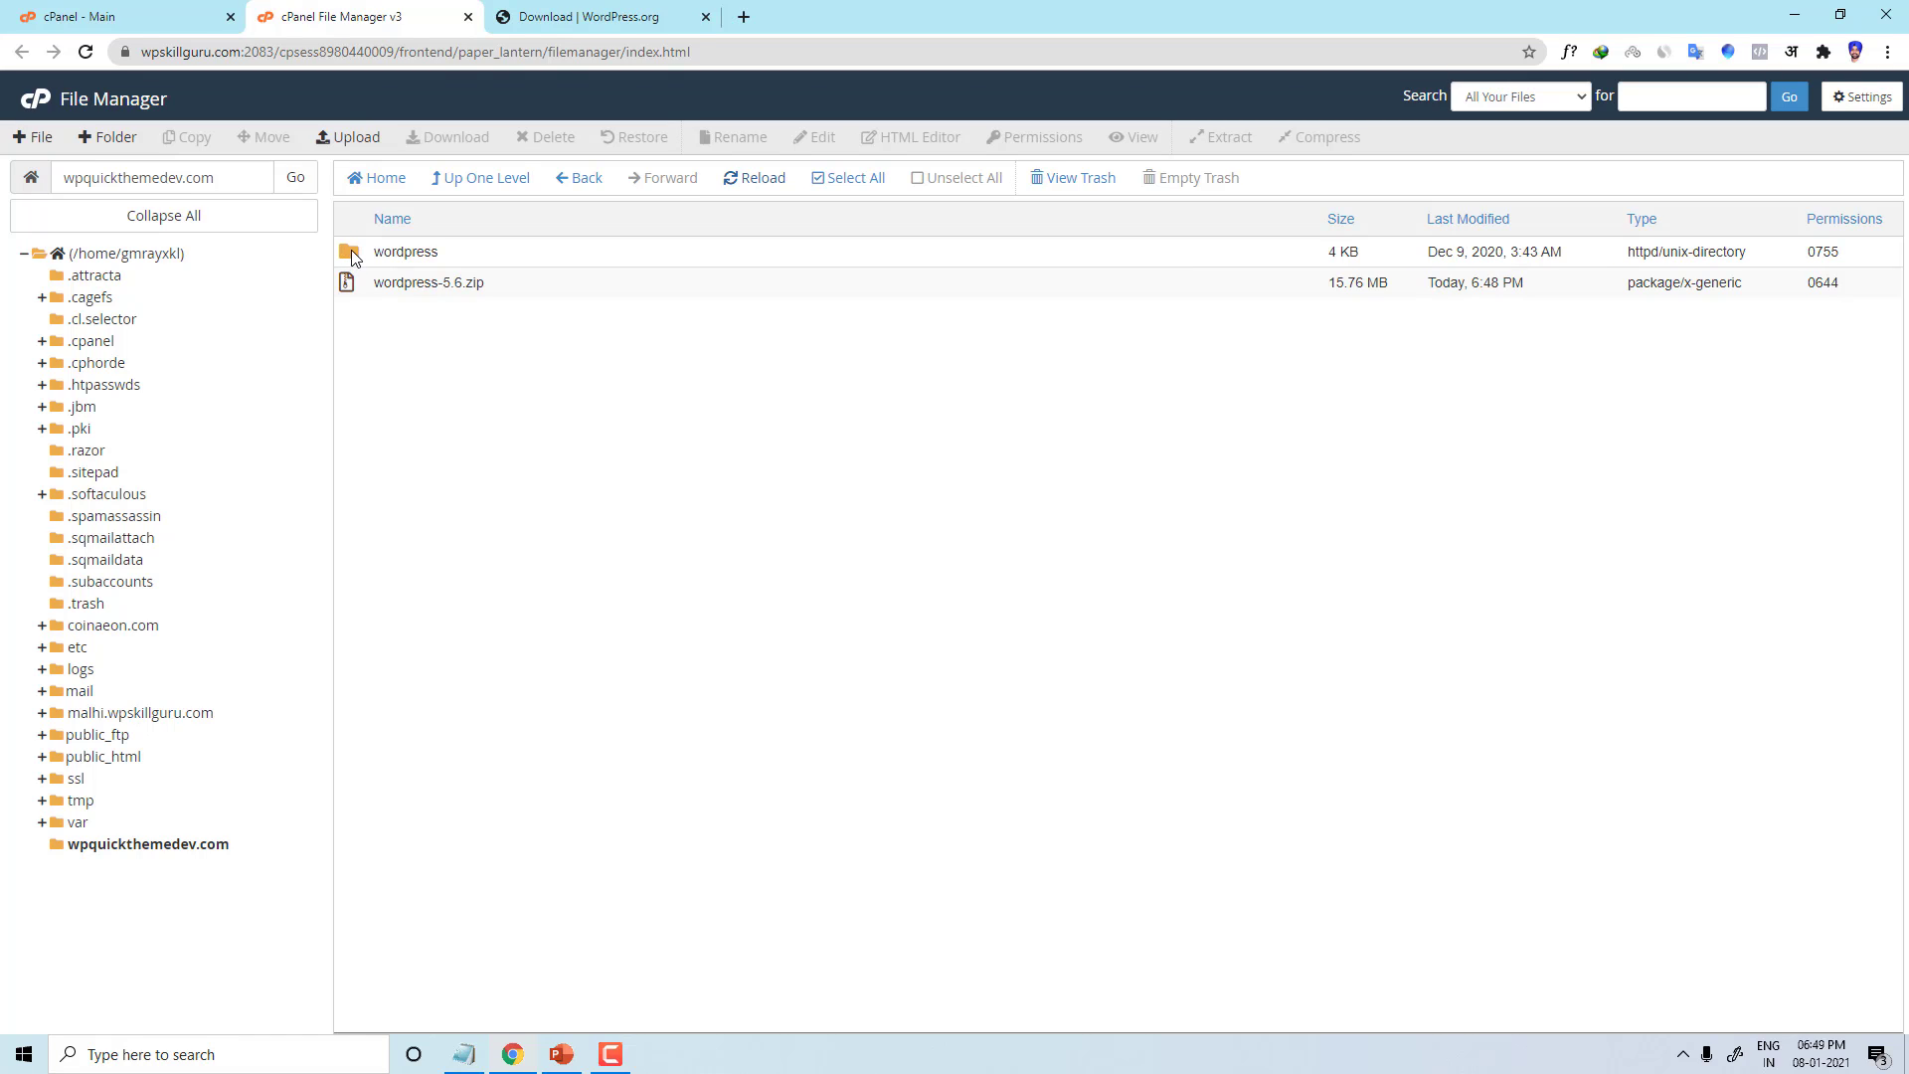
pyautogui.moveTo(224, 179); pyautogui.dragTo(53, 191)
pyautogui.hotkey('ctrl', 'c')
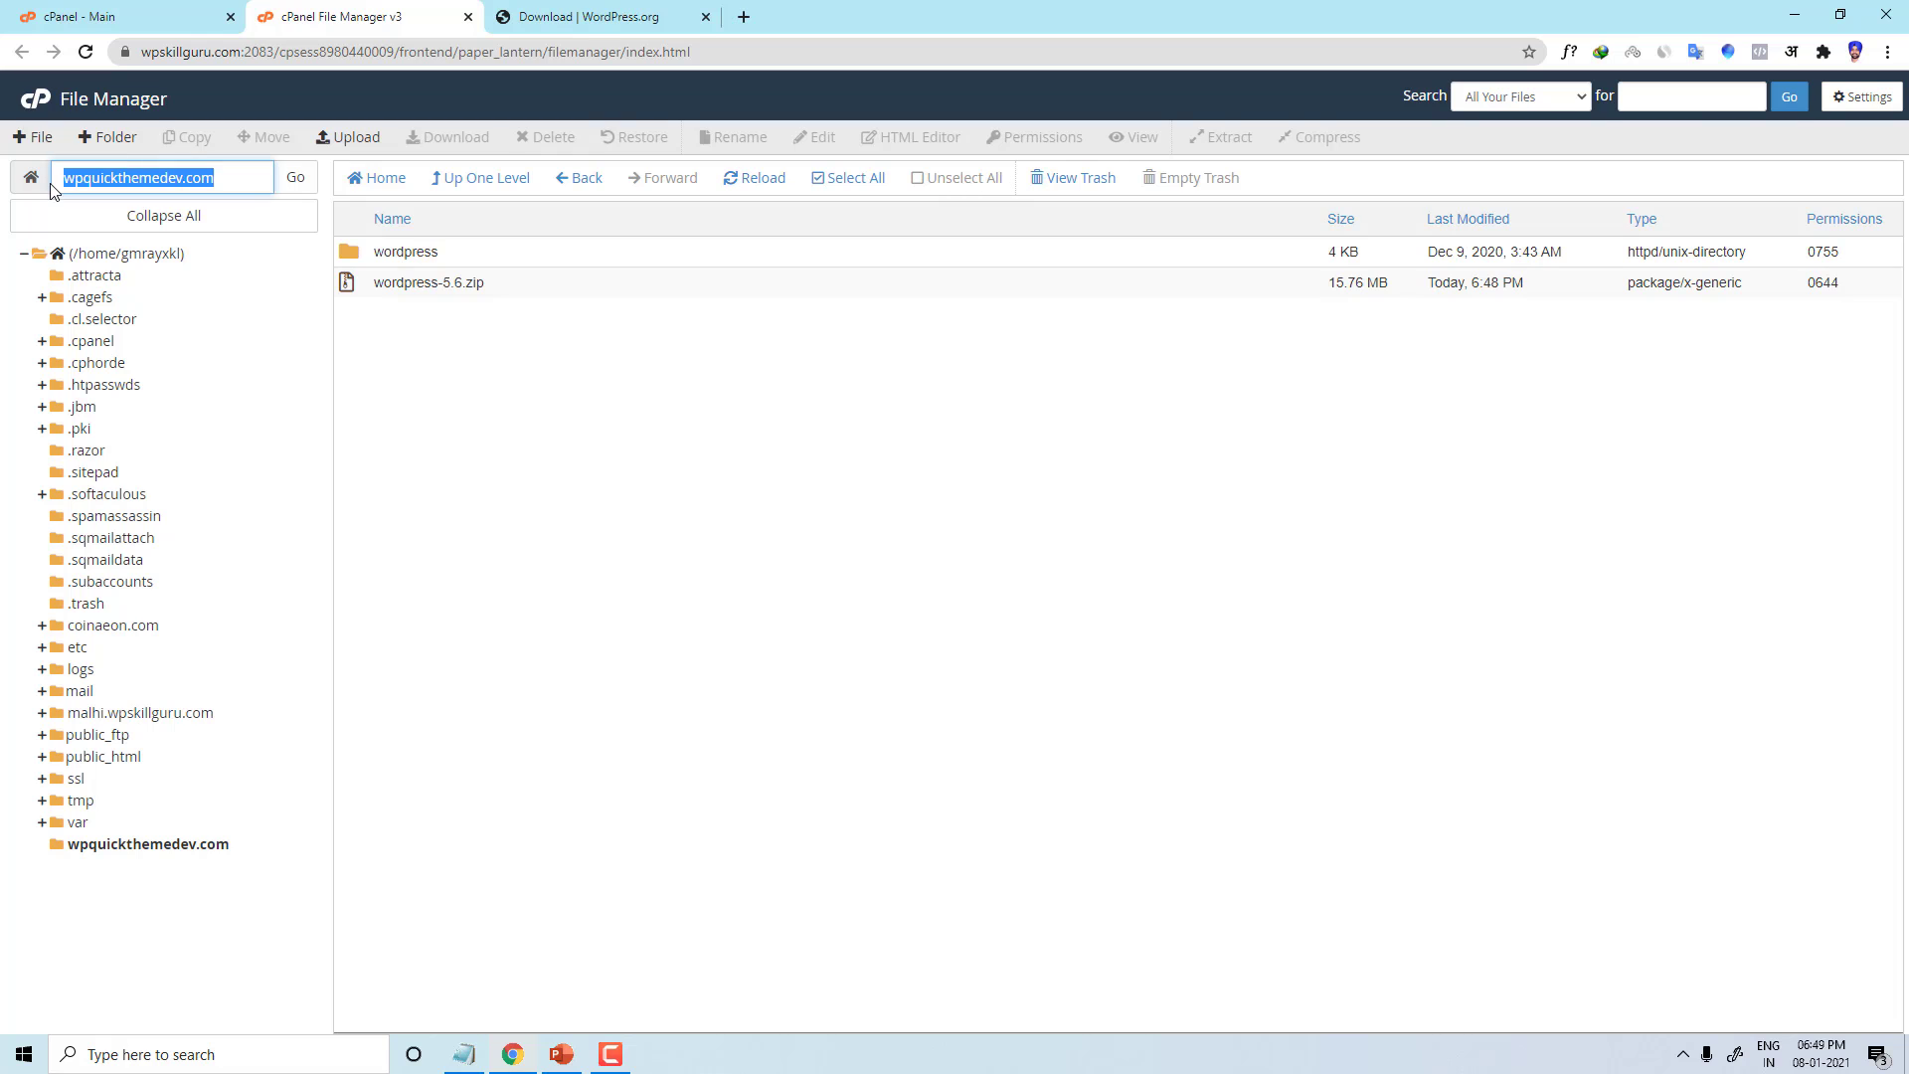
# Step: Load wpquickthemedev.com in the third tab, which returns Forbidden
pyautogui.click(626, 14)
pyautogui.click(473, 46)
pyautogui.hotkey('ctrl', 'v')
pyautogui.press('Return')
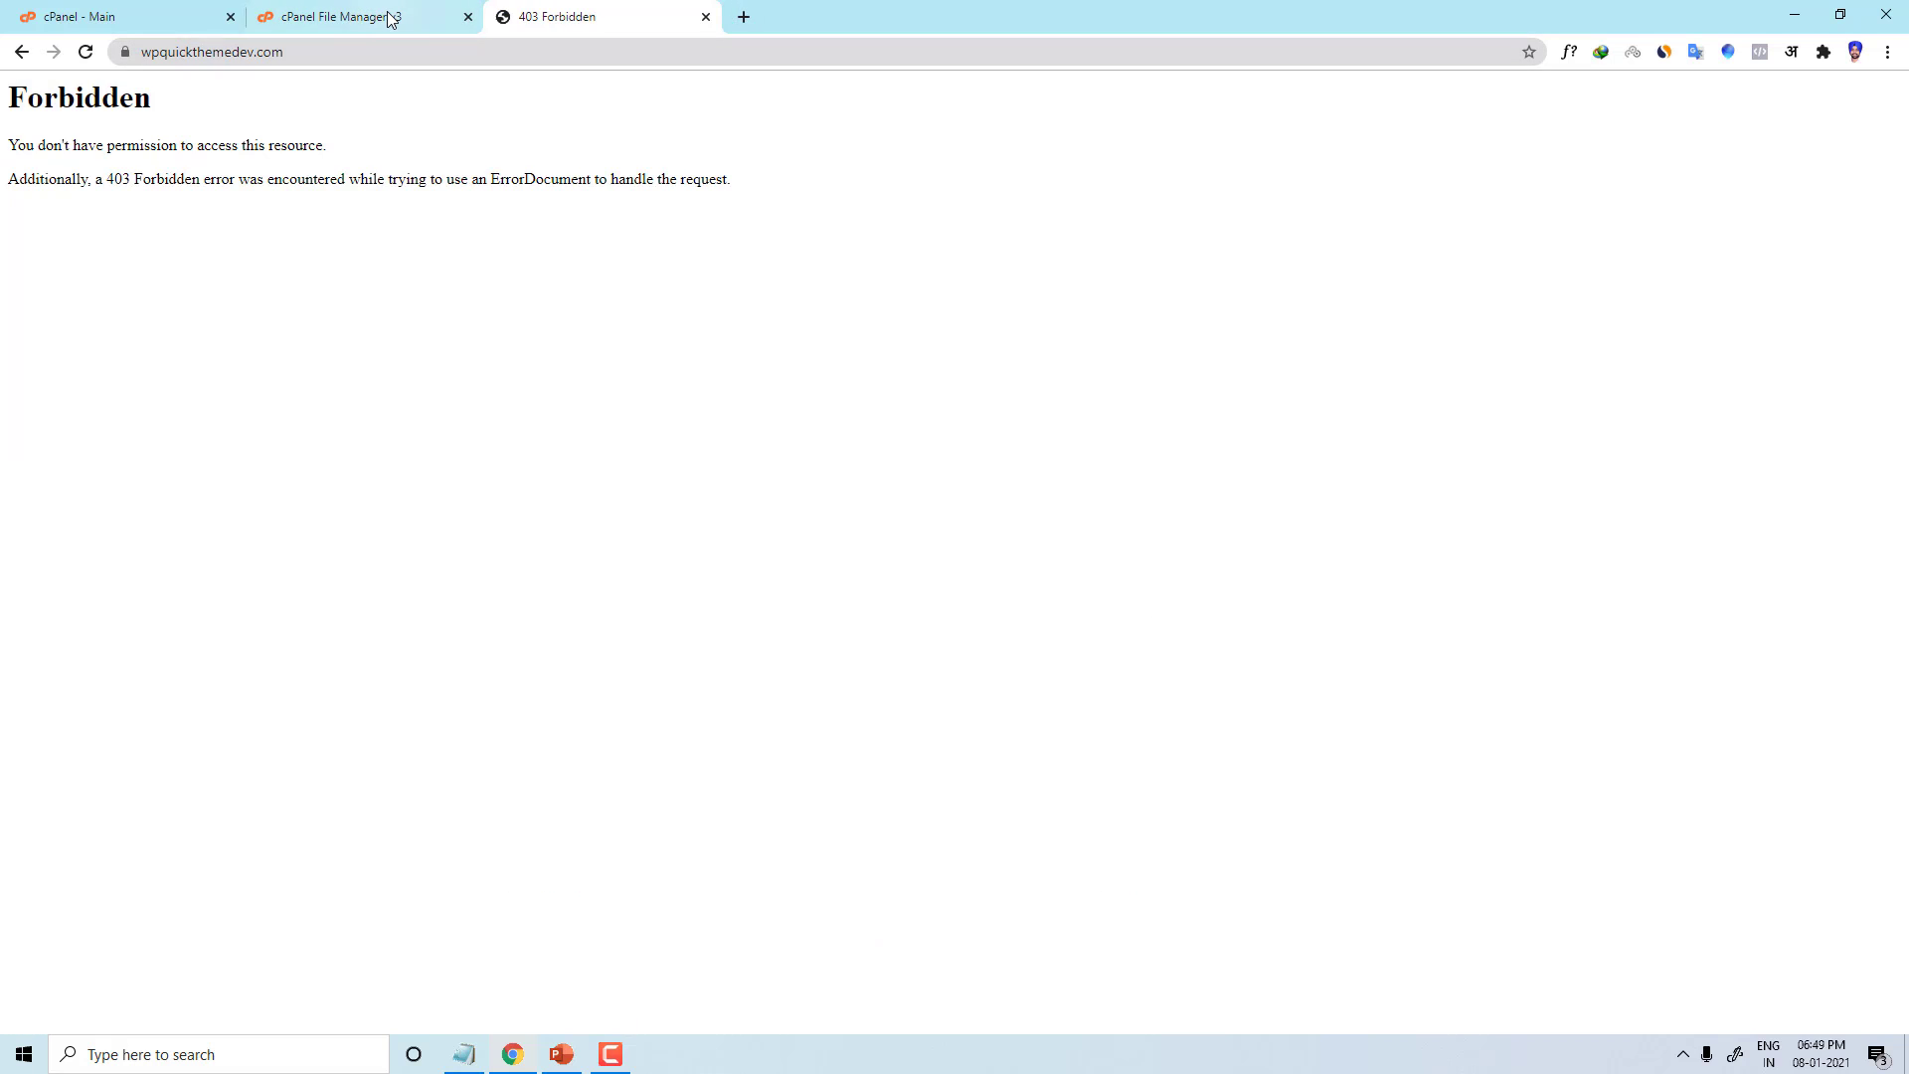
pyautogui.click(392, 17)
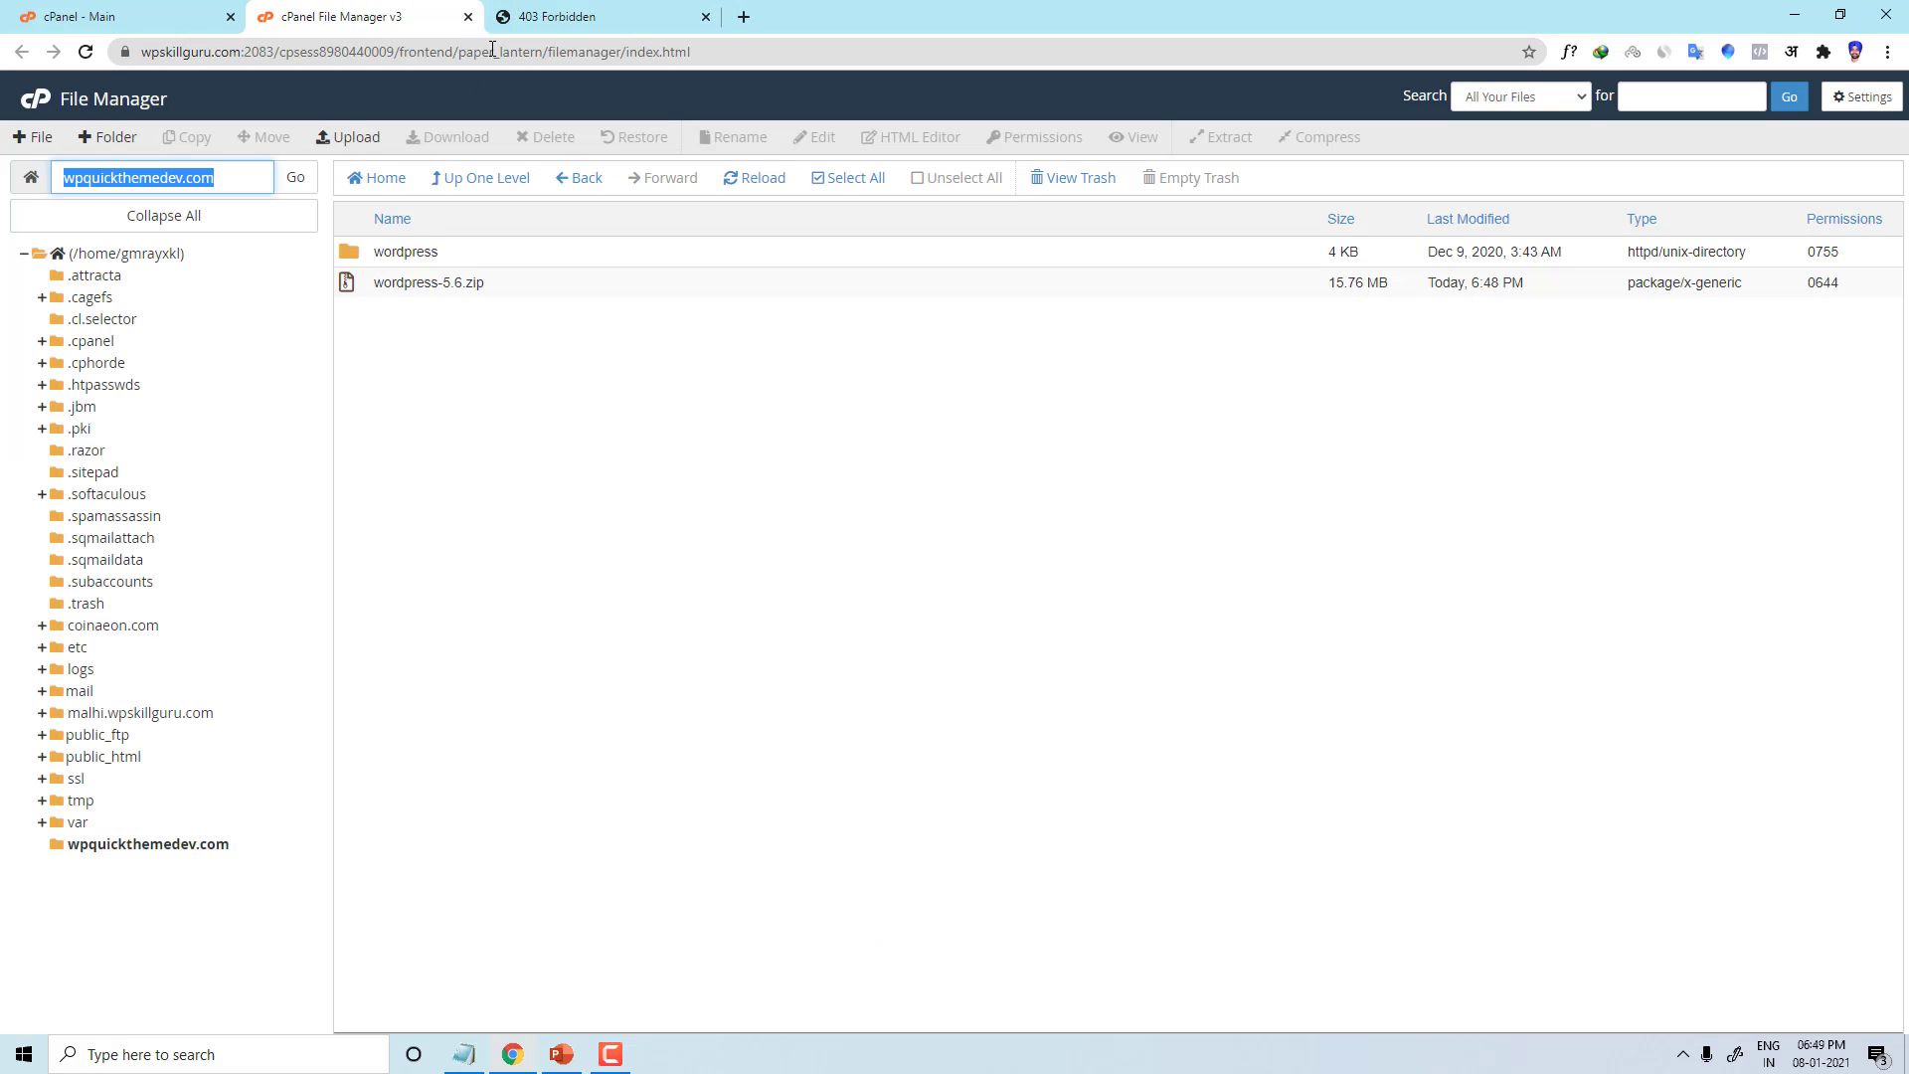
# Step: Load wpquickthemedev.com/wordpress to reach the WordPress setup language page
pyautogui.hotkey('ctrl', 'Tab')
pyautogui.moveTo(324, 57); pyautogui.dragTo(109, 54)
pyautogui.click(349, 54)
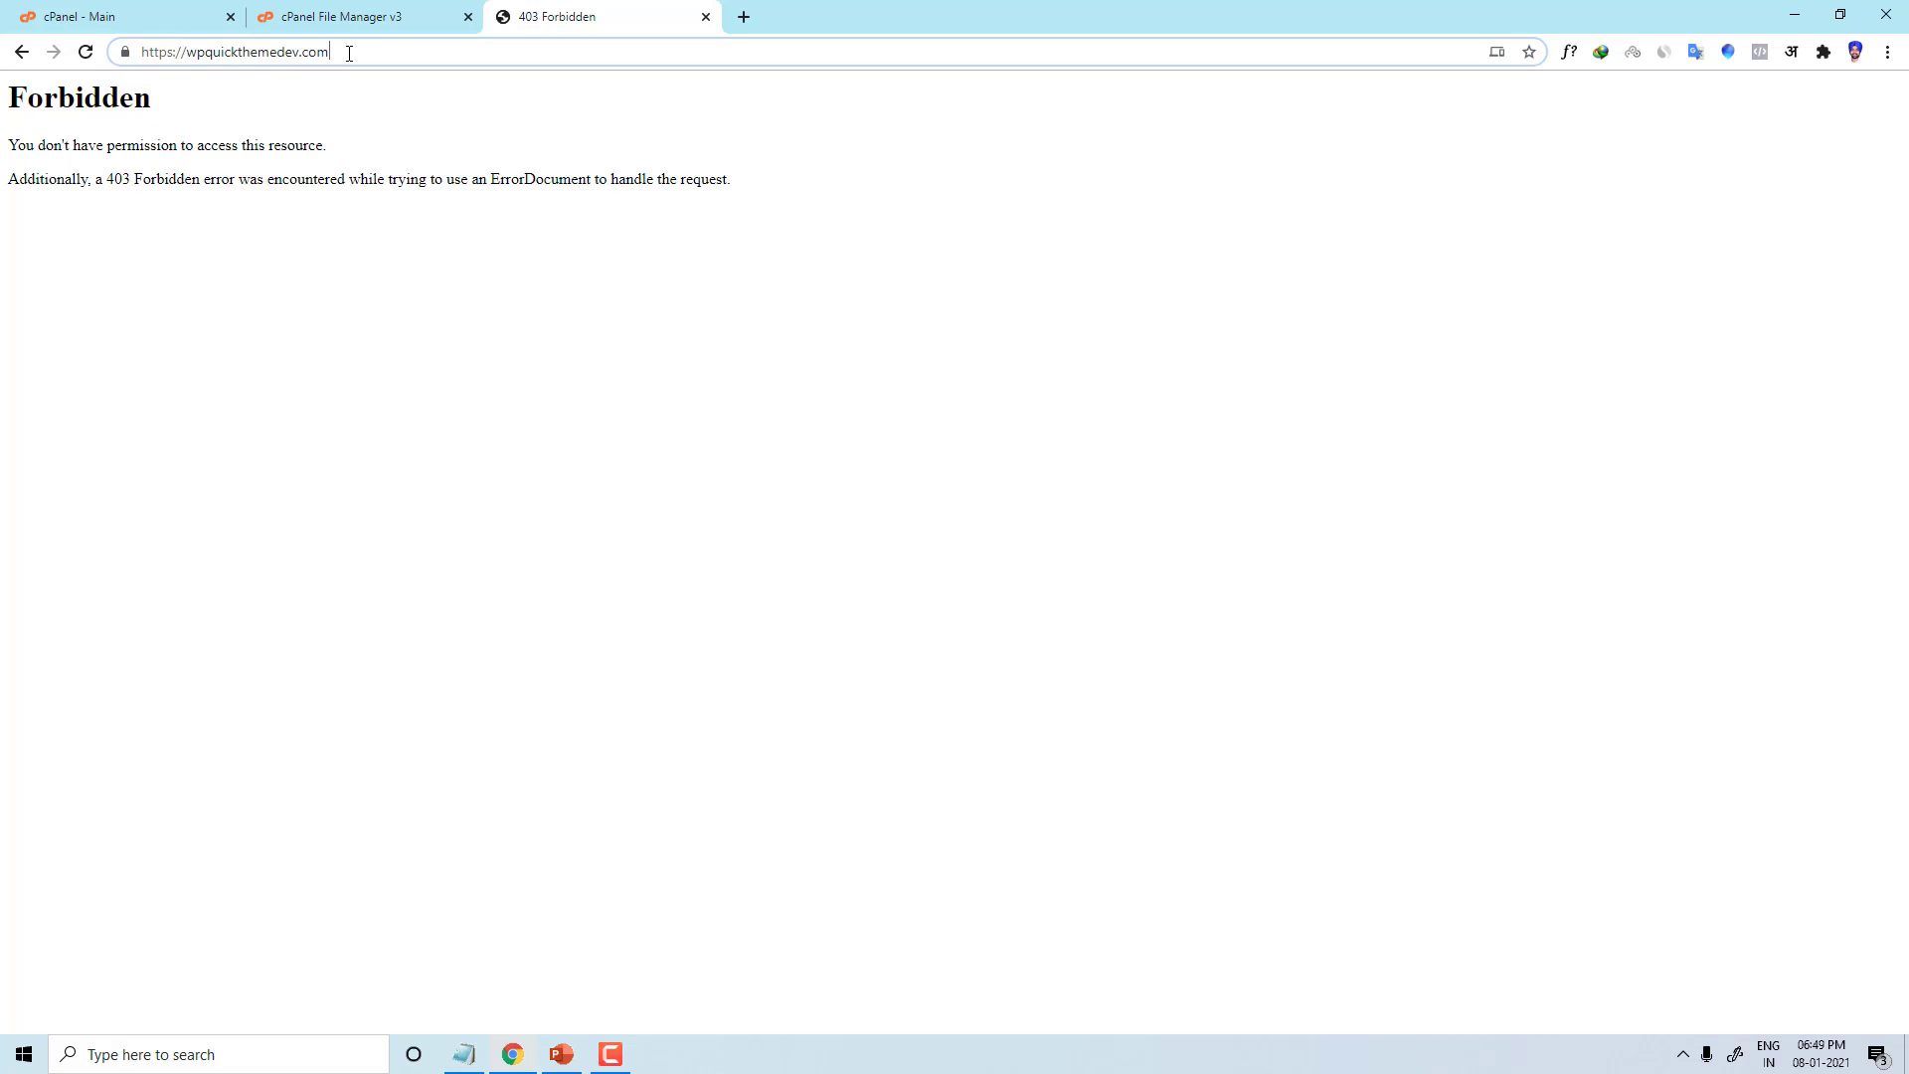
pyautogui.write('/wo')
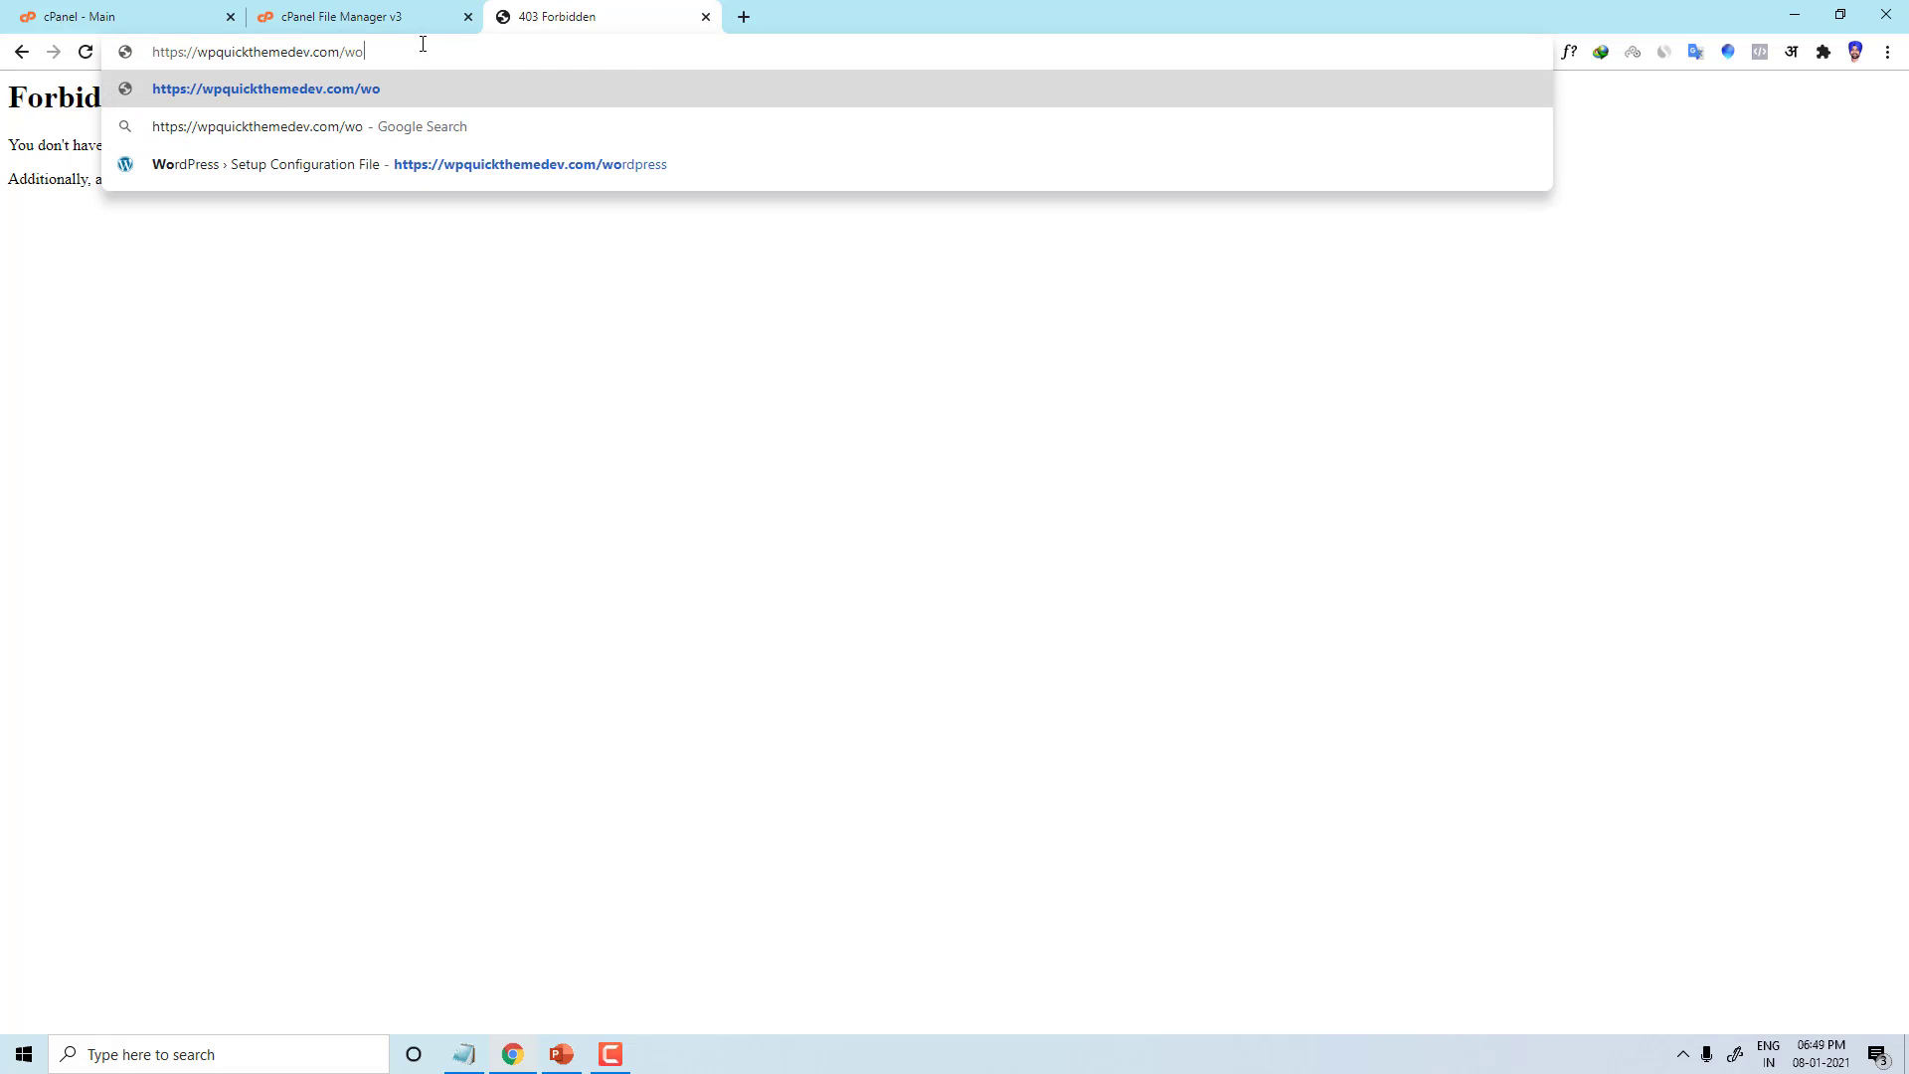
pyautogui.write('rdpress')
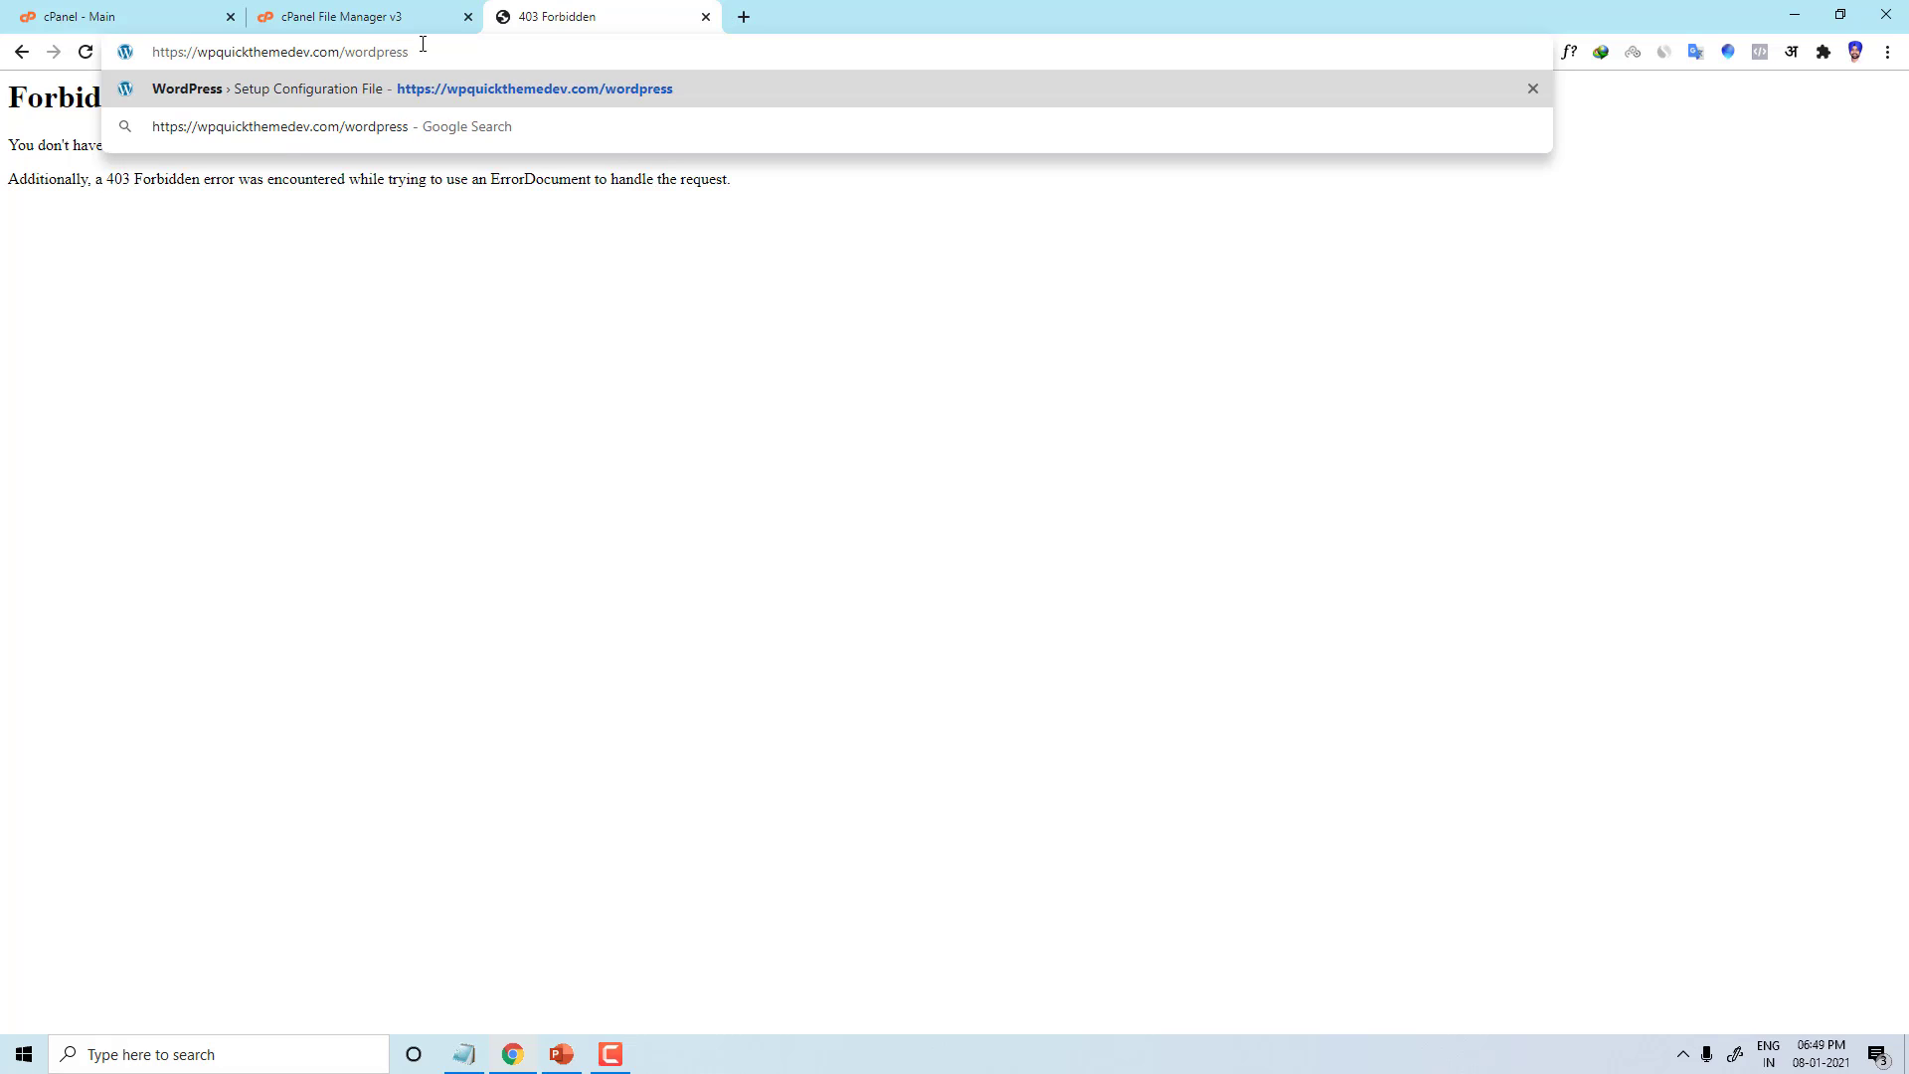
pyautogui.press('Return')
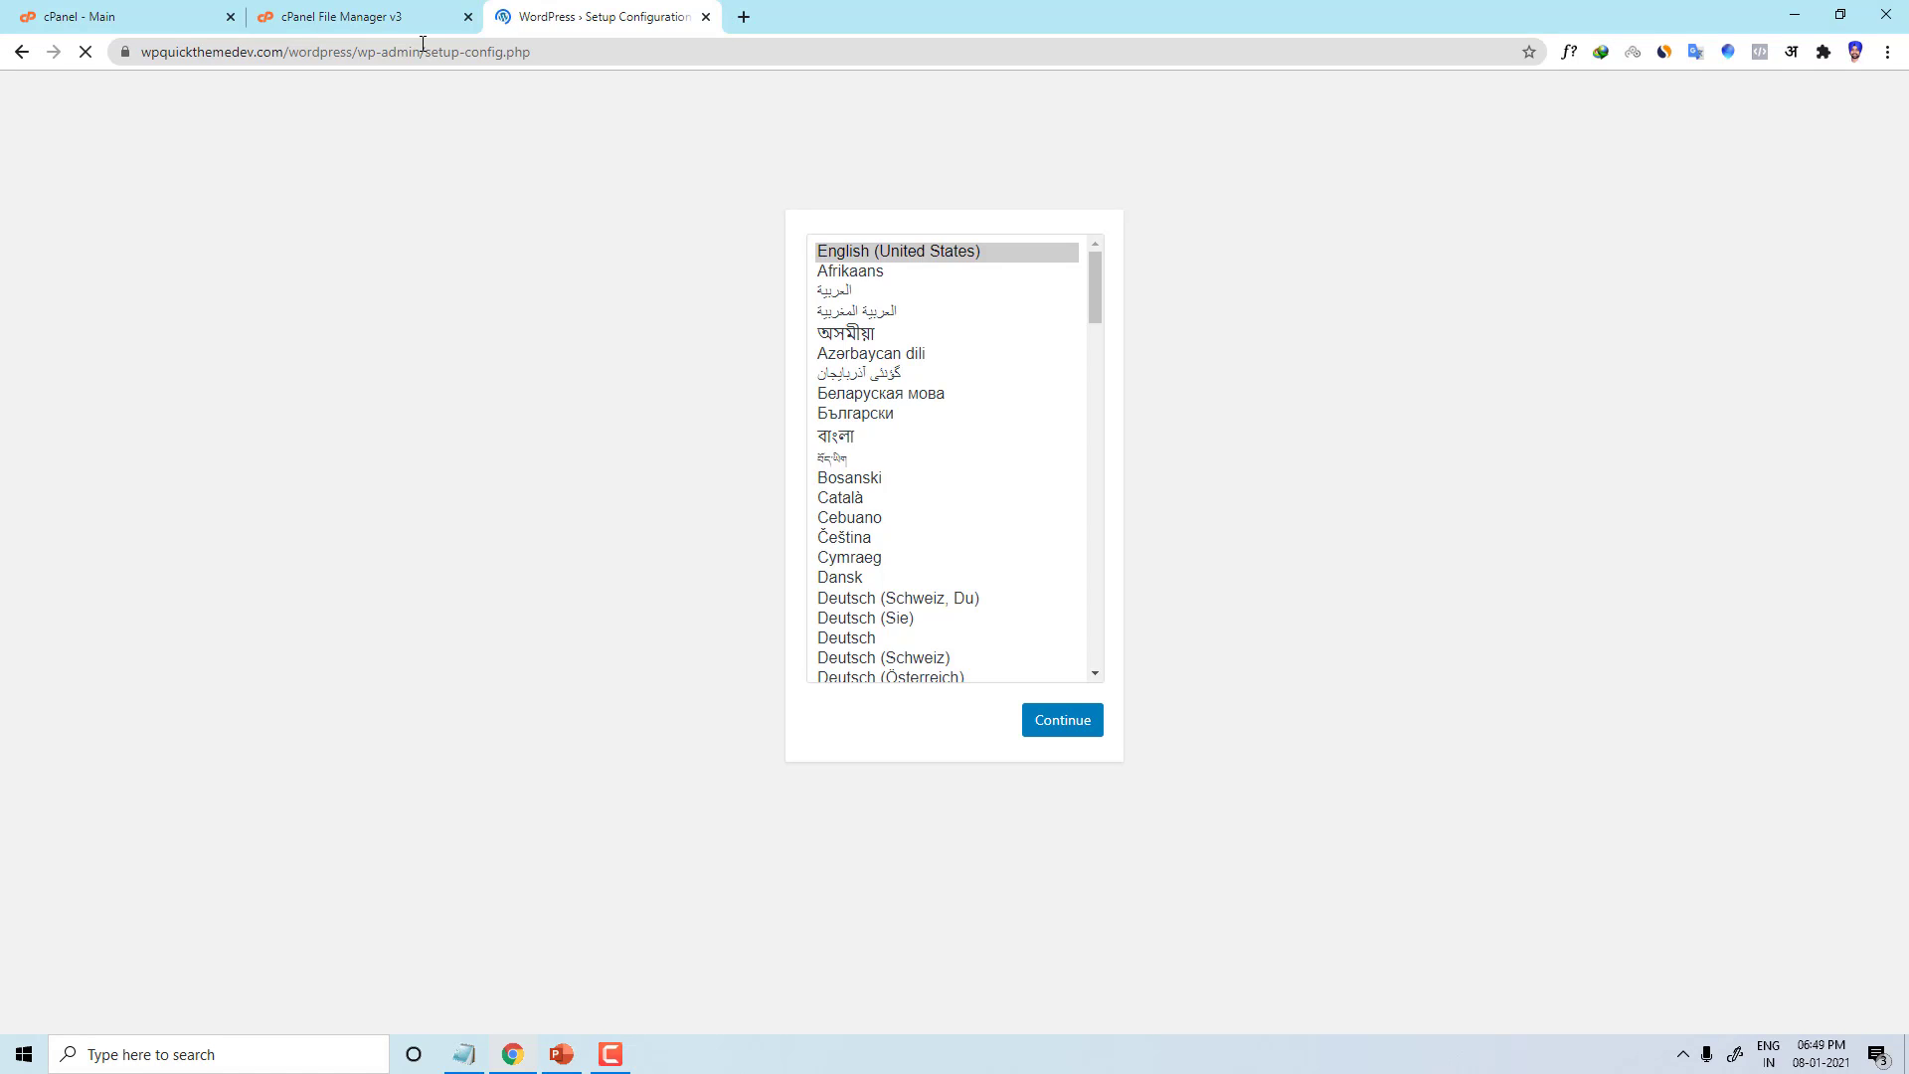
pyautogui.click(373, 12)
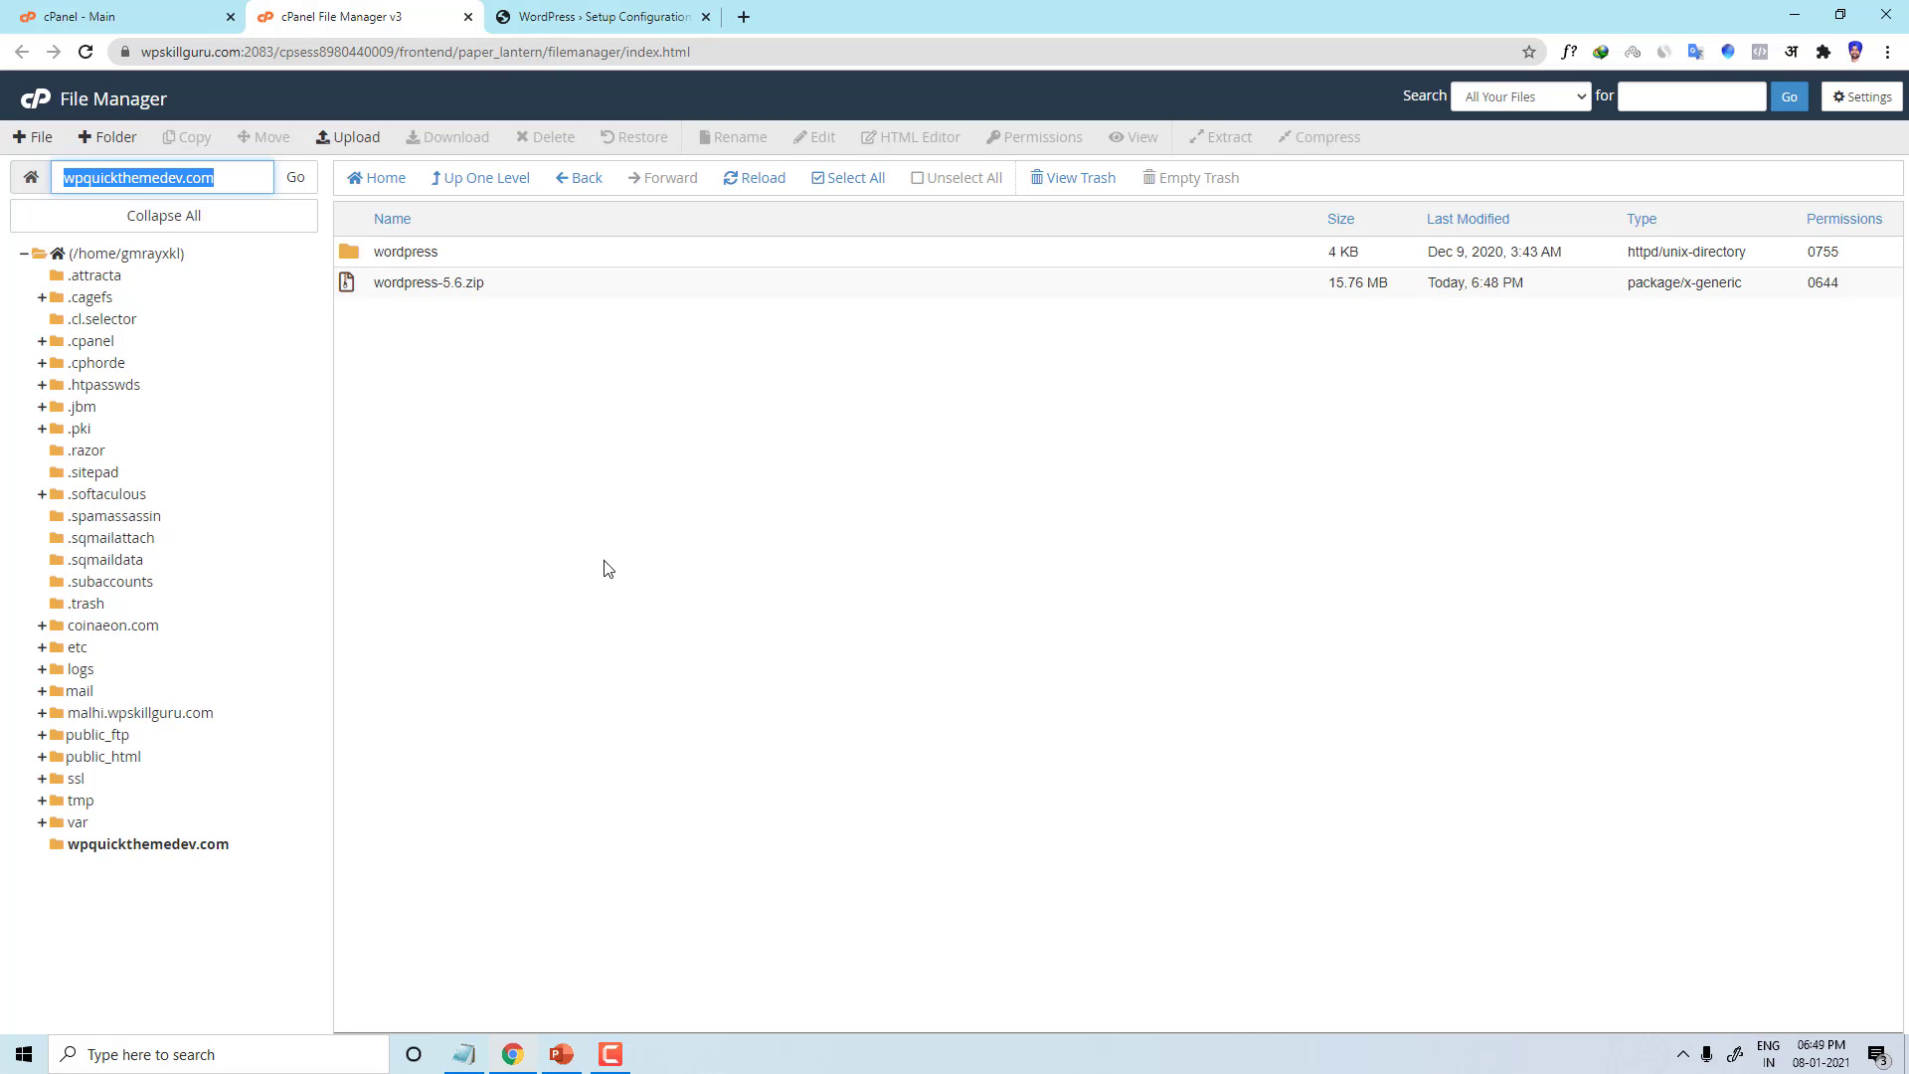
# Step: Move all files from the wordpress folder to /wpquickthemedev.com and go up to the domain root
pyautogui.doubleClick(352, 255)
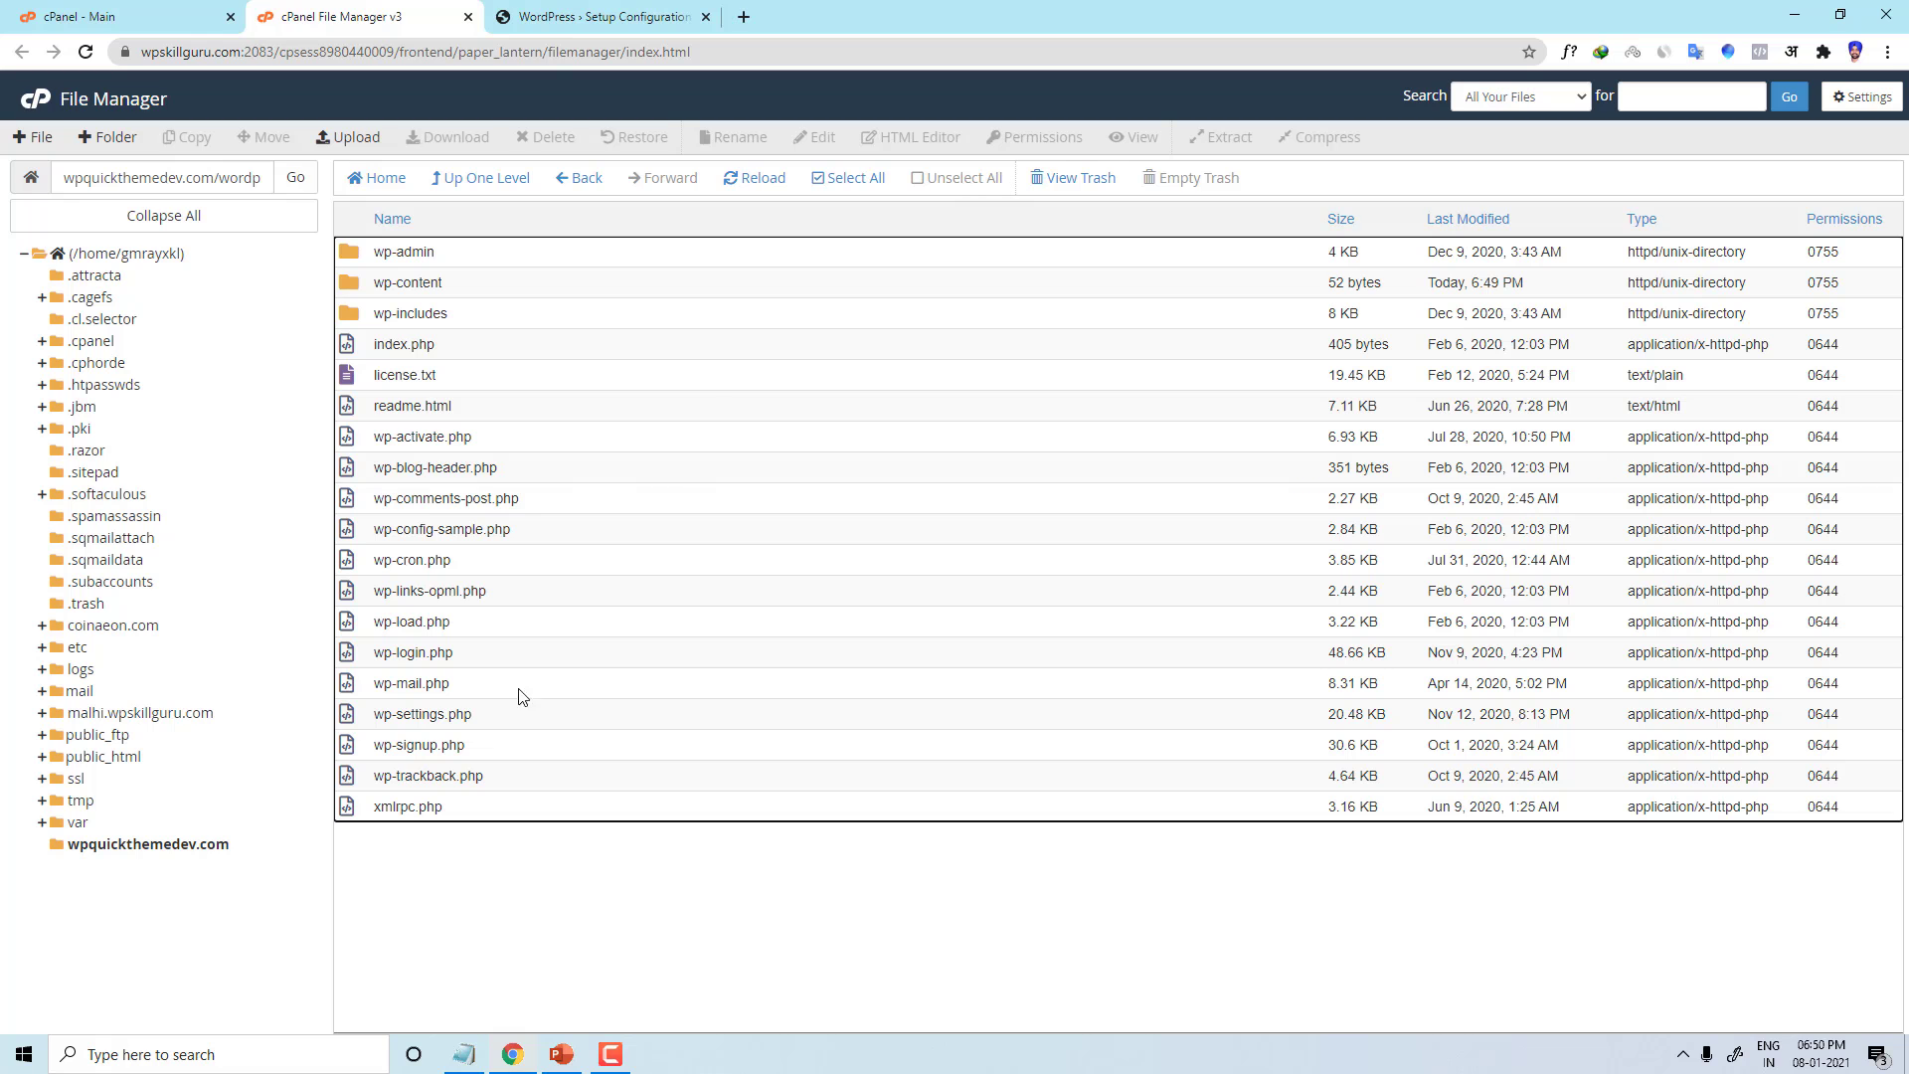
pyautogui.click(845, 180)
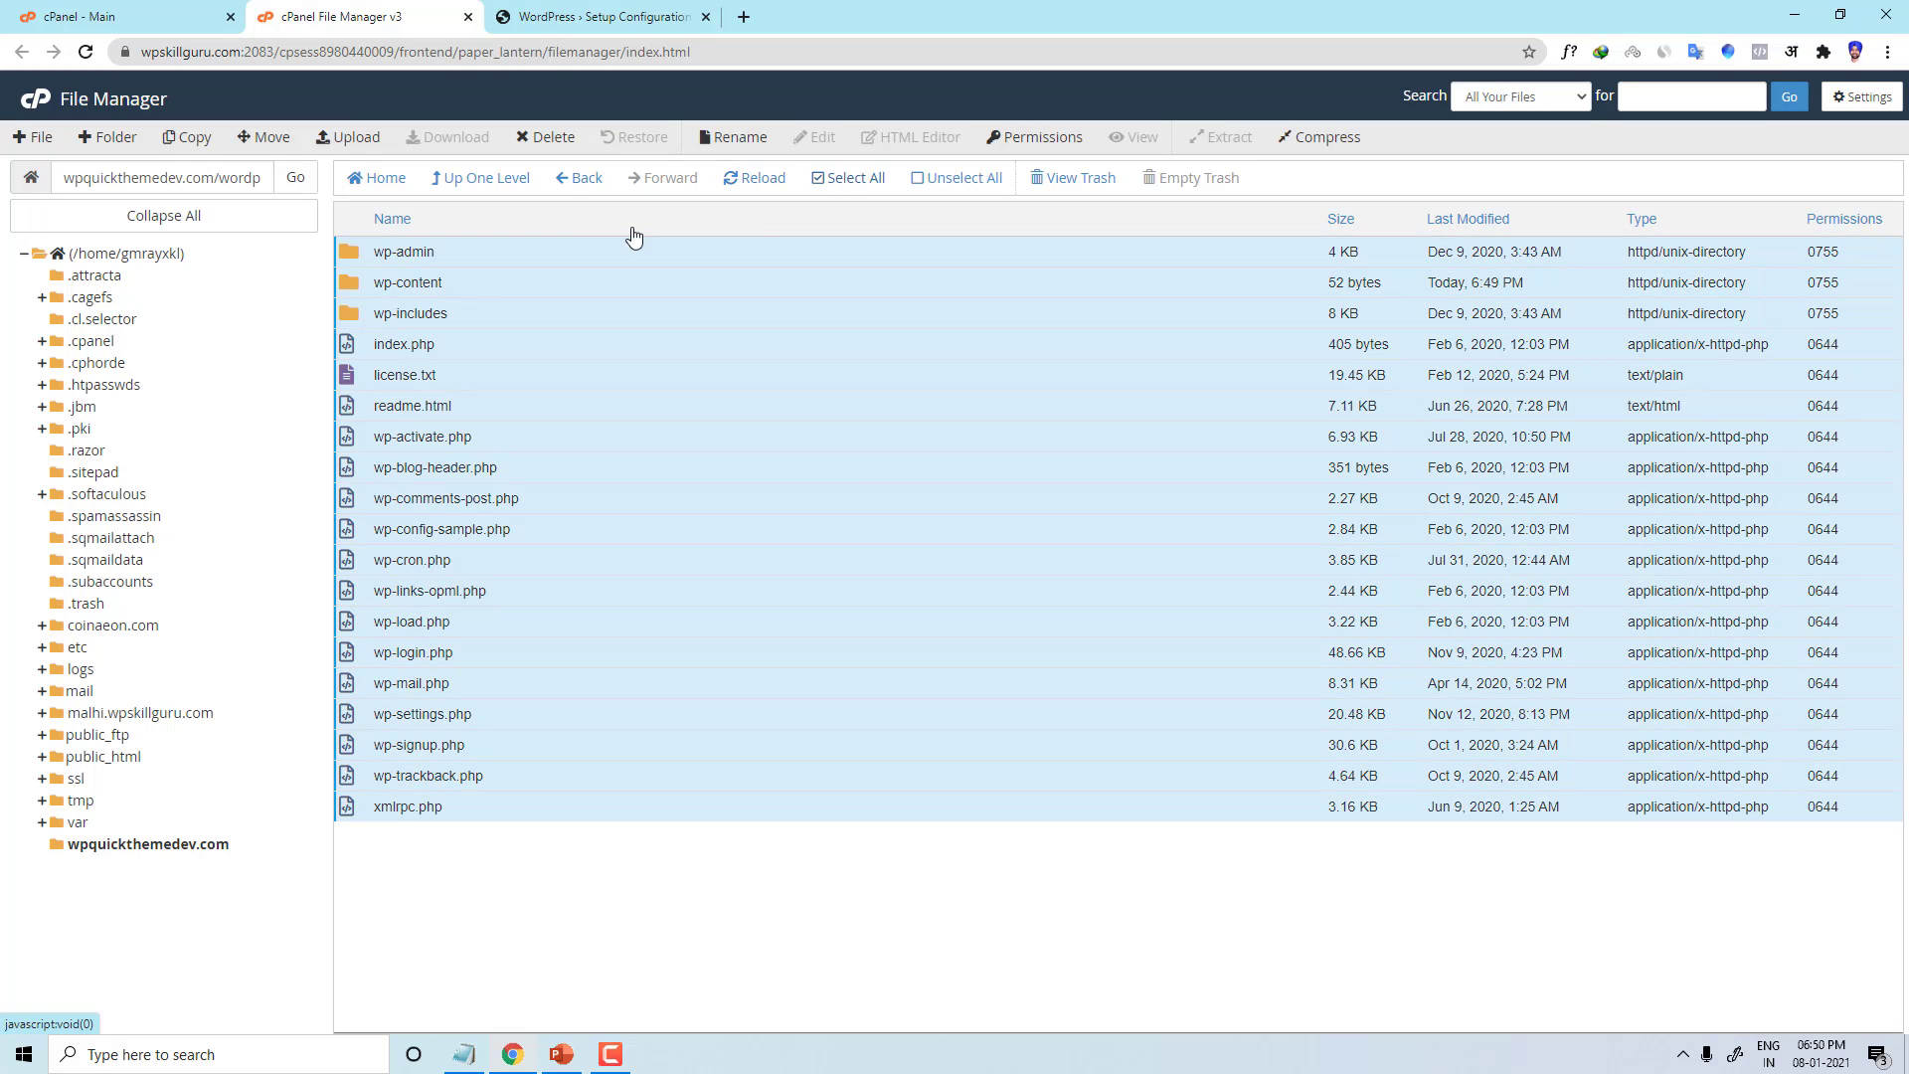
pyautogui.click(266, 139)
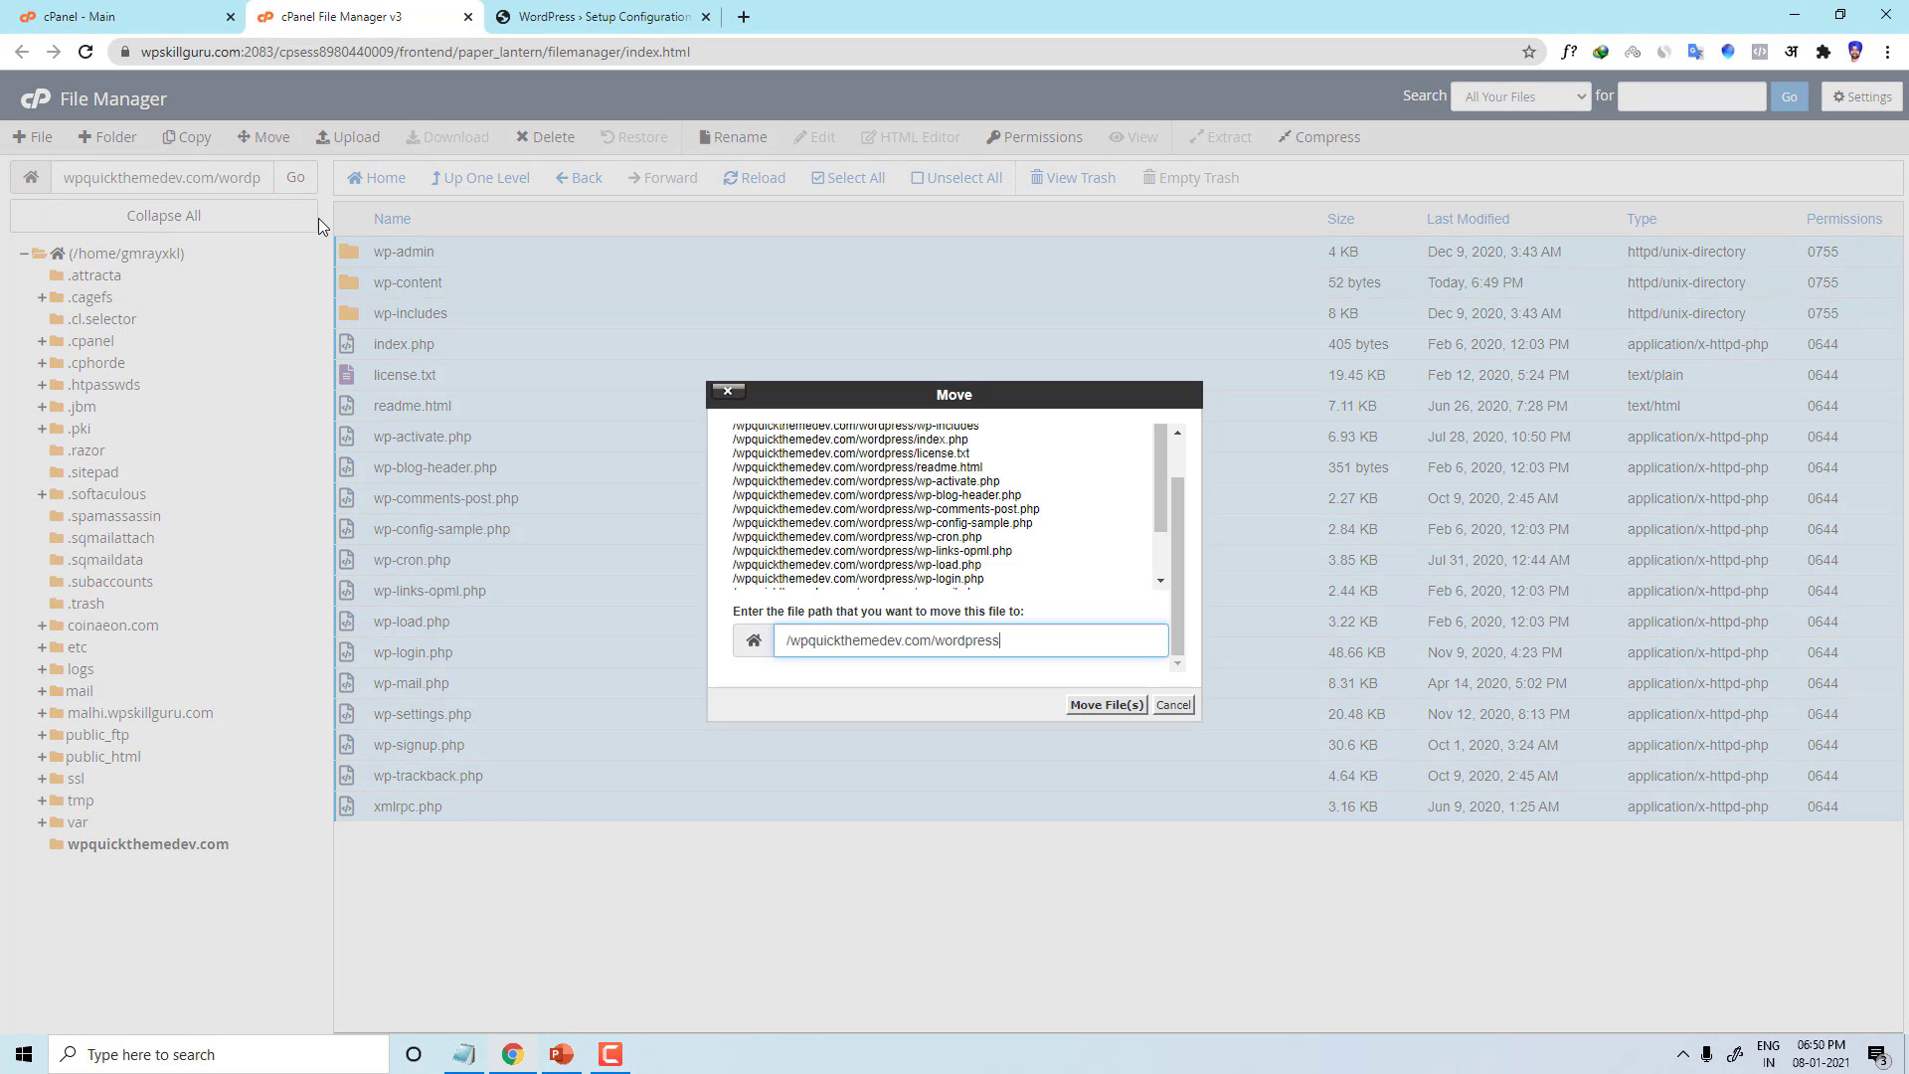
pyautogui.doubleClick(940, 644)
pyautogui.press('BackSpace')
pyautogui.moveTo(933, 642); pyautogui.dragTo(779, 640)
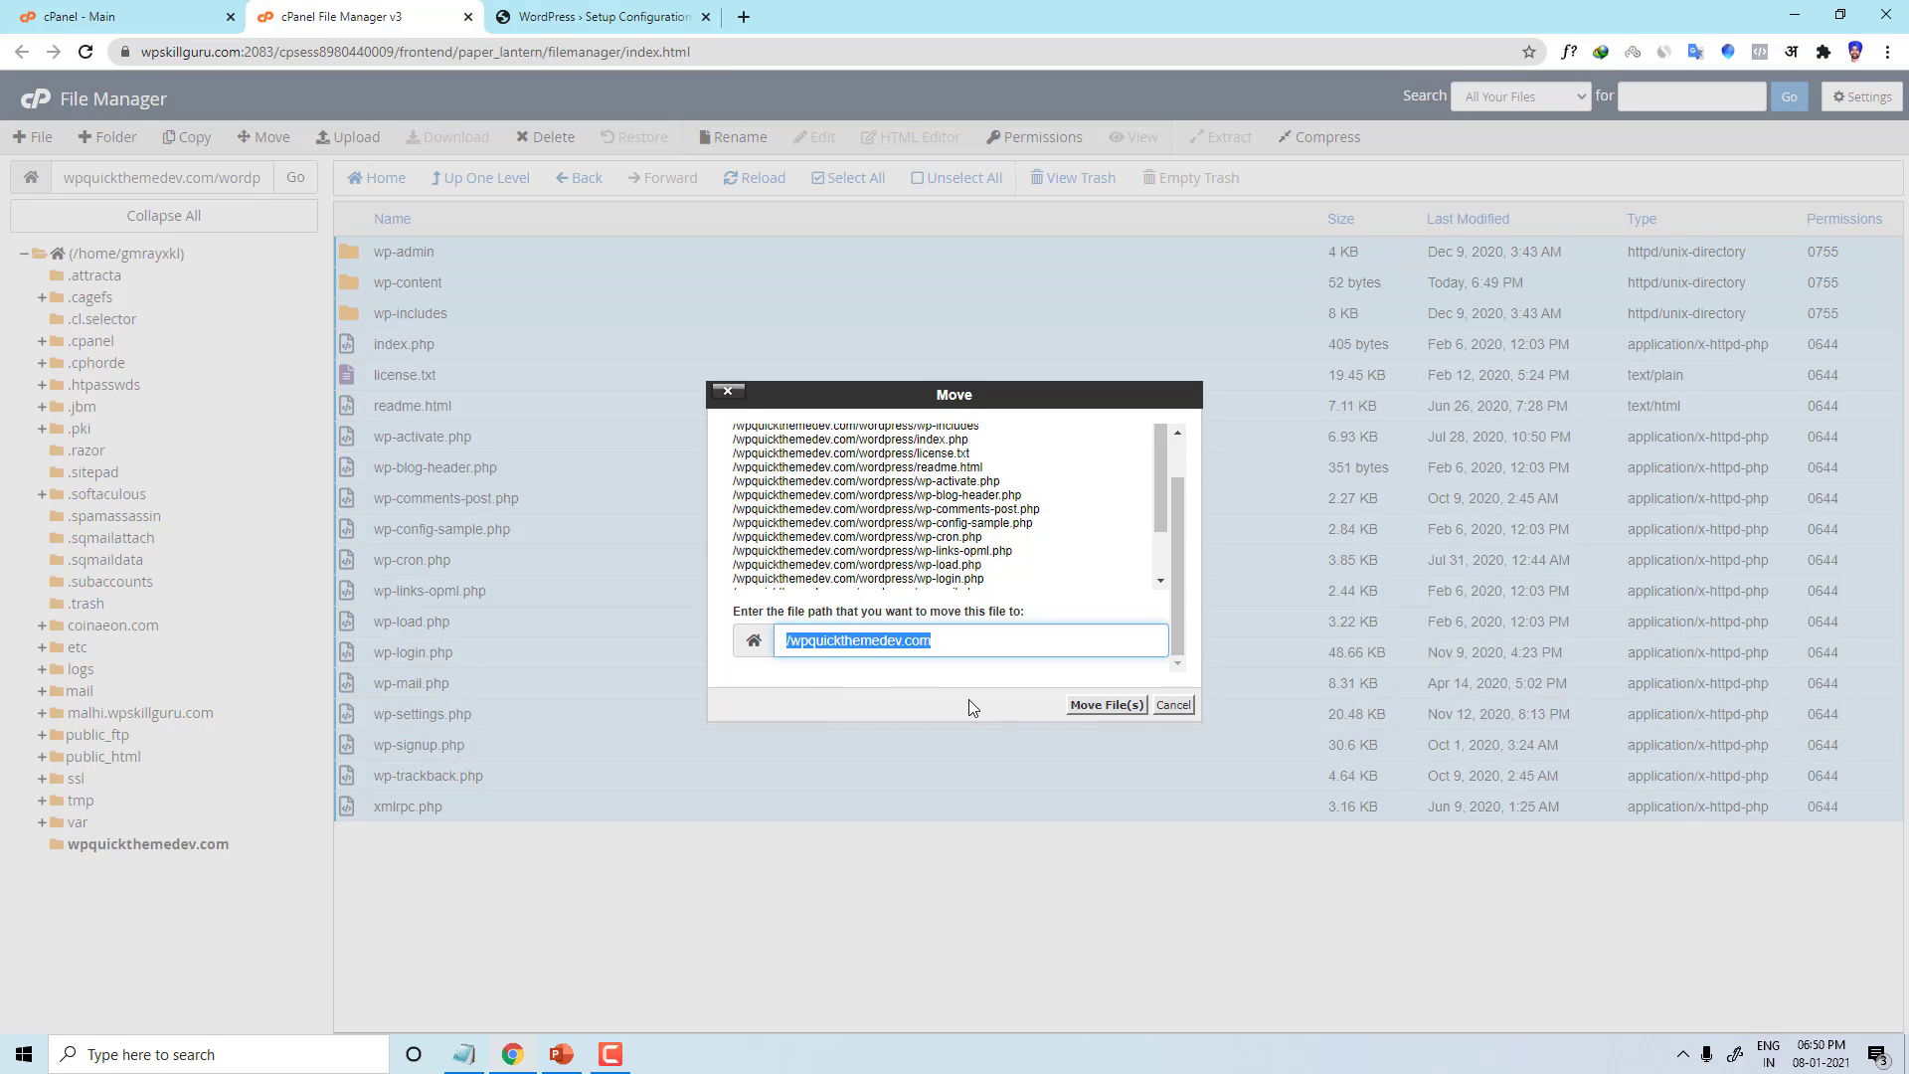
pyautogui.click(1082, 704)
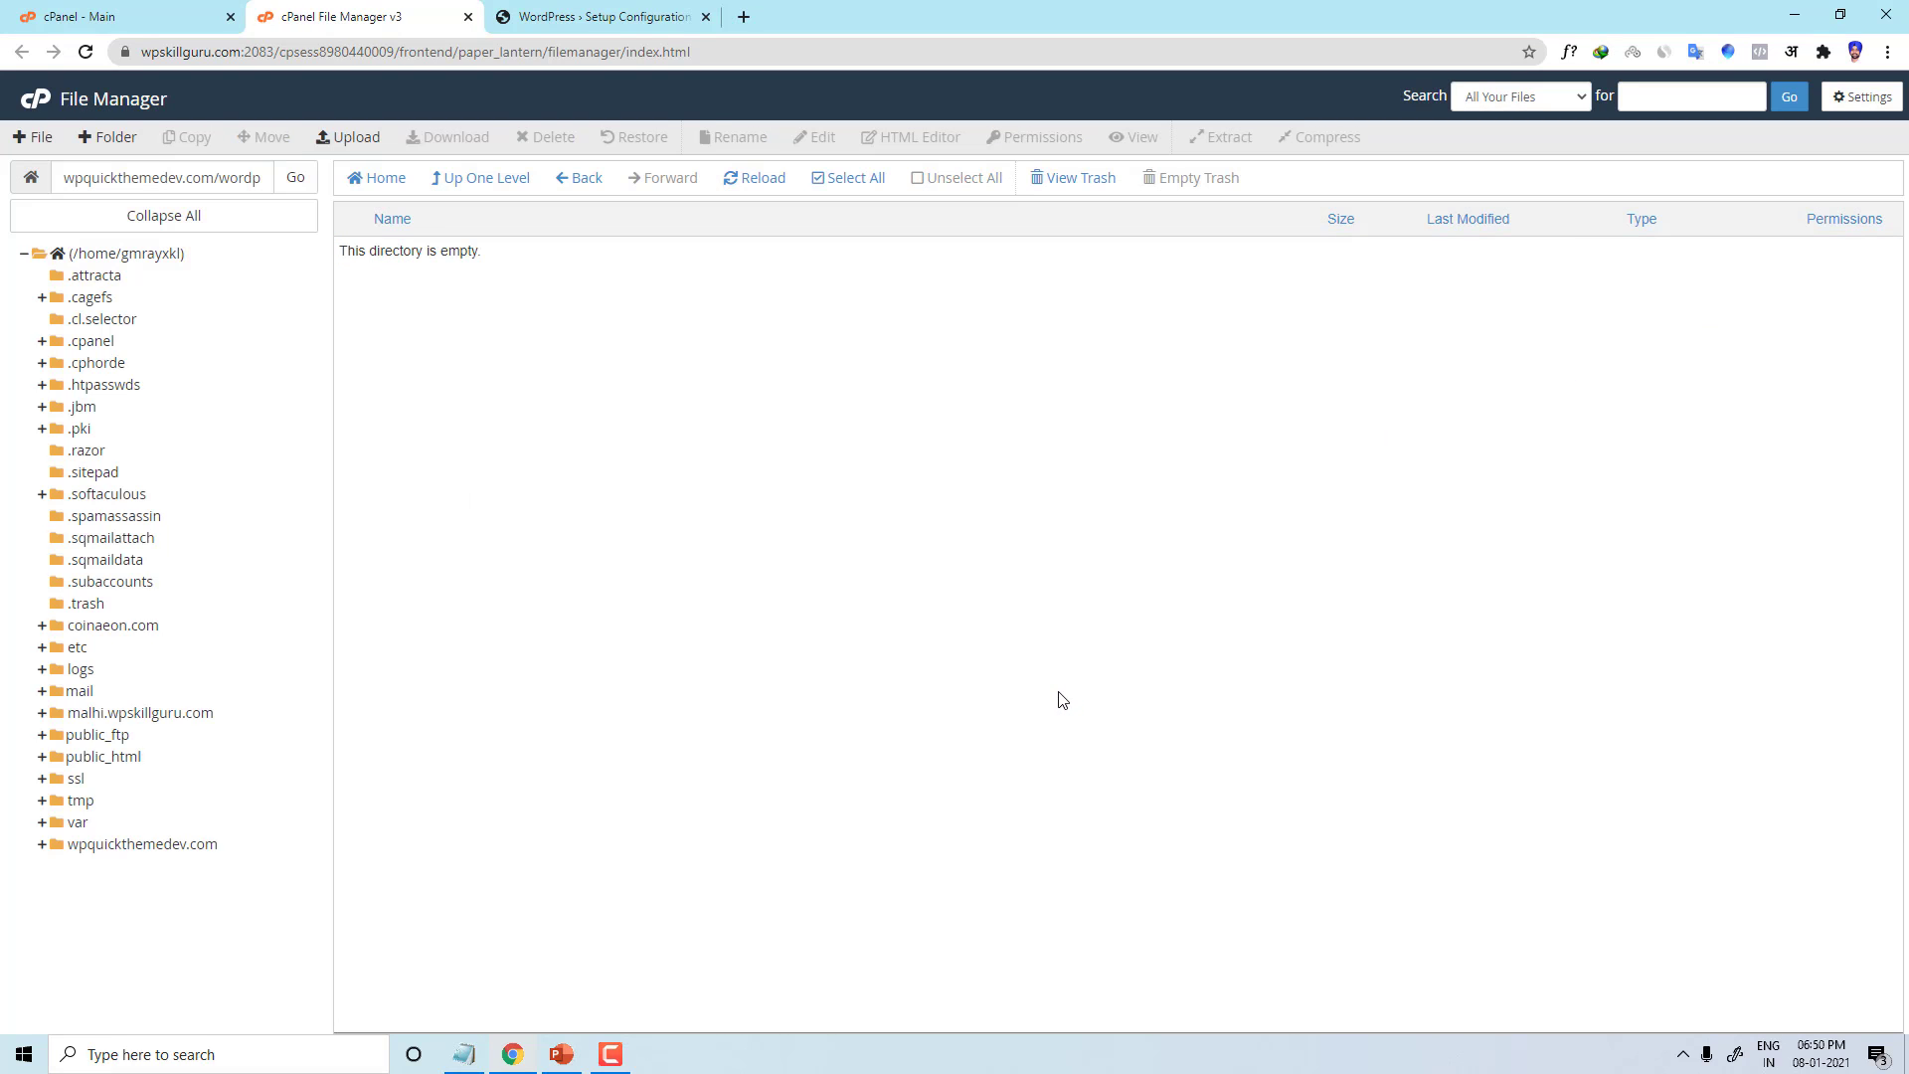
pyautogui.click(506, 186)
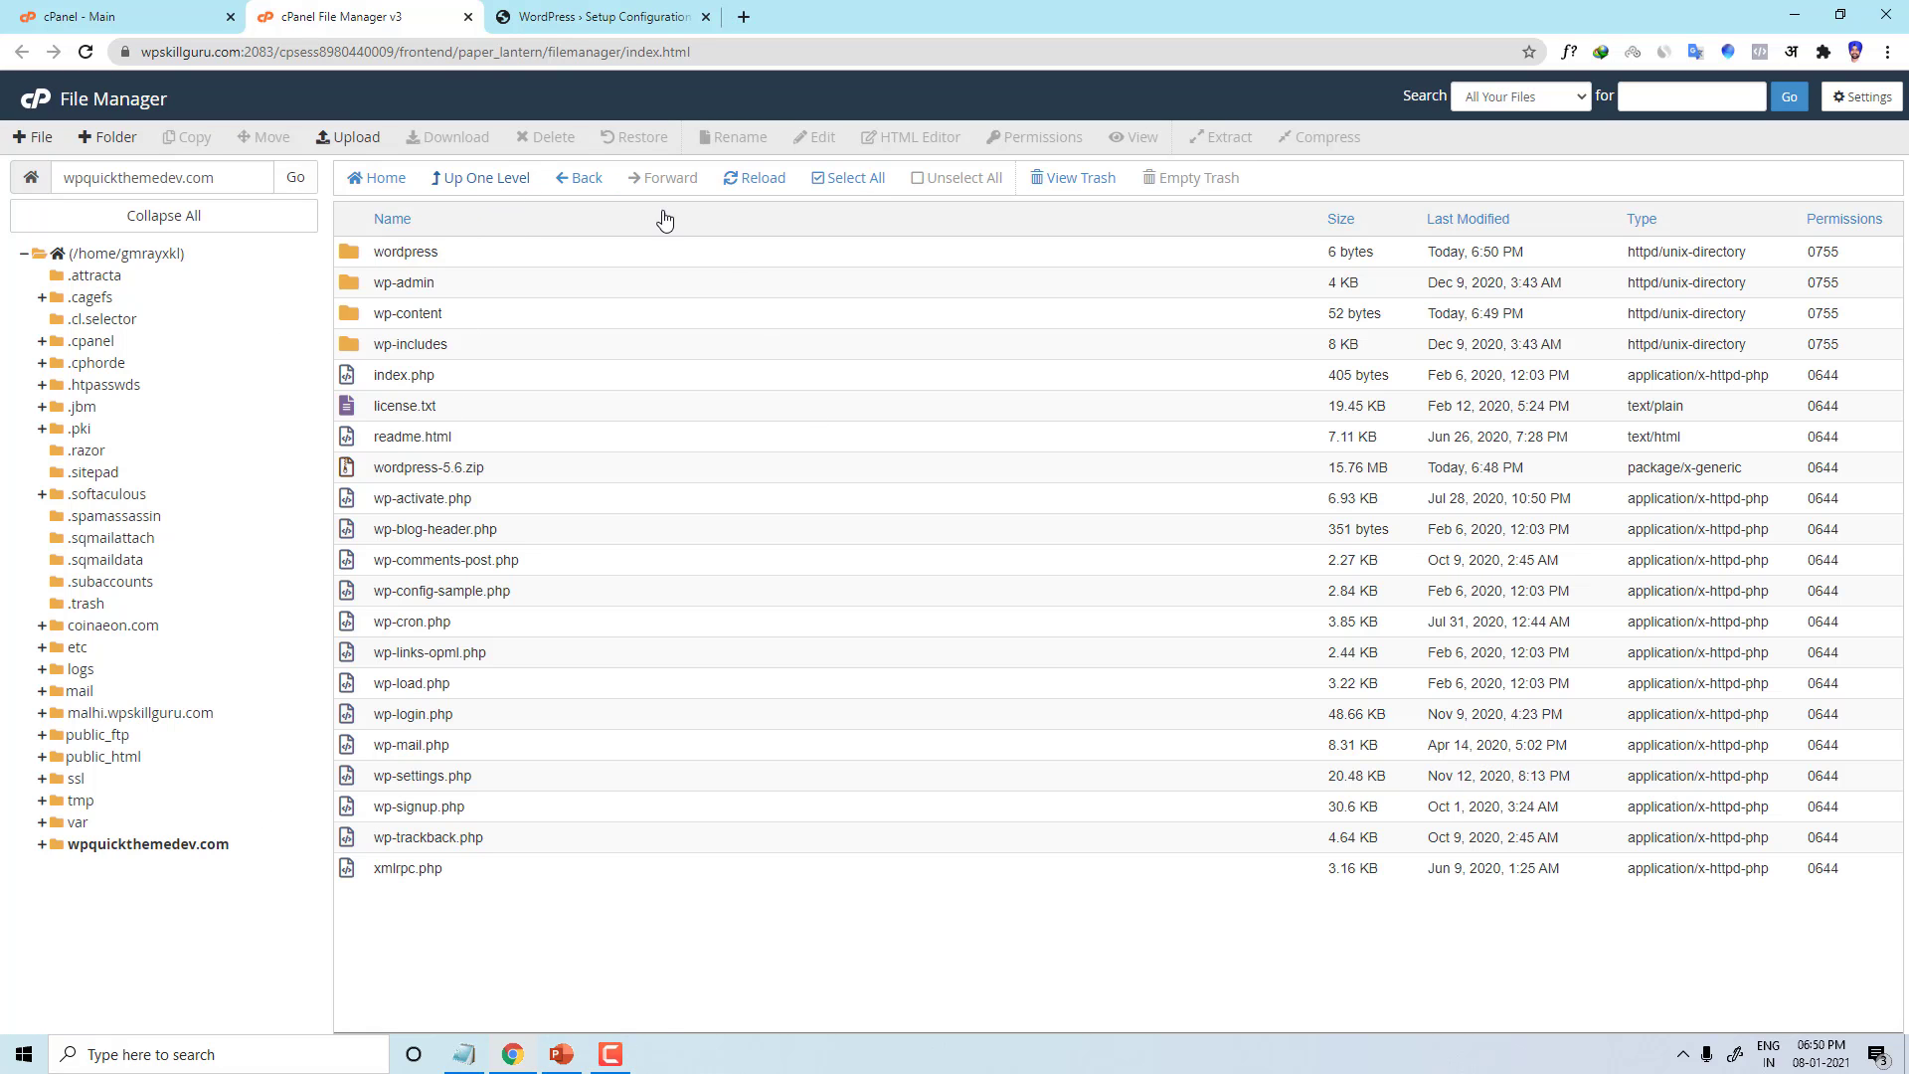
# Step: Load the WordPress setup from the site's root address instead of /wordpress
pyautogui.click(562, 18)
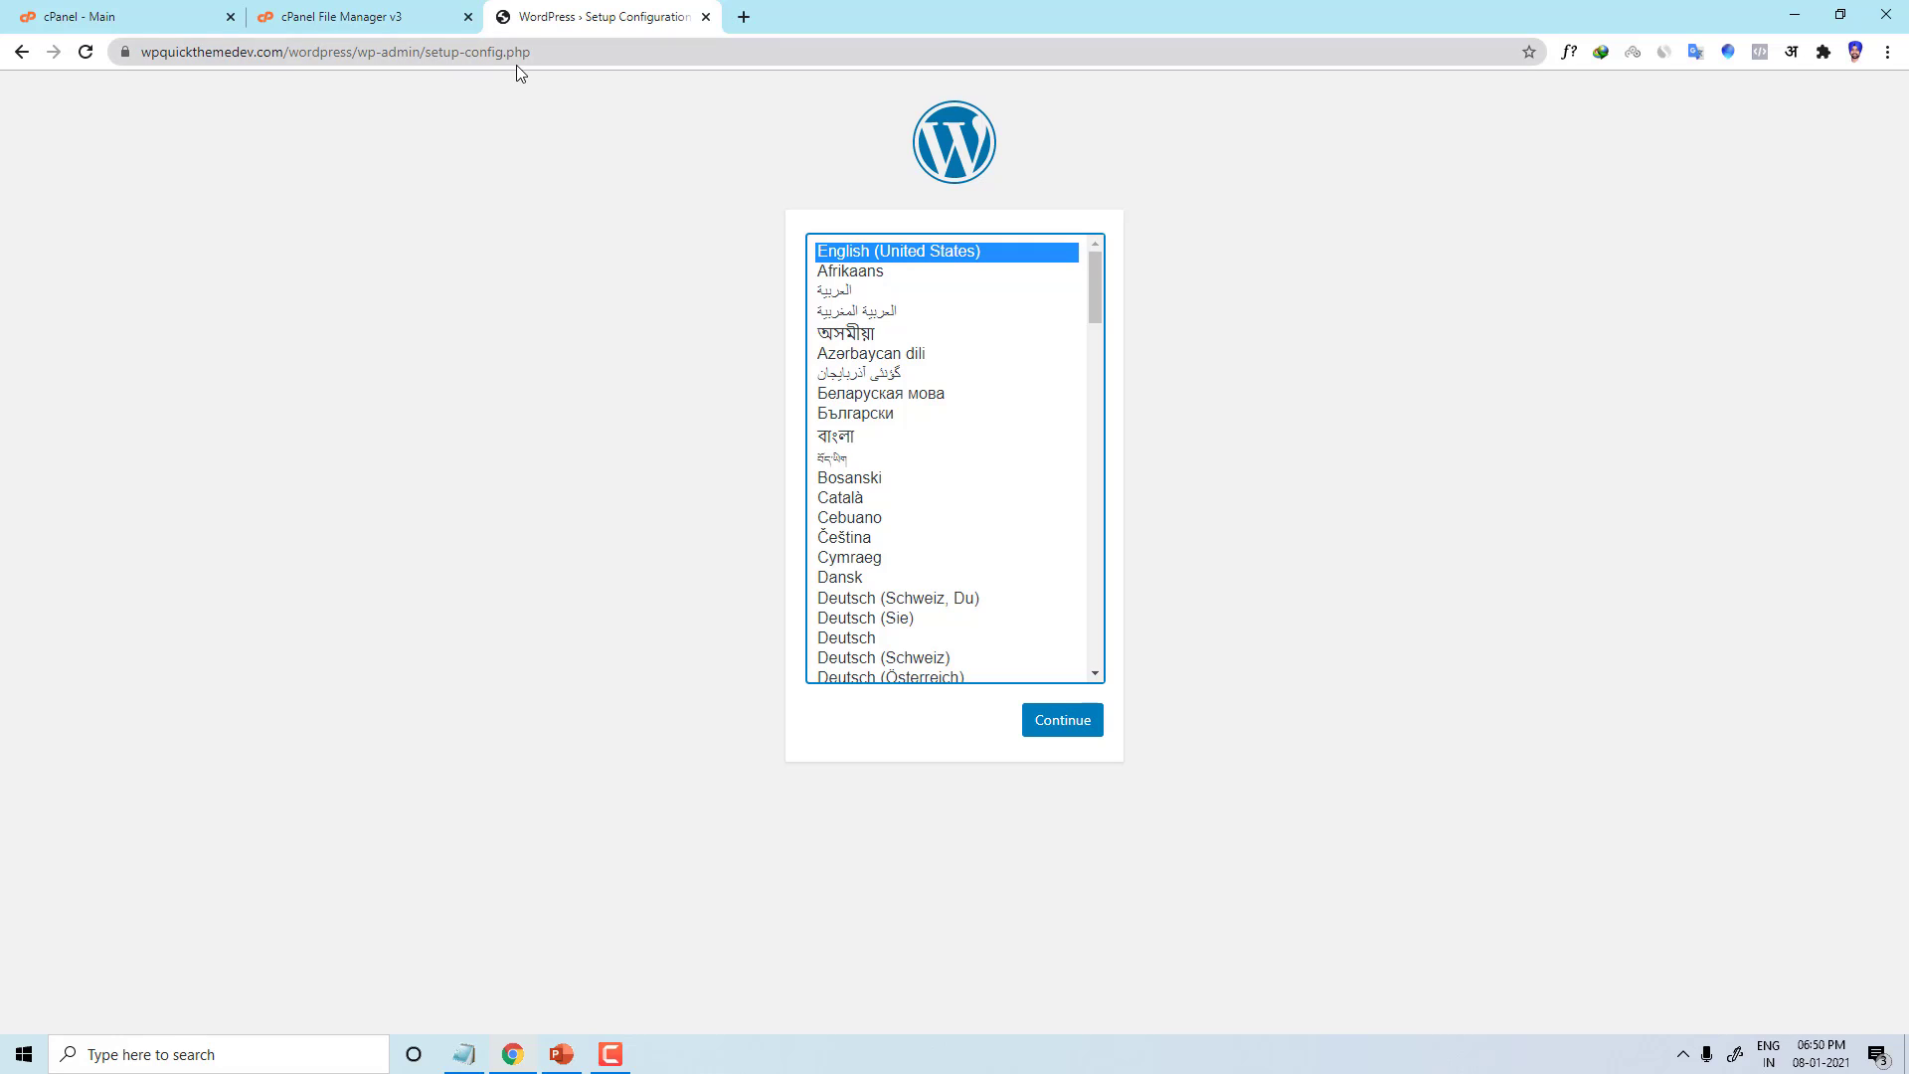
pyautogui.click(85, 51)
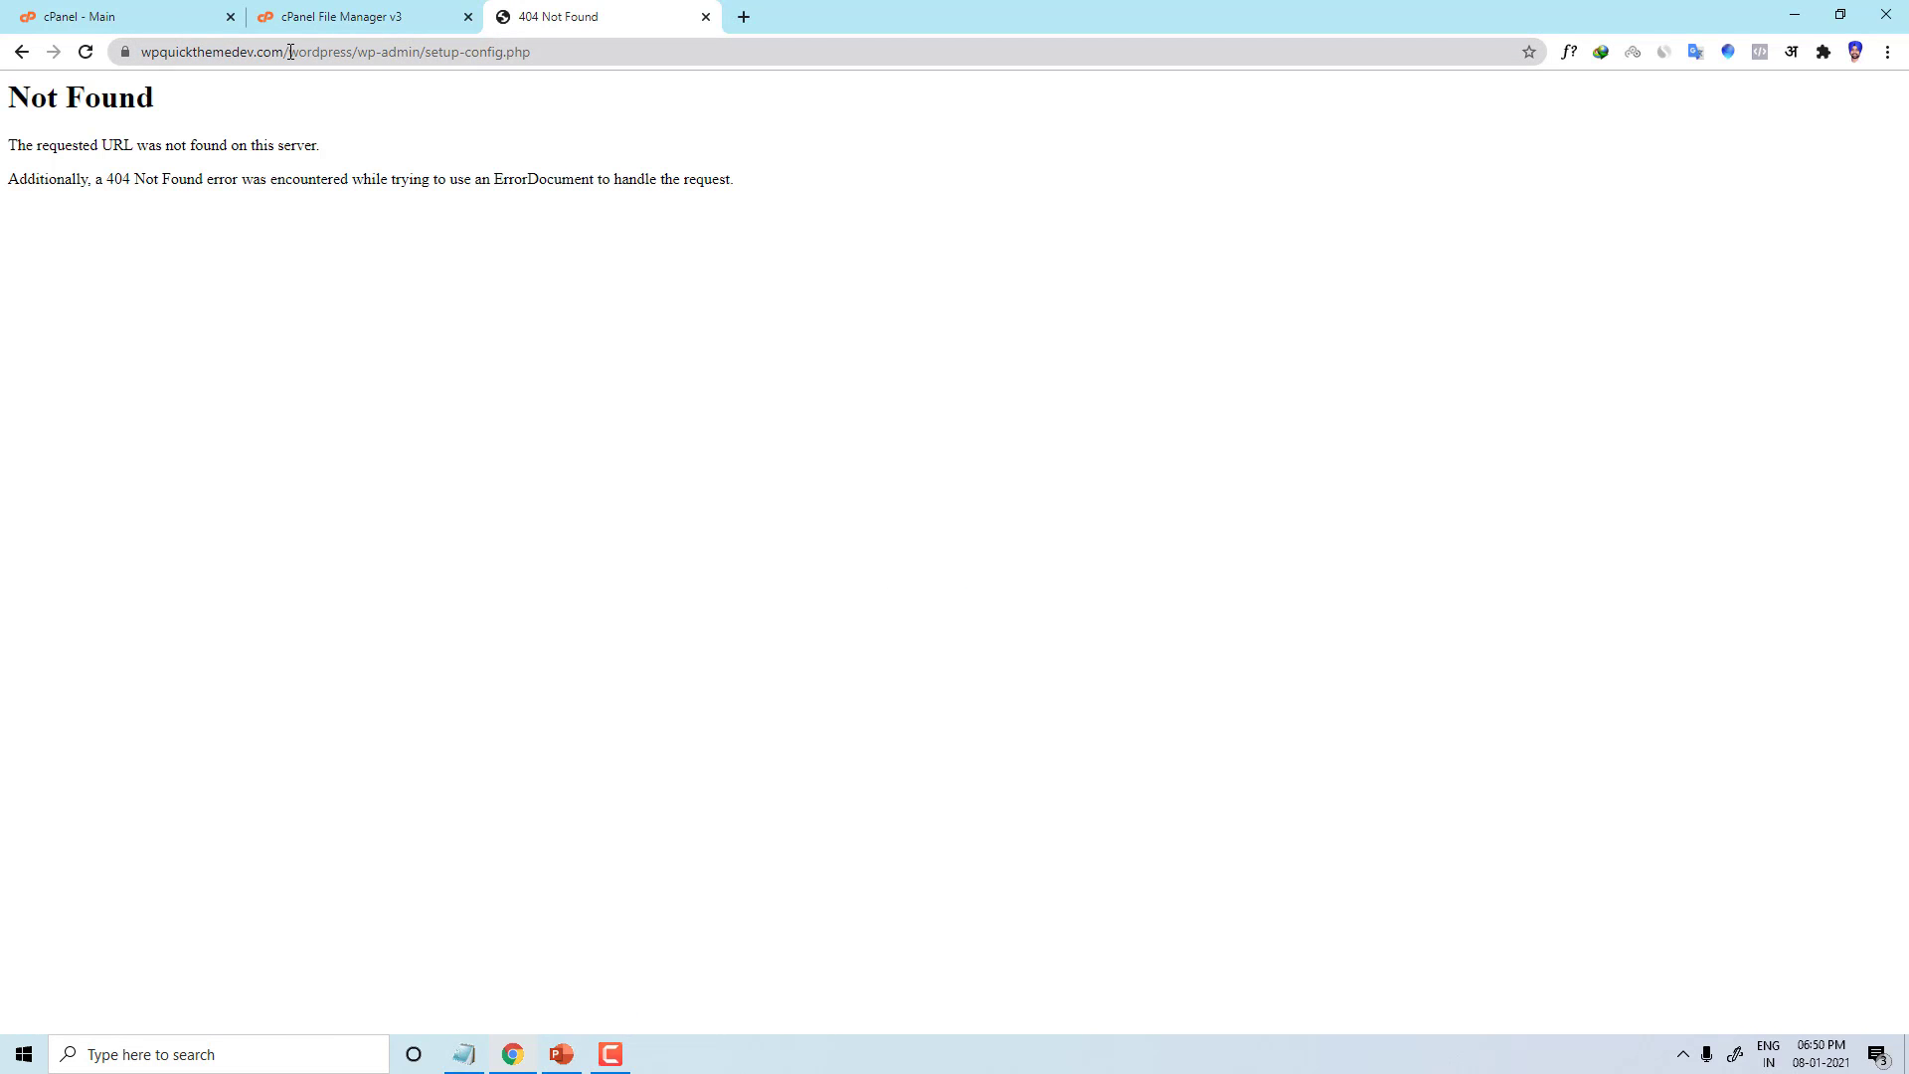
pyautogui.moveTo(290, 52); pyautogui.dragTo(905, 77)
pyautogui.press('BackSpace')
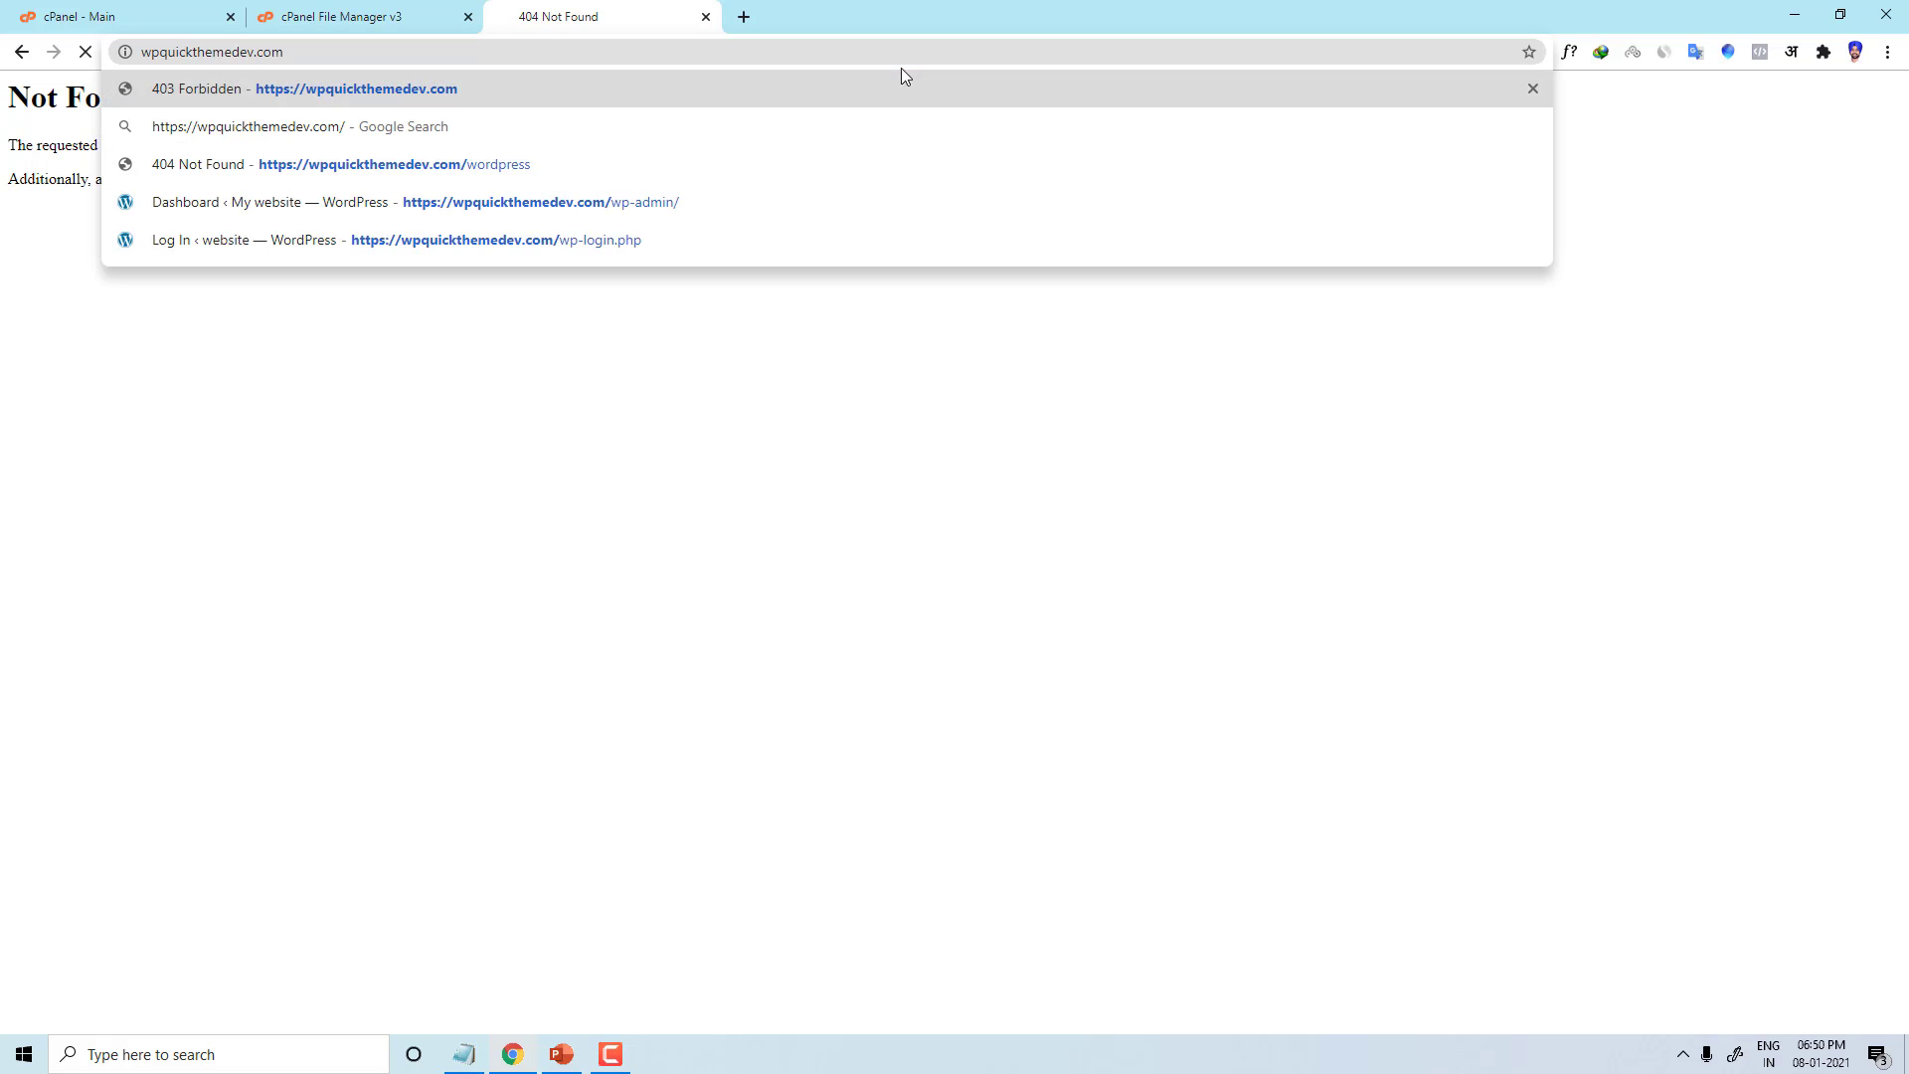
pyautogui.press('Return')
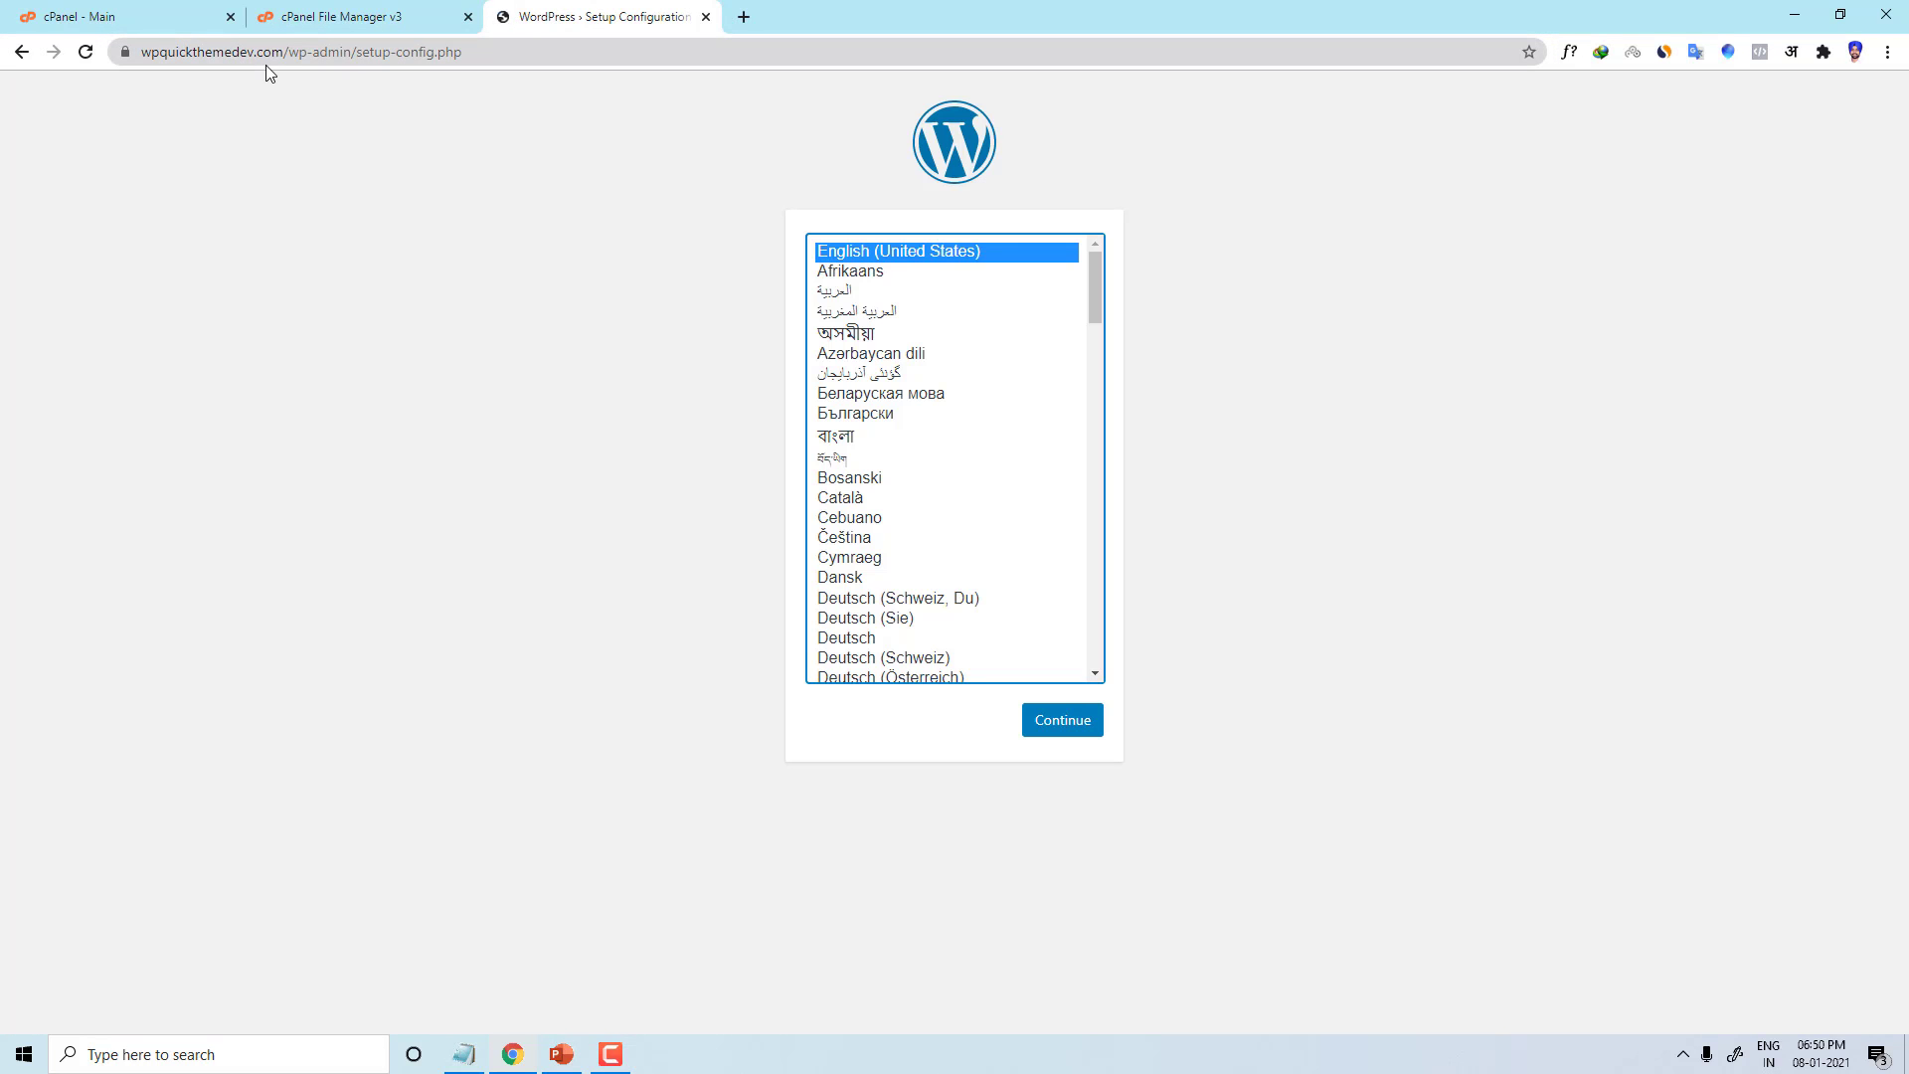
pyautogui.click(452, 12)
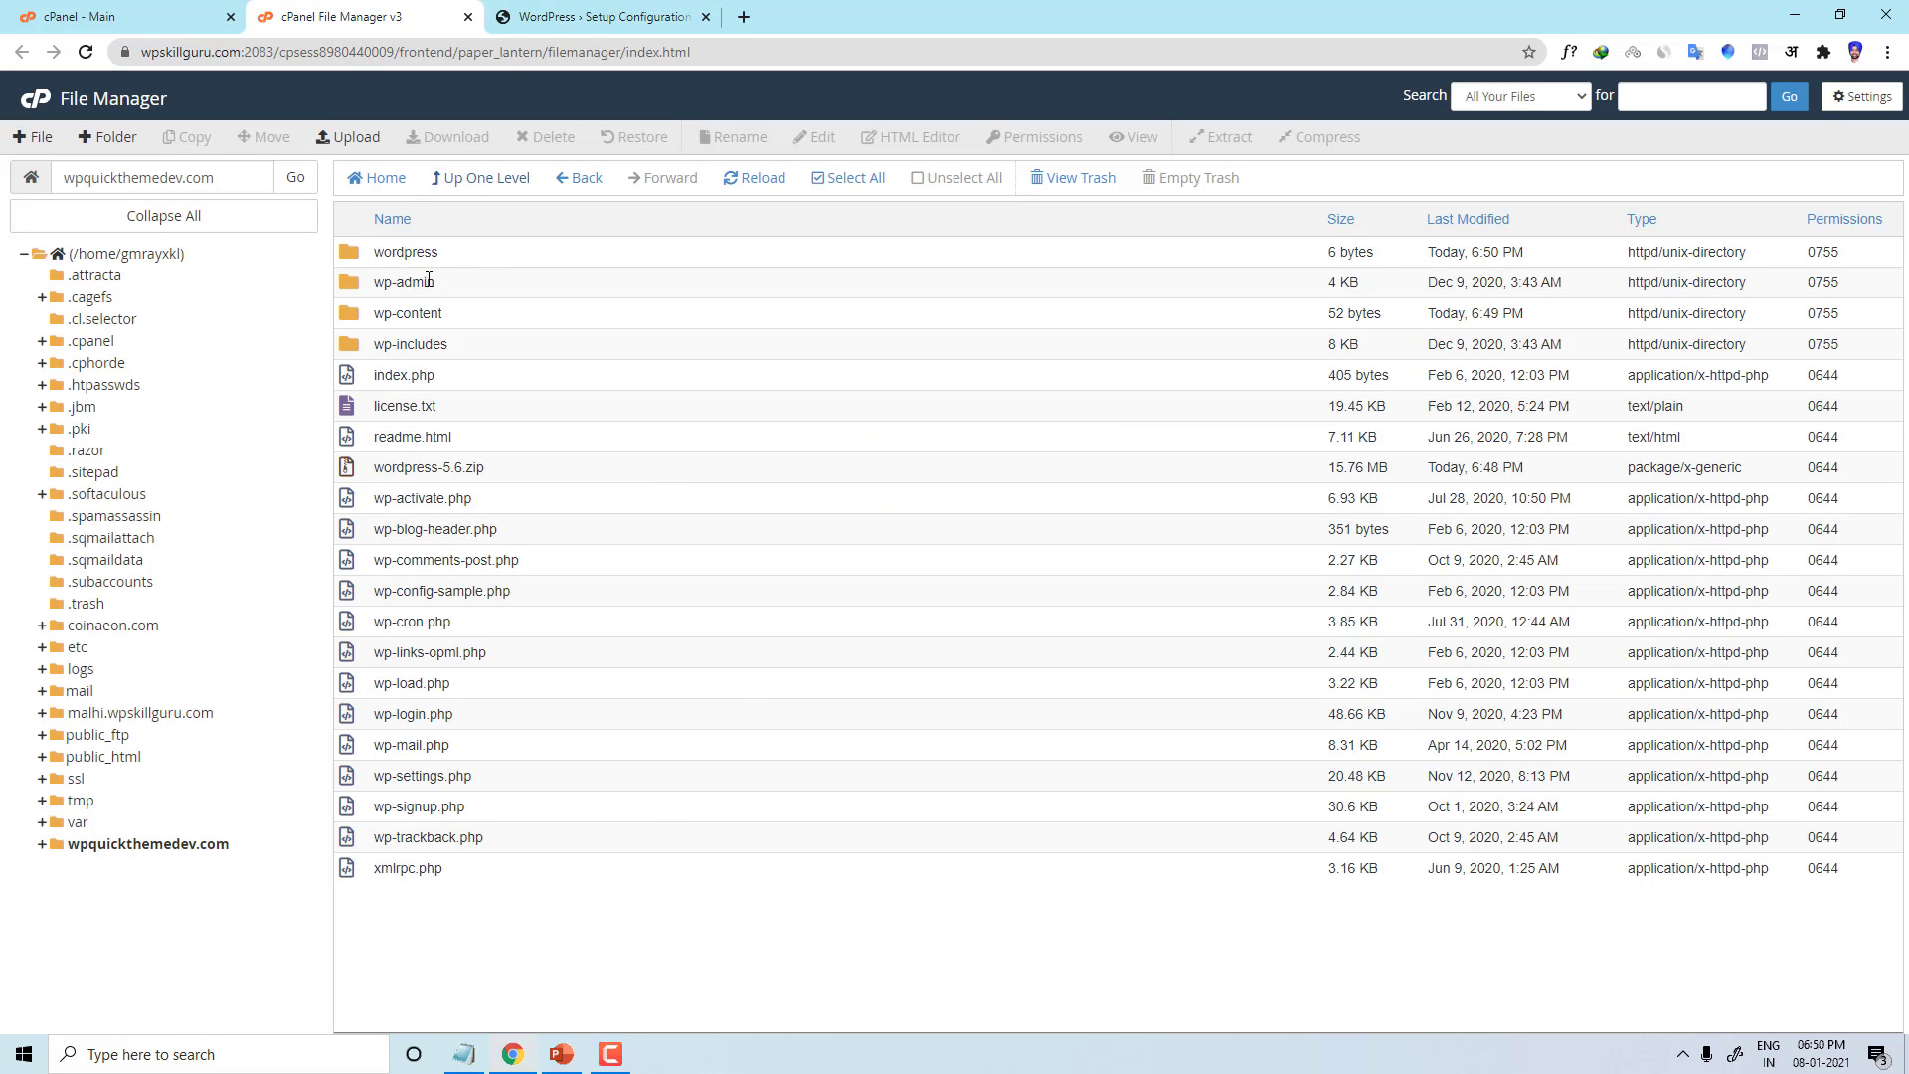
# Step: Permanently delete the empty wordpress folder, skipping the trash, and return to the setup page
pyautogui.click(344, 259)
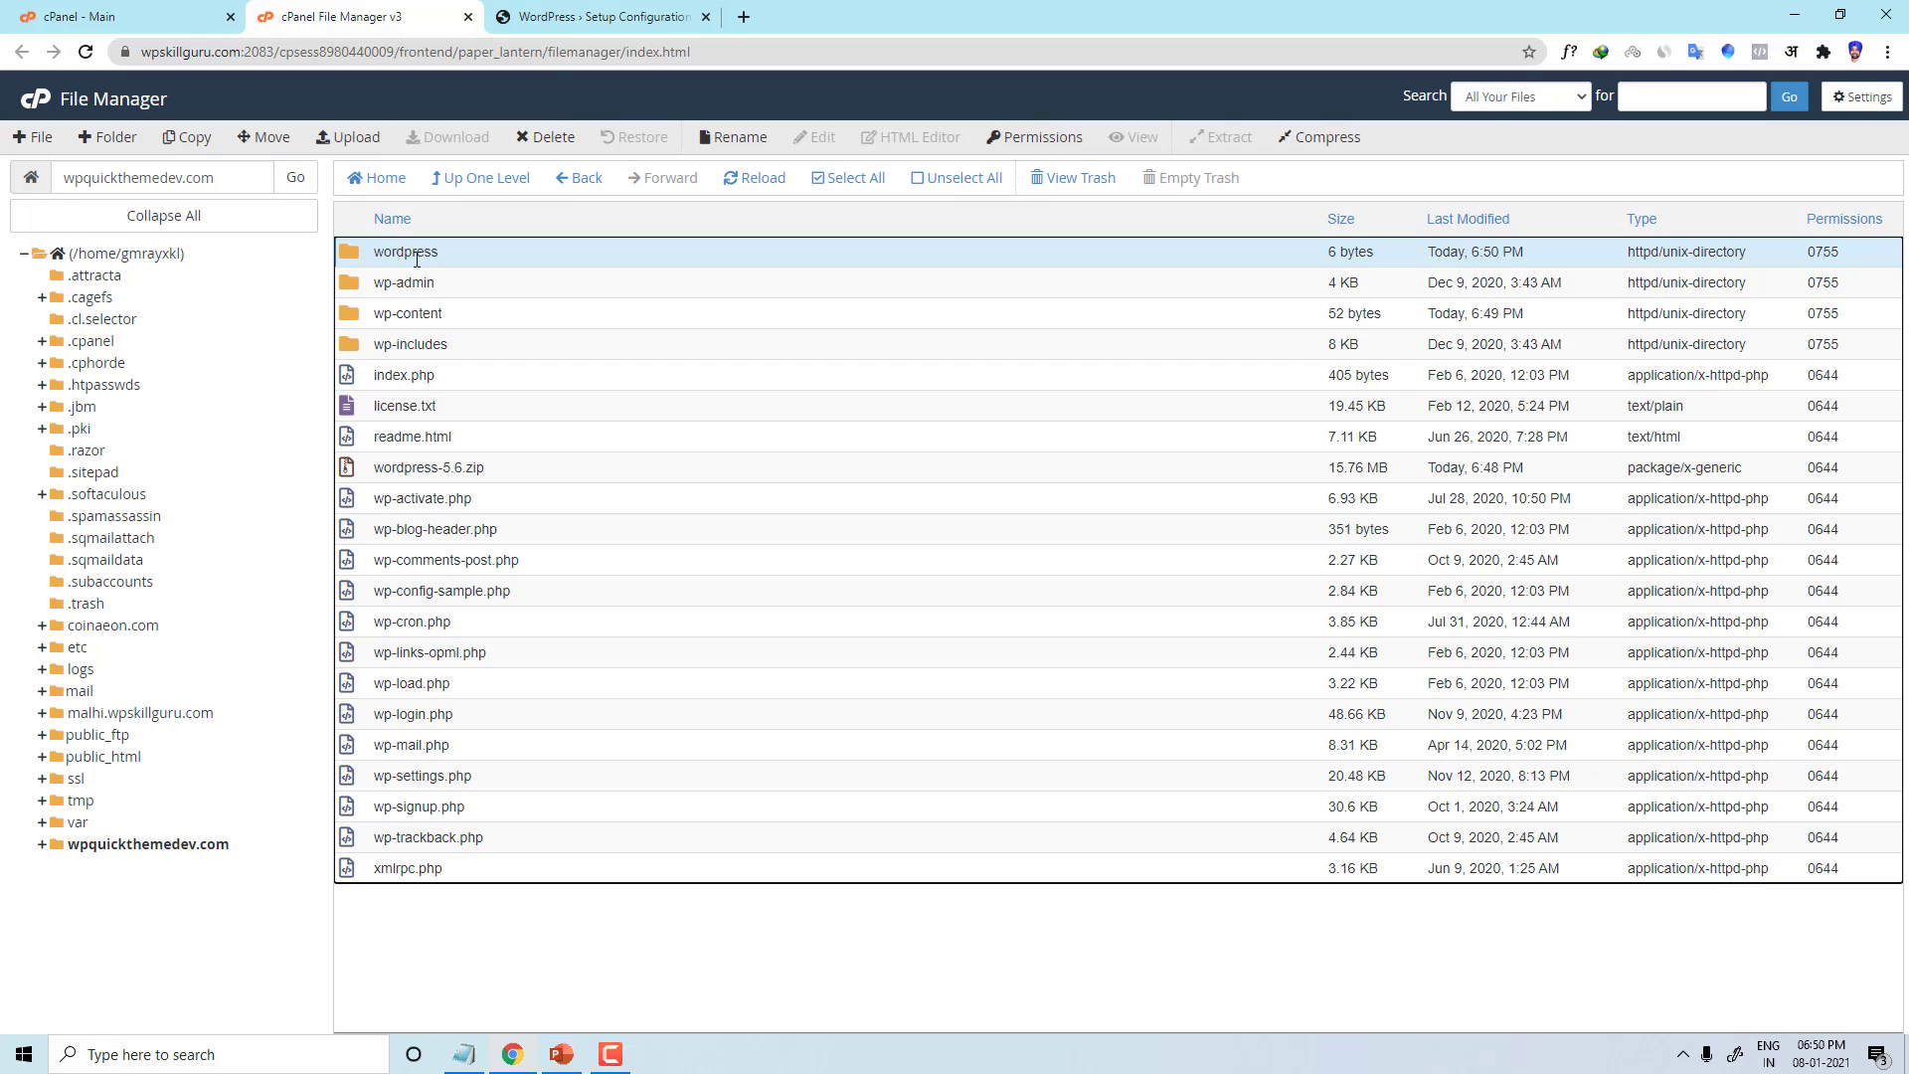
pyautogui.click(546, 138)
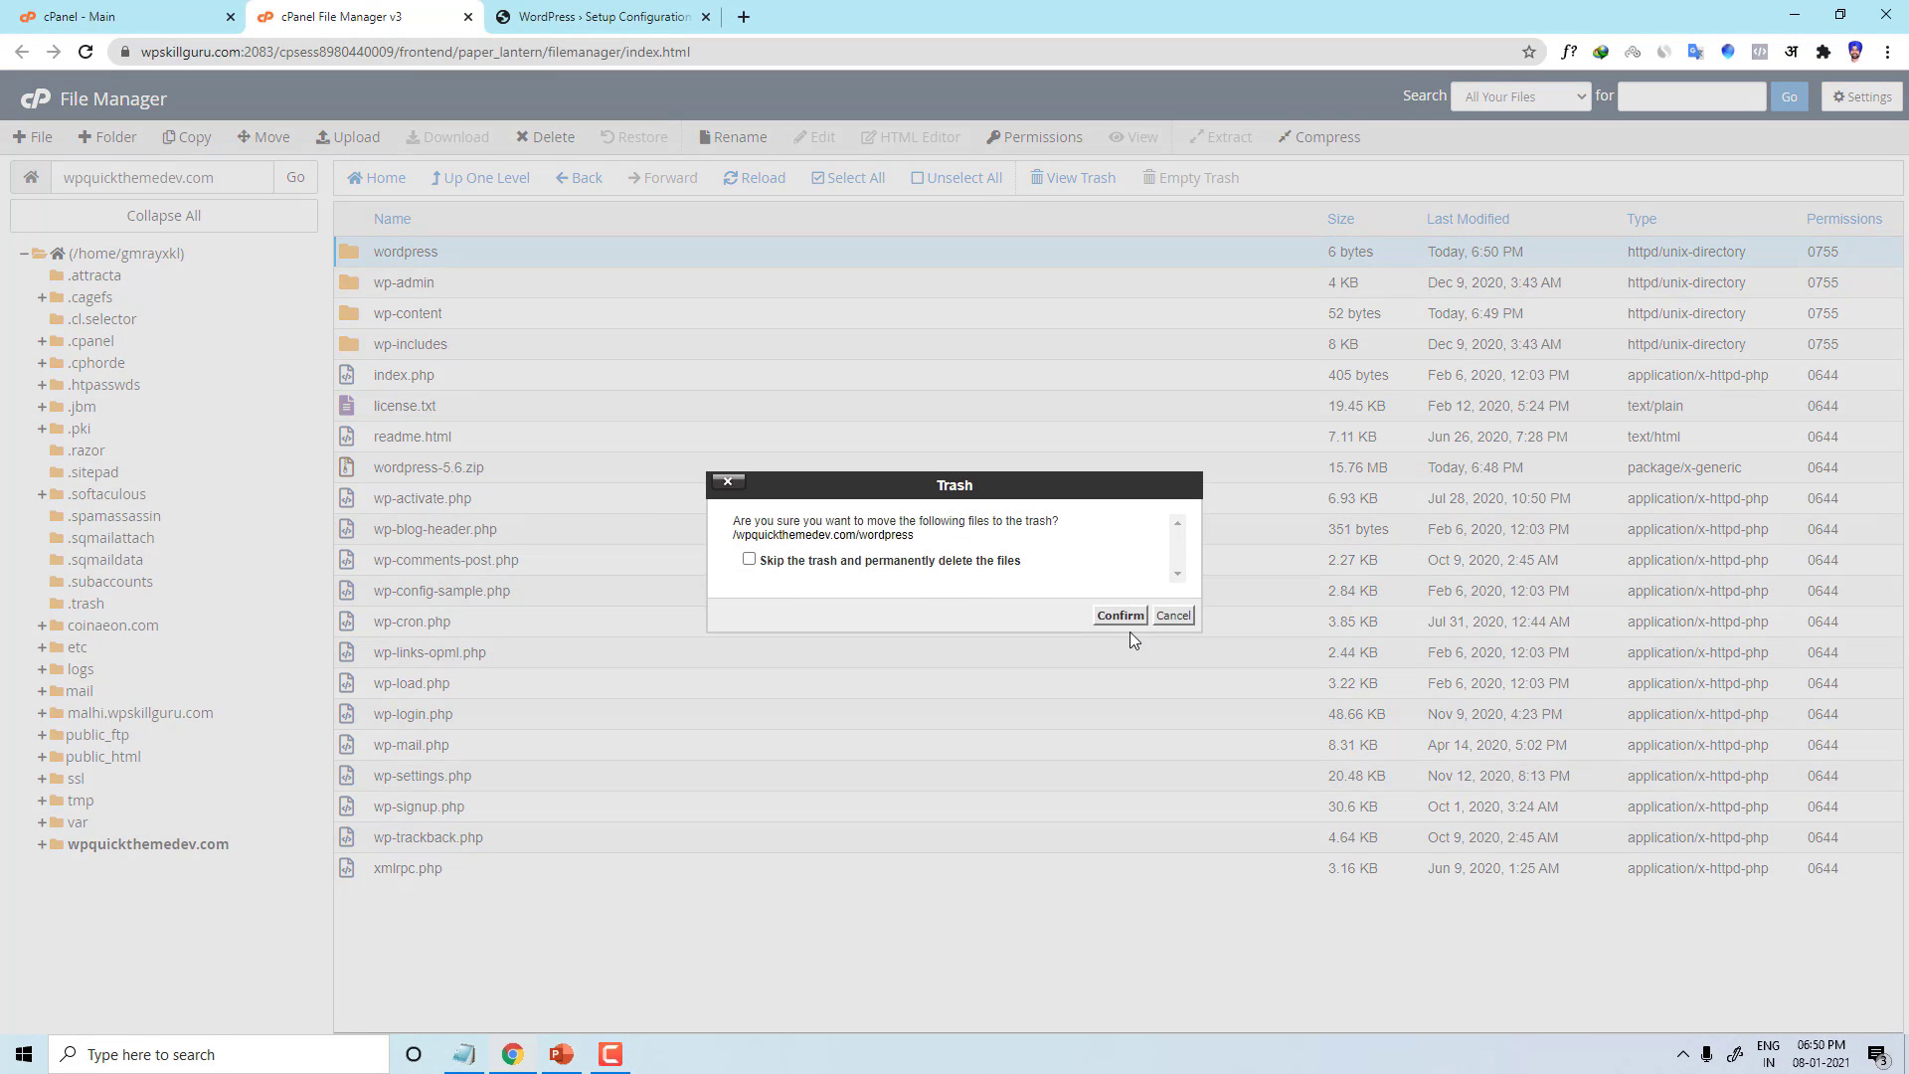
pyautogui.click(962, 565)
pyautogui.click(1120, 615)
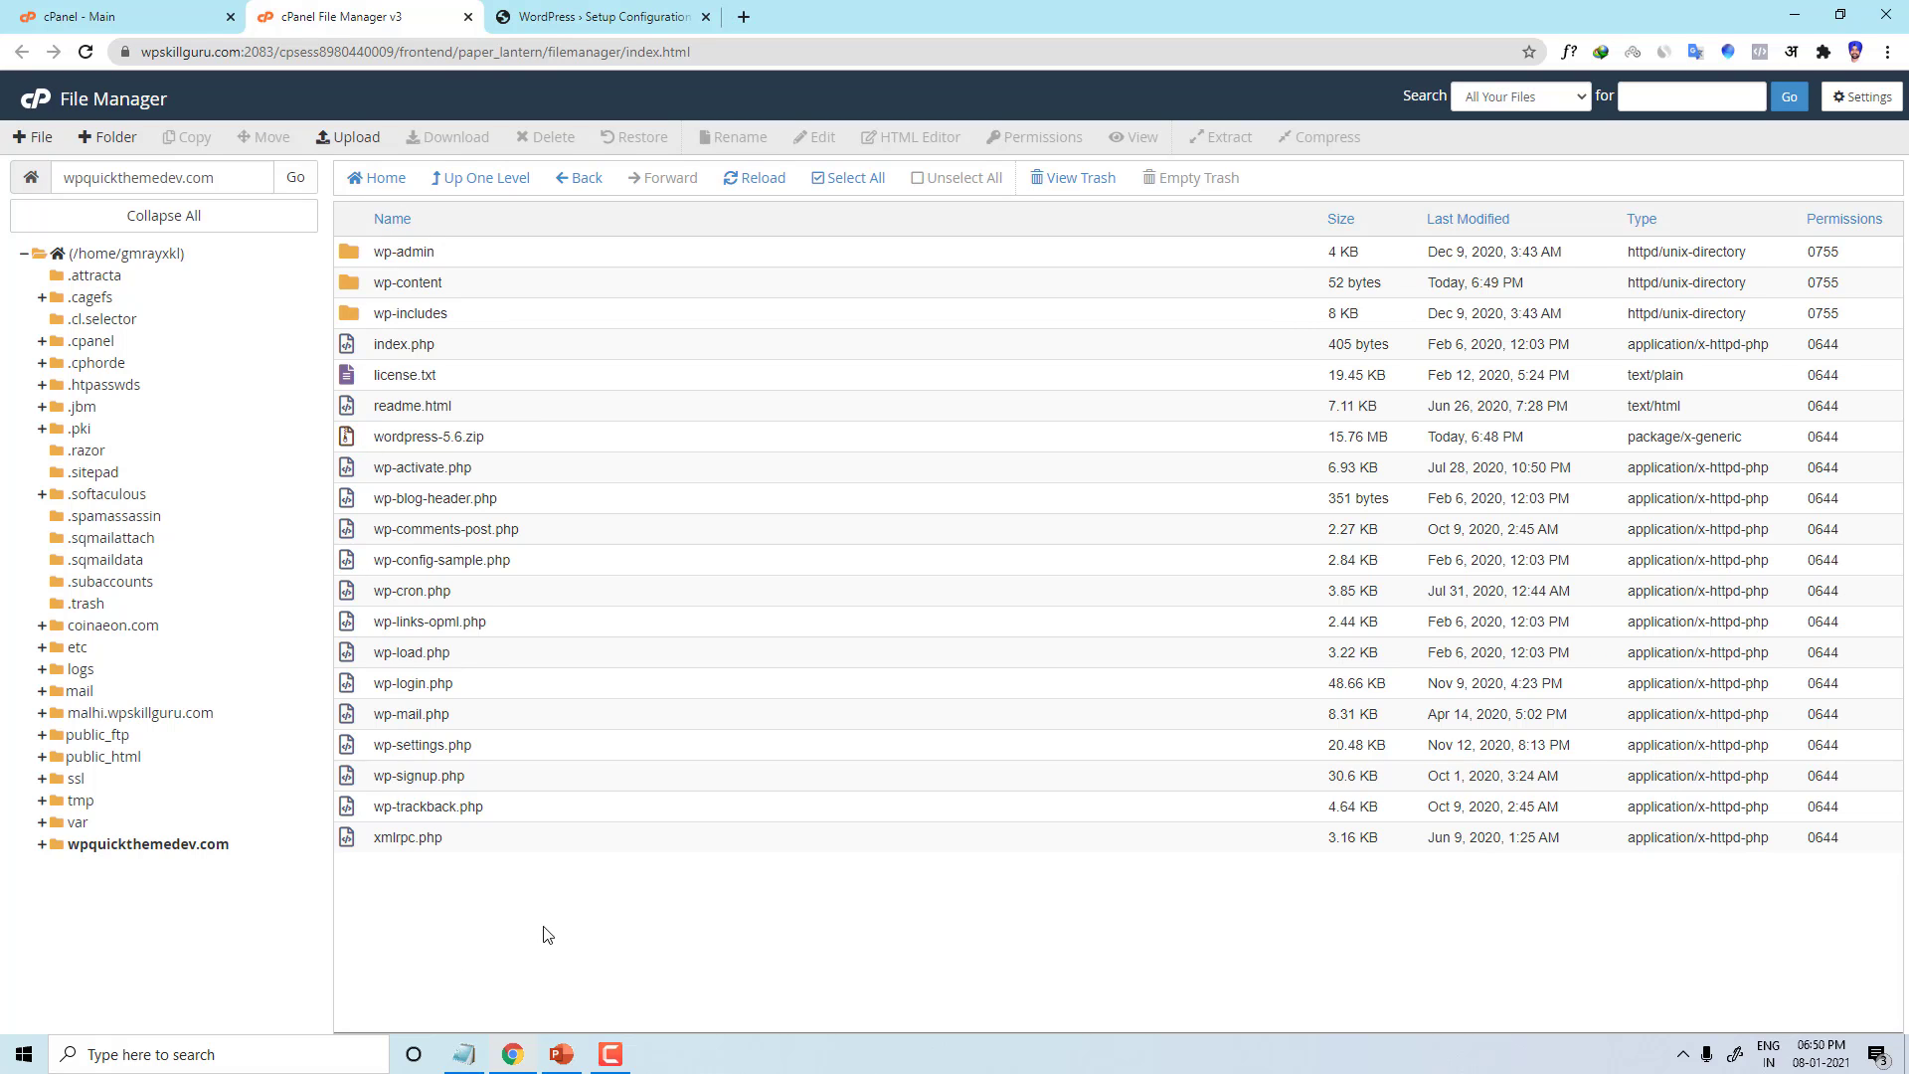
pyautogui.moveTo(544, 927); pyautogui.dragTo(596, 746)
pyautogui.click(588, 16)
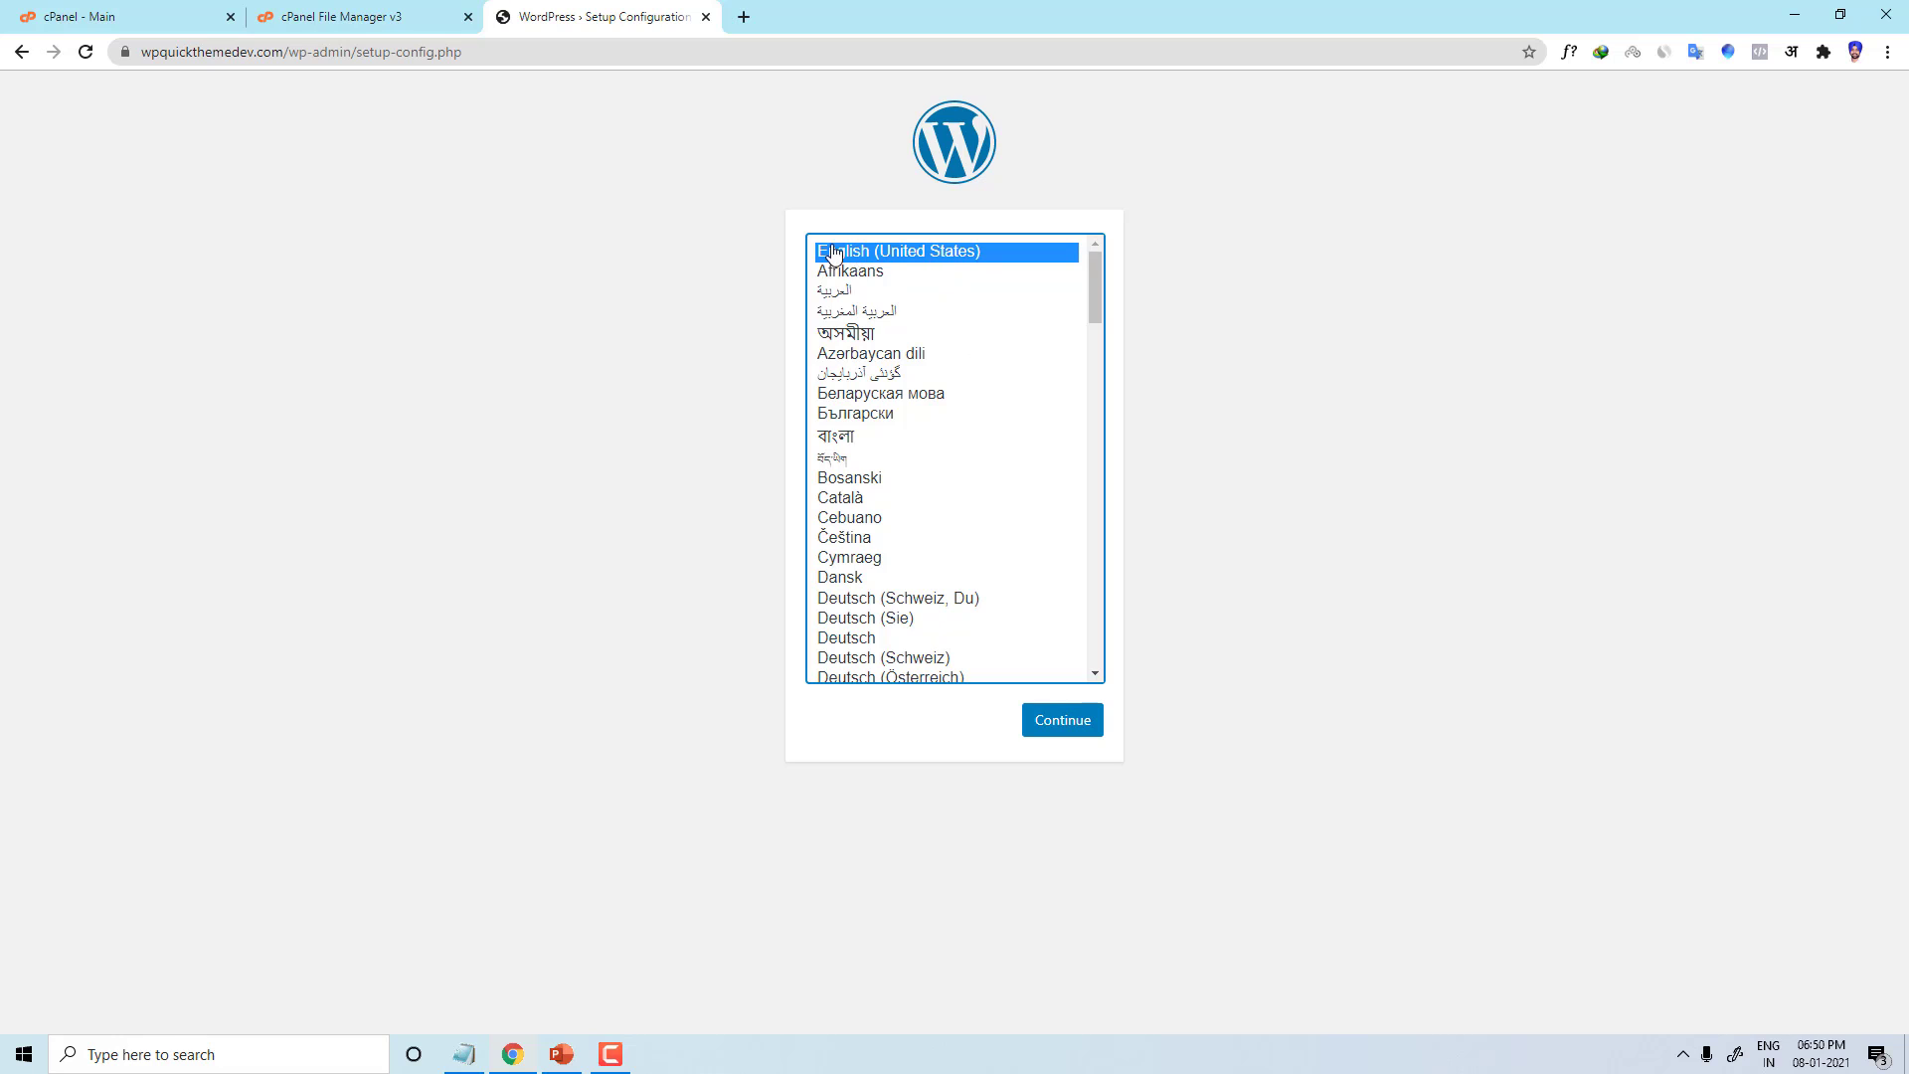
# Step: Continue in English and highlight the database name, username and password requirements
pyautogui.click(1033, 730)
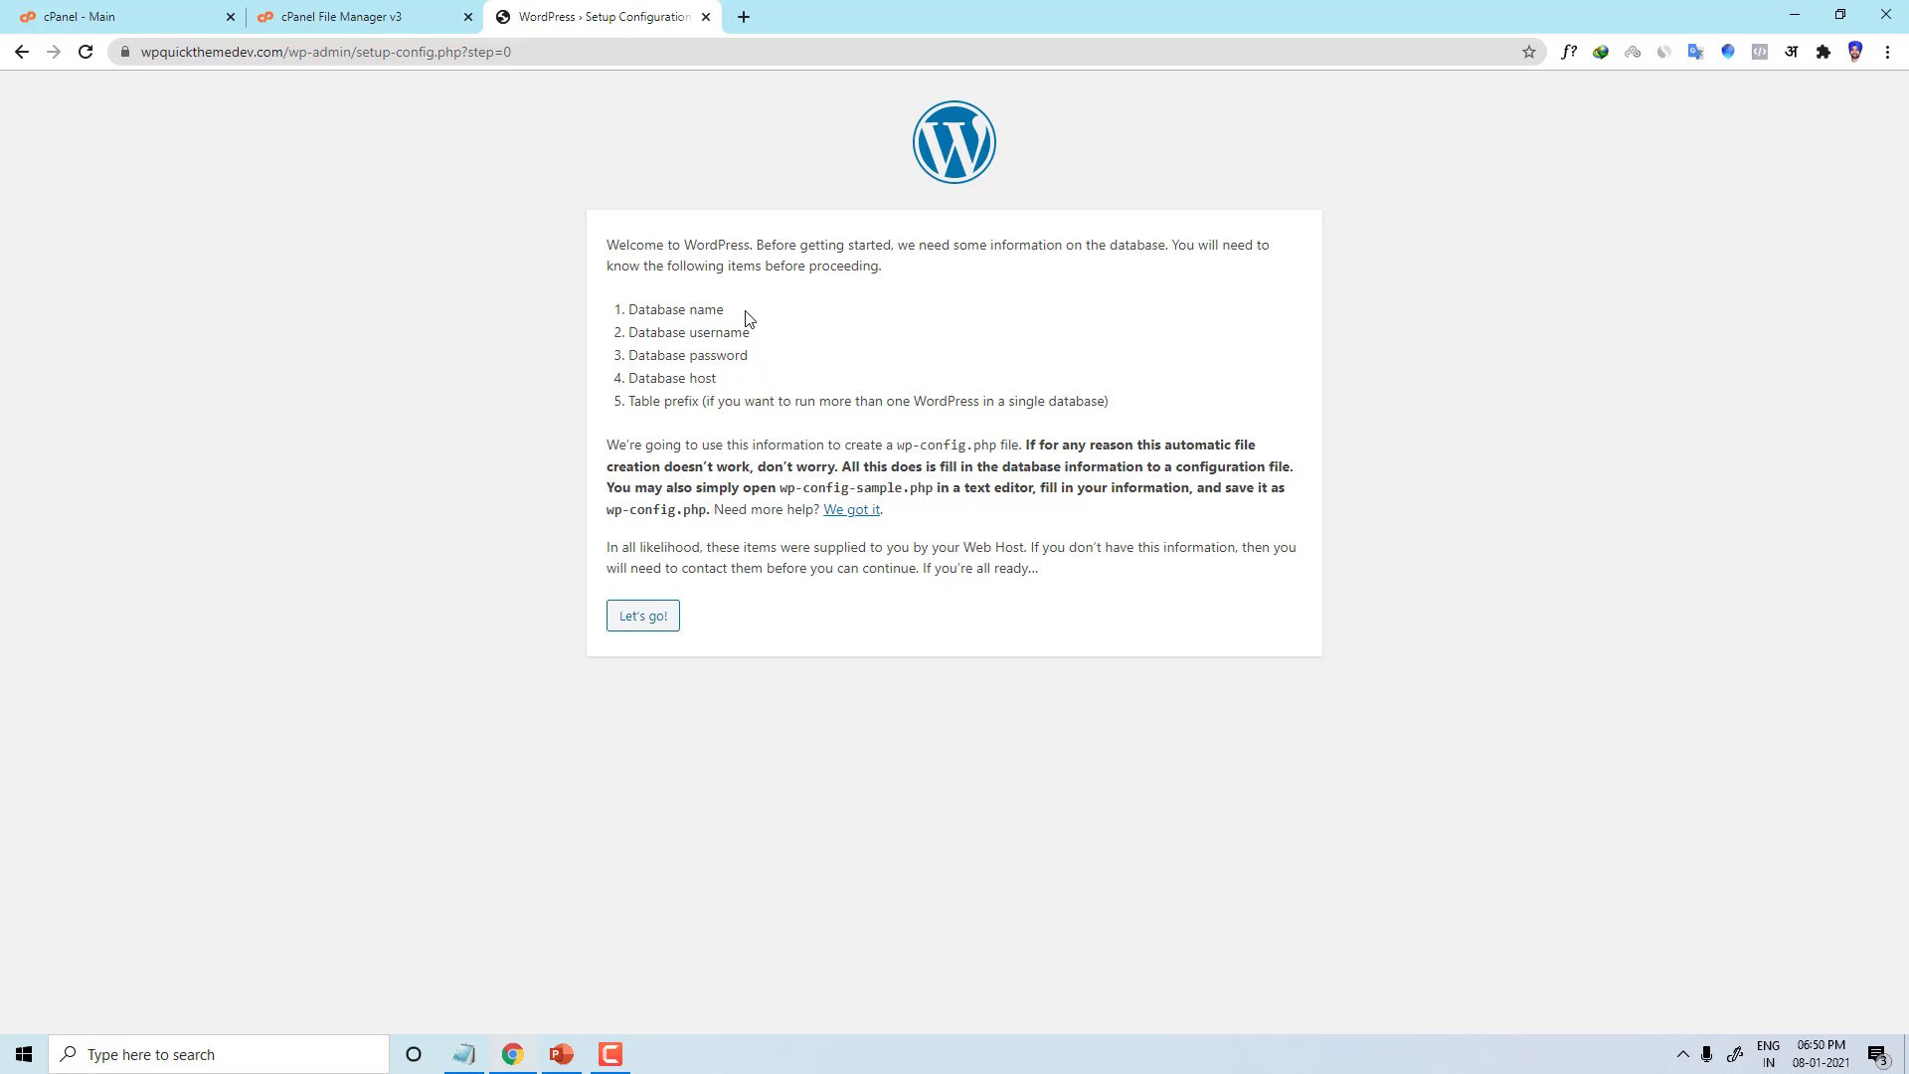
pyautogui.moveTo(746, 313); pyautogui.dragTo(619, 309)
pyautogui.moveTo(767, 338); pyautogui.dragTo(636, 336)
pyautogui.click(628, 356)
pyautogui.moveTo(753, 366); pyautogui.dragTo(628, 355)
pyautogui.moveTo(755, 320); pyautogui.dragTo(616, 312)
pyautogui.click(767, 350)
# Step: Reach the database connection form, select the default 'wordpress' database name, and return to File Manager
pyautogui.click(639, 618)
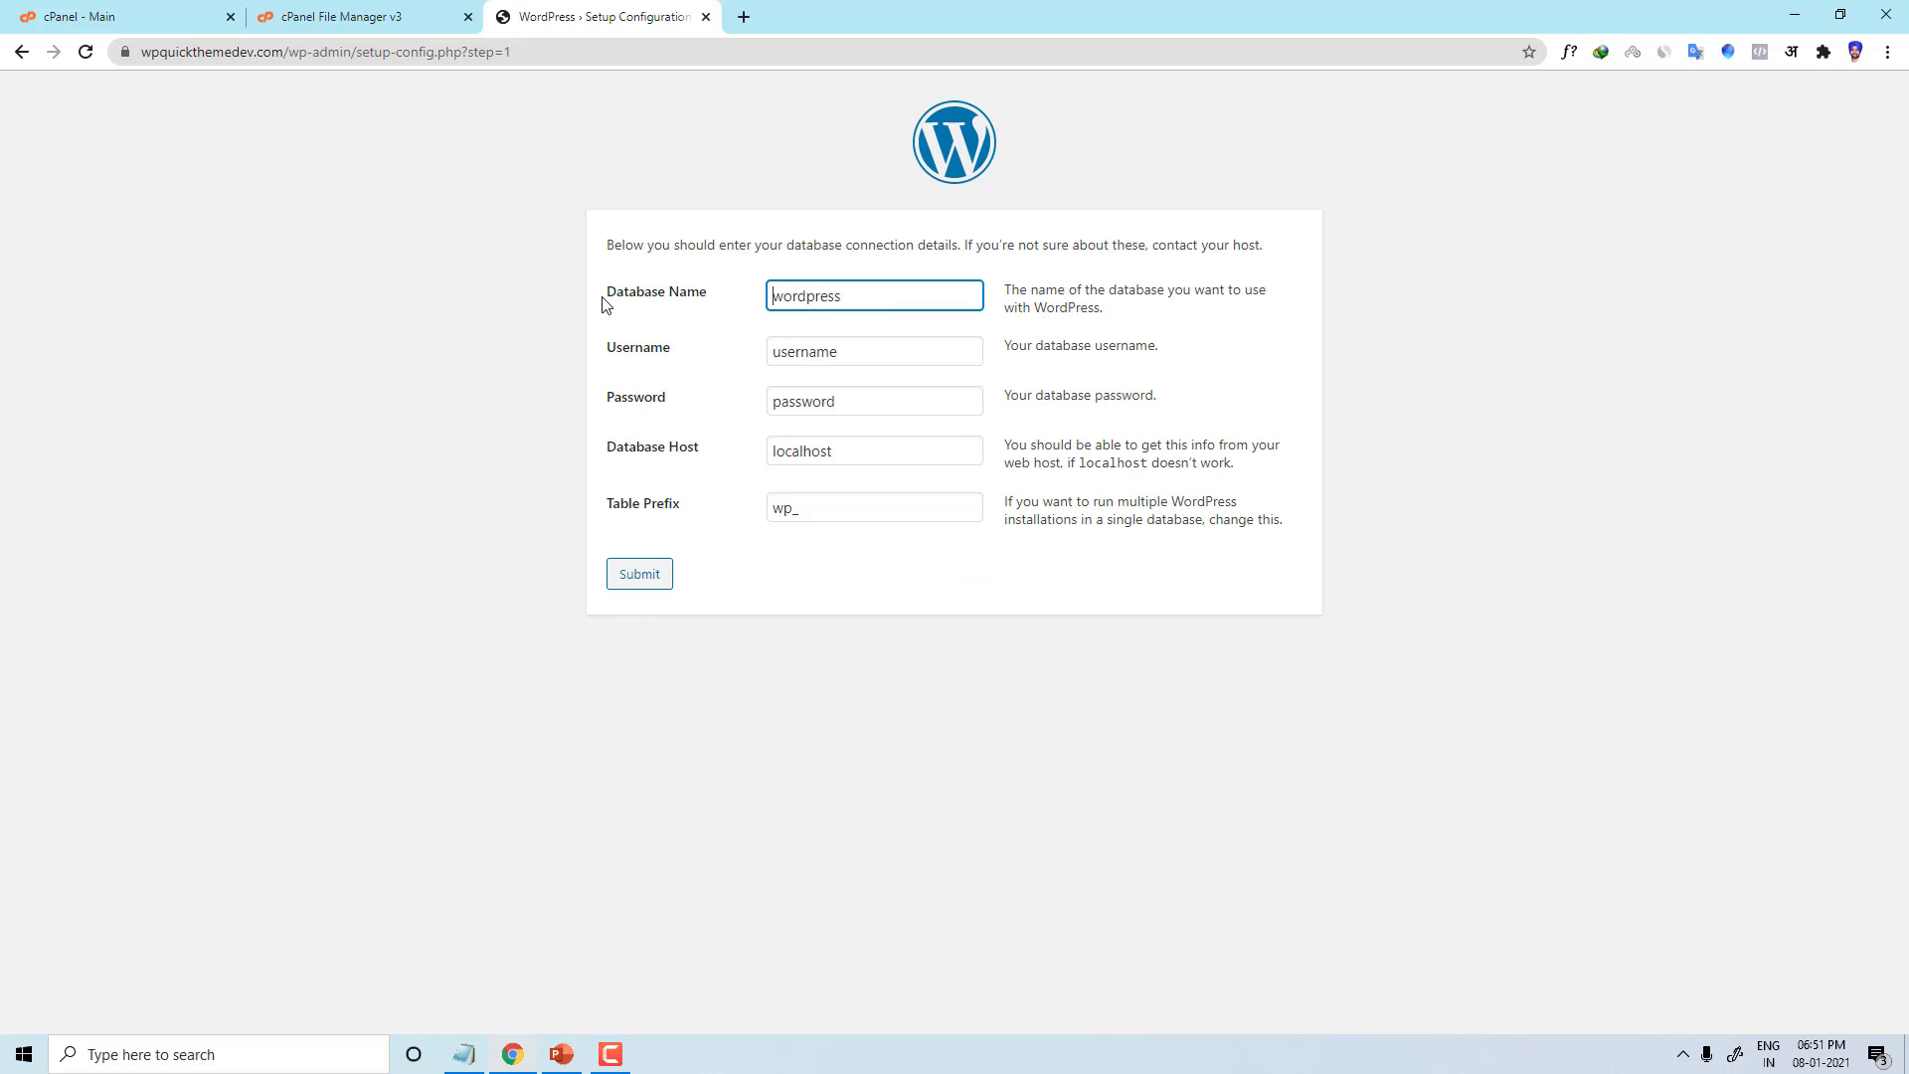
pyautogui.moveTo(873, 303); pyautogui.dragTo(682, 319)
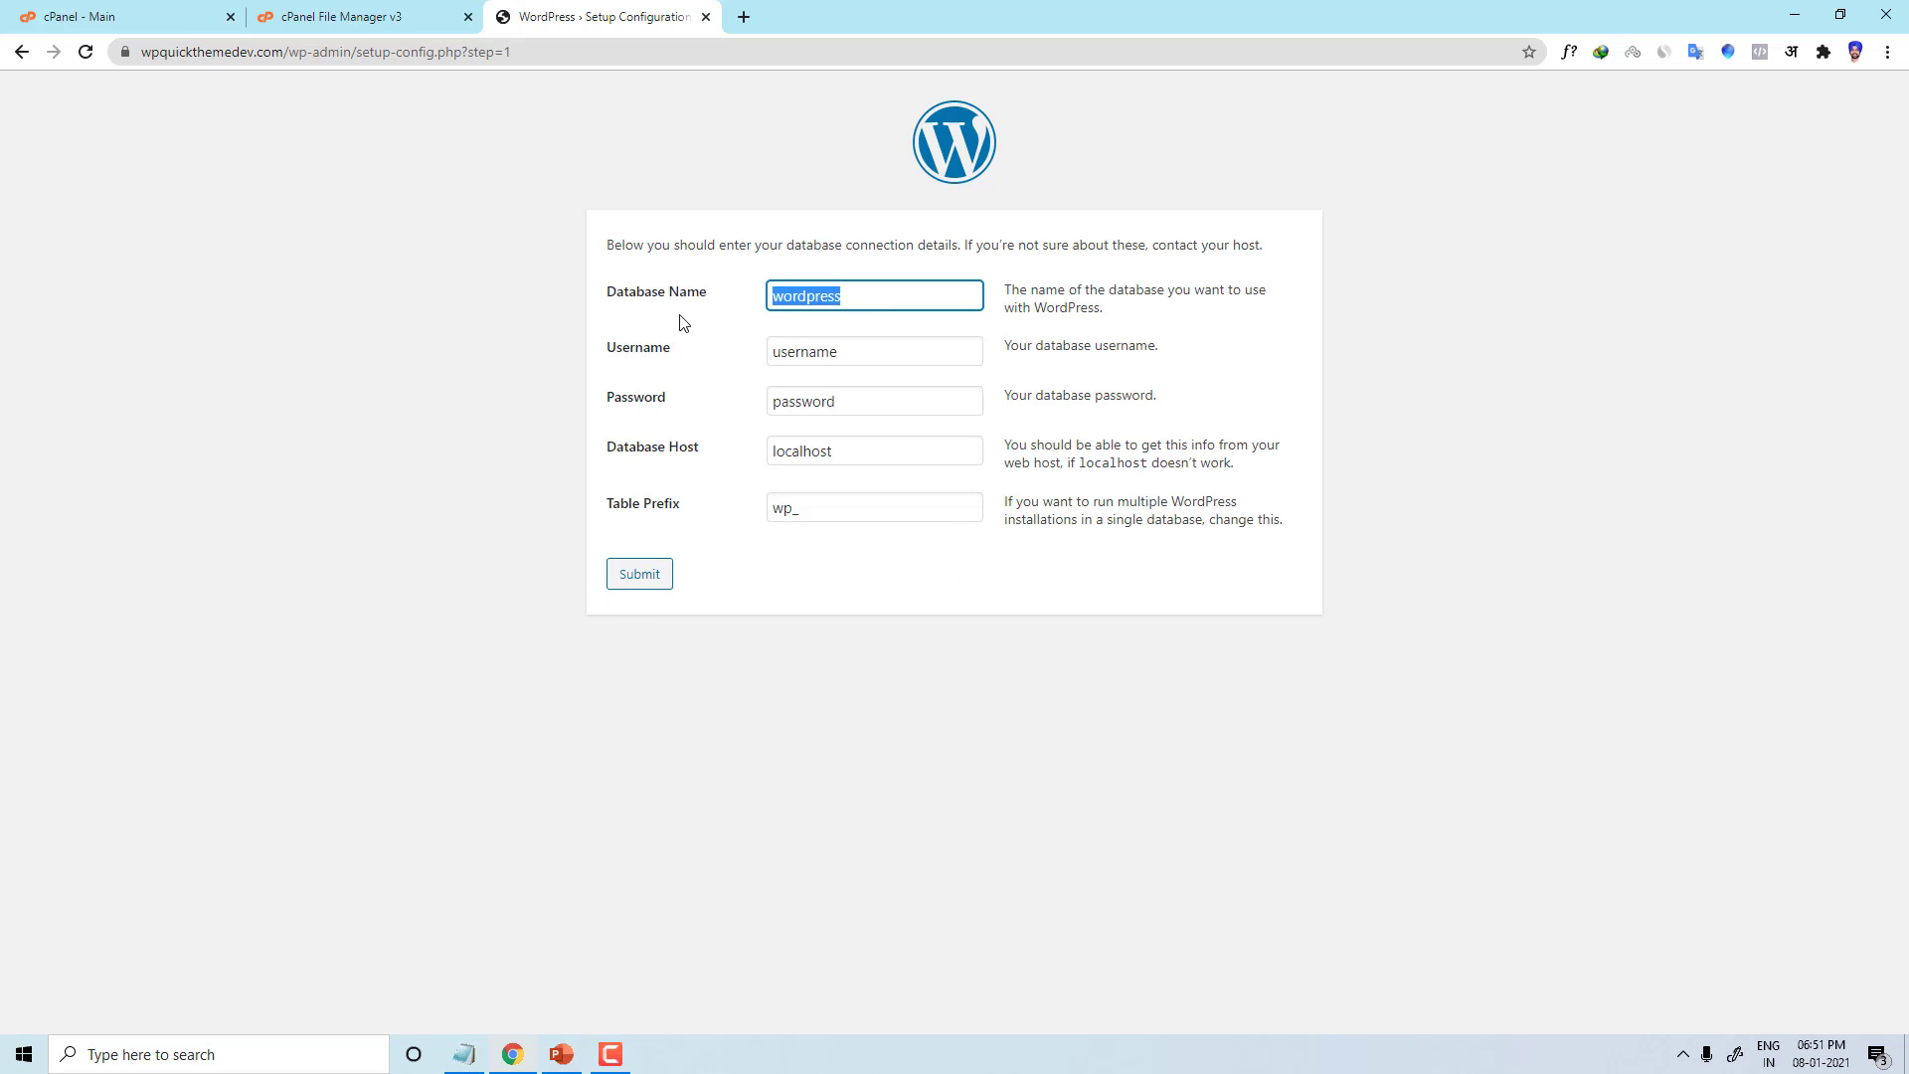
pyautogui.click(353, 16)
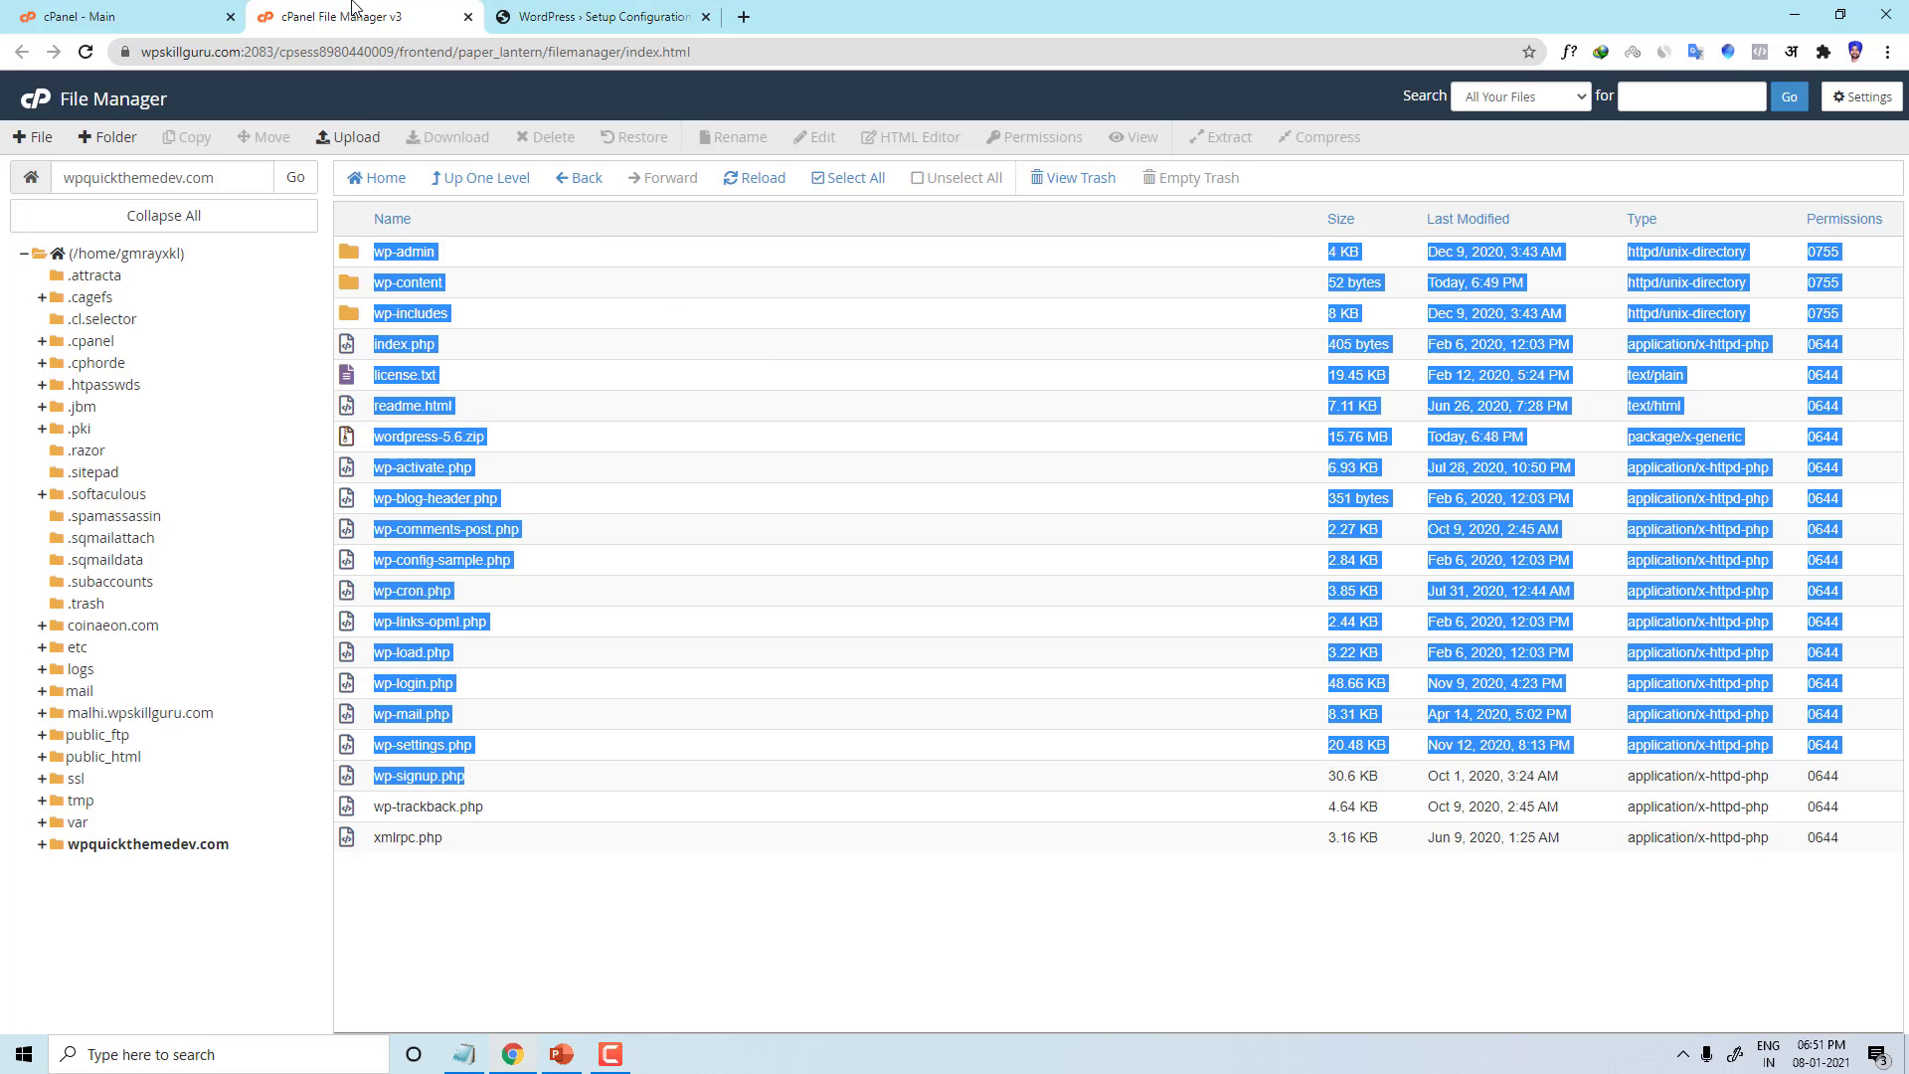
# Step: From the cPanel dashboard's MySQL Databases, create database wpmydemo and select its prefixed name
pyautogui.click(97, 16)
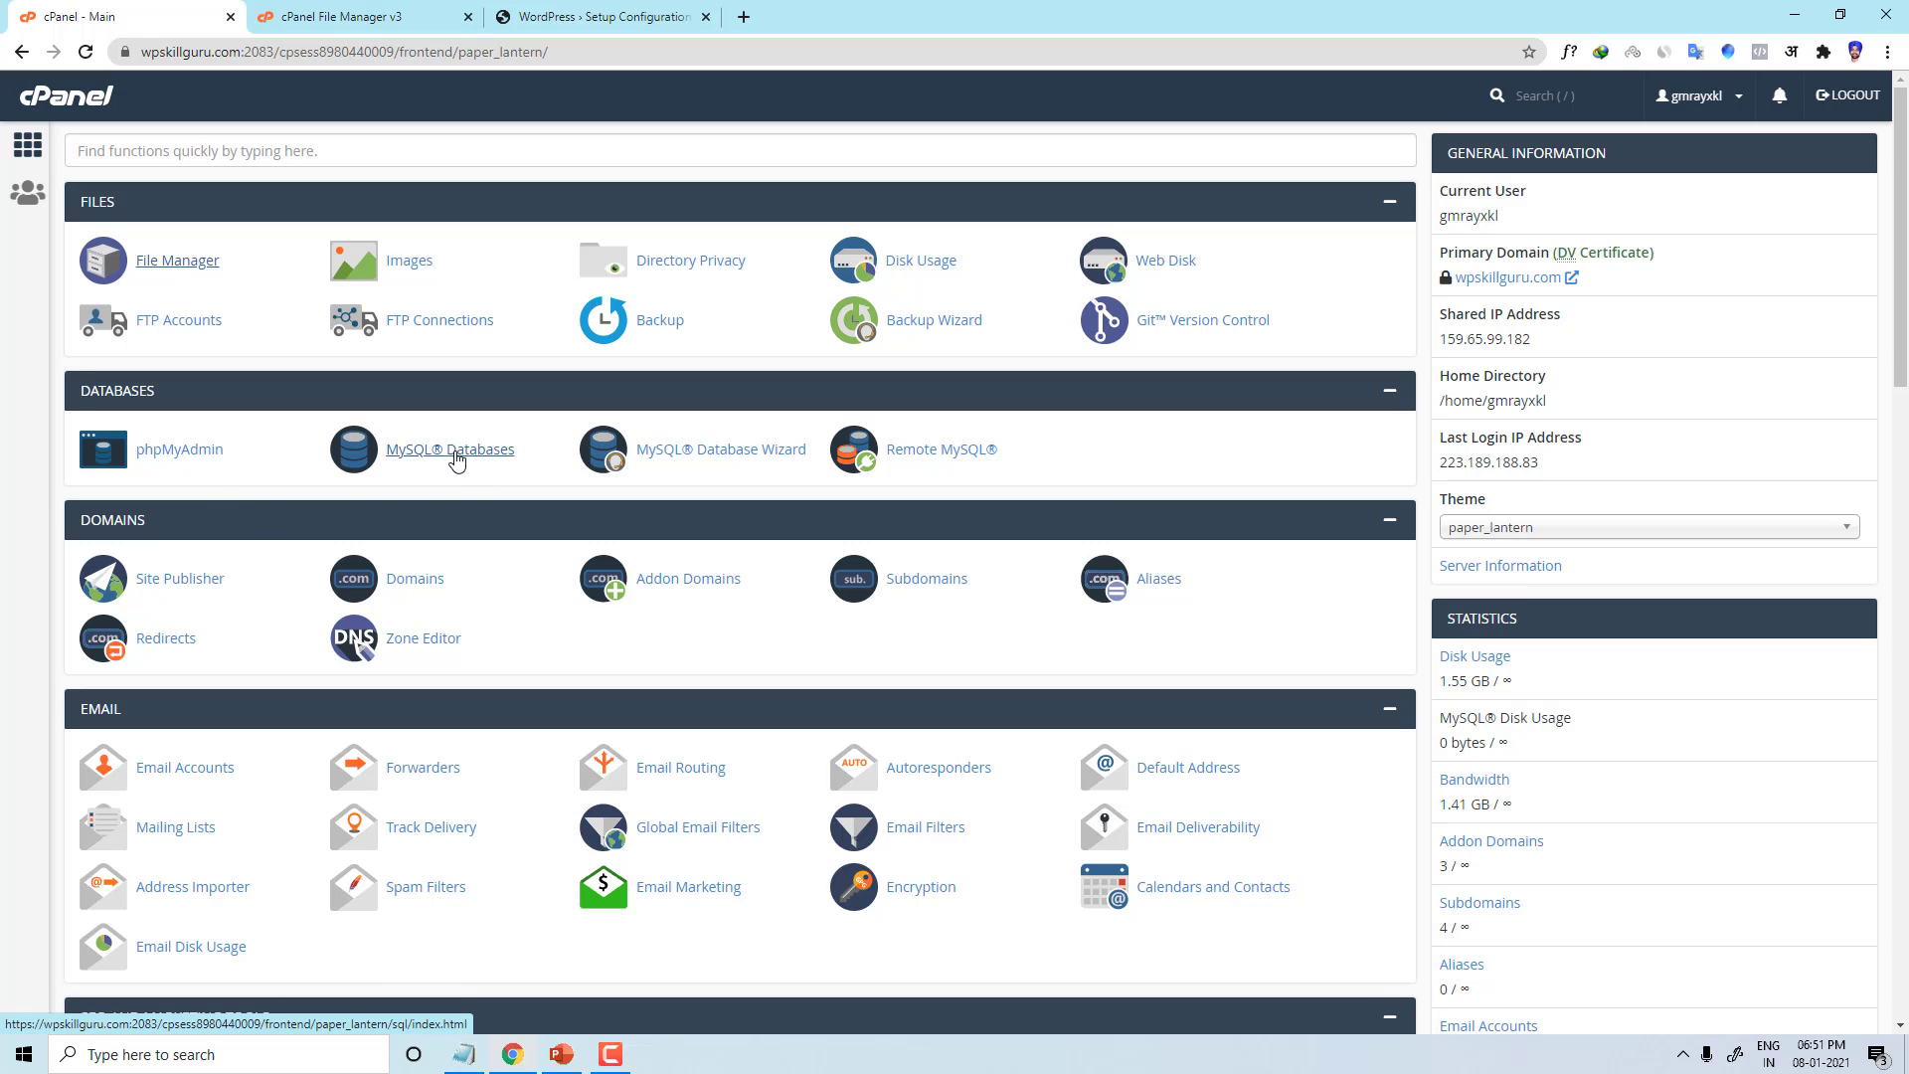
pyautogui.click(453, 453)
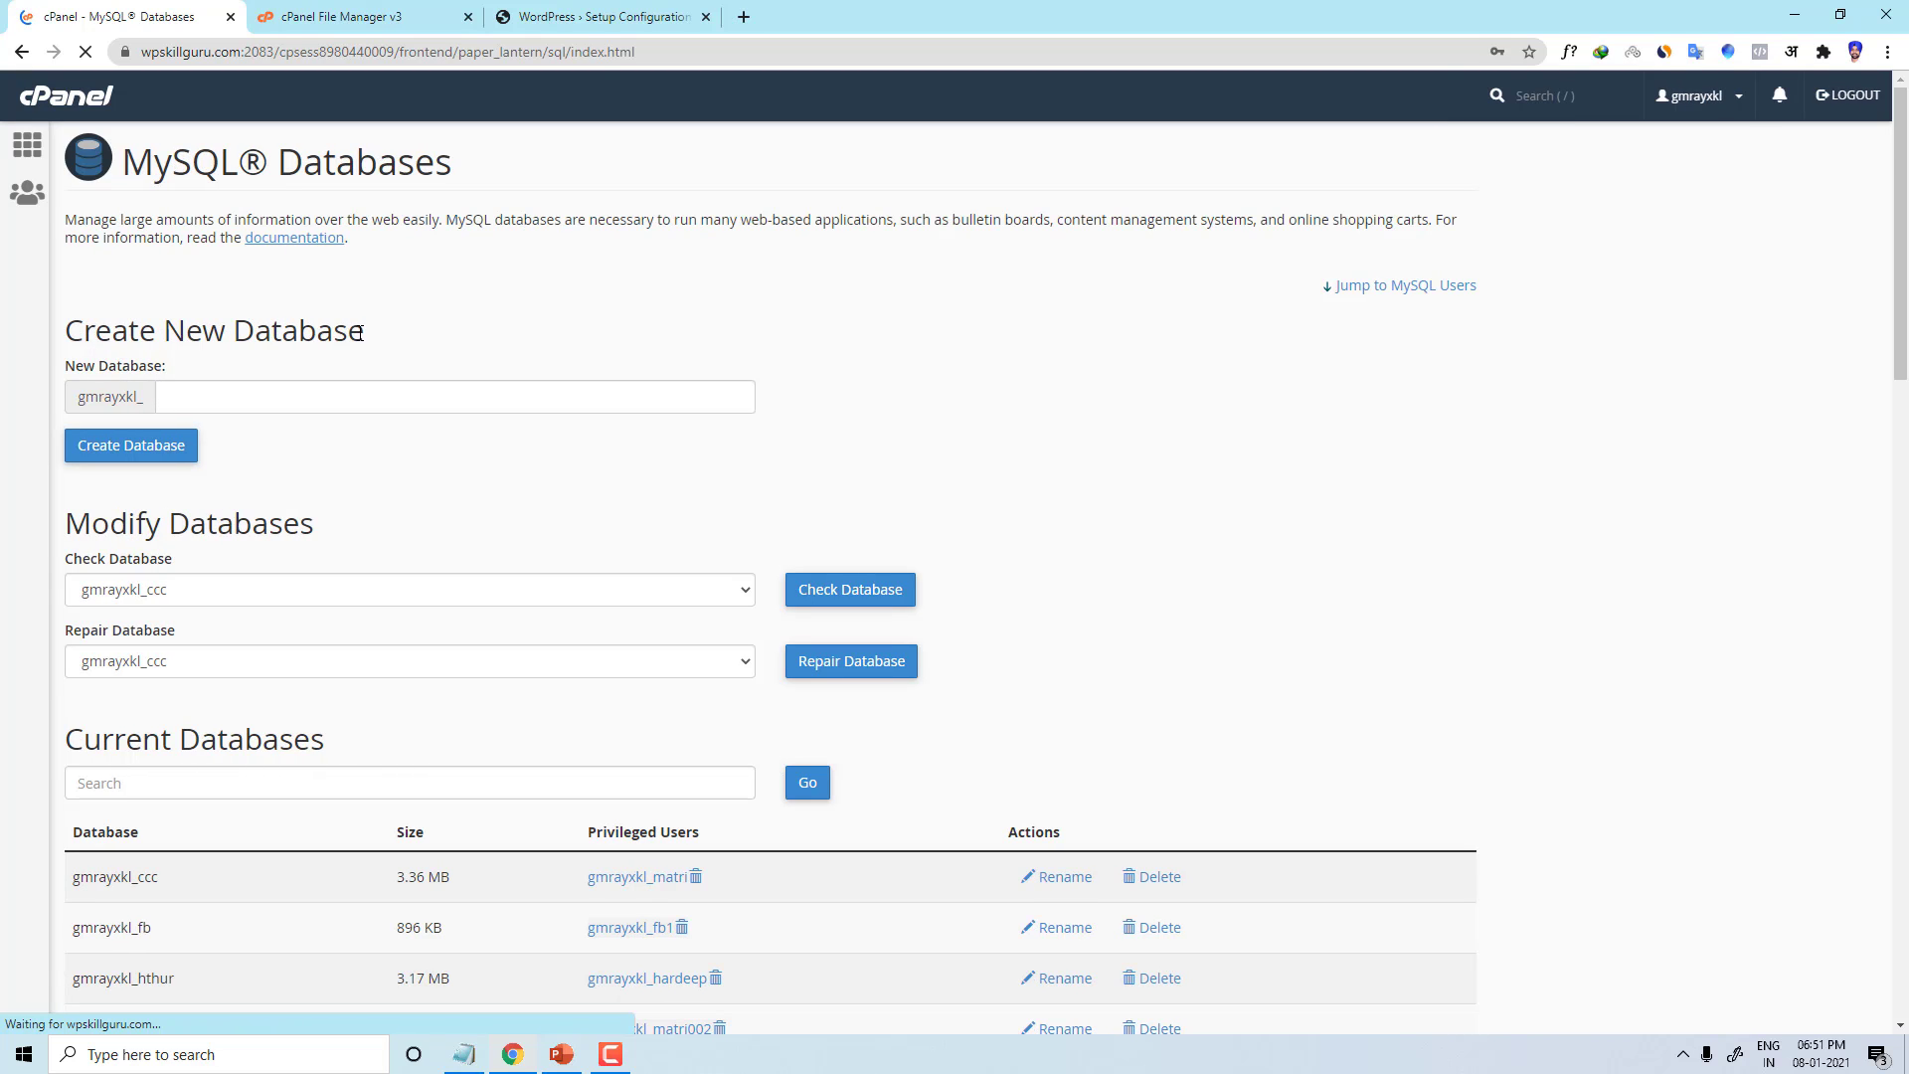
pyautogui.moveTo(359, 333); pyautogui.dragTo(73, 328)
pyautogui.click(199, 386)
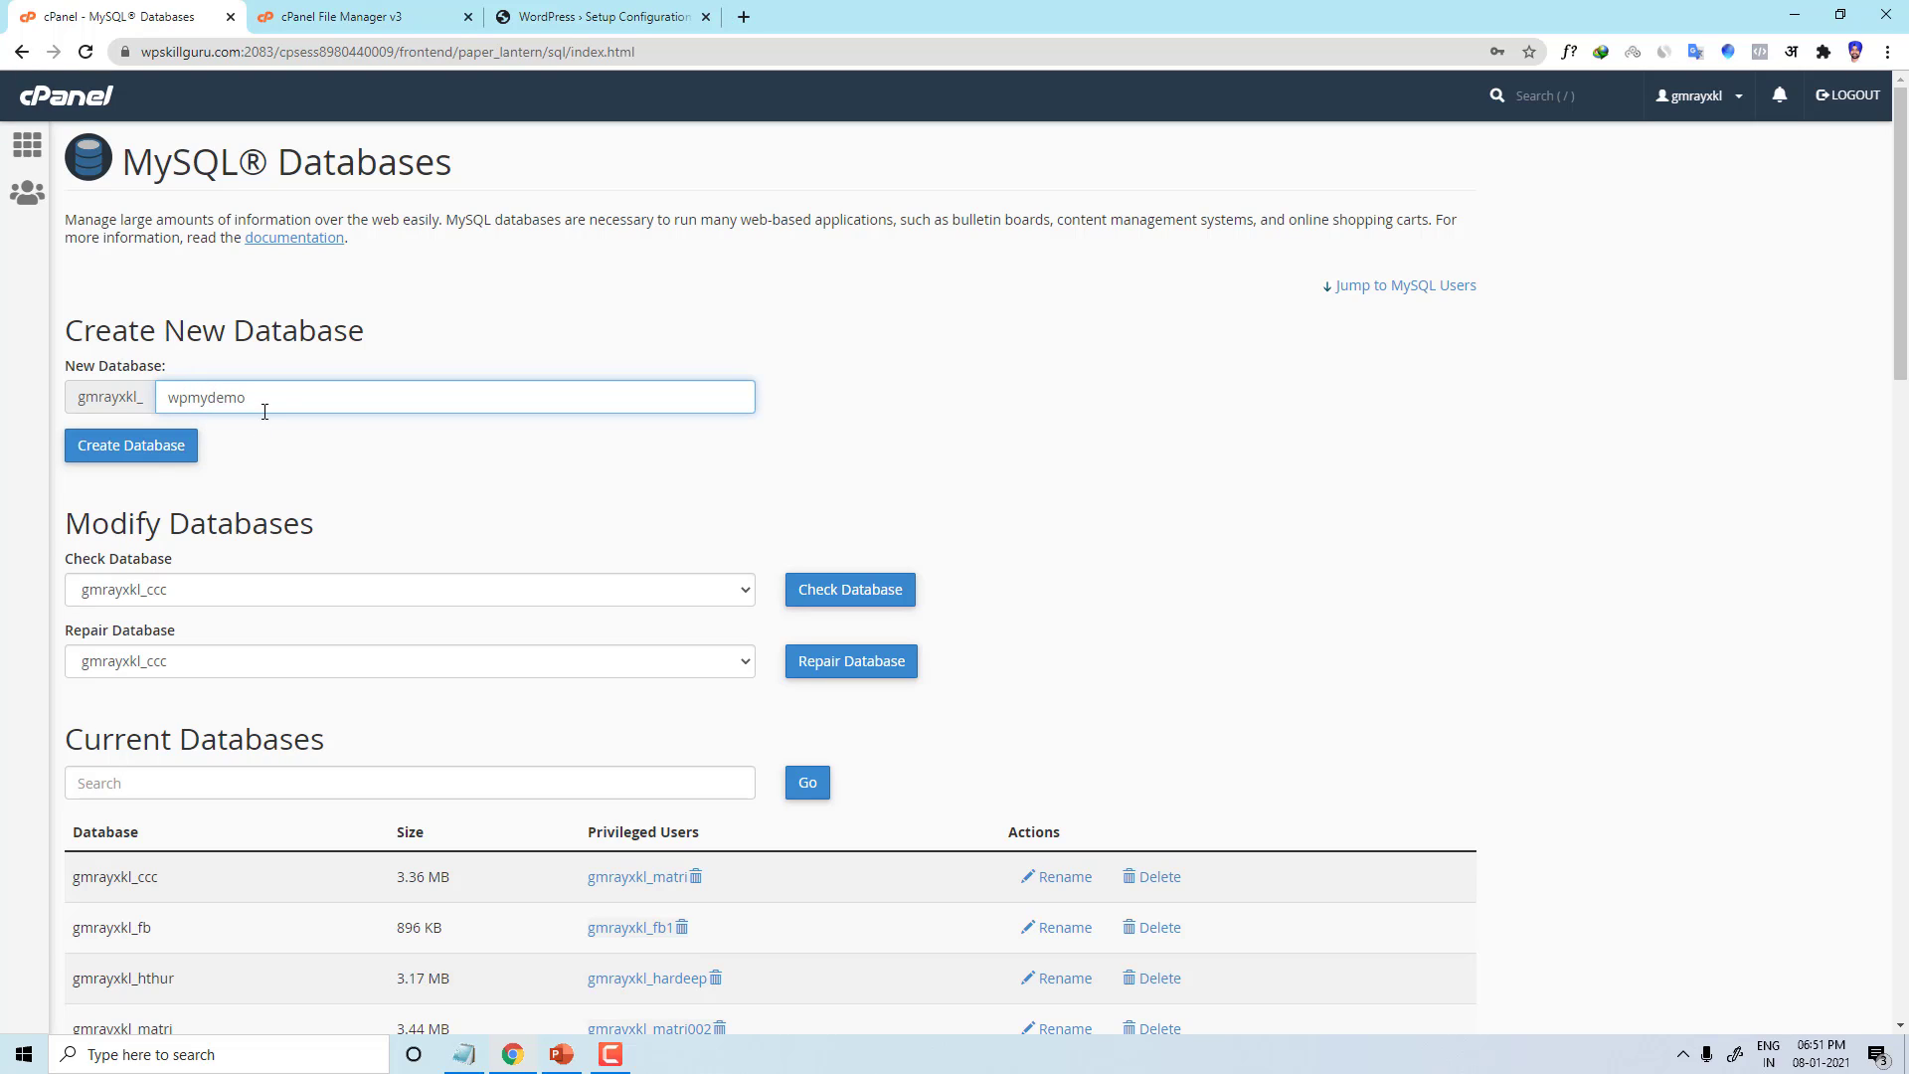
pyautogui.click(150, 462)
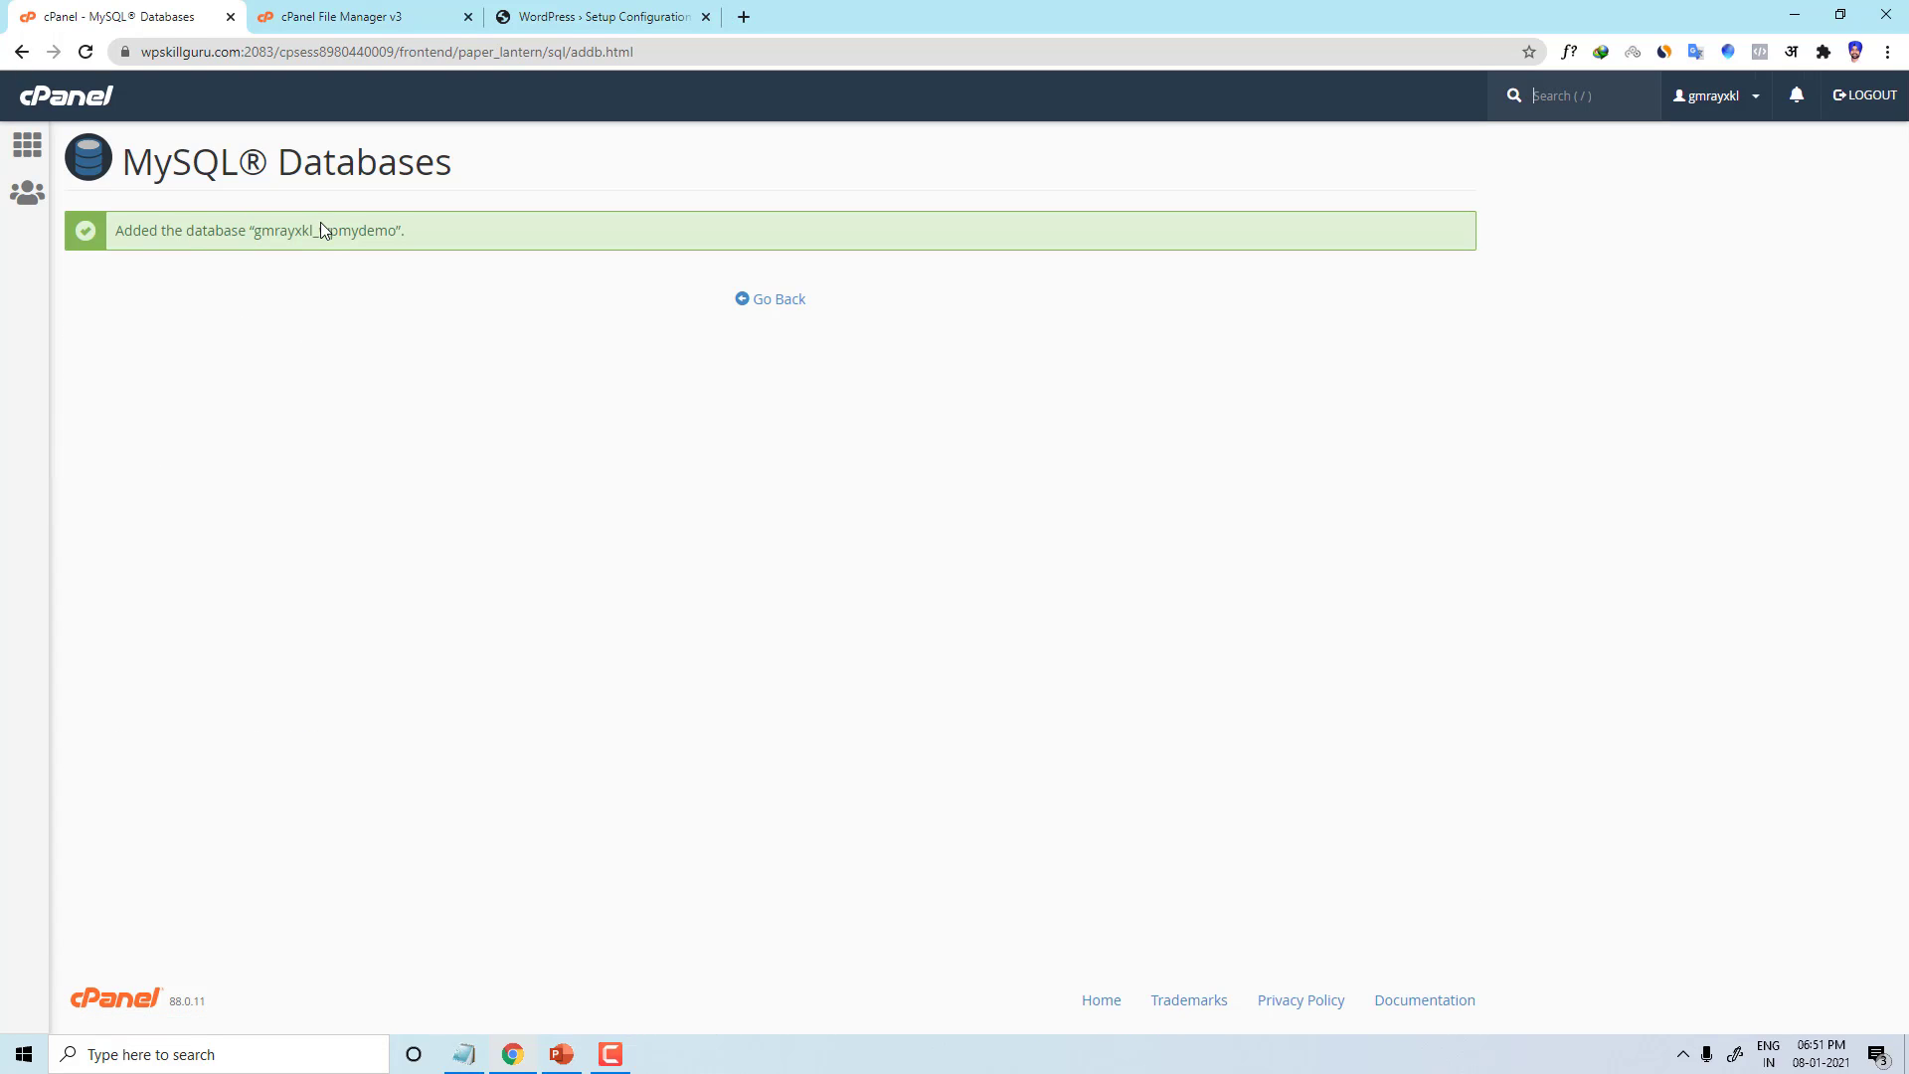
pyautogui.moveTo(397, 229); pyautogui.dragTo(265, 250)
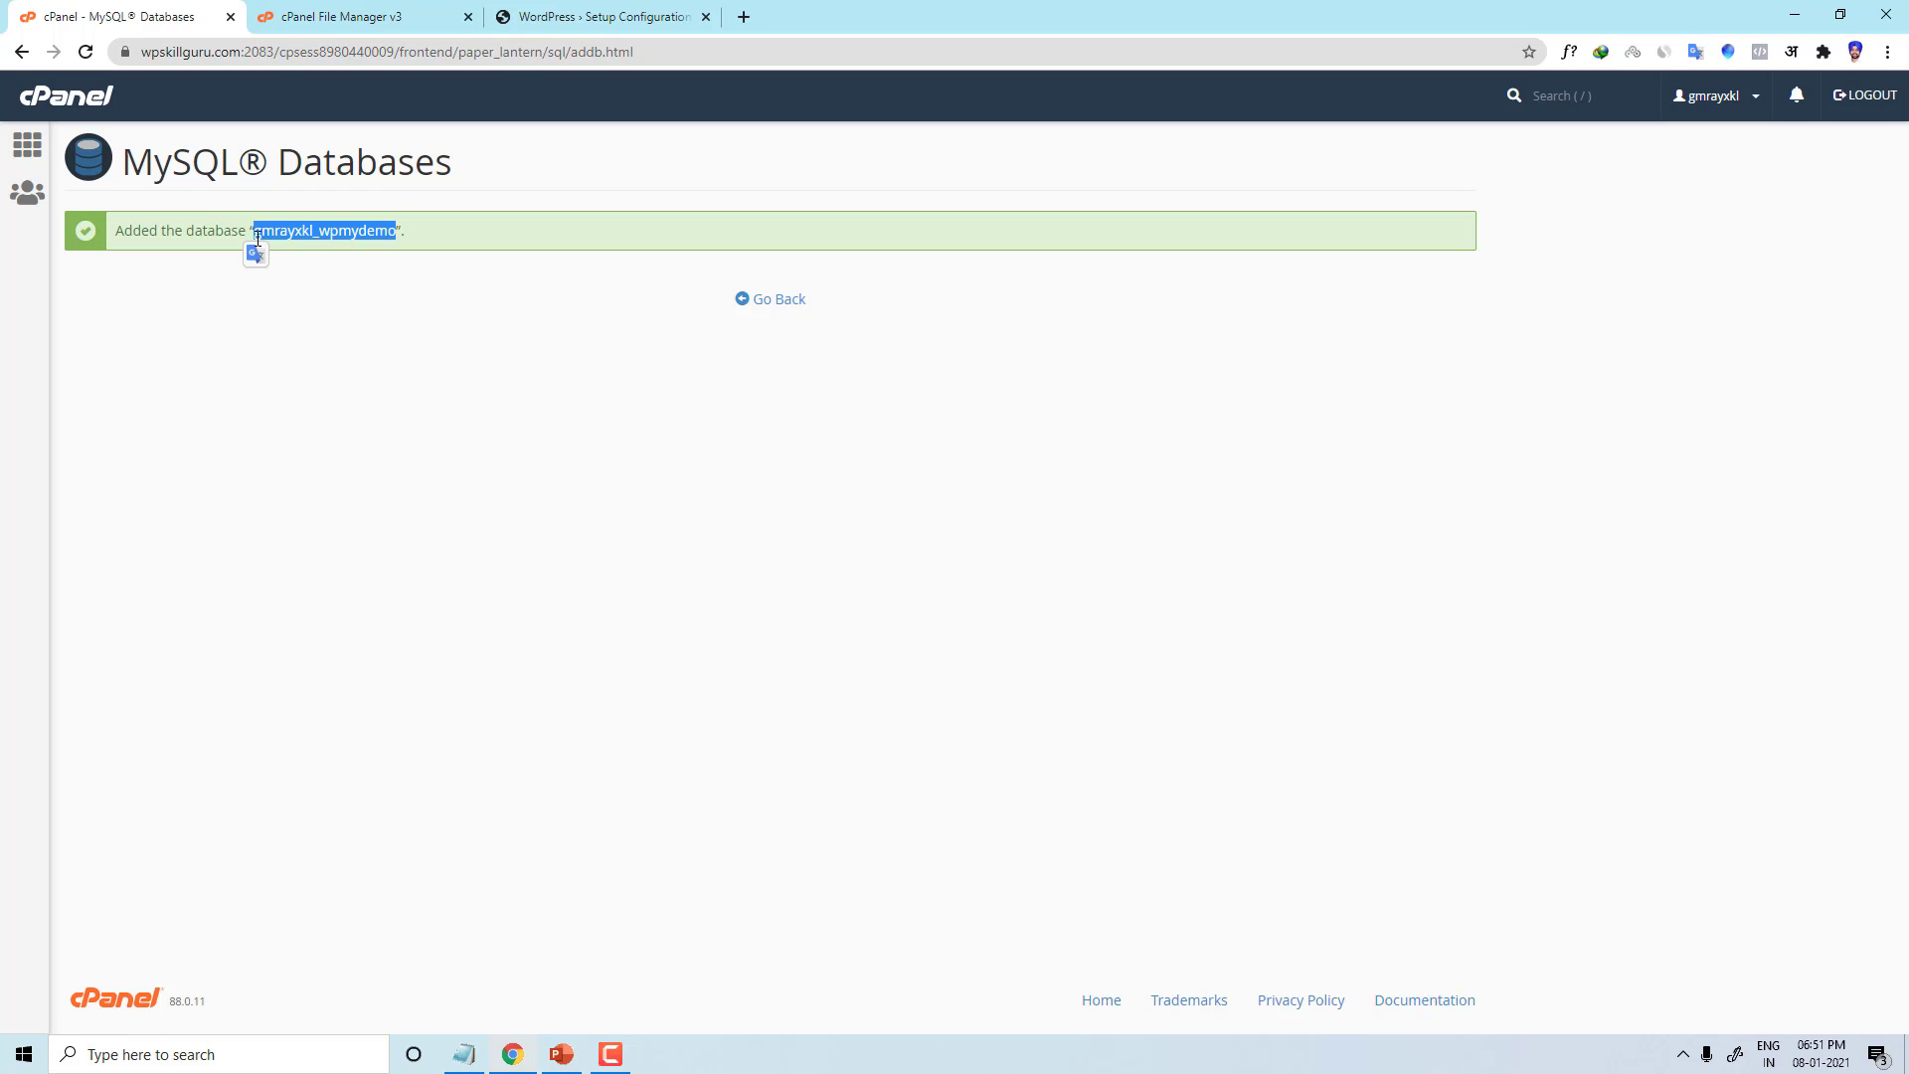
pyautogui.click(786, 298)
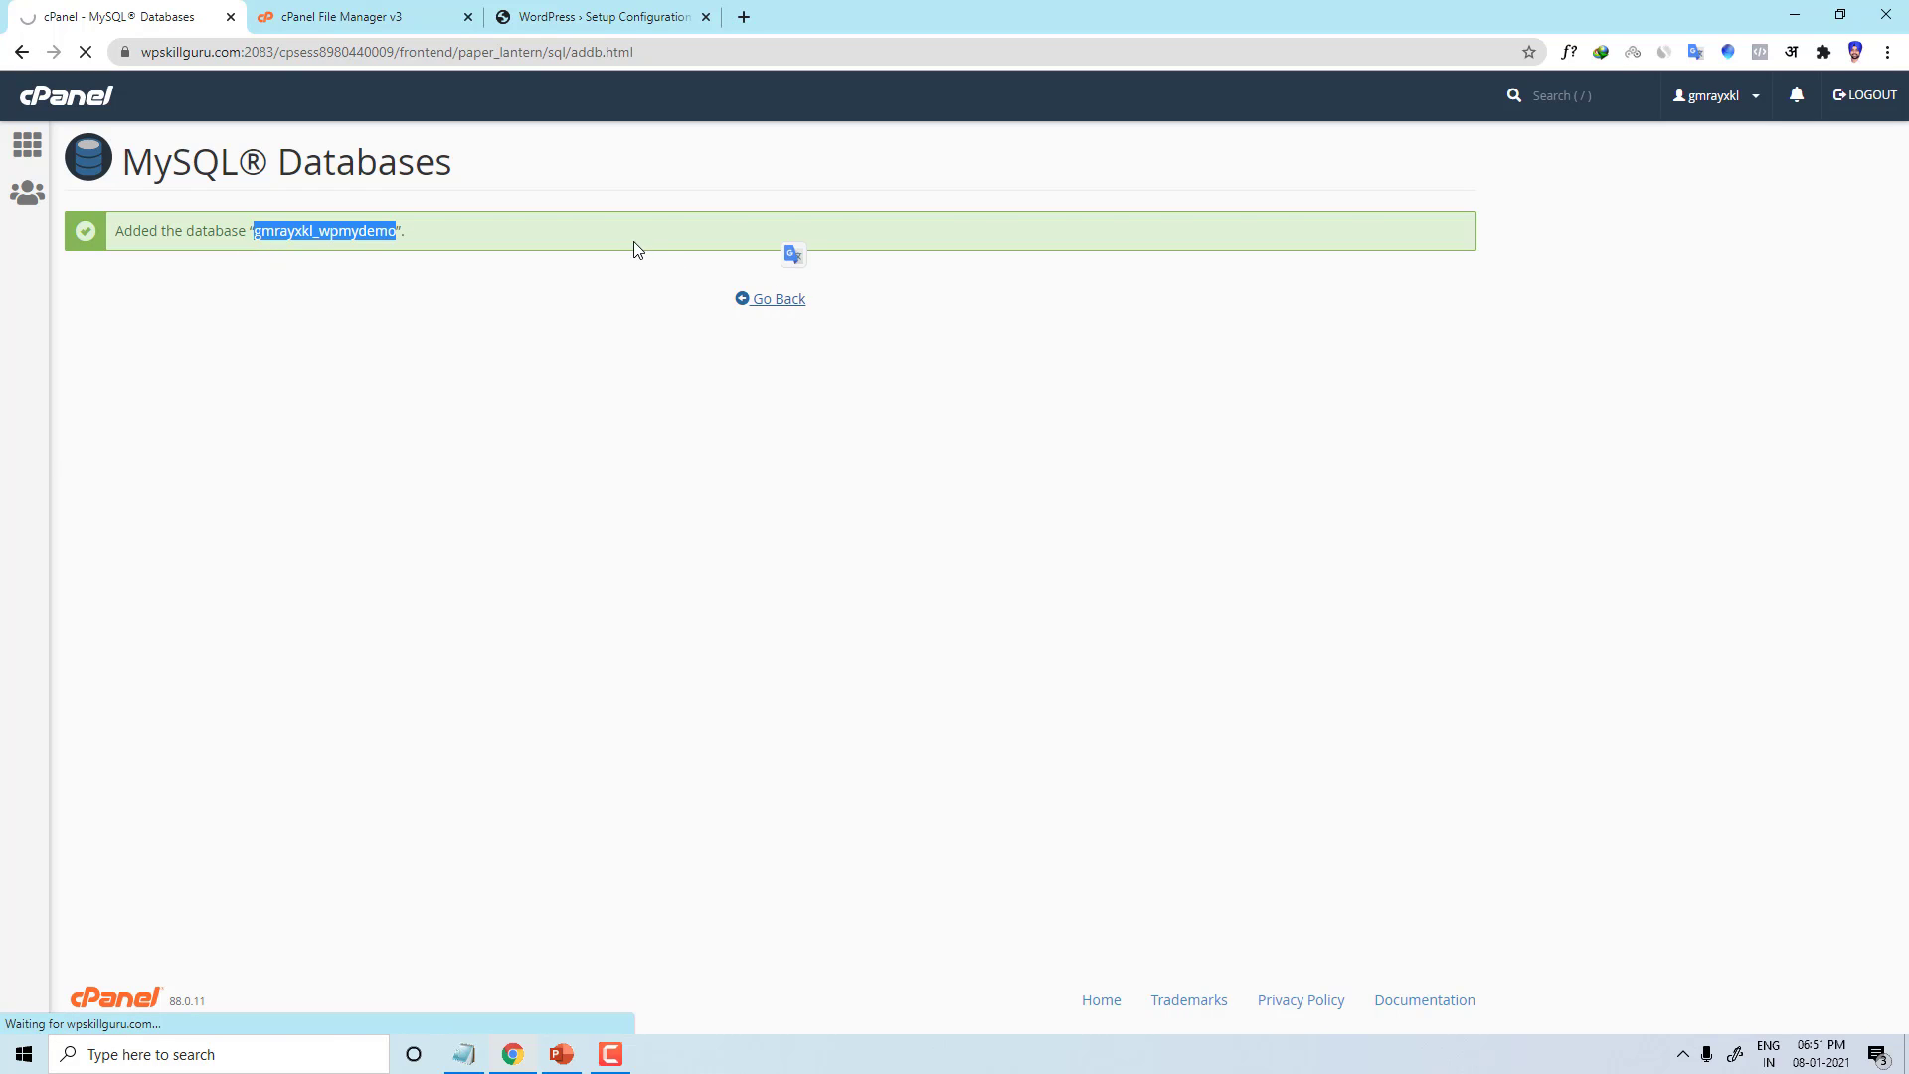
# Step: Set Page Size to 50 and select the prefixed wpmydemo name in Current Databases
pyautogui.scroll(-10, 494, 554)
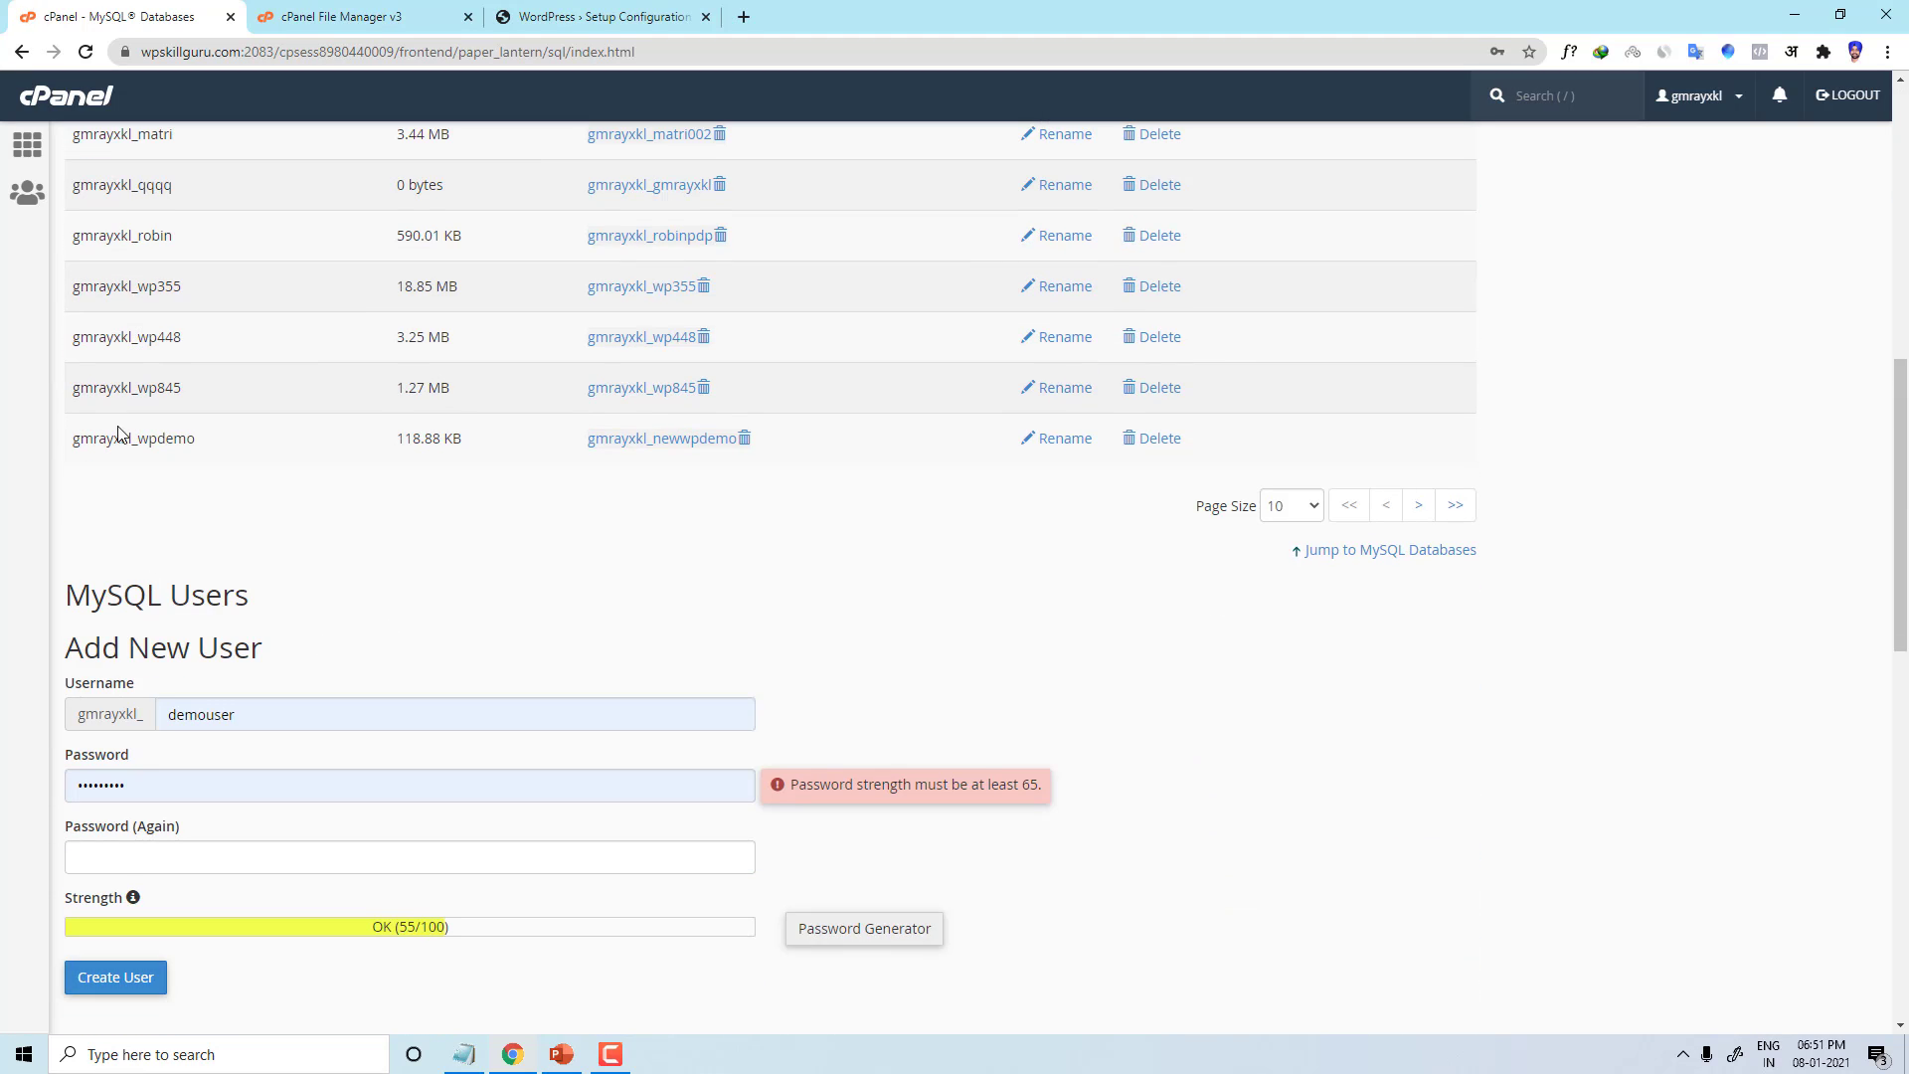
pyautogui.scroll(3, 149, 418)
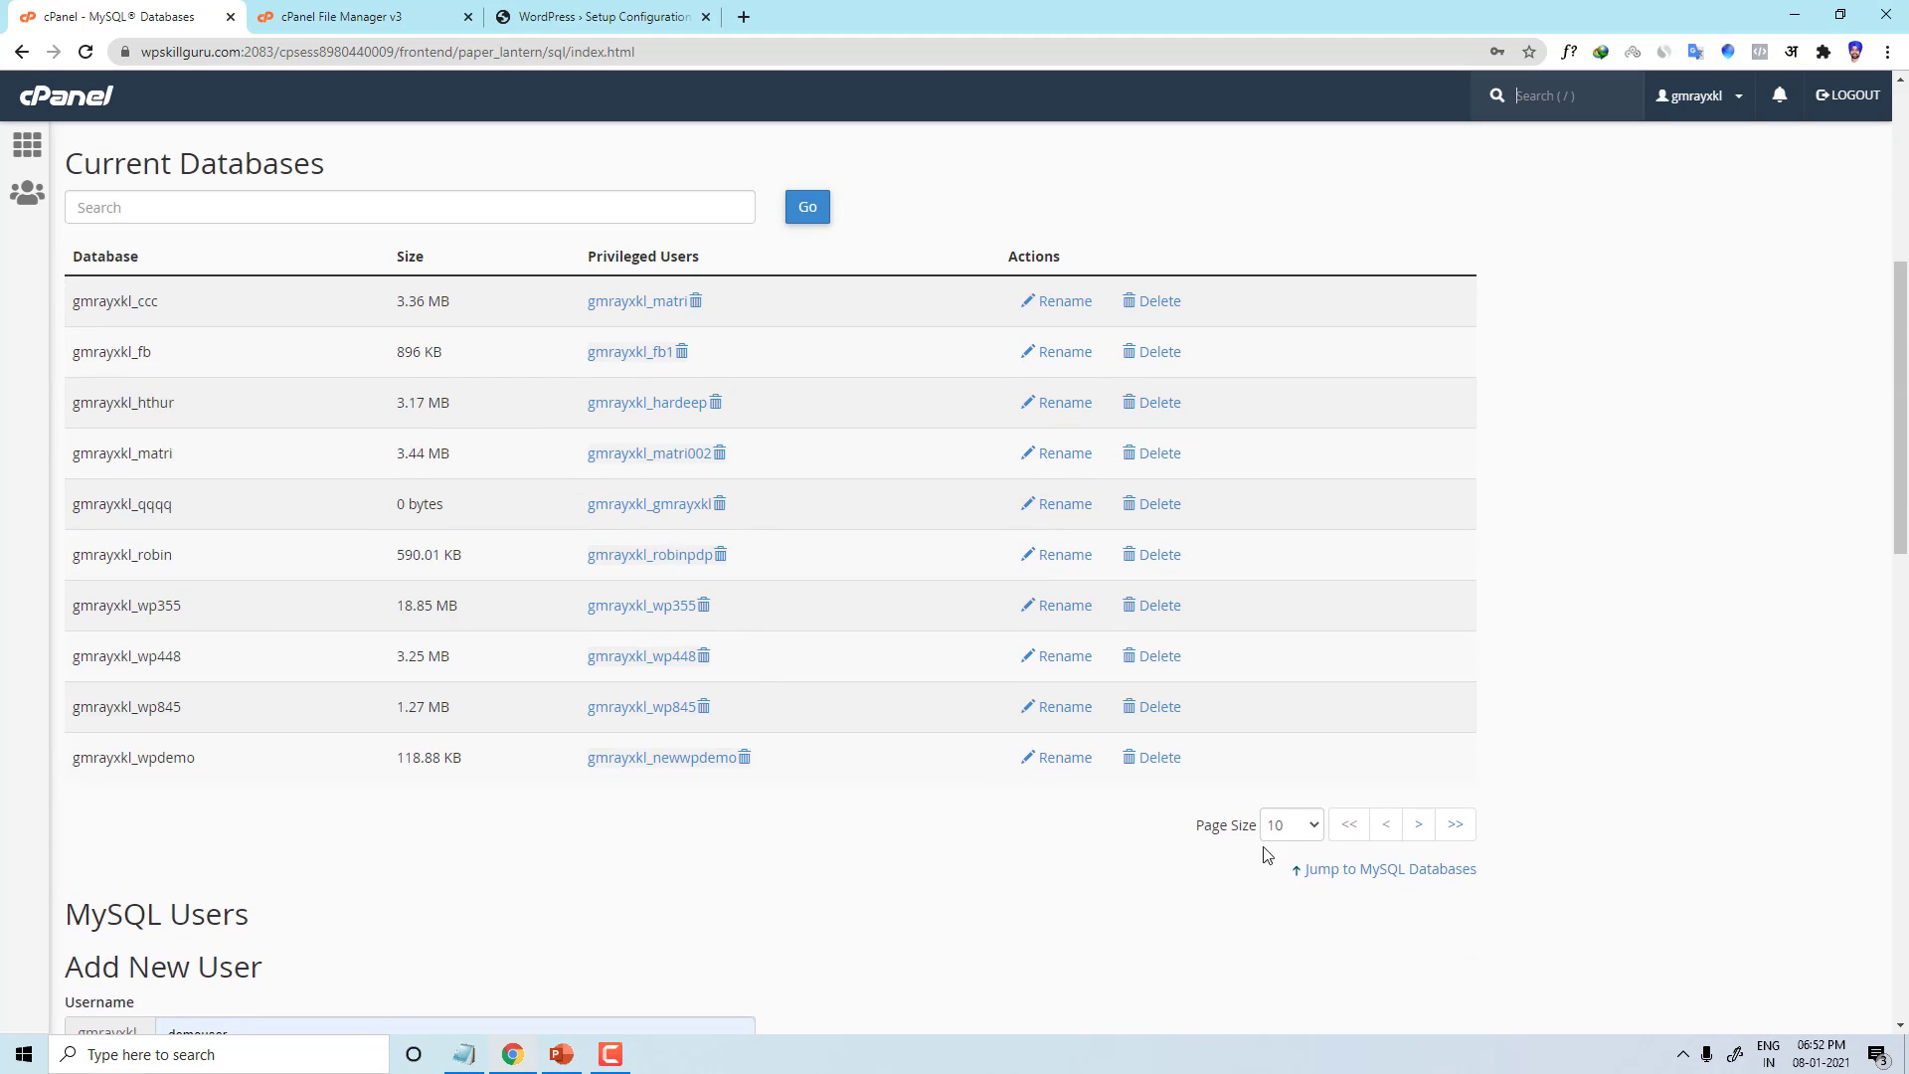
pyautogui.click(1296, 835)
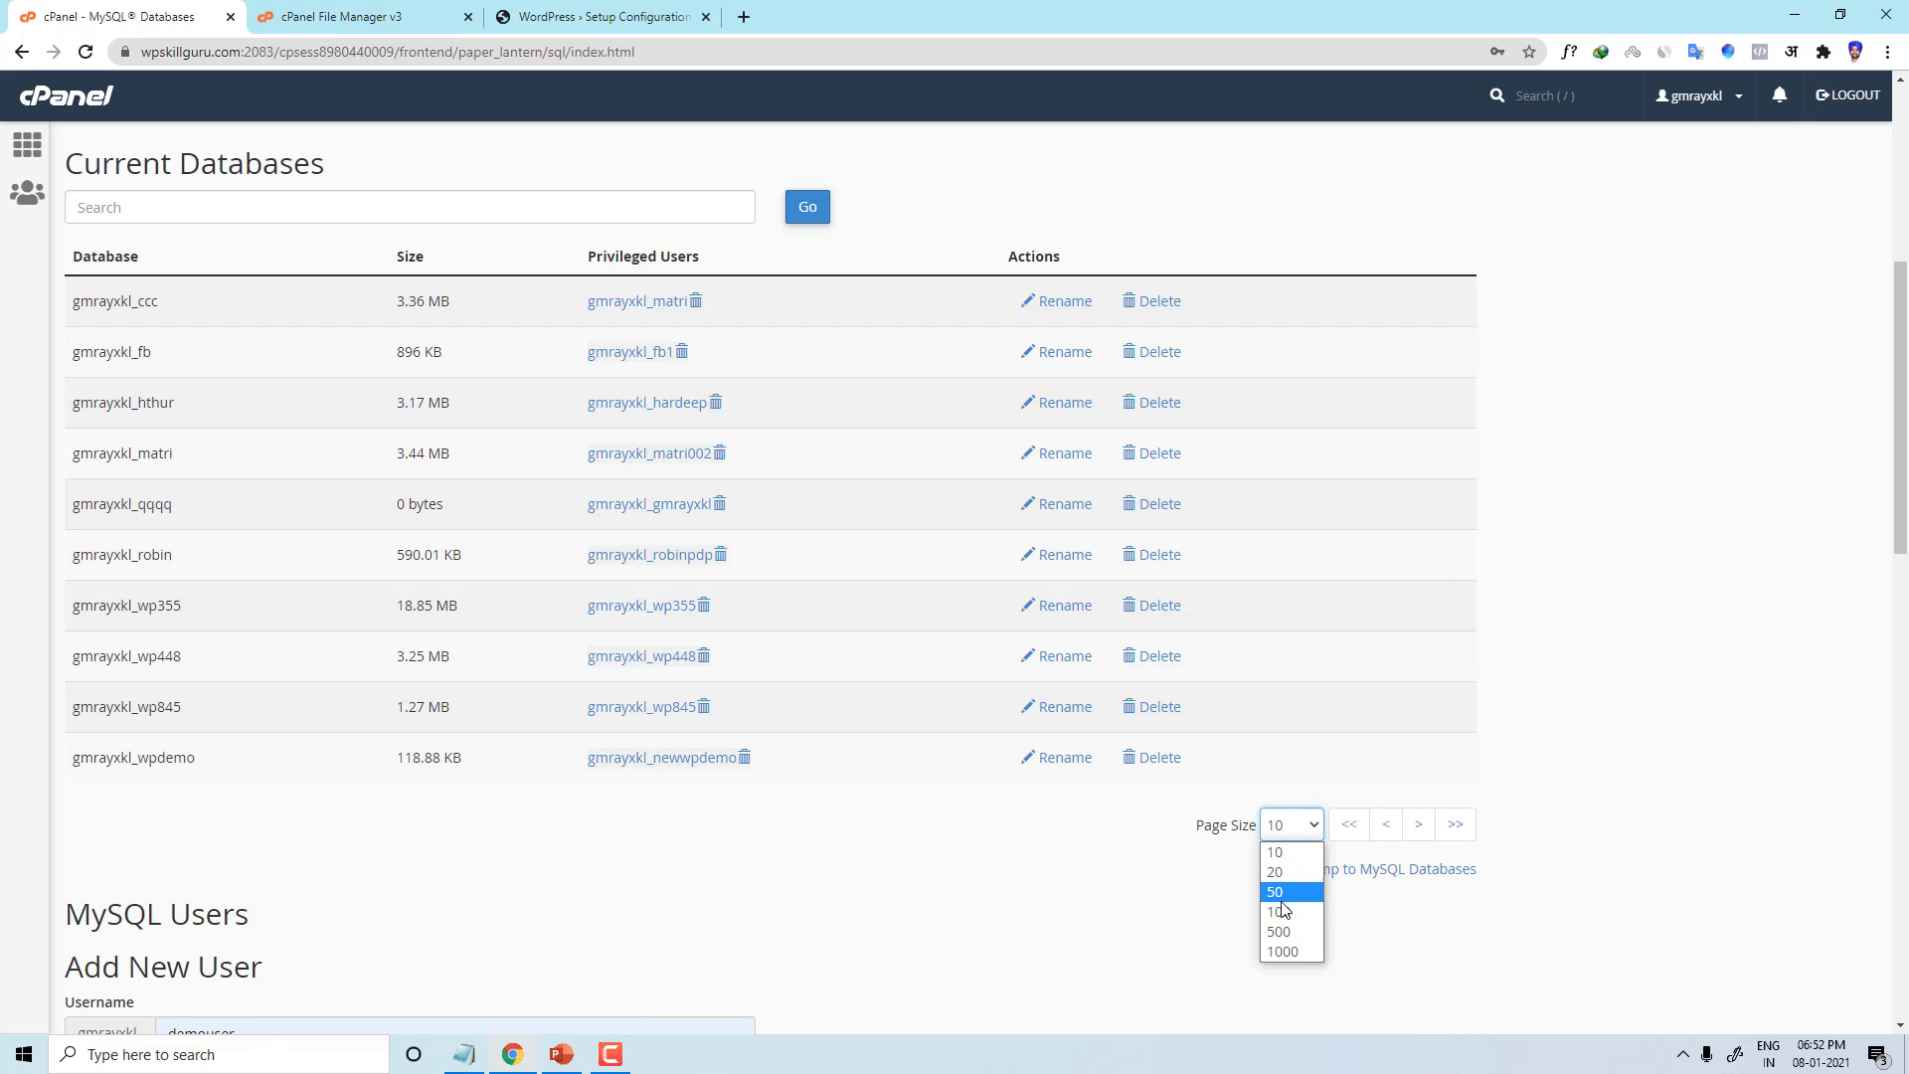
pyautogui.click(1272, 901)
pyautogui.scroll(-10, 750, 715)
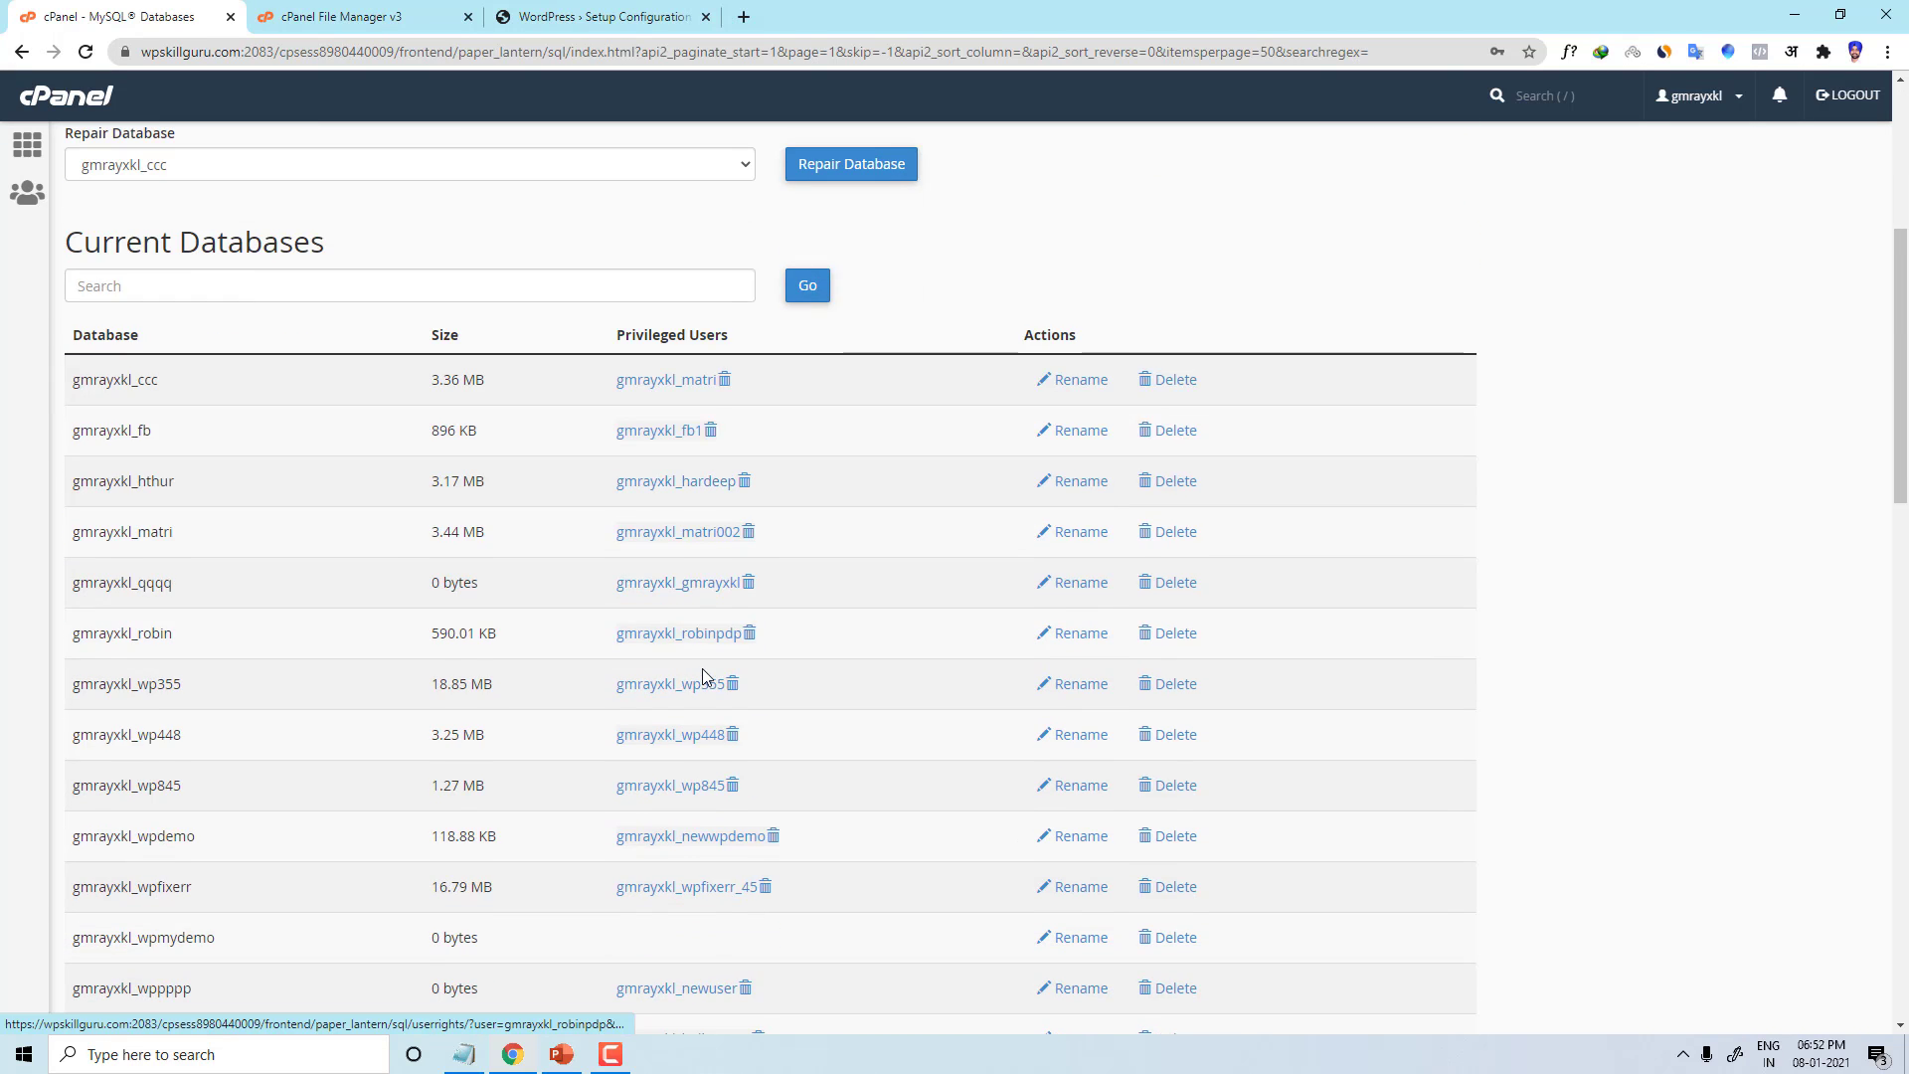
pyautogui.scroll(2, 181, 468)
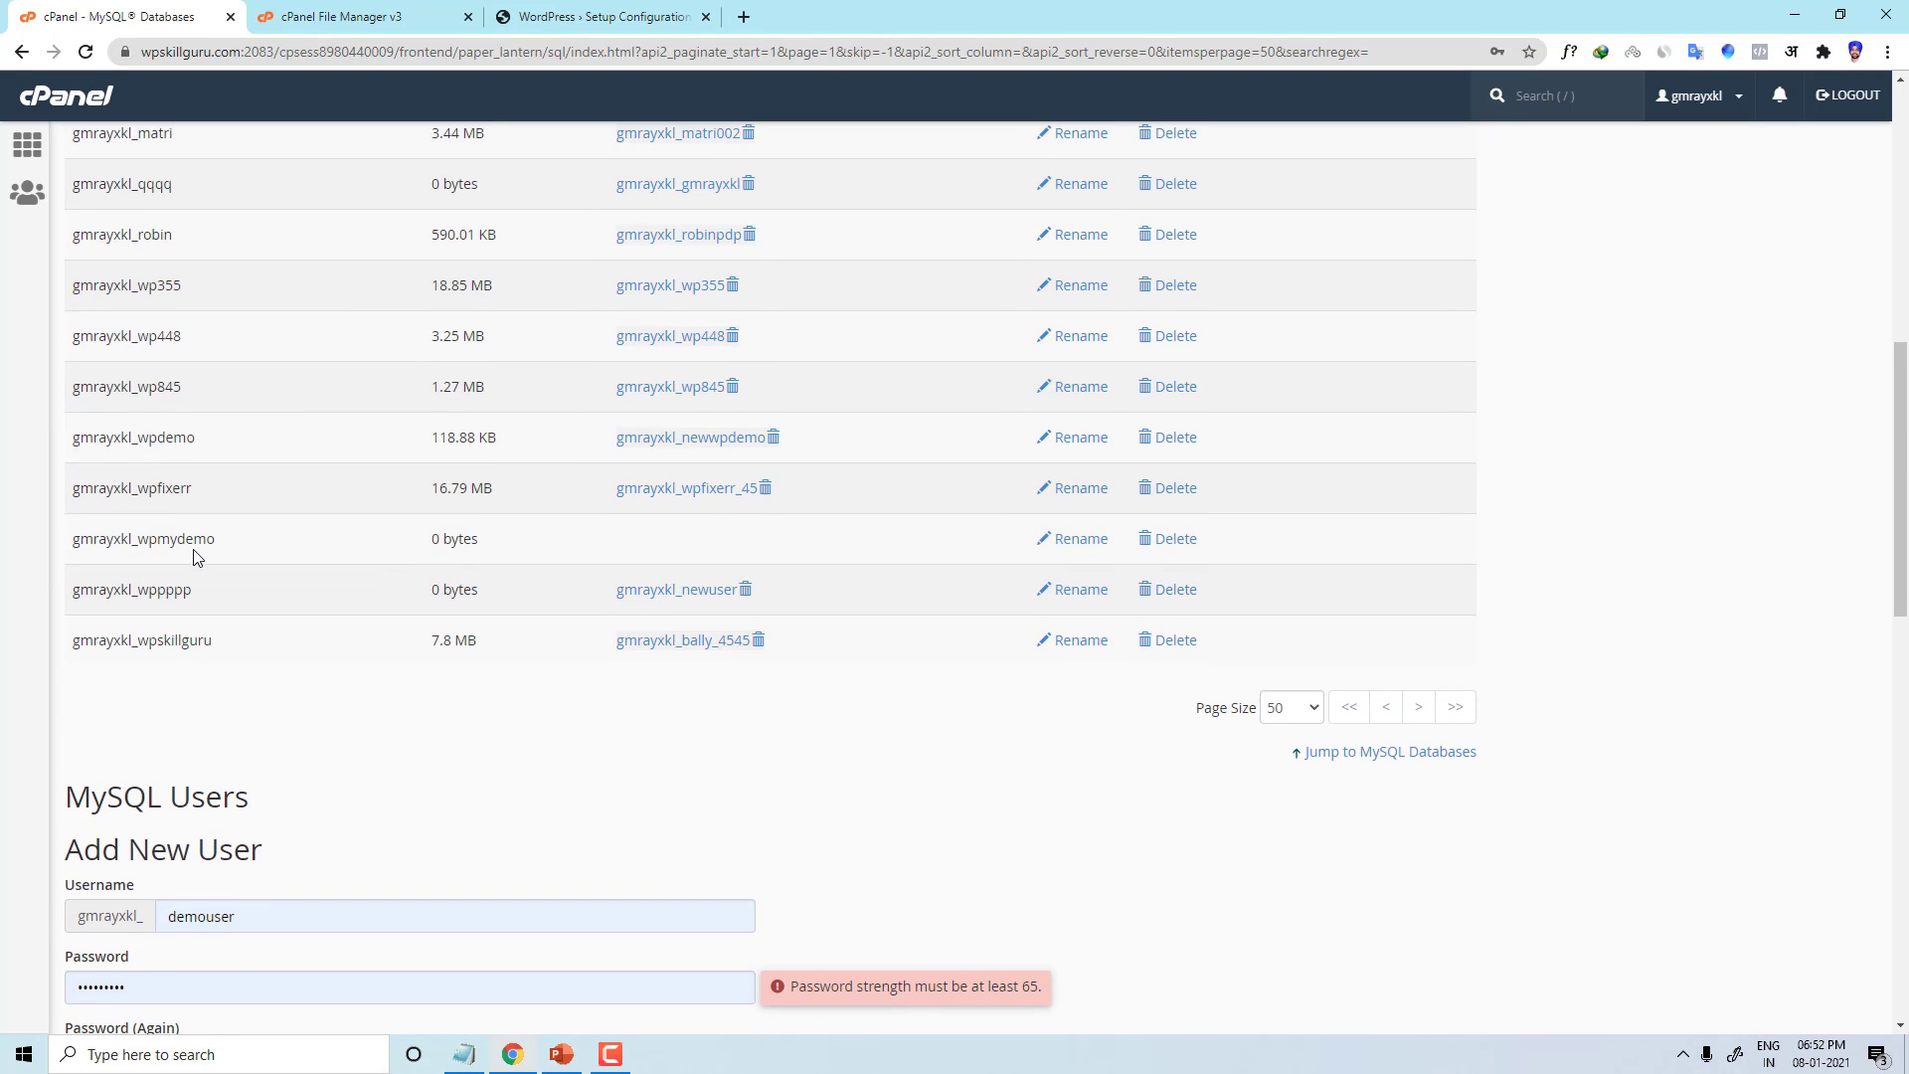
pyautogui.moveTo(249, 550); pyautogui.dragTo(69, 555)
pyautogui.hotkey('ctrl', 'c')
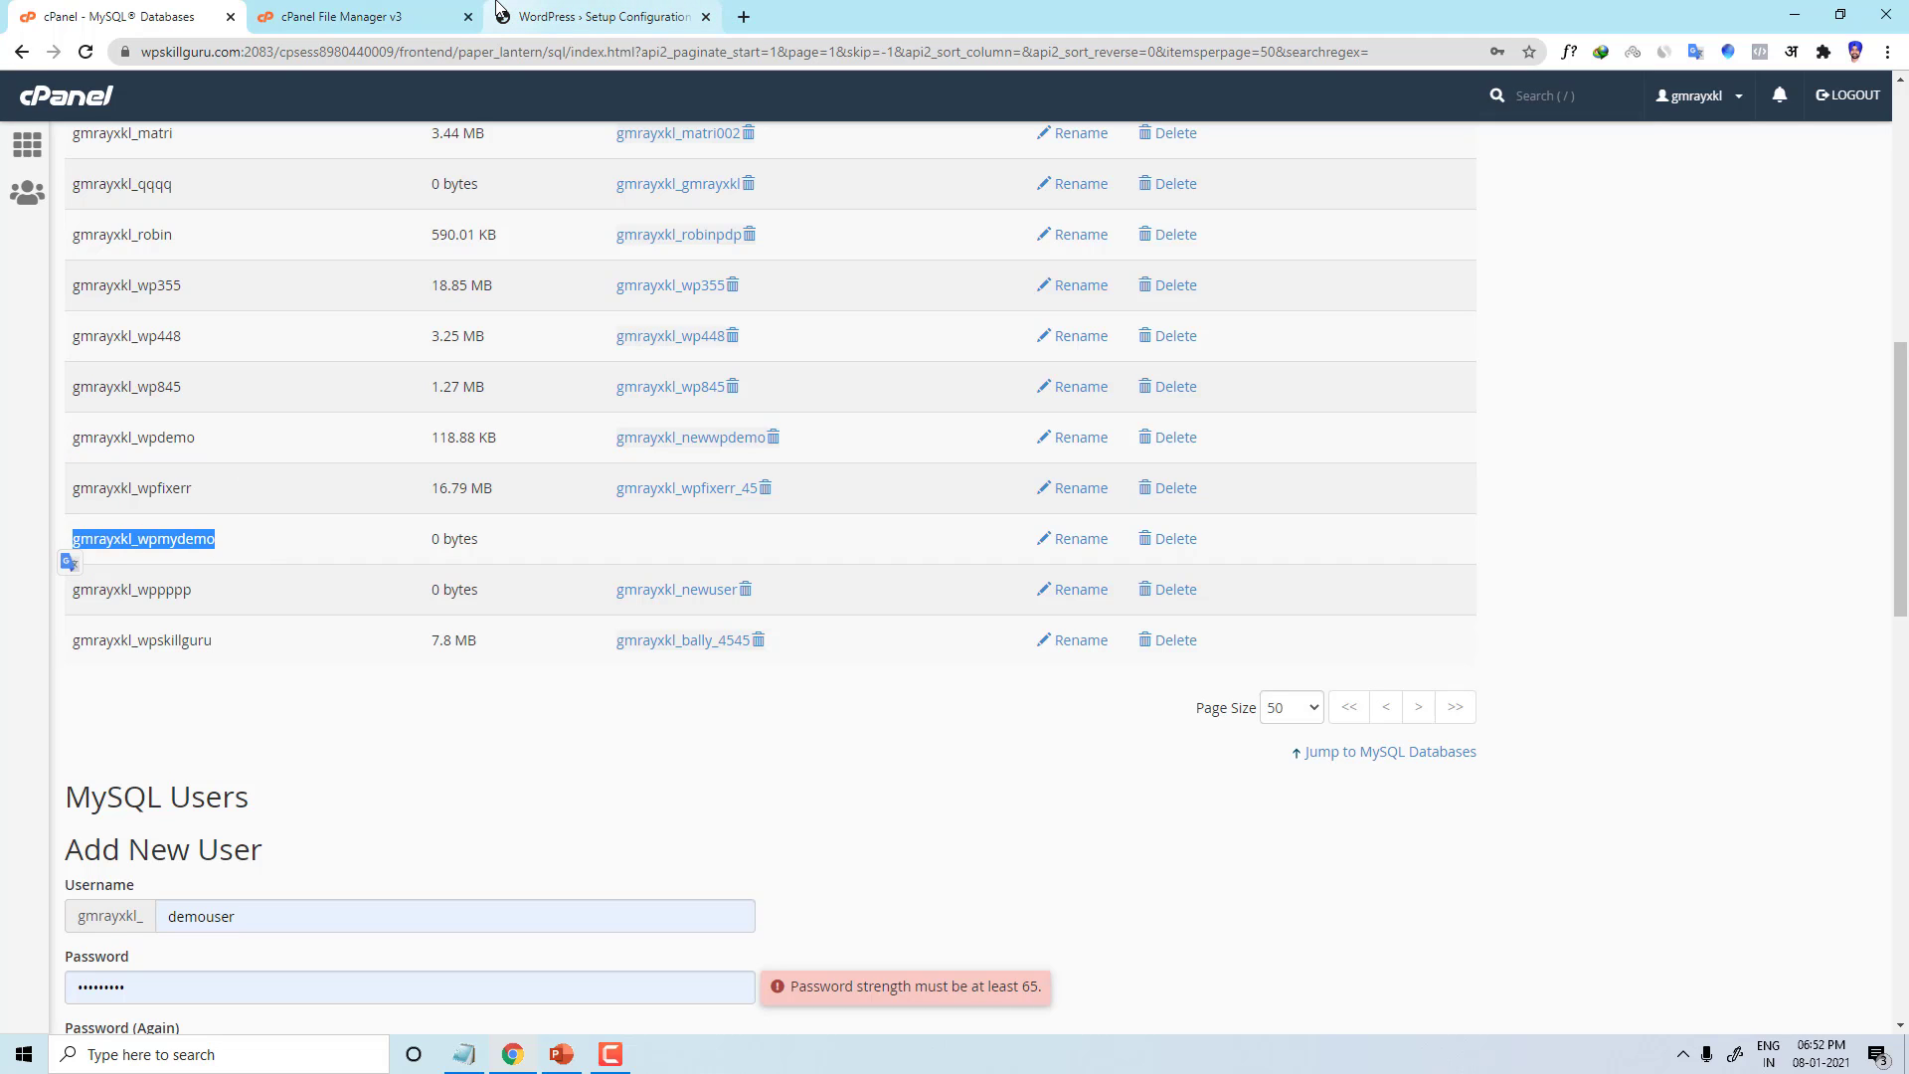
# Step: Paste the prefixed wpmydemo name into WordPress's Database Name, then reselect it in cPanel's list
pyautogui.click(341, 16)
pyautogui.click(561, 16)
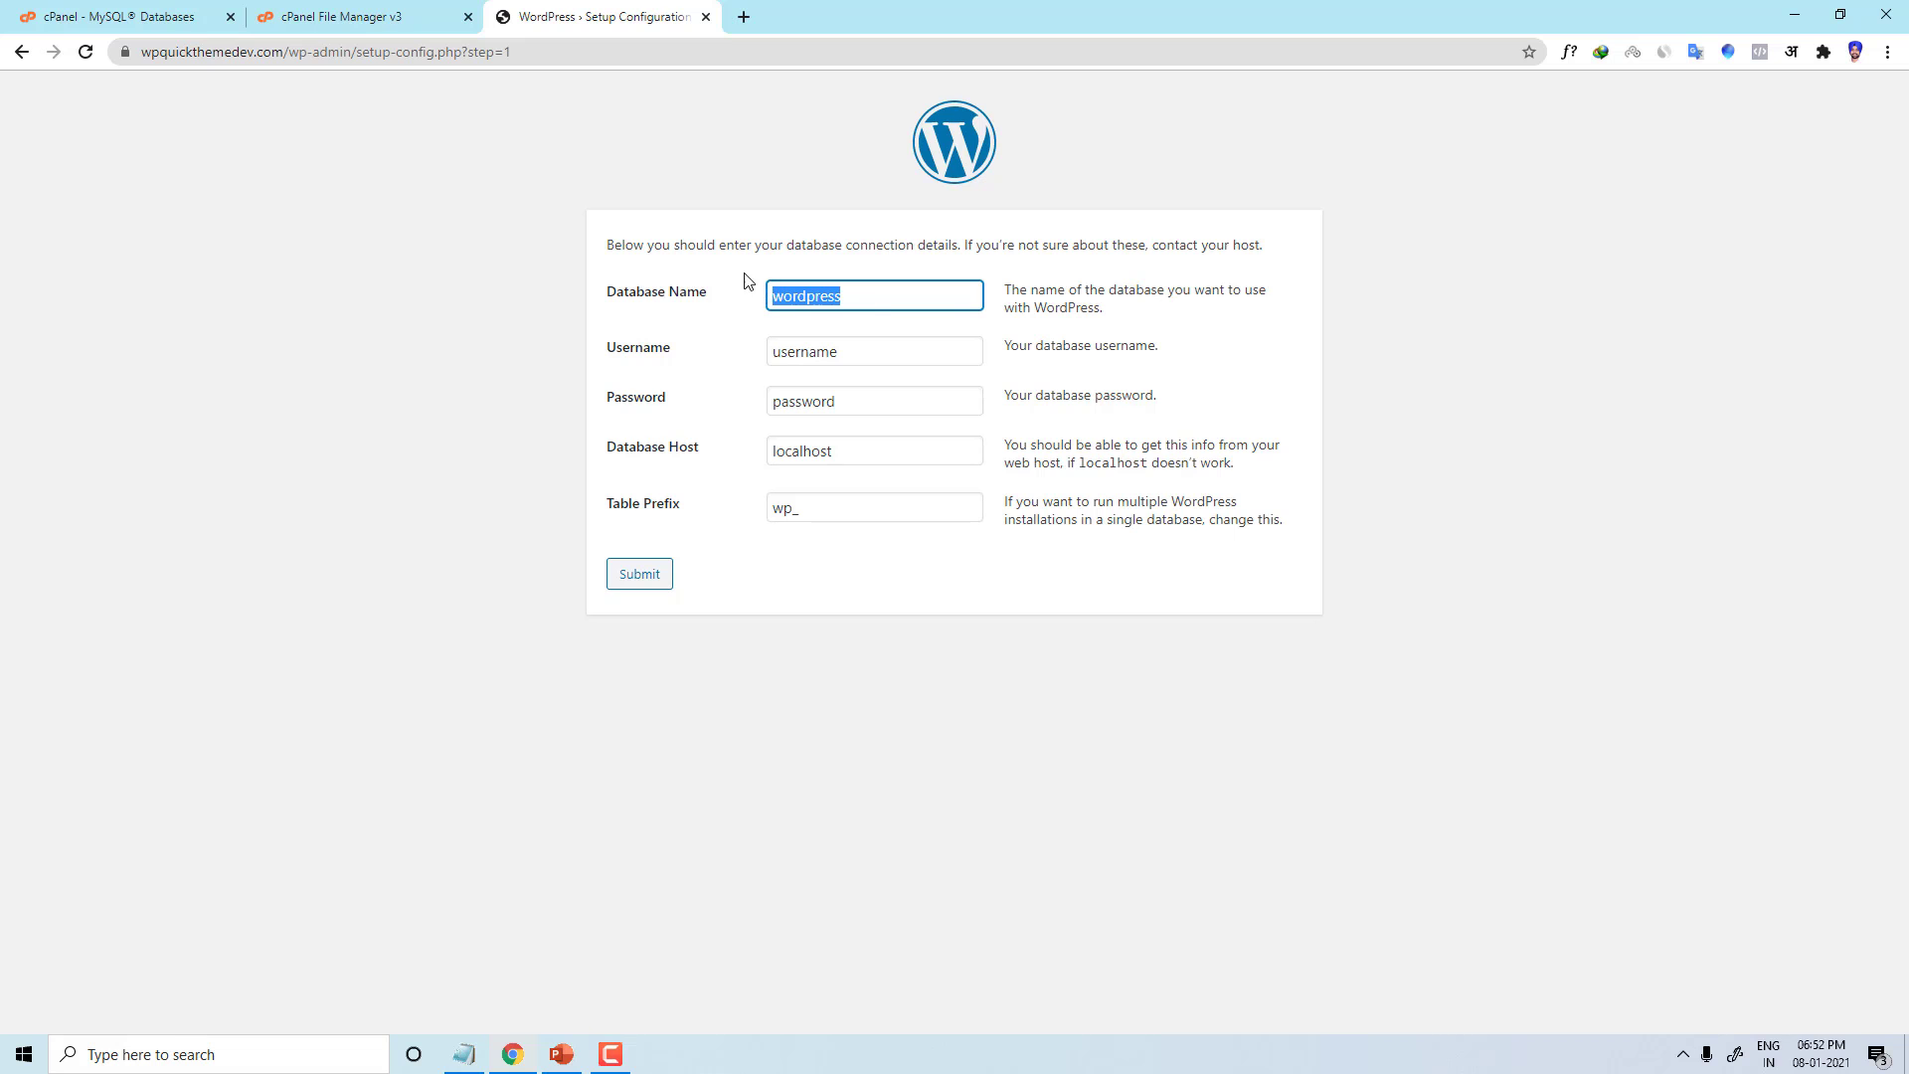
pyautogui.hotkey('ctrl', 'v')
pyautogui.click(358, 16)
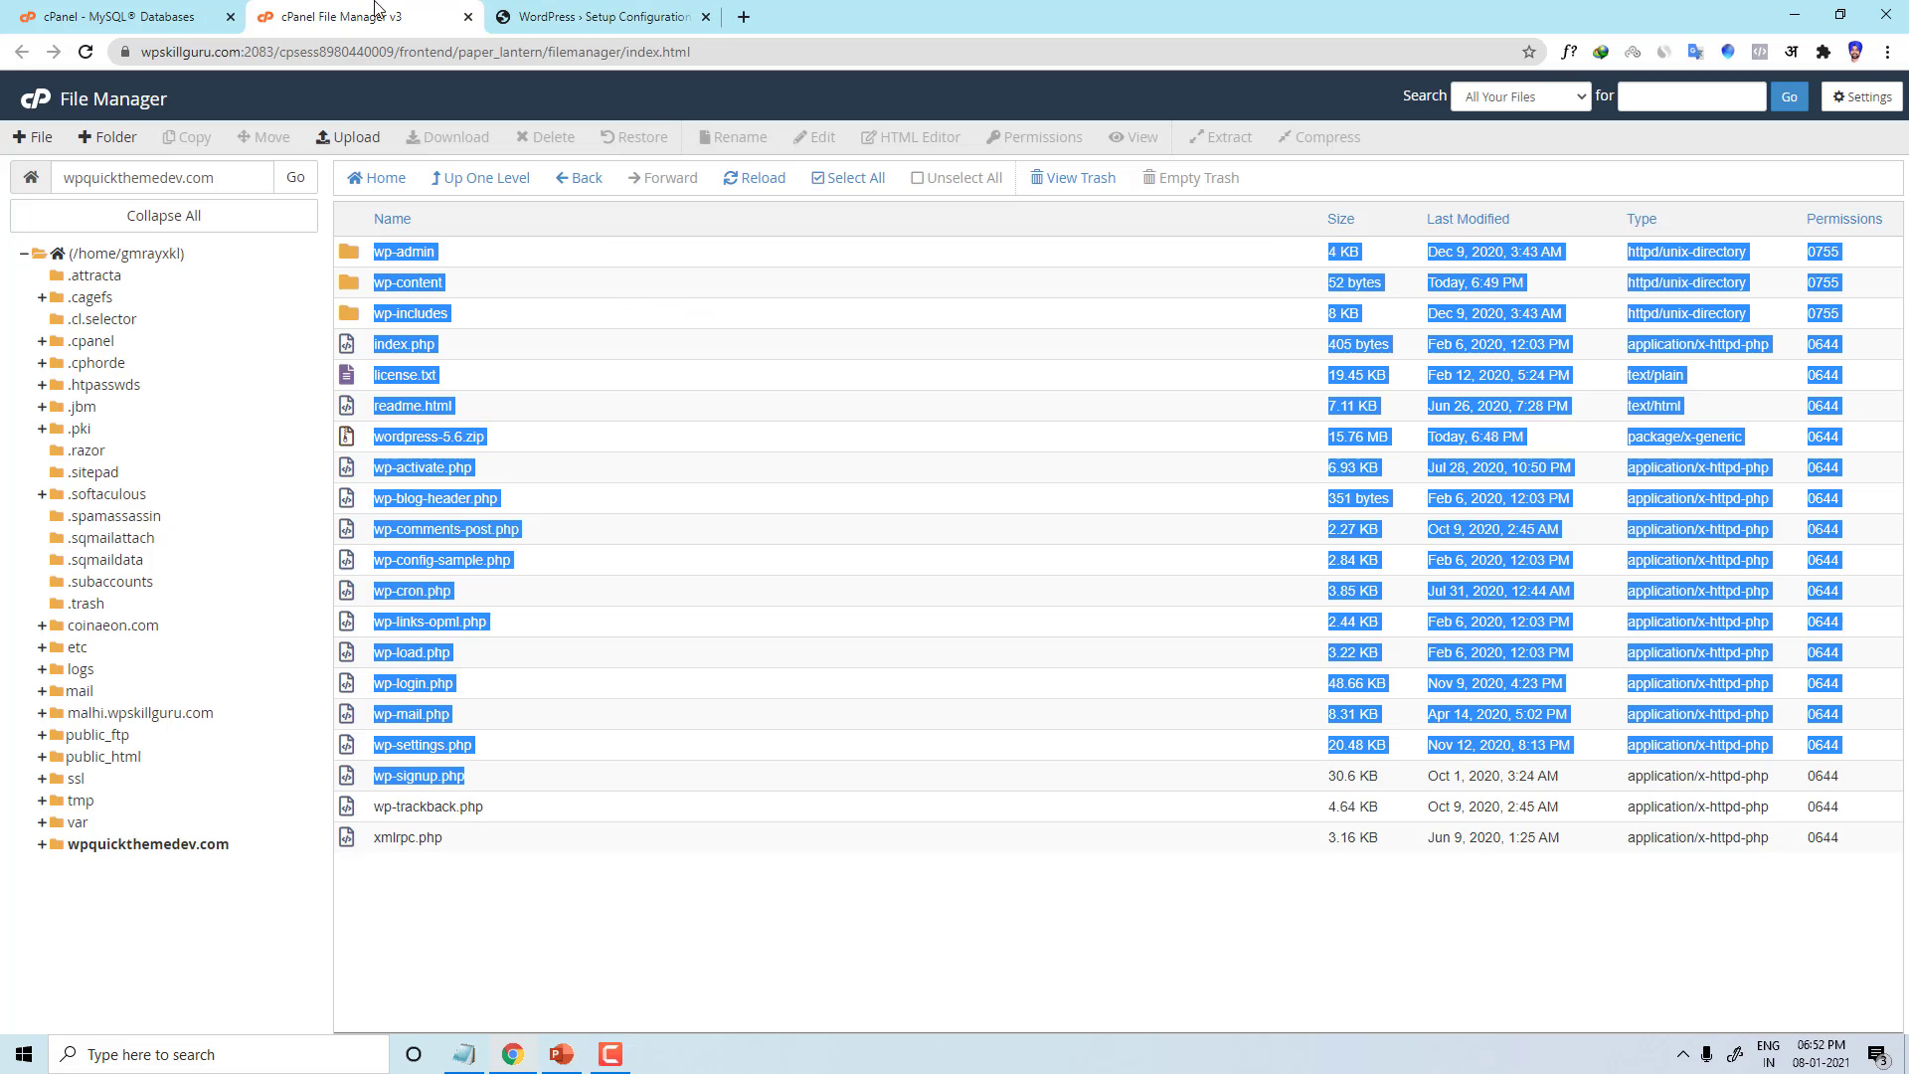
pyautogui.click(115, 15)
pyautogui.click(221, 733)
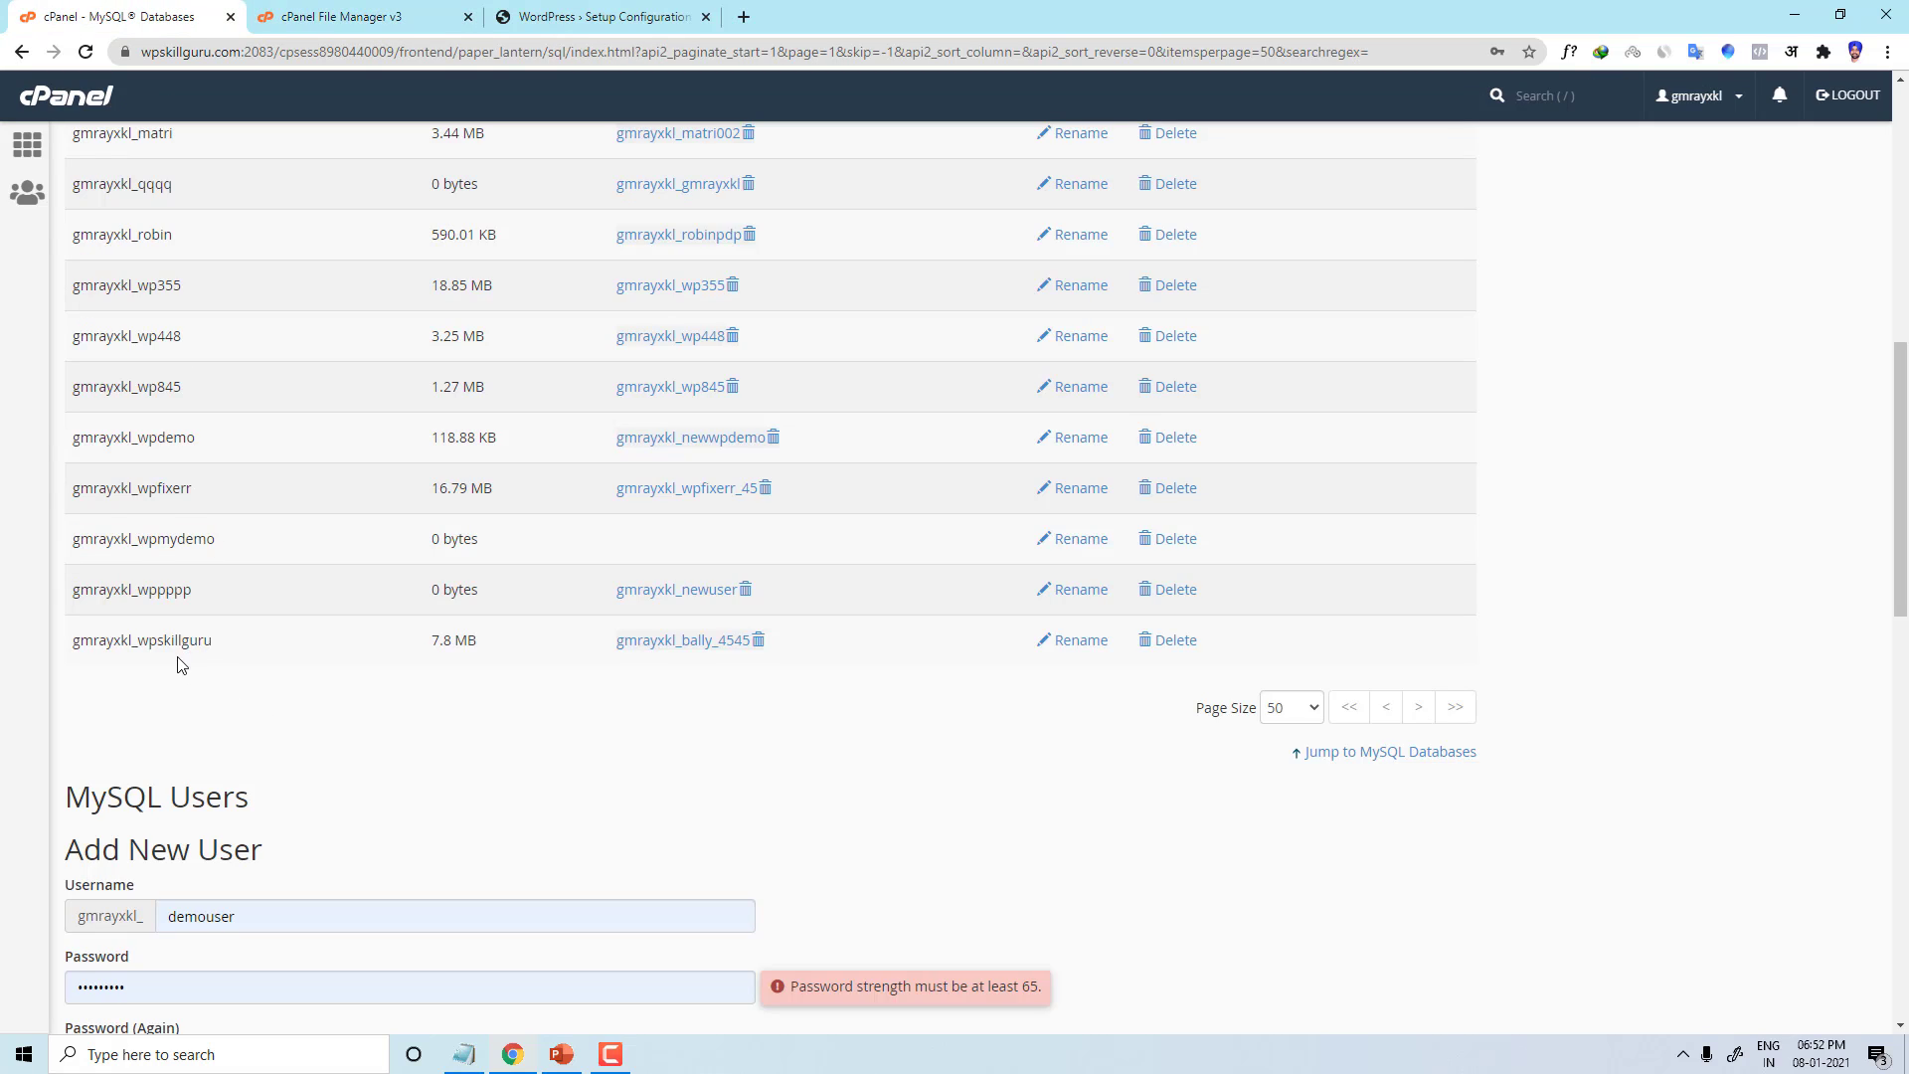
pyautogui.doubleClick(171, 534)
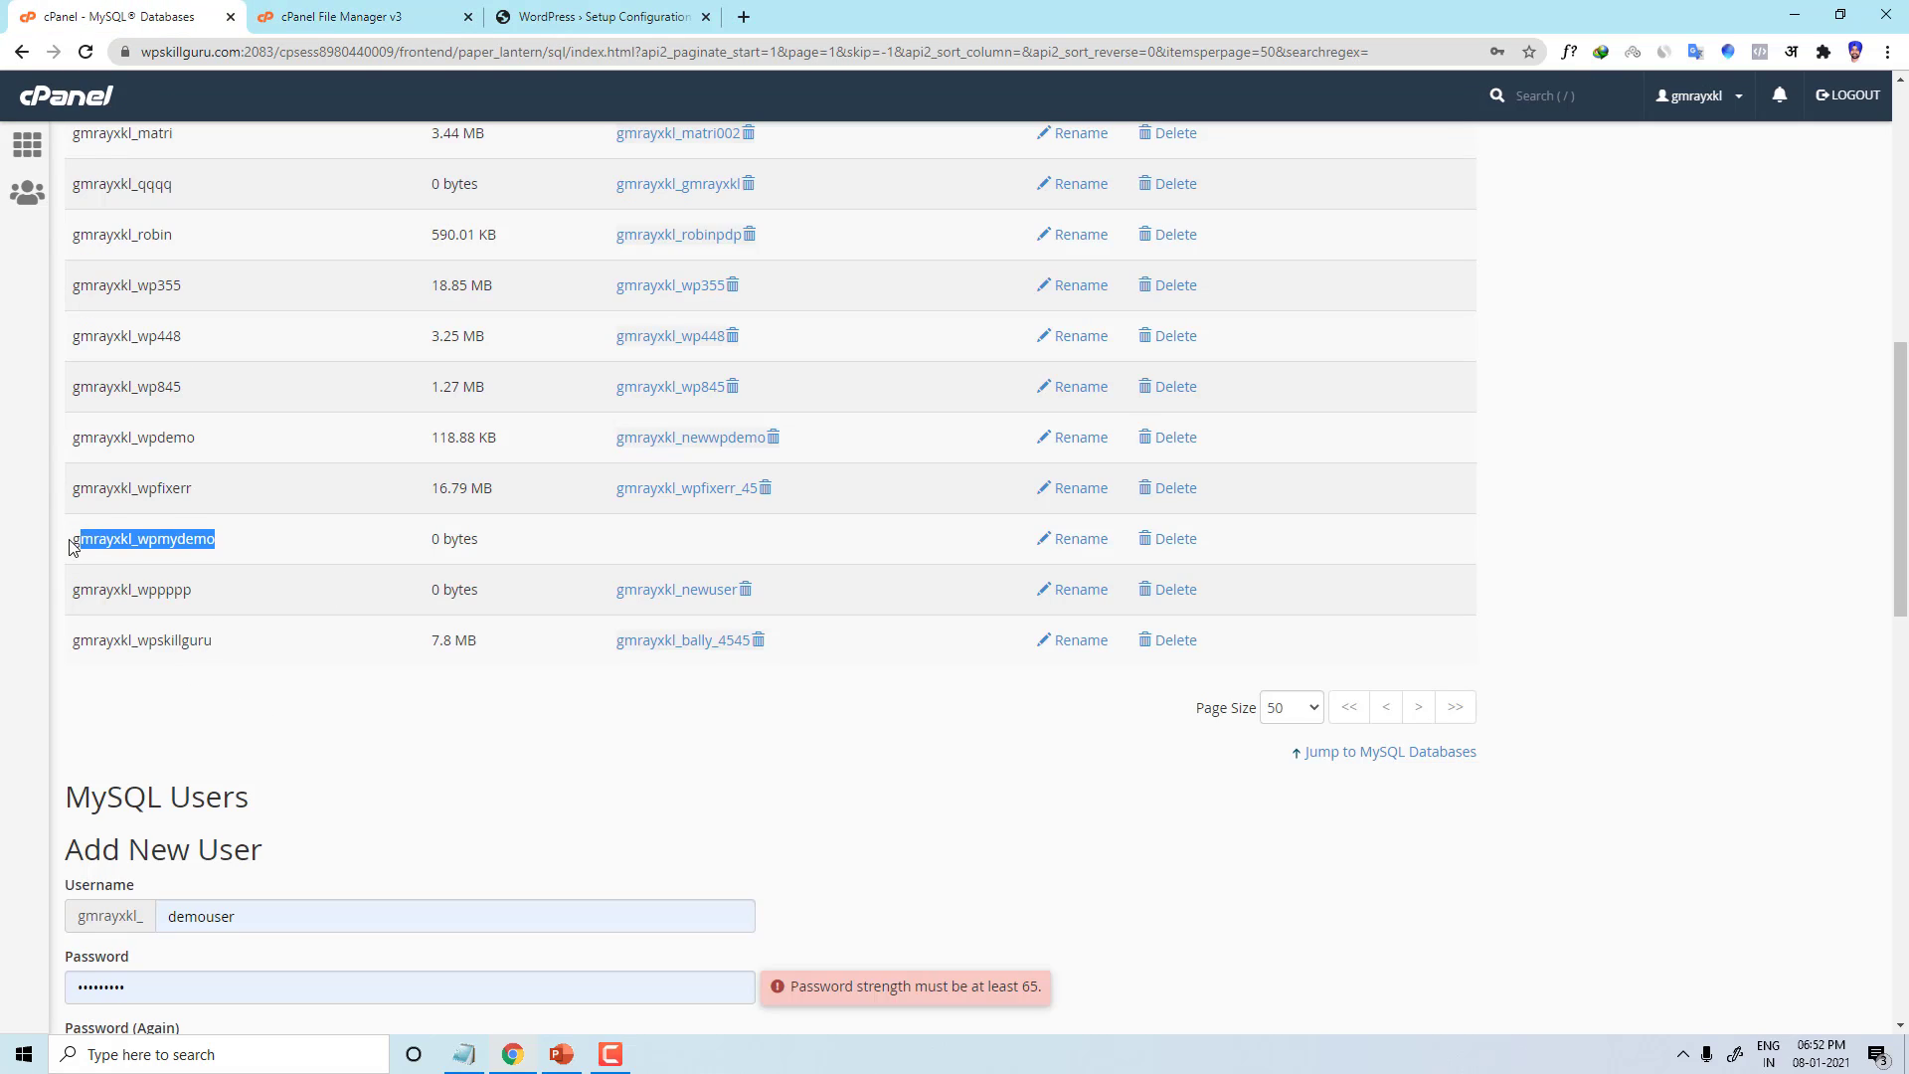
pyautogui.click(497, 10)
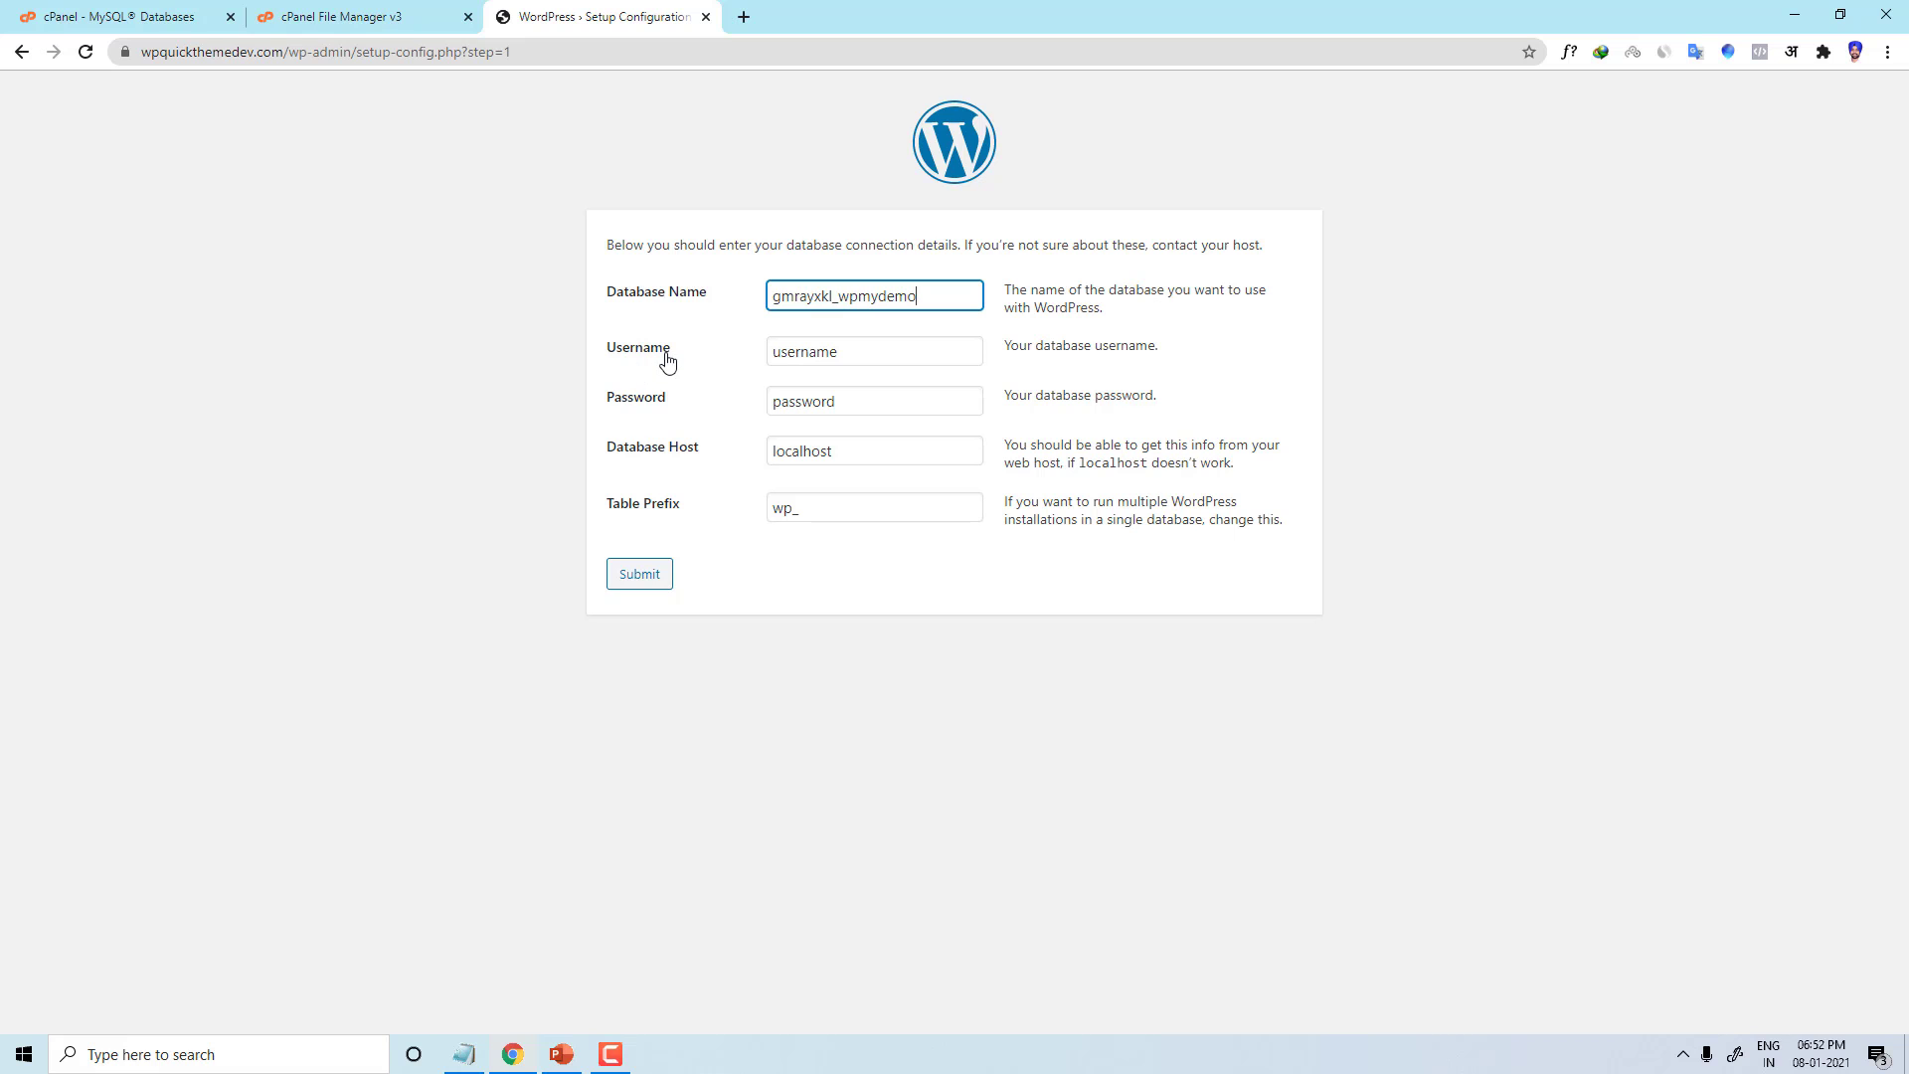
pyautogui.click(343, 12)
# Step: Under Add New User, replace the prefilled demouser username with wppmyuser
pyautogui.click(113, 12)
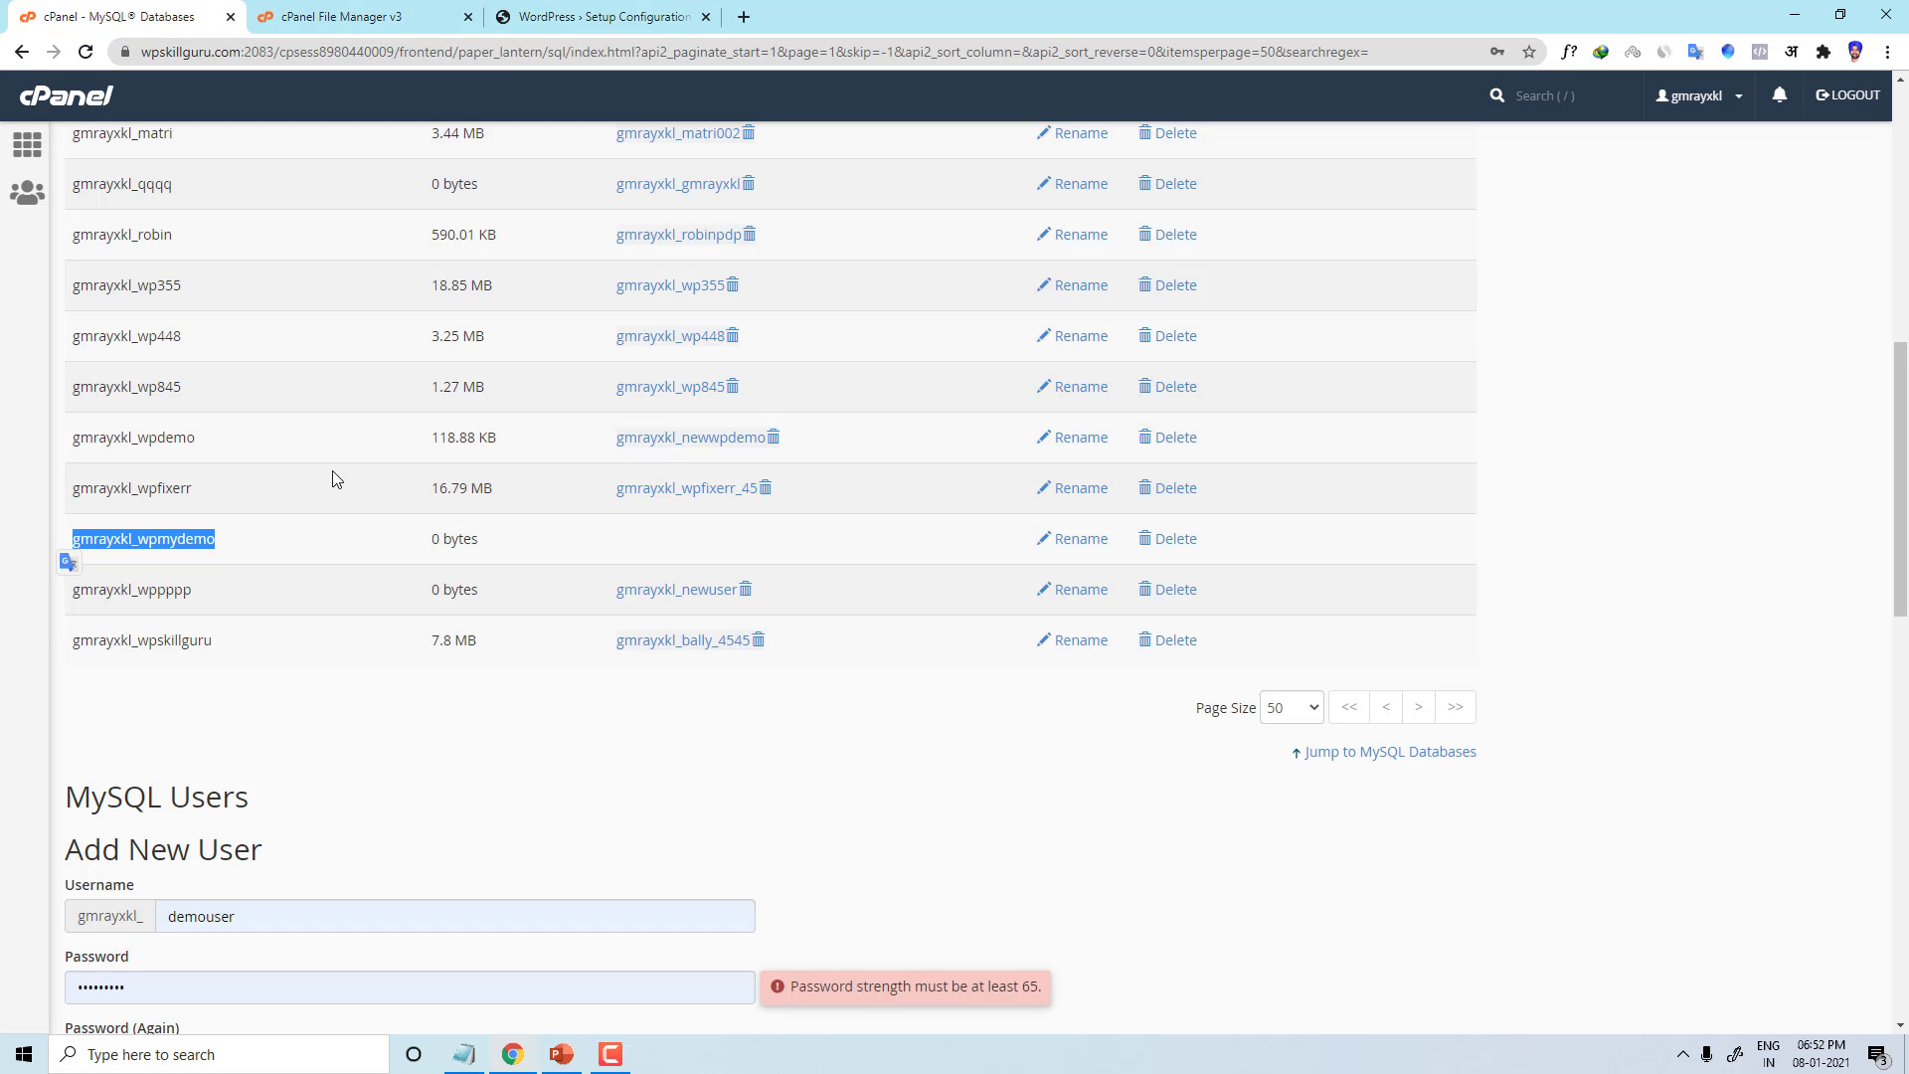
pyautogui.scroll(-4, 335, 677)
pyautogui.moveTo(280, 458); pyautogui.dragTo(62, 446)
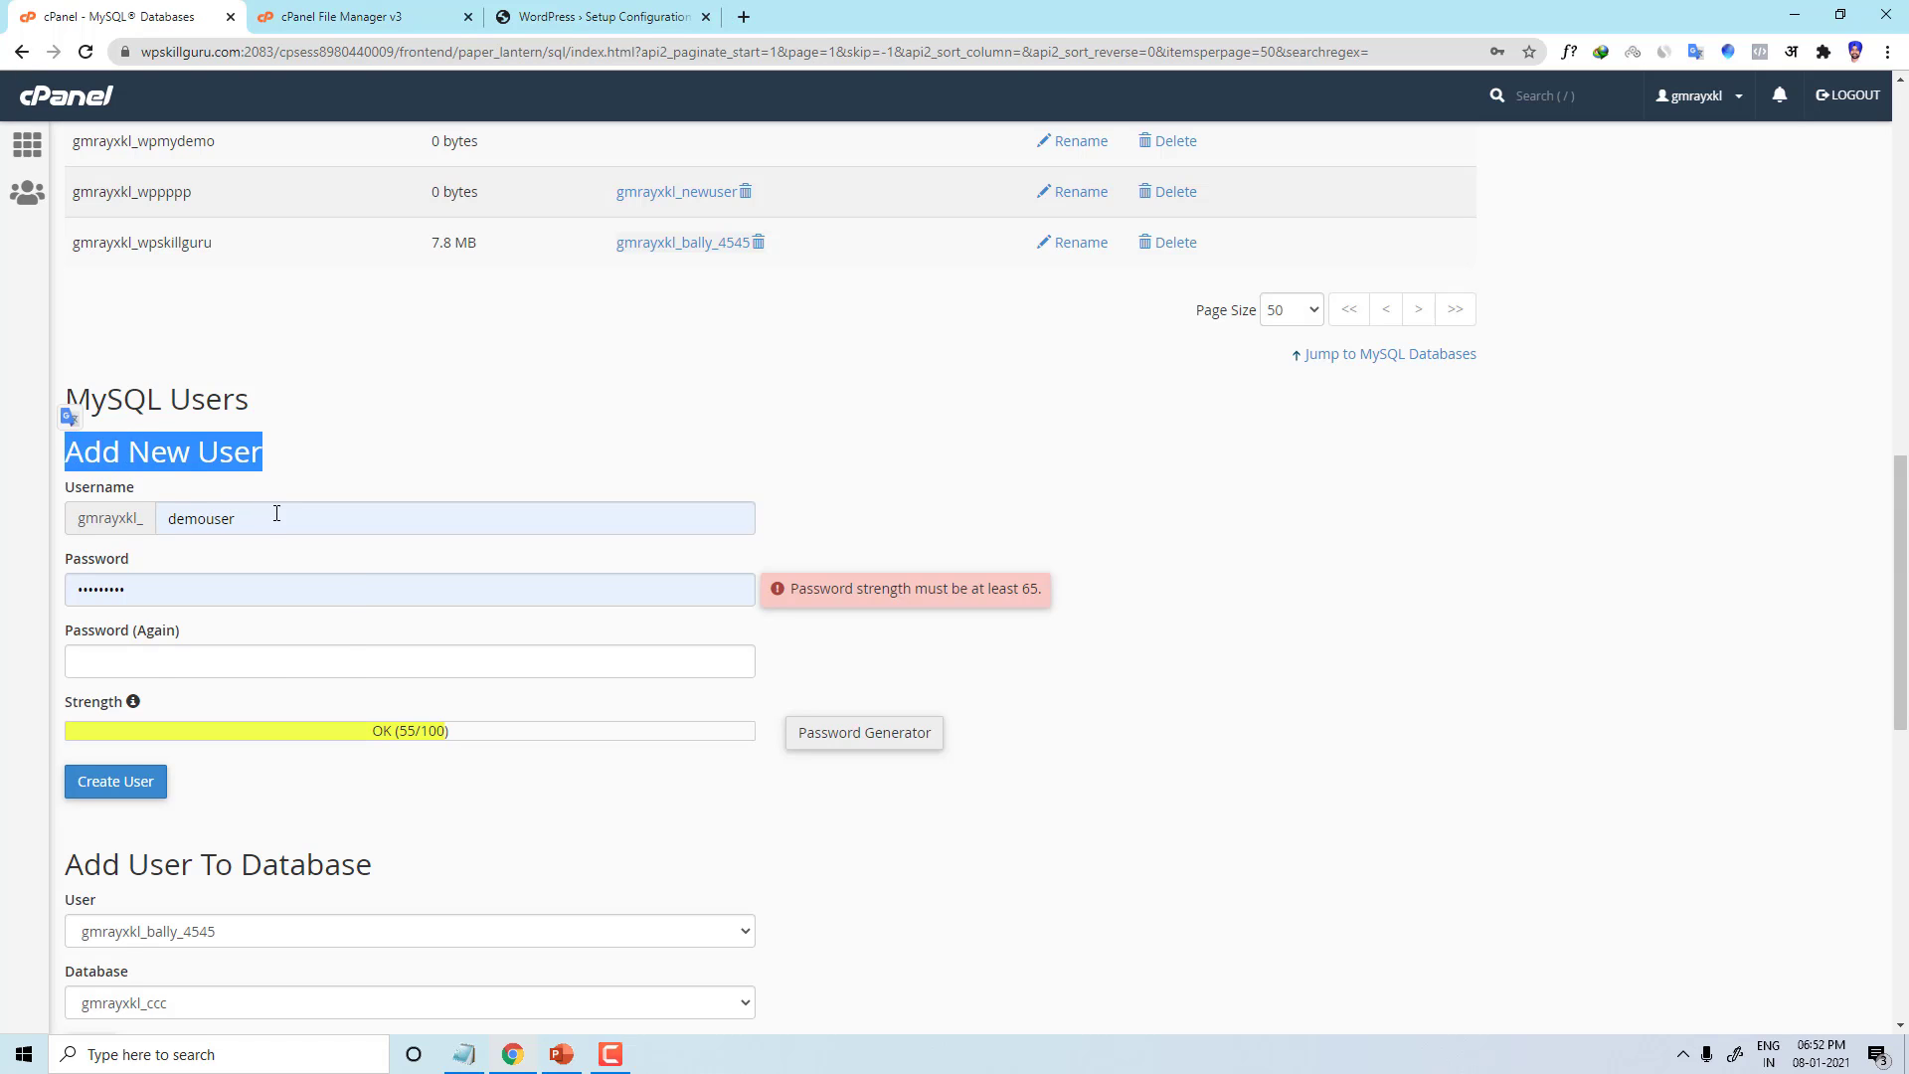
pyautogui.doubleClick(186, 520)
pyautogui.press('BackSpace')
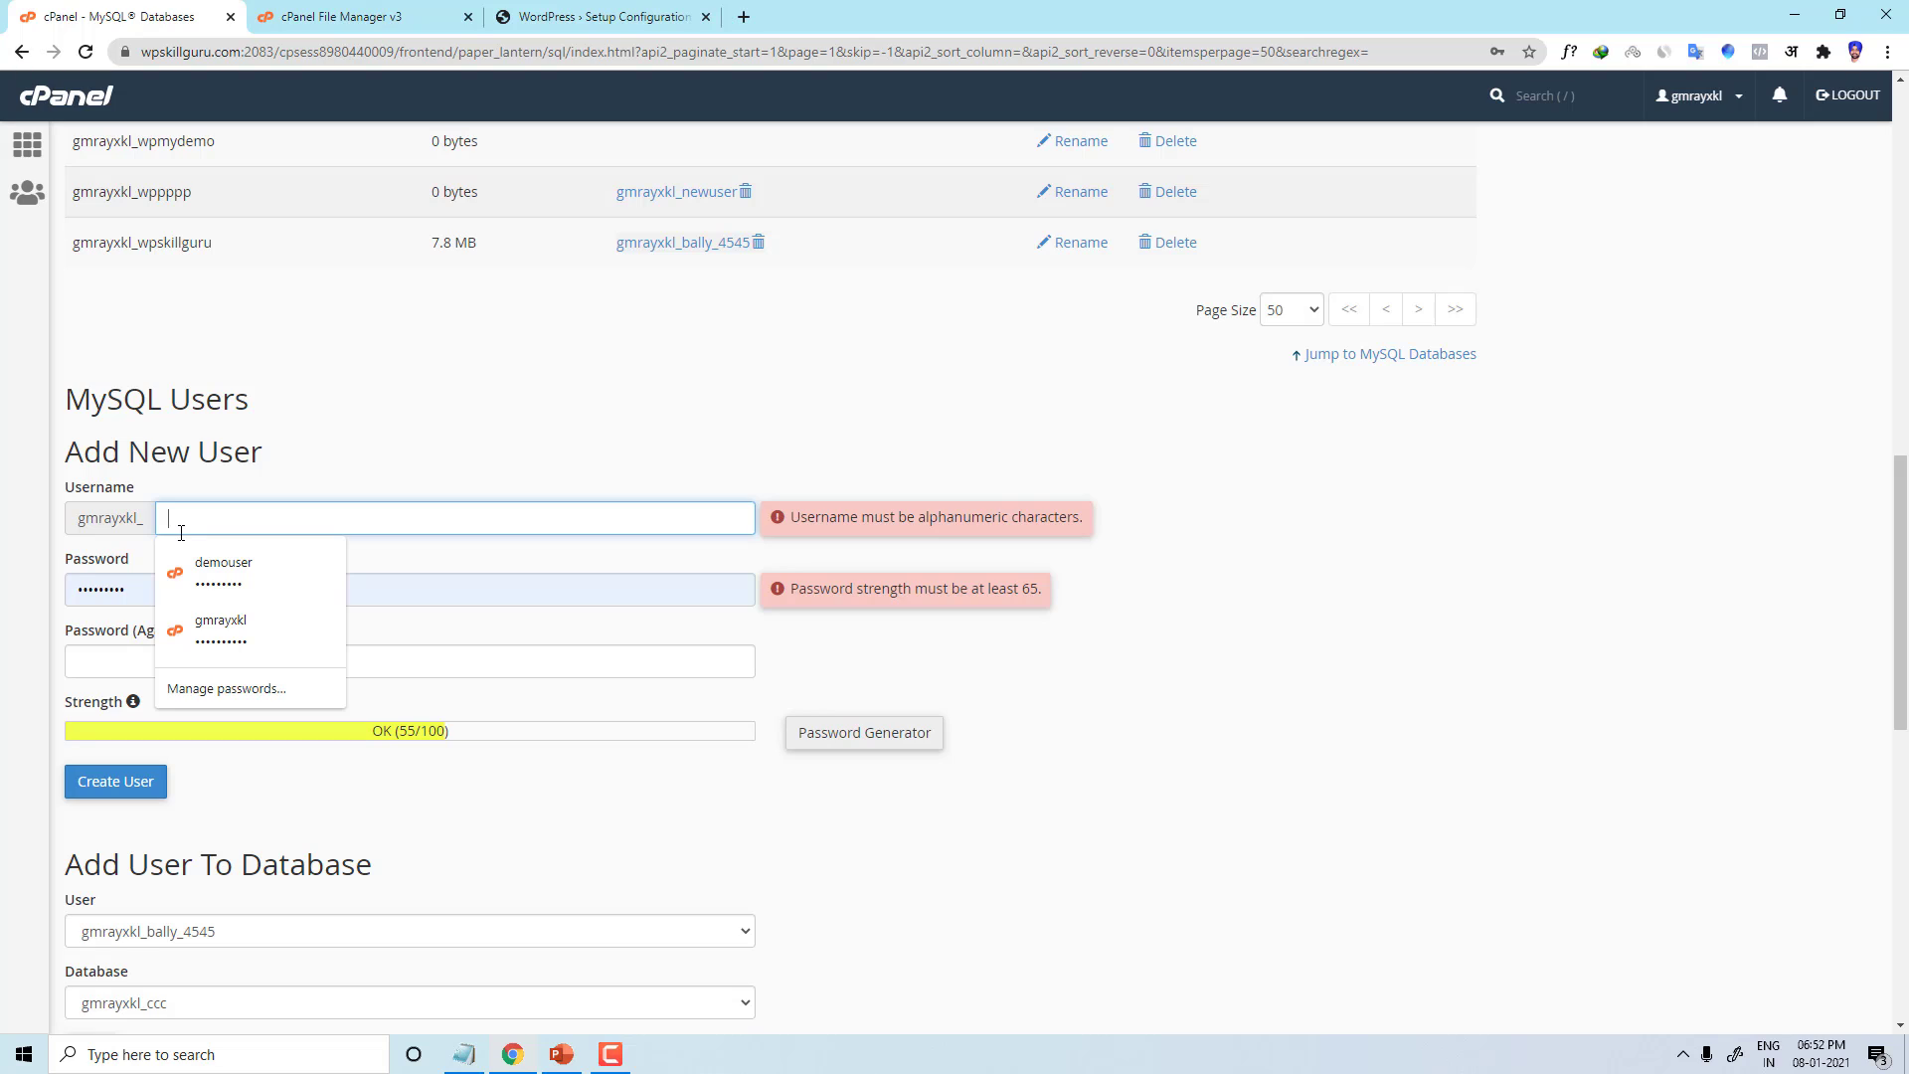
pyautogui.write('wppmyuser')
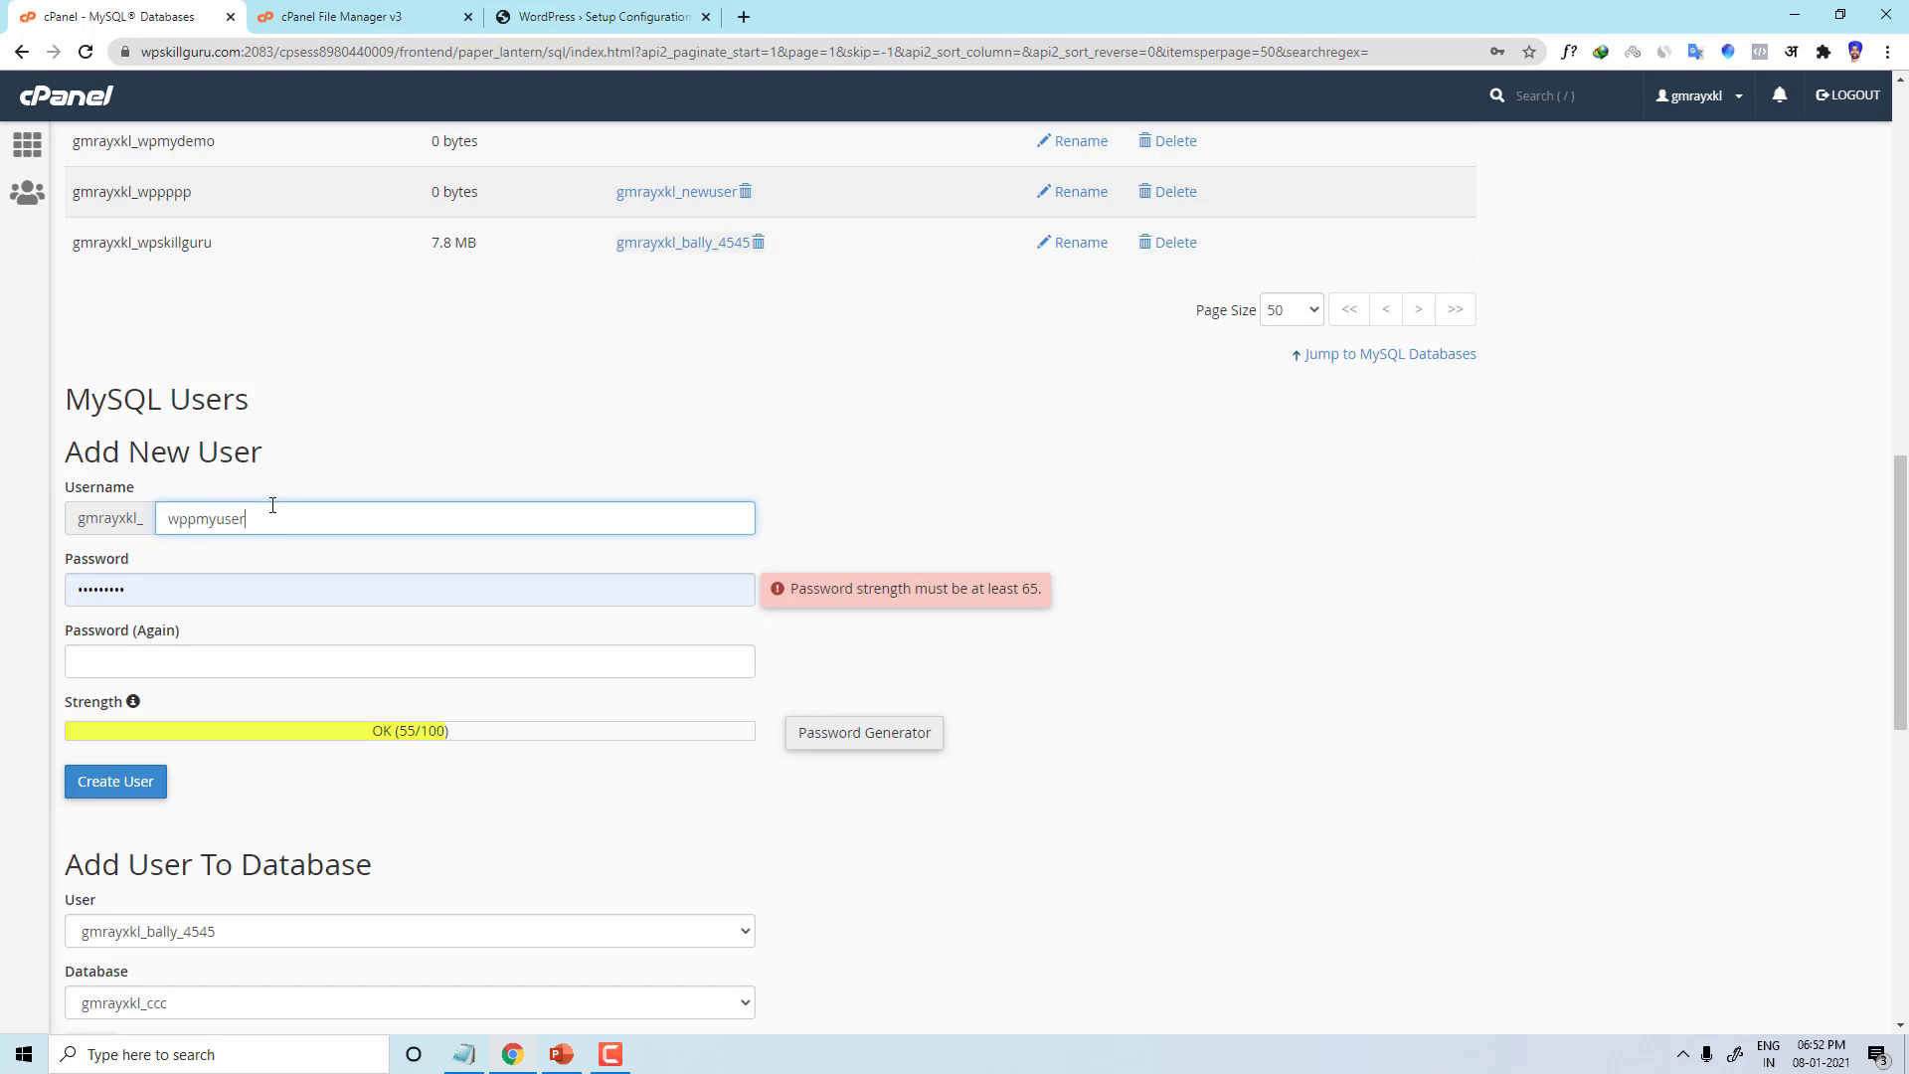
# Step: Fill both password fields with a very strong generated password
pyautogui.doubleClick(258, 577)
pyautogui.press('BackSpace')
pyautogui.click(1051, 804)
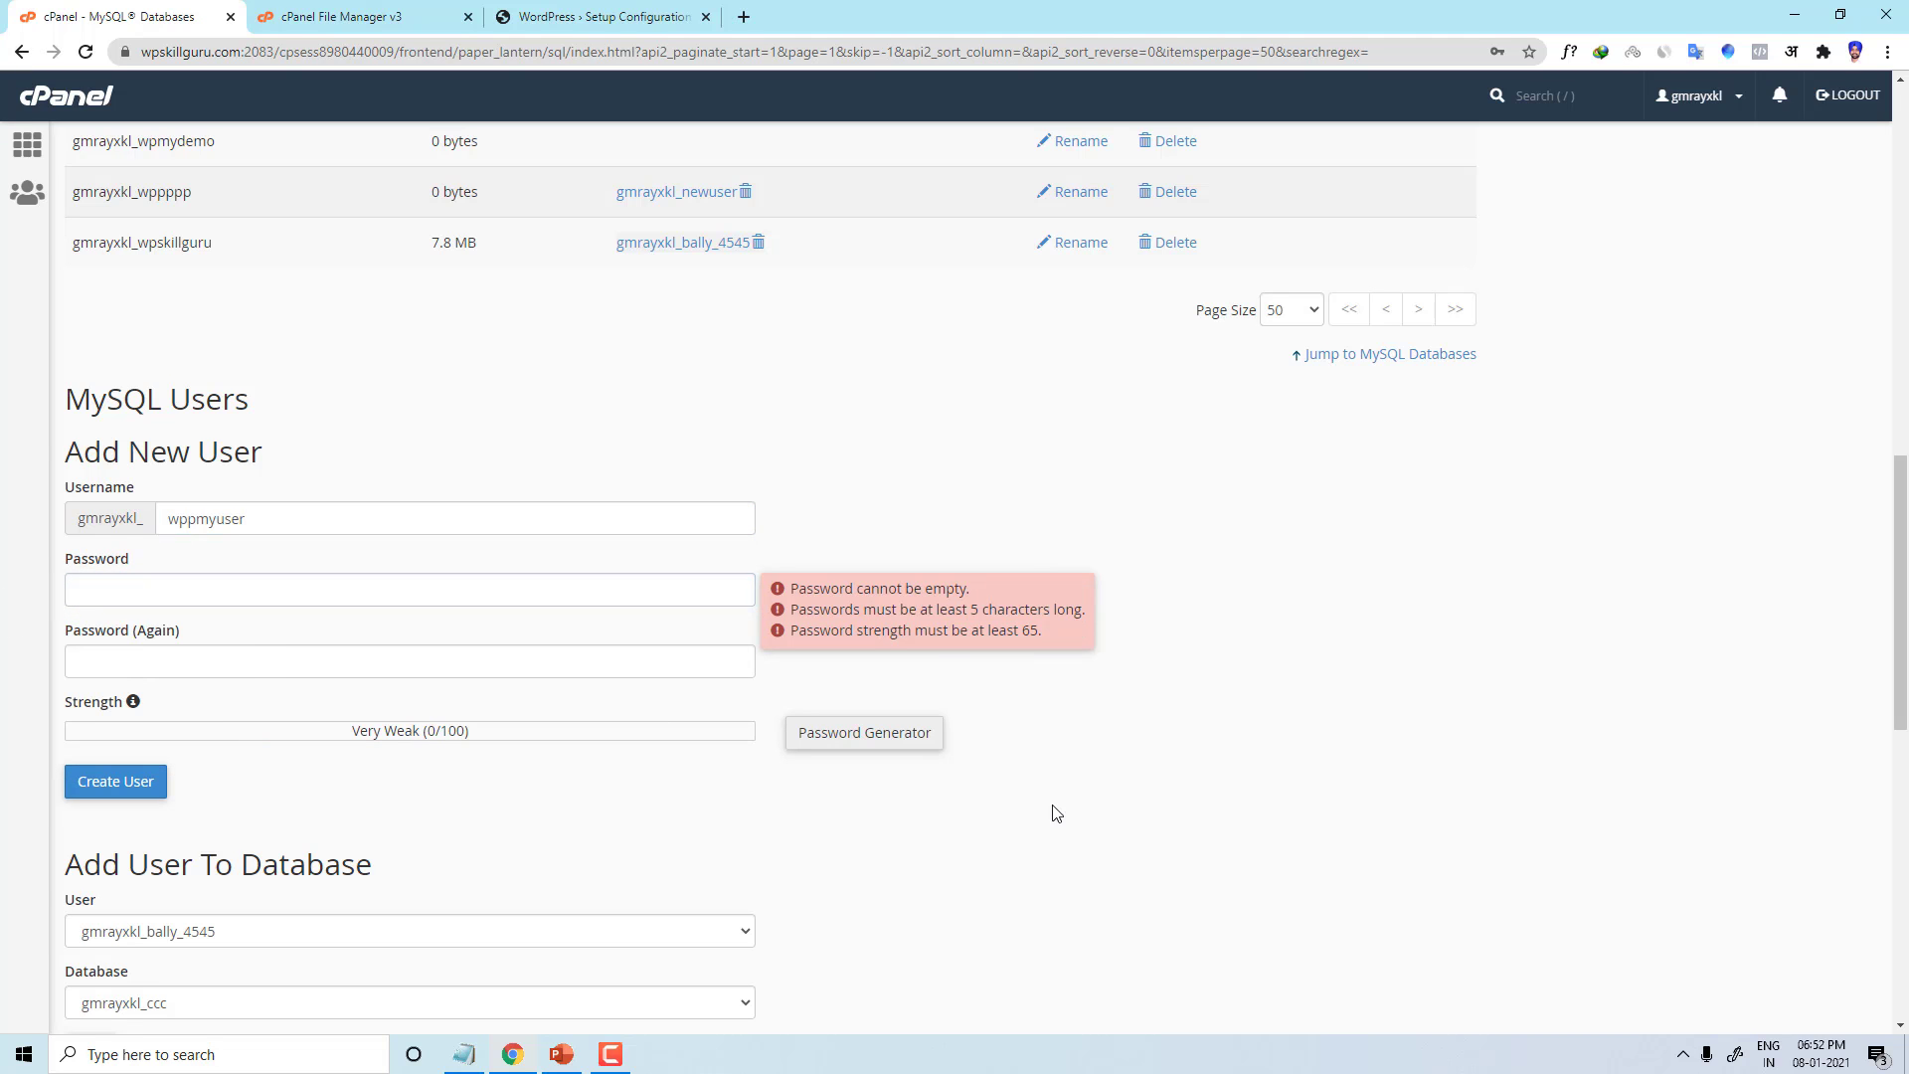
pyautogui.click(881, 748)
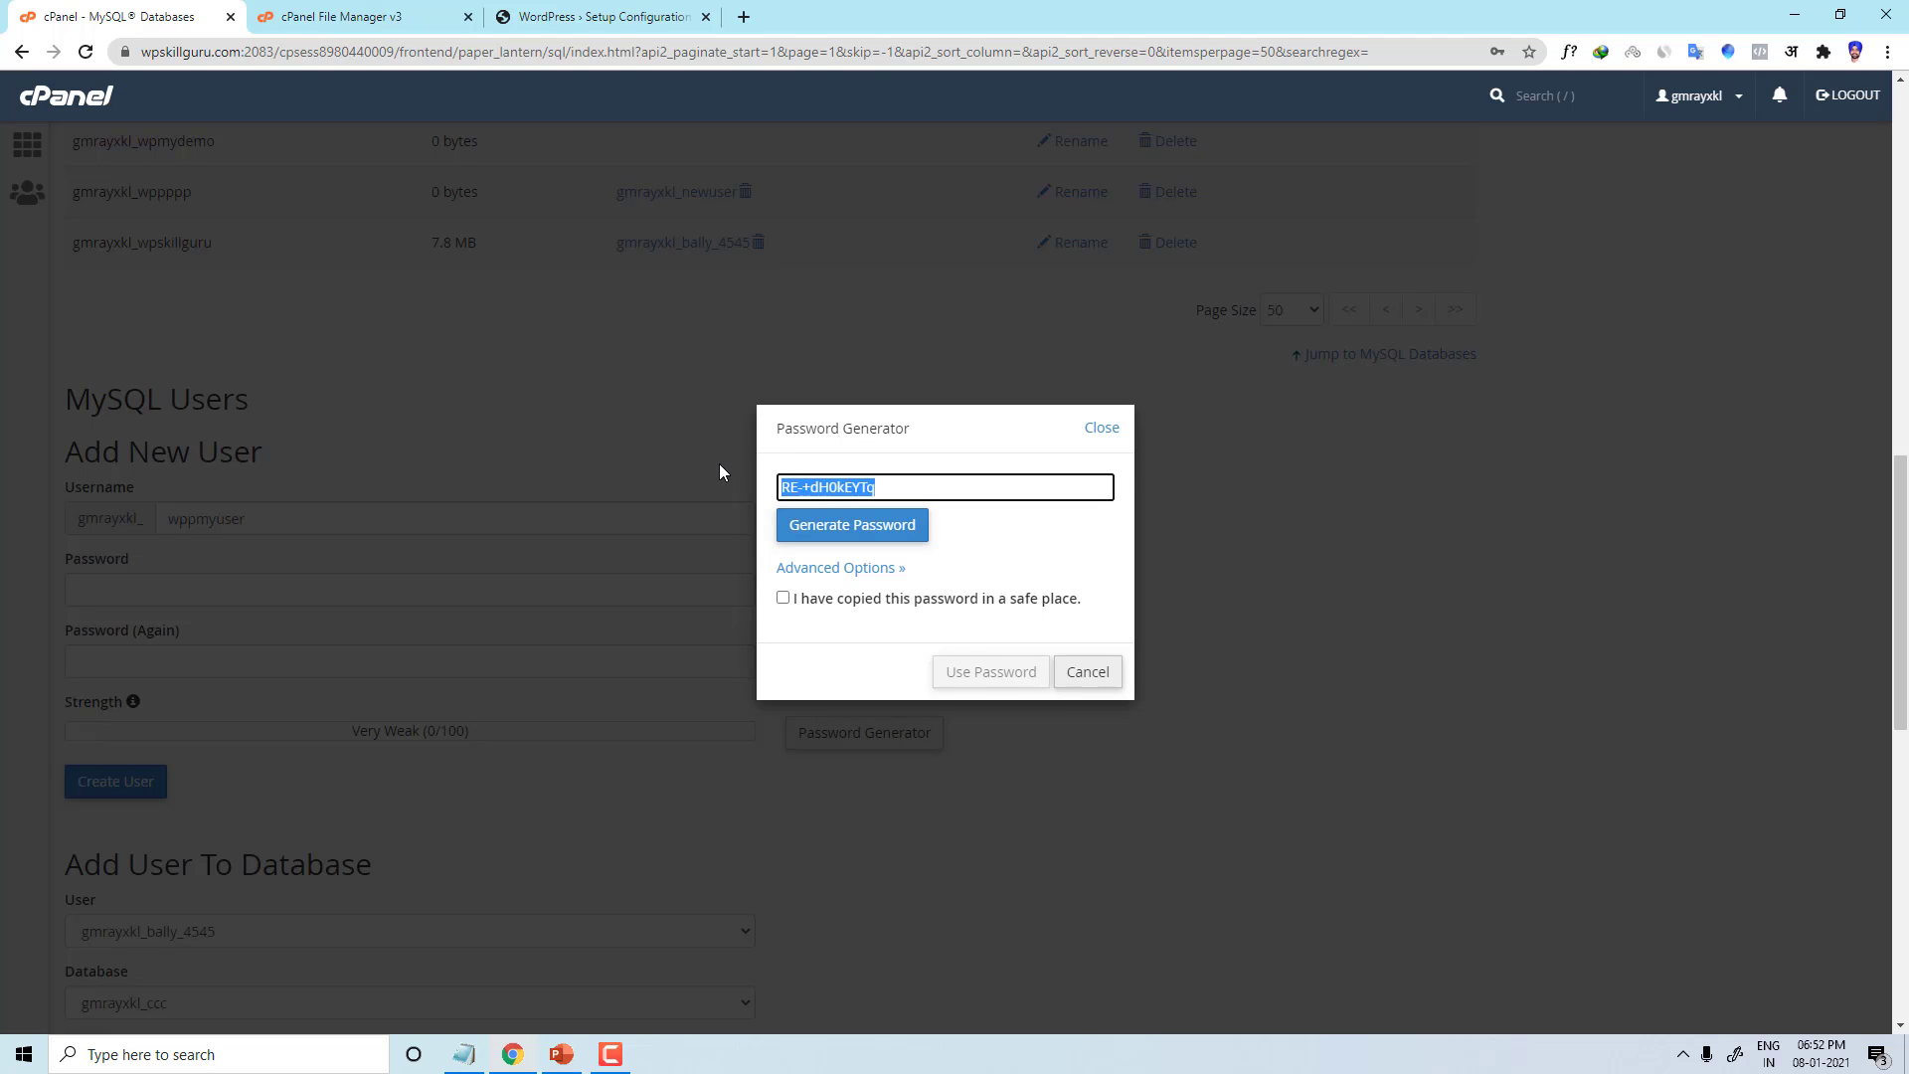
pyautogui.click(782, 597)
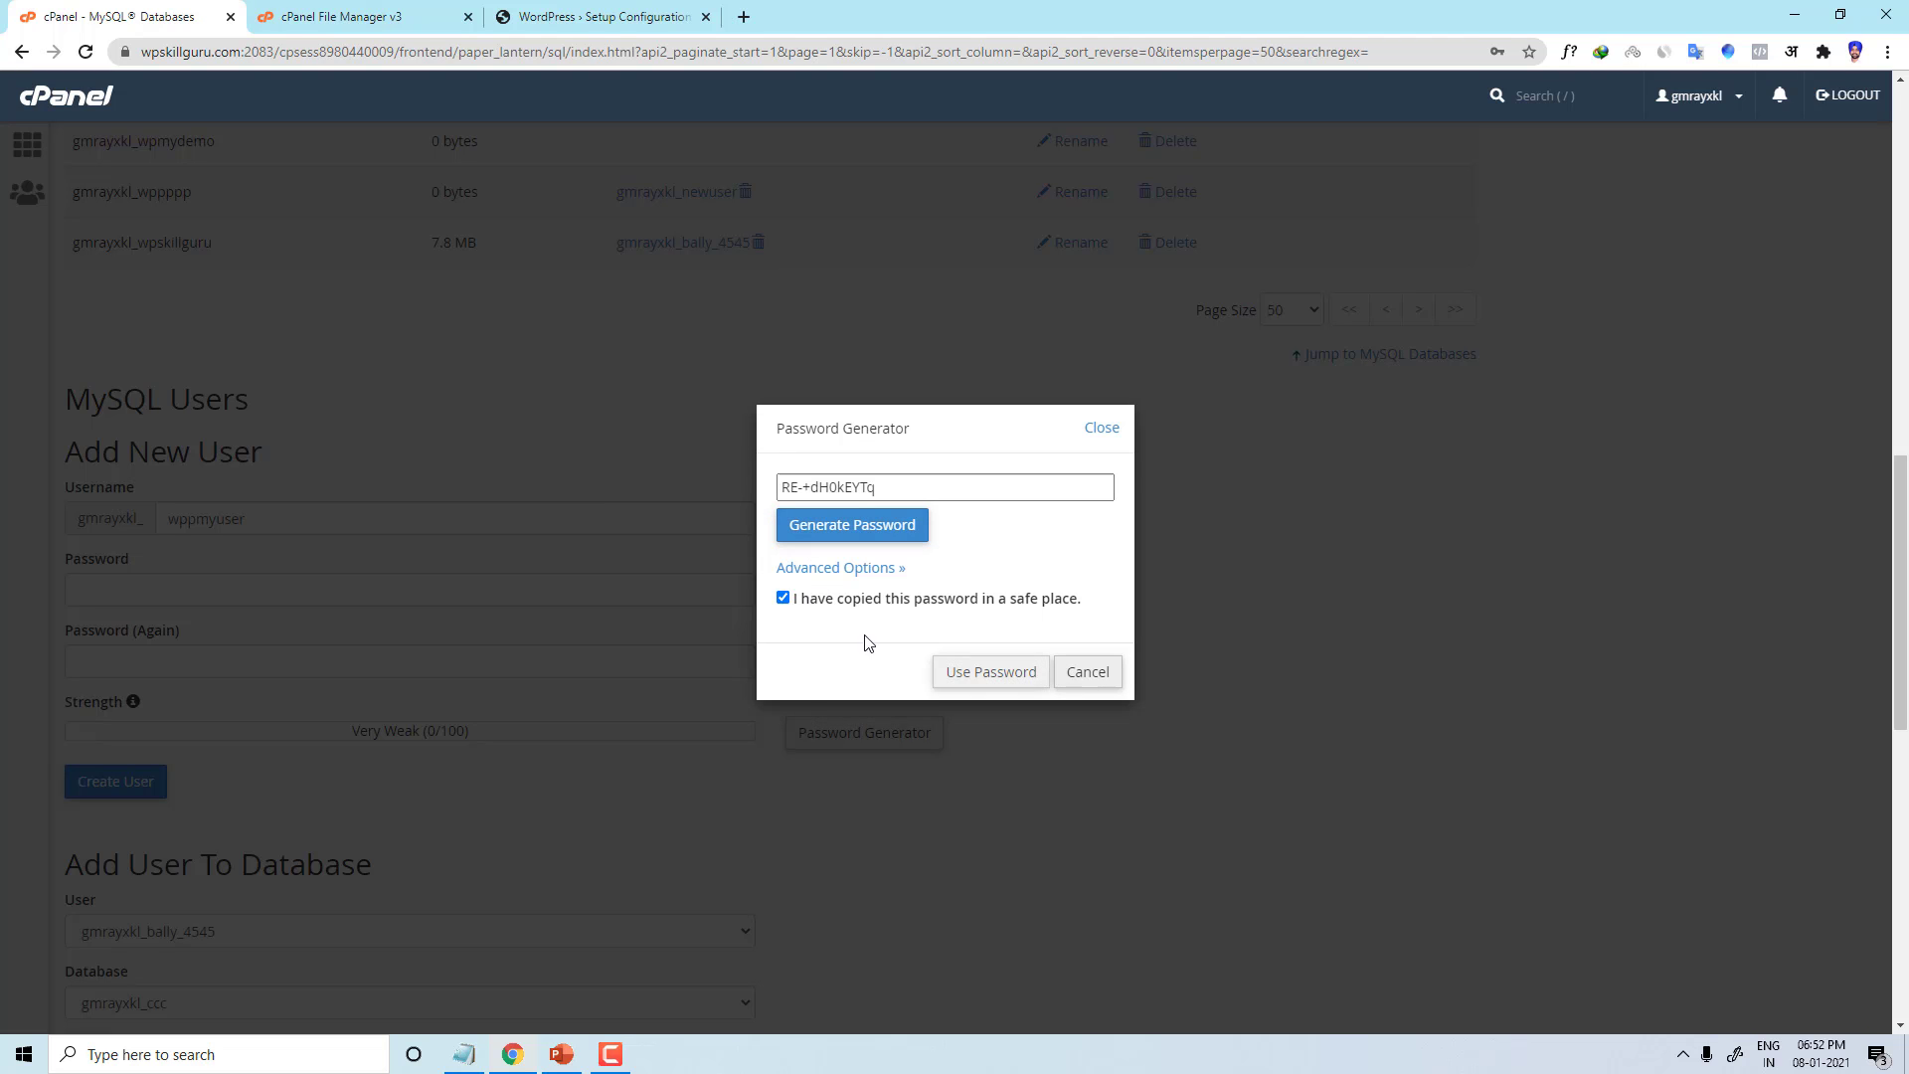
pyautogui.click(968, 674)
# Step: Paste the generated password into the WordPress setup Password field
pyautogui.click(636, 15)
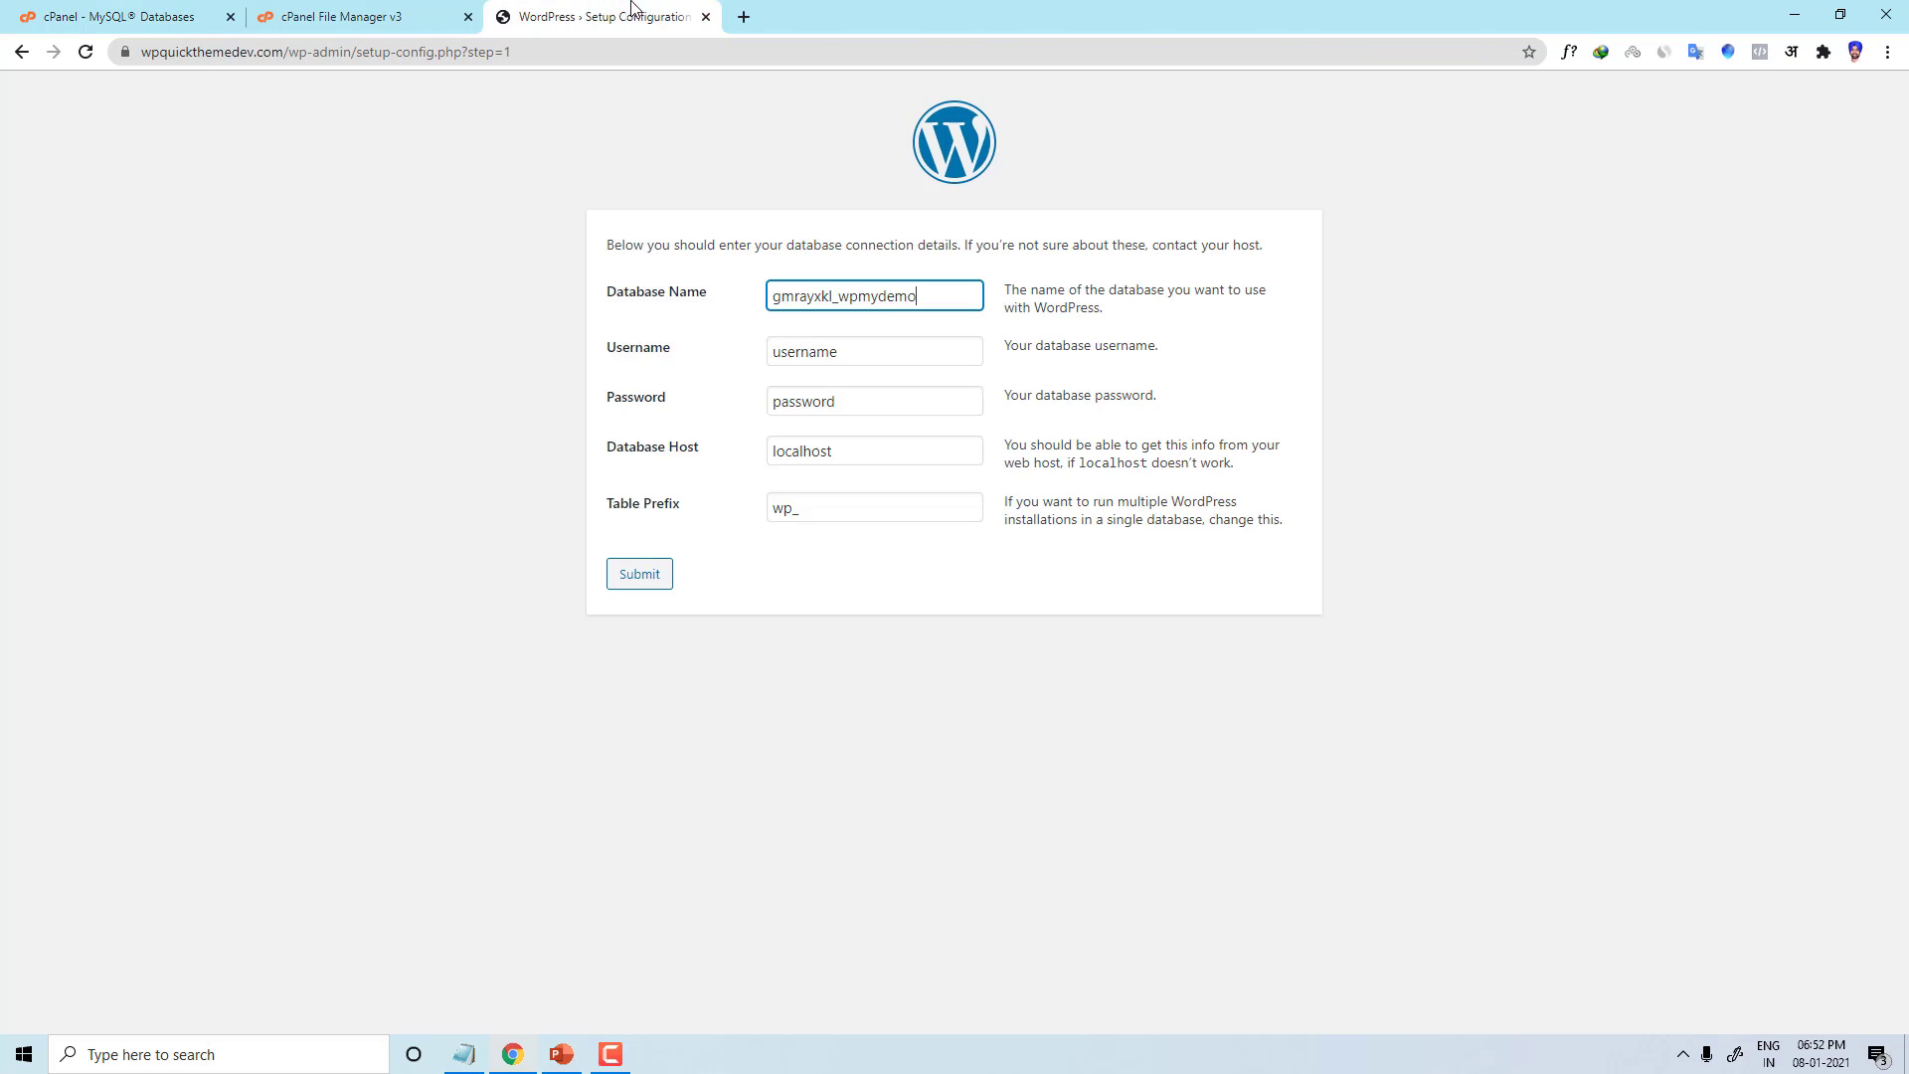
pyautogui.press('Tab')
pyautogui.press('Tab')
pyautogui.press('BackSpace')
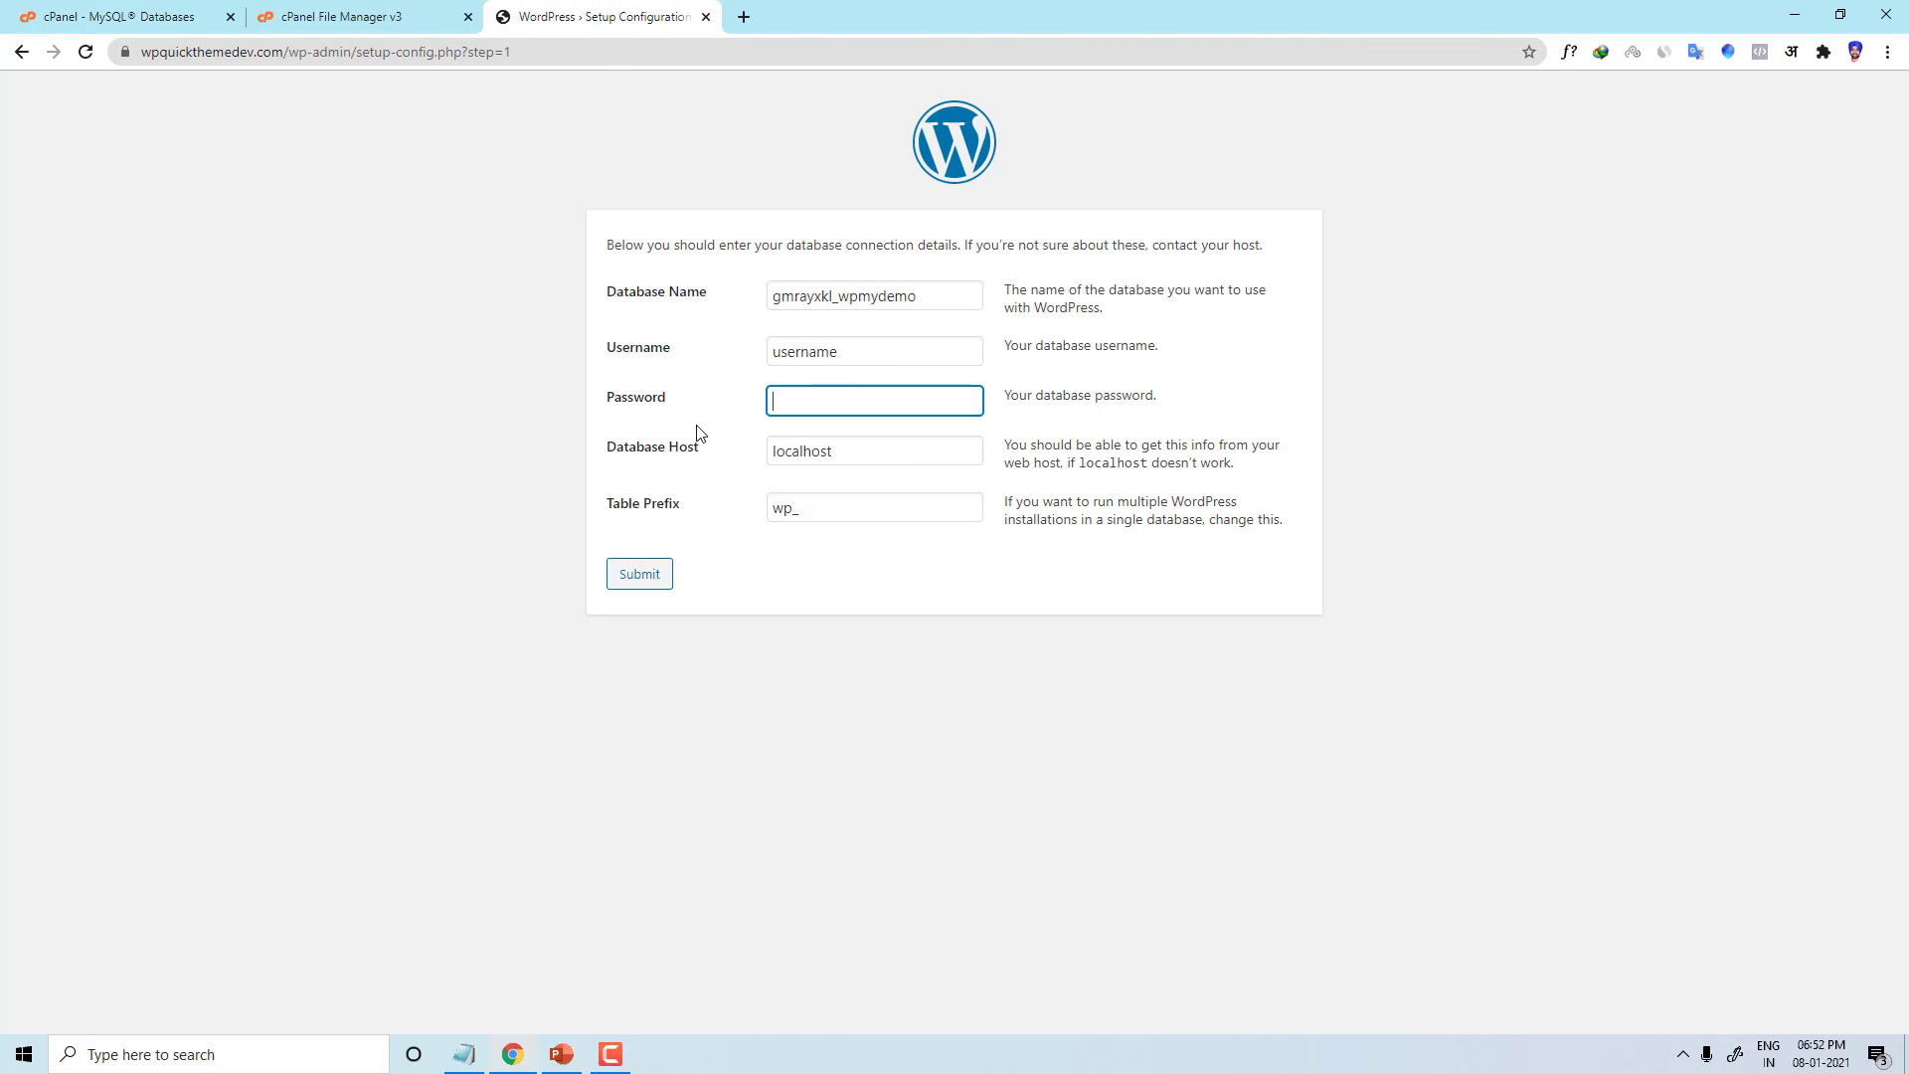
pyautogui.hotkey('ctrl', 'v')
# Step: Create the wppmyuser user in cPanel and paste its prefixed name into WordPress's Username field
pyautogui.click(391, 14)
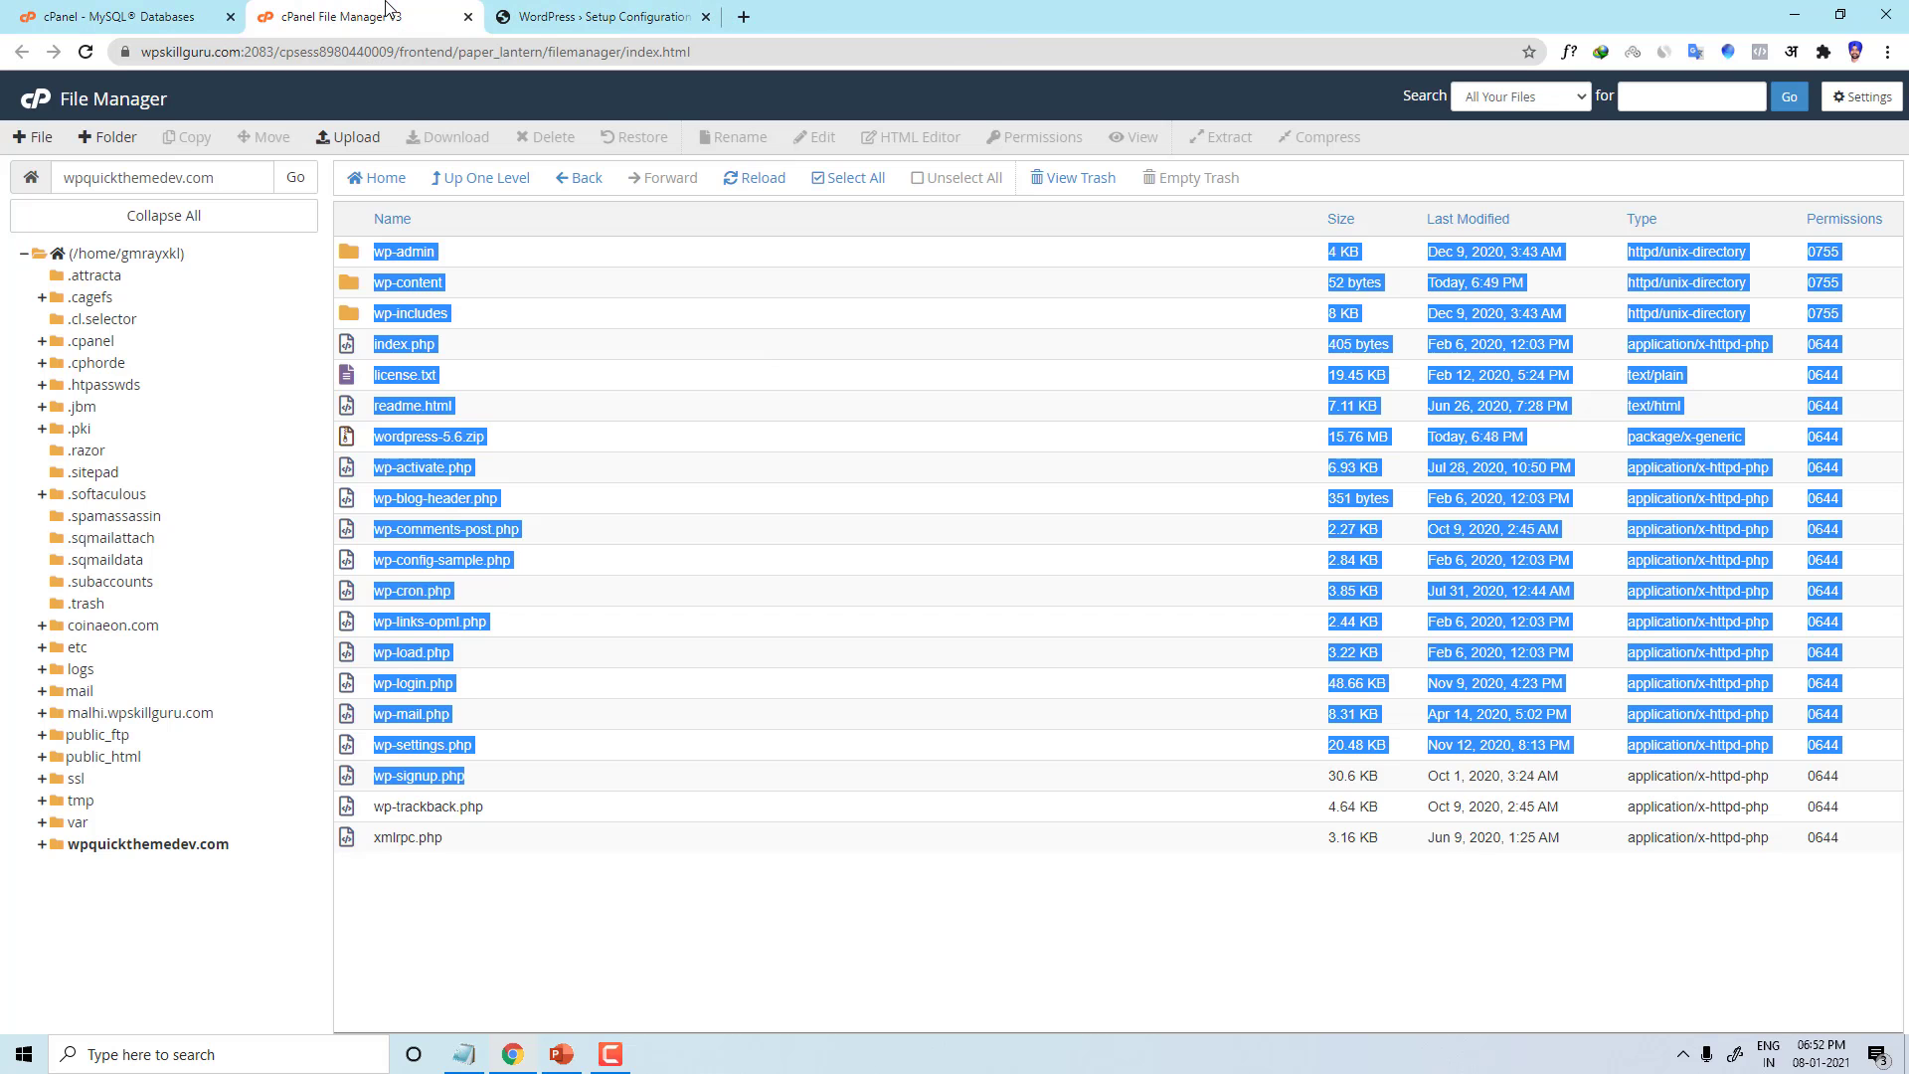
pyautogui.click(194, 11)
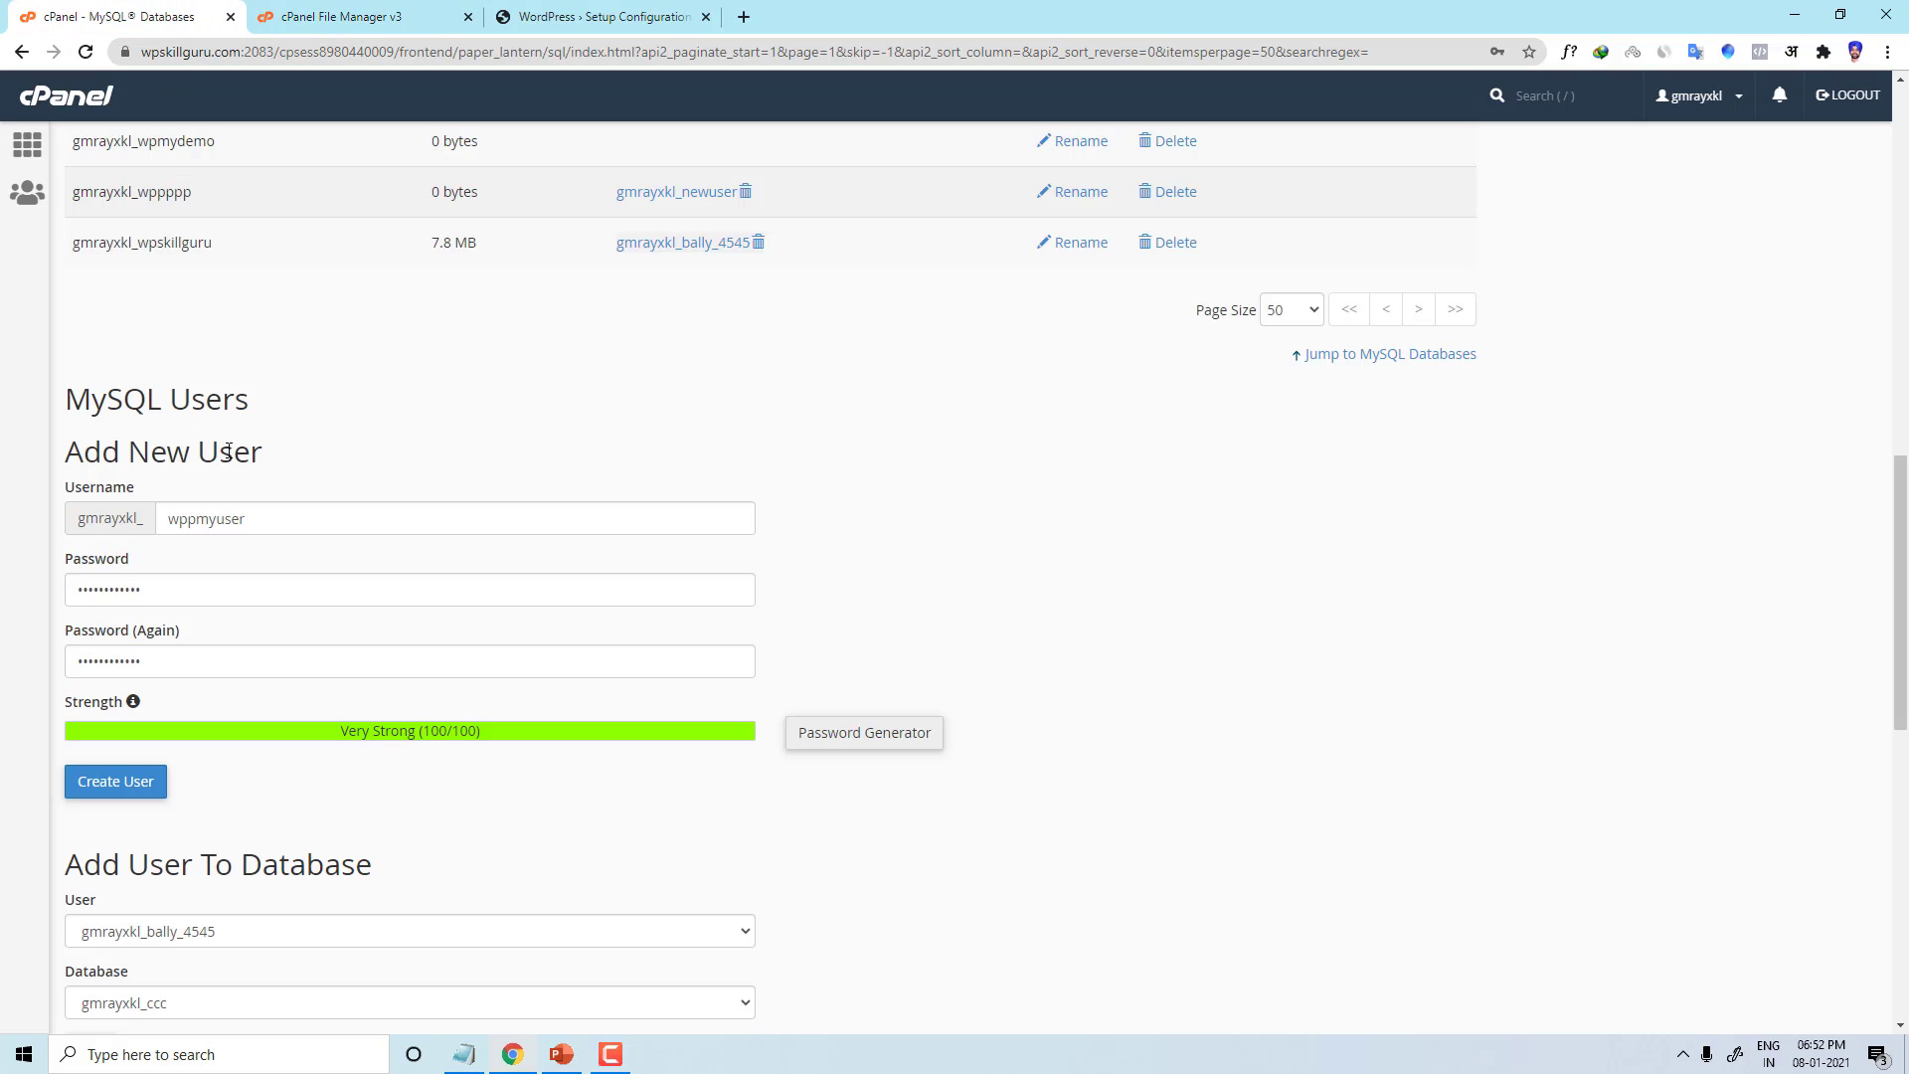
pyautogui.click(128, 793)
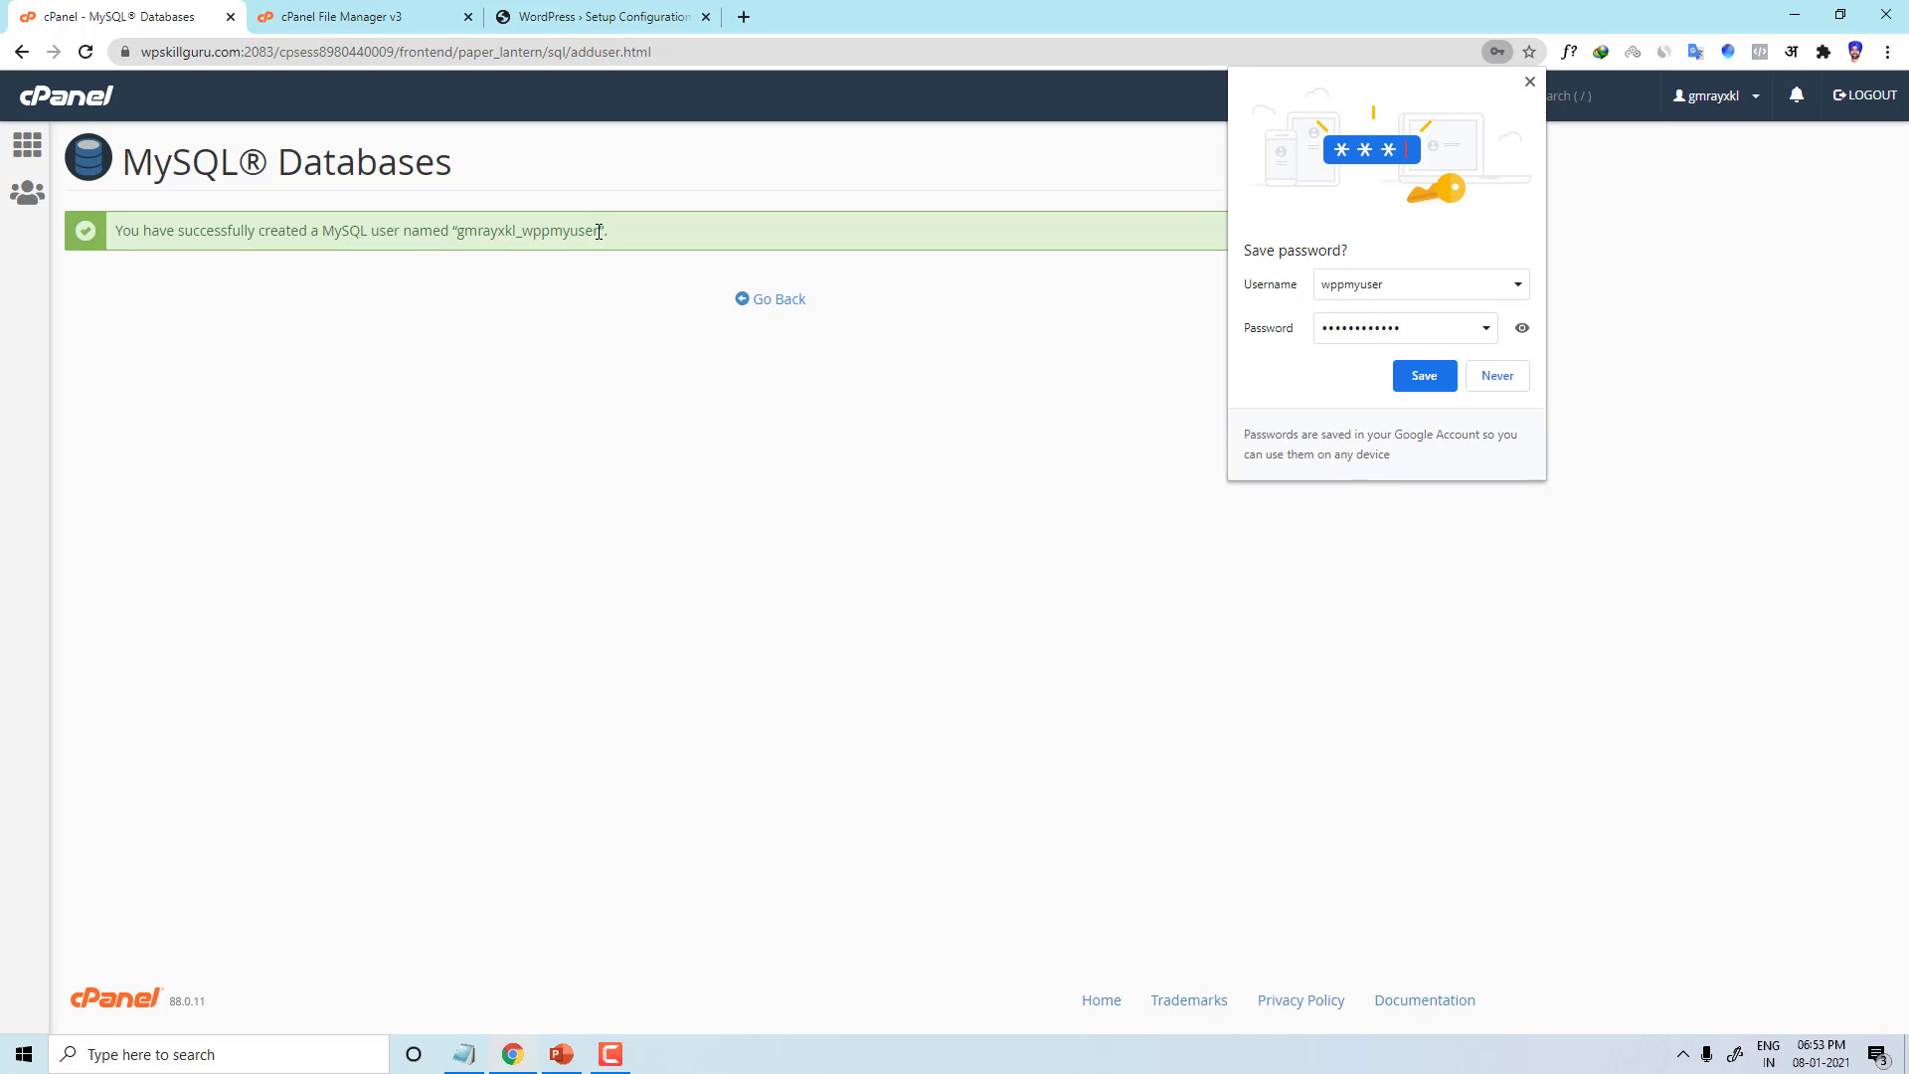
pyautogui.moveTo(603, 230); pyautogui.dragTo(454, 231)
pyautogui.hotkey('ctrl', 'c')
pyautogui.click(764, 302)
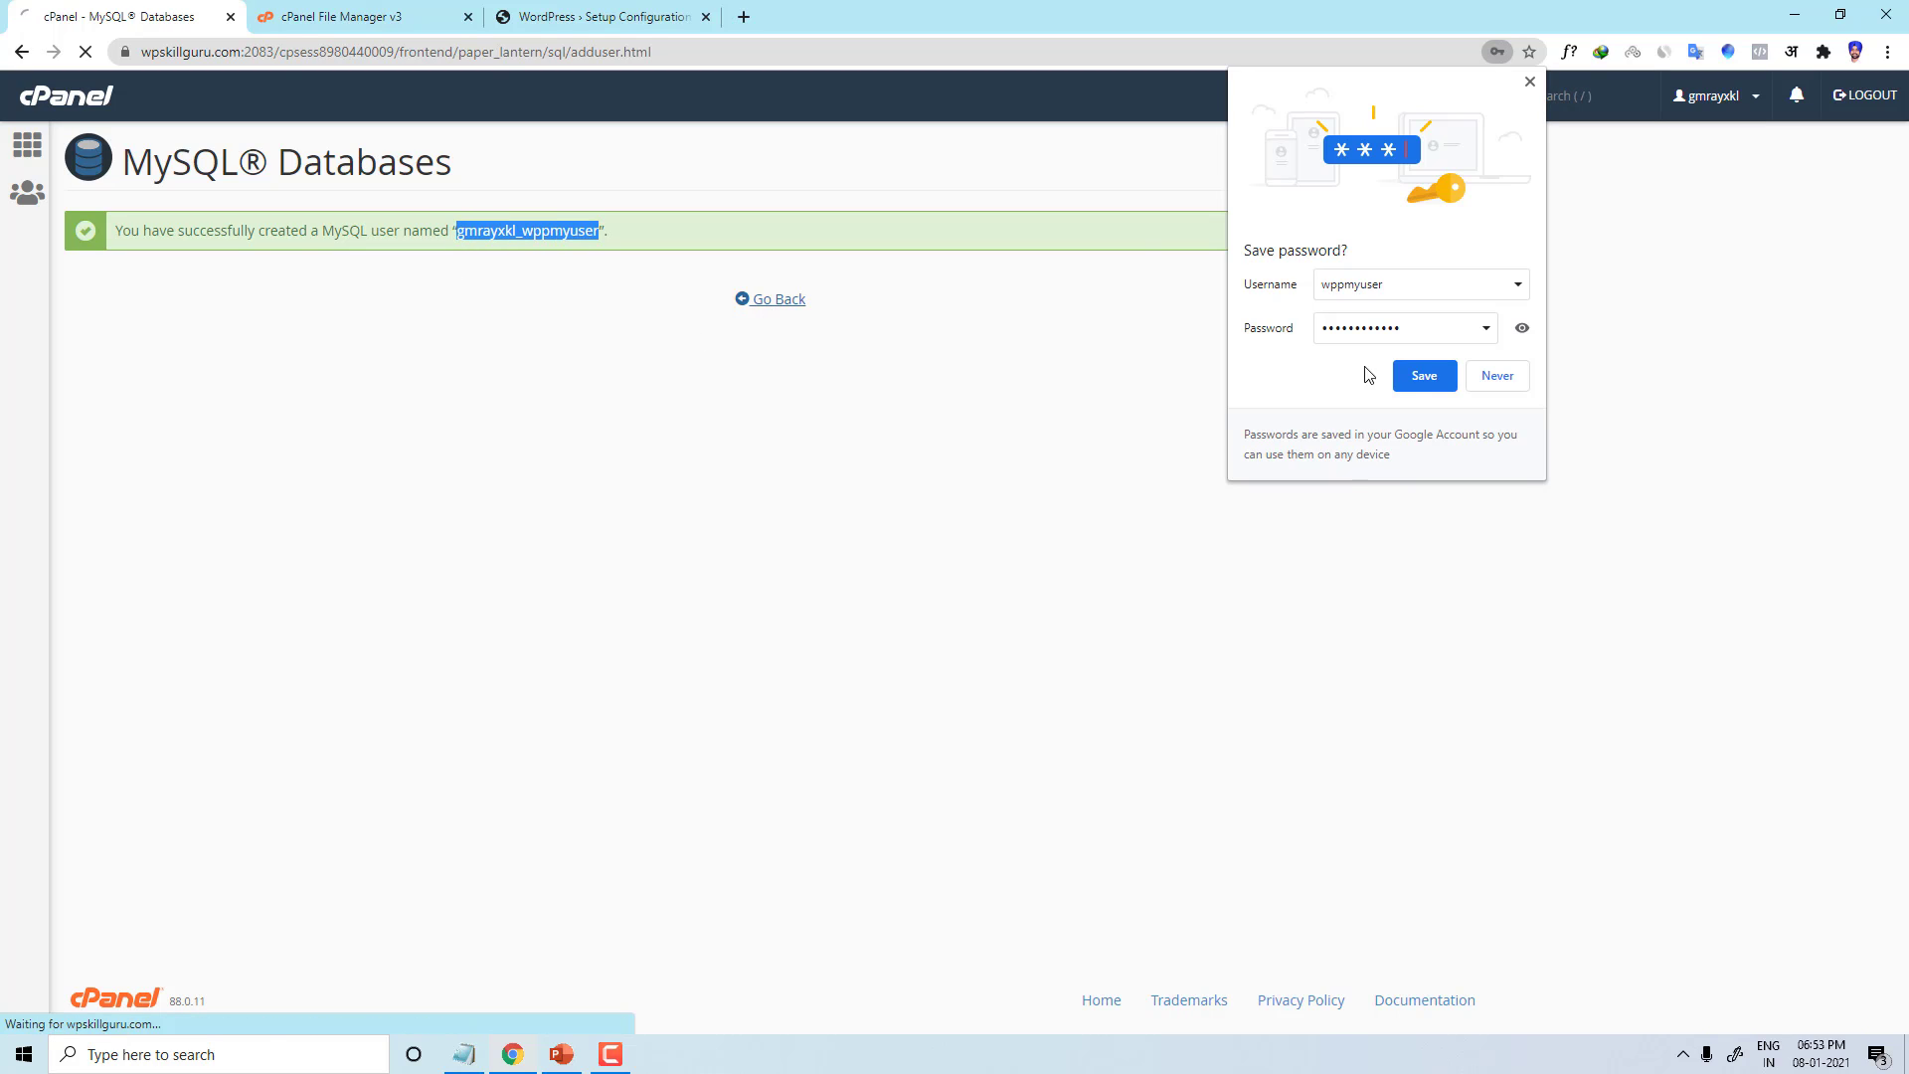
pyautogui.click(1424, 375)
pyautogui.click(600, 17)
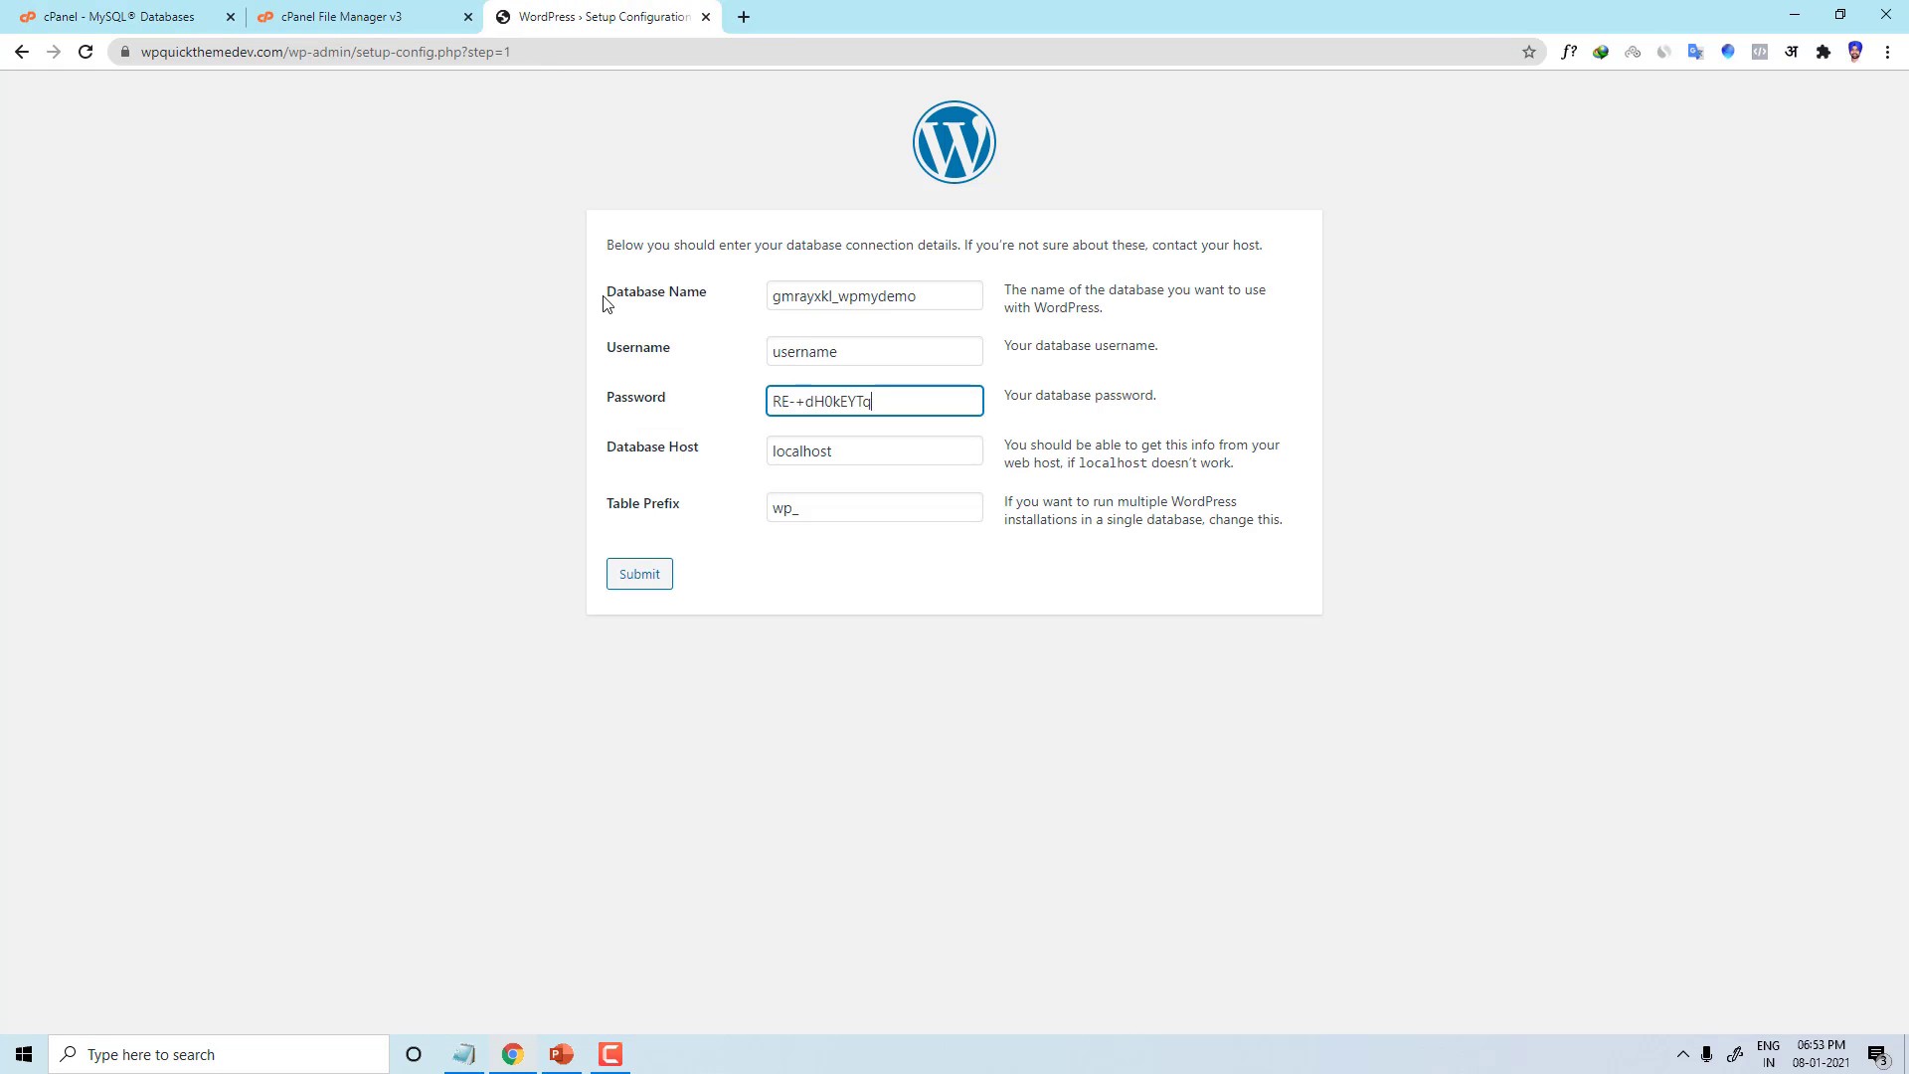
pyautogui.doubleClick(876, 360)
pyautogui.hotkey('ctrl', 'v')
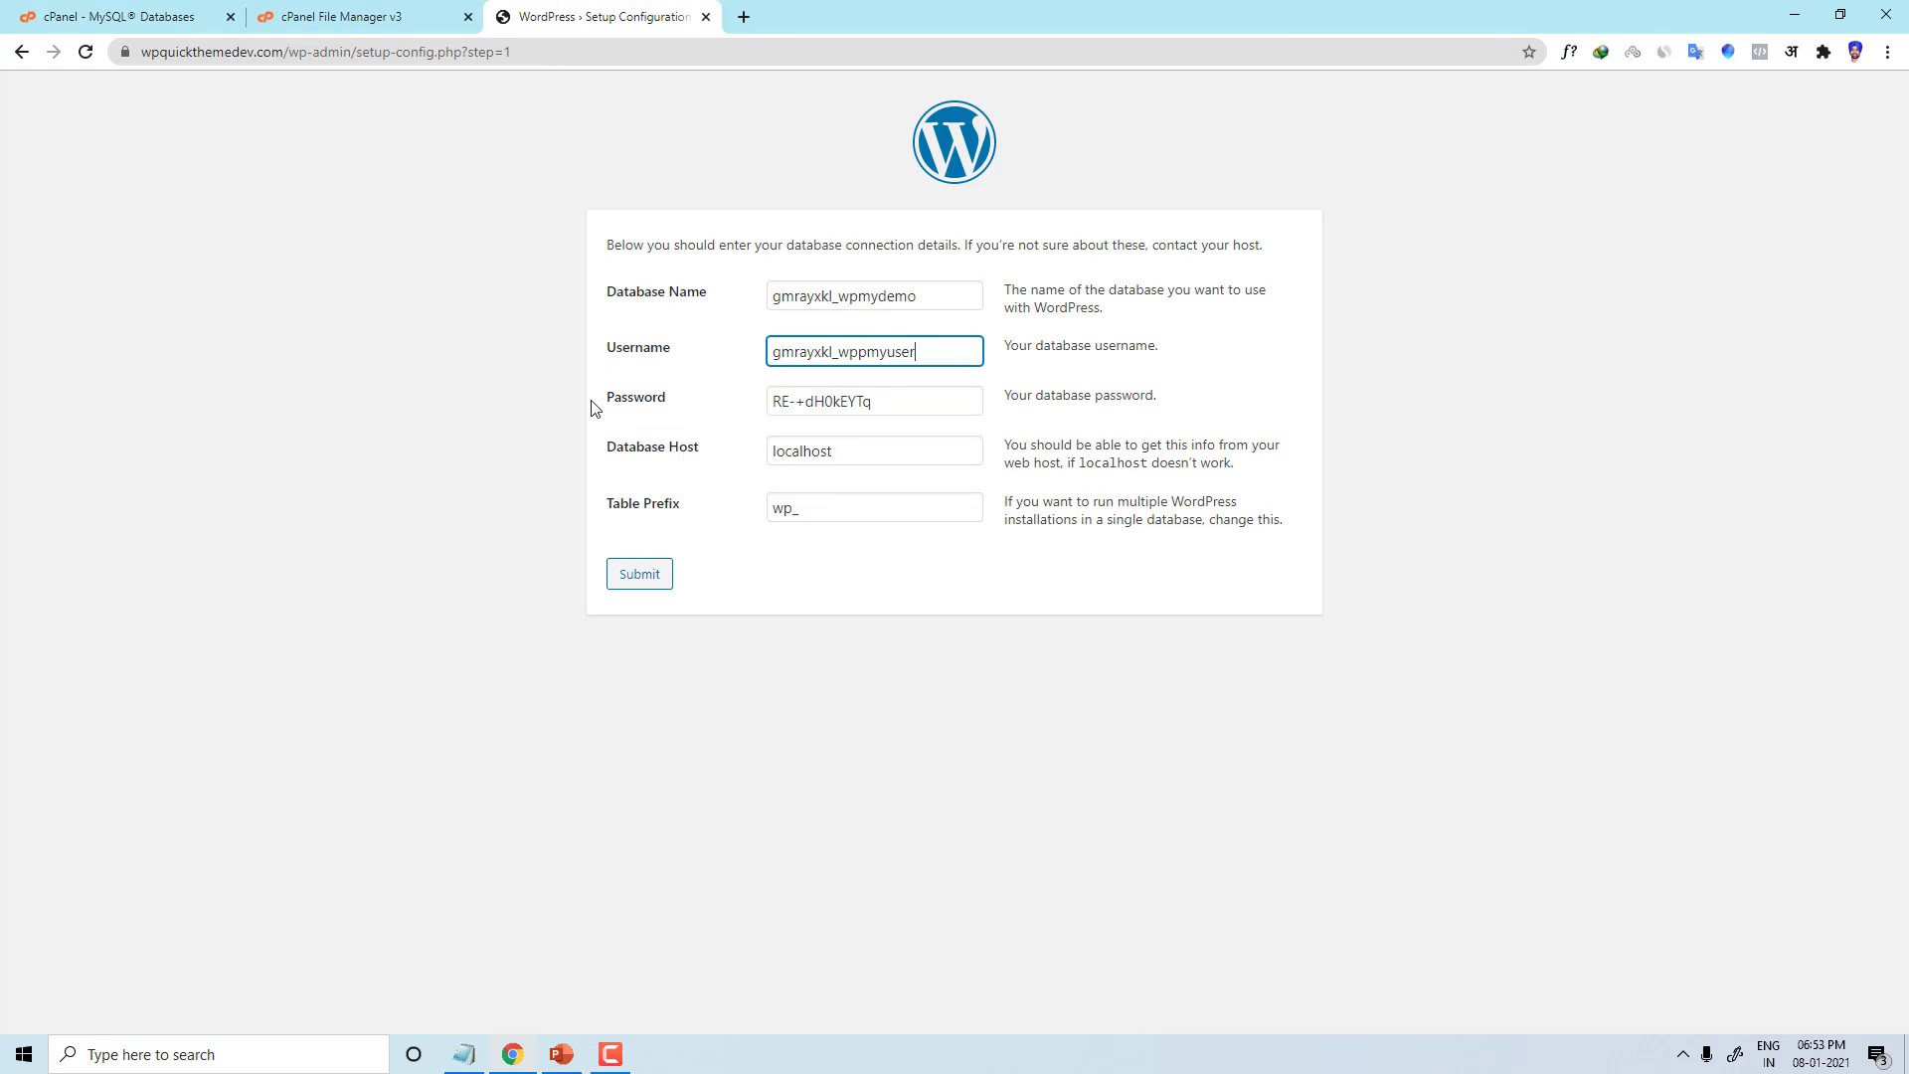
pyautogui.click(739, 788)
# Step: List 20 databases per page, select the empty wpmydemo entry, and locate Add User To Database
pyautogui.click(435, 10)
pyautogui.click(159, 17)
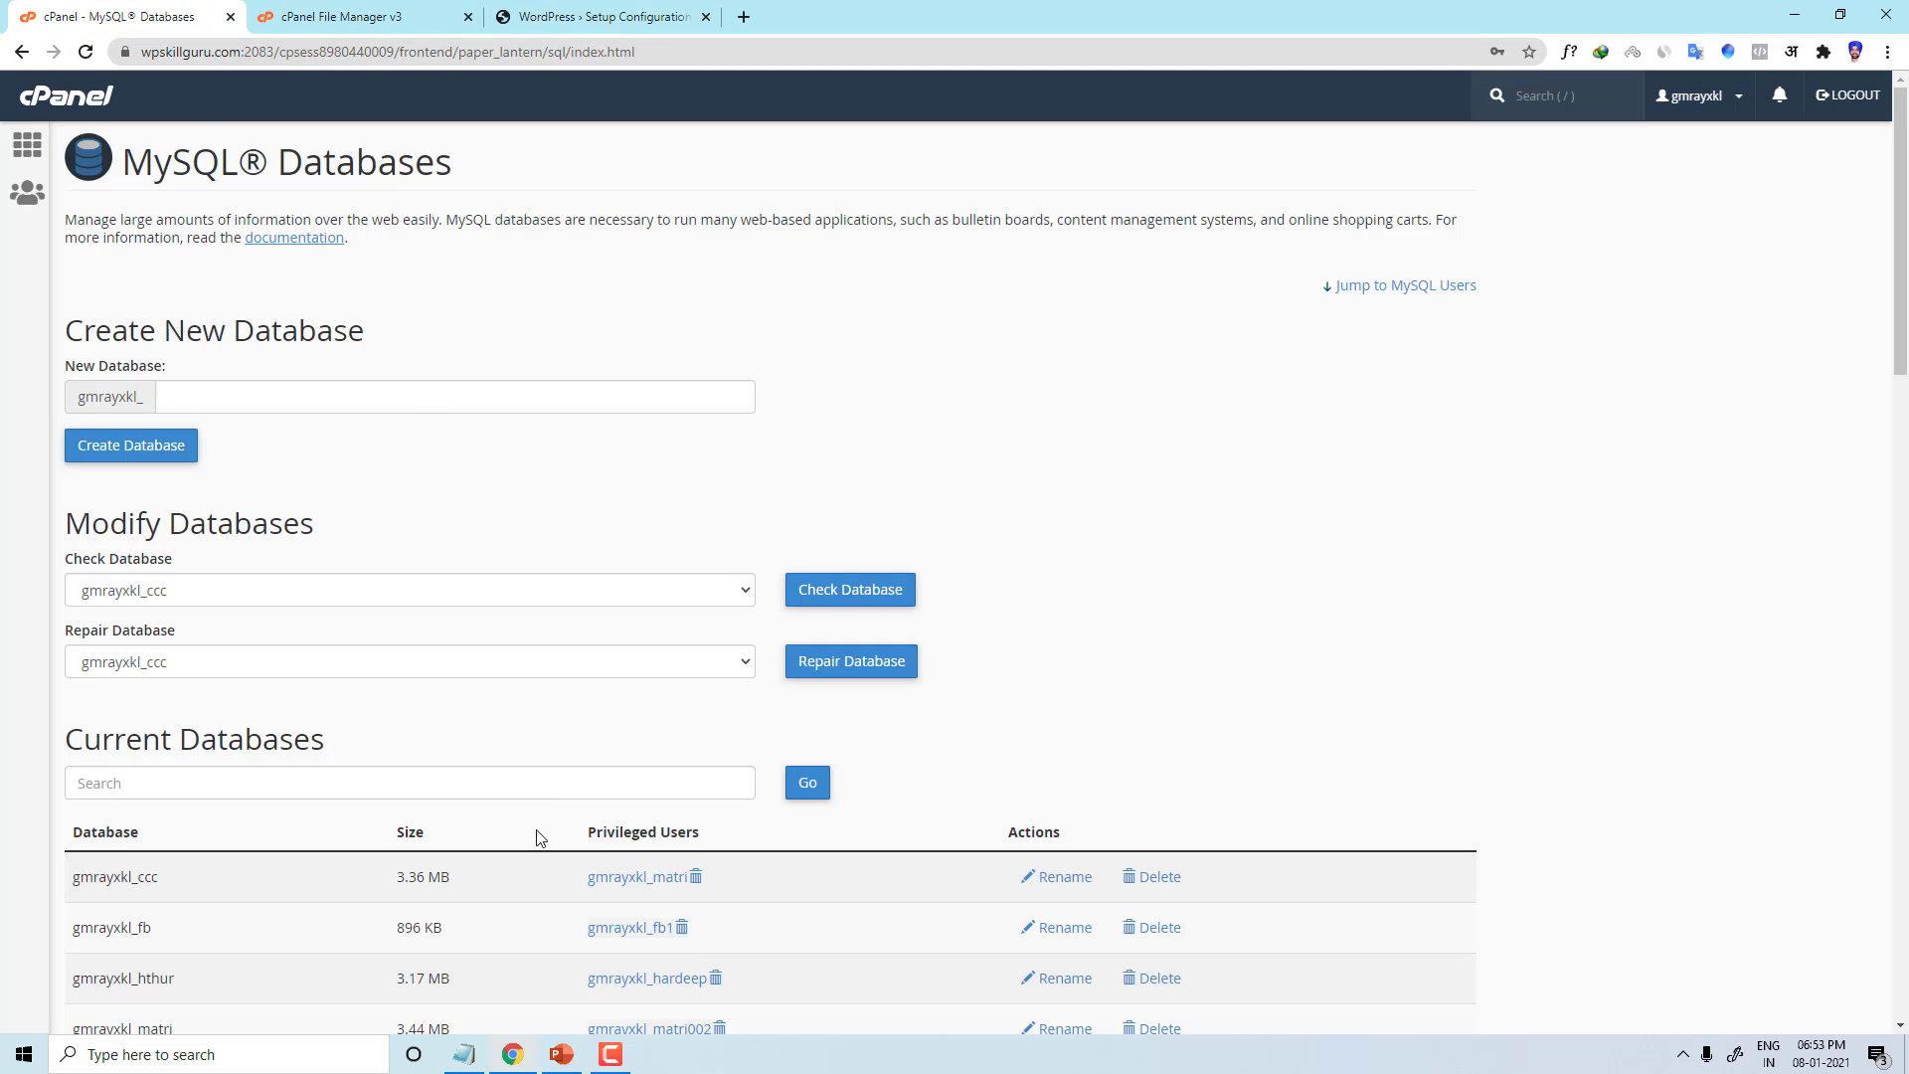
pyautogui.scroll(-9, 537, 838)
pyautogui.moveTo(196, 438); pyautogui.dragTo(95, 437)
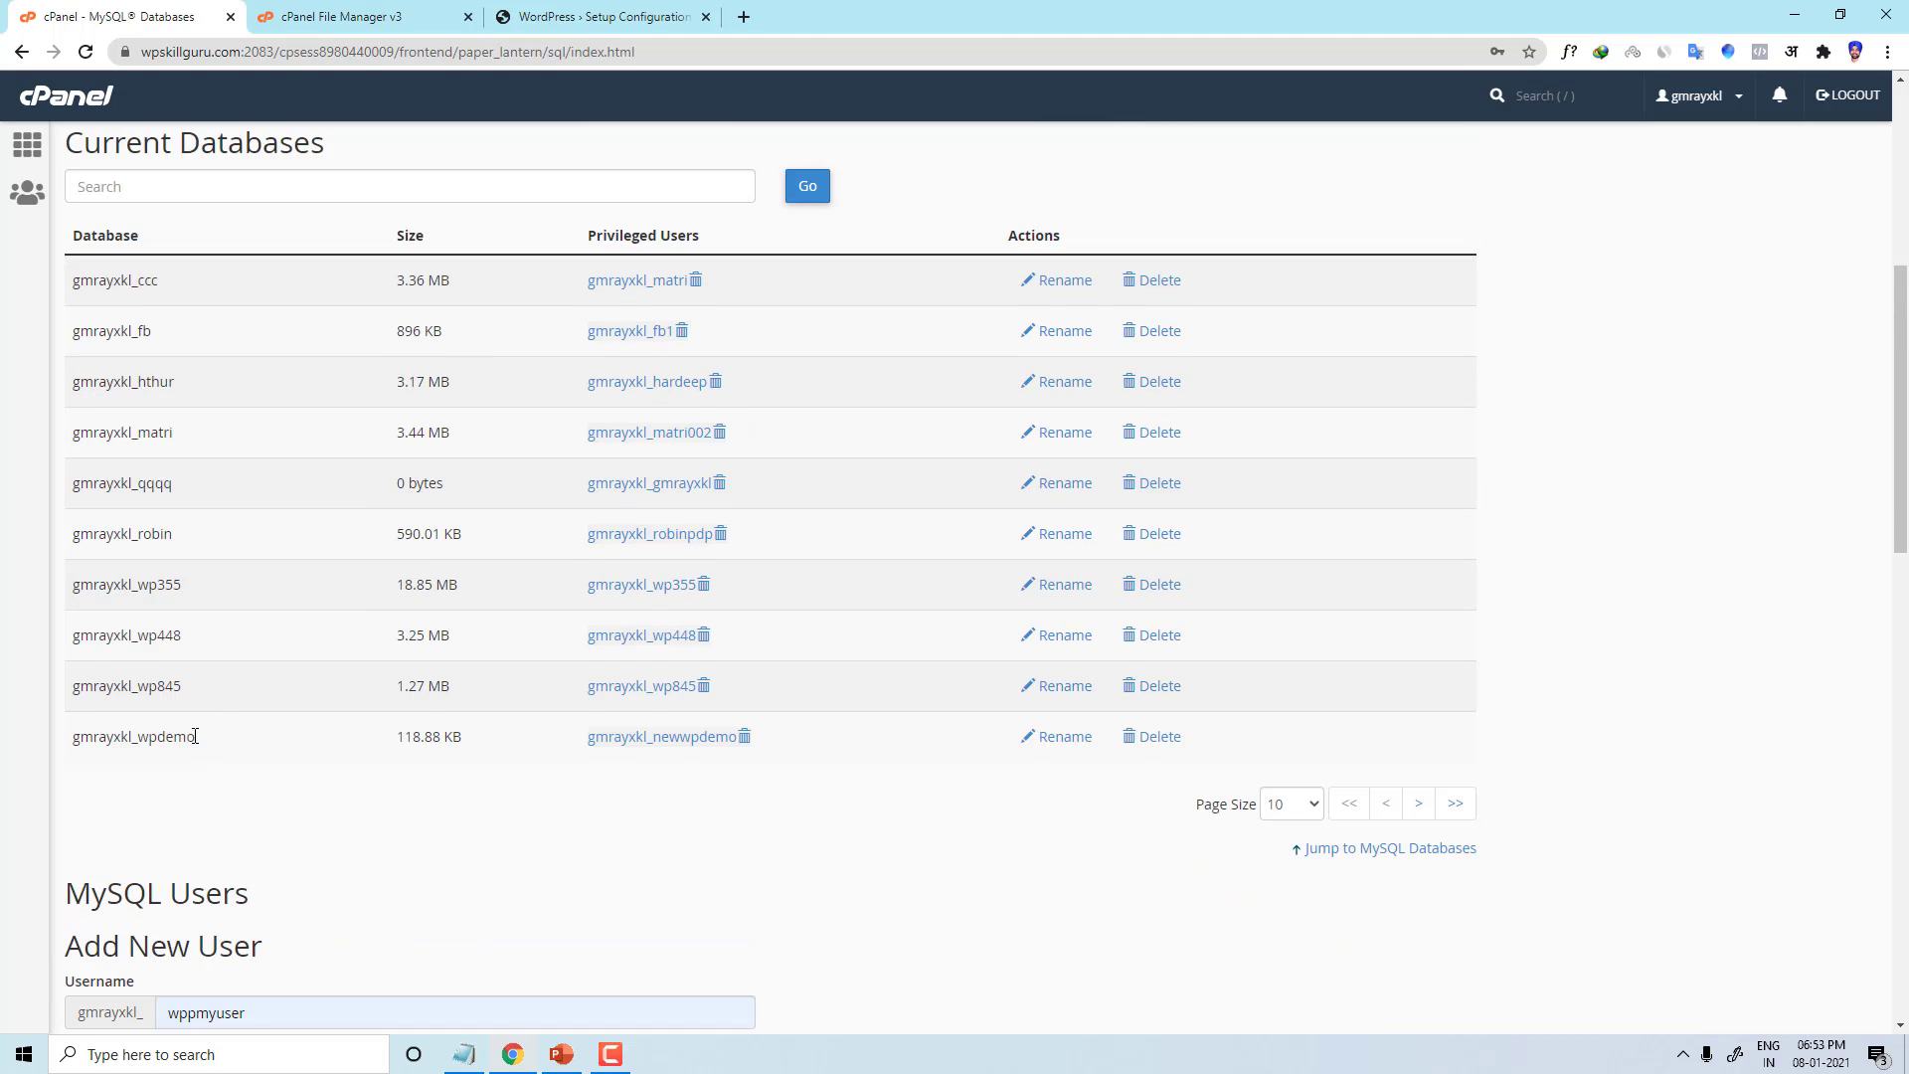
pyautogui.scroll(1, 217, 684)
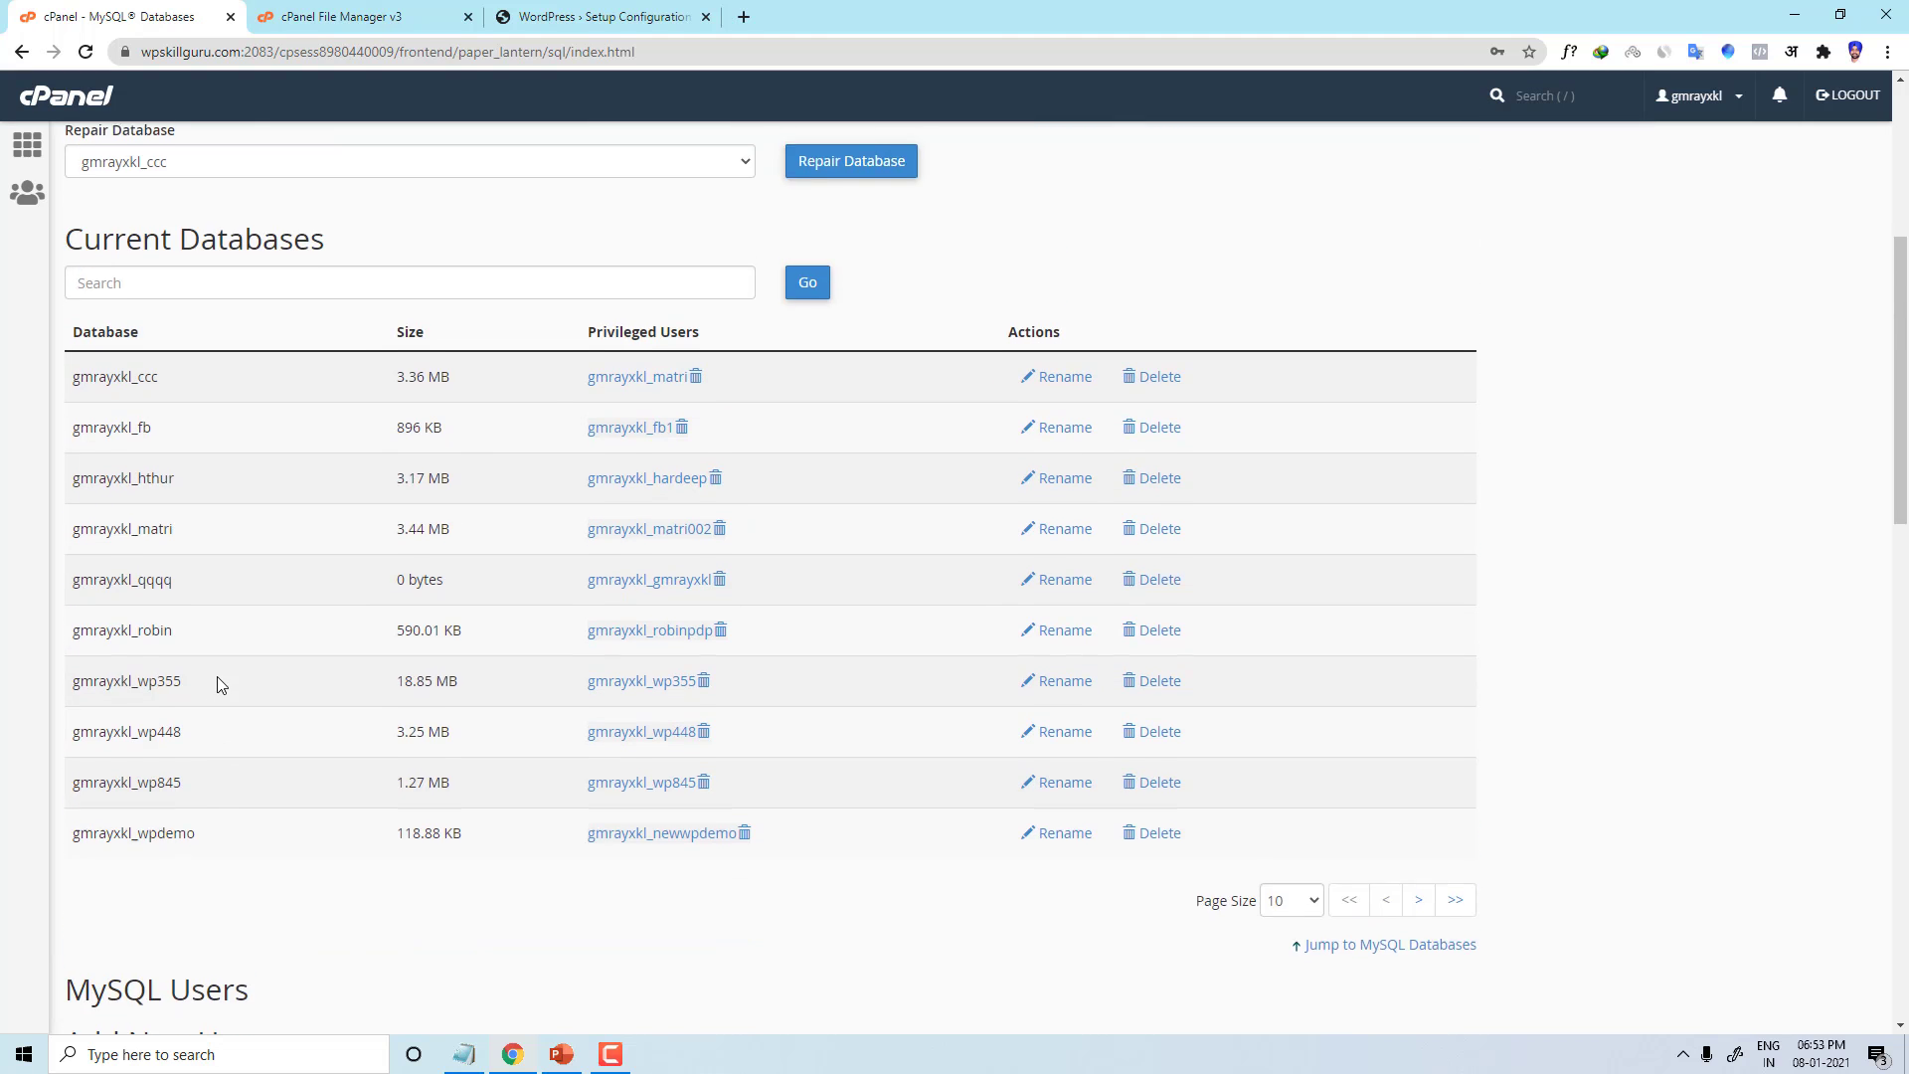
pyautogui.scroll(-4, 217, 684)
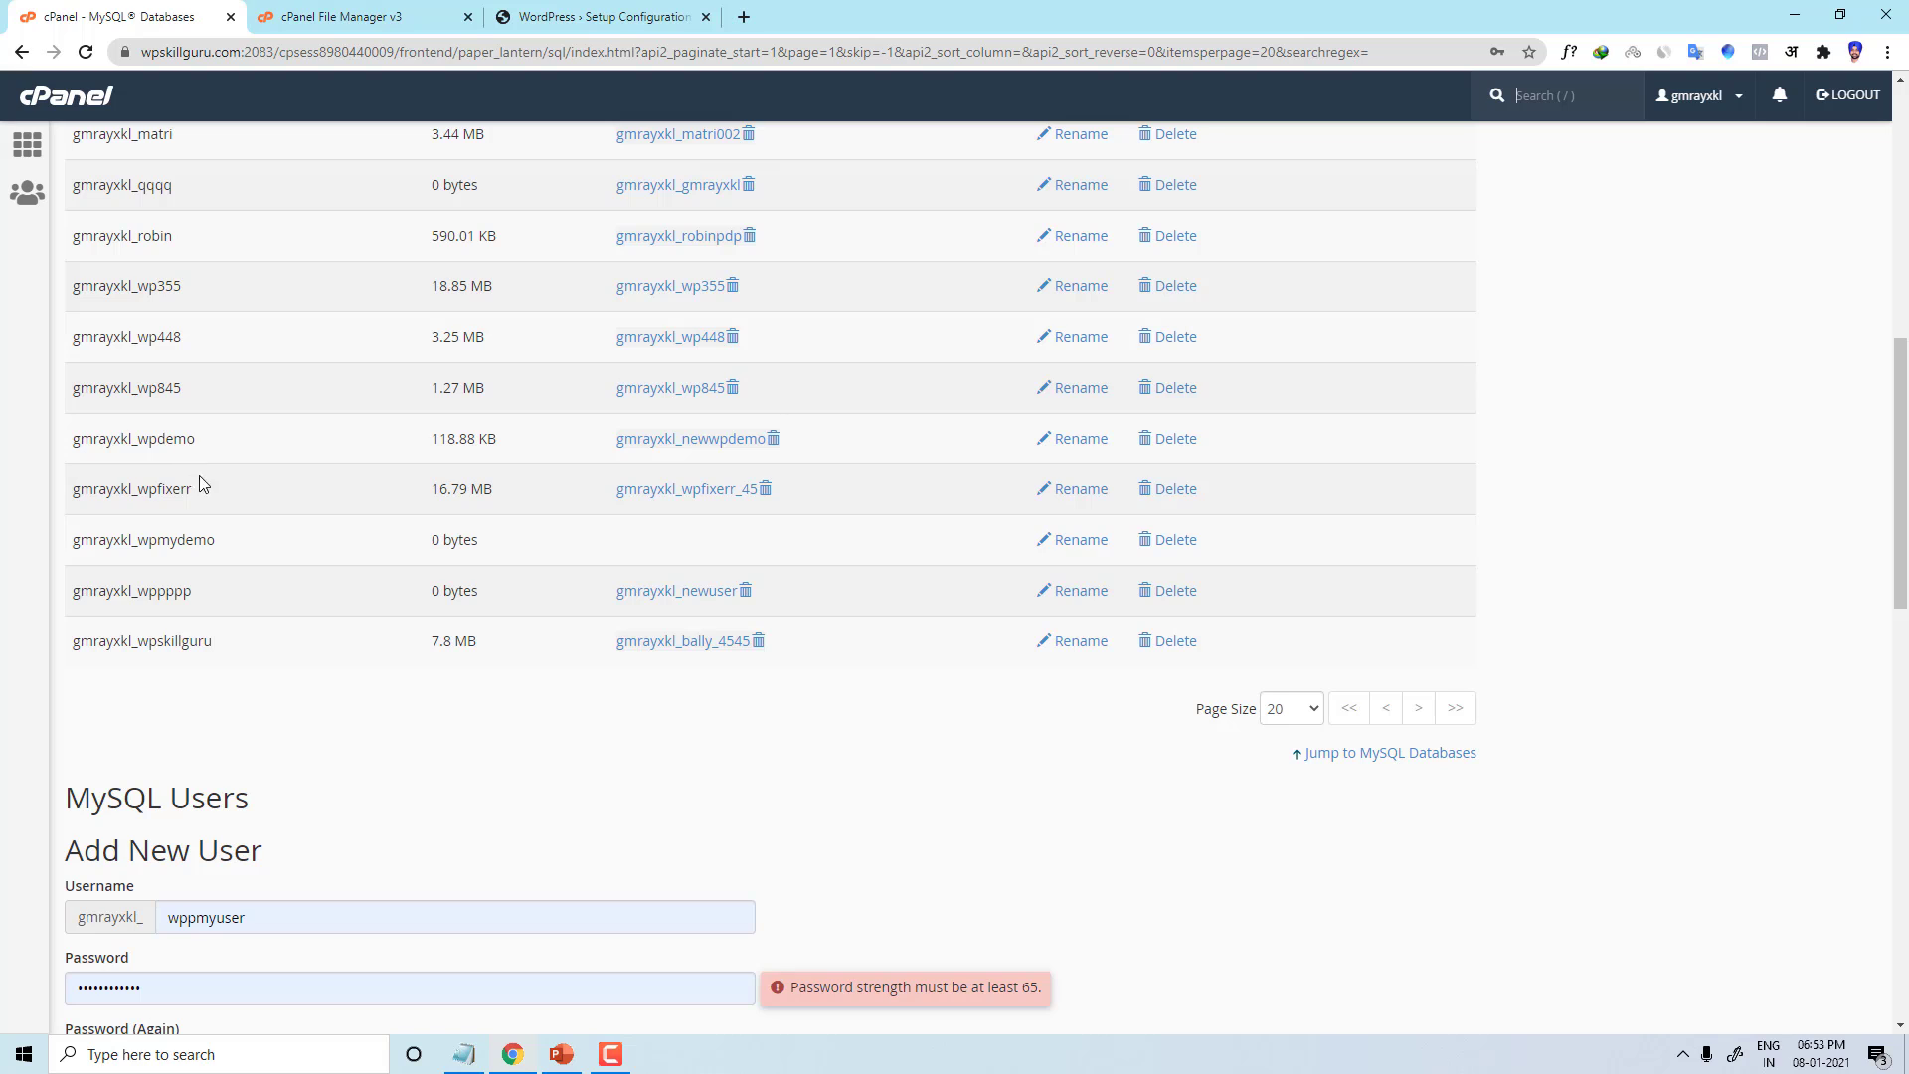
pyautogui.moveTo(226, 546); pyautogui.dragTo(71, 547)
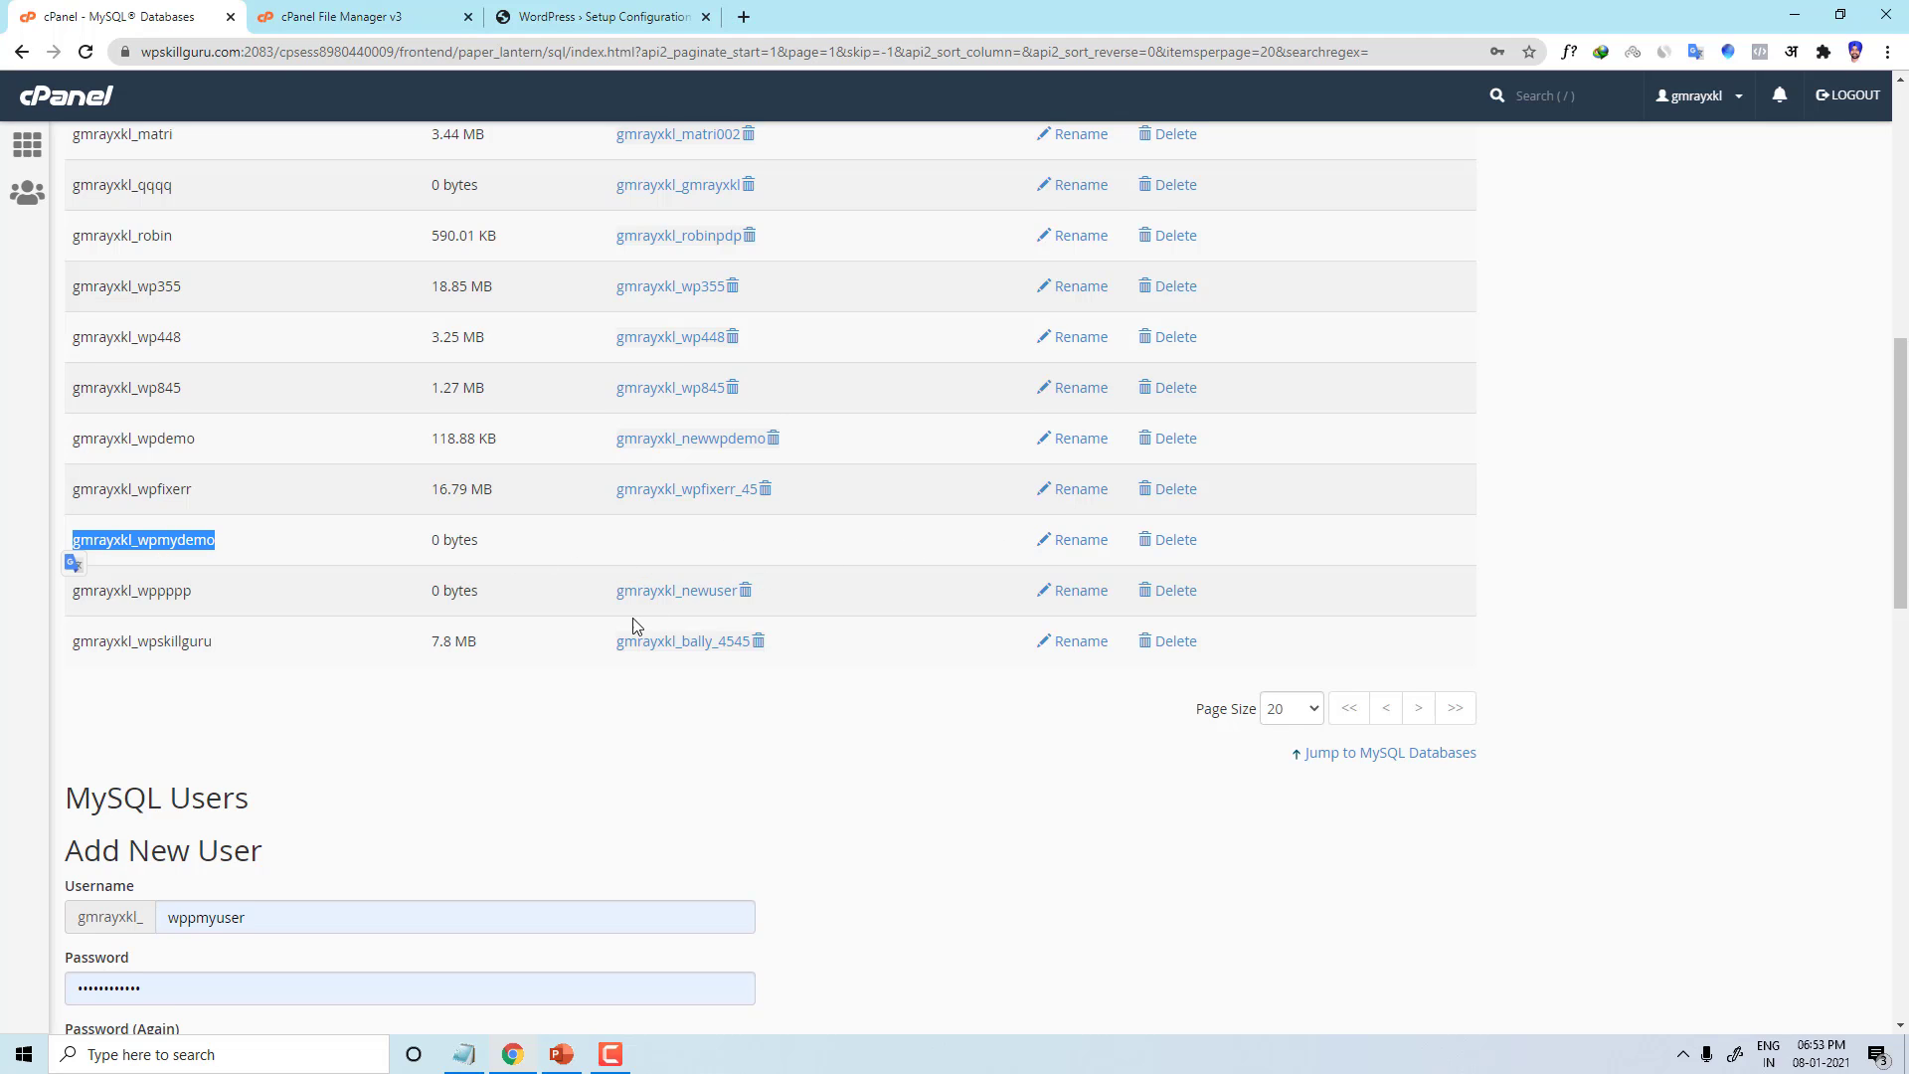
pyautogui.scroll(-9, 630, 626)
pyautogui.scroll(5, 618, 622)
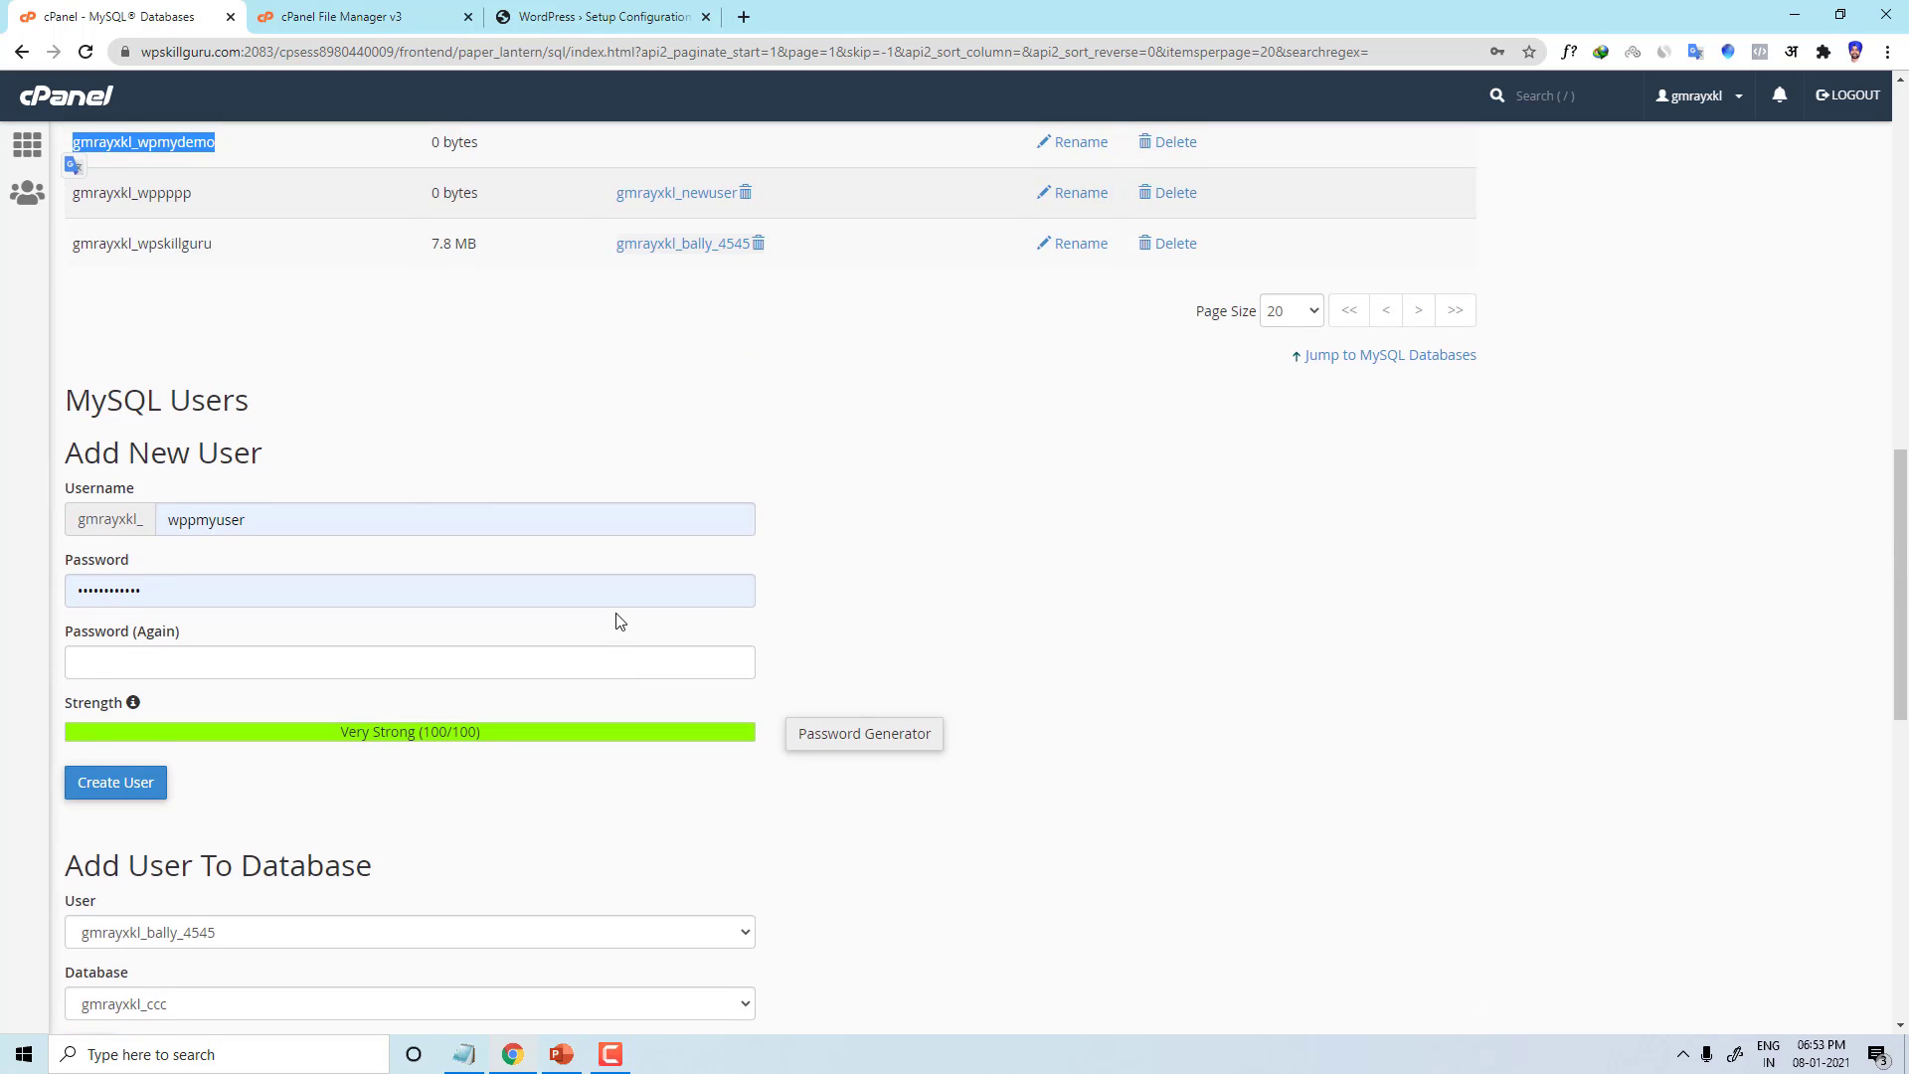
pyautogui.scroll(-8, 609, 622)
pyautogui.scroll(2, 606, 622)
pyautogui.scroll(3, 605, 622)
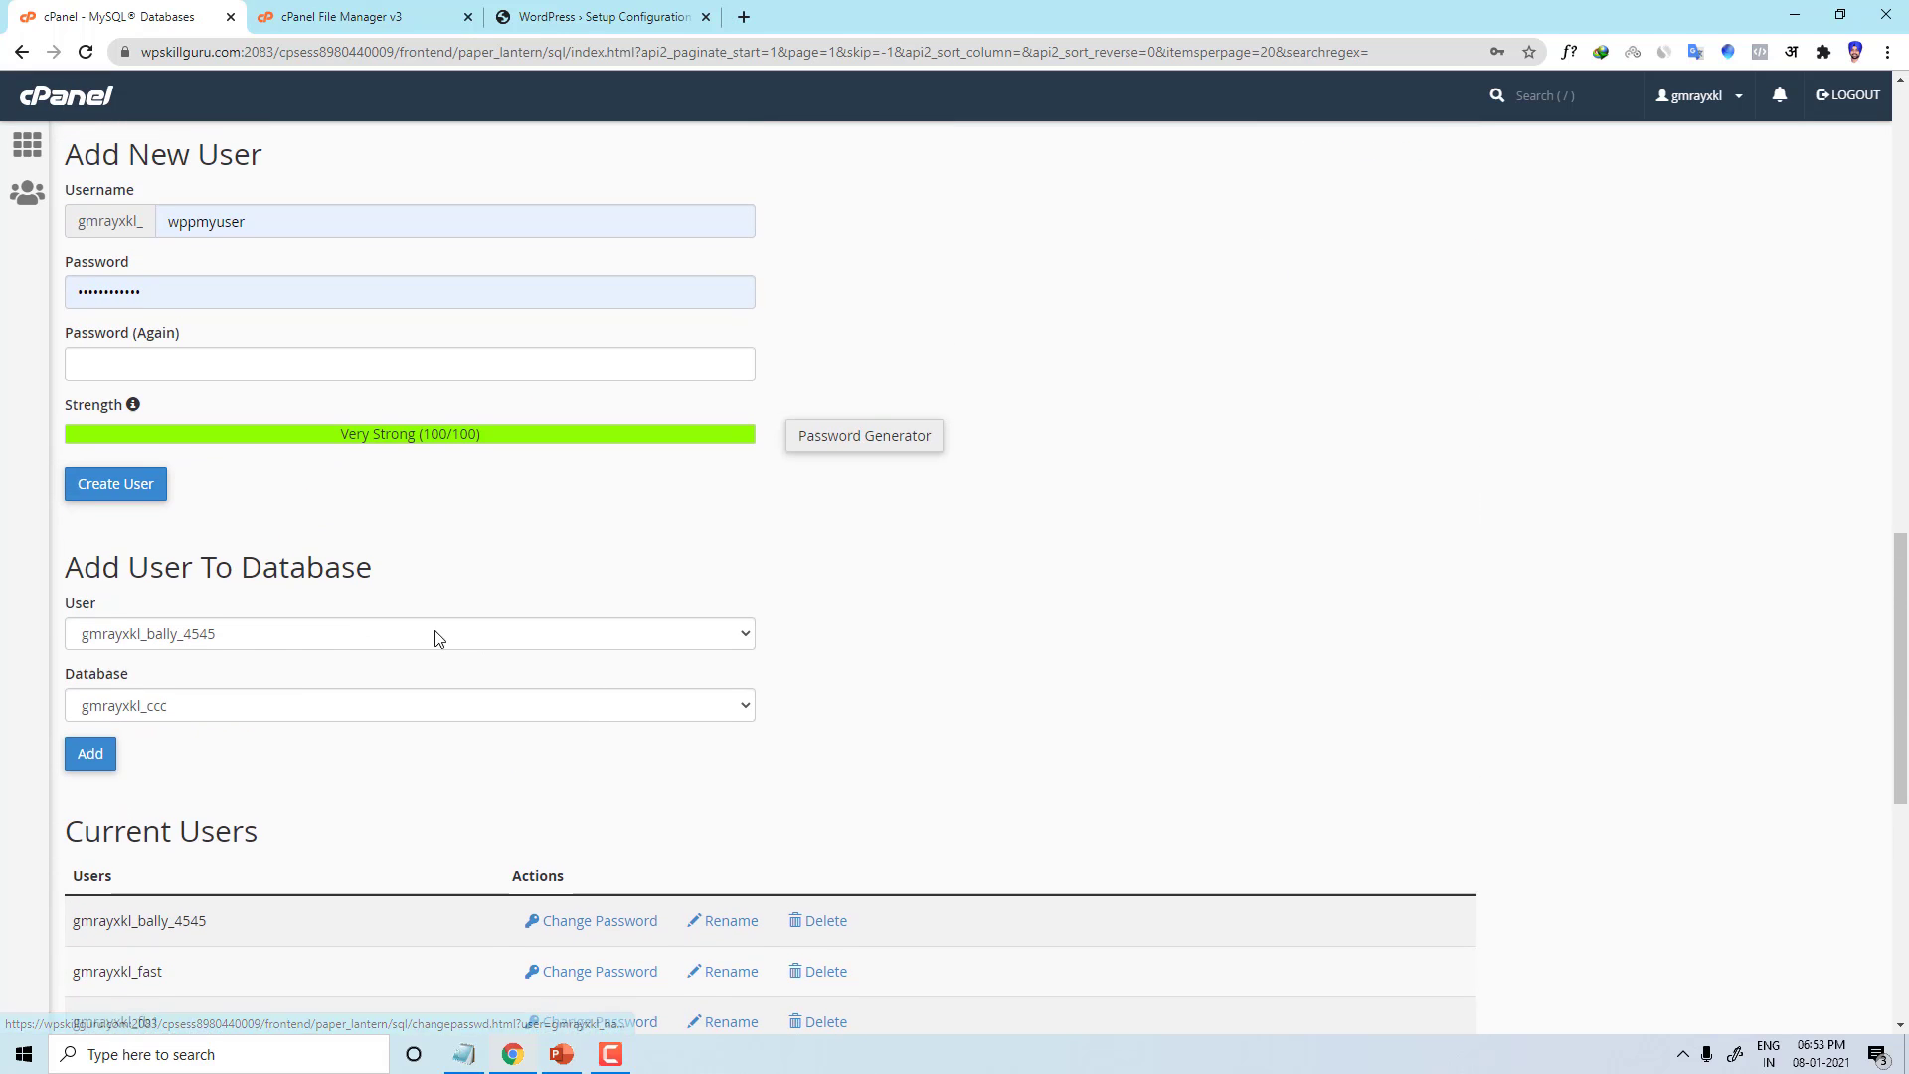
# Step: Choose user wppmyuser and database wpmydemo under Add User To Database, then add them
pyautogui.moveTo(389, 565); pyautogui.dragTo(16, 587)
pyautogui.click(563, 551)
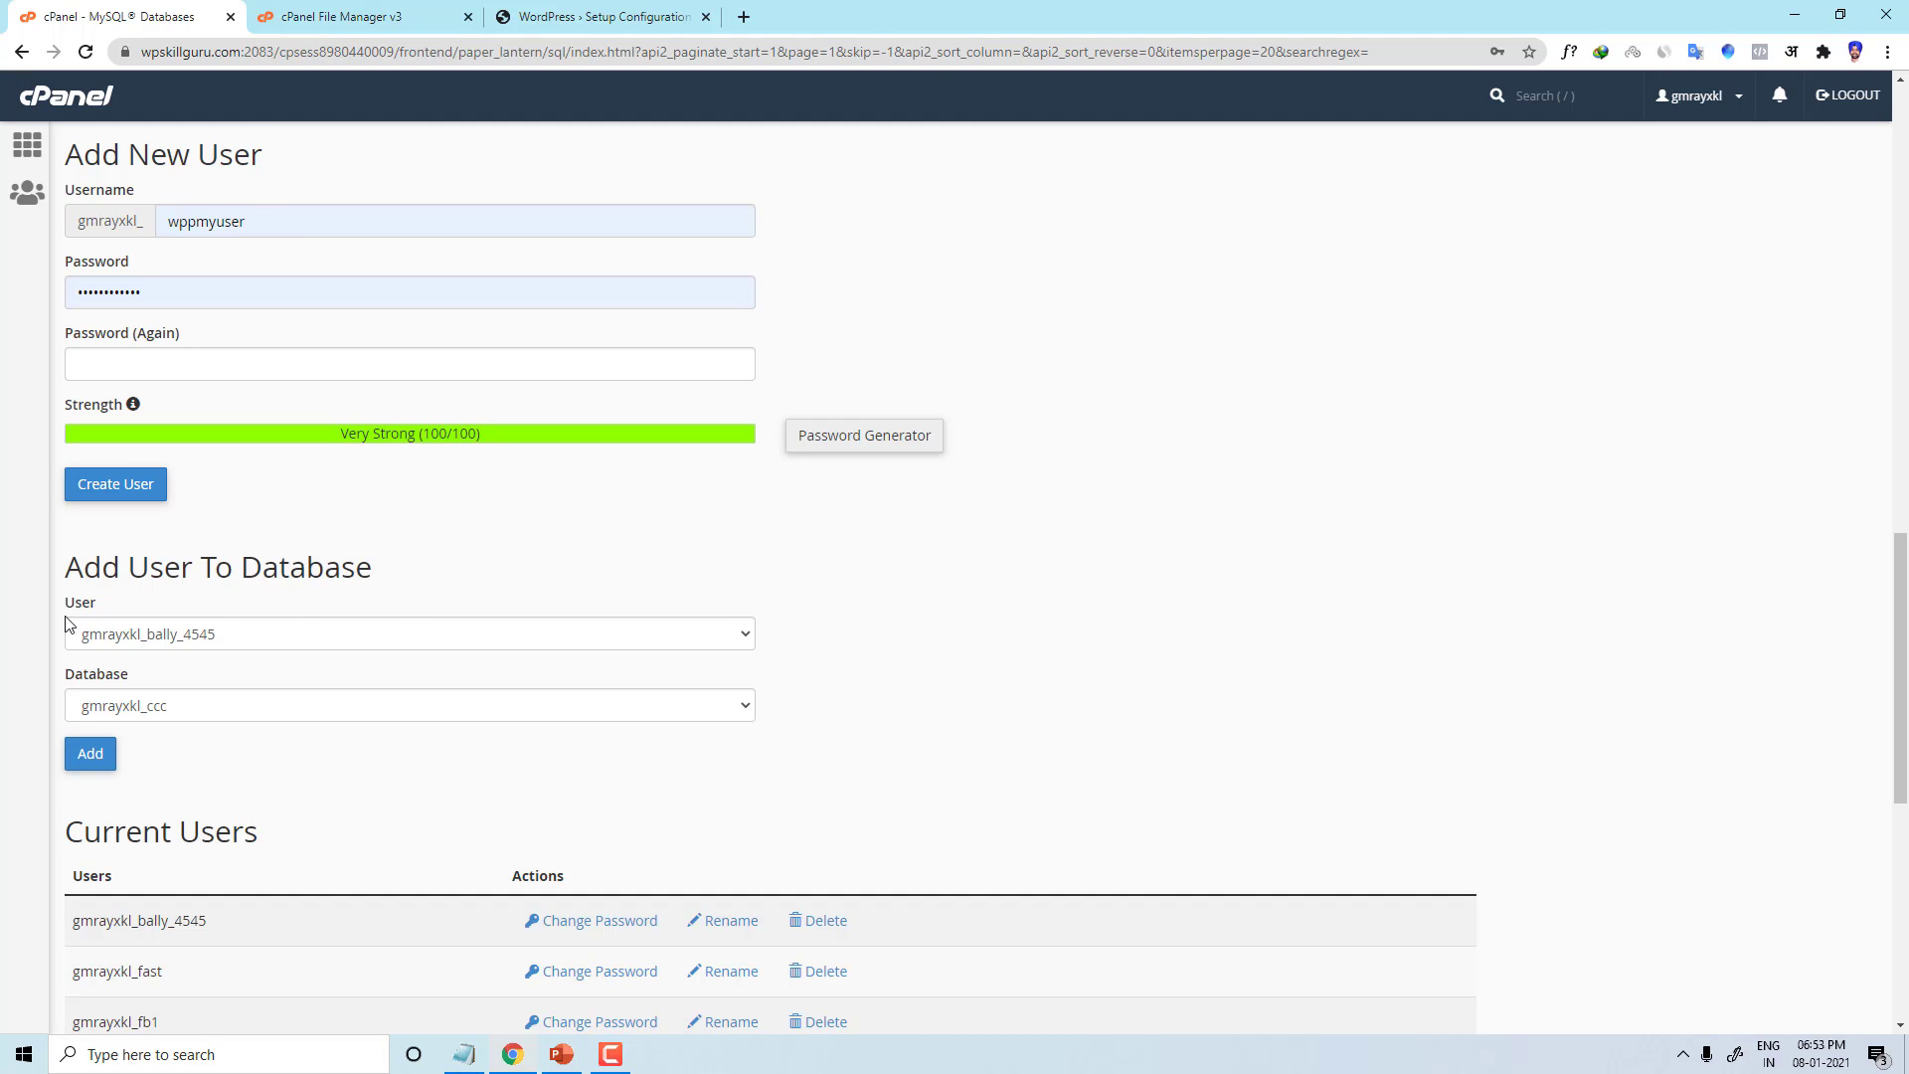
pyautogui.click(279, 640)
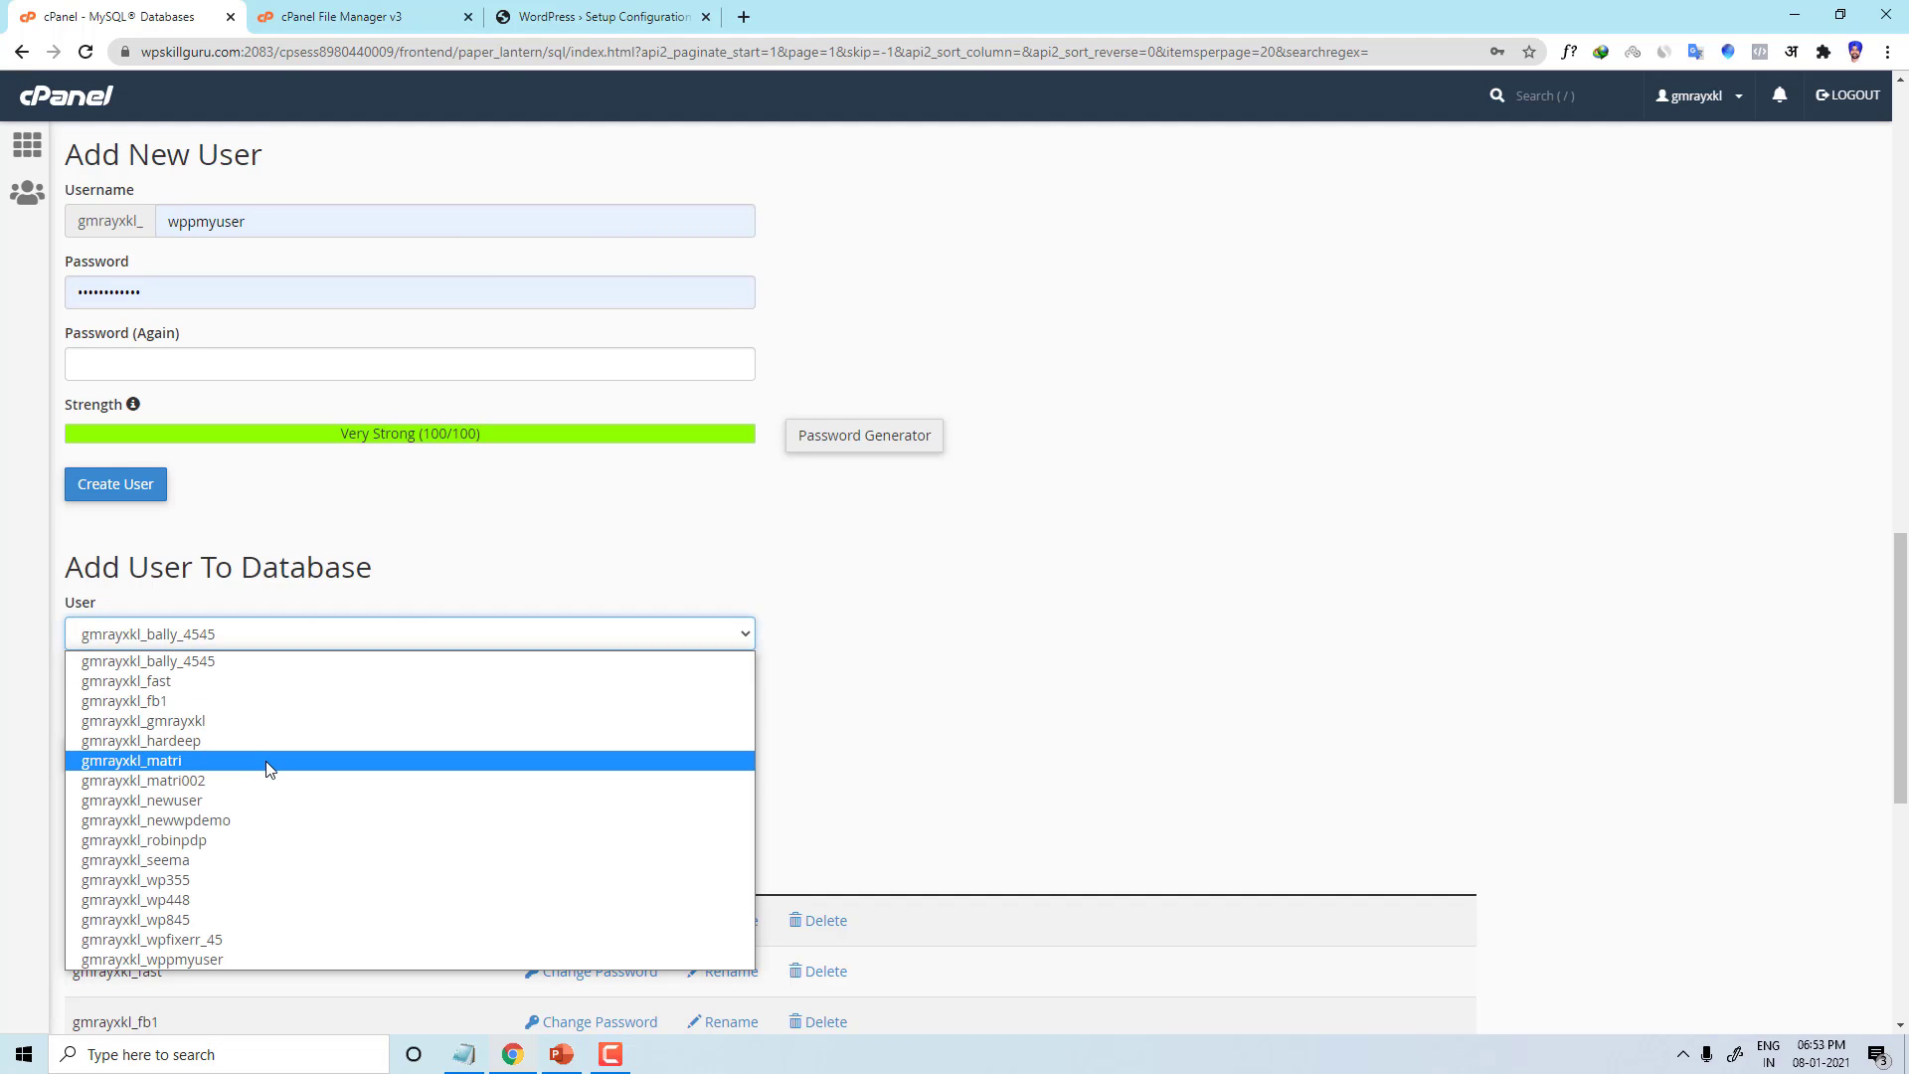
pyautogui.click(213, 960)
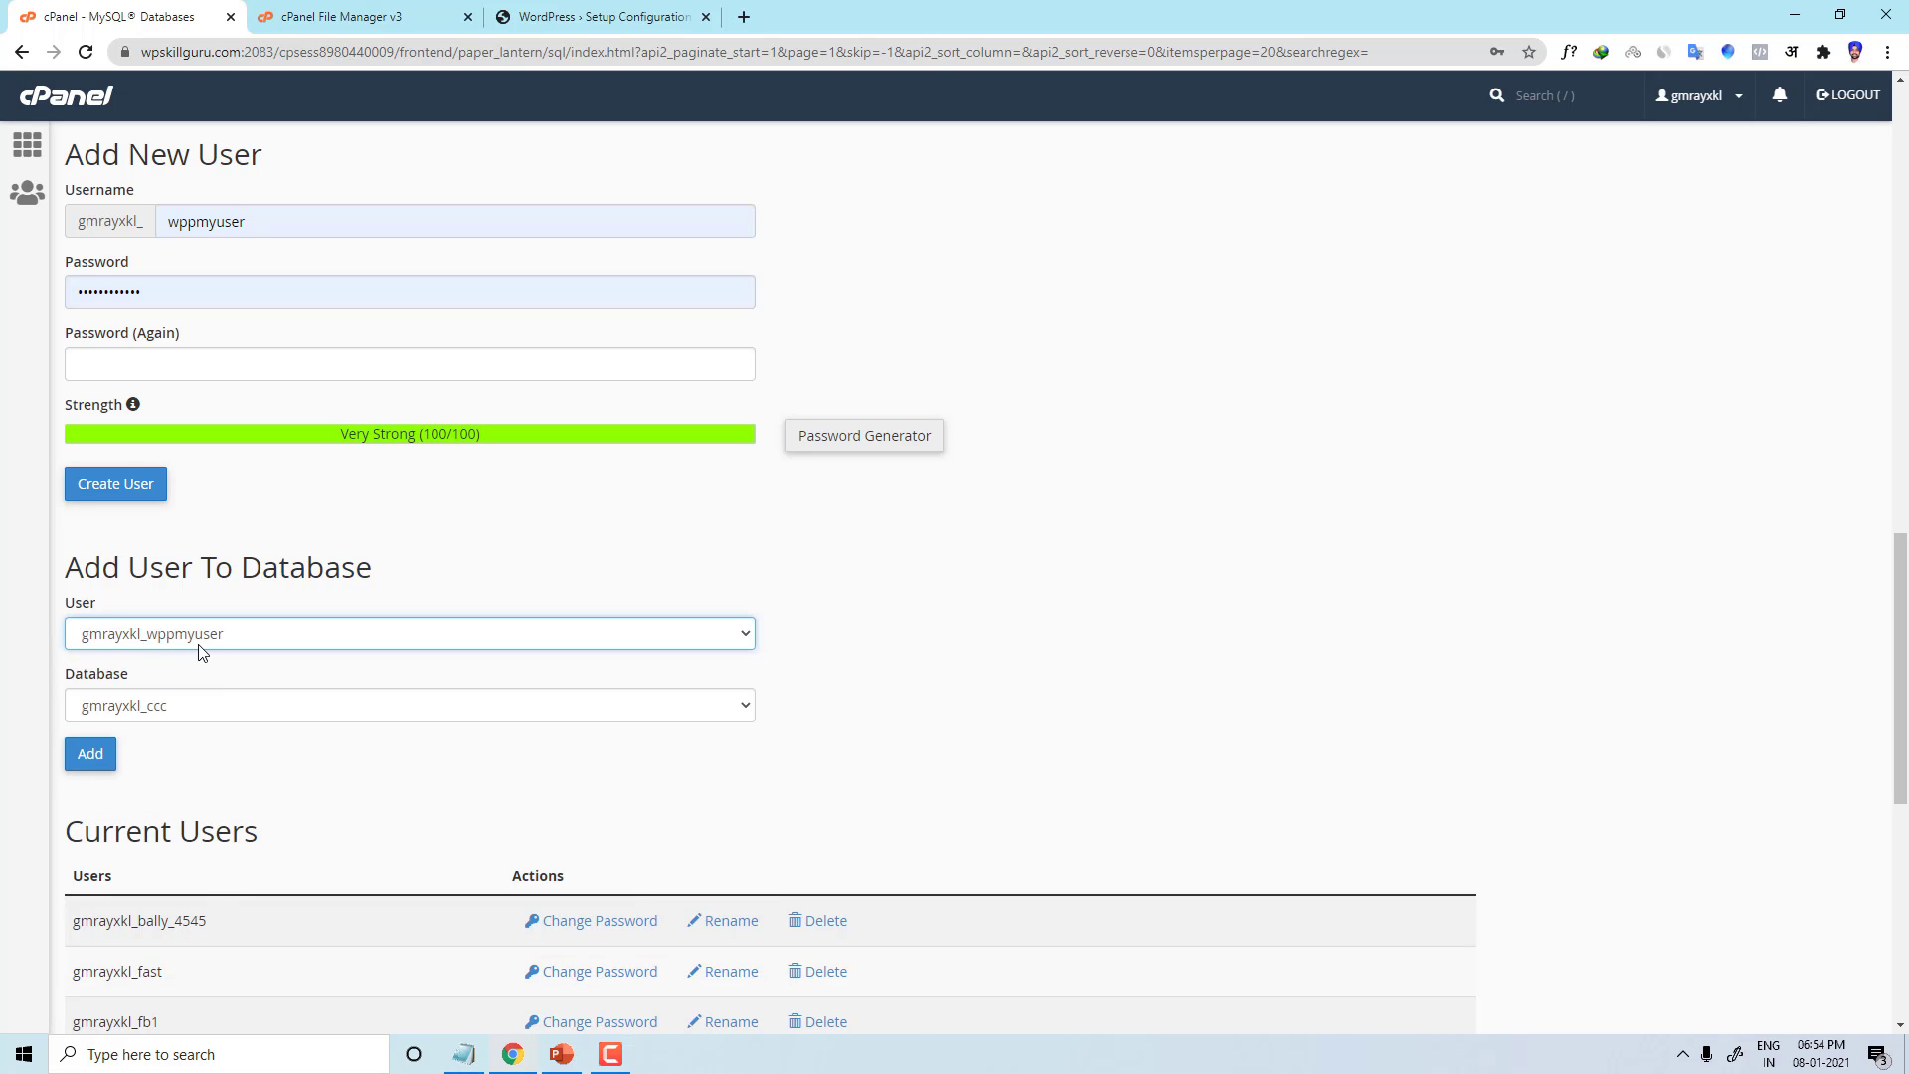
pyautogui.click(204, 704)
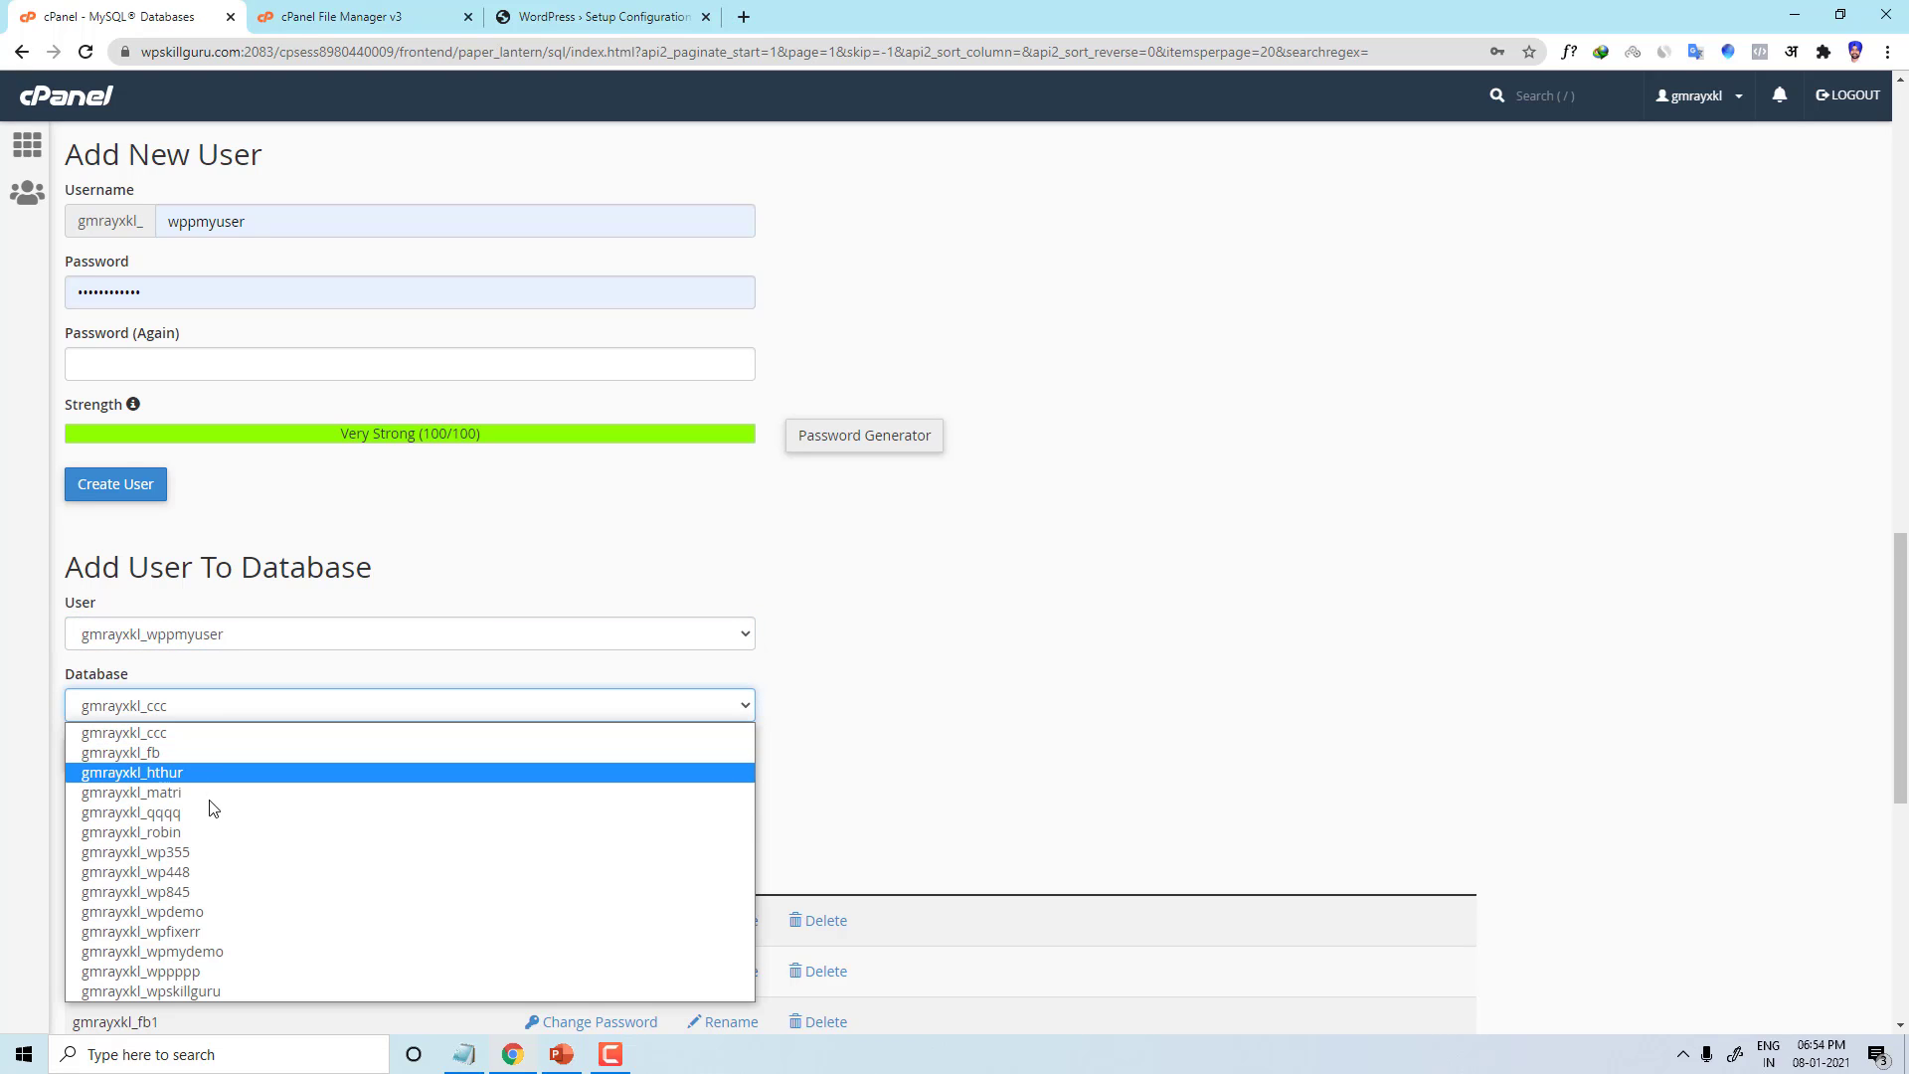
pyautogui.click(213, 951)
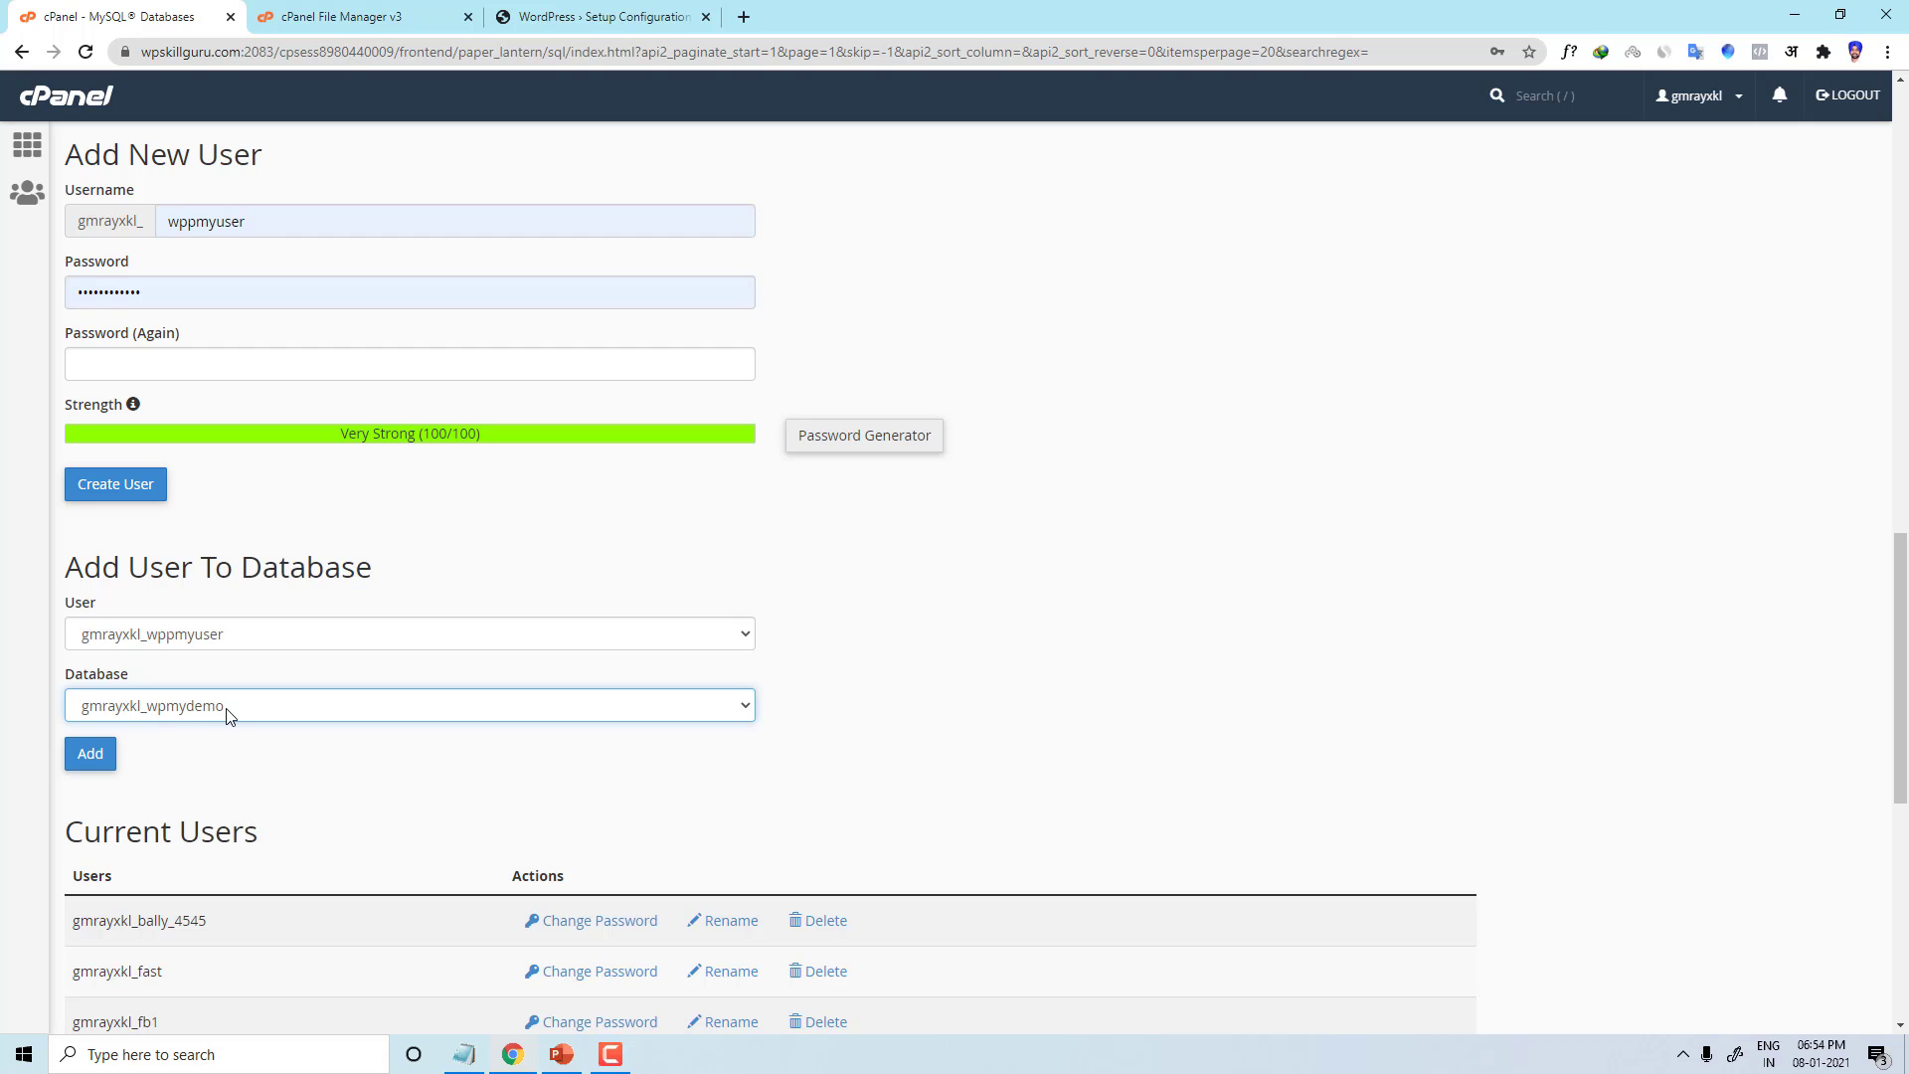
pyautogui.scroll(7, 254, 666)
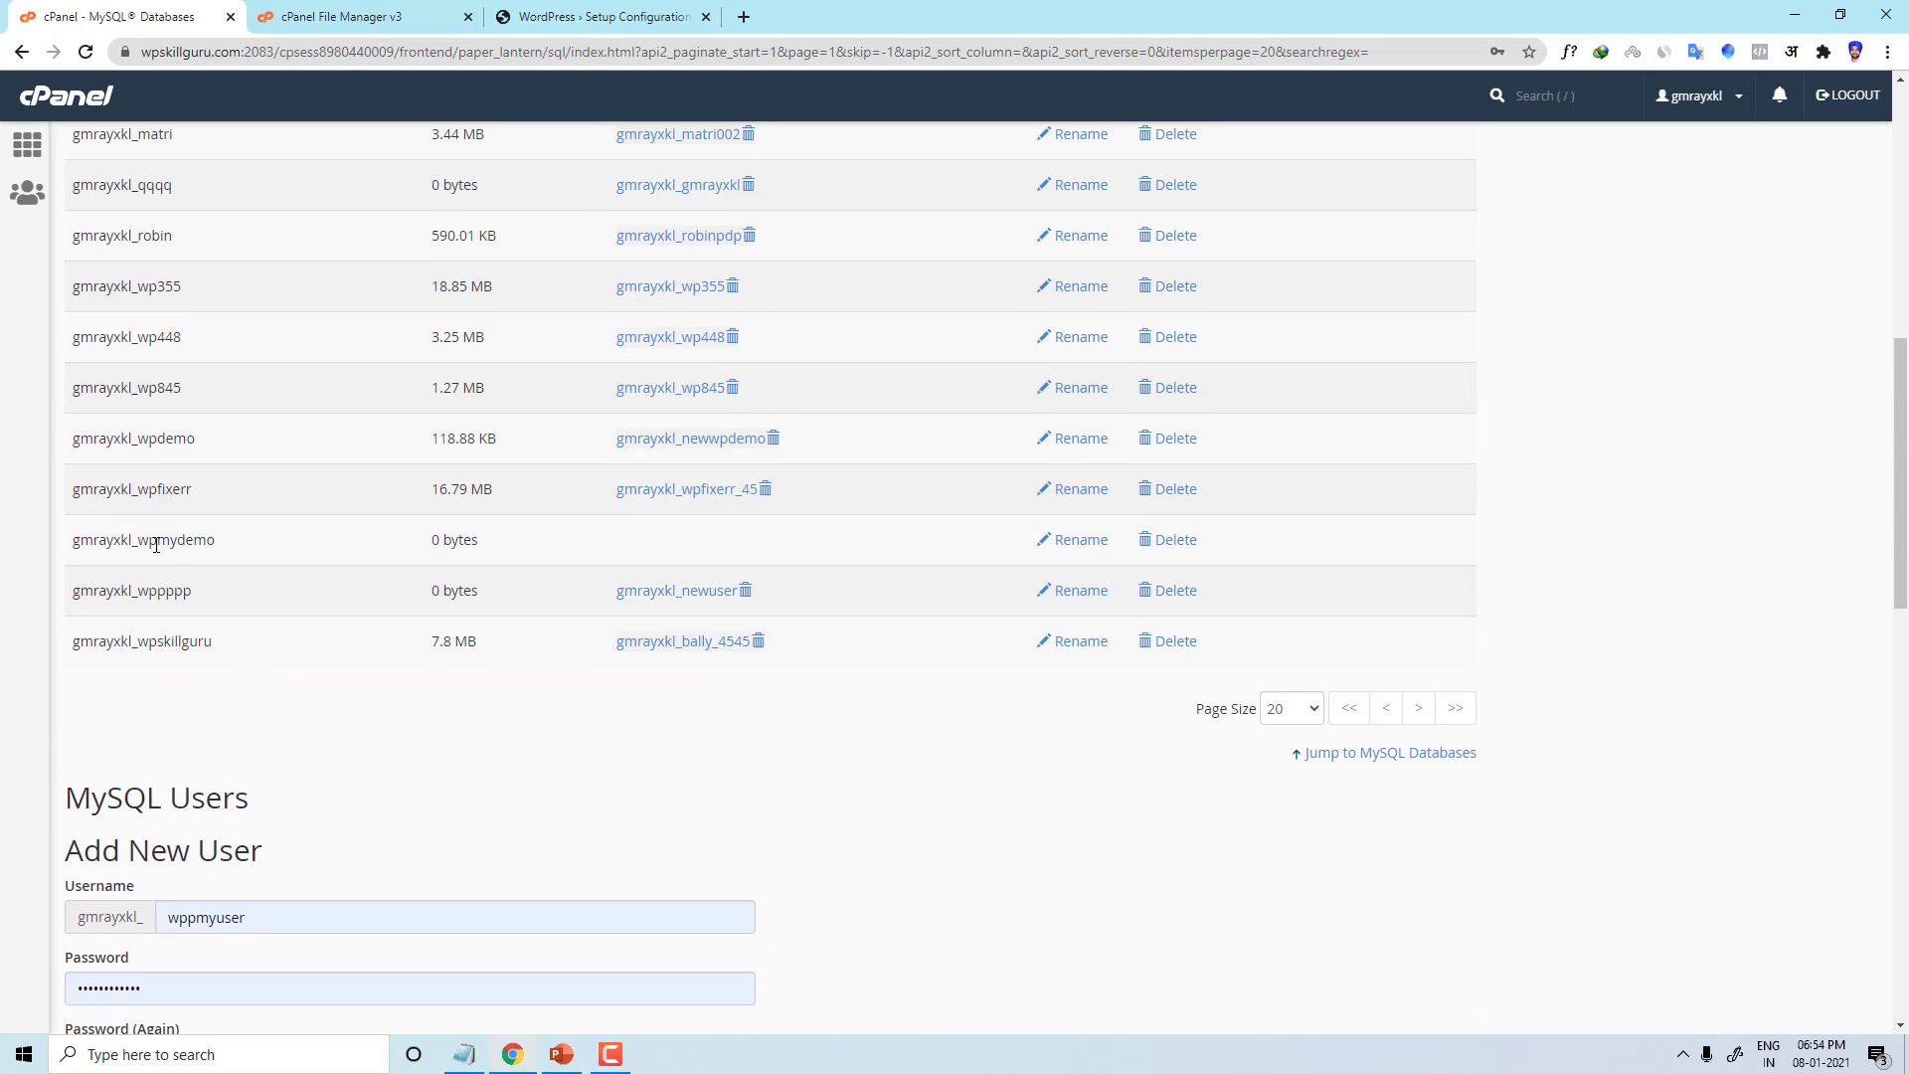
pyautogui.scroll(-8, 179, 557)
pyautogui.scroll(2, 159, 517)
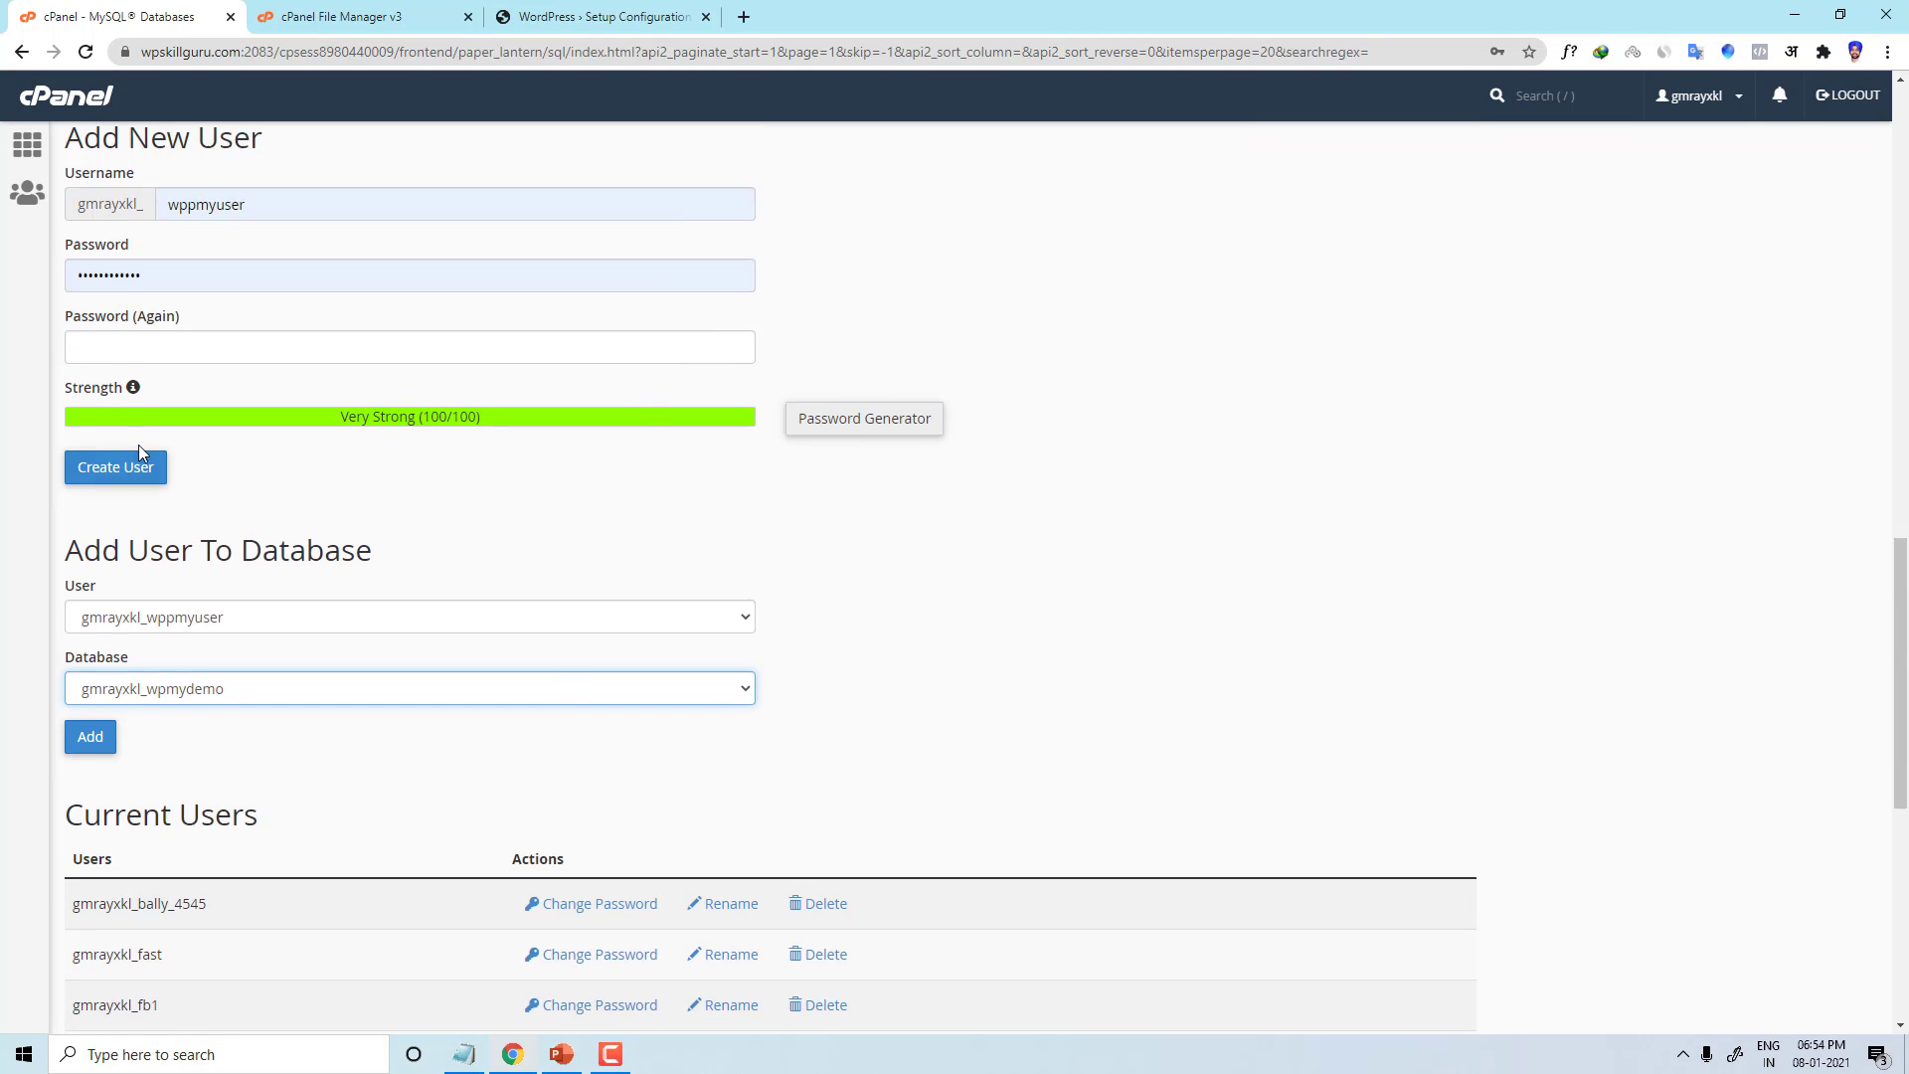
pyautogui.click(97, 853)
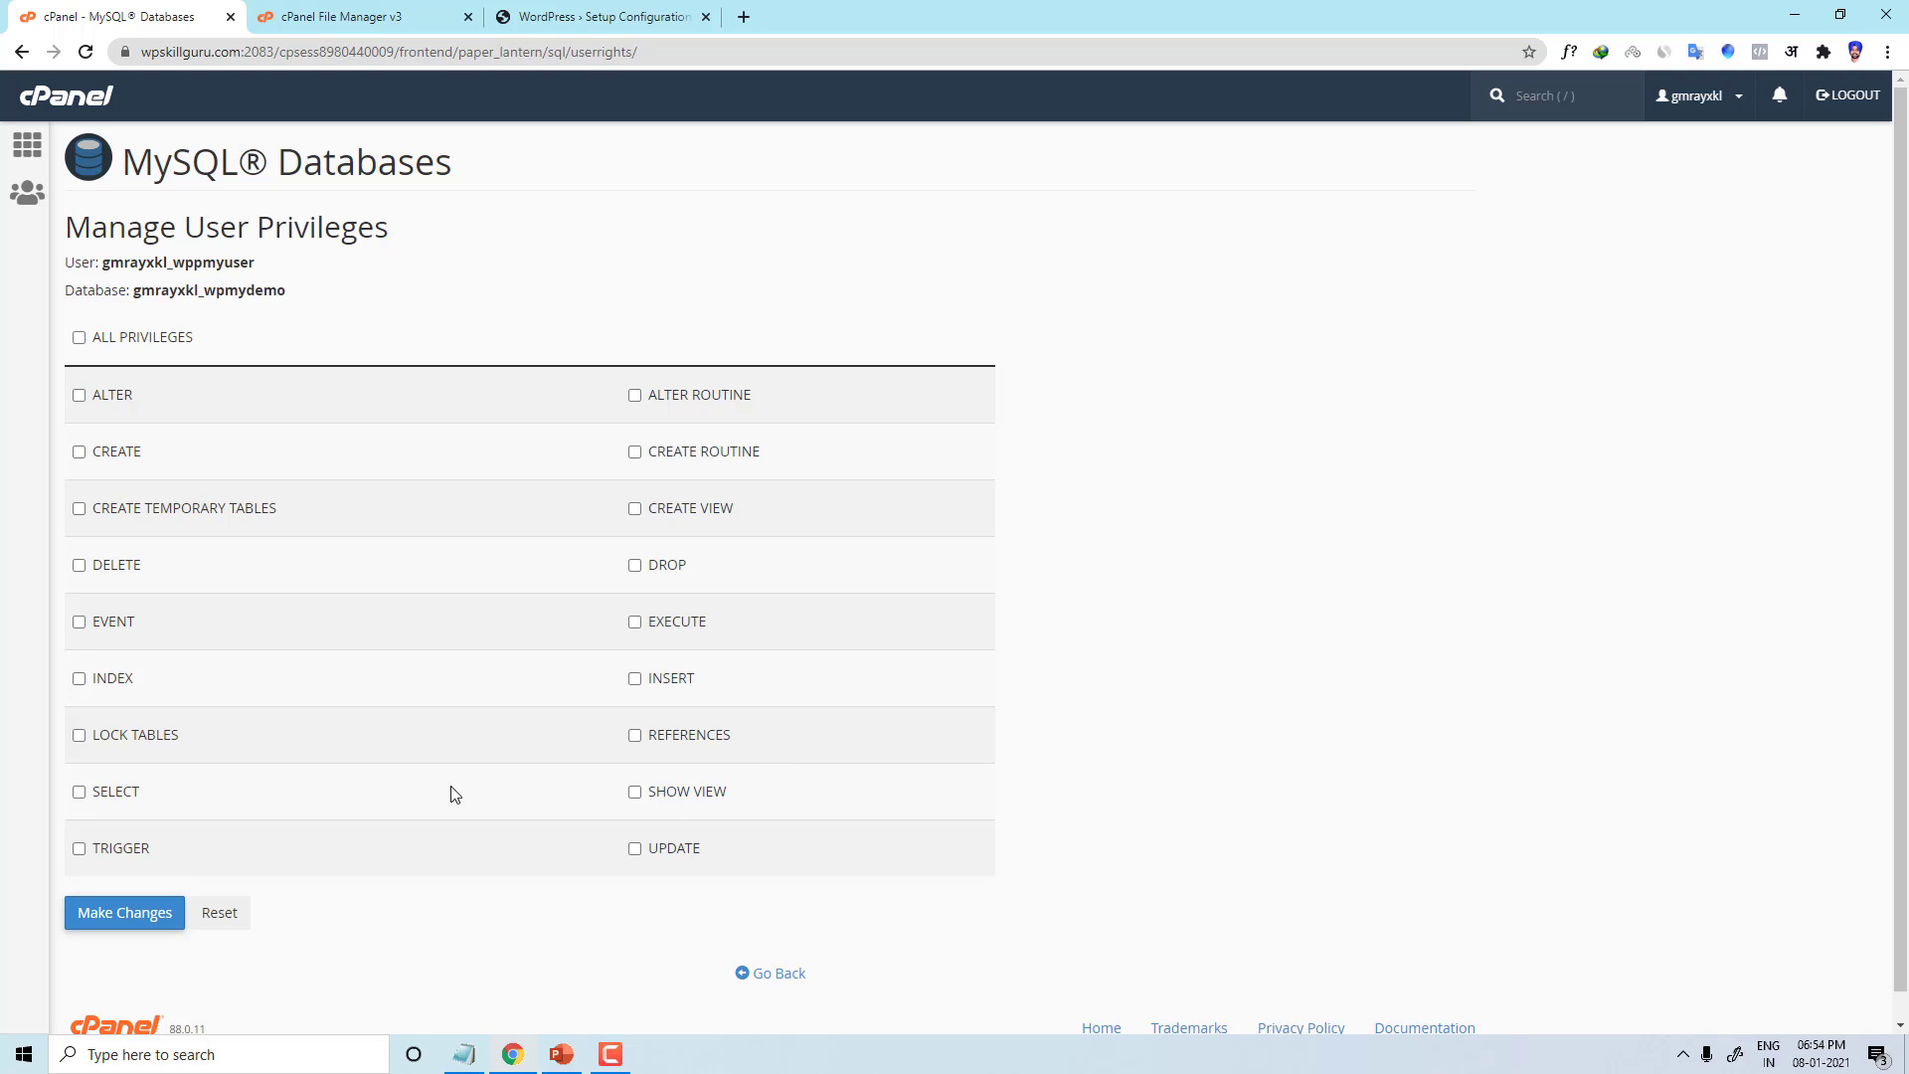
# Step: Grant wppmyuser ALL PRIVILEGES on wpmydemo and save the changes
pyautogui.click(112, 336)
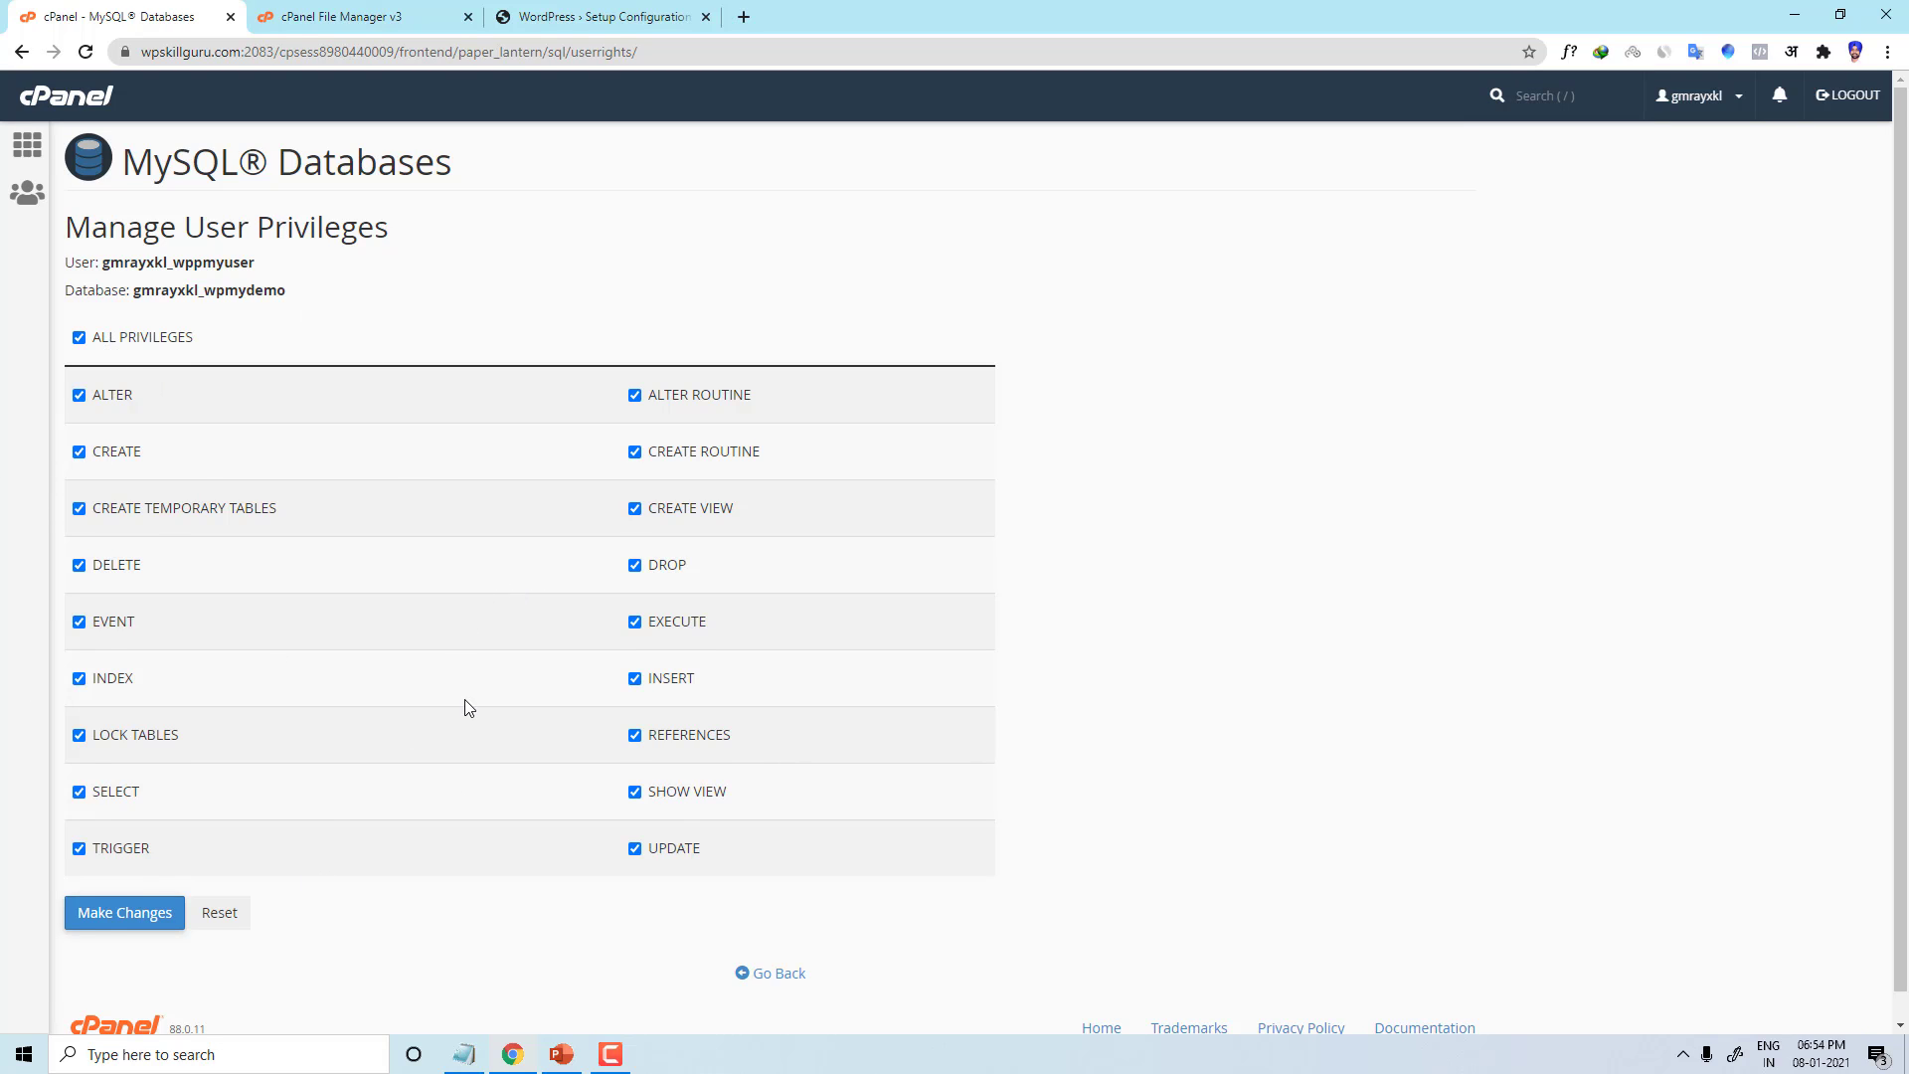
pyautogui.scroll(-1, 468, 707)
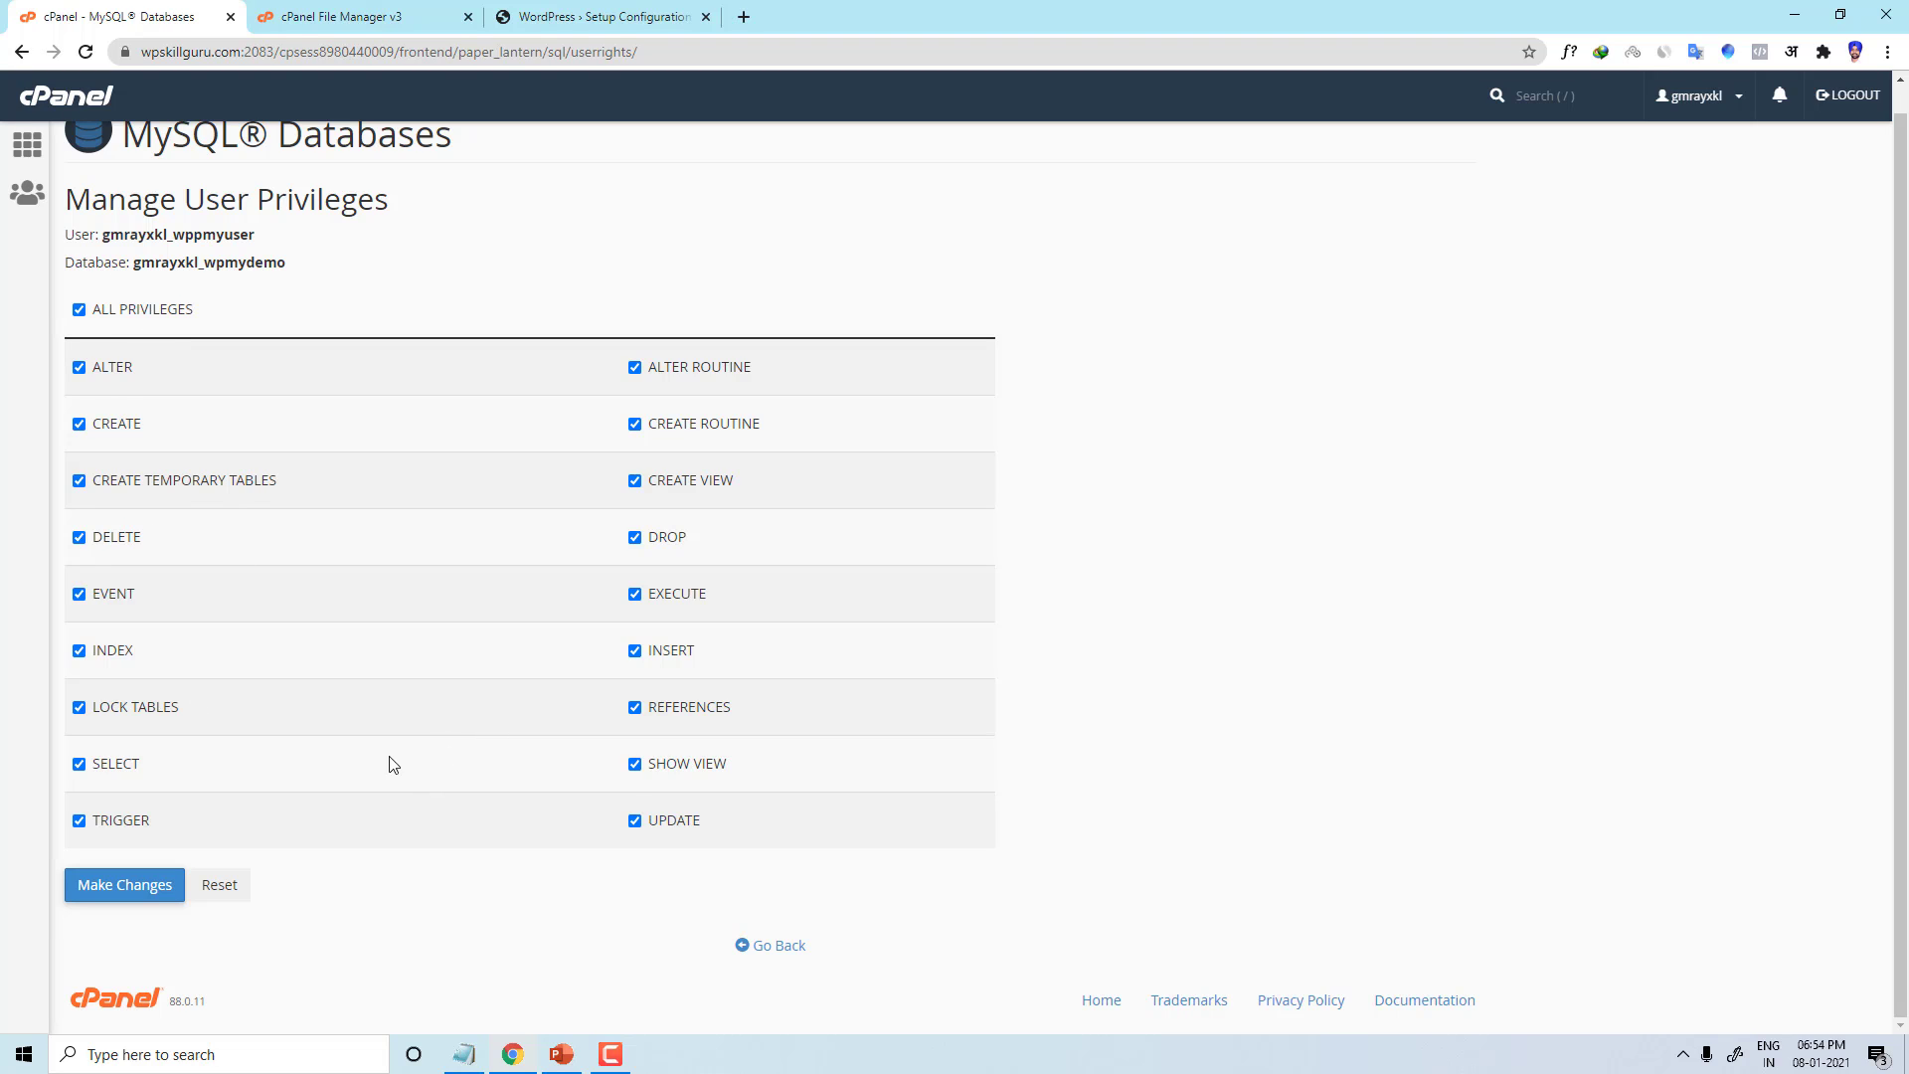
pyautogui.click(96, 891)
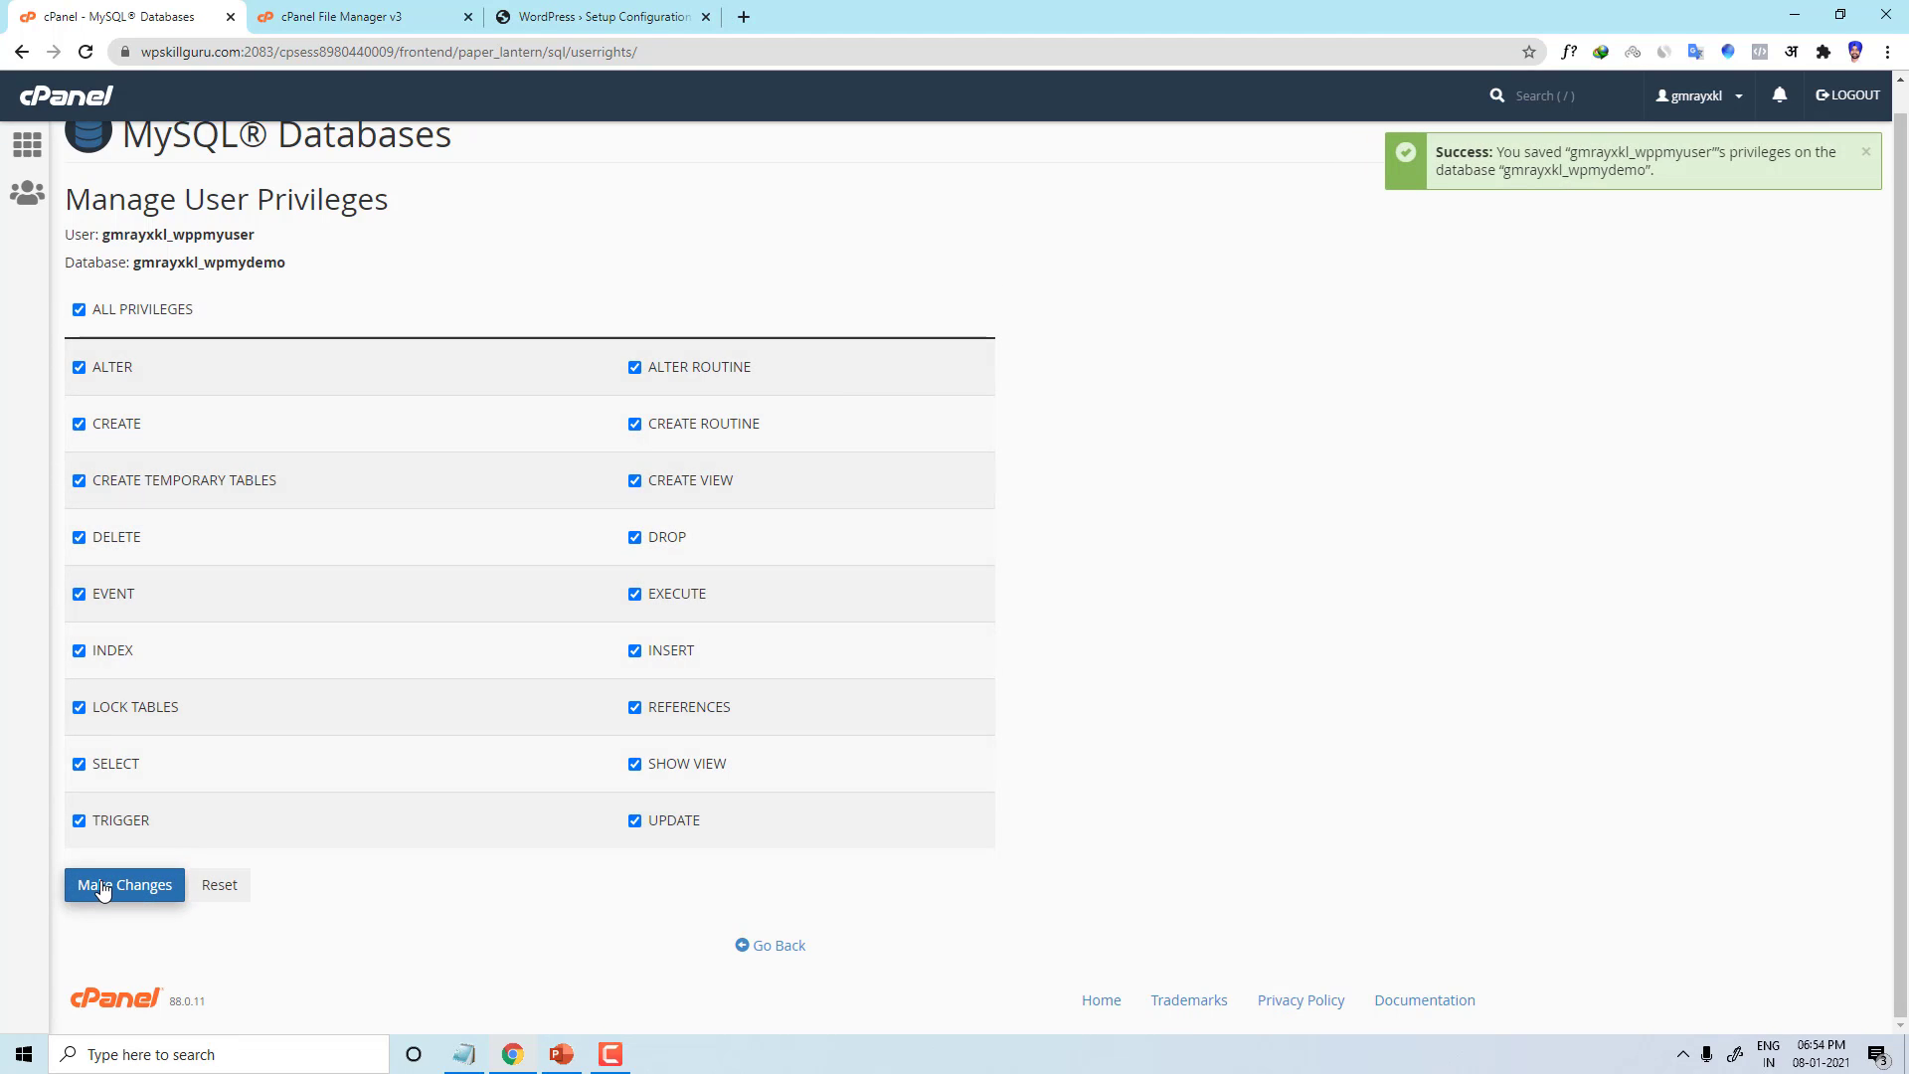
# Step: Confirm wppmyuser is wpmydemo's privileged user in the 20-per-page list, then return to WordPress setup
pyautogui.click(370, 21)
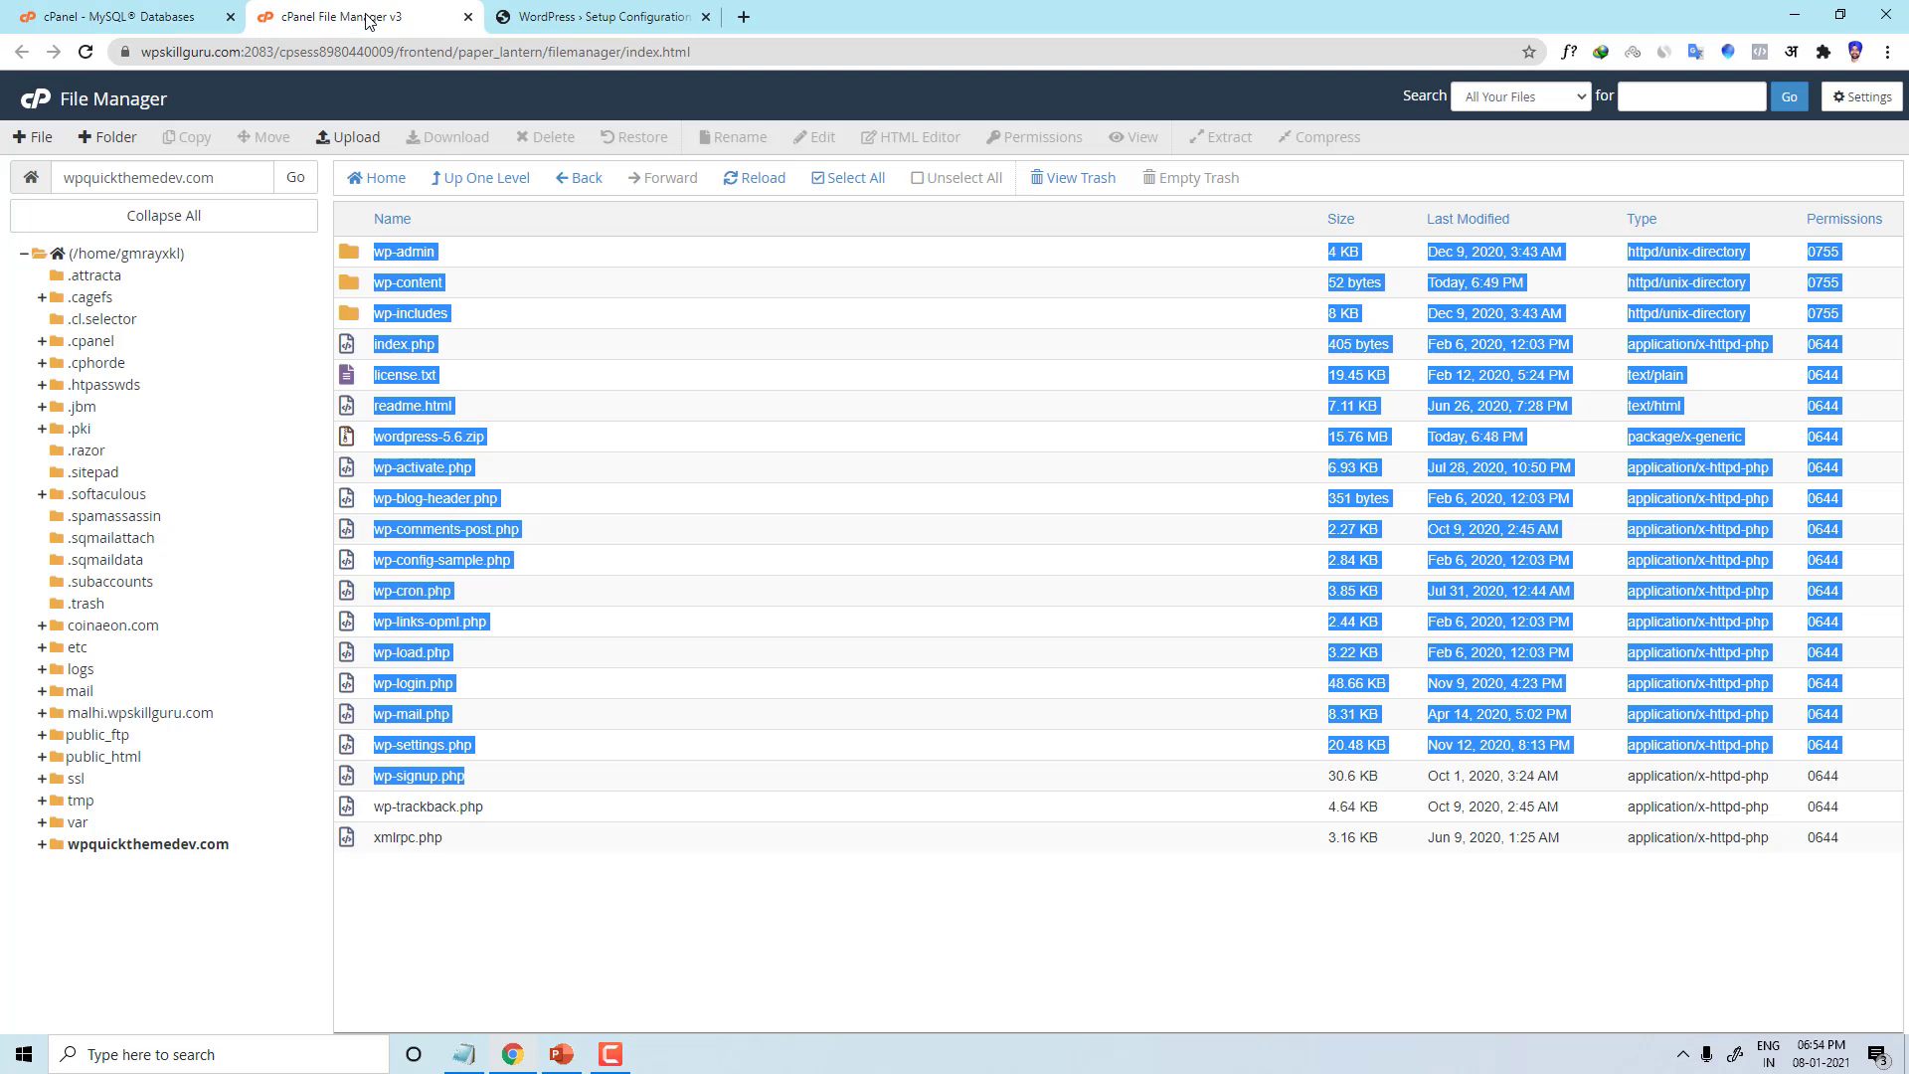
pyautogui.click(552, 17)
pyautogui.click(449, 8)
pyautogui.click(119, 17)
pyautogui.click(609, 9)
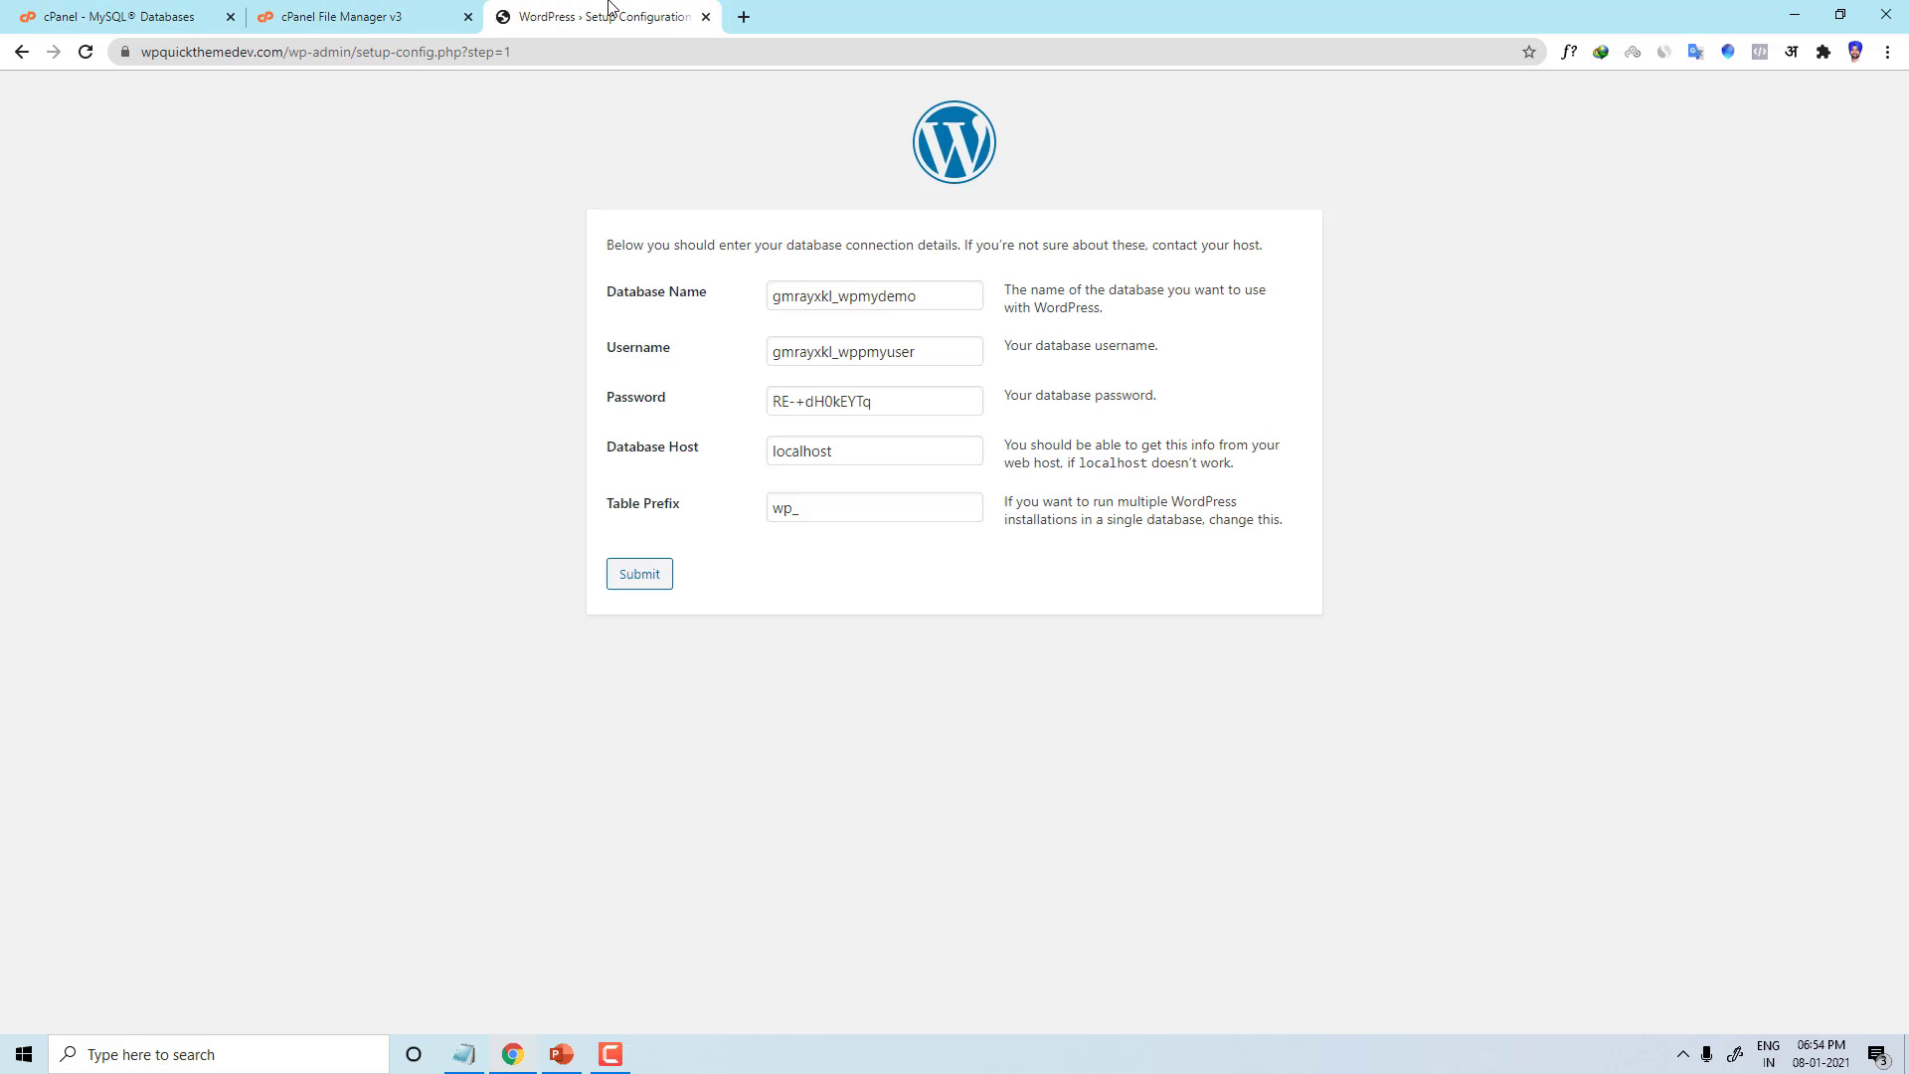
pyautogui.click(336, 17)
pyautogui.click(129, 17)
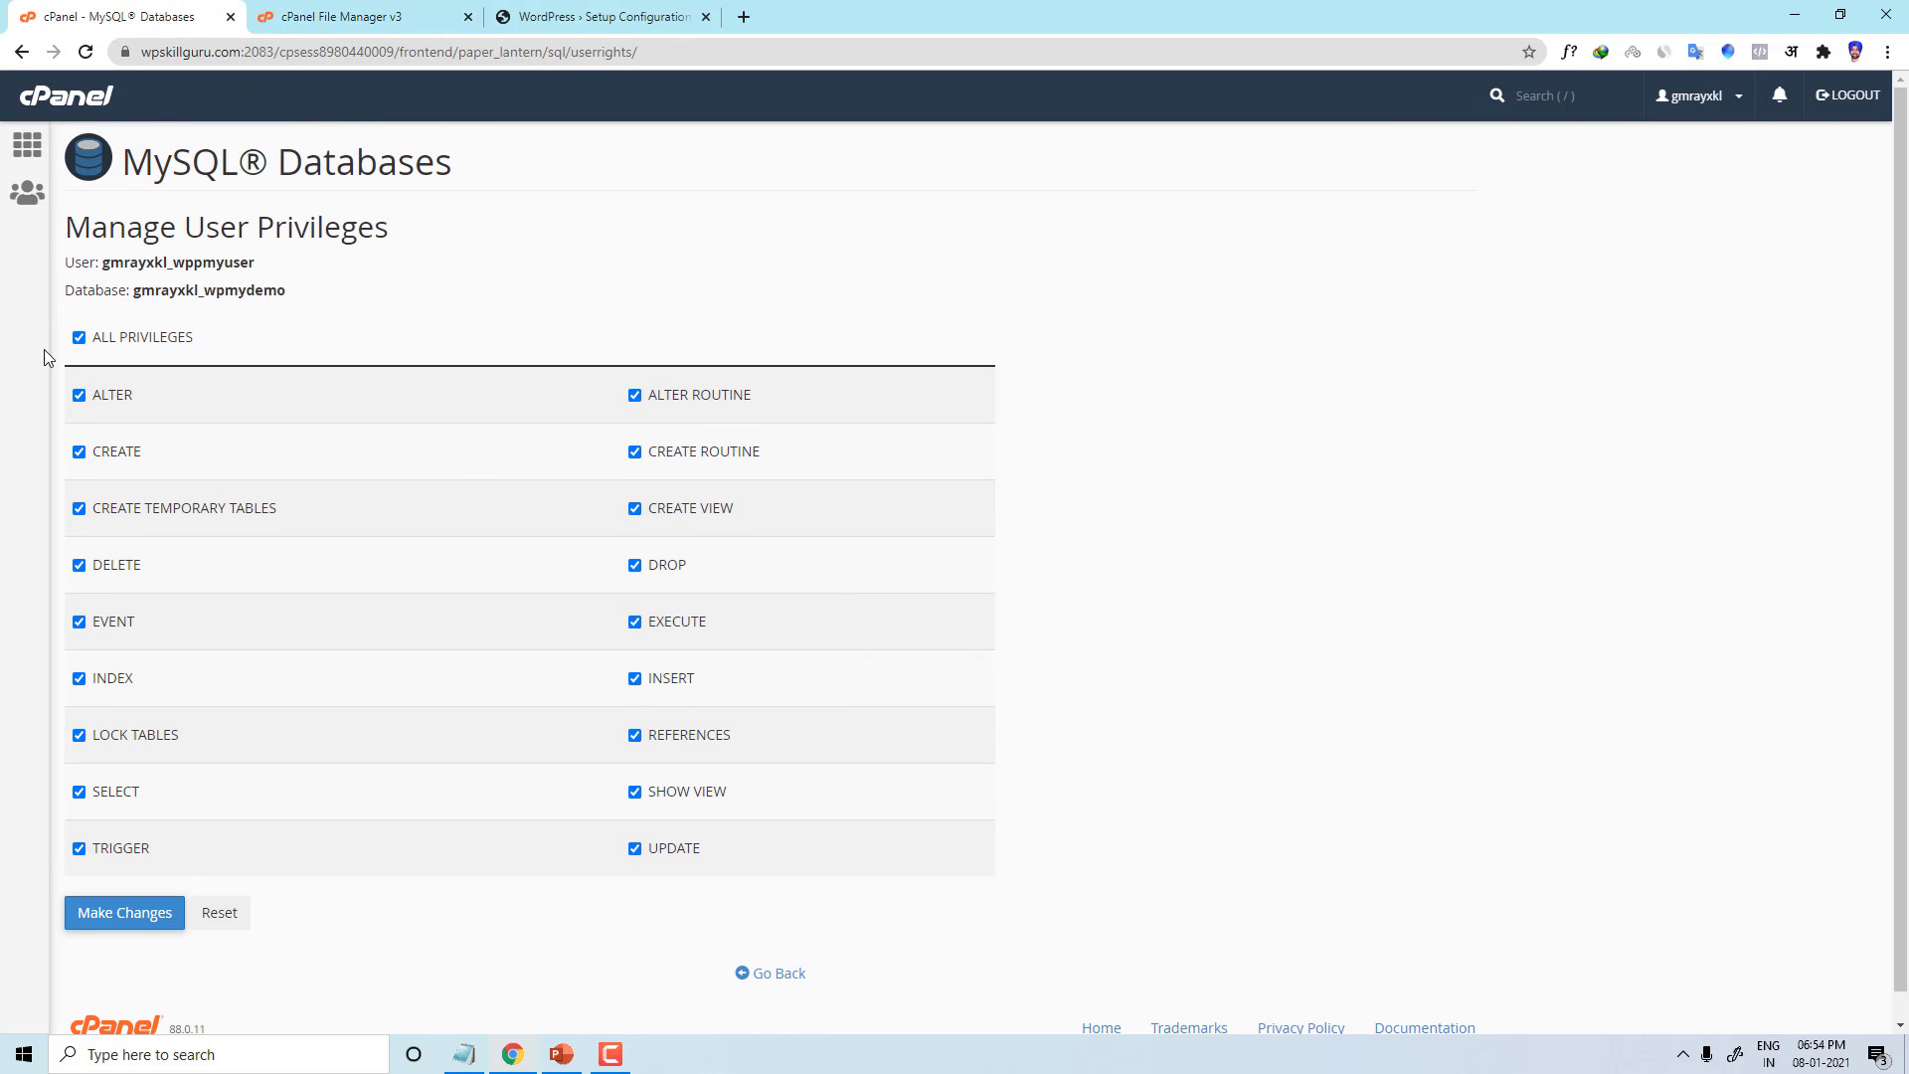
pyautogui.click(767, 976)
pyautogui.scroll(-8, 421, 713)
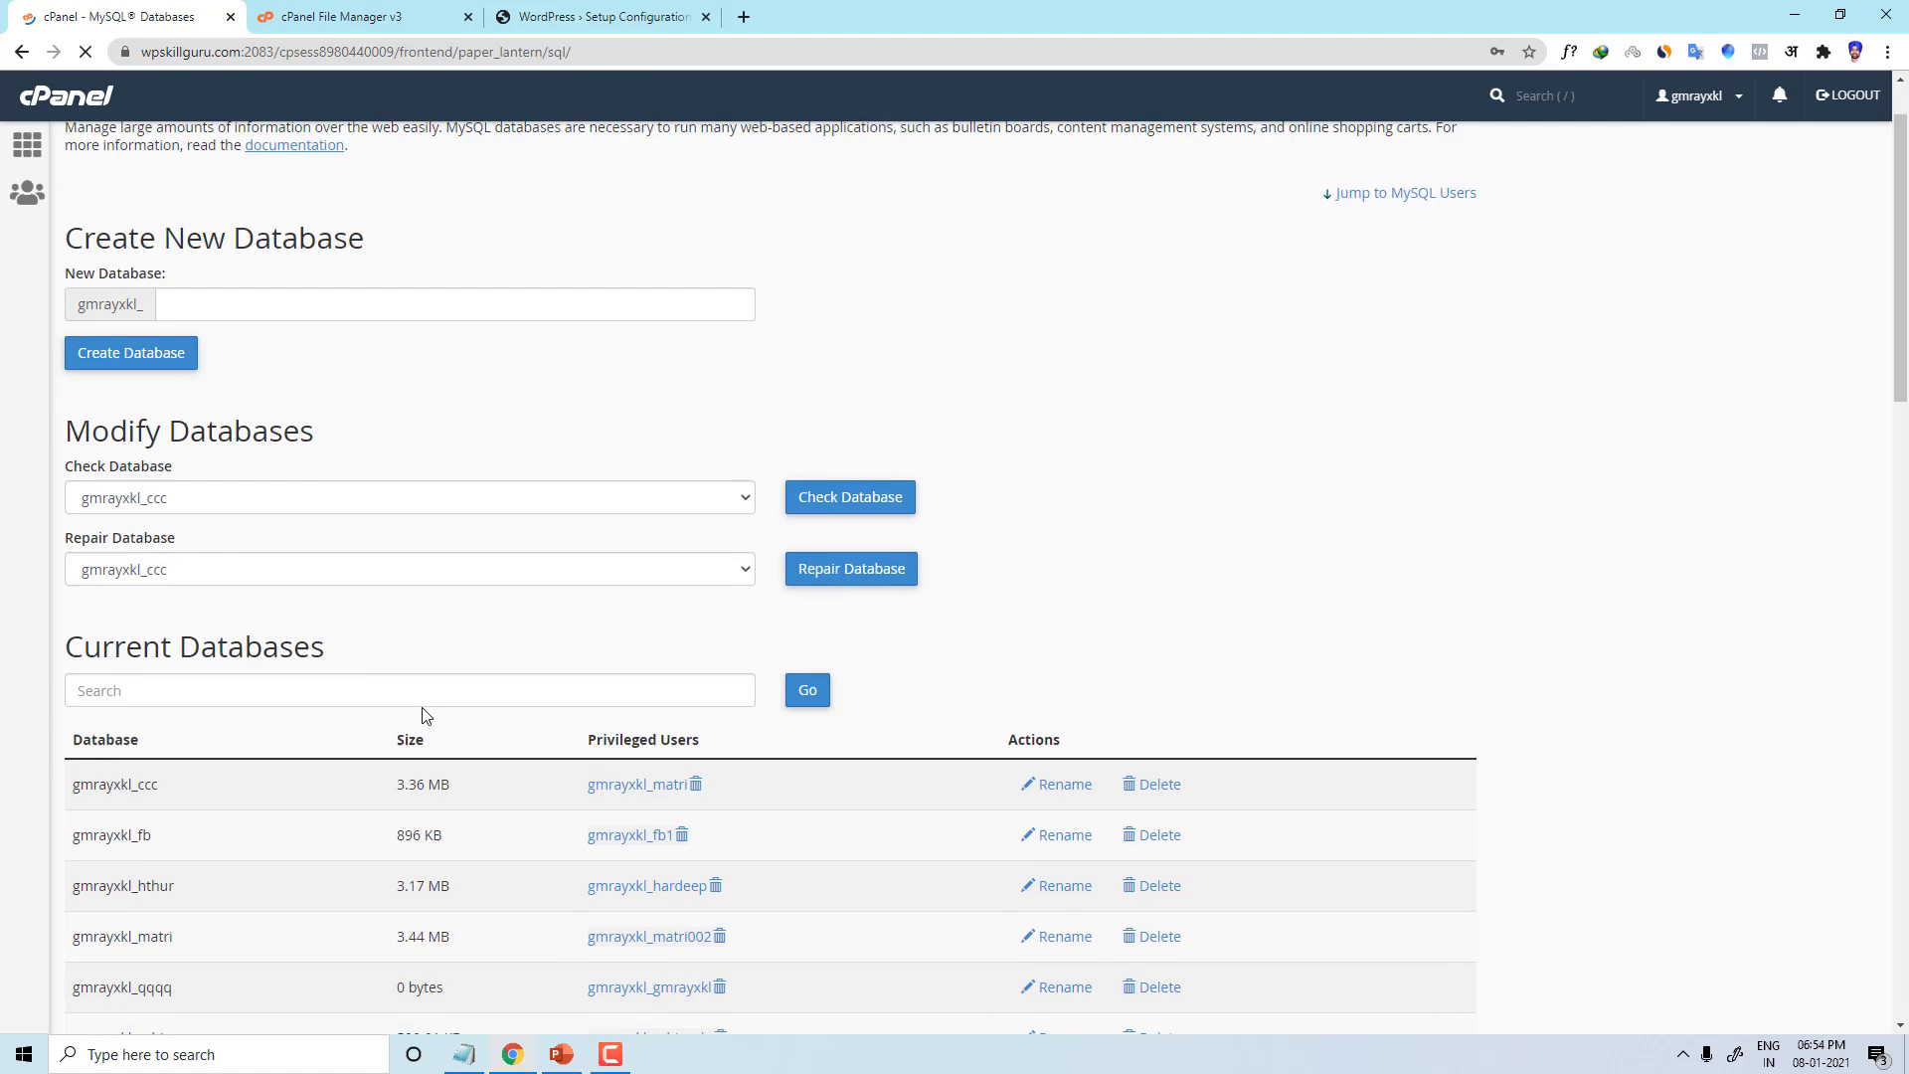
pyautogui.click(1291, 604)
pyautogui.click(1293, 653)
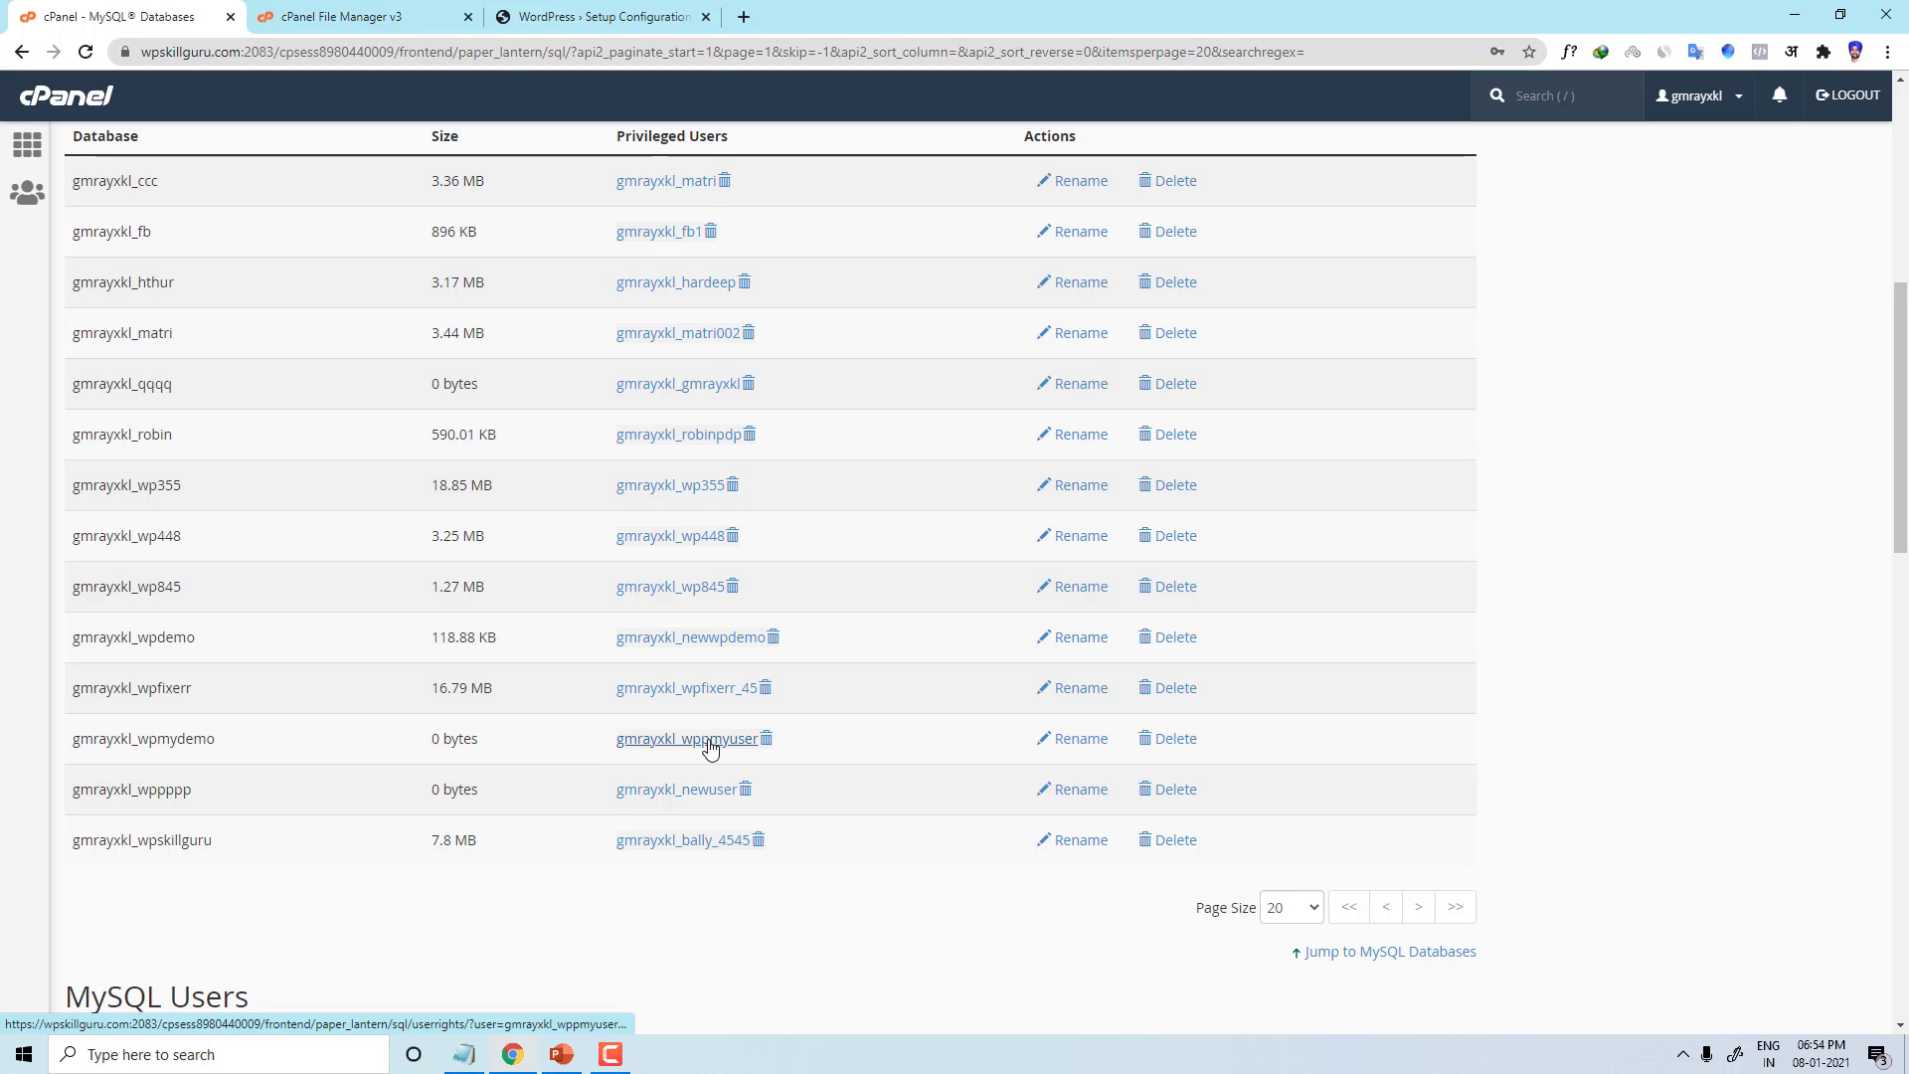
pyautogui.click(602, 17)
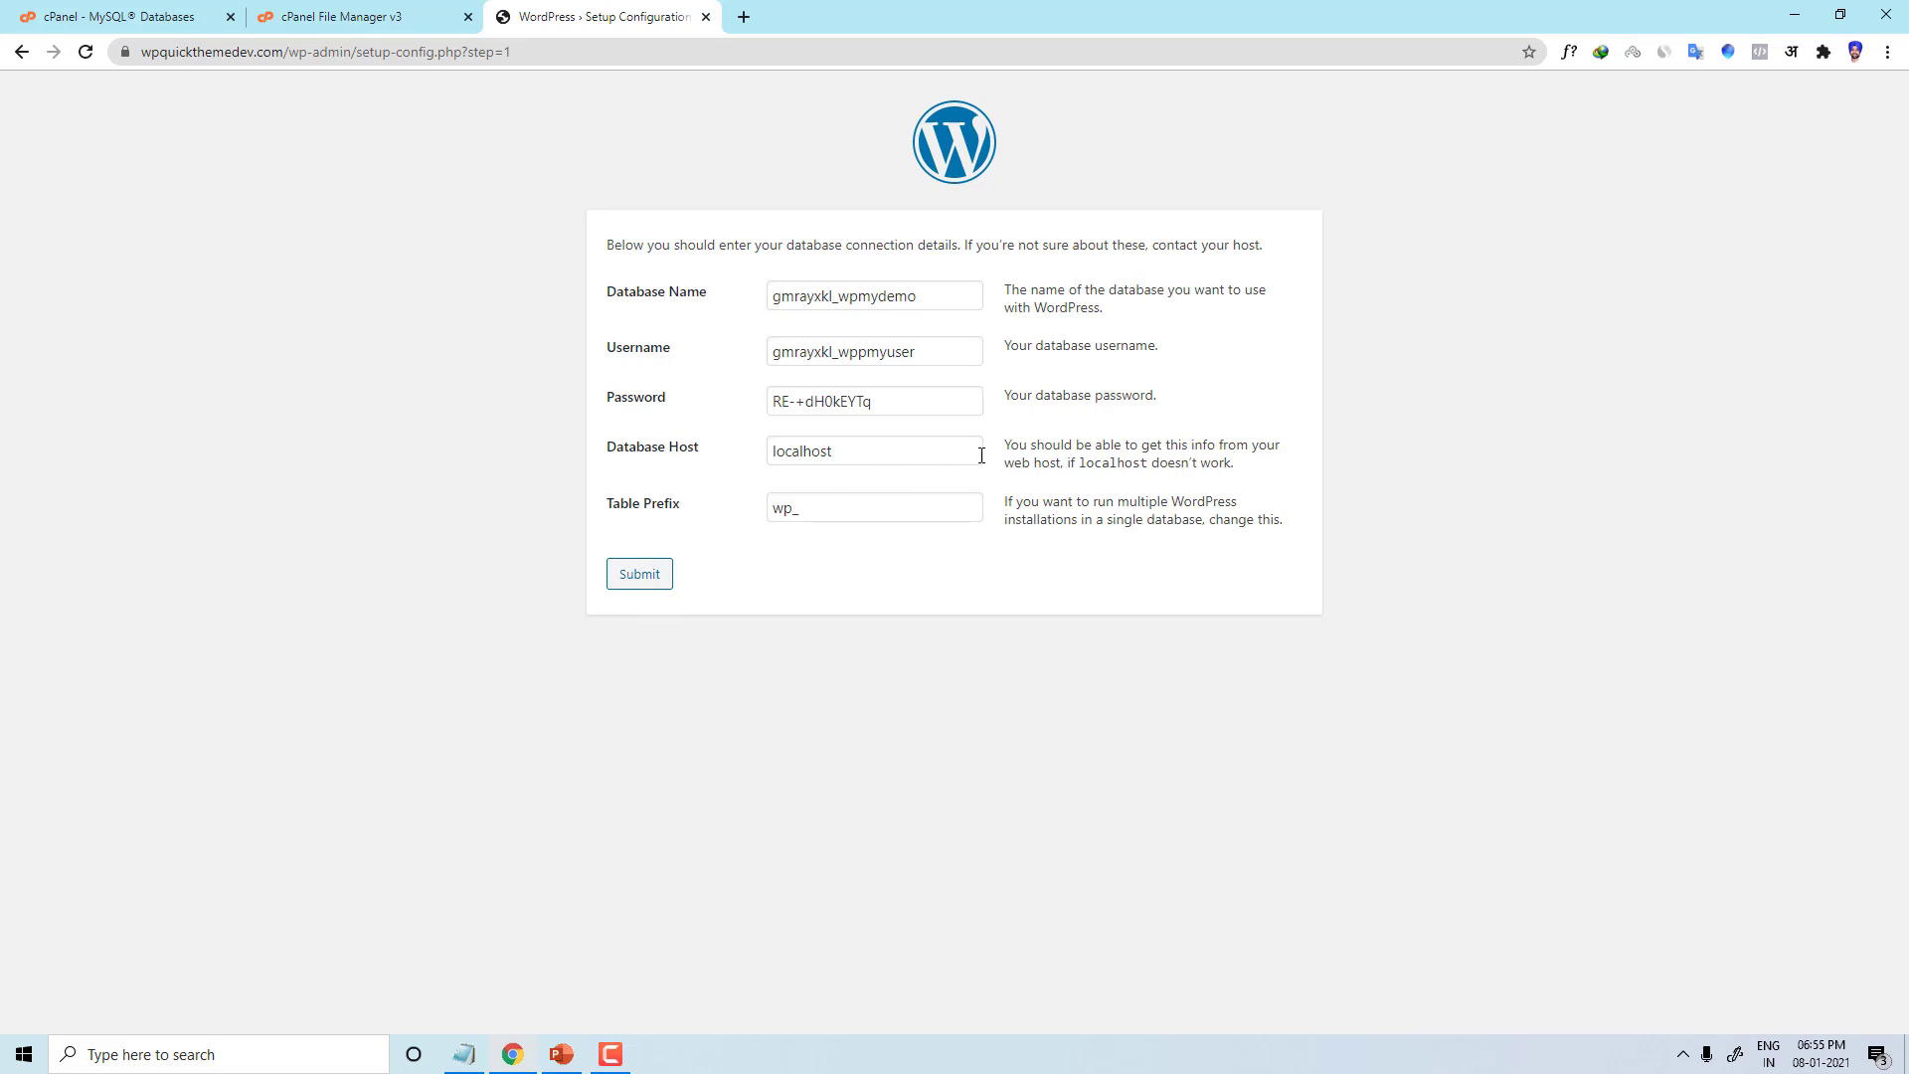
# Step: Submit the connection details, run the installation, and enter site title 'My website' and username demouser
pyautogui.click(666, 577)
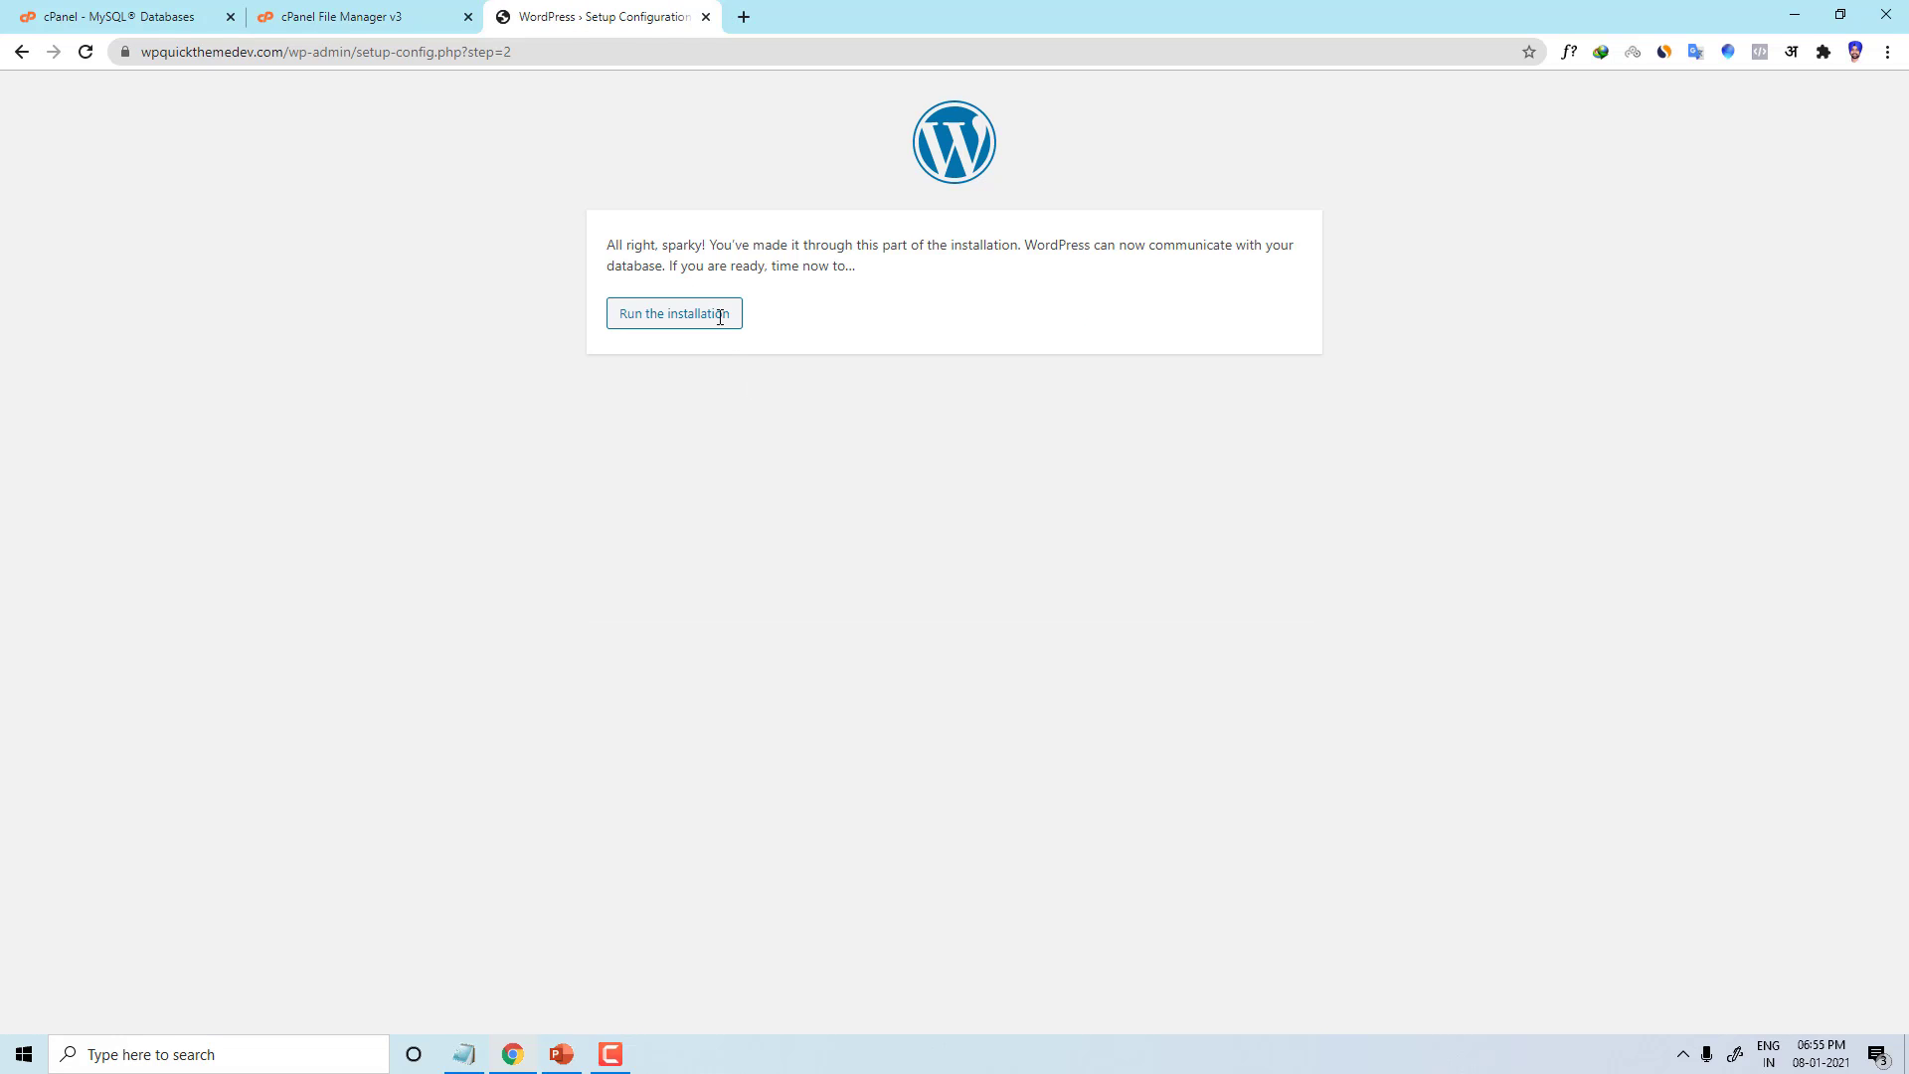
pyautogui.click(702, 318)
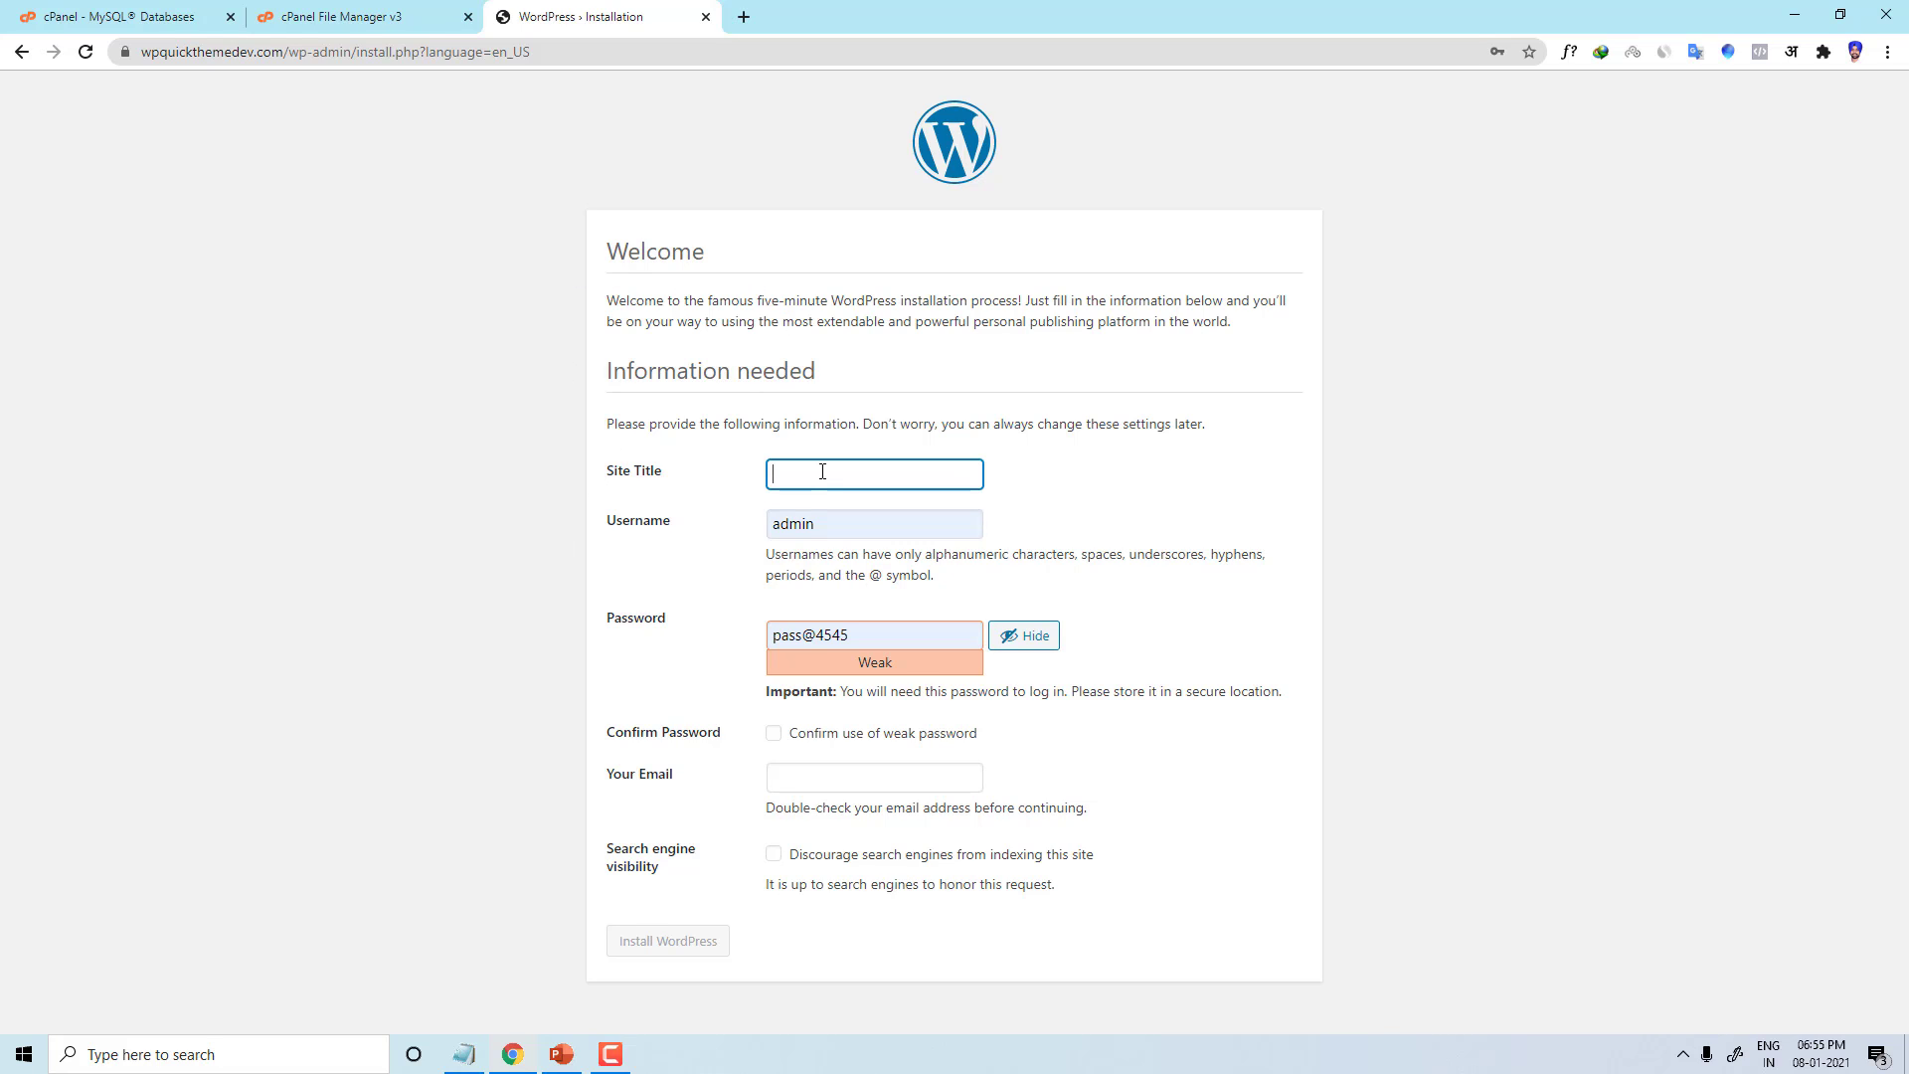
pyautogui.write('y website')
pyautogui.press('Tab')
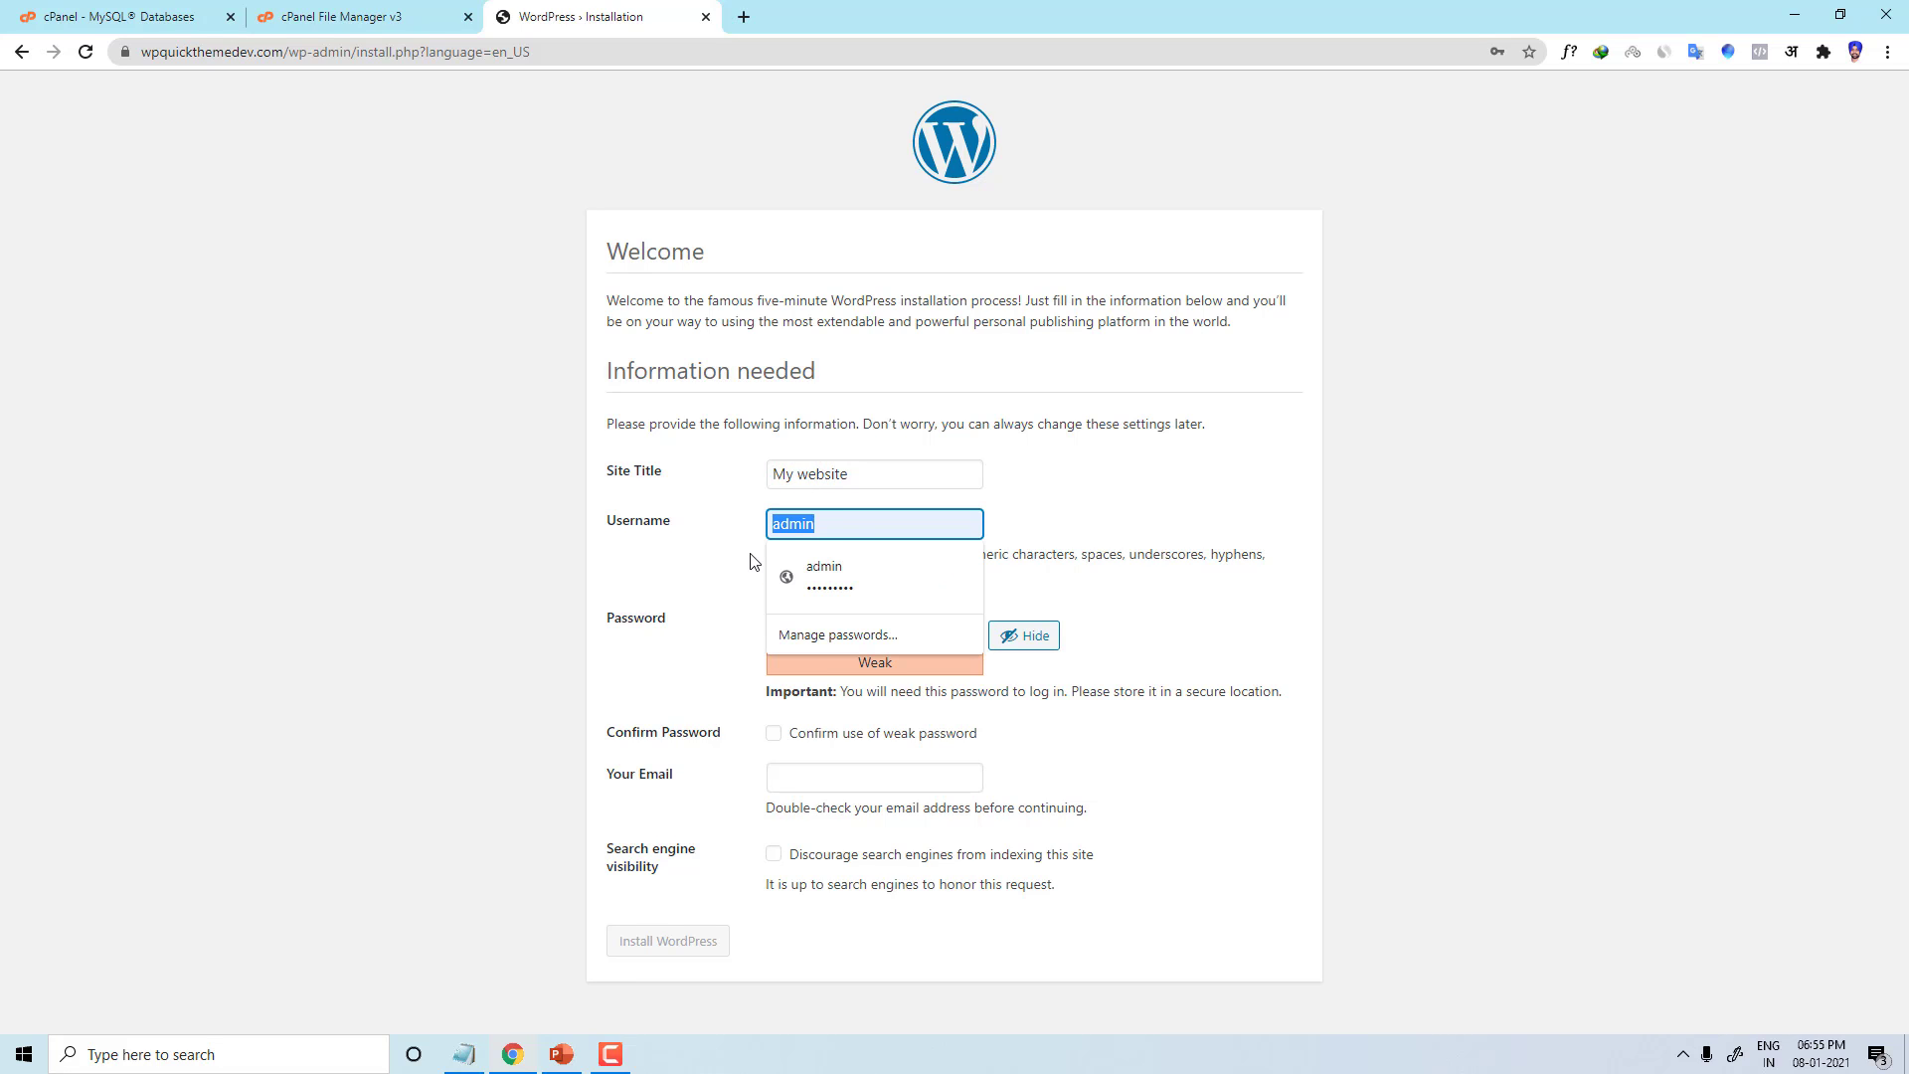
pyautogui.write('demouser')
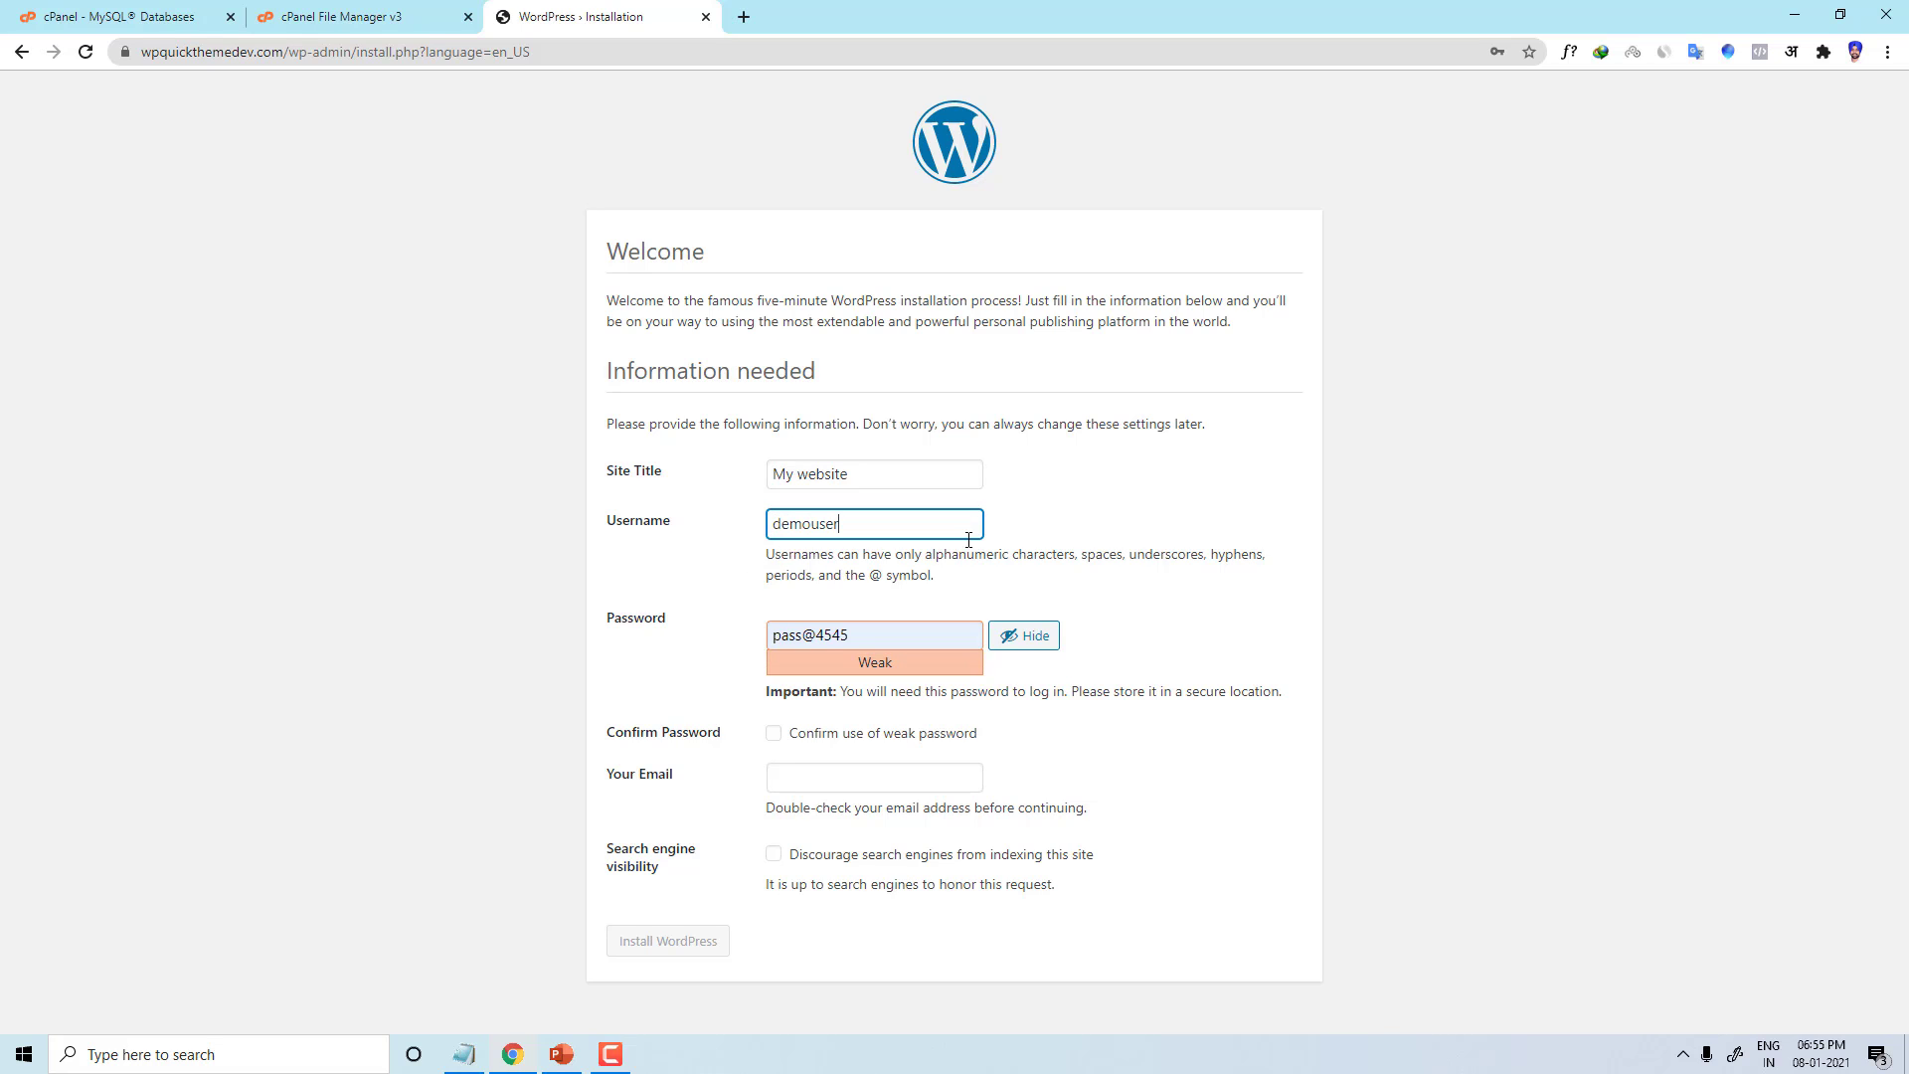
pyautogui.click(637, 579)
# Step: Replace the admin password with a weak one, confirm its use, and submit
pyautogui.click(875, 636)
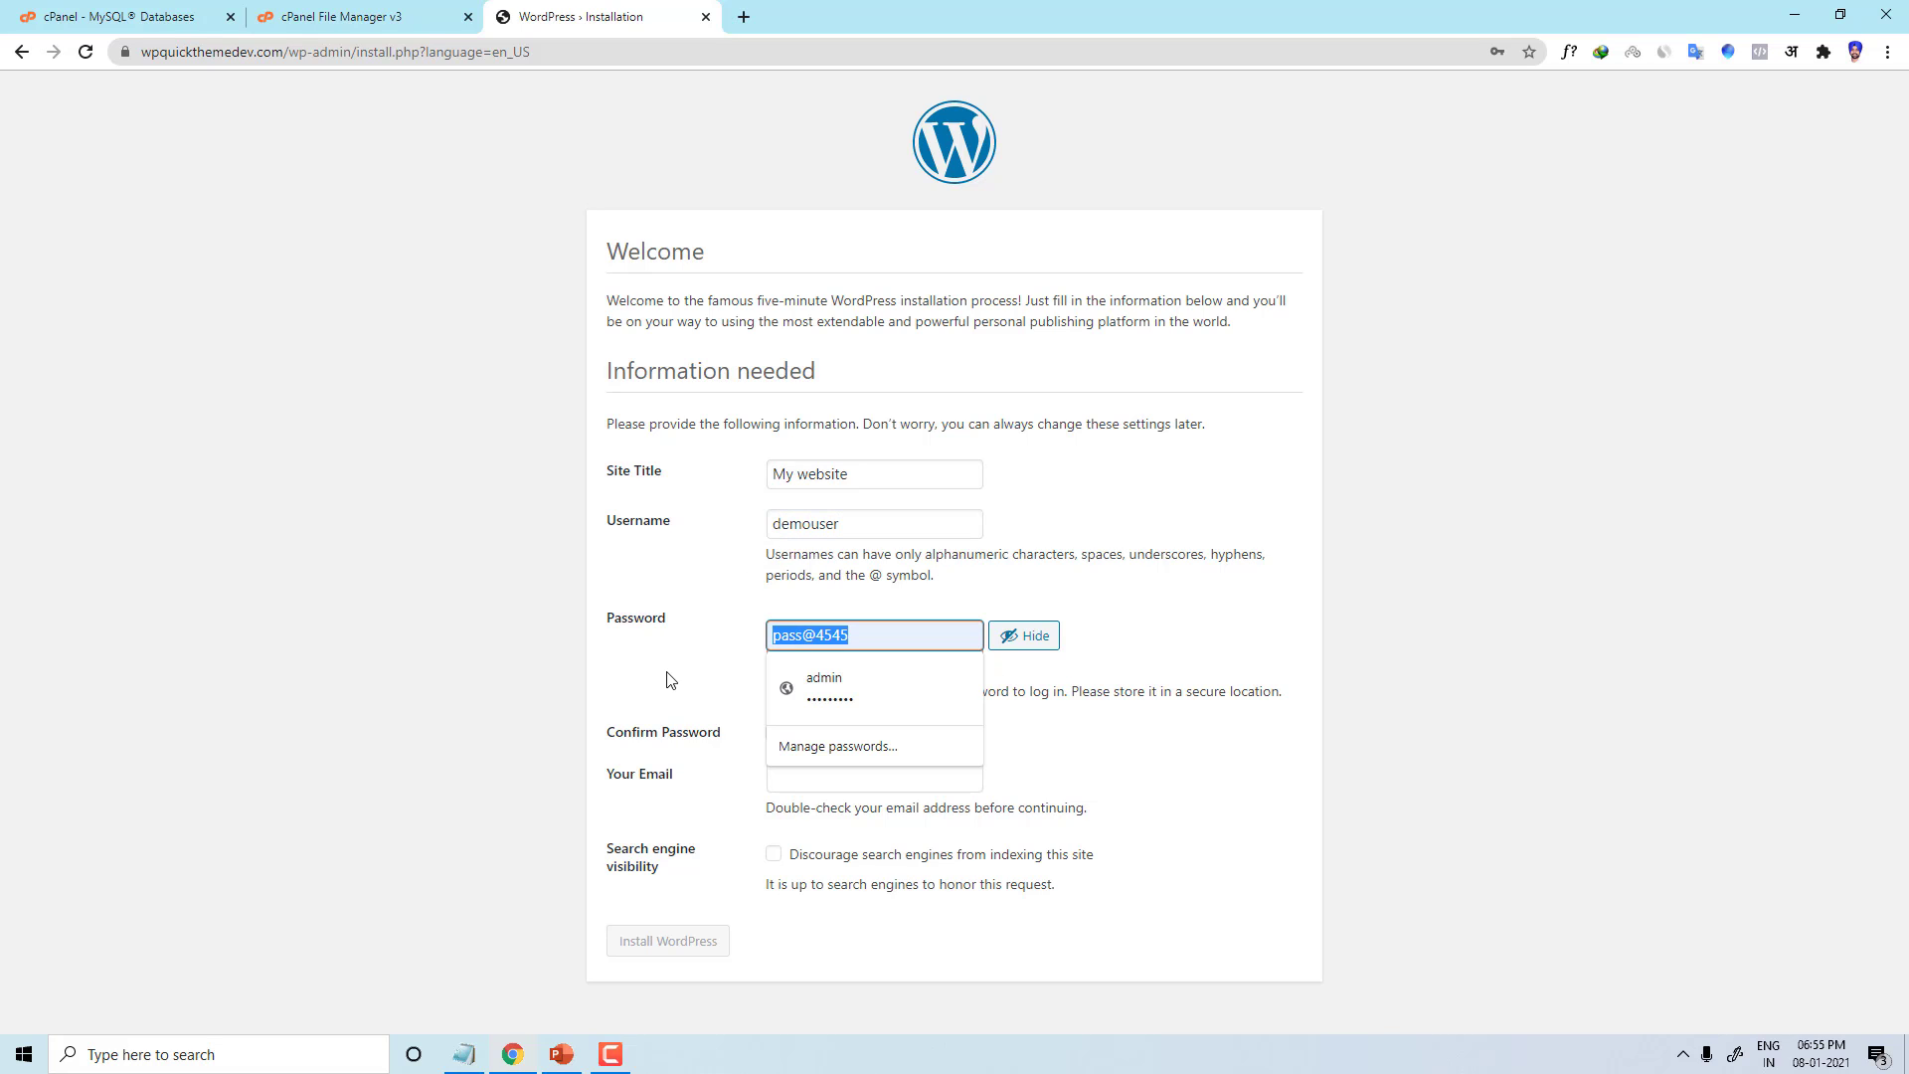
pyautogui.click(1024, 635)
pyautogui.doubleClick(864, 645)
pyautogui.write('••')
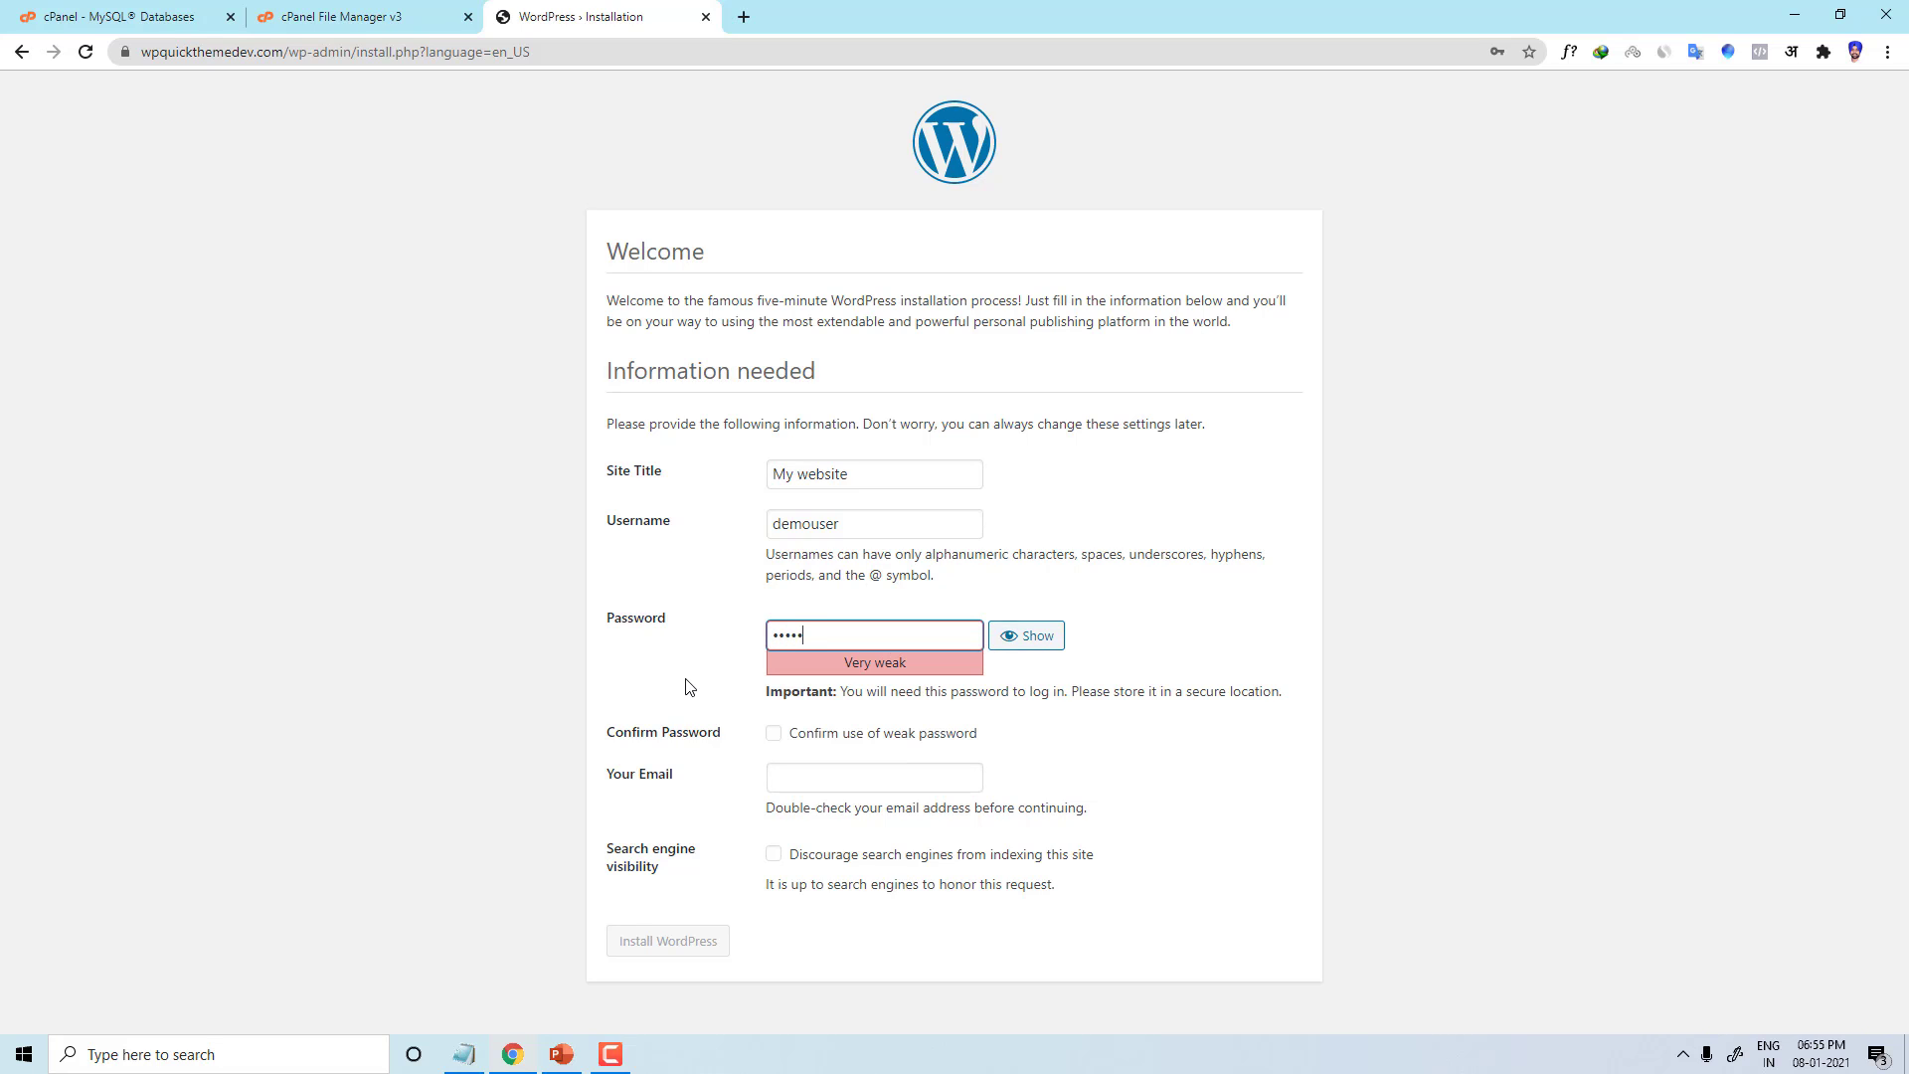
pyautogui.write('••••••')
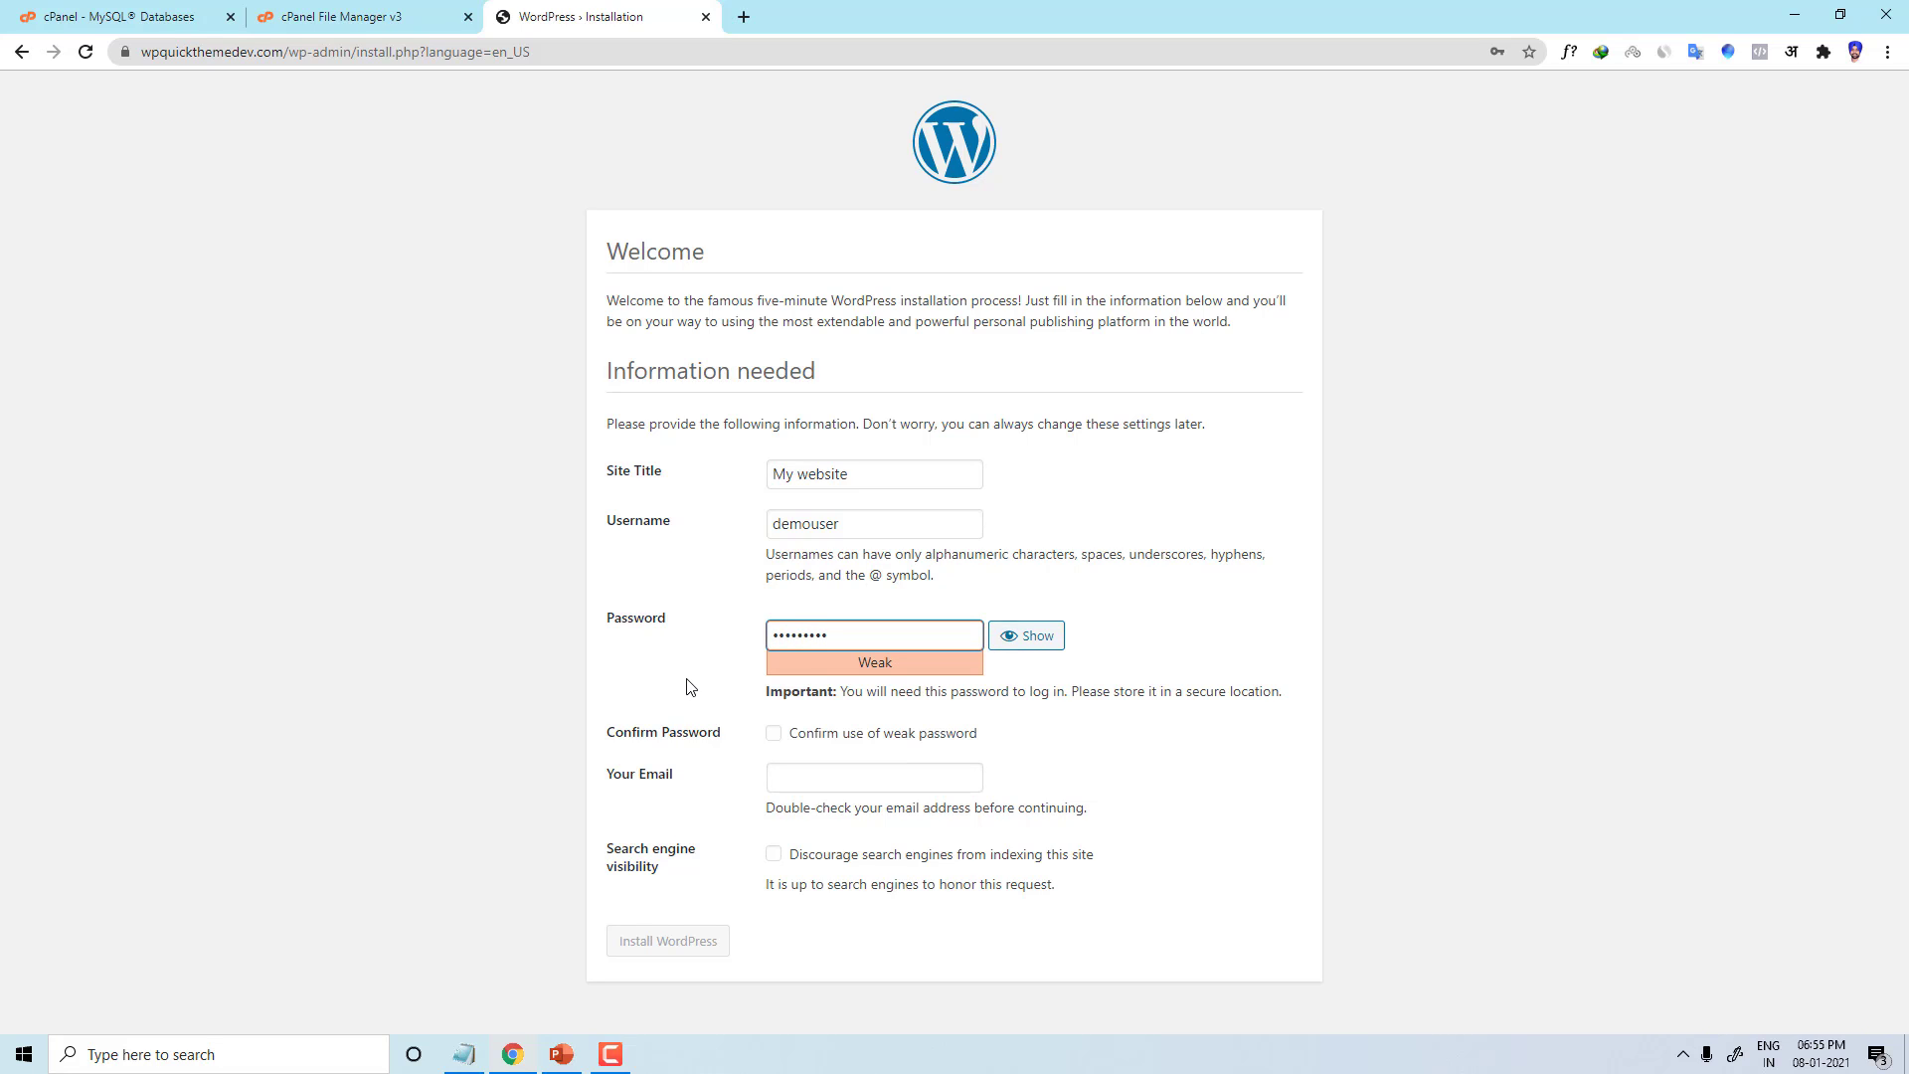
pyautogui.click(773, 735)
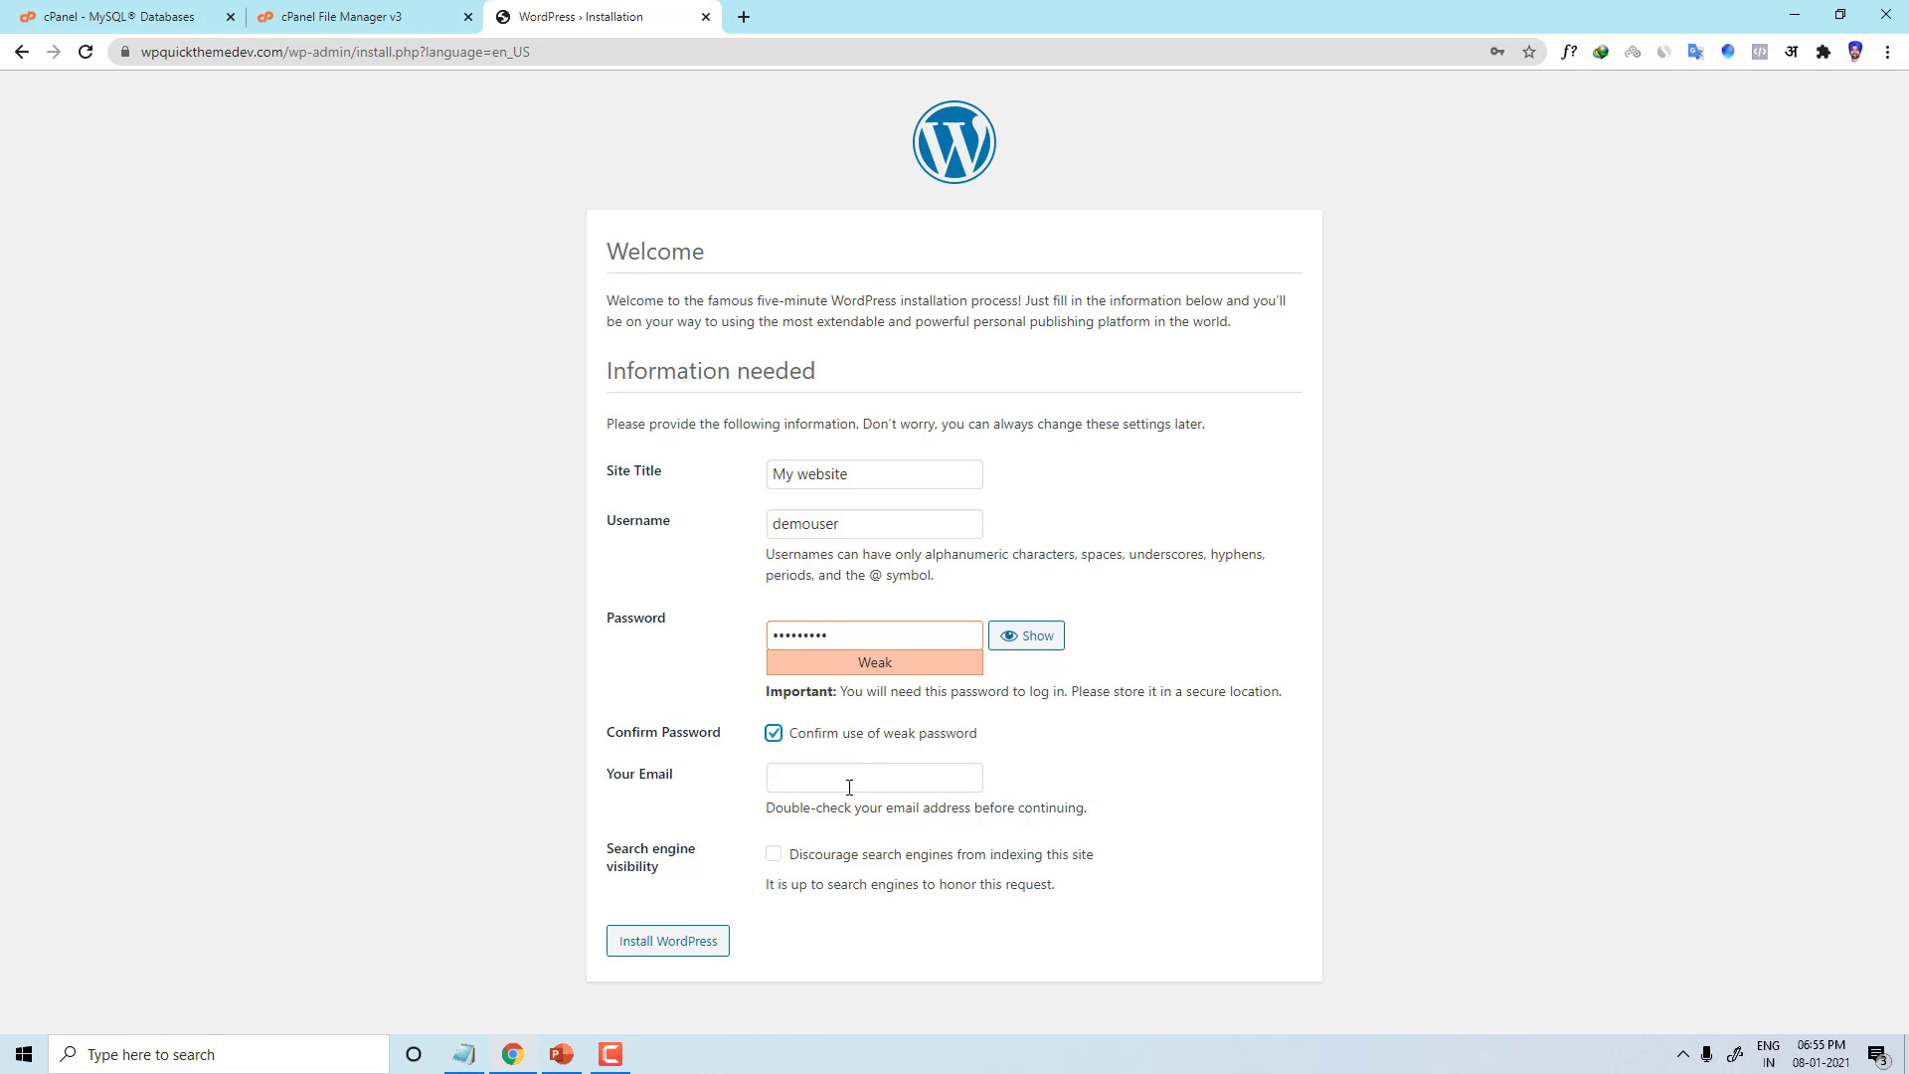
pyautogui.click(689, 944)
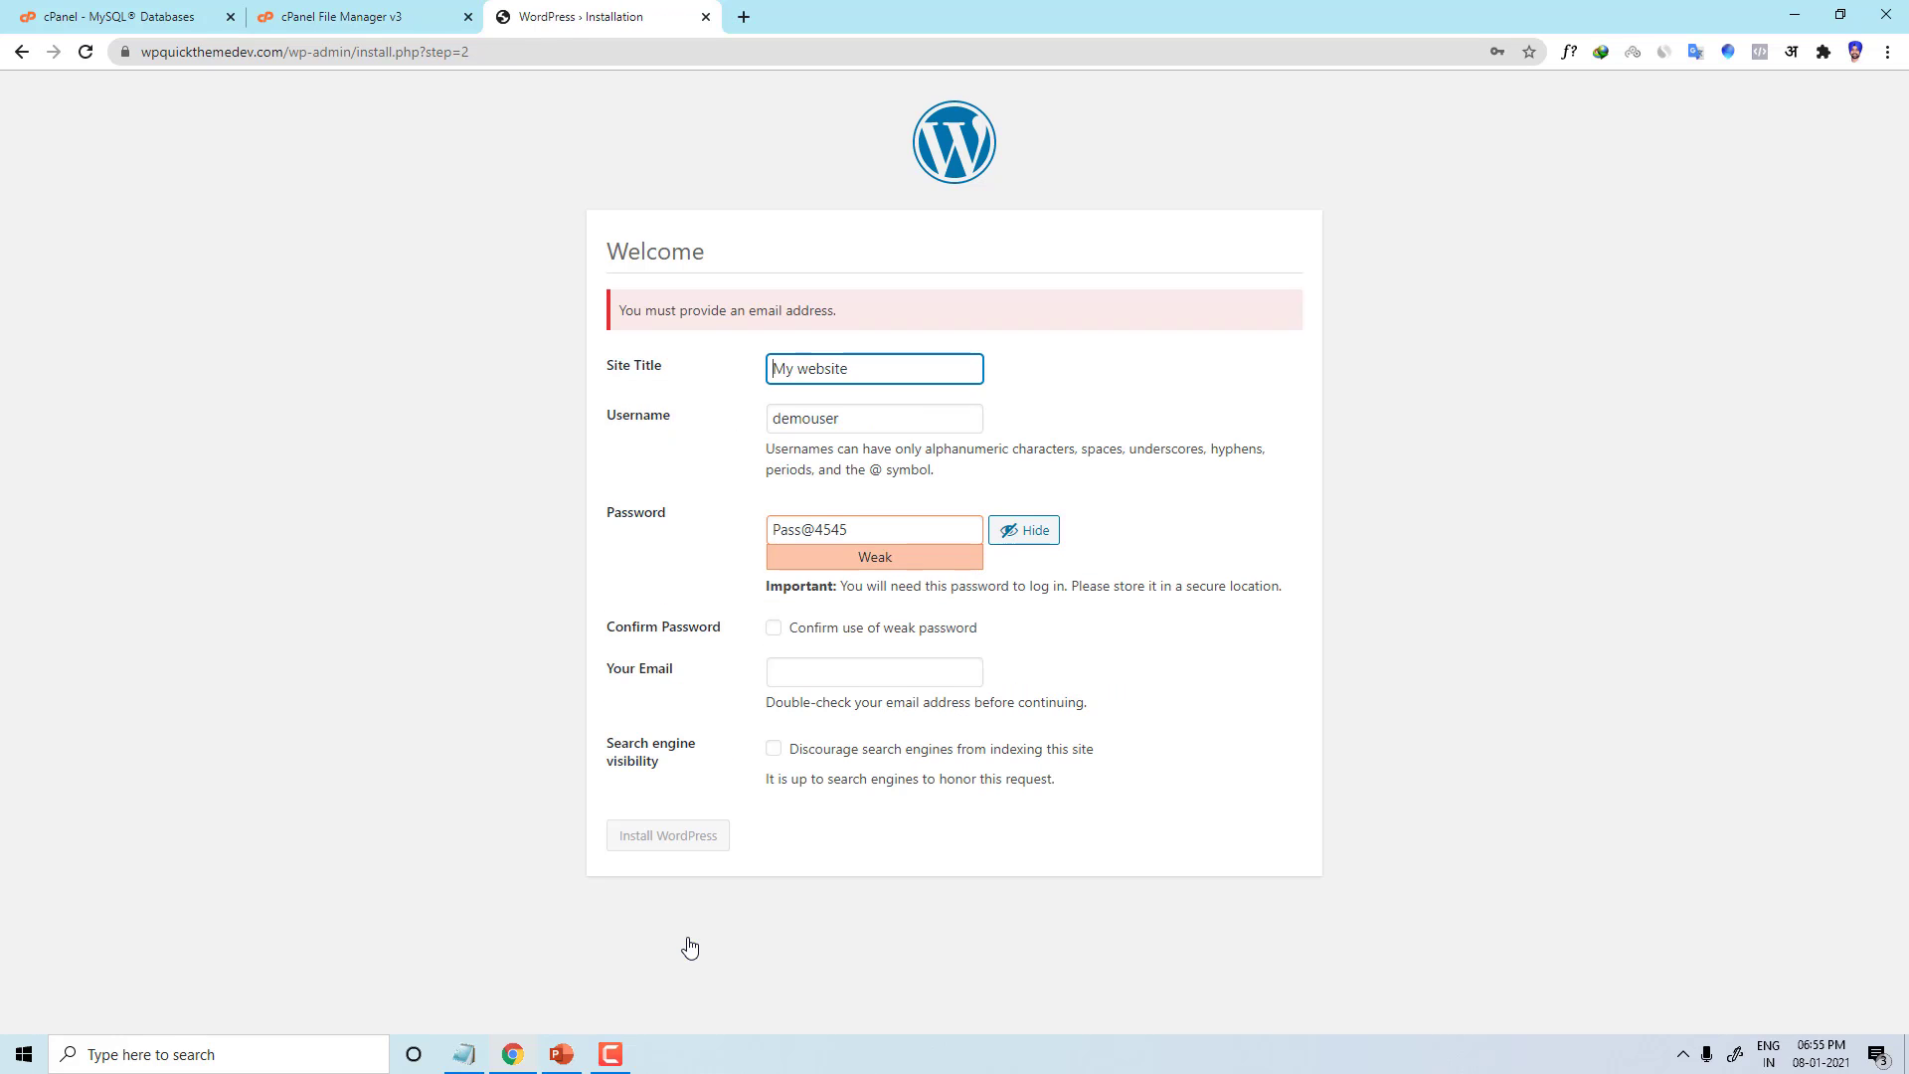
# Step: Lengthen the password, reconfirm it, fill in the admin e-mail, and install WordPress
pyautogui.click(813, 674)
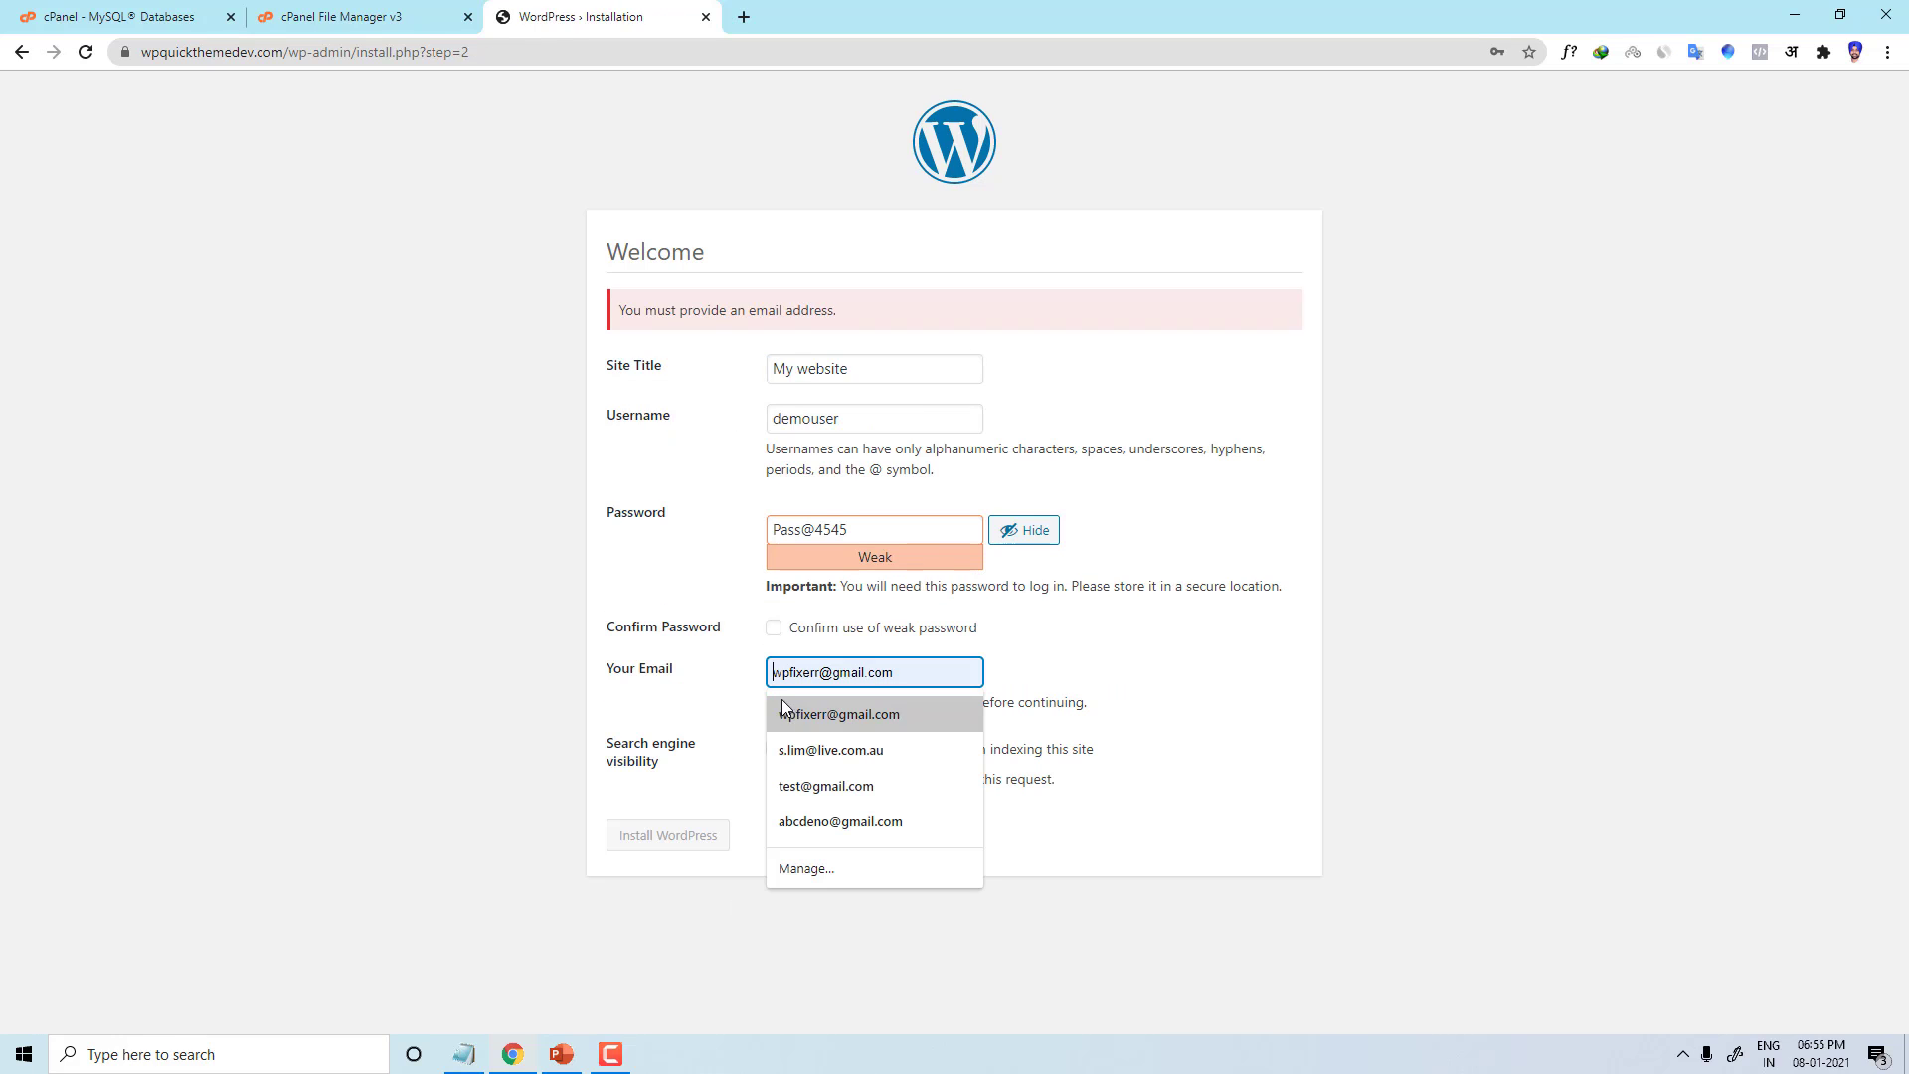
pyautogui.click(776, 628)
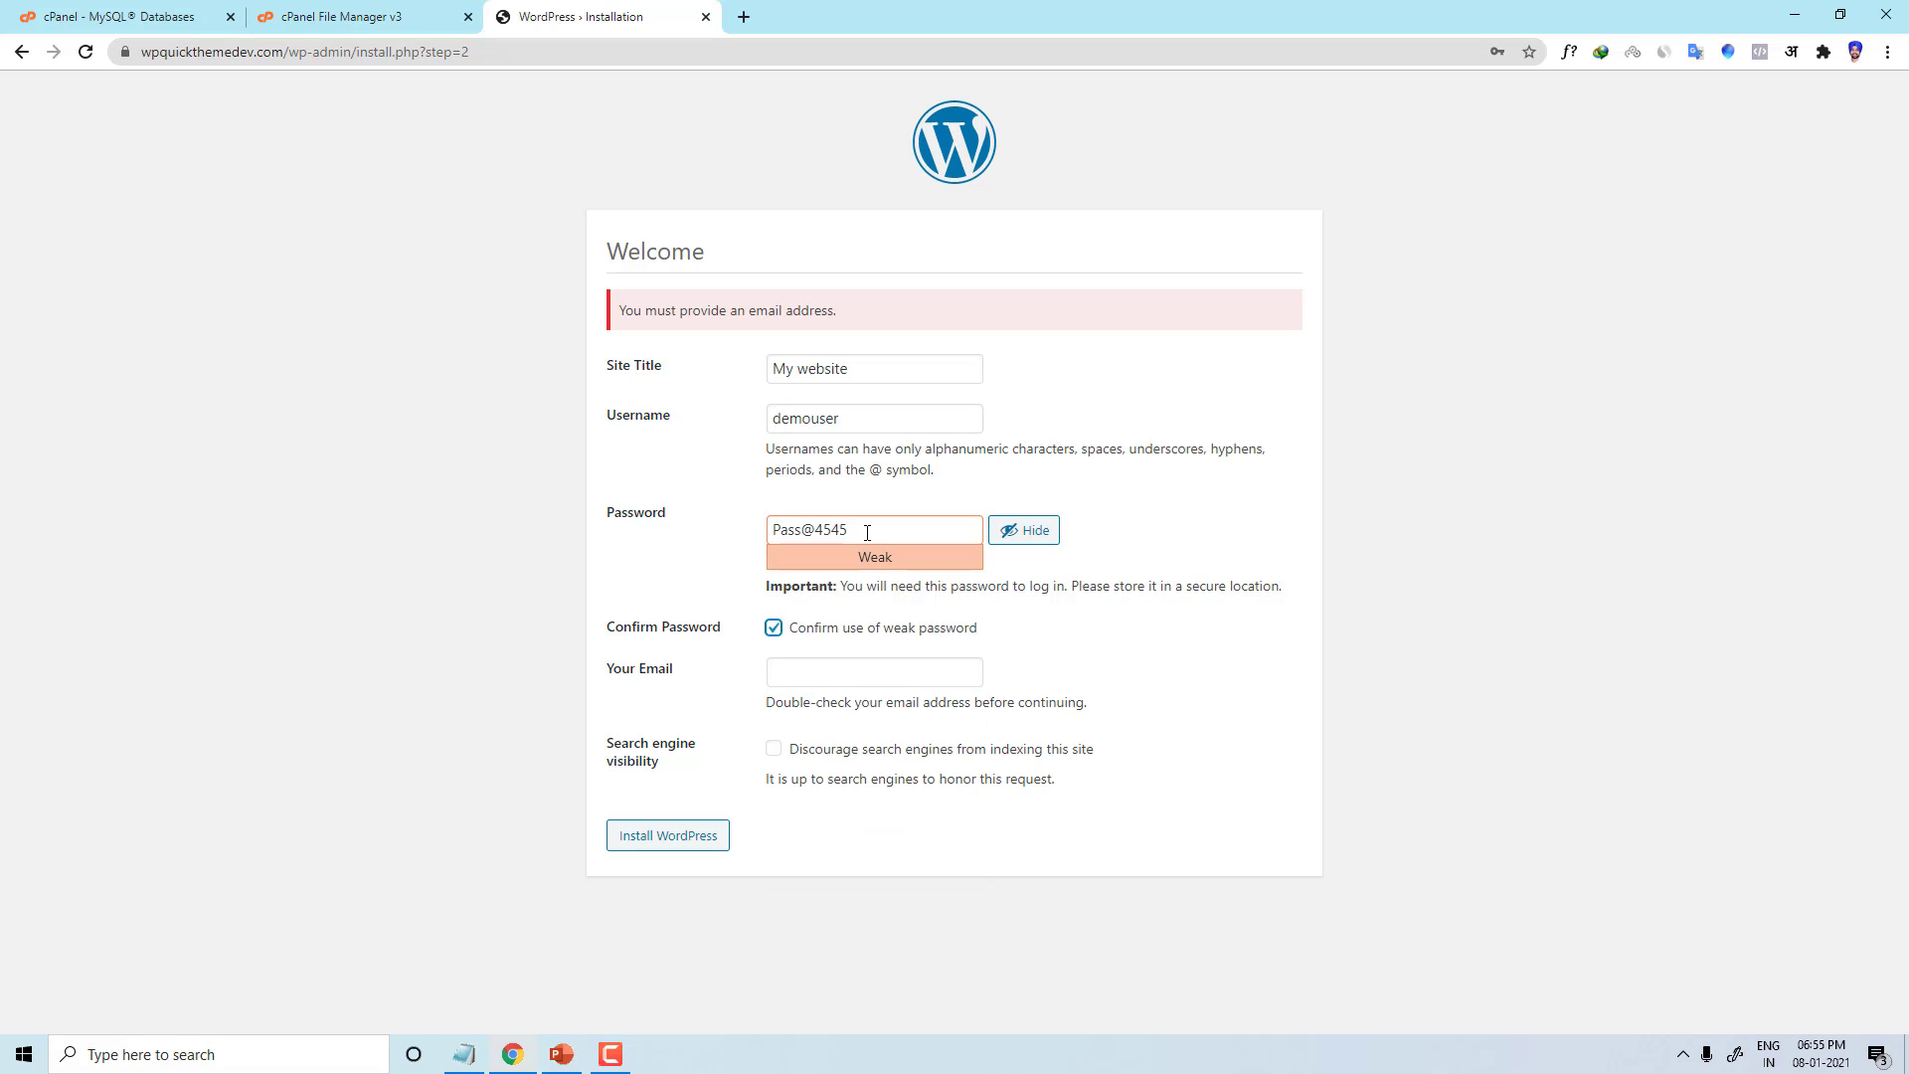
pyautogui.click(867, 533)
pyautogui.write('45')
pyautogui.click(825, 672)
pyautogui.click(832, 722)
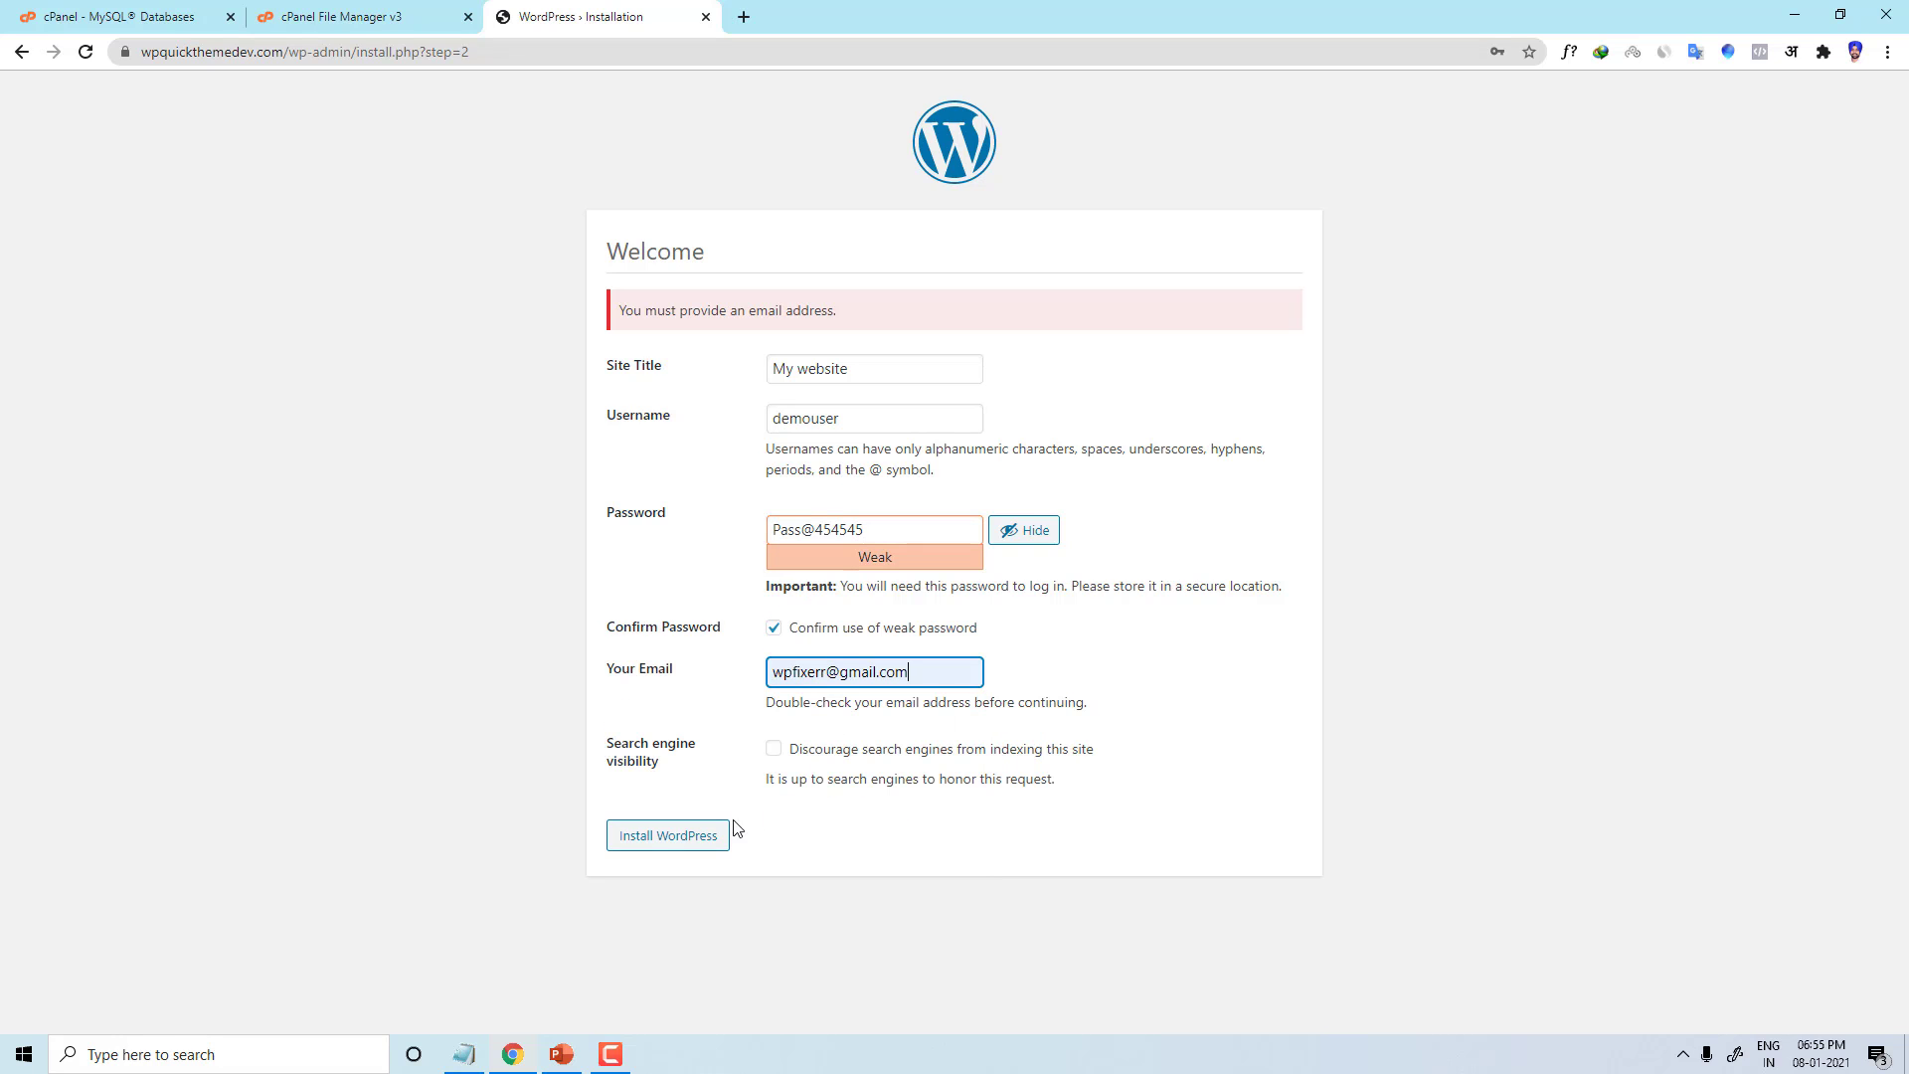
pyautogui.click(656, 836)
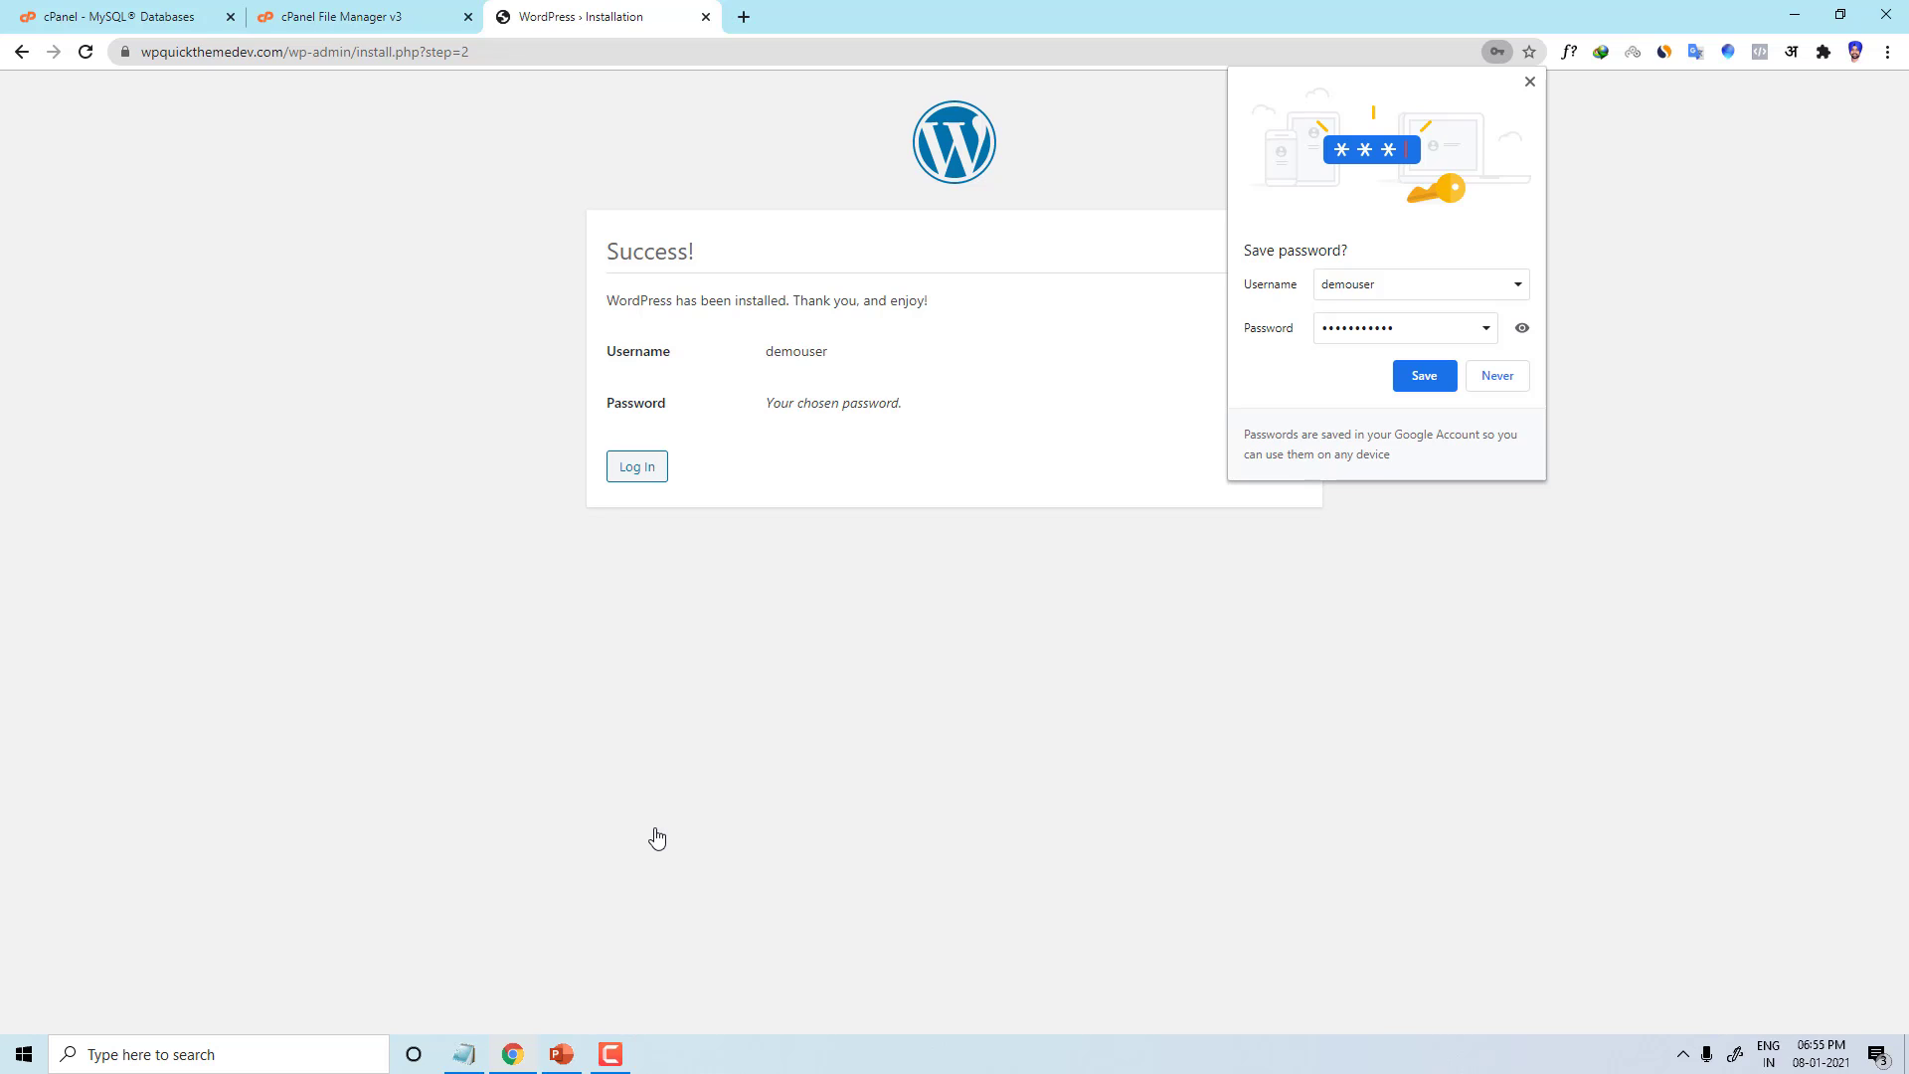
# Step: Save the new admin login in Chrome and sign in to reach the WordPress Dashboard
pyautogui.click(1446, 375)
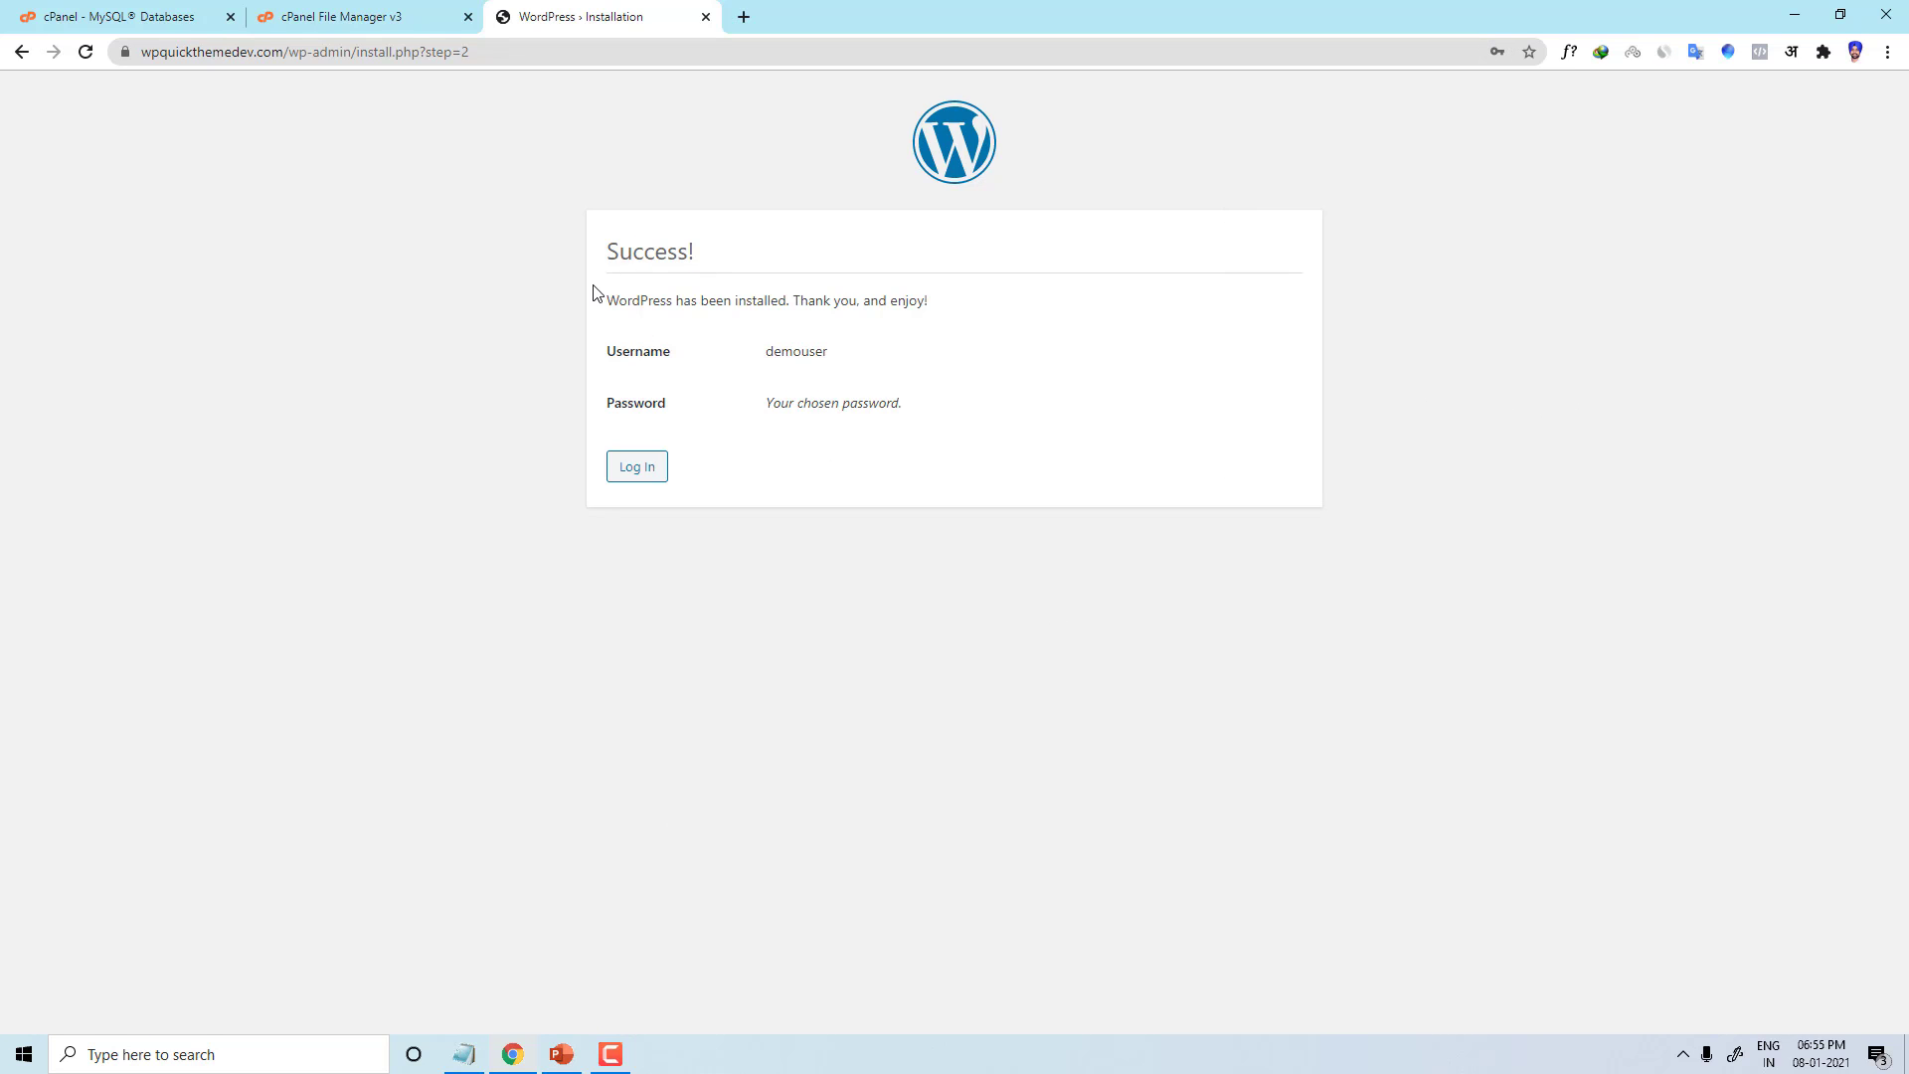
pyautogui.click(649, 469)
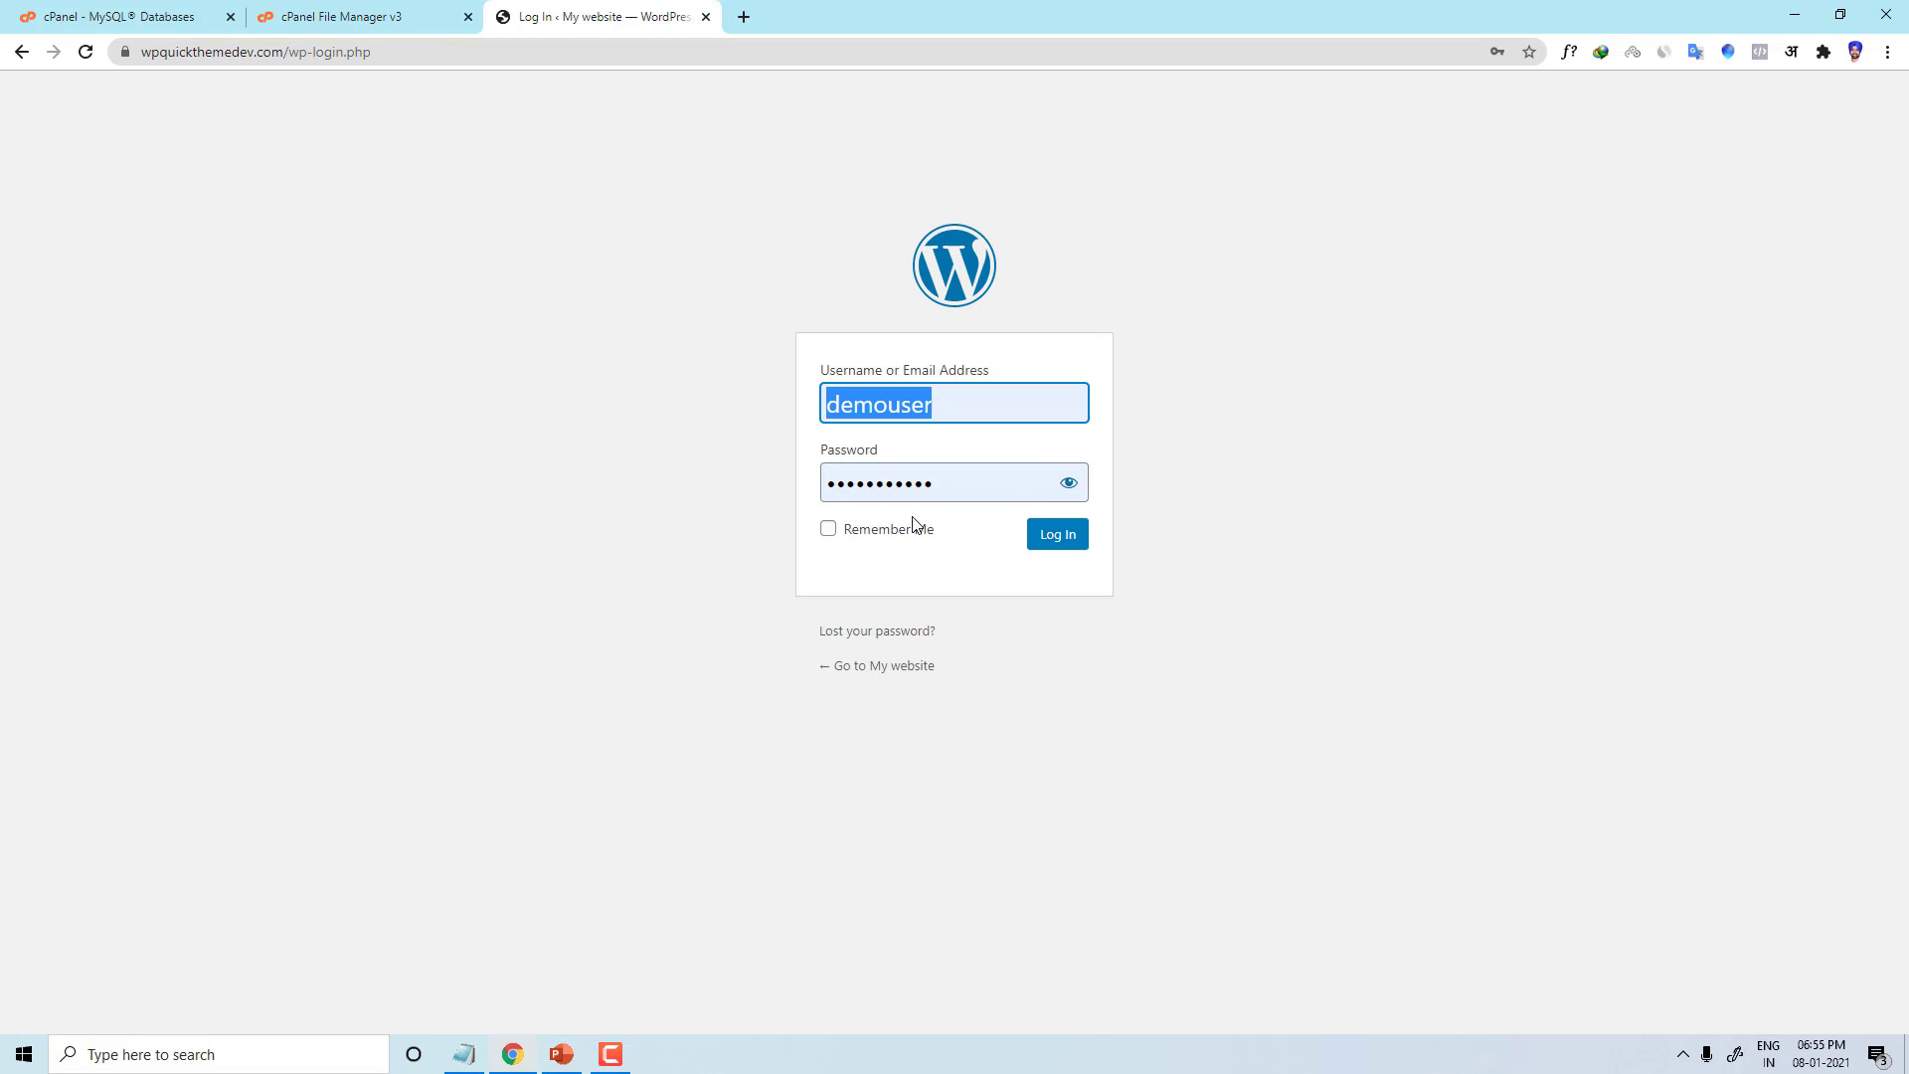
pyautogui.click(1068, 482)
pyautogui.click(1035, 538)
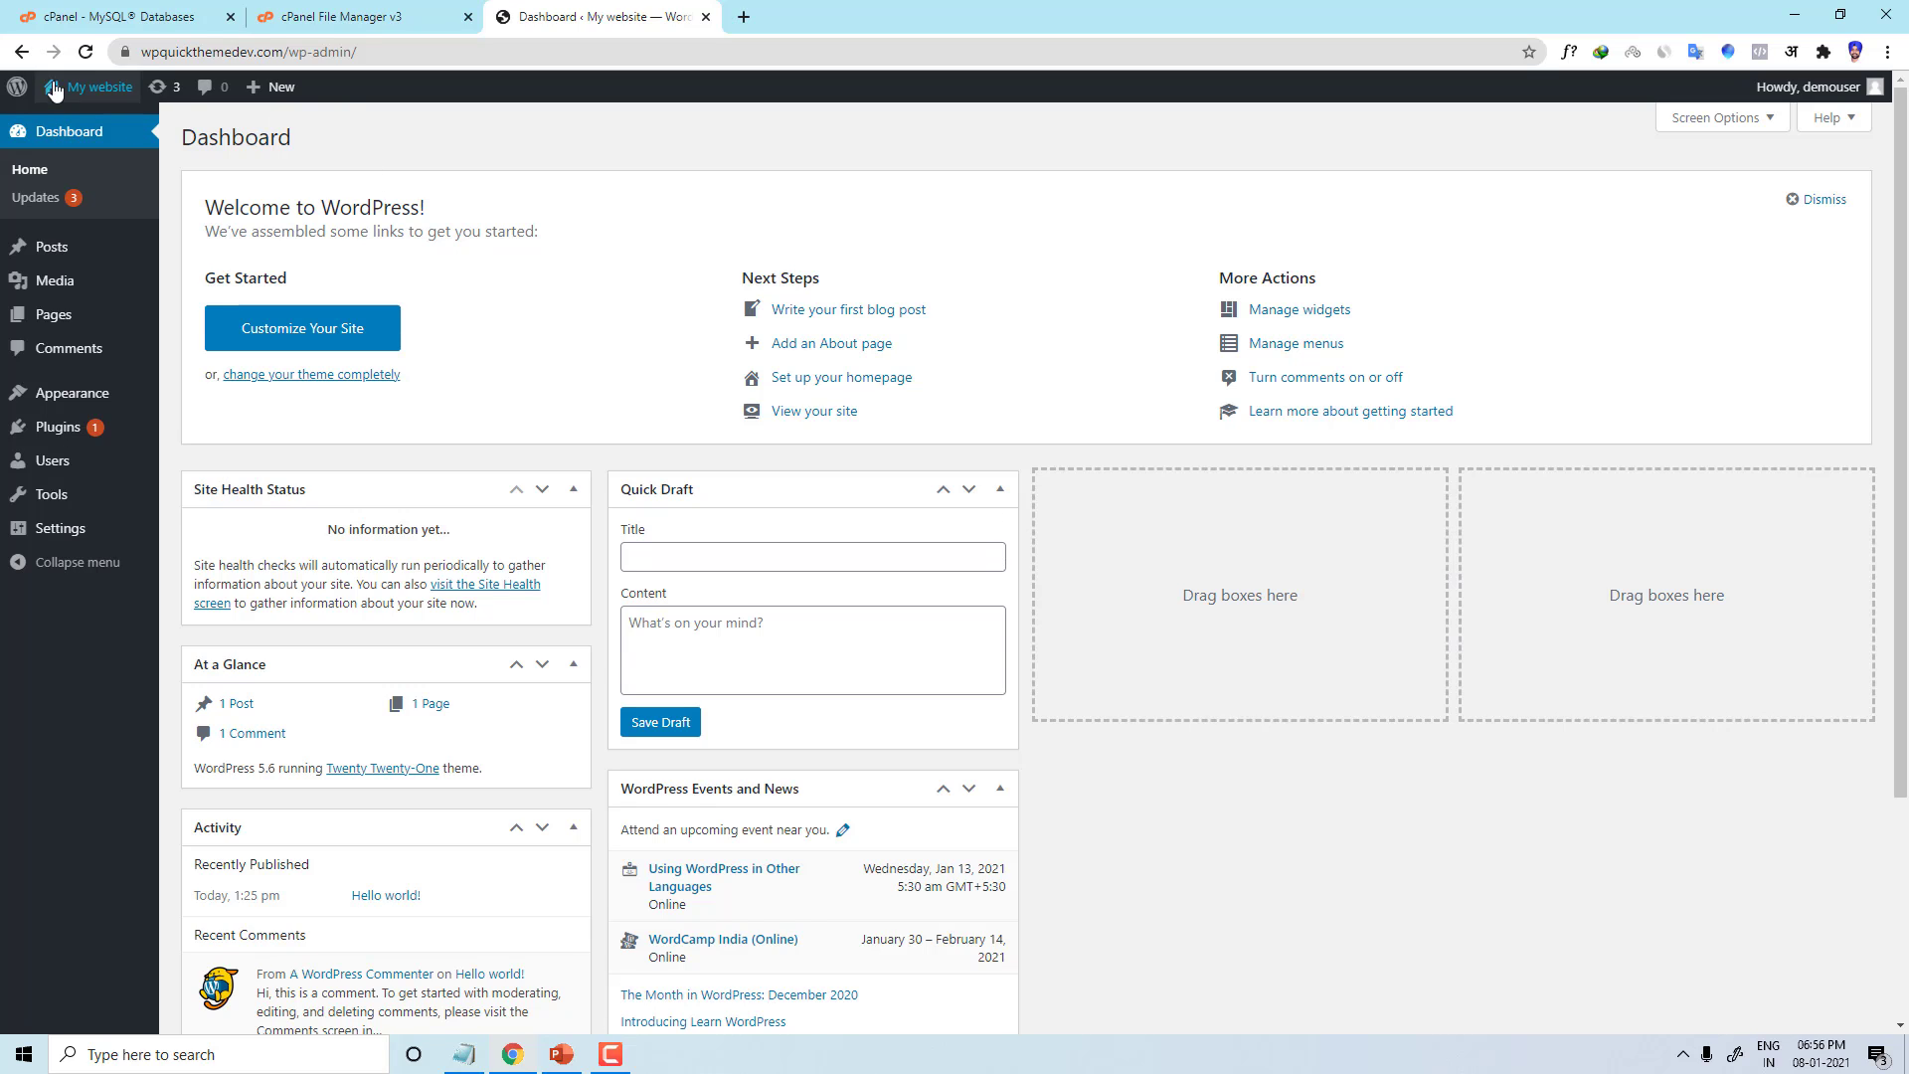
# Step: Open My website from the admin bar in a new tab and scroll the Hello world! post
pyautogui.moveTo(77, 130)
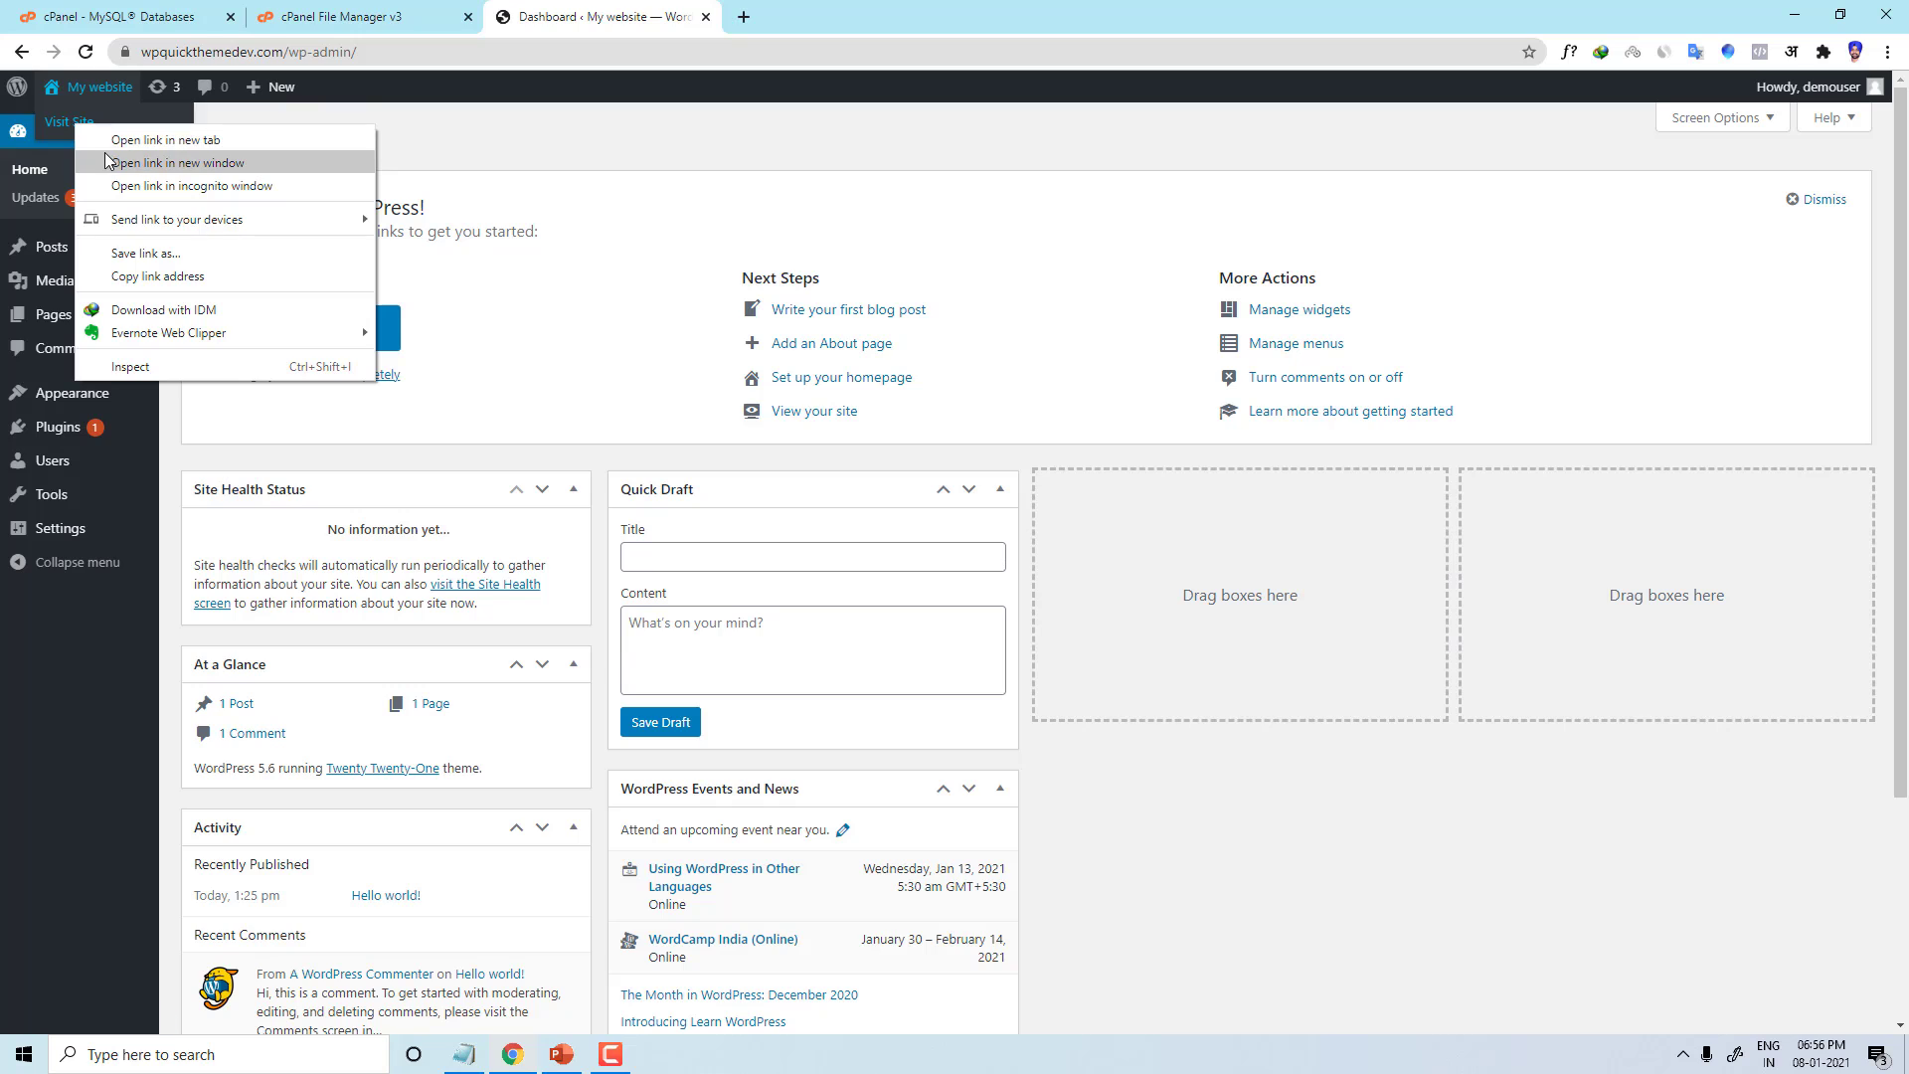
pyautogui.click(149, 140)
pyautogui.click(855, 16)
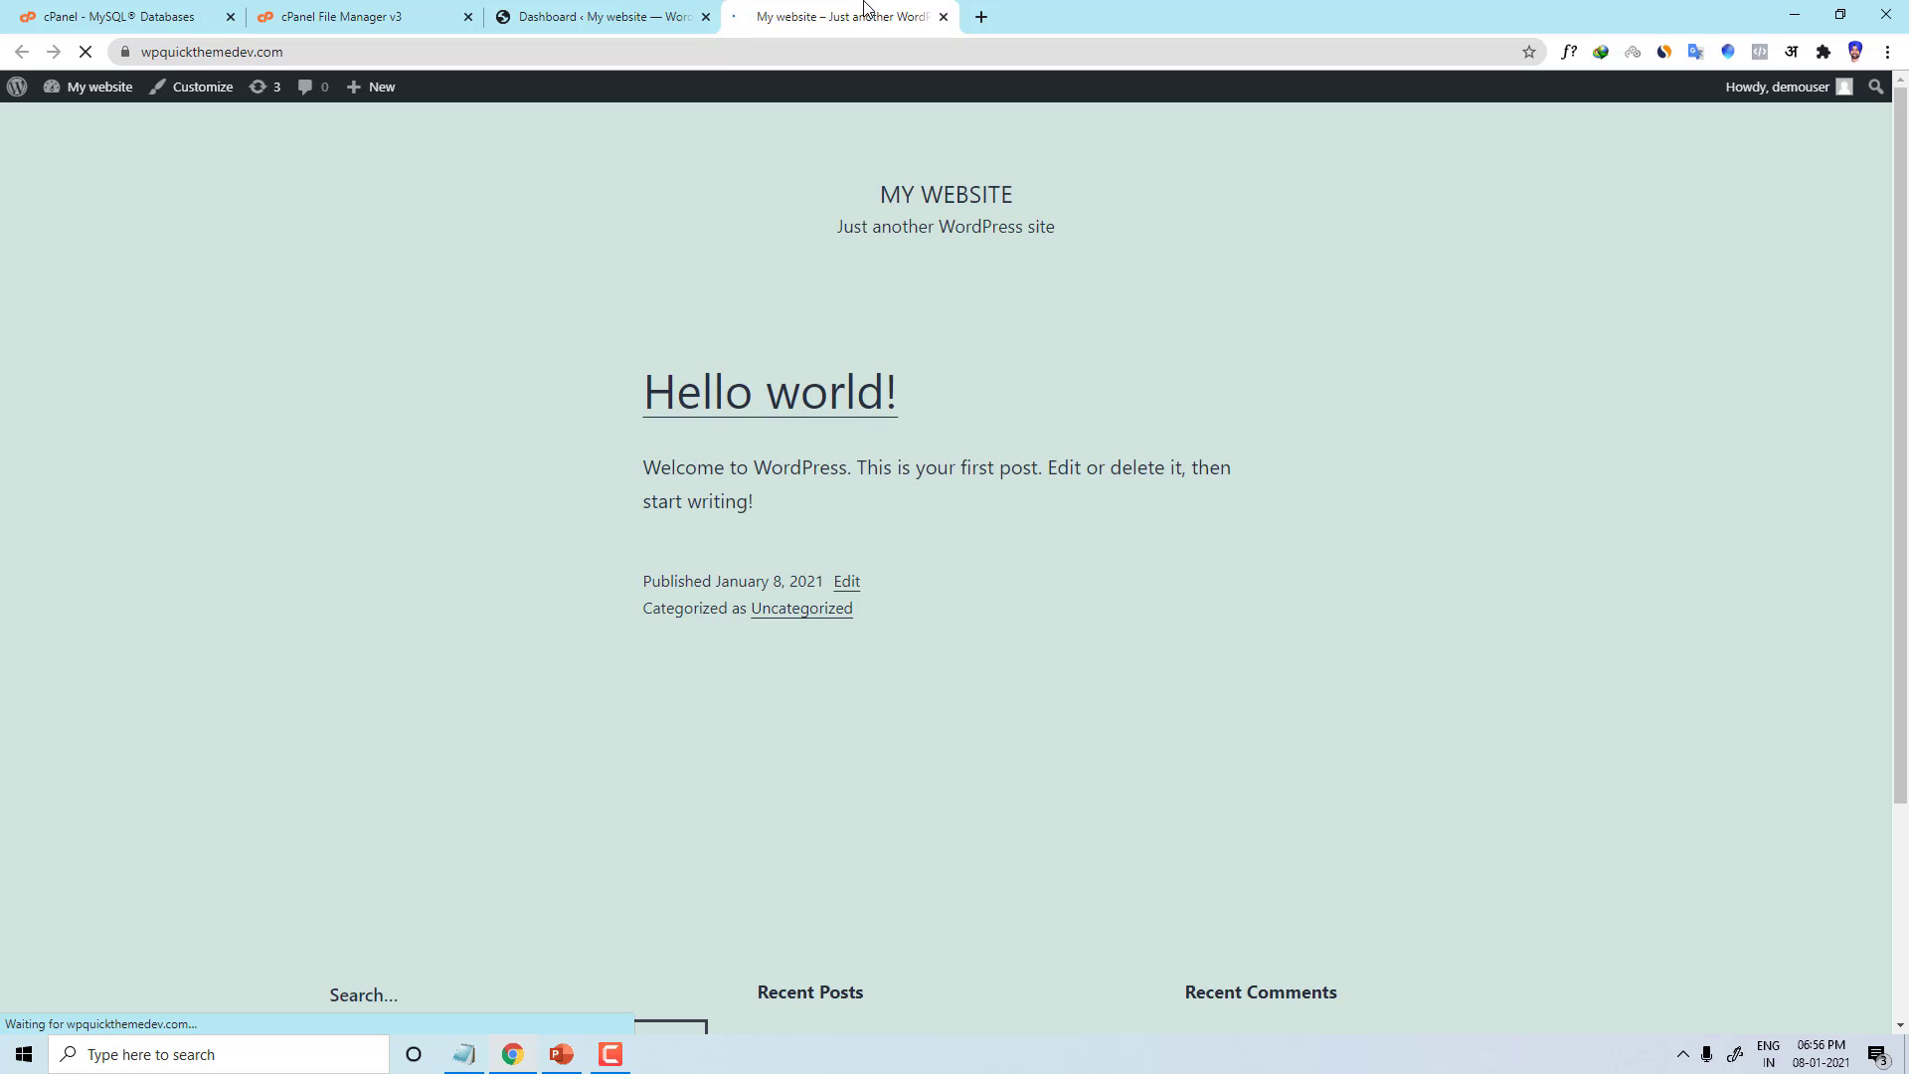
pyautogui.scroll(-3, 1000, 481)
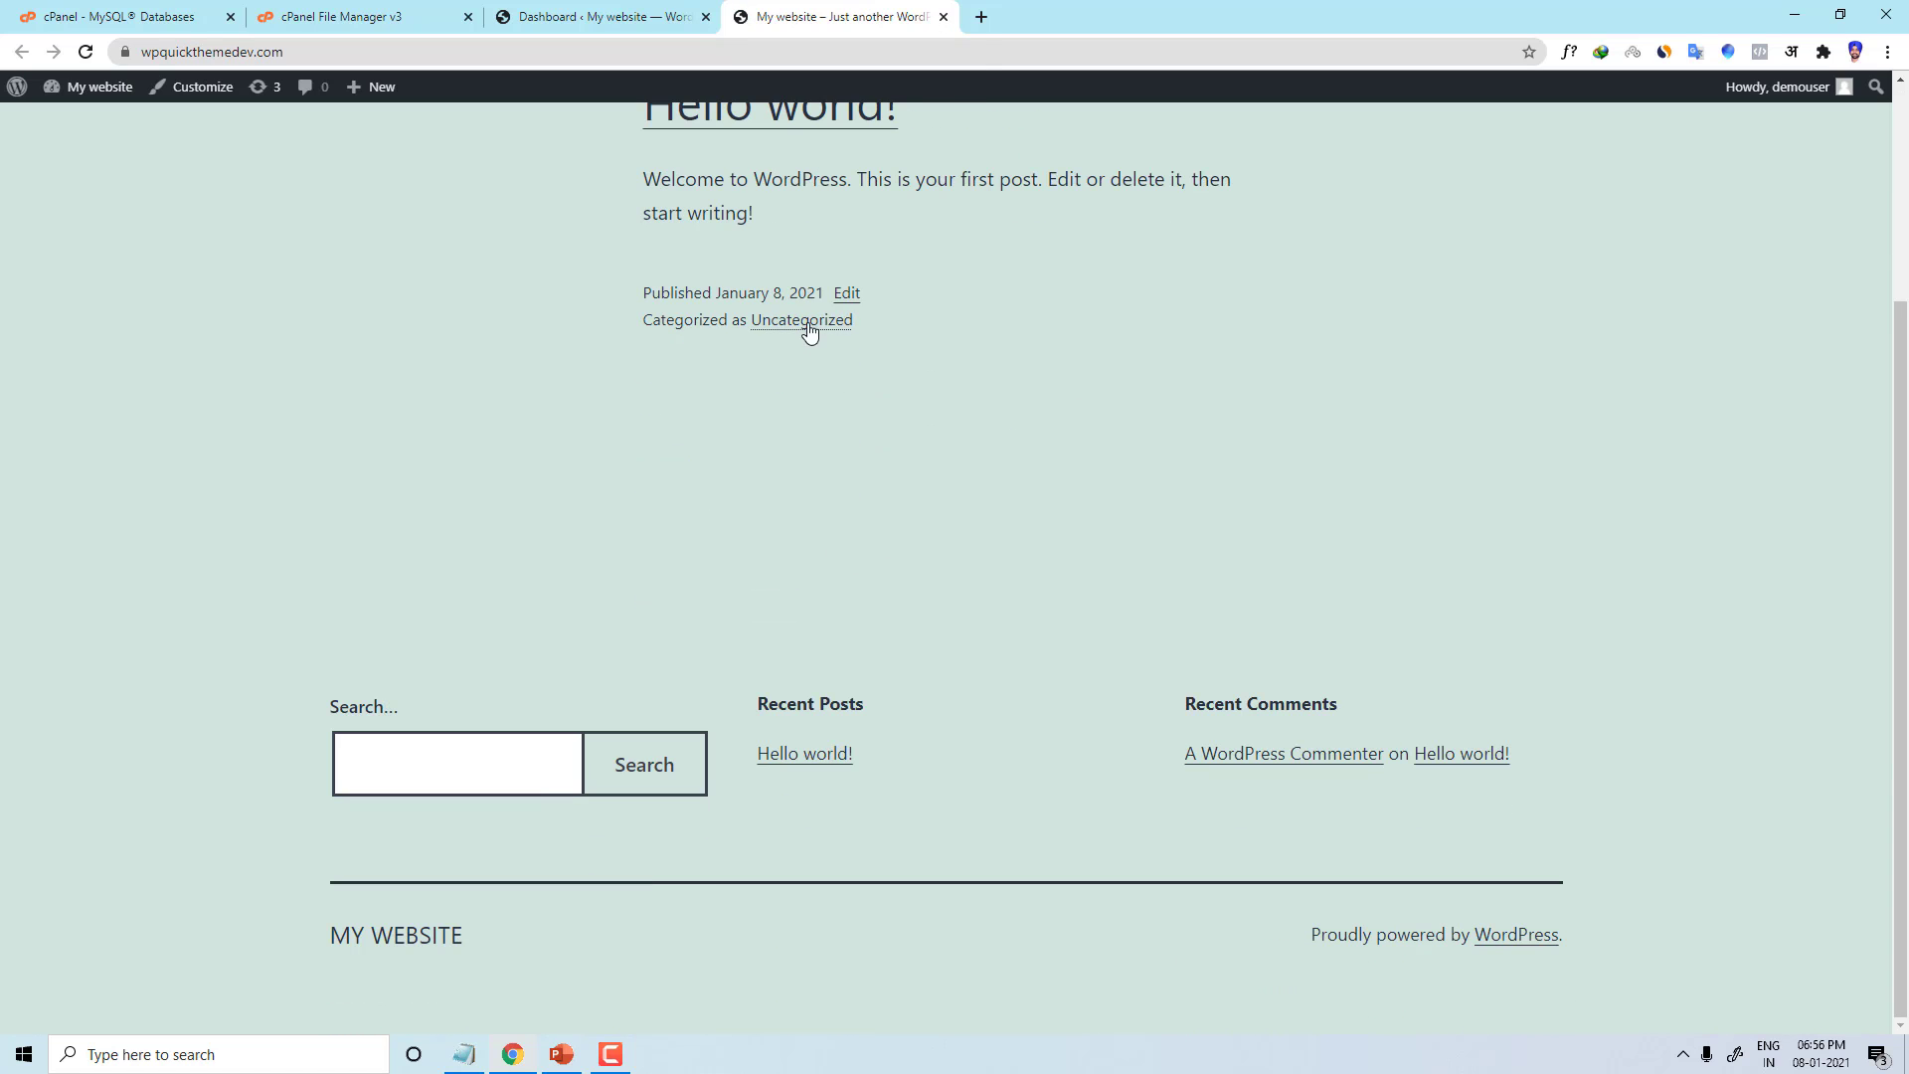
pyautogui.scroll(3, 714, 905)
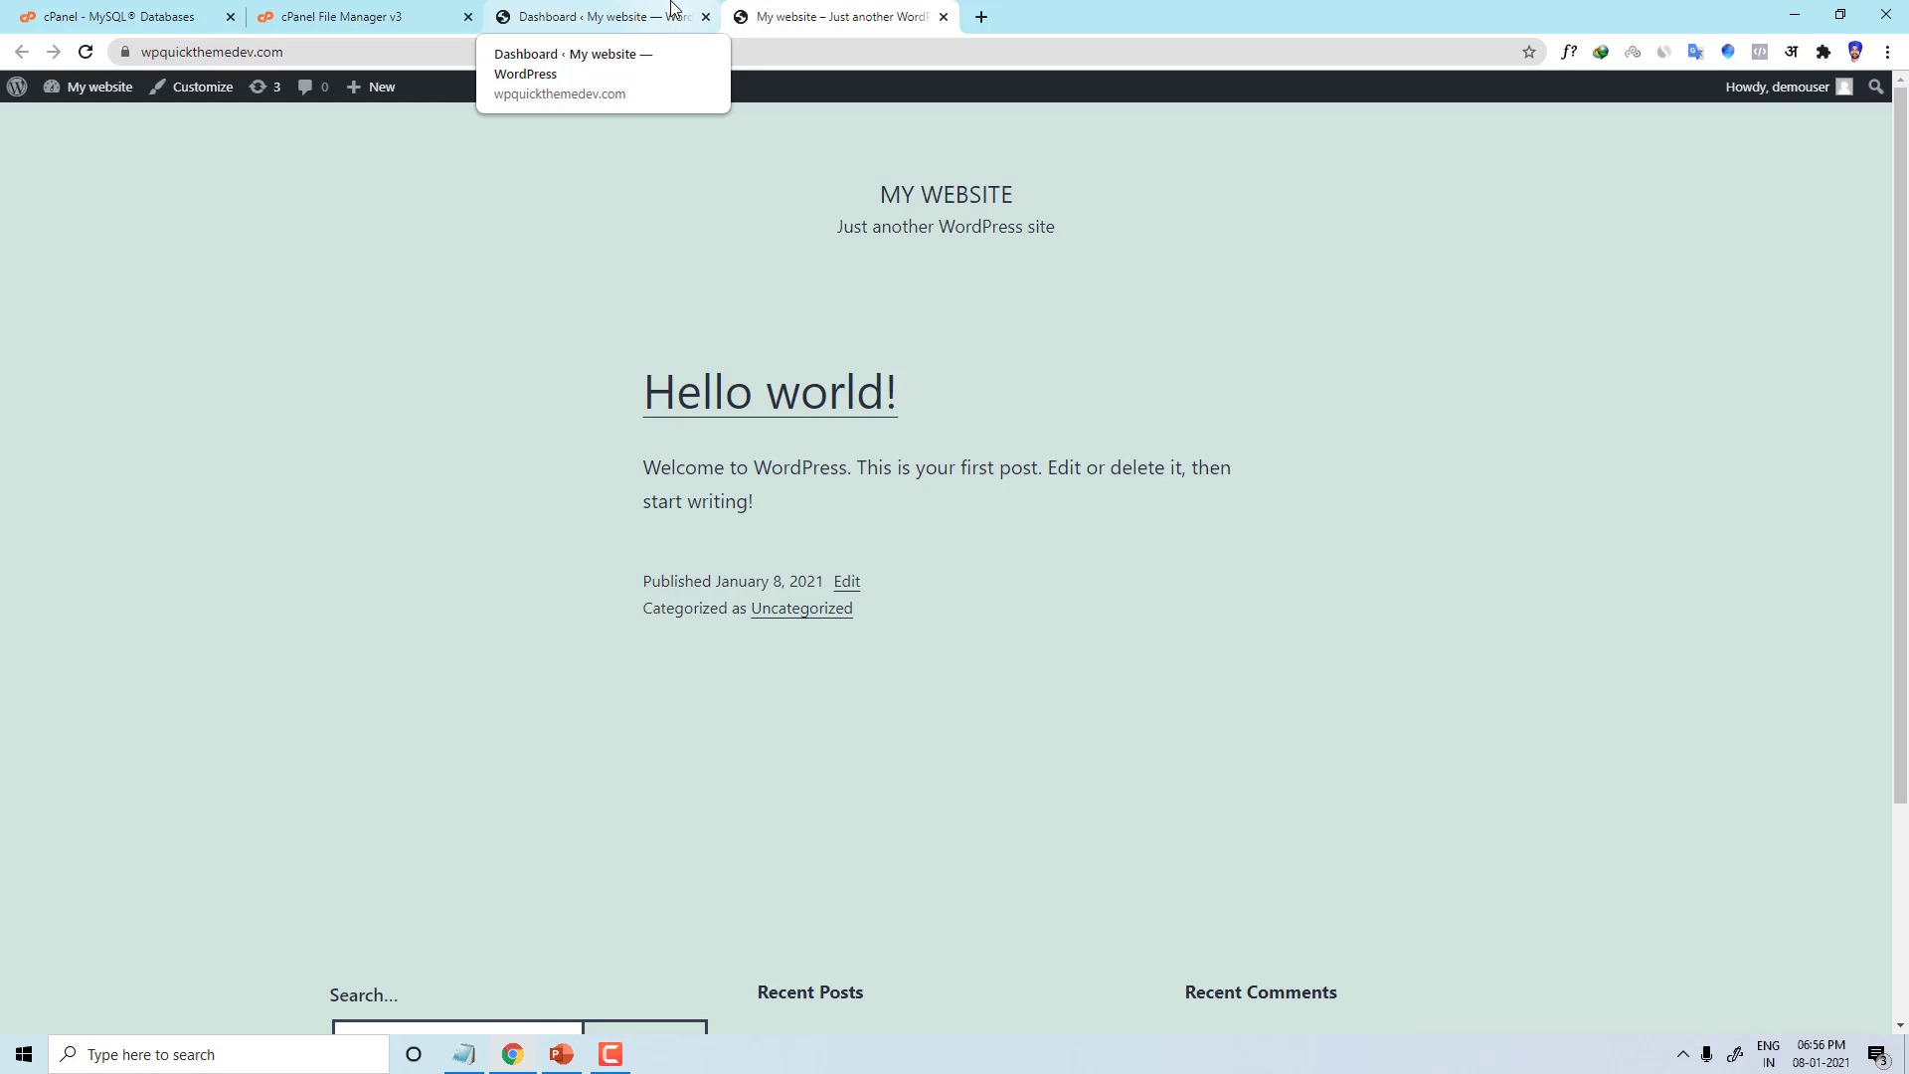
pyautogui.click(610, 1054)
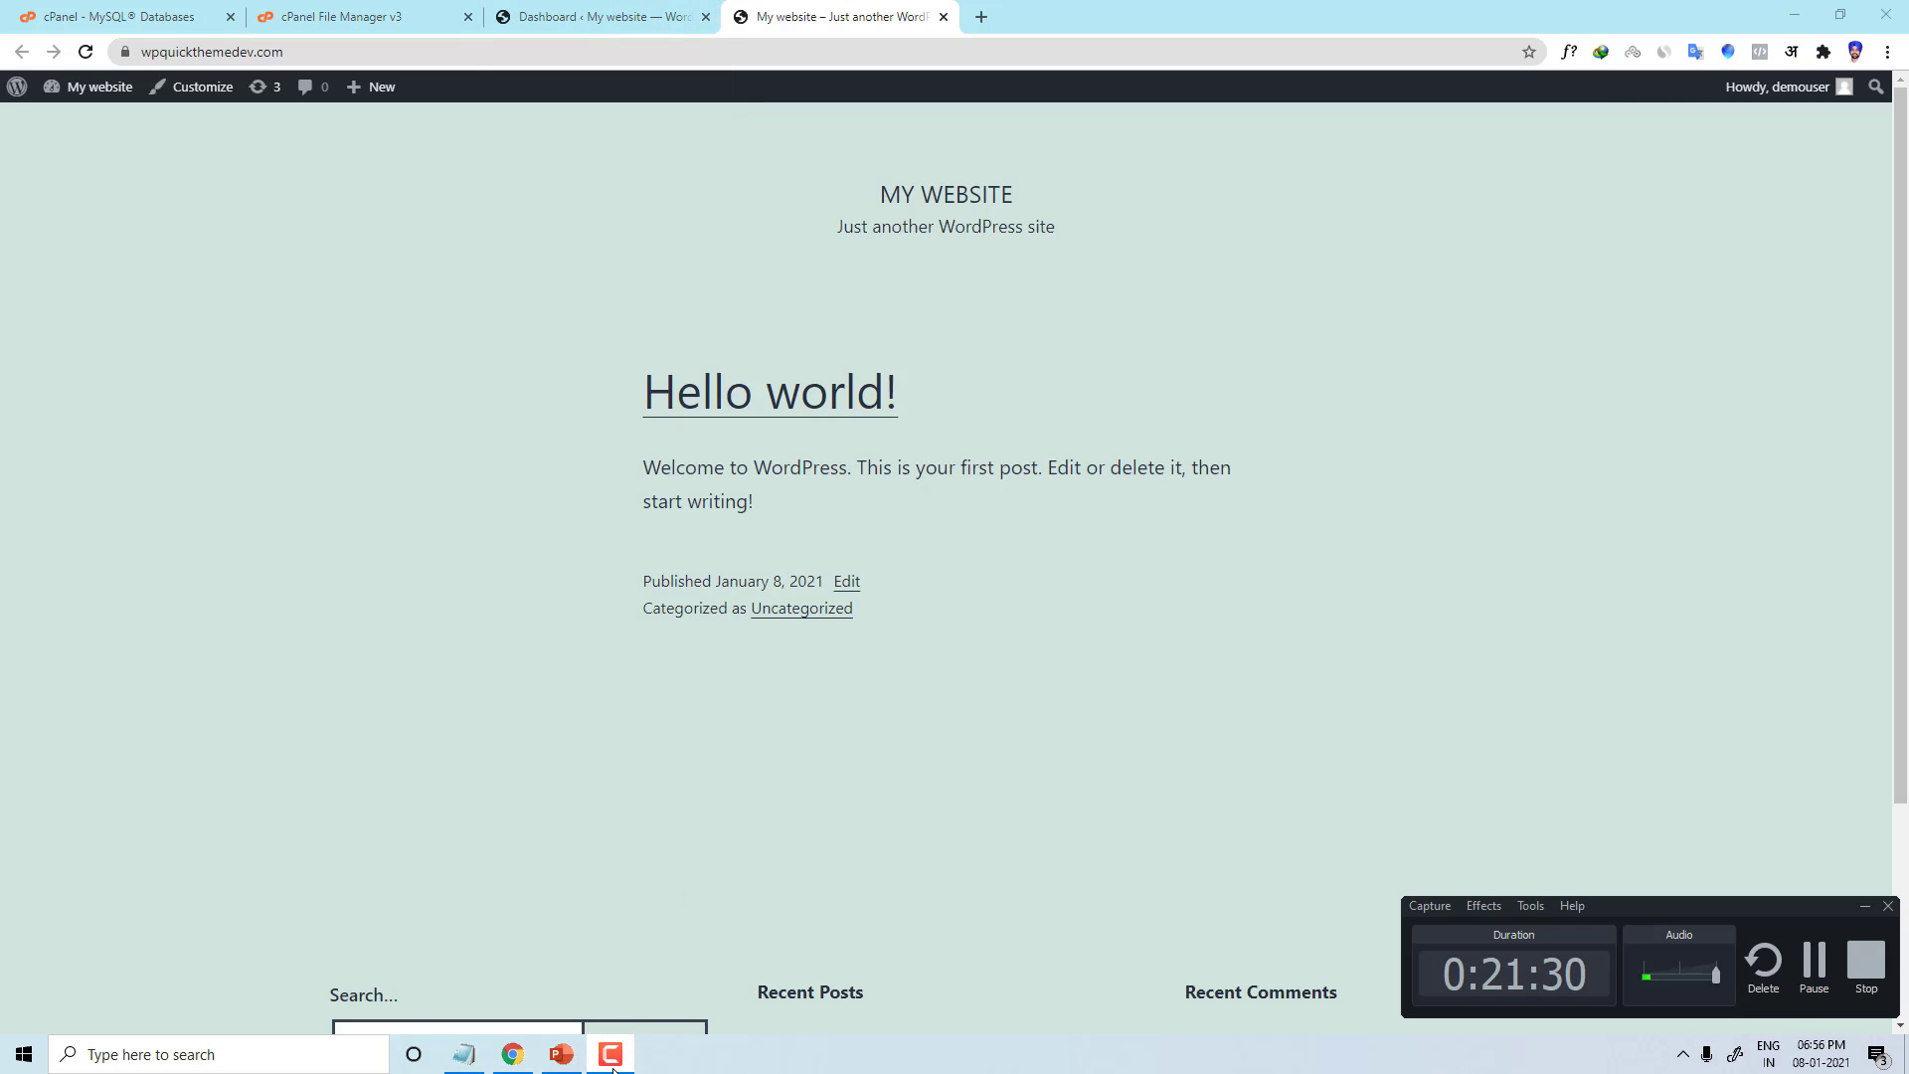
# Step: Bring the PowerPoint deck forward at slide 5, LESSON NO-4: What Is Stagging?
pyautogui.click(611, 1053)
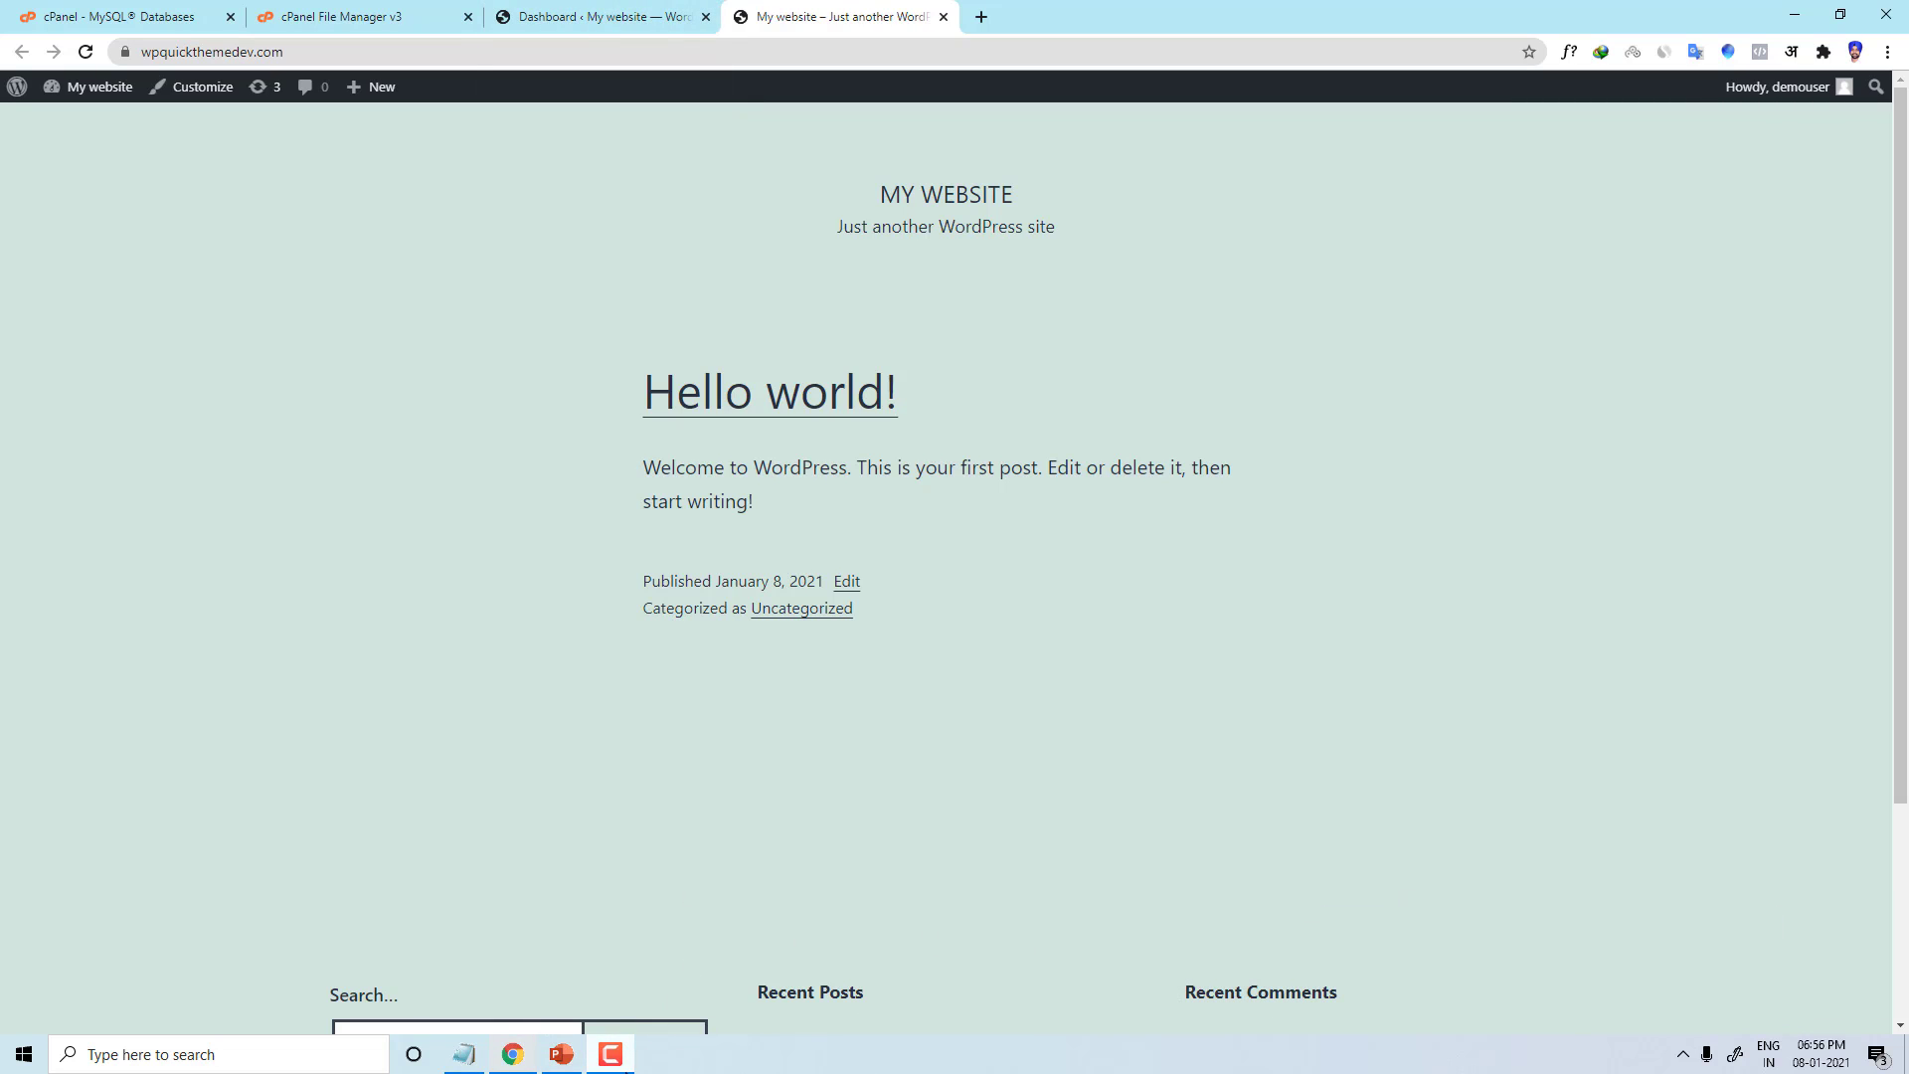
pyautogui.click(548, 1061)
pyautogui.click(159, 875)
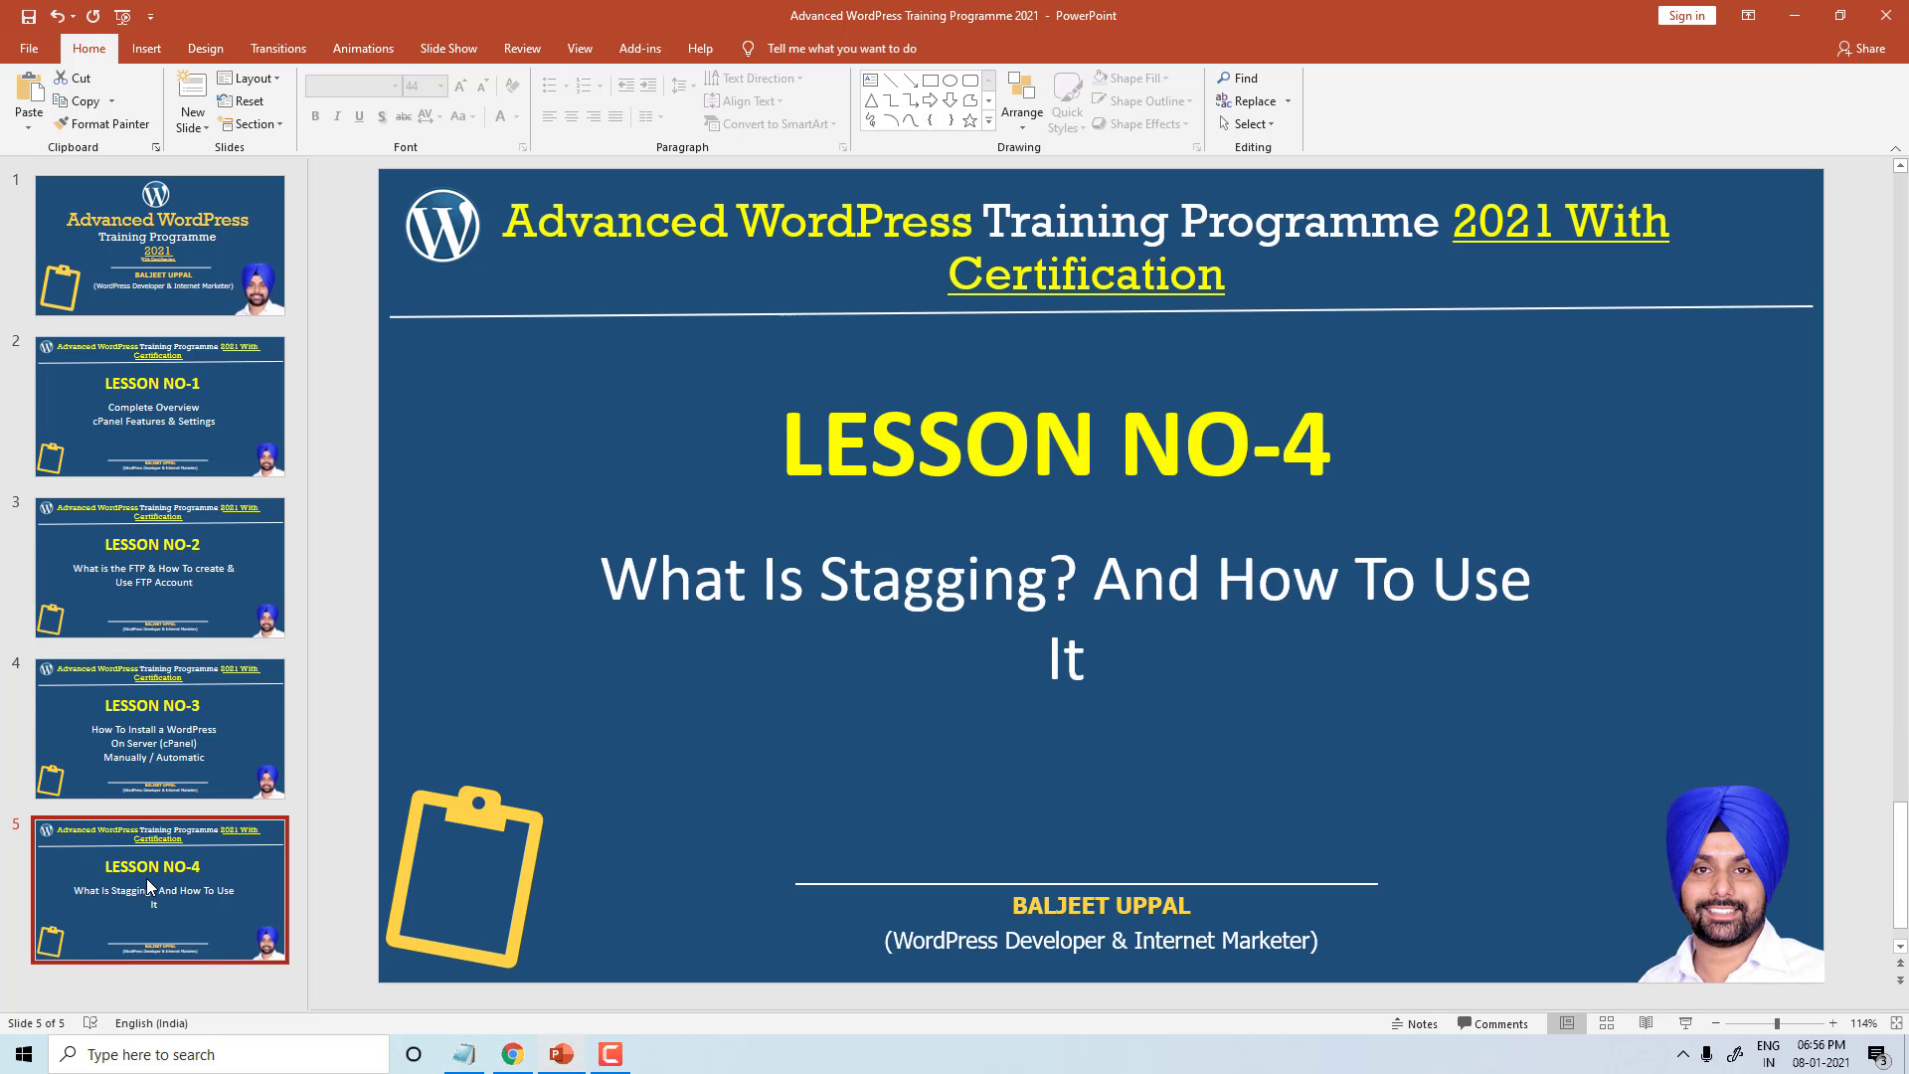
# Step: Select the entire subtitle text on the LESSON NO-4 slide
pyautogui.tripleClick(670, 608)
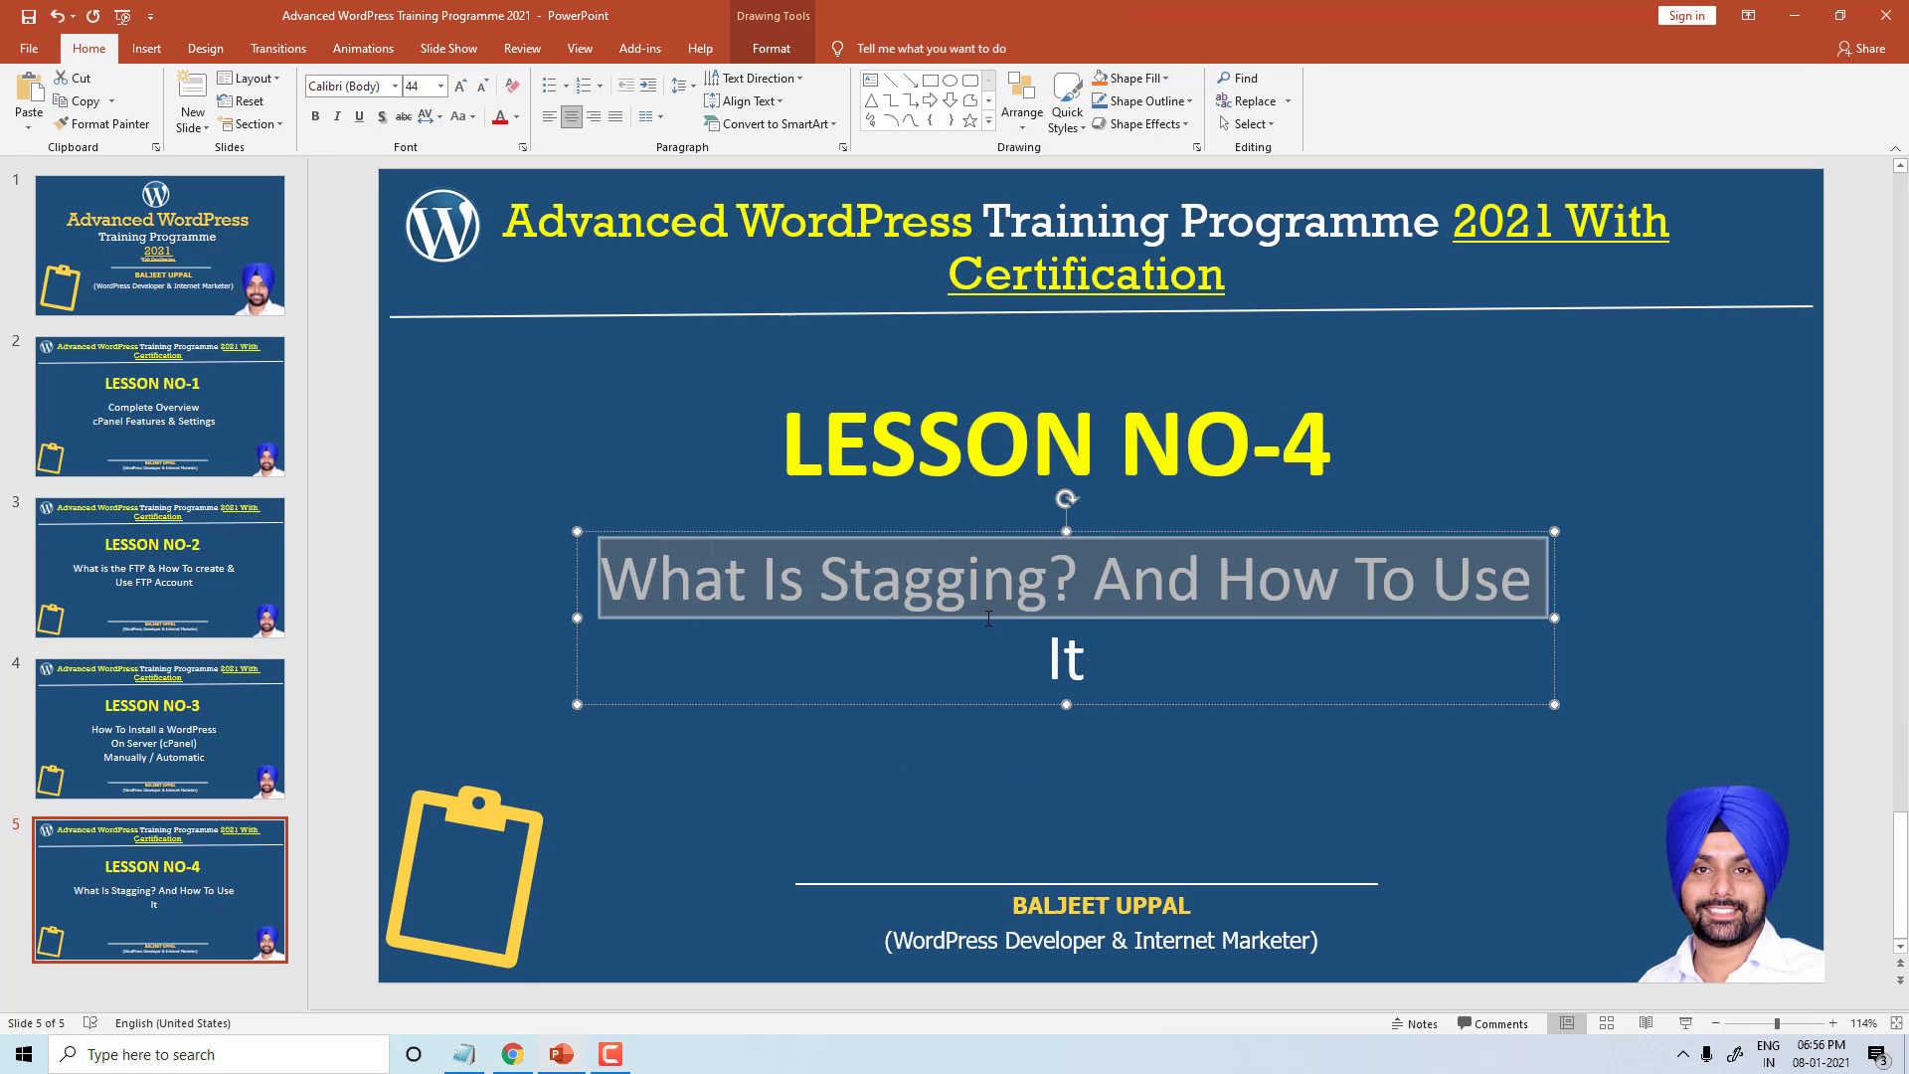
pyautogui.click(1392, 764)
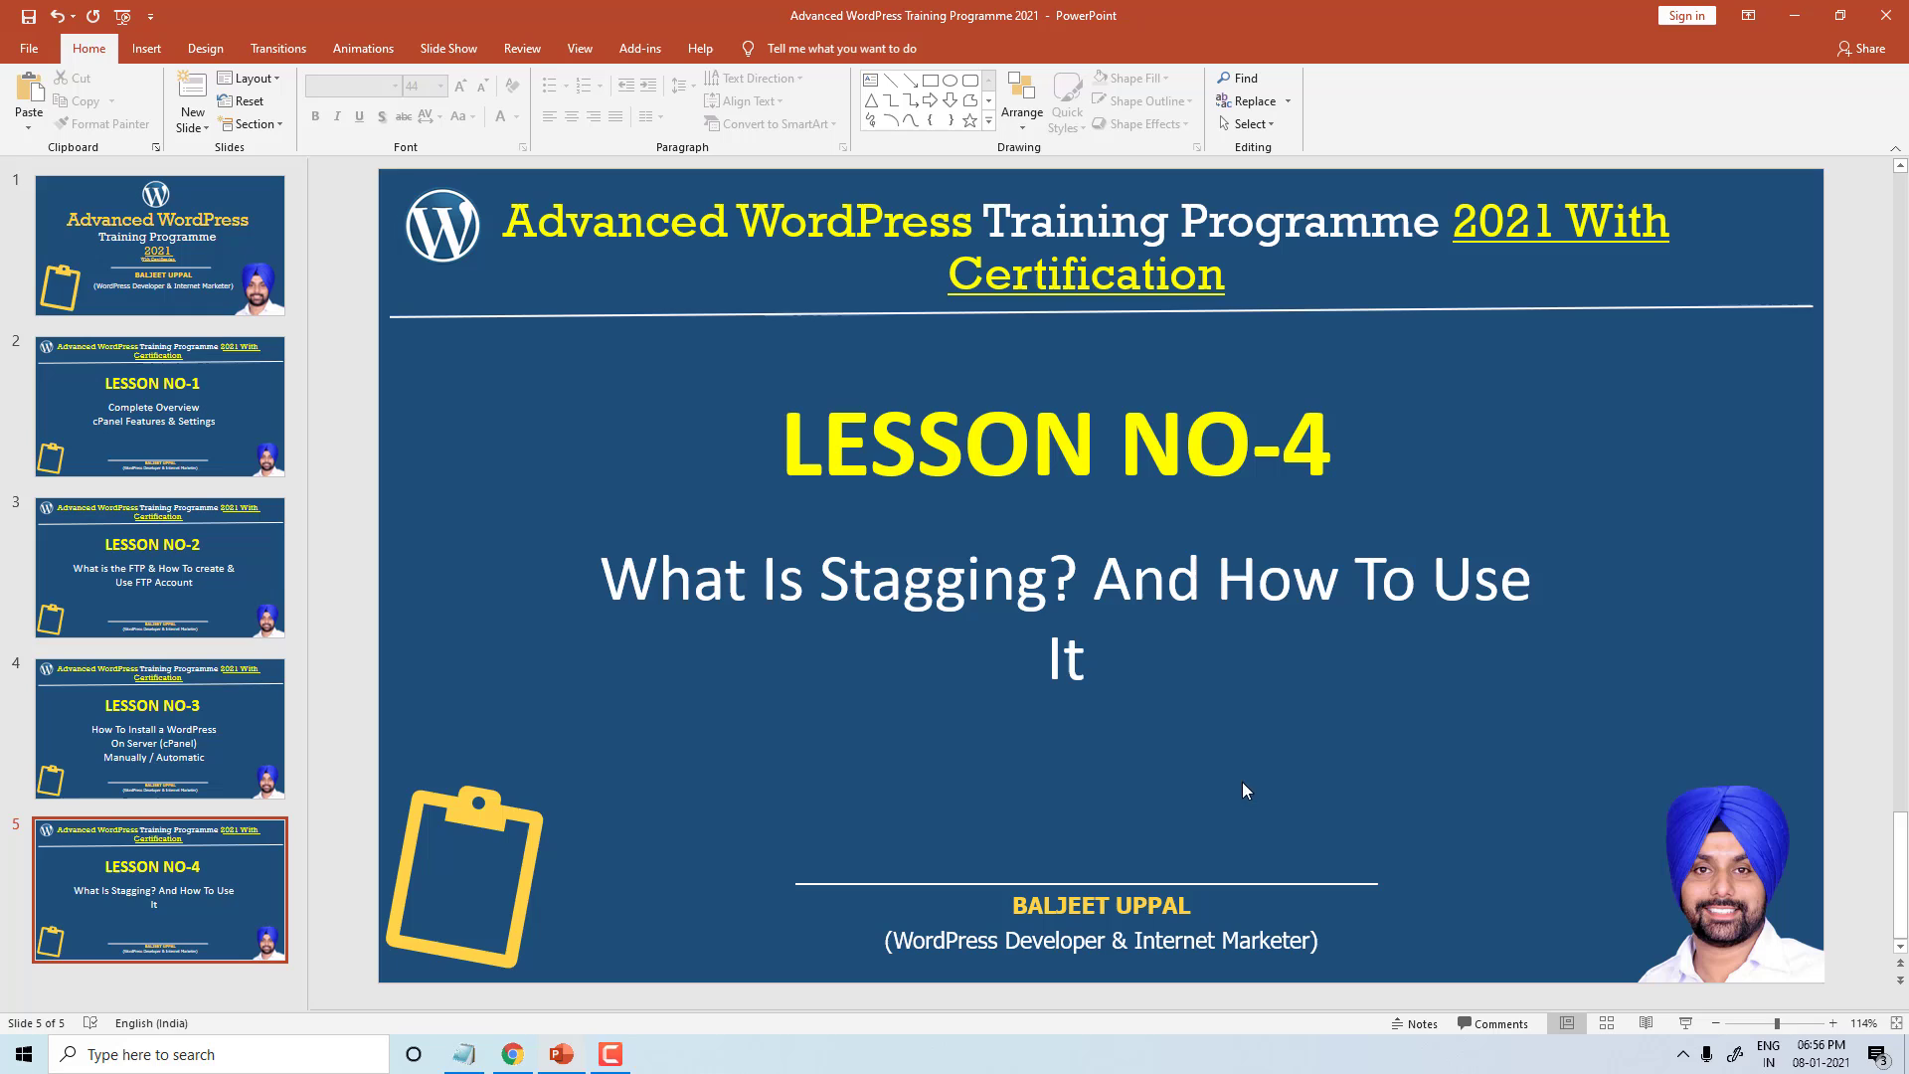
pyautogui.click(608, 1055)
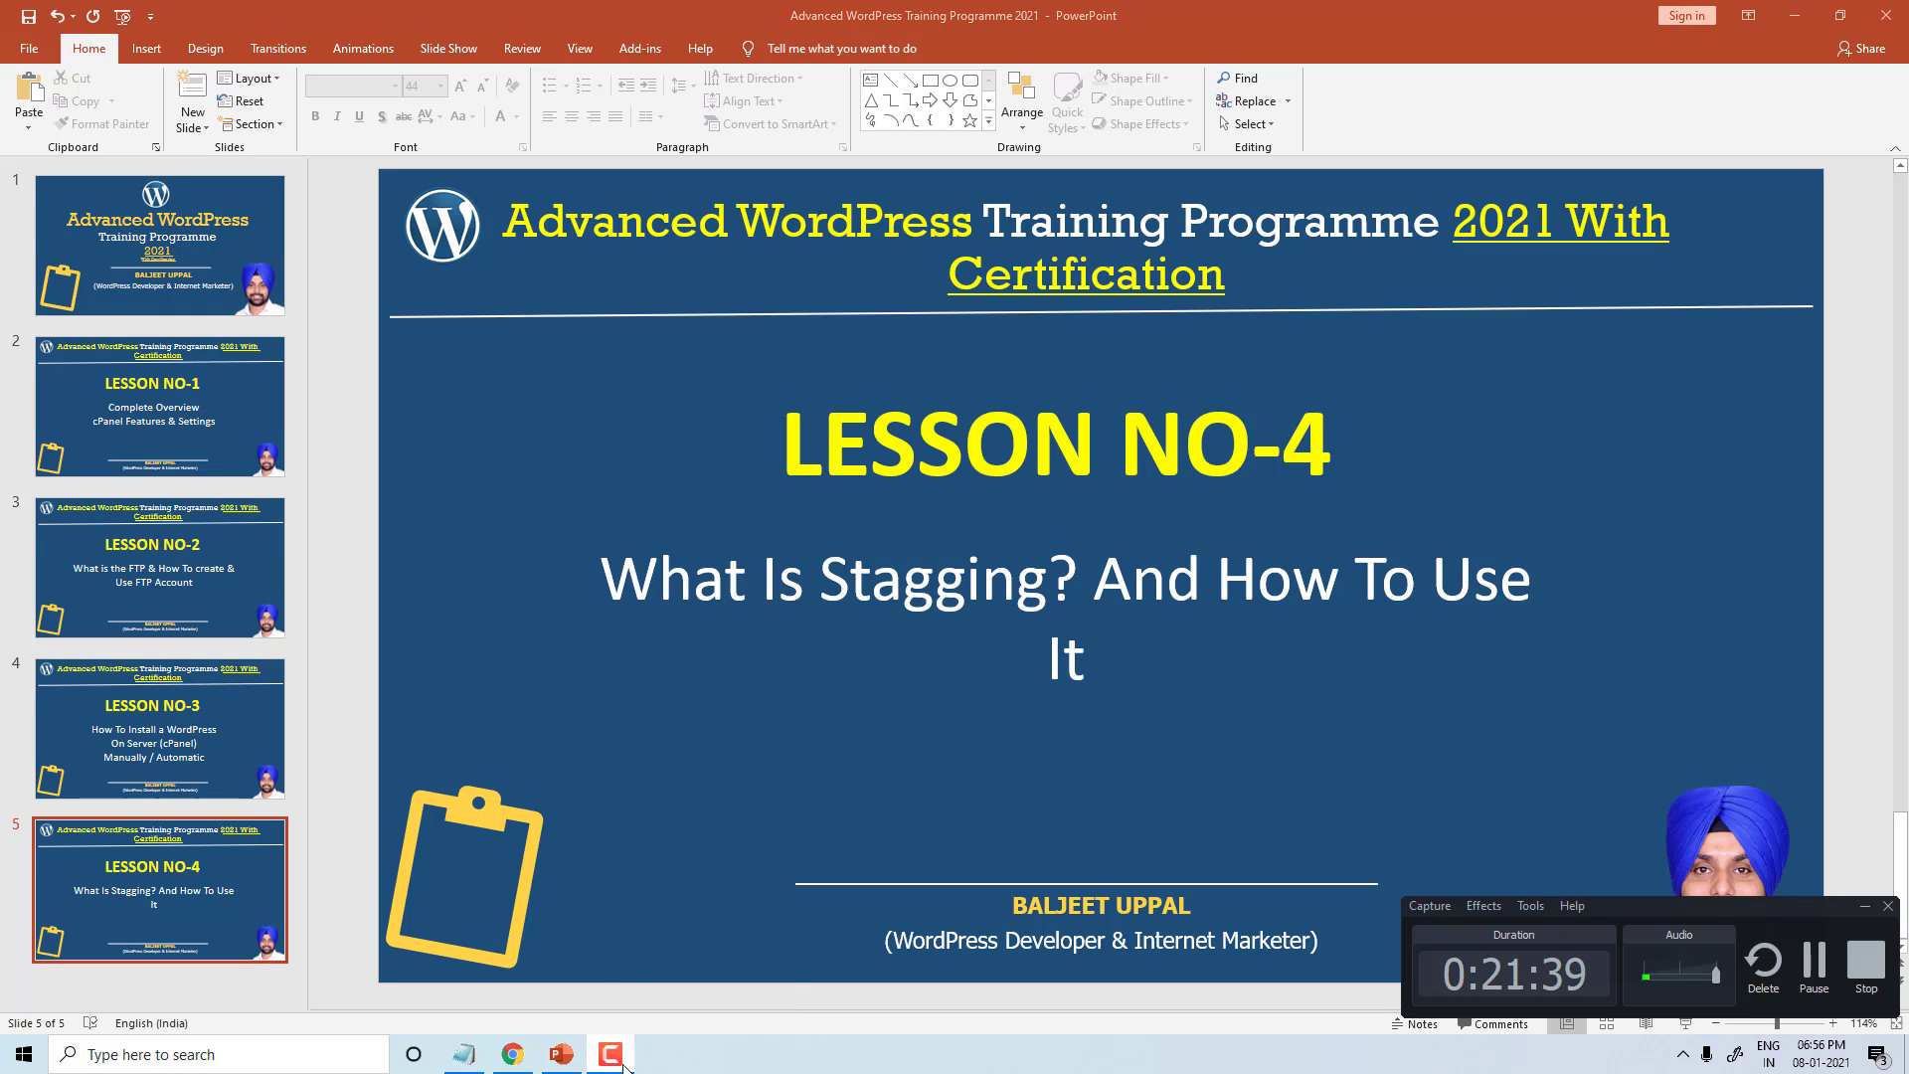
pyautogui.click(608, 1063)
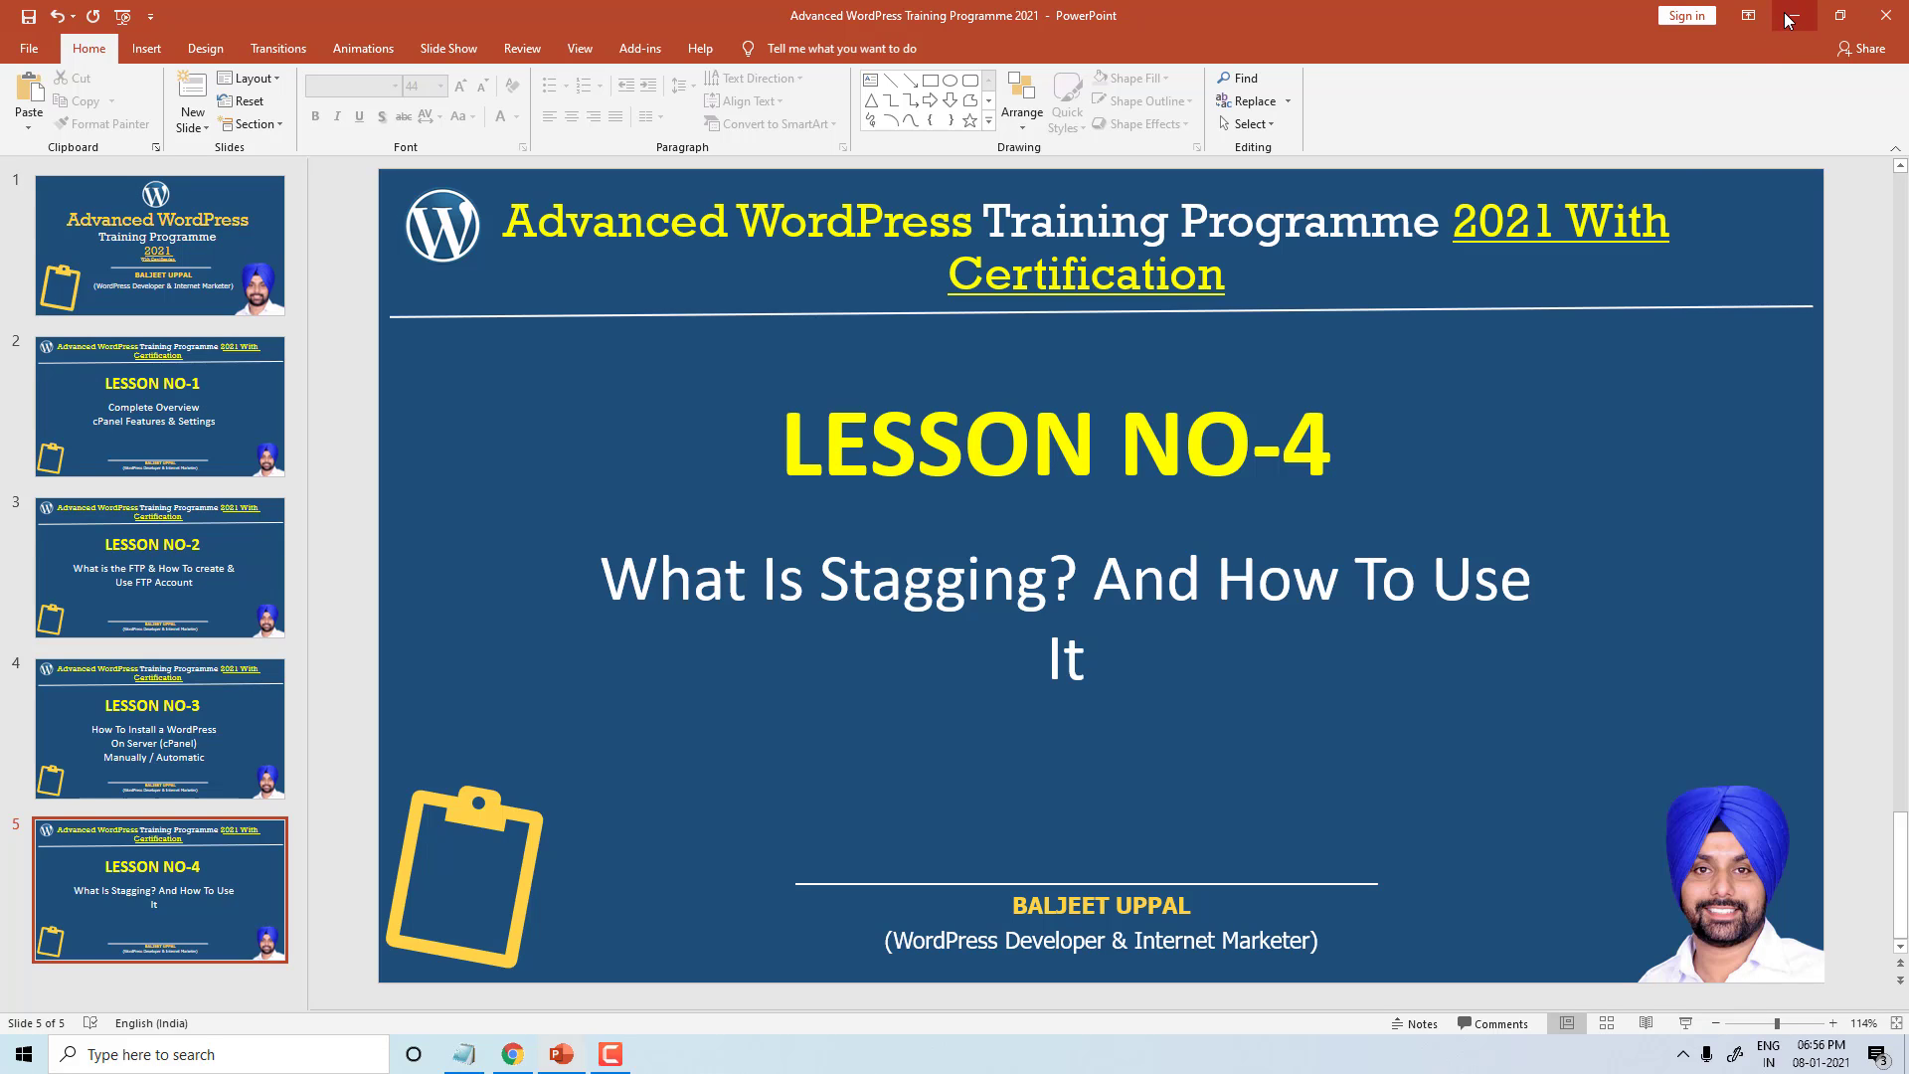
pyautogui.click(1078, 679)
pyautogui.moveTo(1079, 679); pyautogui.dragTo(605, 568)
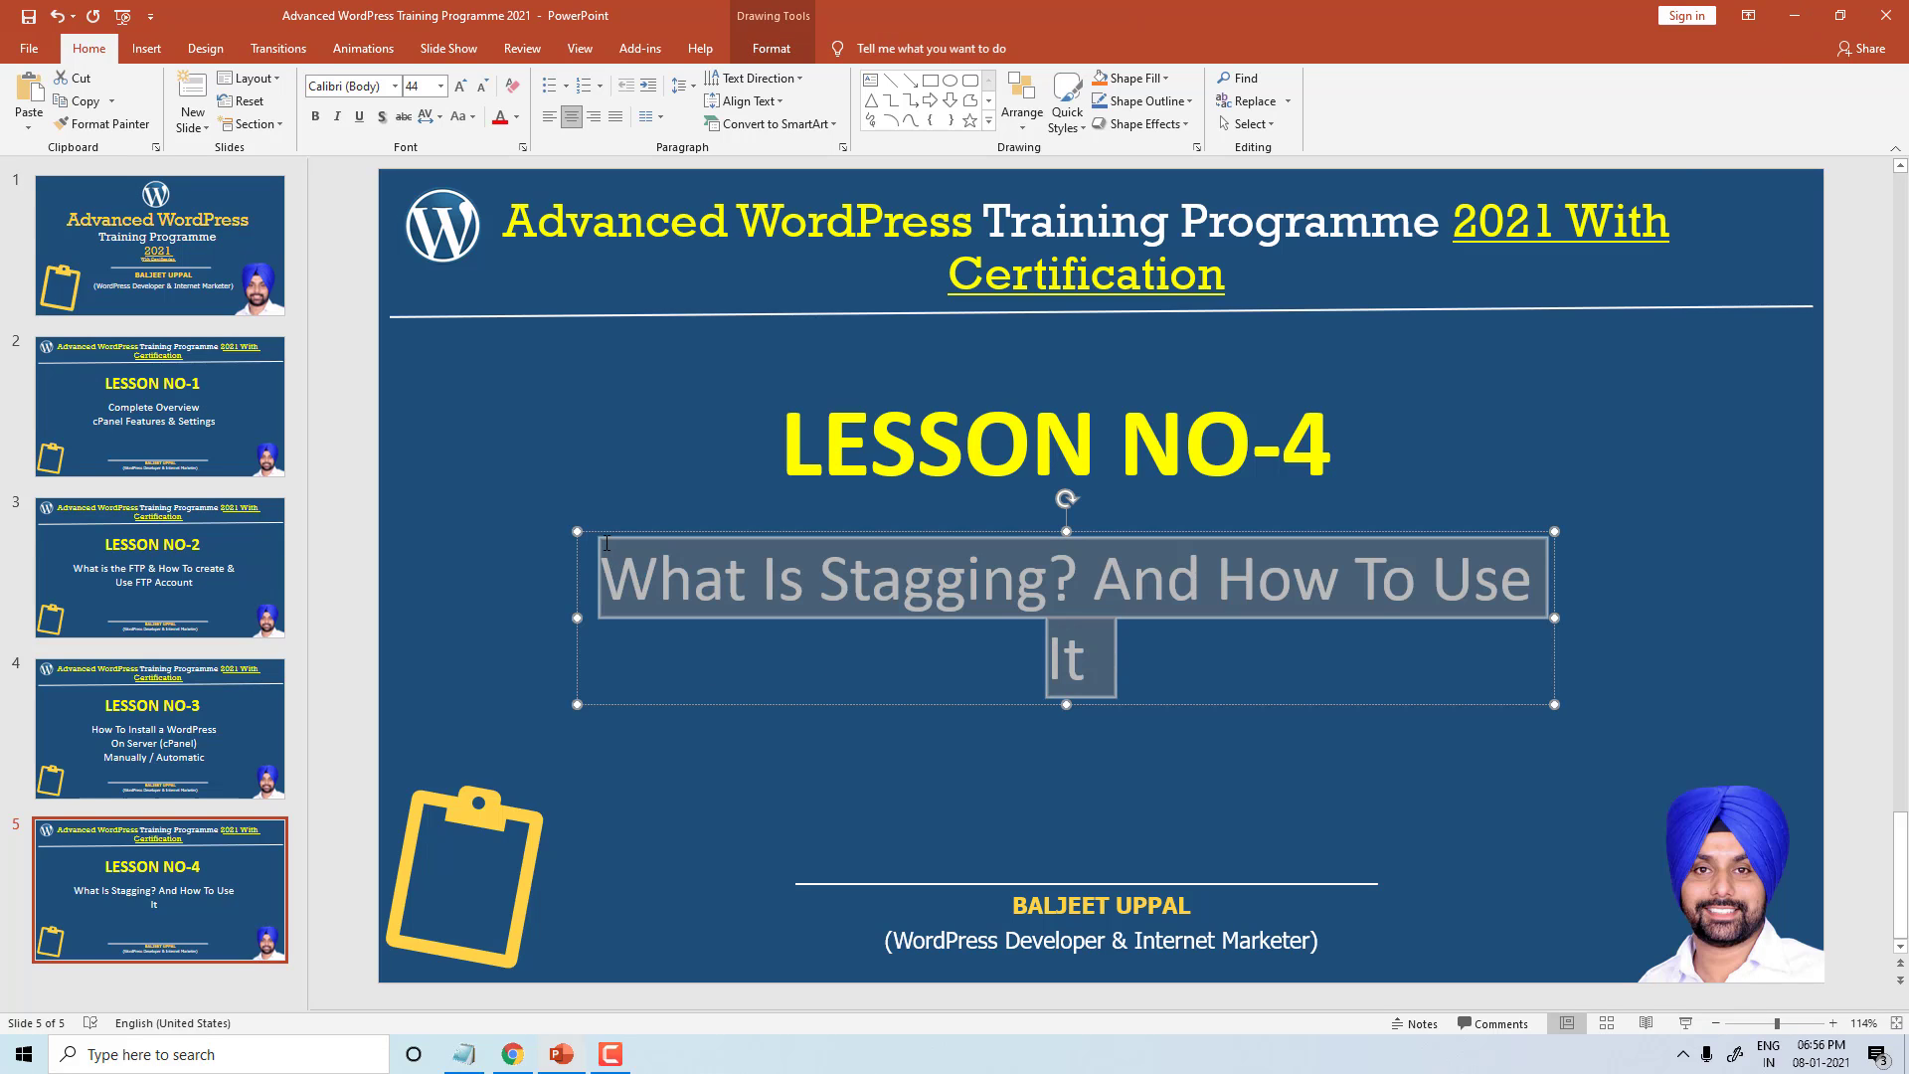